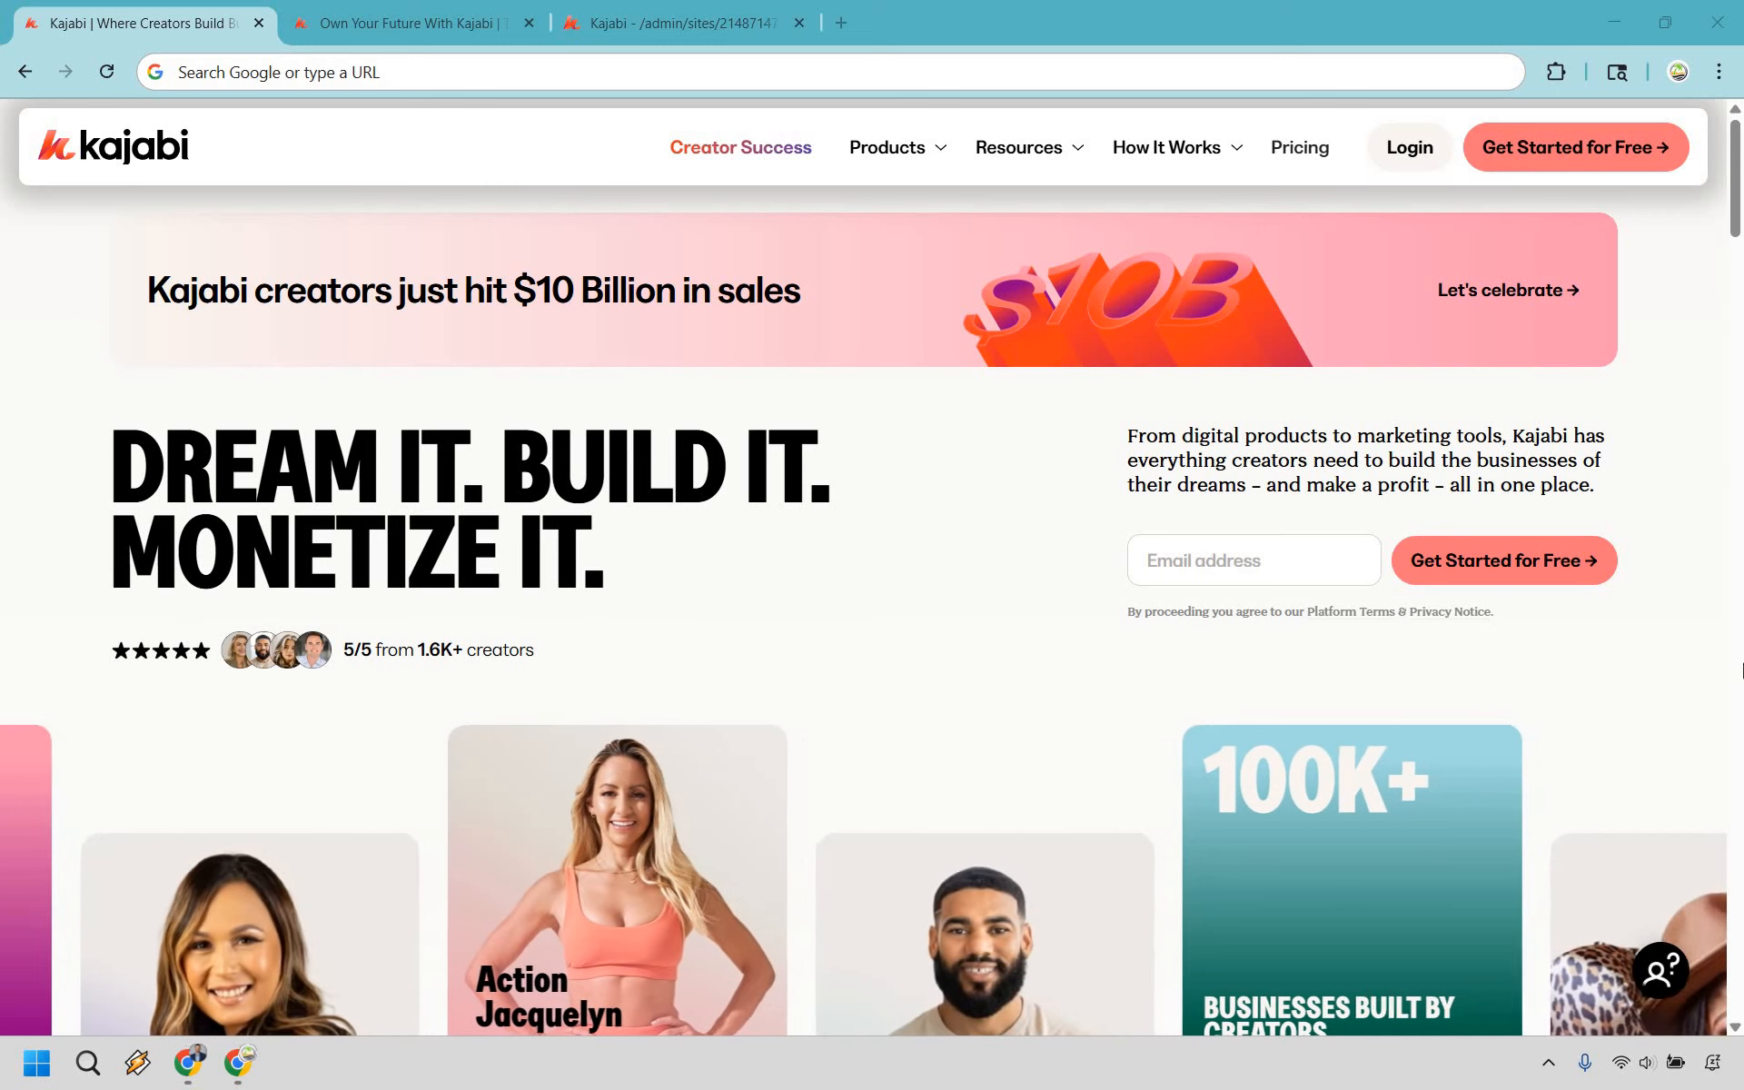
Start a new course in the Kajabi admin and title it "Affilio Blueprint"
{"action": "left_click", "coordinate": [481, 24]}
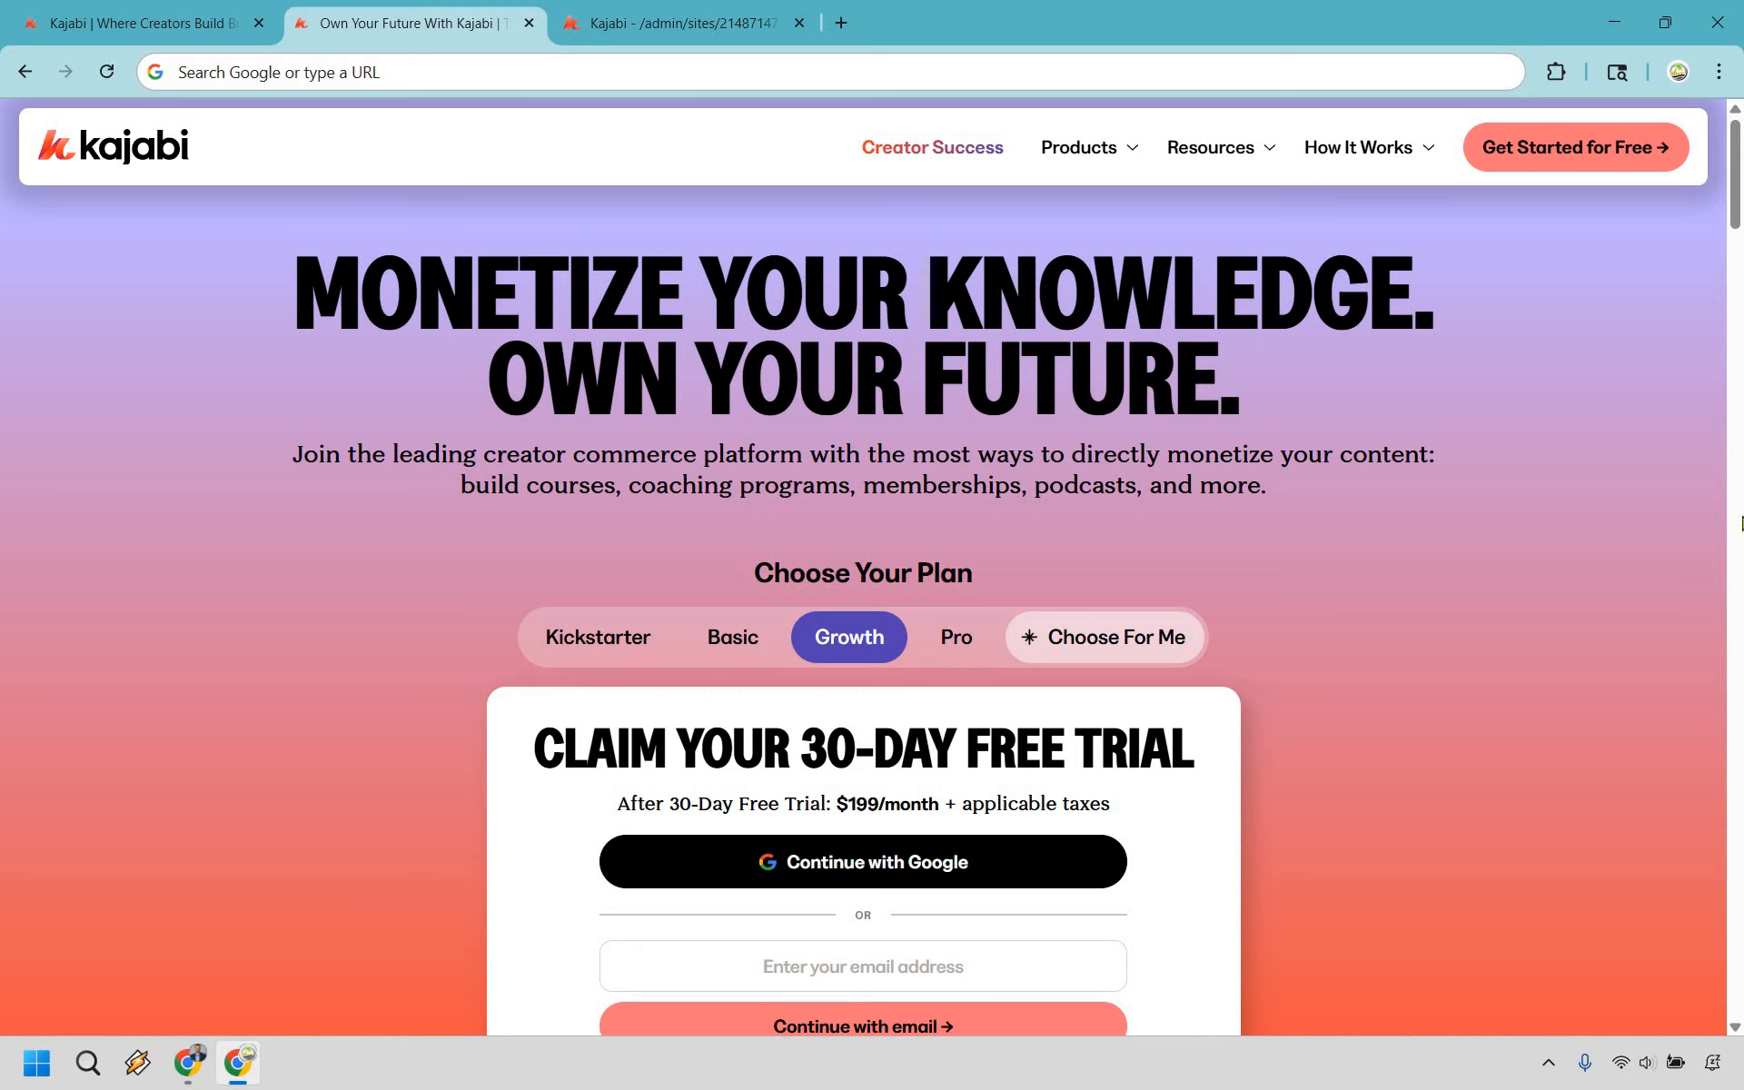
{"action": "left_click", "coordinate": [737, 13]}
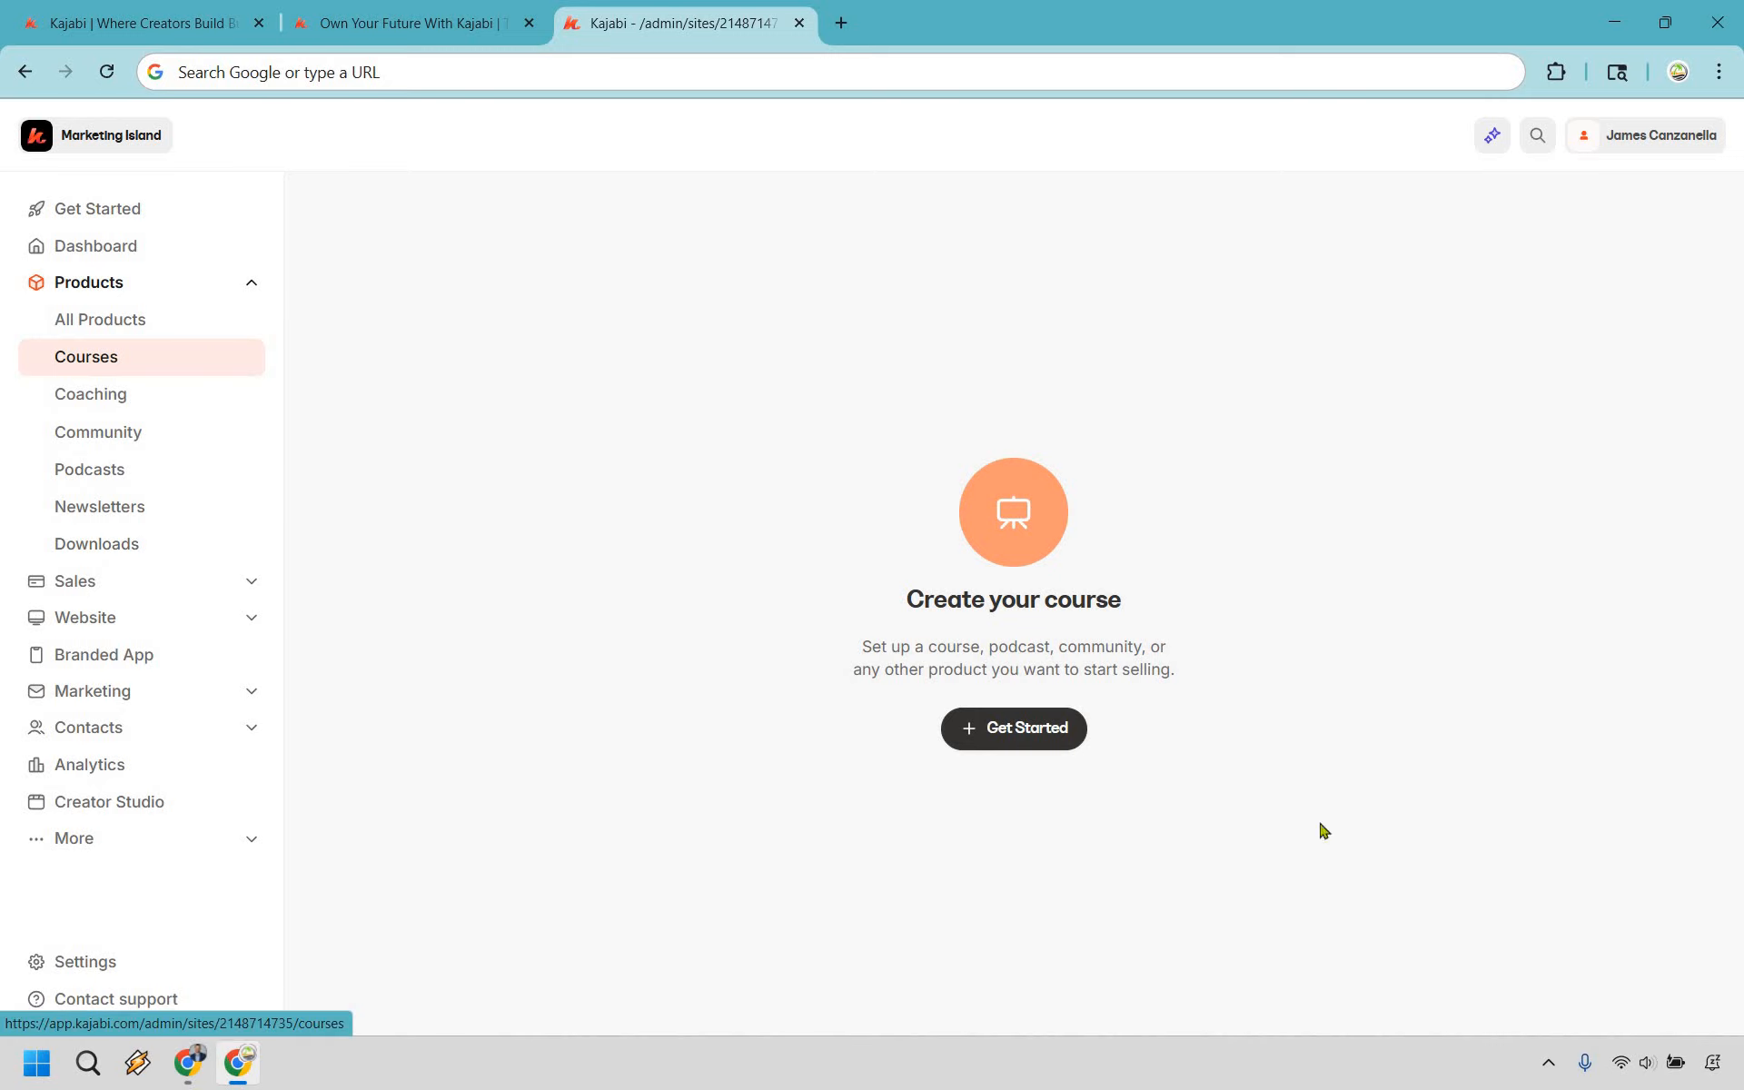
{"action": "left_click", "coordinate": [1038, 729]}
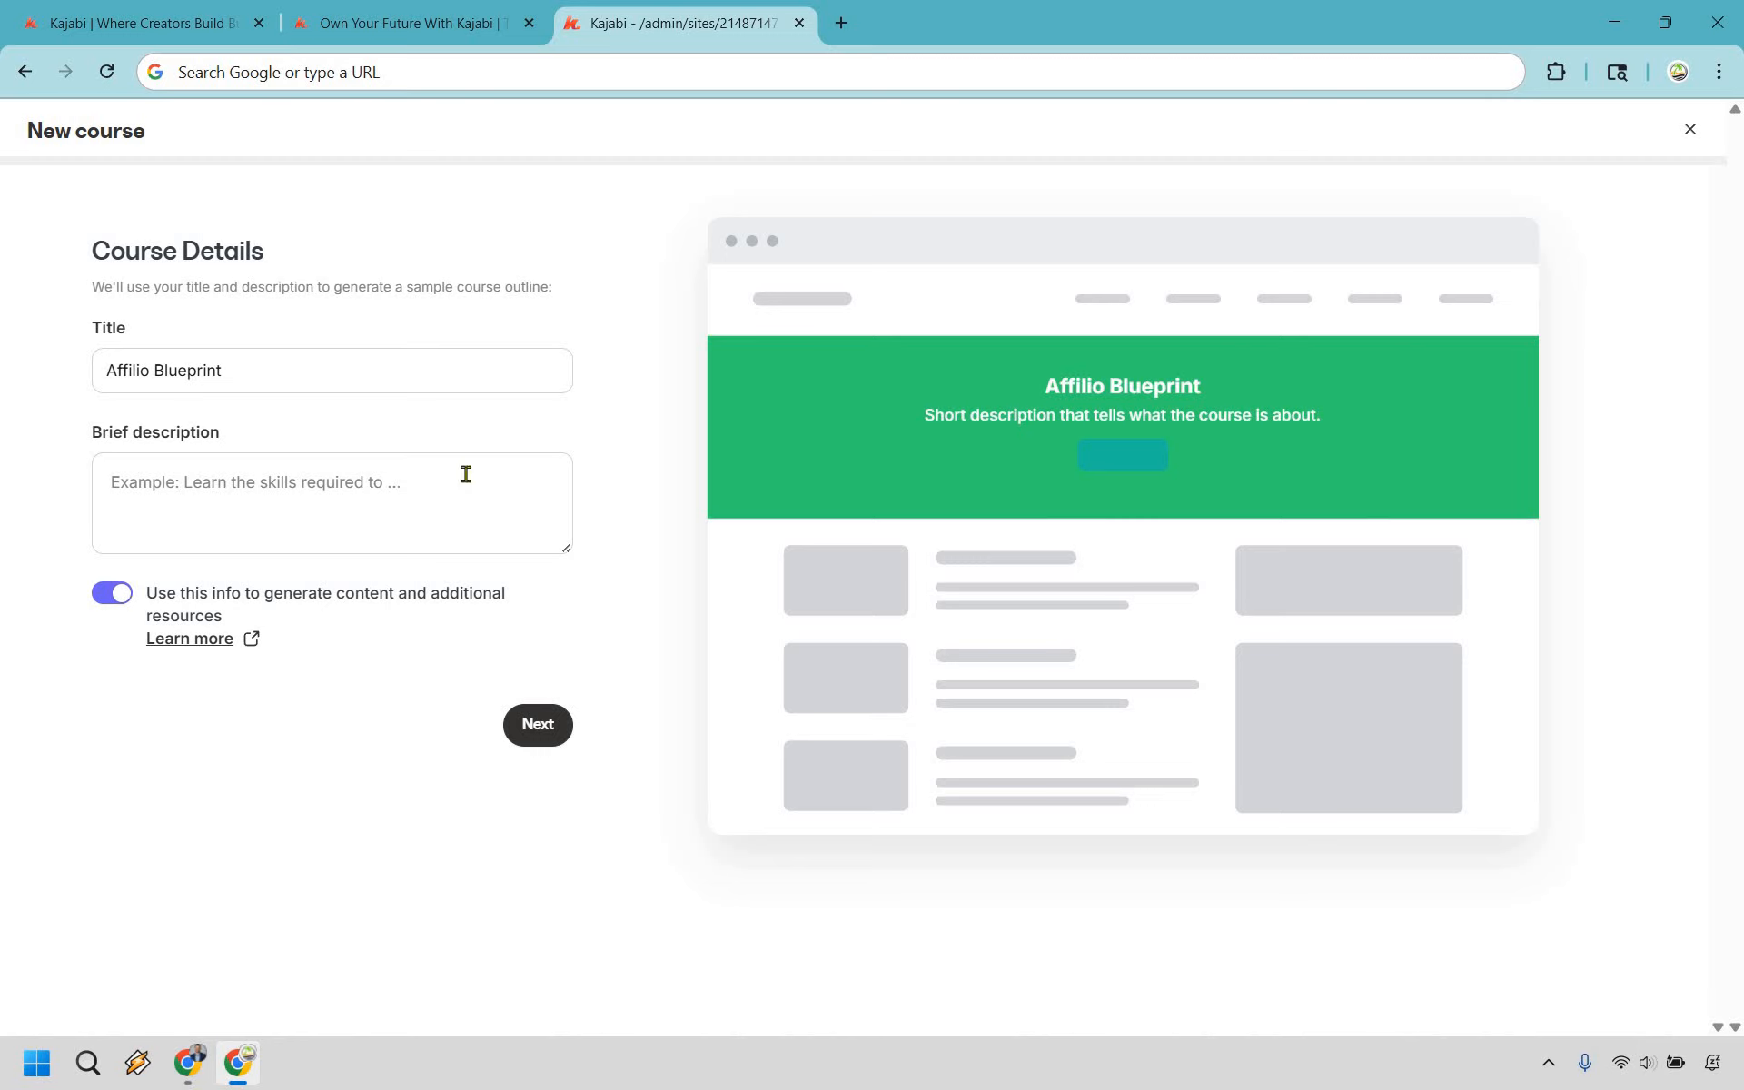
Describe the course as "Discover how I gained 30K+ followers in 30 days on TikTok, while generating leads and sales around the clock." with content generation off
{"action": "left_click", "coordinate": [400, 492]}
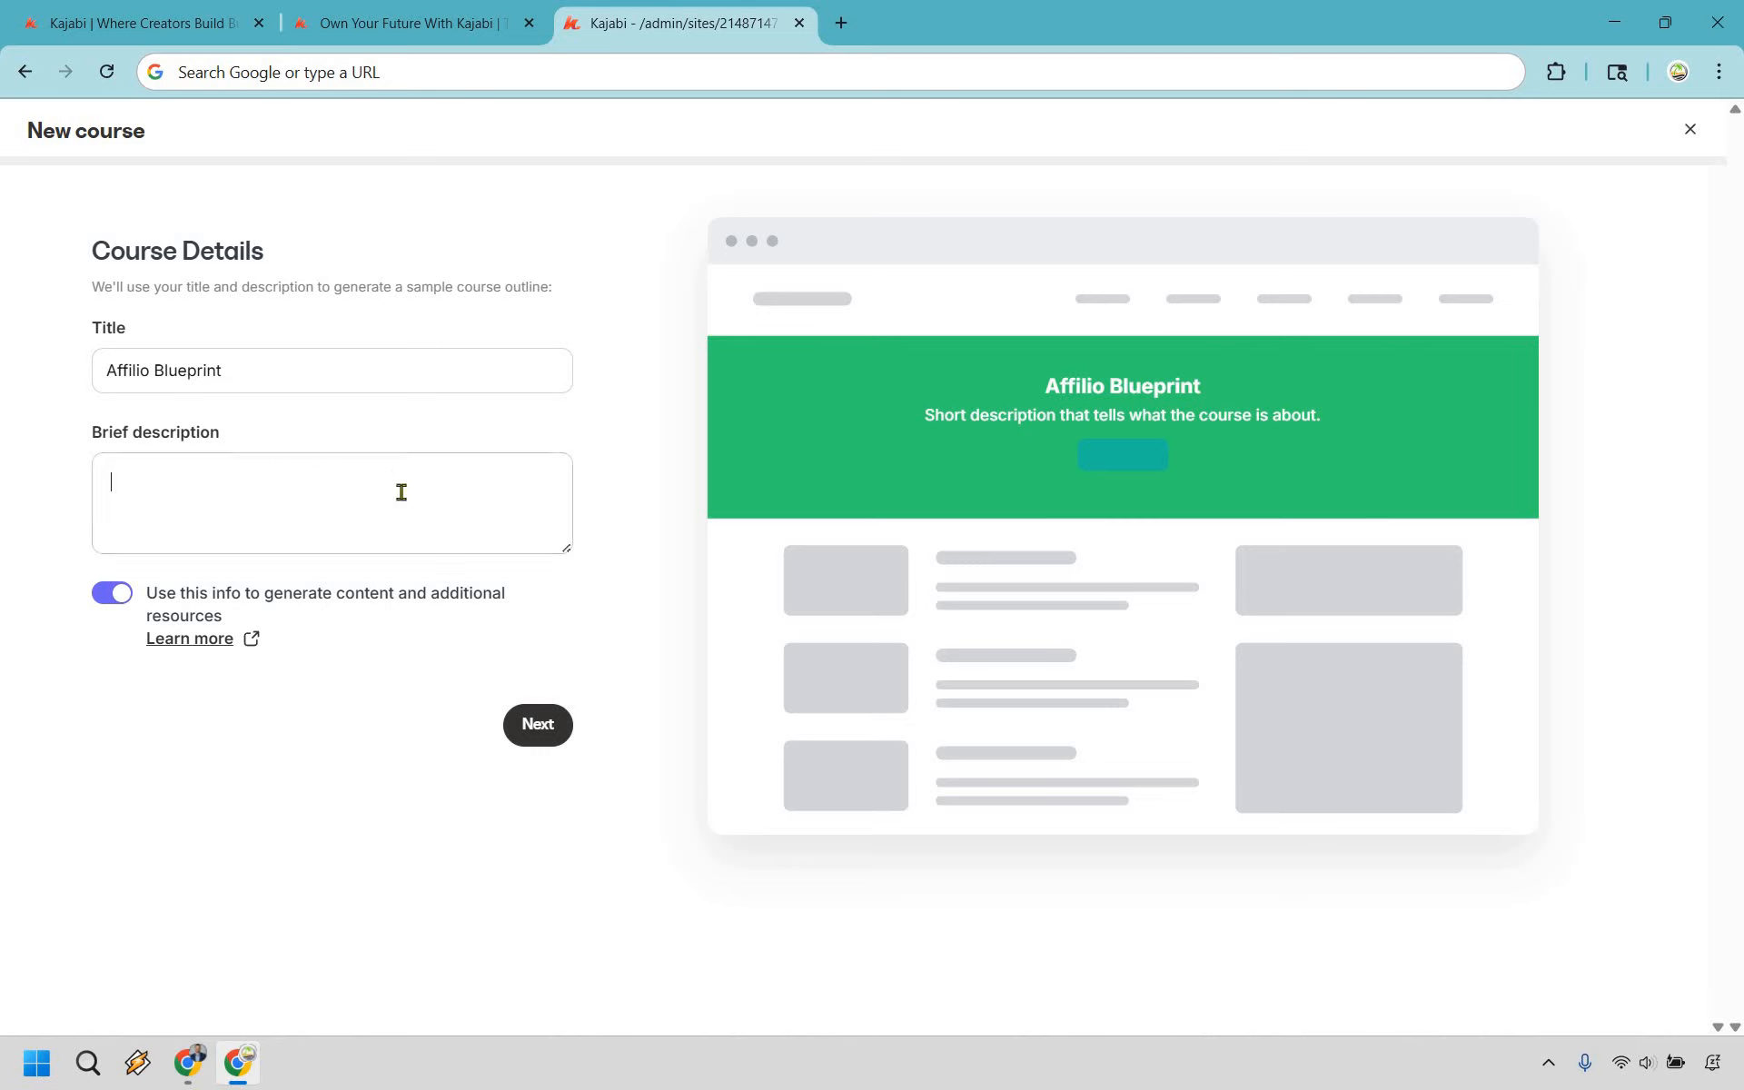
{"action": "type", "text": "Discover how I gained 30K+ followers in 30 days on TikTok, while generating leads and sales around the clock."}
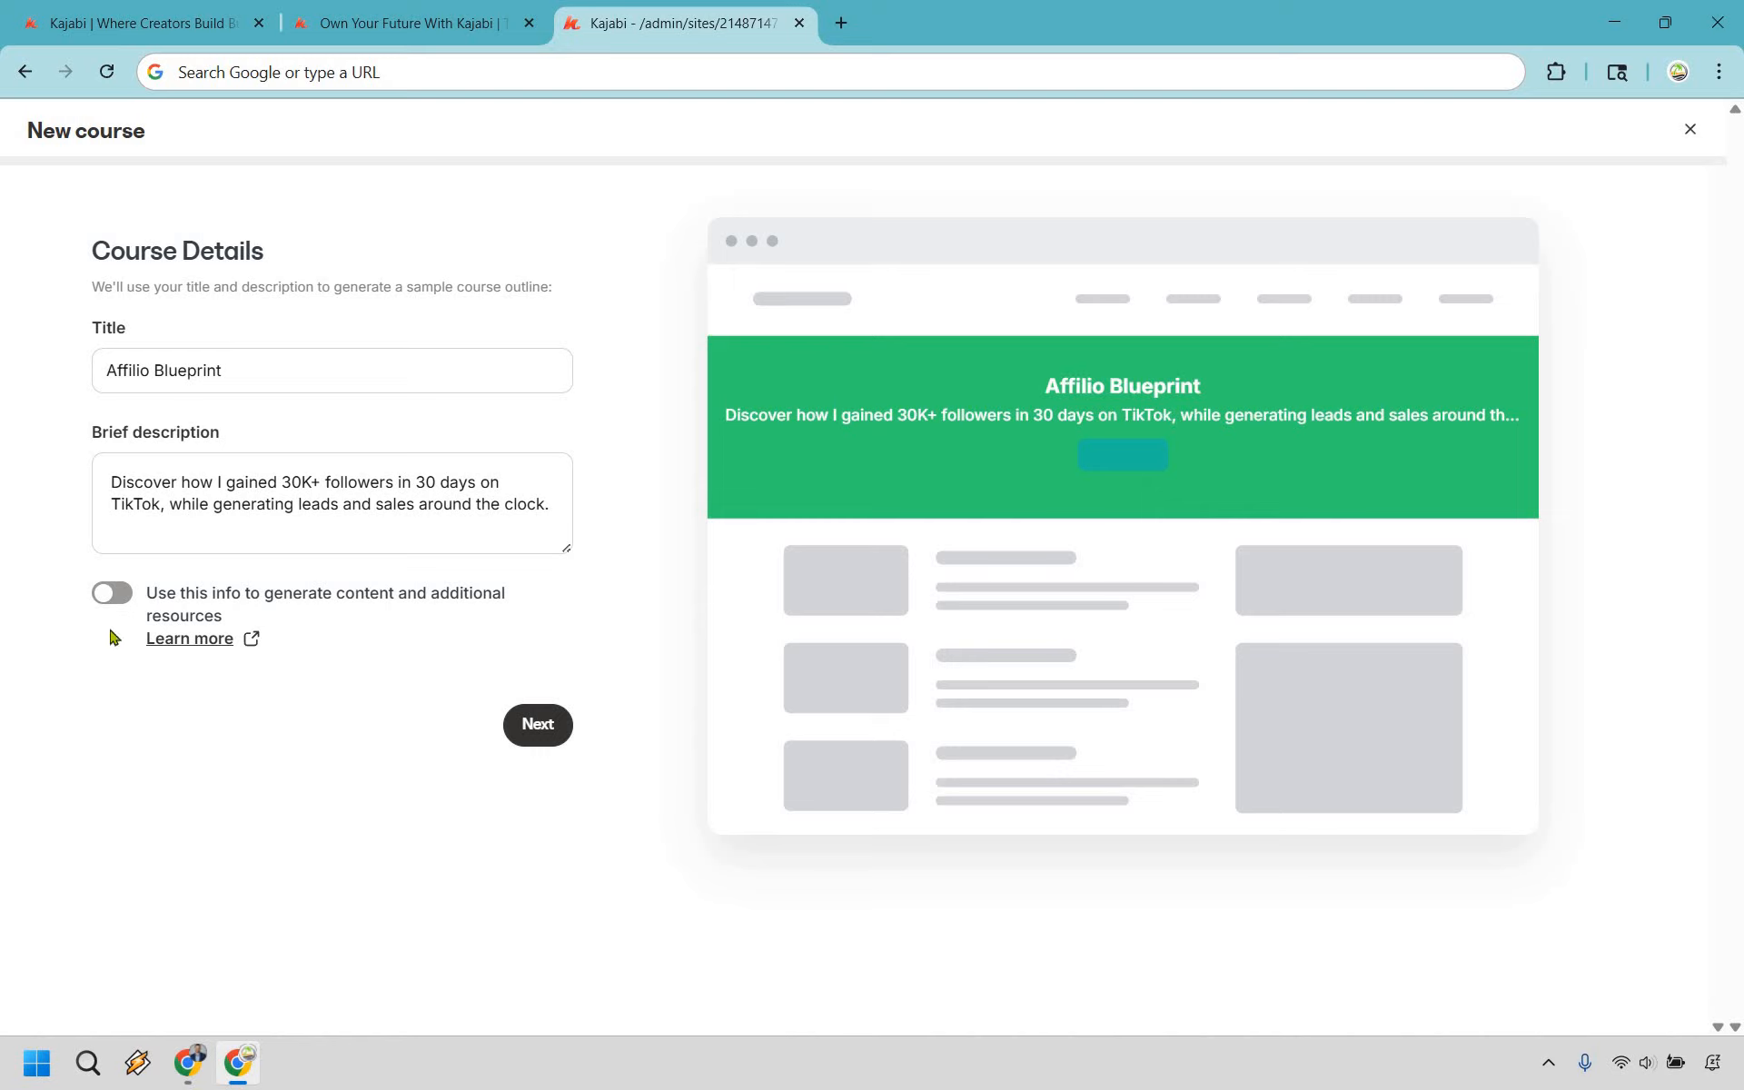
{"action": "left_click", "coordinate": [552, 723]}
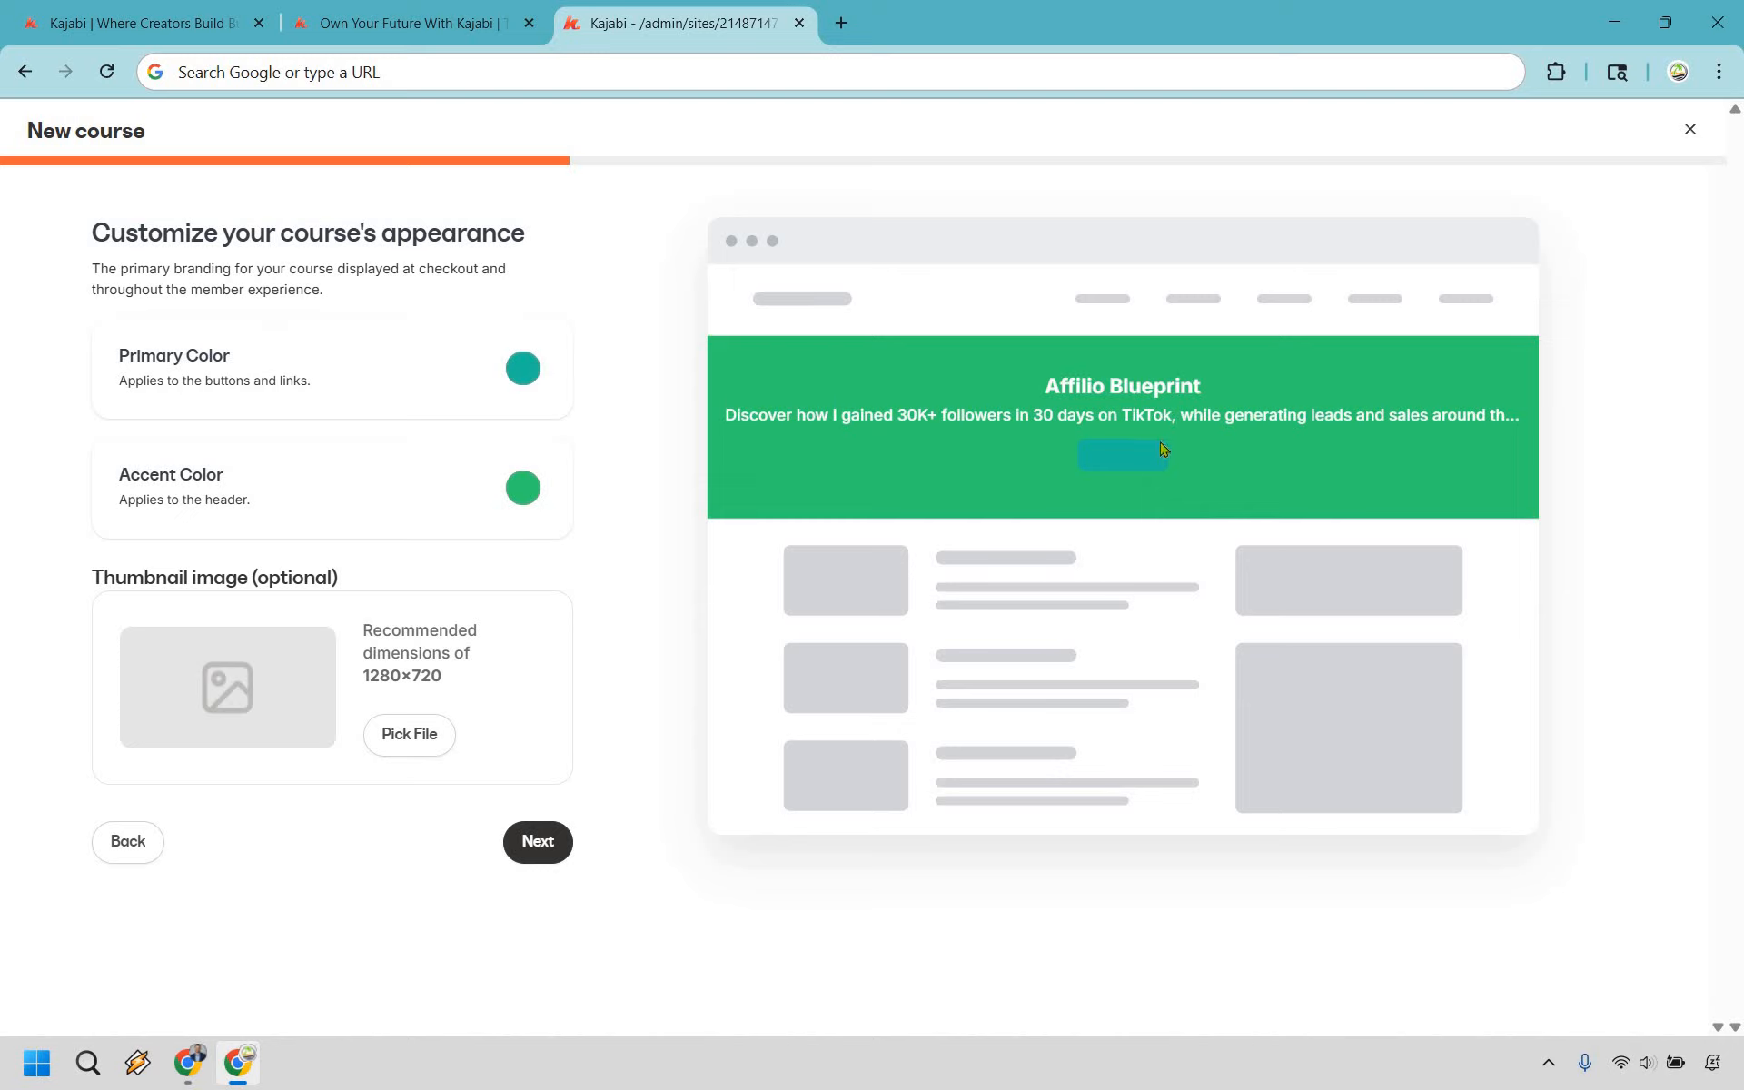
Set the course's primary color to the lighter blue and continue to pricing without a thumbnail image
{"action": "left_click", "coordinate": [523, 370]}
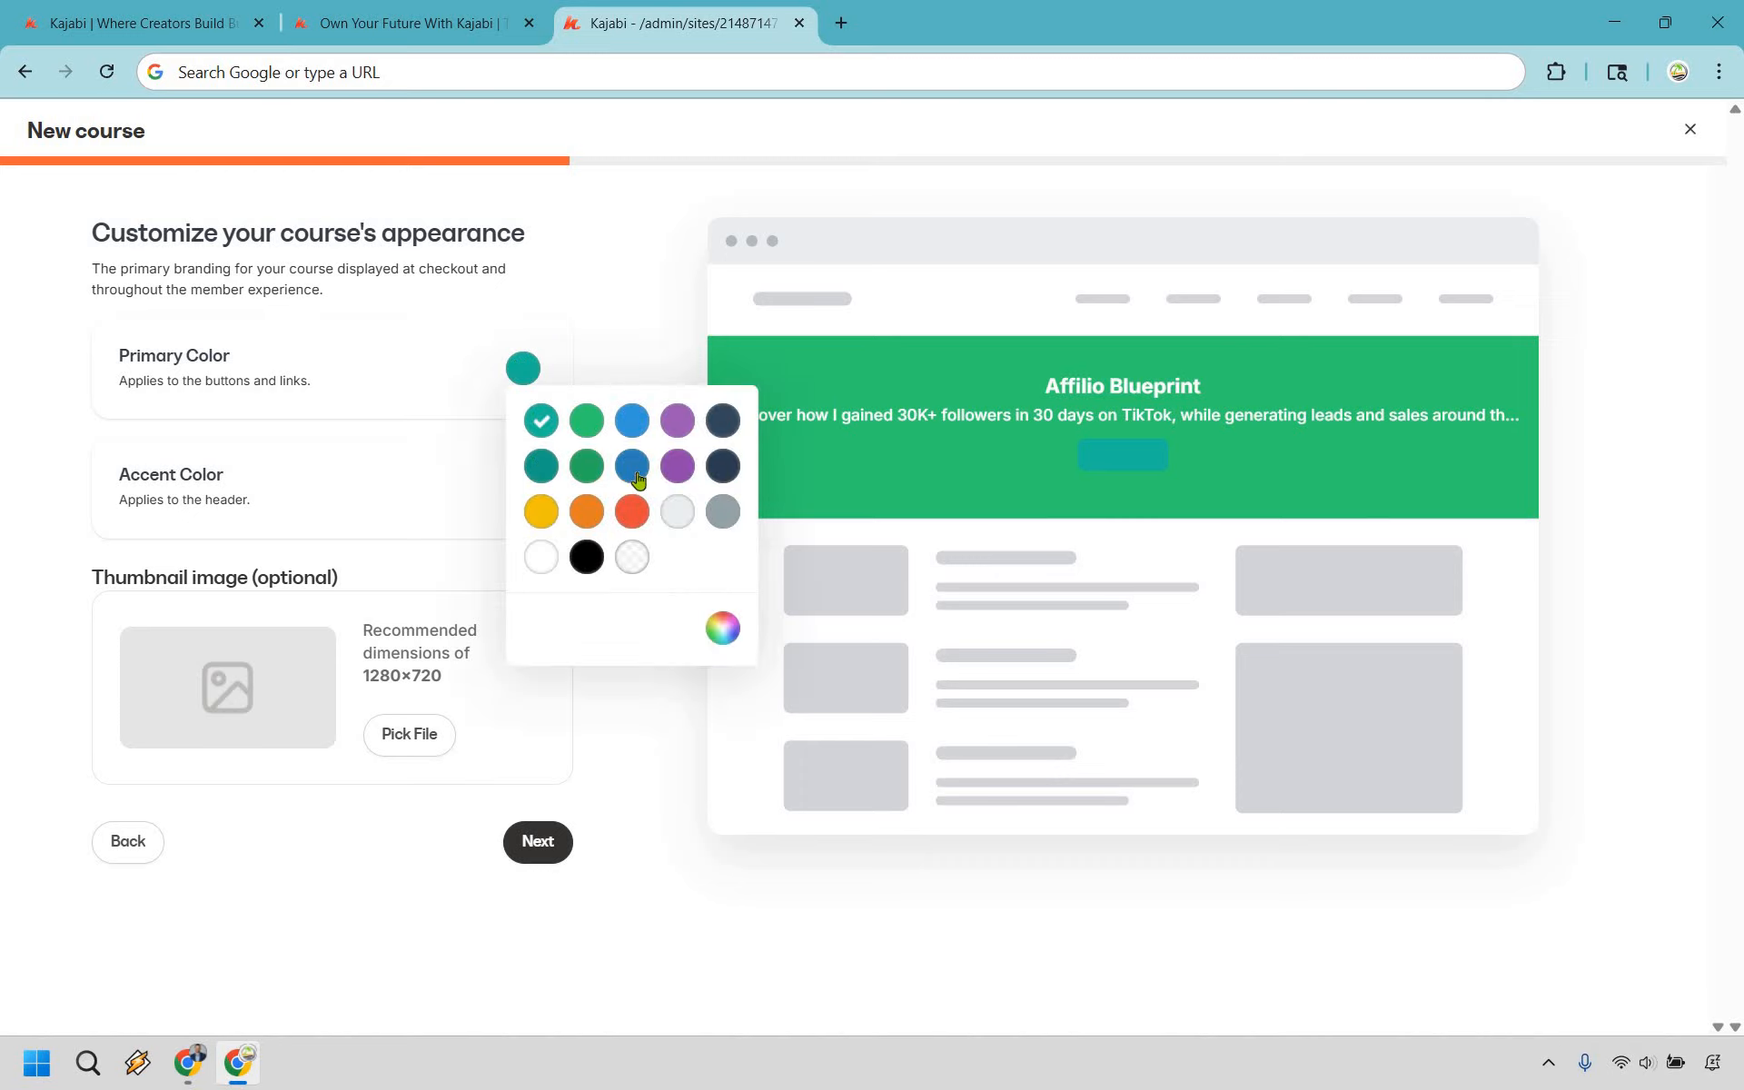
{"action": "left_click", "coordinate": [635, 470]}
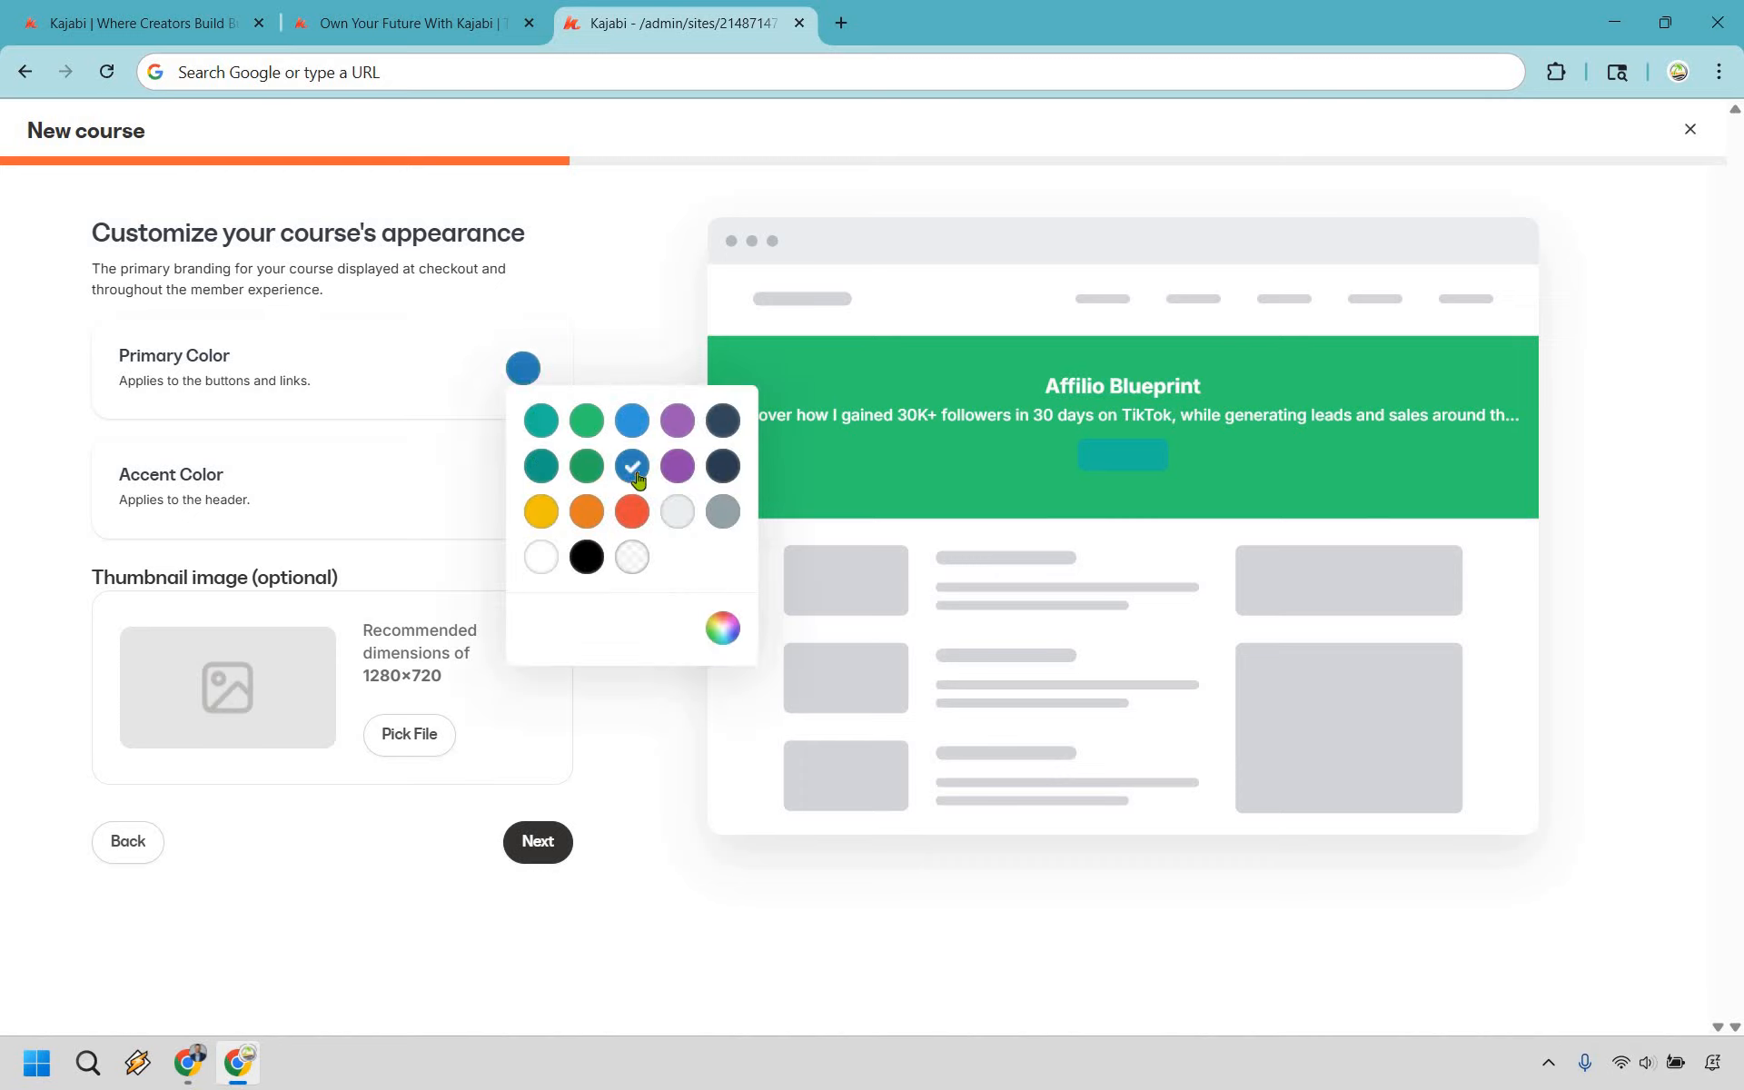
{"action": "left_click", "coordinate": [633, 420]}
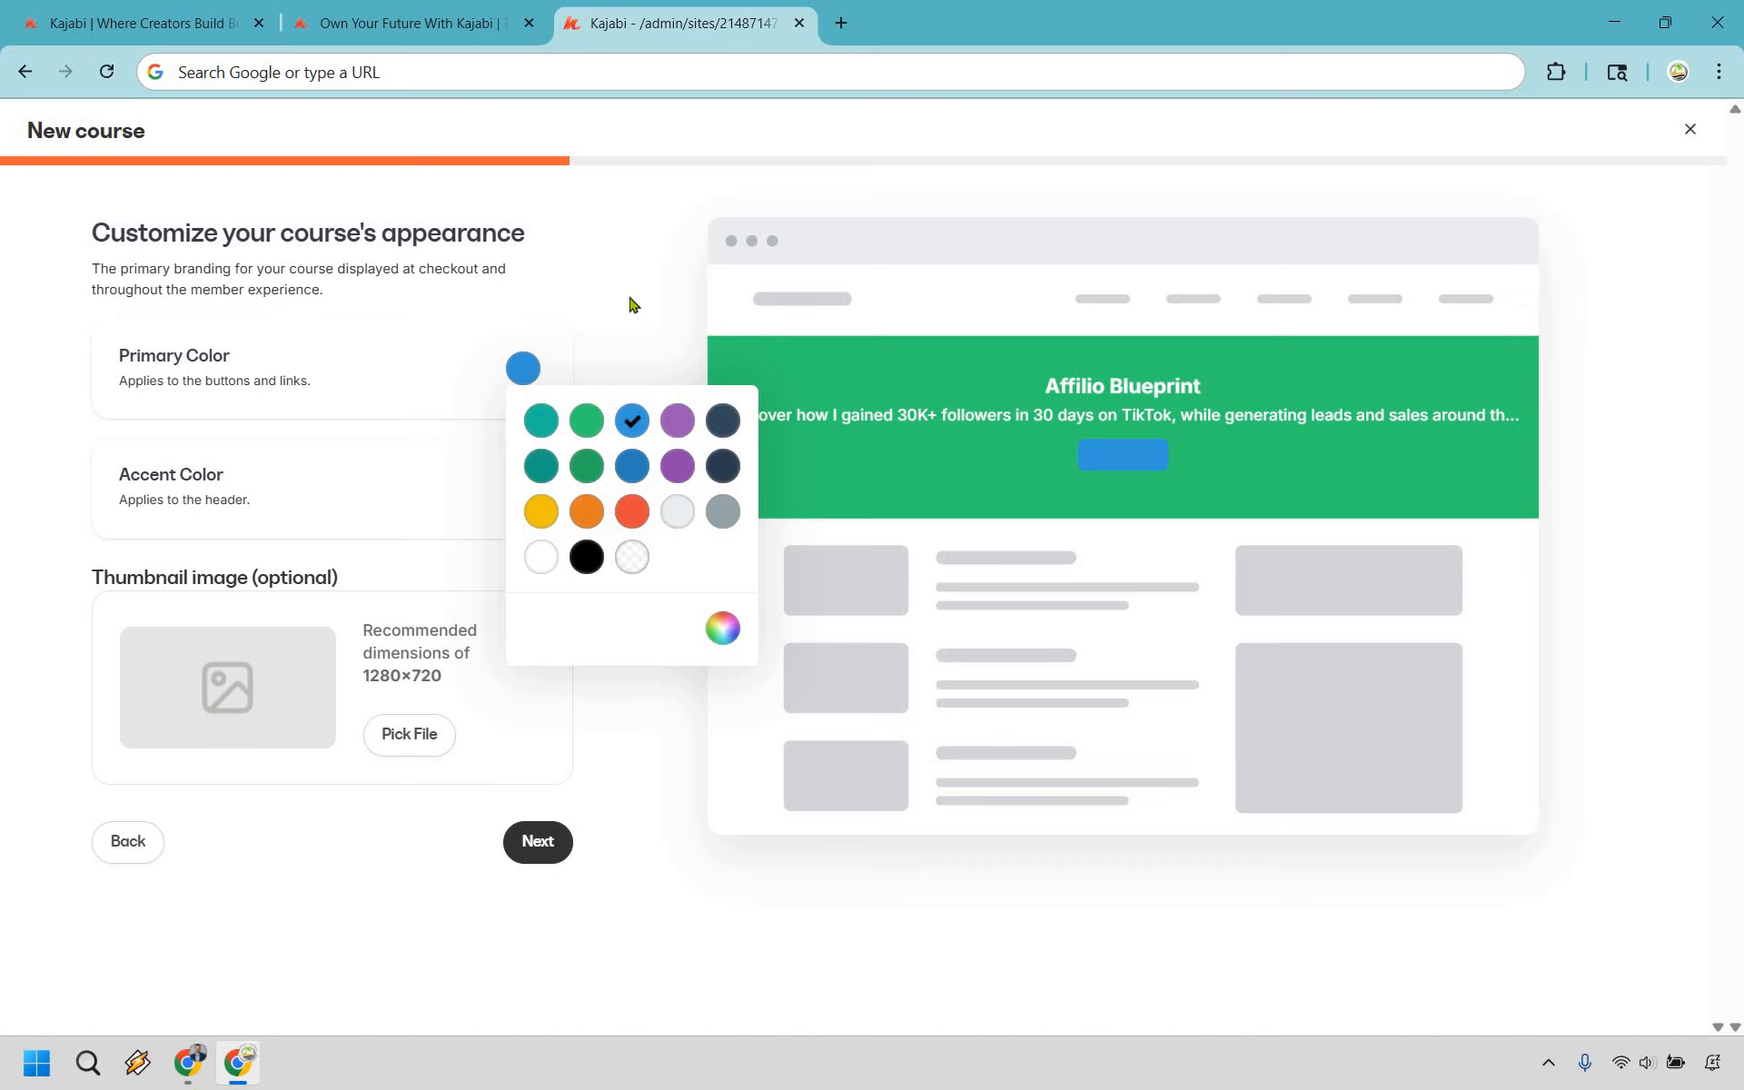
{"action": "left_click", "coordinate": [656, 205]}
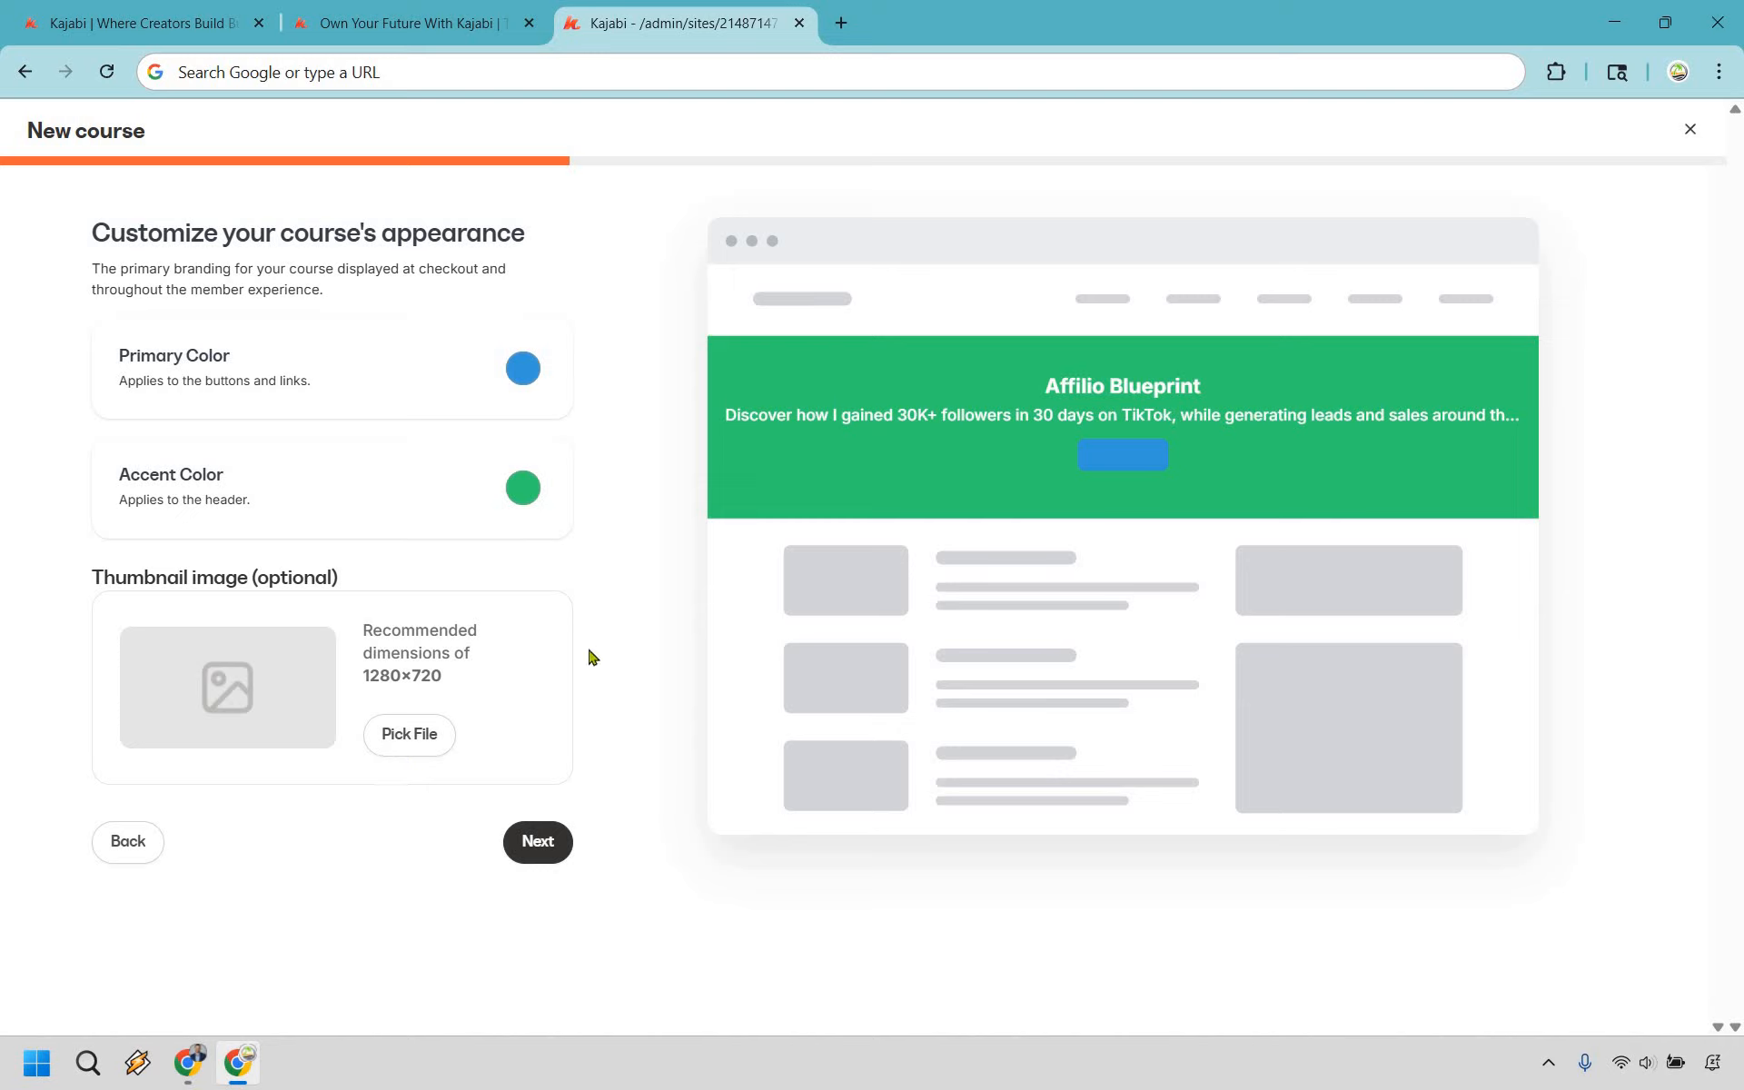
{"action": "left_click", "coordinate": [542, 848]}
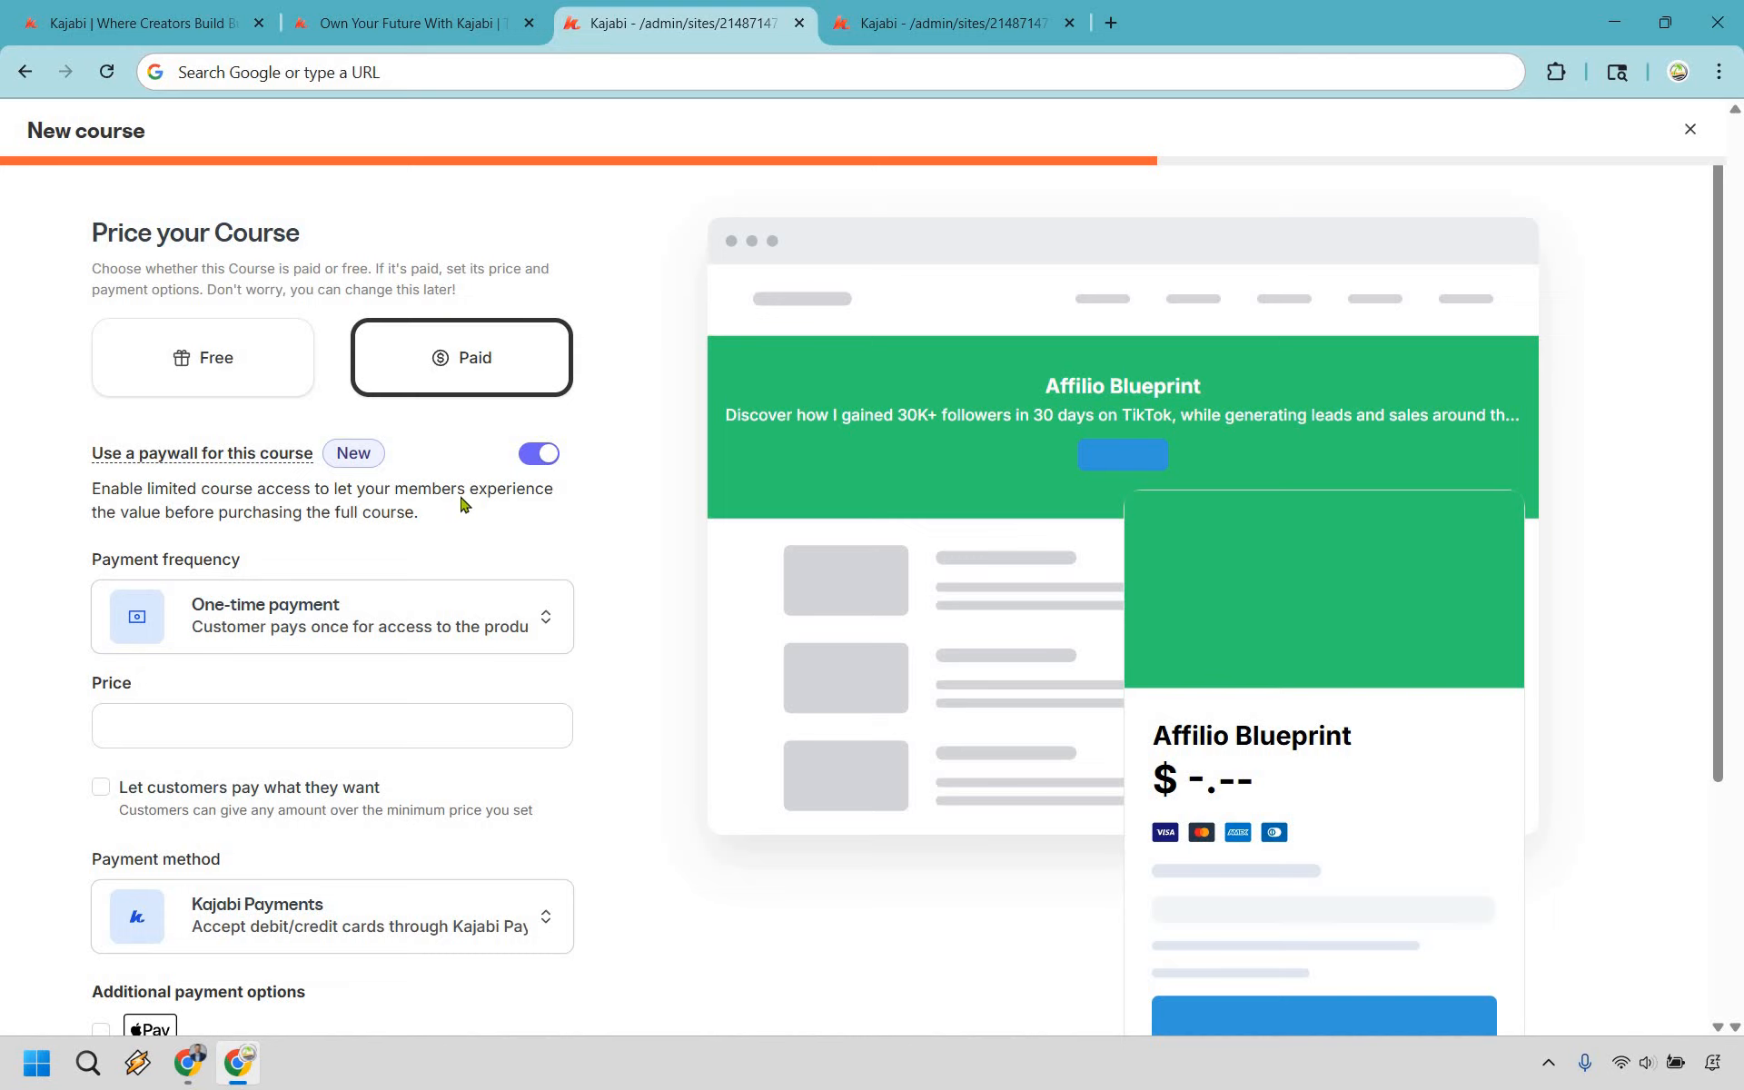
Turn off the course paywall and set a one-time payment price of 97
{"action": "left_click", "coordinate": [553, 459]}
{"action": "scroll", "coordinate": [400, 504], "scroll_direction": "down", "scroll_amount": 1}
{"action": "left_click", "coordinate": [401, 504]}
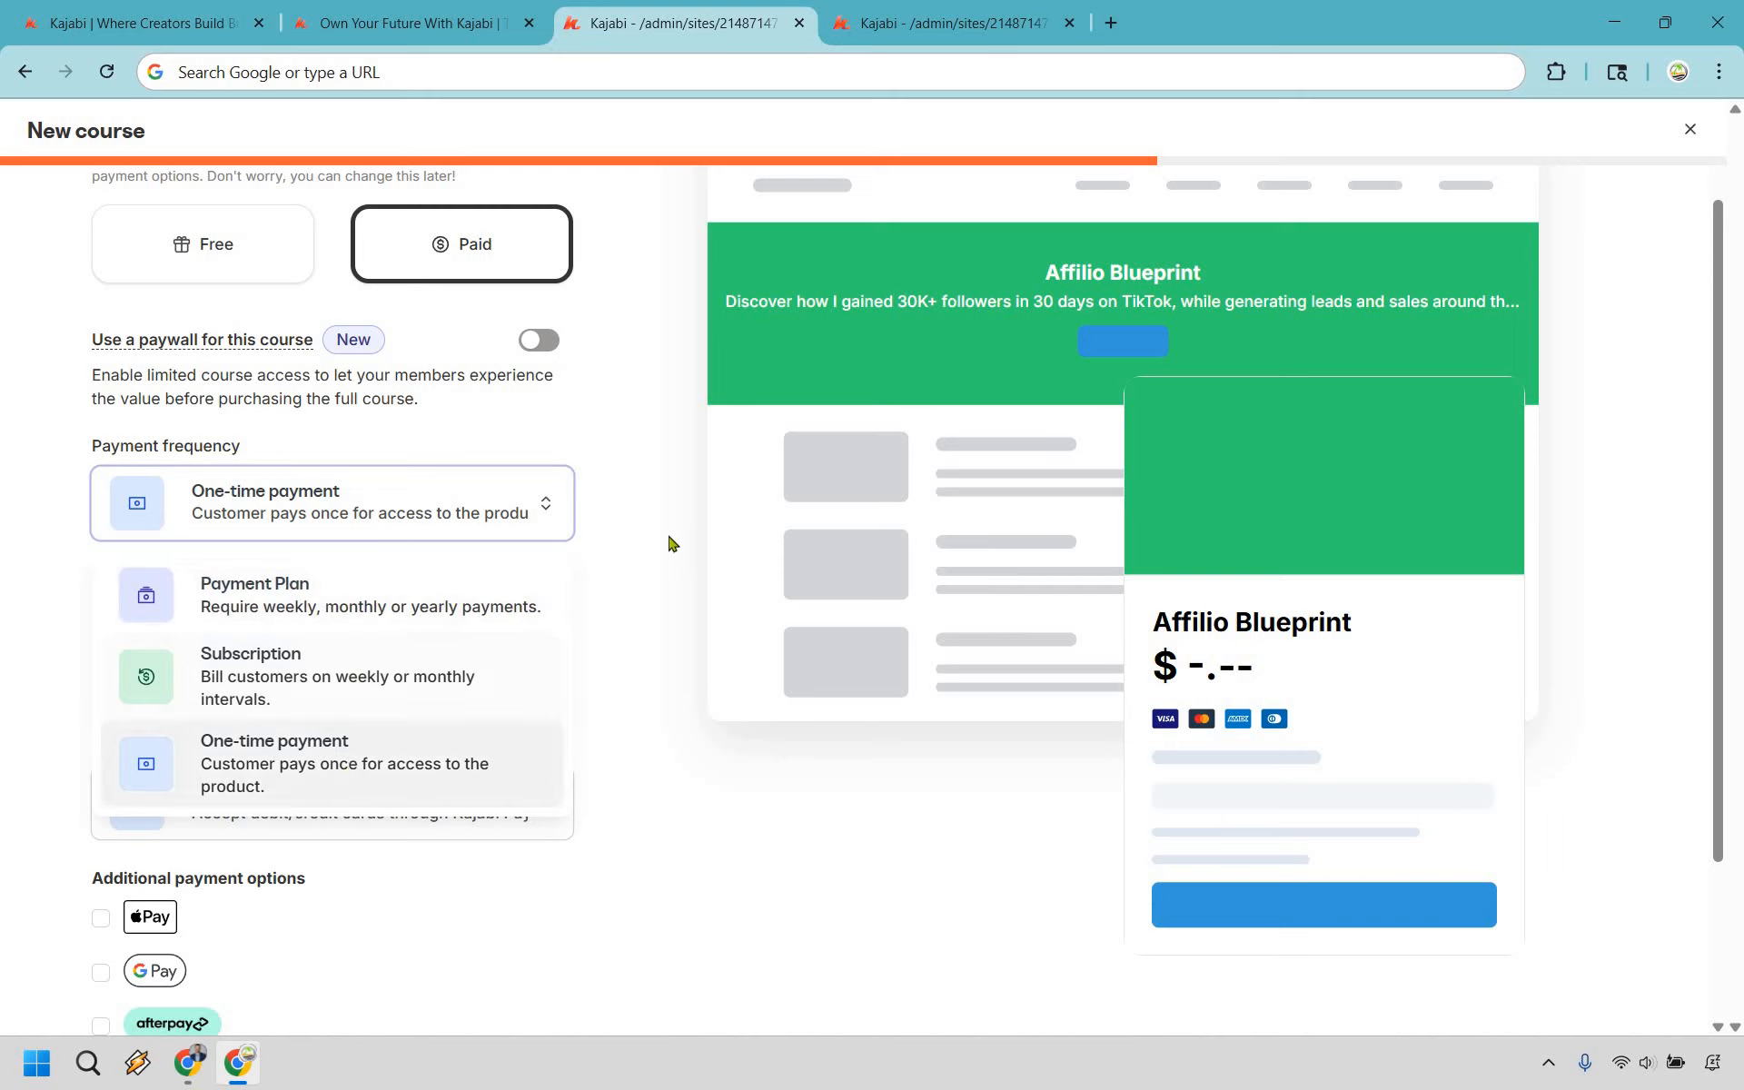
{"action": "left_click", "coordinate": [369, 608]}
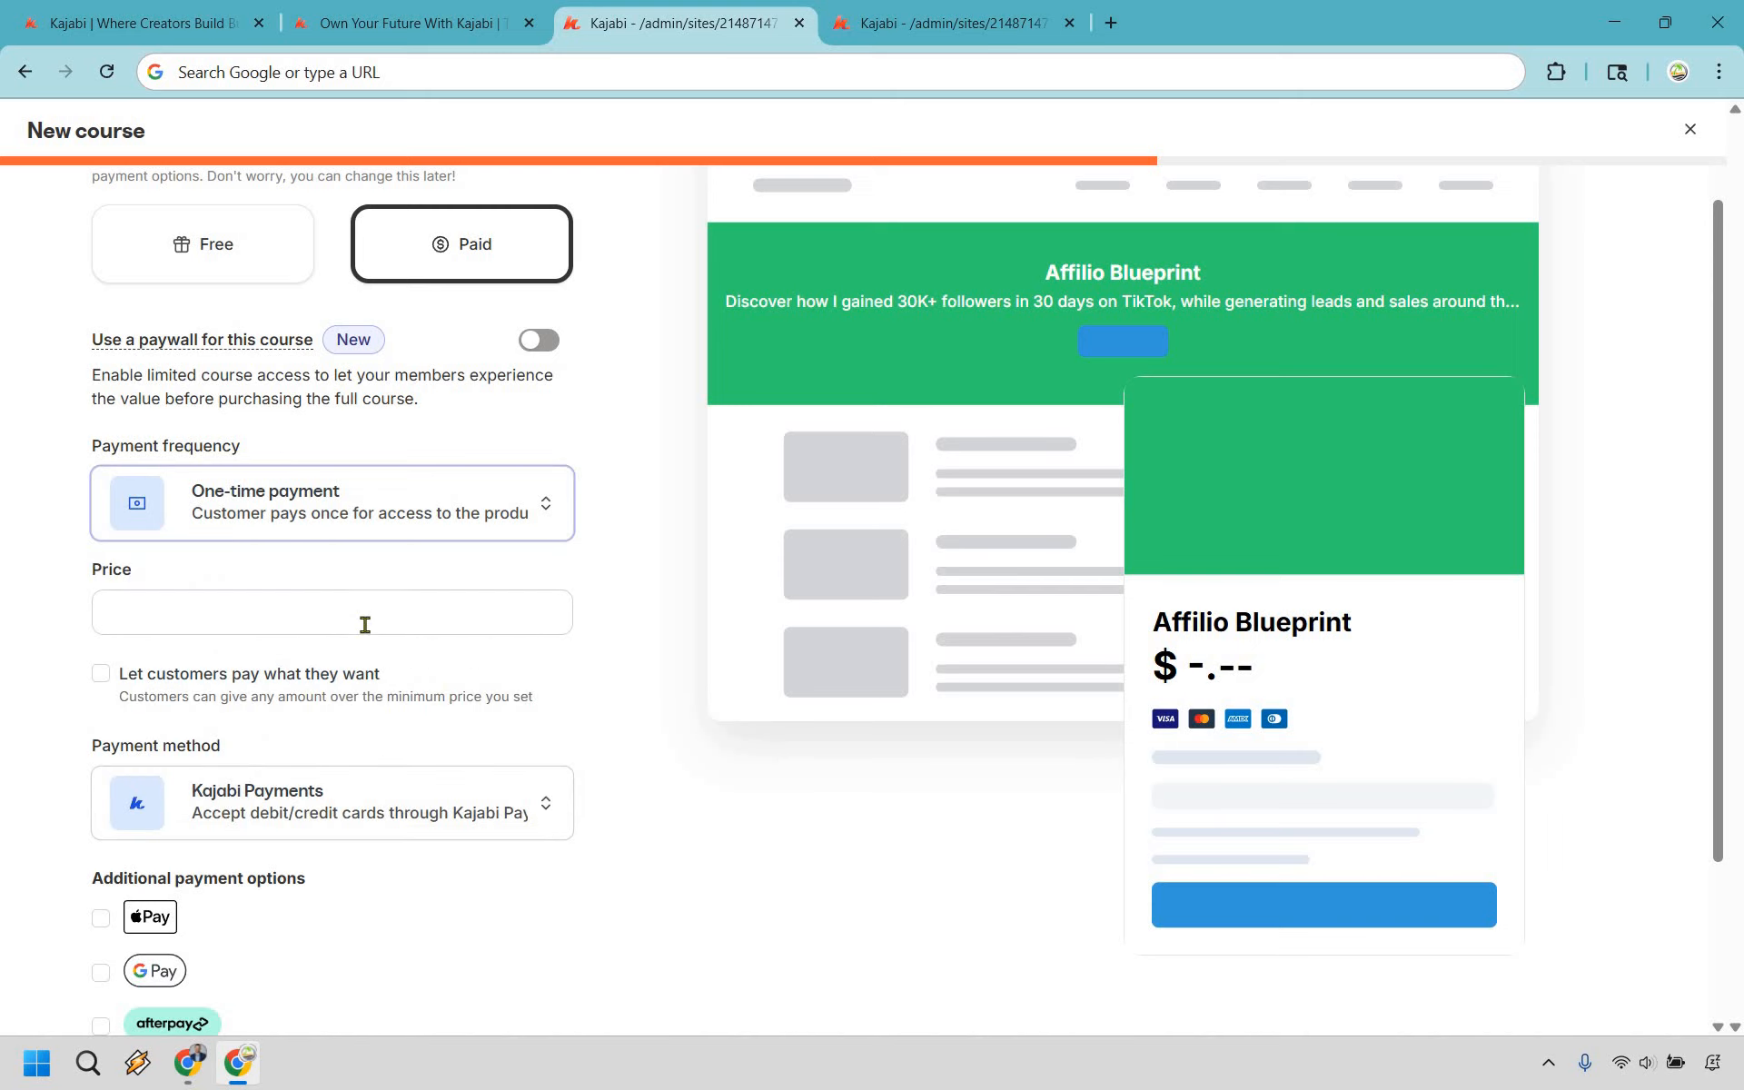
{"action": "left_click", "coordinate": [365, 624]}
{"action": "type", "text": "97"}
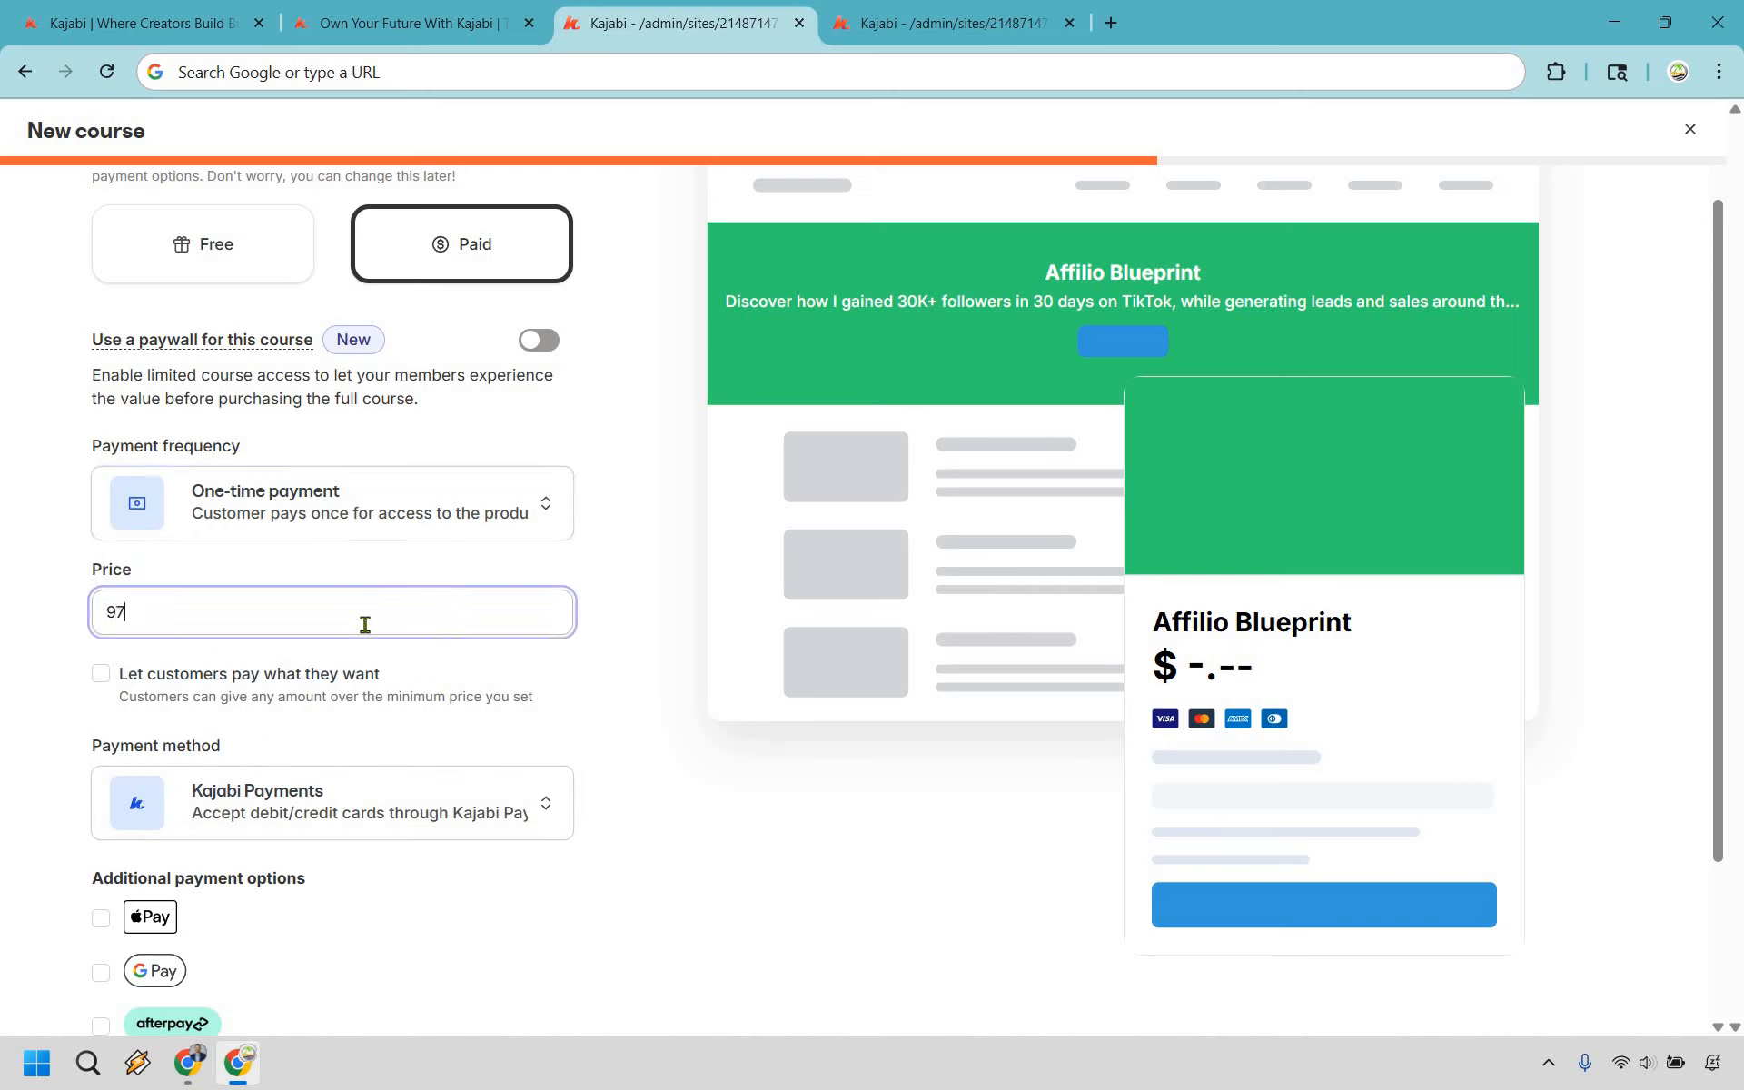
{"action": "left_click", "coordinate": [654, 565]}
{"action": "scroll", "coordinate": [635, 556], "scroll_direction": "down", "scroll_amount": 1}
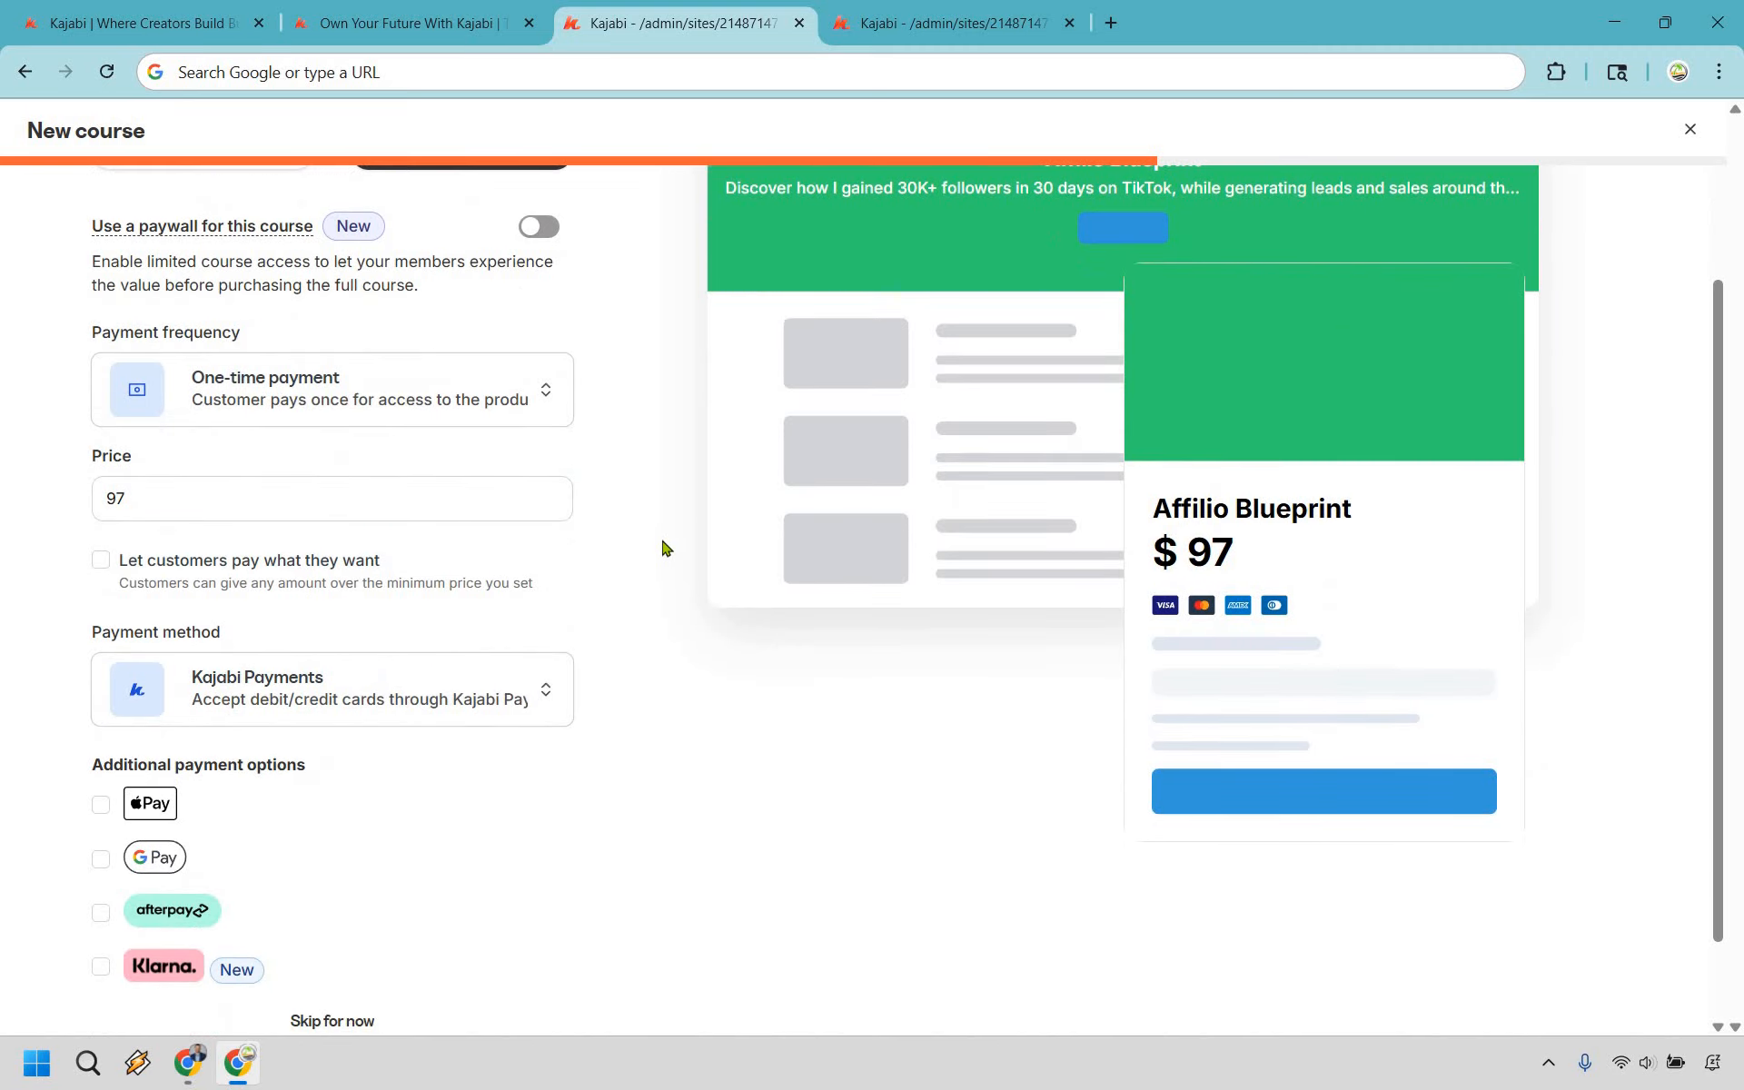
{"action": "scroll", "coordinate": [665, 547], "scroll_direction": "down", "scroll_amount": 1}
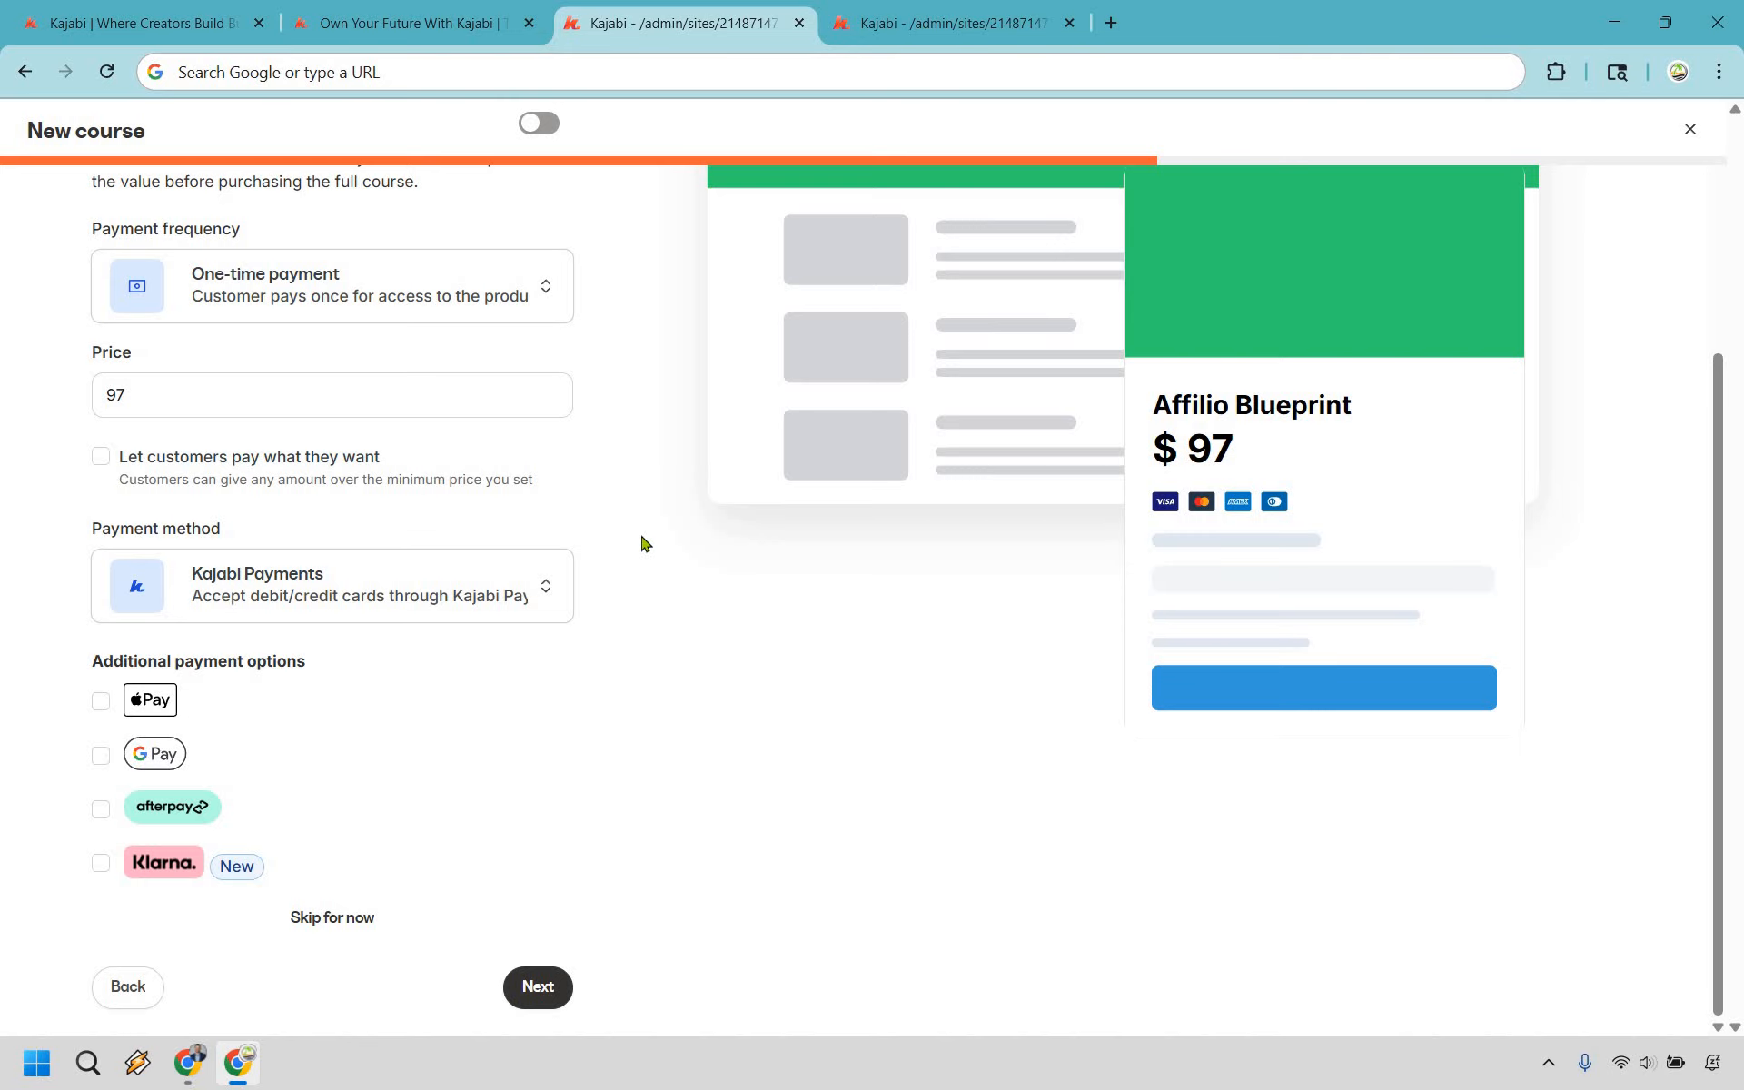
Check the Kajabi Payments setup in the site's payment settings and return to the new course's pricing
{"action": "left_click", "coordinate": [944, 25]}
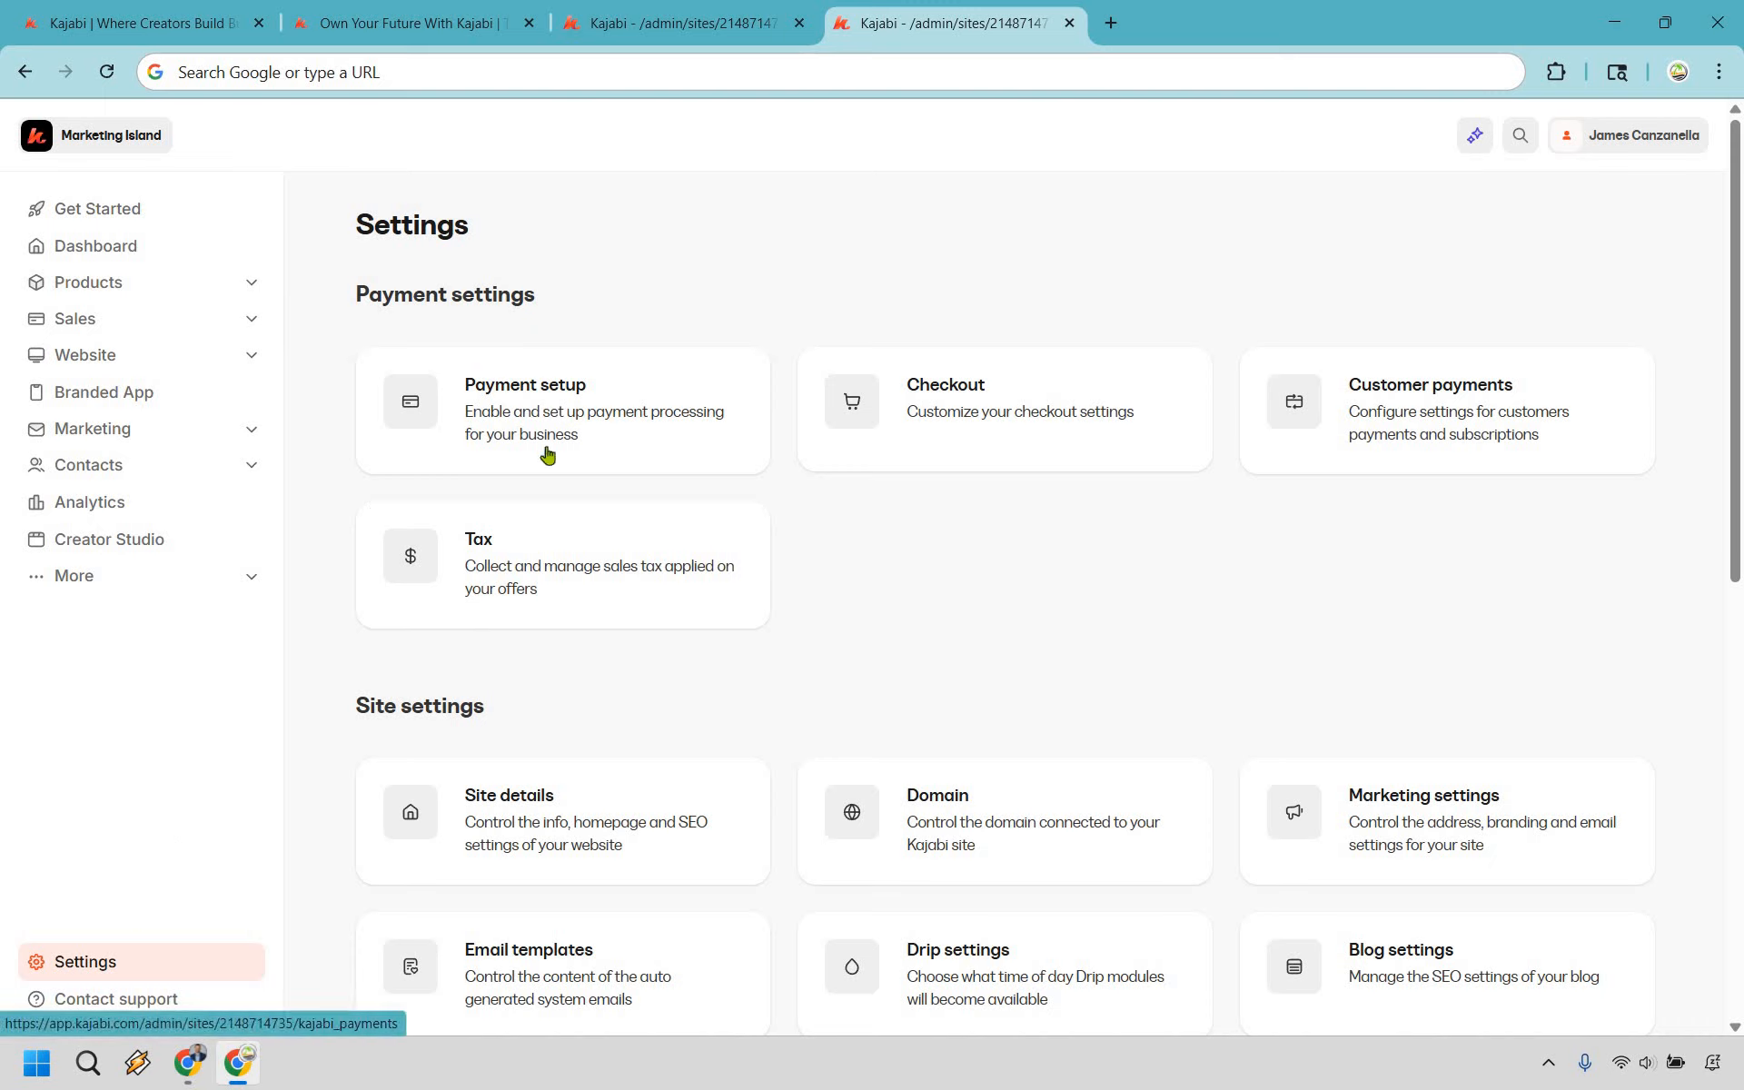
{"action": "left_click", "coordinate": [603, 405]}
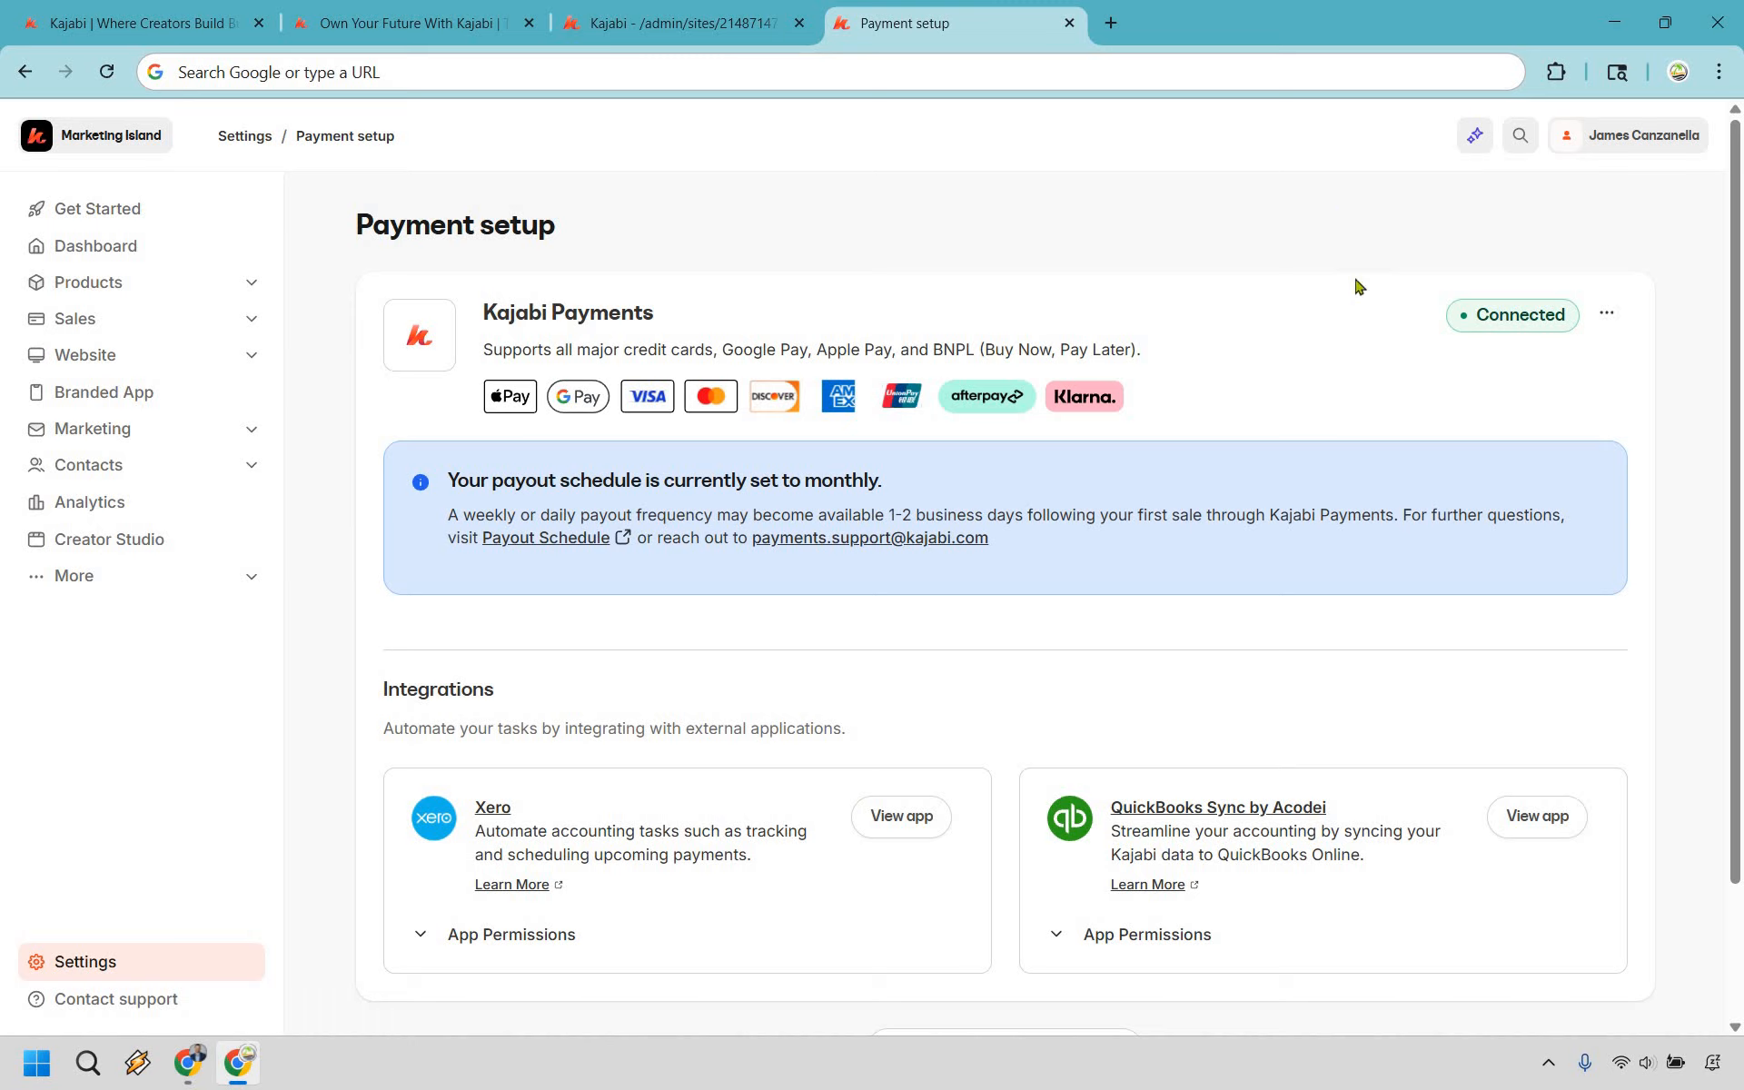
{"action": "left_click", "coordinate": [694, 26]}
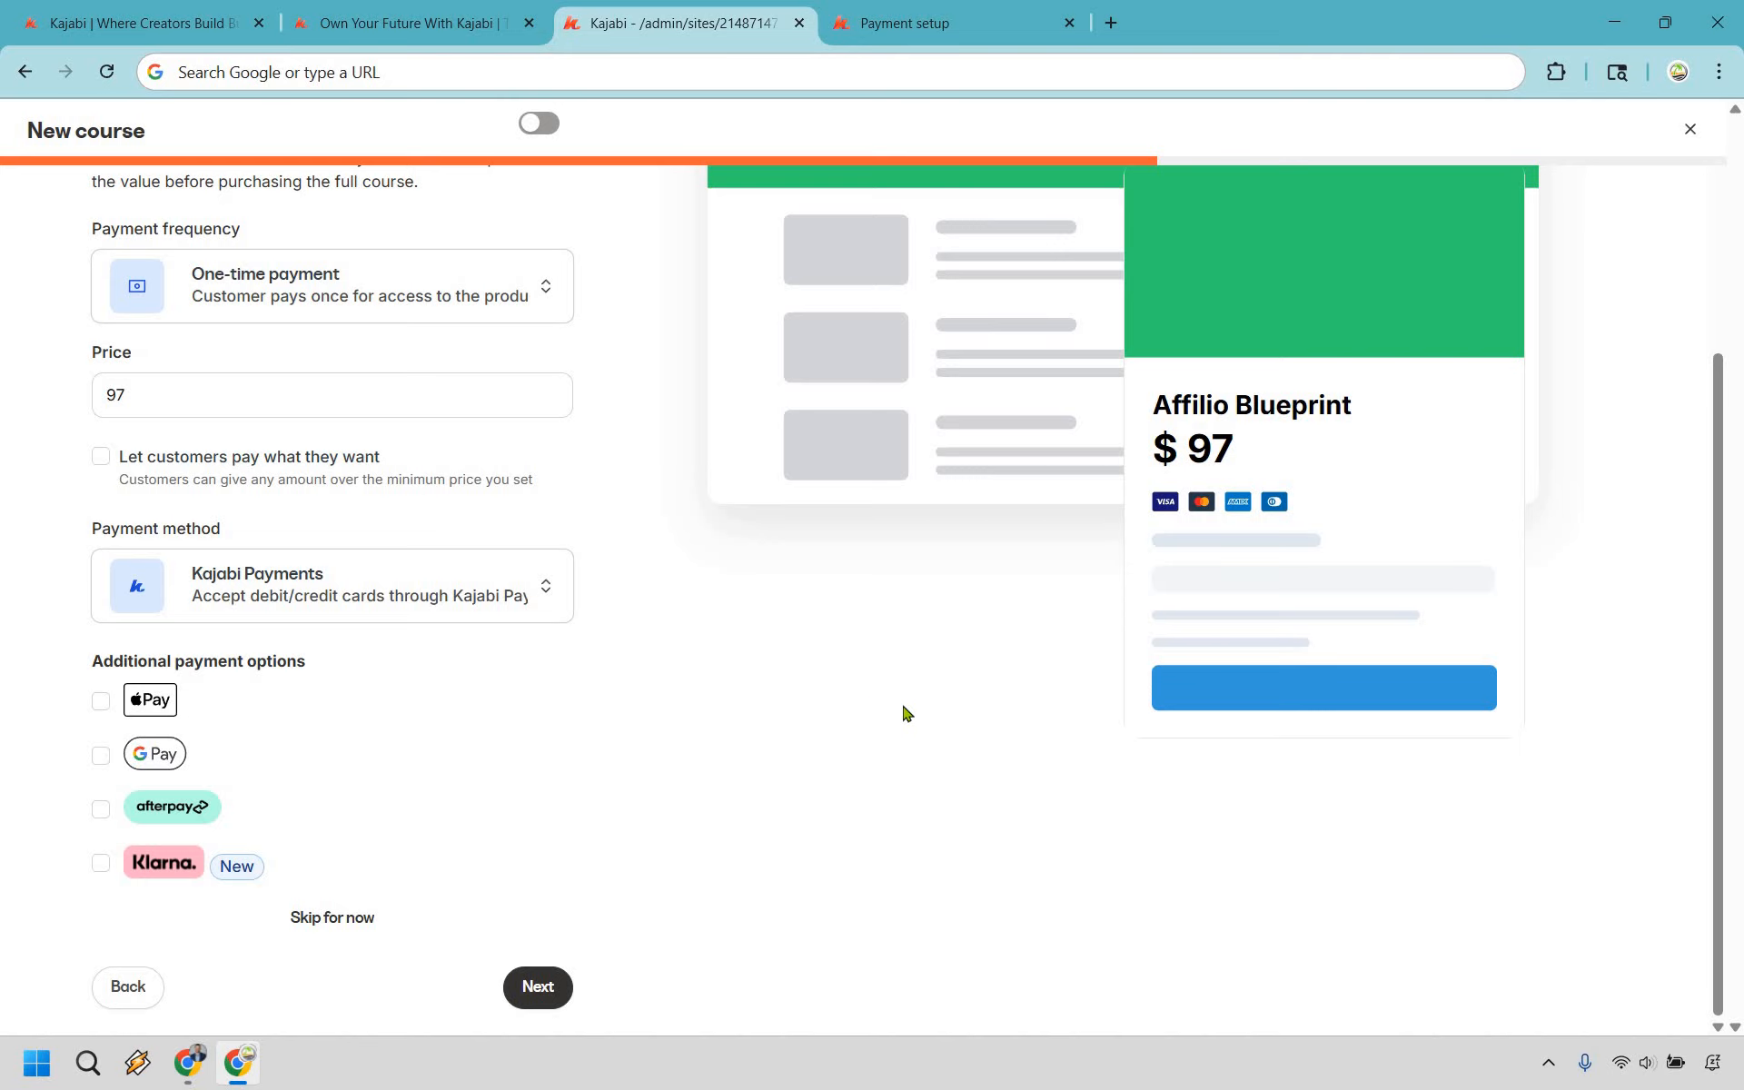
Finish creating the course and delete its placeholder Blank Lesson and Blank Module
{"action": "left_click", "coordinate": [554, 1006]}
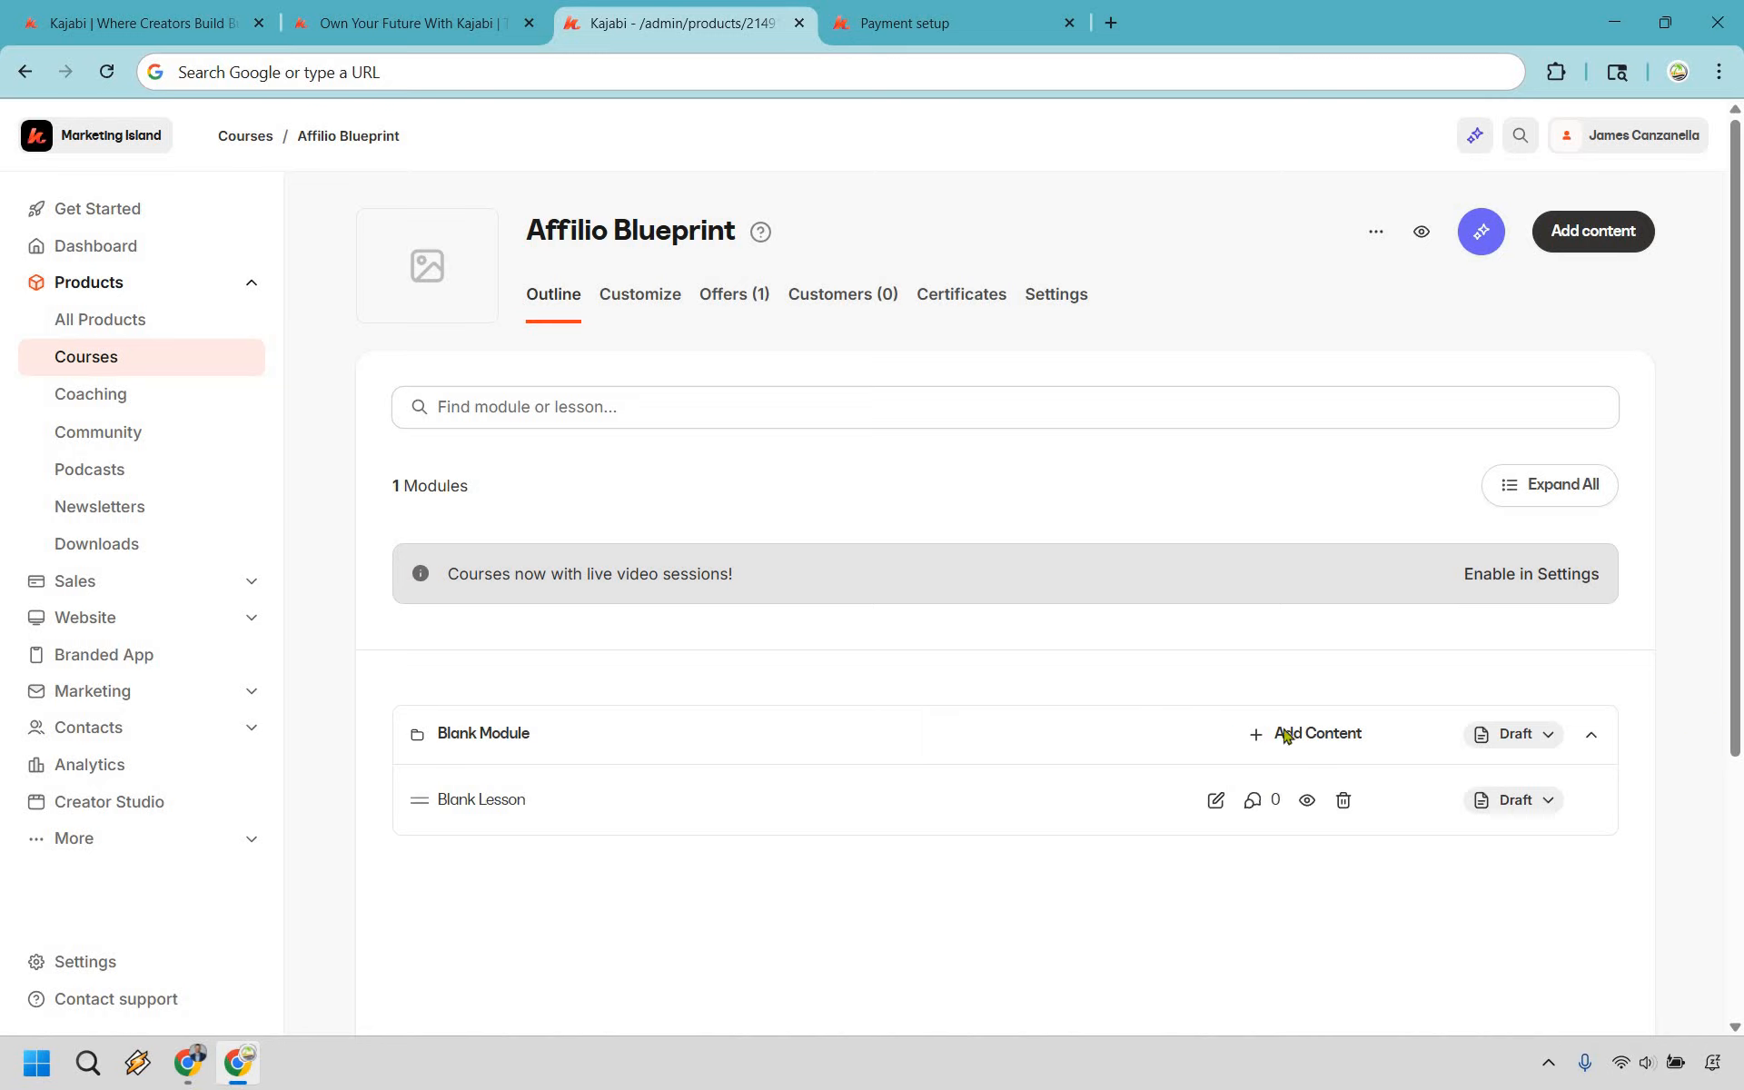
{"action": "left_click", "coordinate": [1343, 800]}
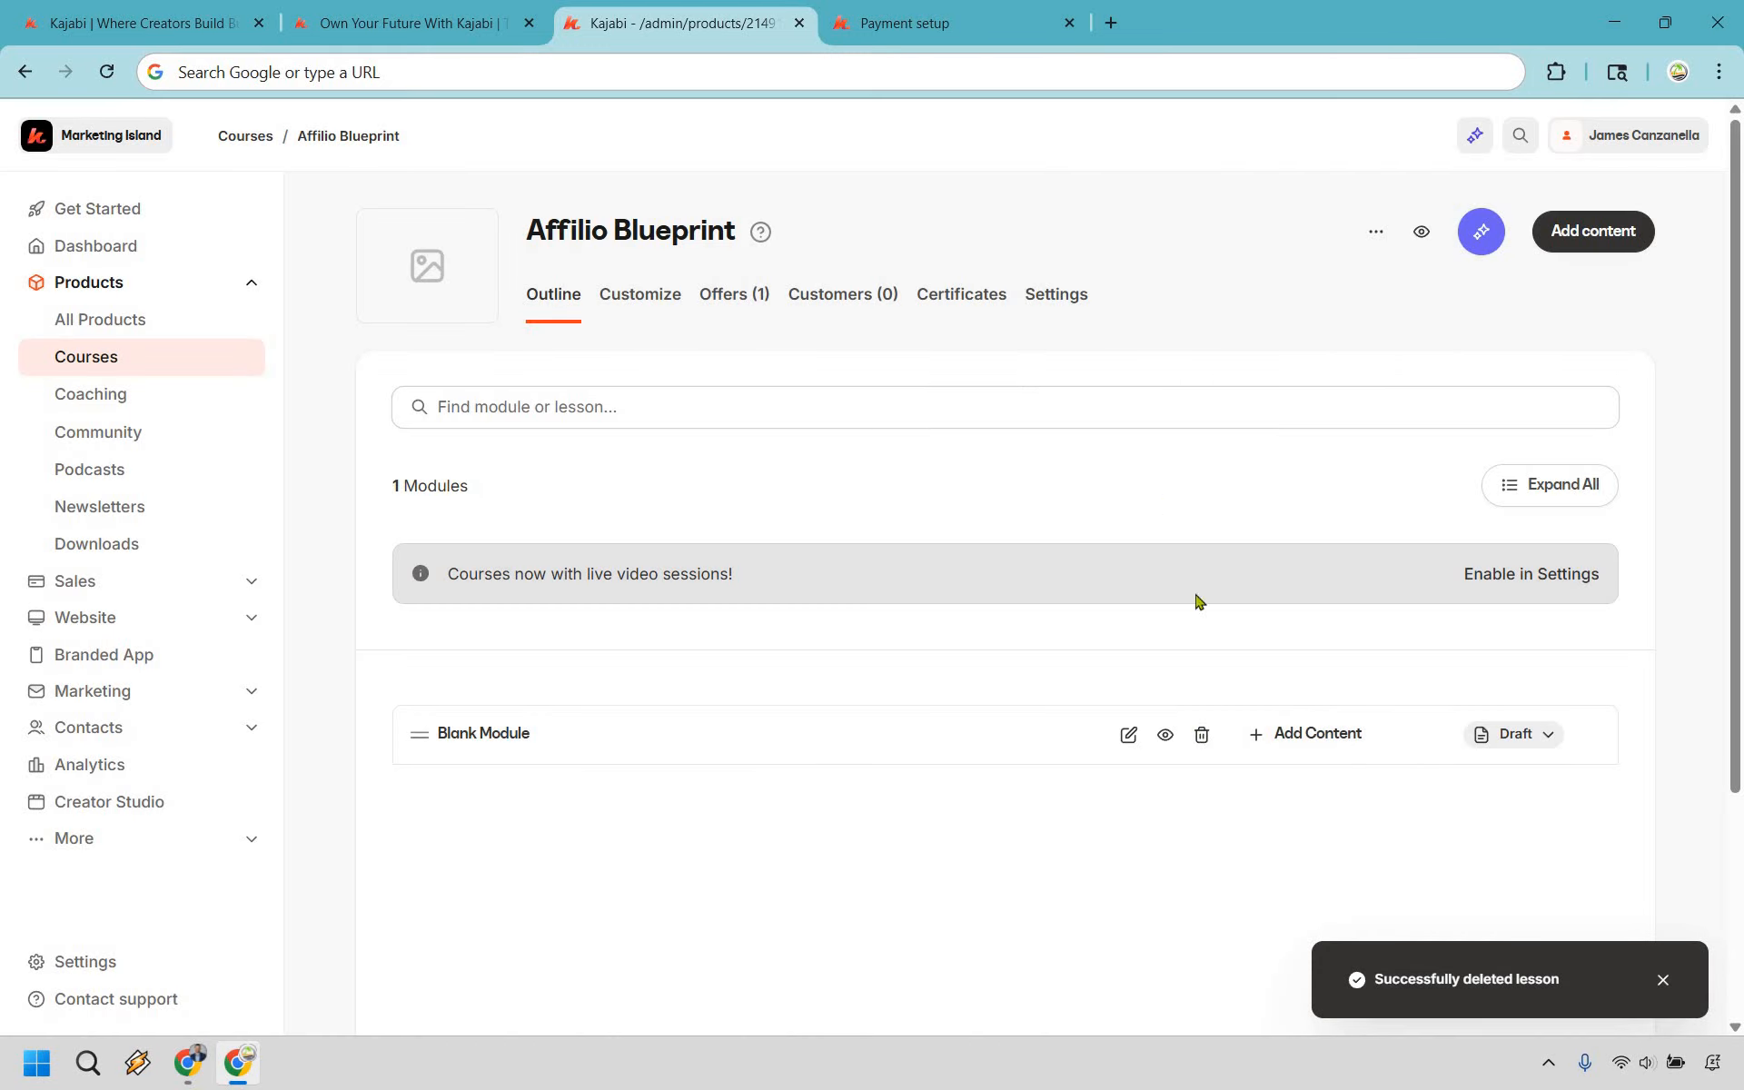
{"action": "left_click", "coordinate": [1201, 734]}
{"action": "left_click", "coordinate": [1097, 356]}
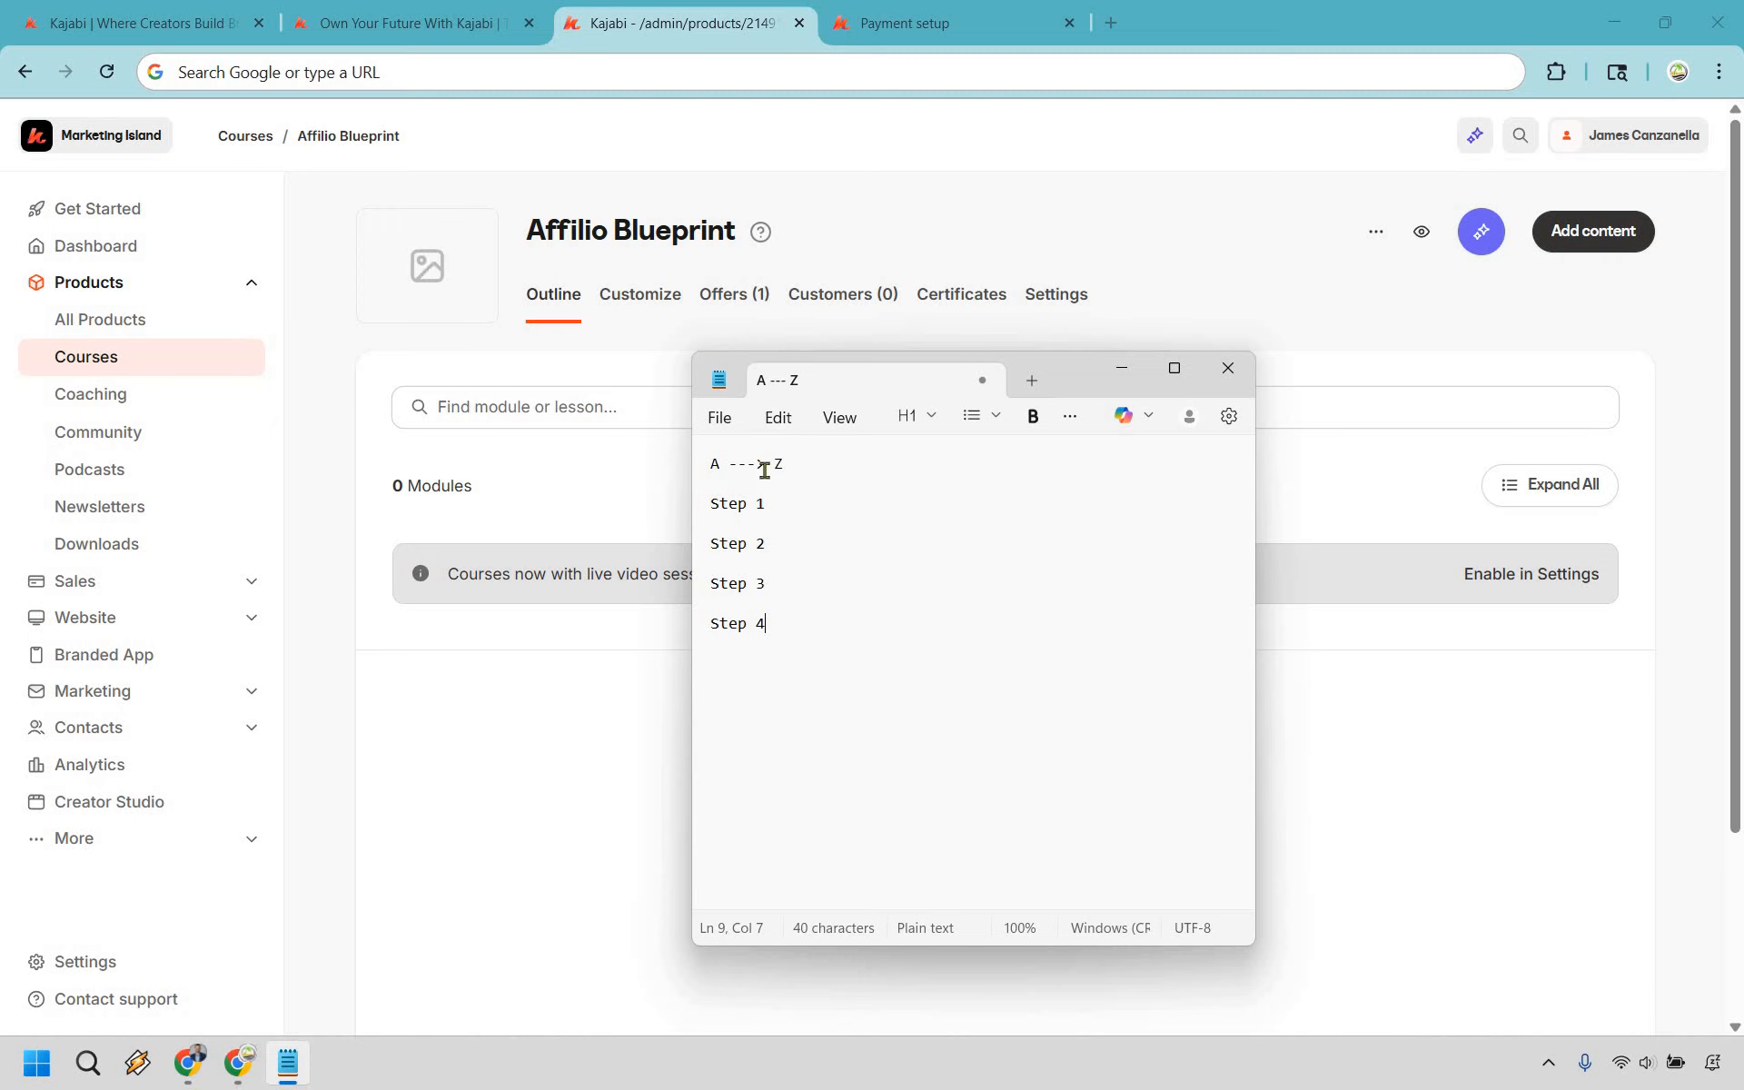
In the Notepad plan, add the line "0 followers - 10,000 followers" between "A ---> Z" and Step 1
{"action": "key", "text": "ctrl+Home"}
{"action": "key", "text": "End"}
{"action": "key", "text": "Return"}
{"action": "type", "text": "0 followers -"}
{"action": "double_click", "coordinate": [778, 464]}
{"action": "left_click", "coordinate": [869, 503]}
{"action": "type", "text": "10,000 fo"}
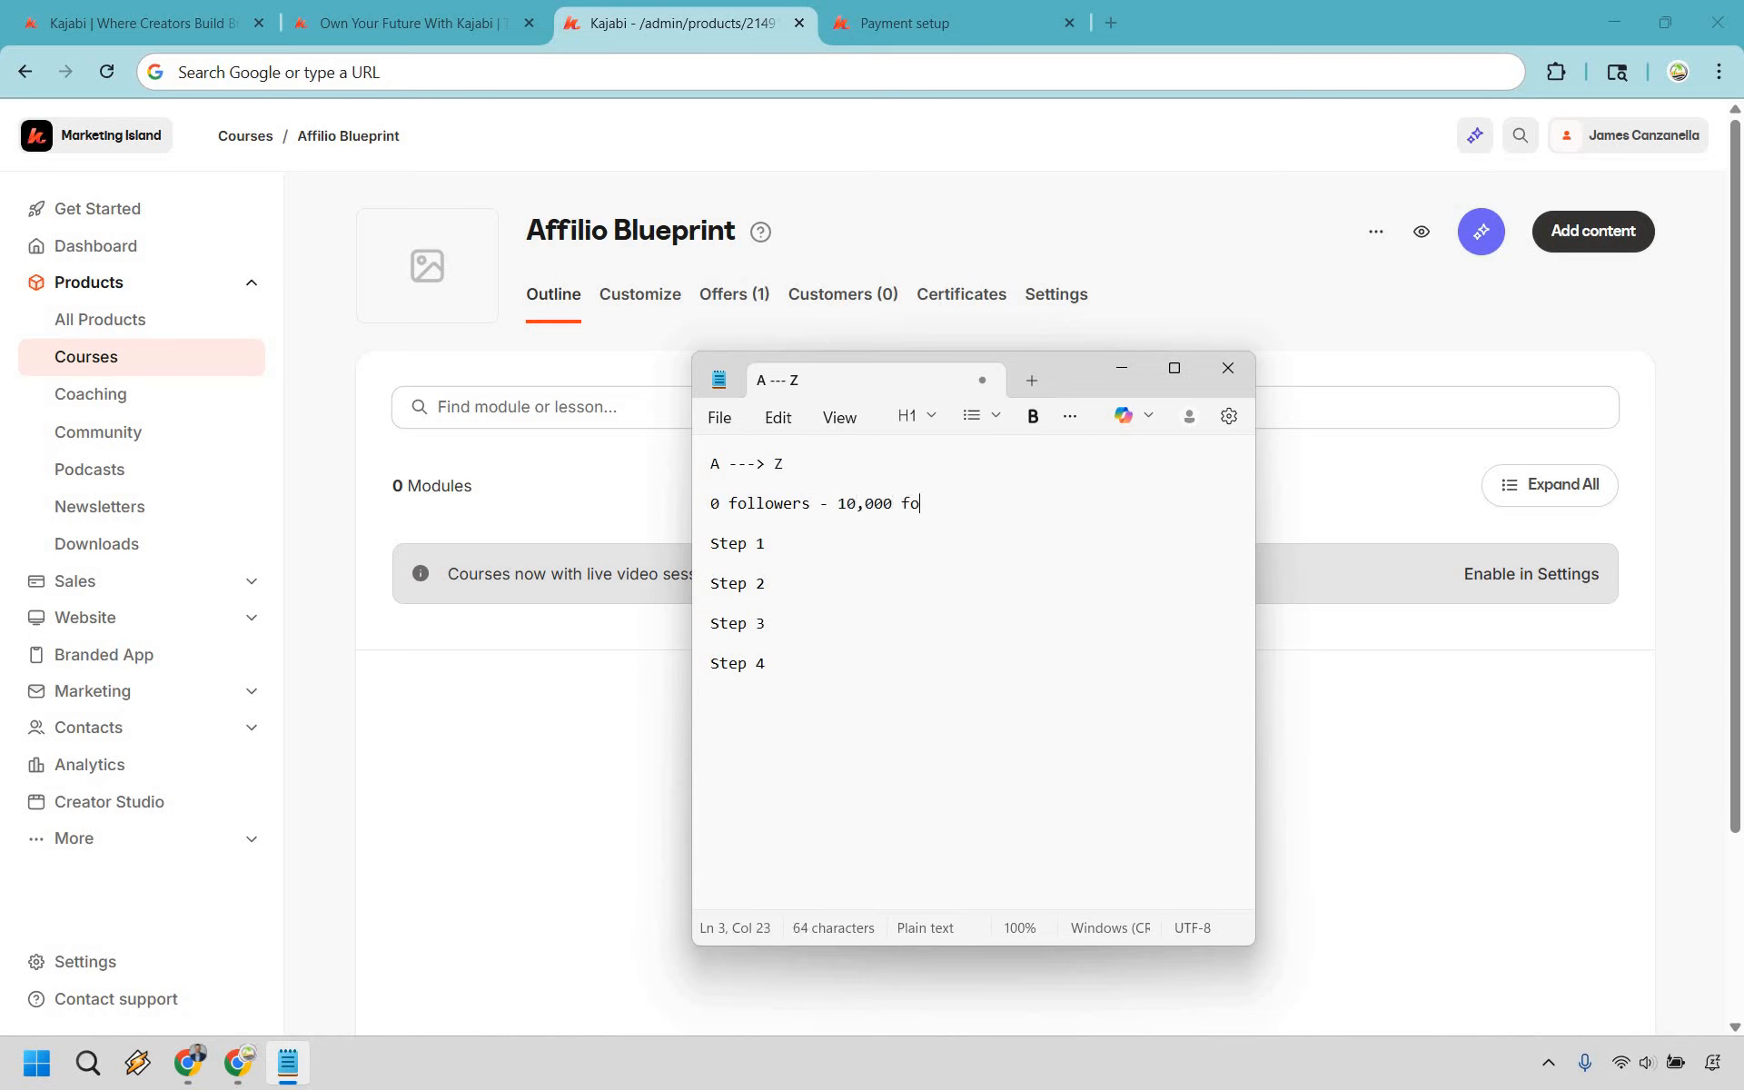
{"action": "type", "text": "llowers"}
Label Step 1 of the plan "Account Creation"
{"action": "left_click", "coordinate": [711, 503]}
{"action": "left_click", "coordinate": [857, 505]}
{"action": "left_click", "coordinate": [865, 547]}
{"action": "key", "text": "Return"}
{"action": "key", "text": "Return"}
{"action": "type", "text": "C"}
{"action": "key", "text": "BackSpace"}
{"action": "key", "text": "BackSpace"}
{"action": "key", "text": "BackSpace"}
{"action": "type", "text": "- Account Creation"}
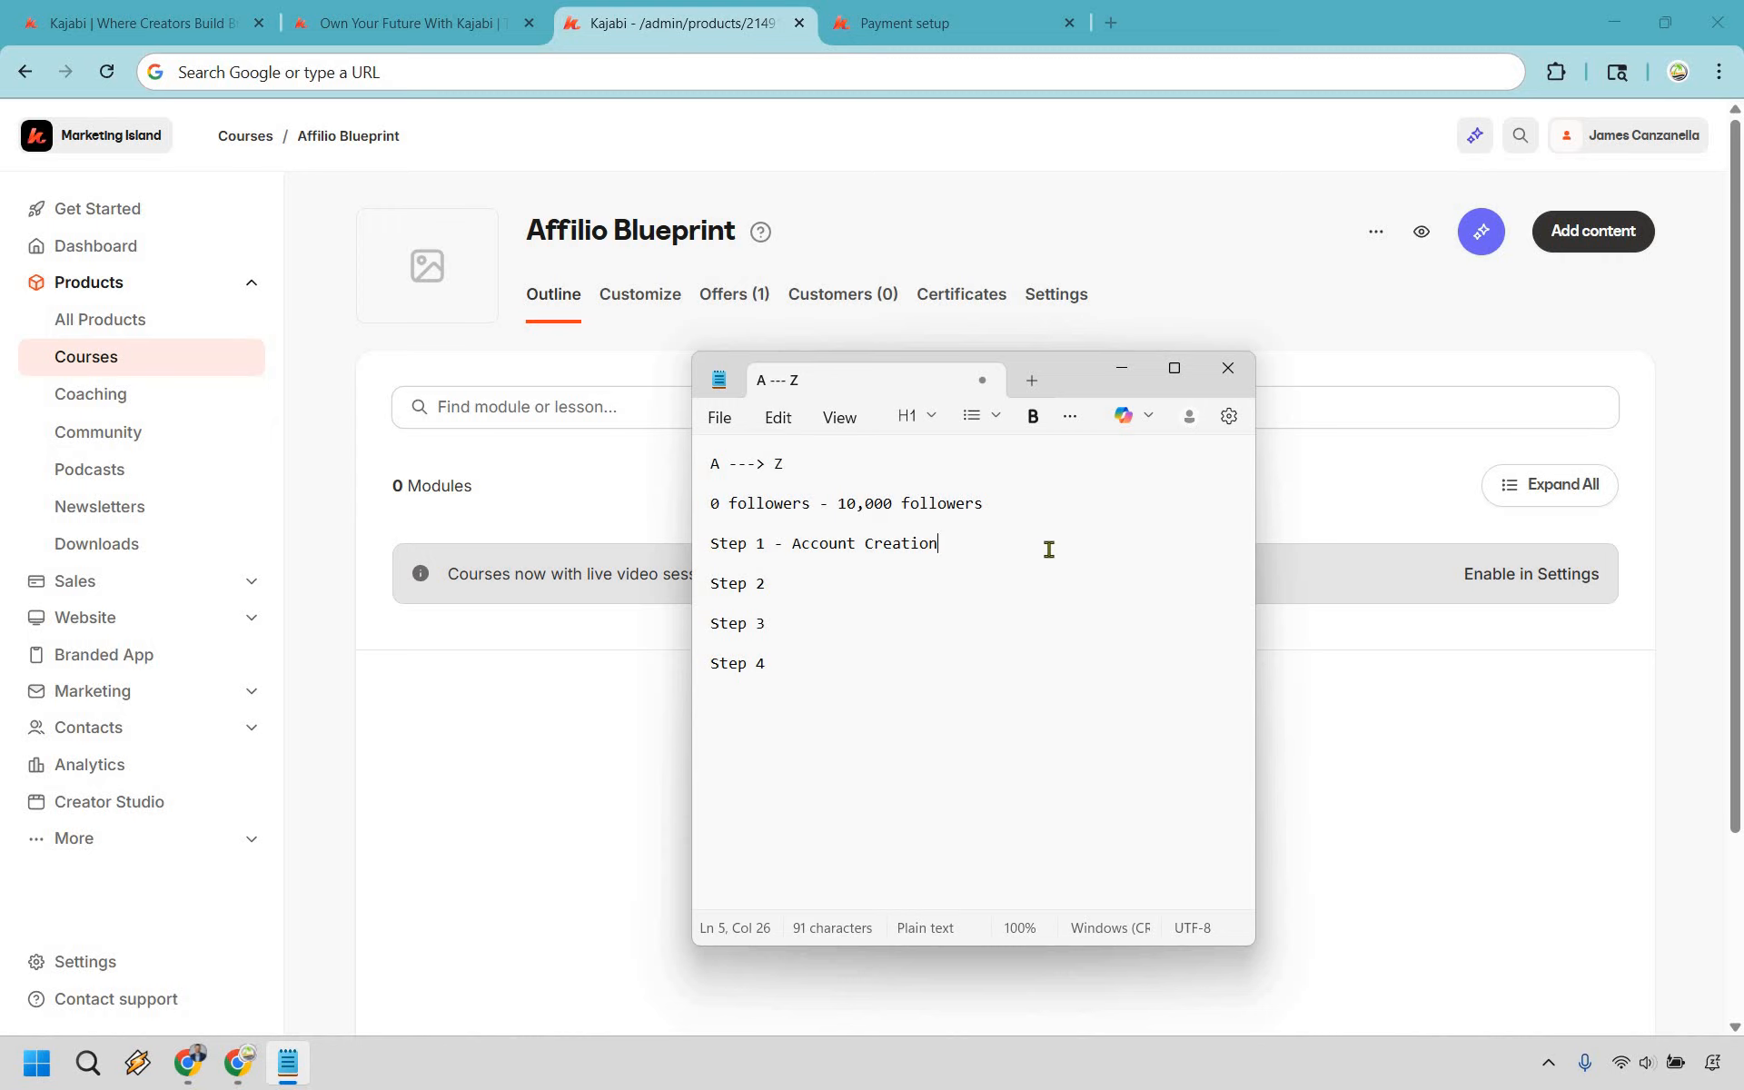
Label Step 2 "Video Research" and Step 3 "Video Creation / Upload"
{"action": "left_click", "coordinate": [848, 587]}
{"action": "type", "text": "- Video Research"}
{"action": "left_click", "coordinate": [885, 622]}
{"action": "type", "text": "- Video C"}
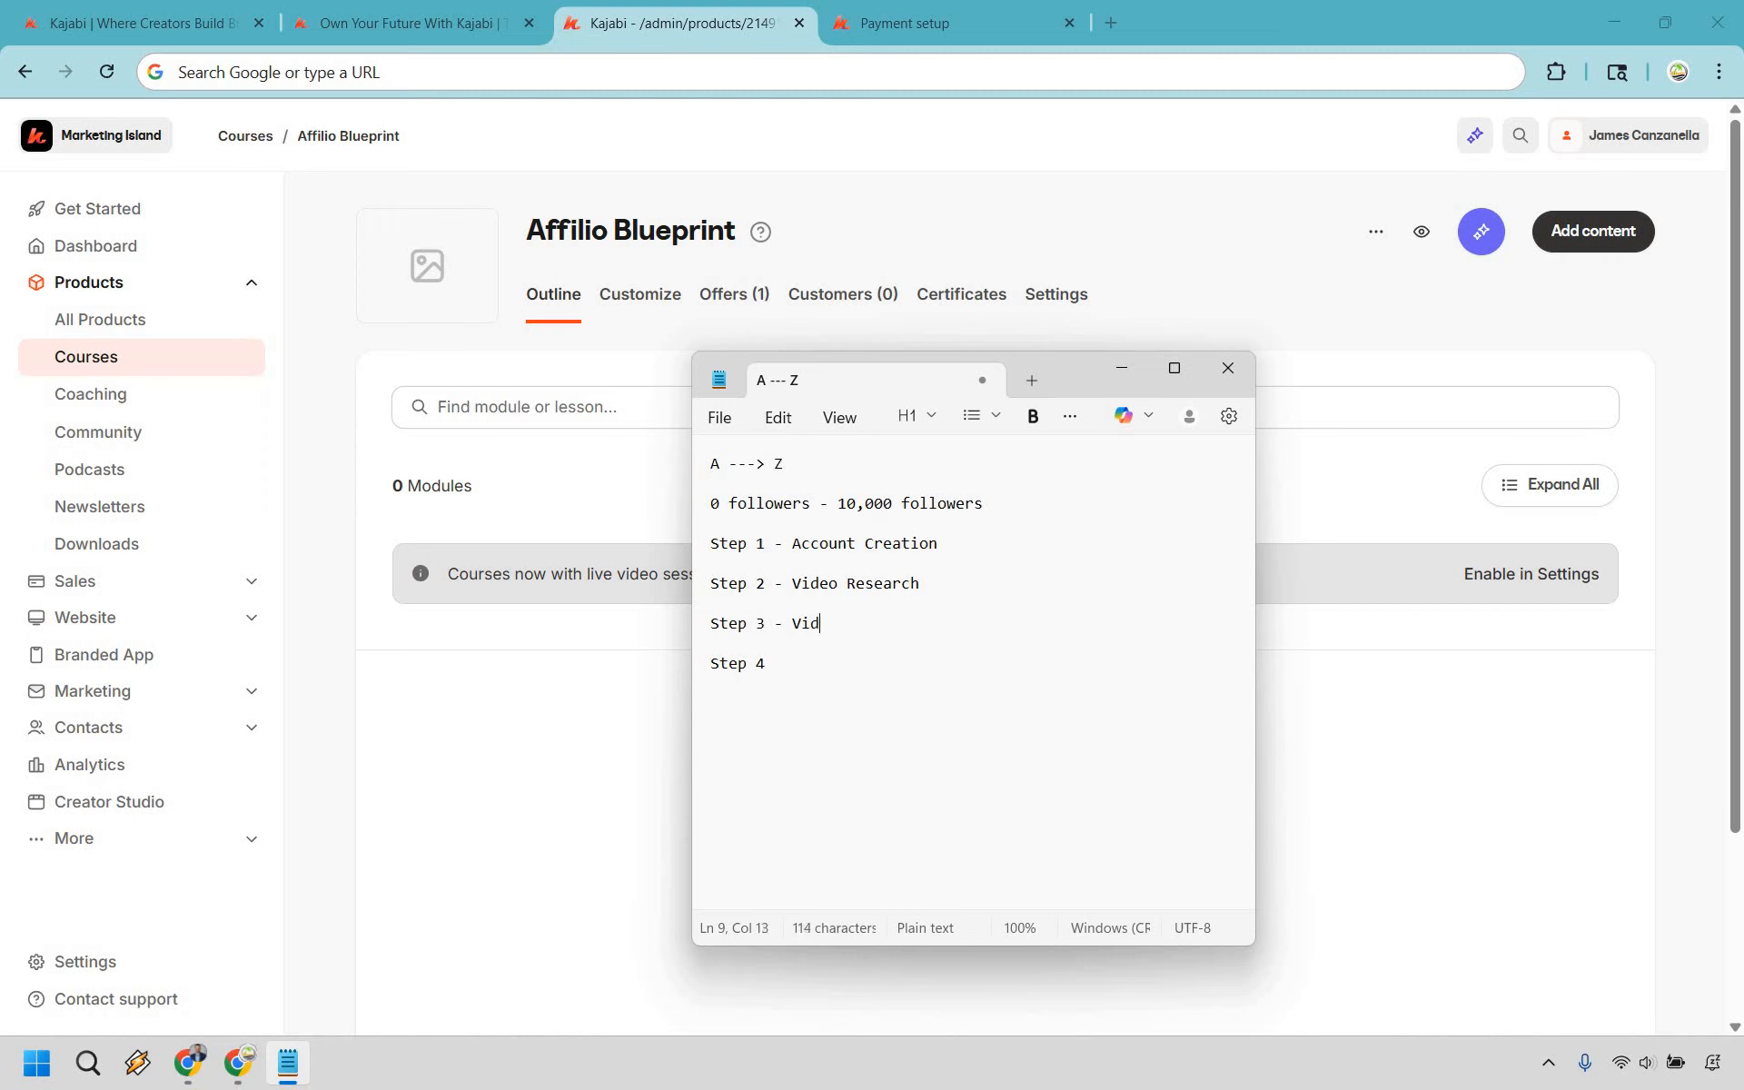
{"action": "type", "text": "reation / Upload"}
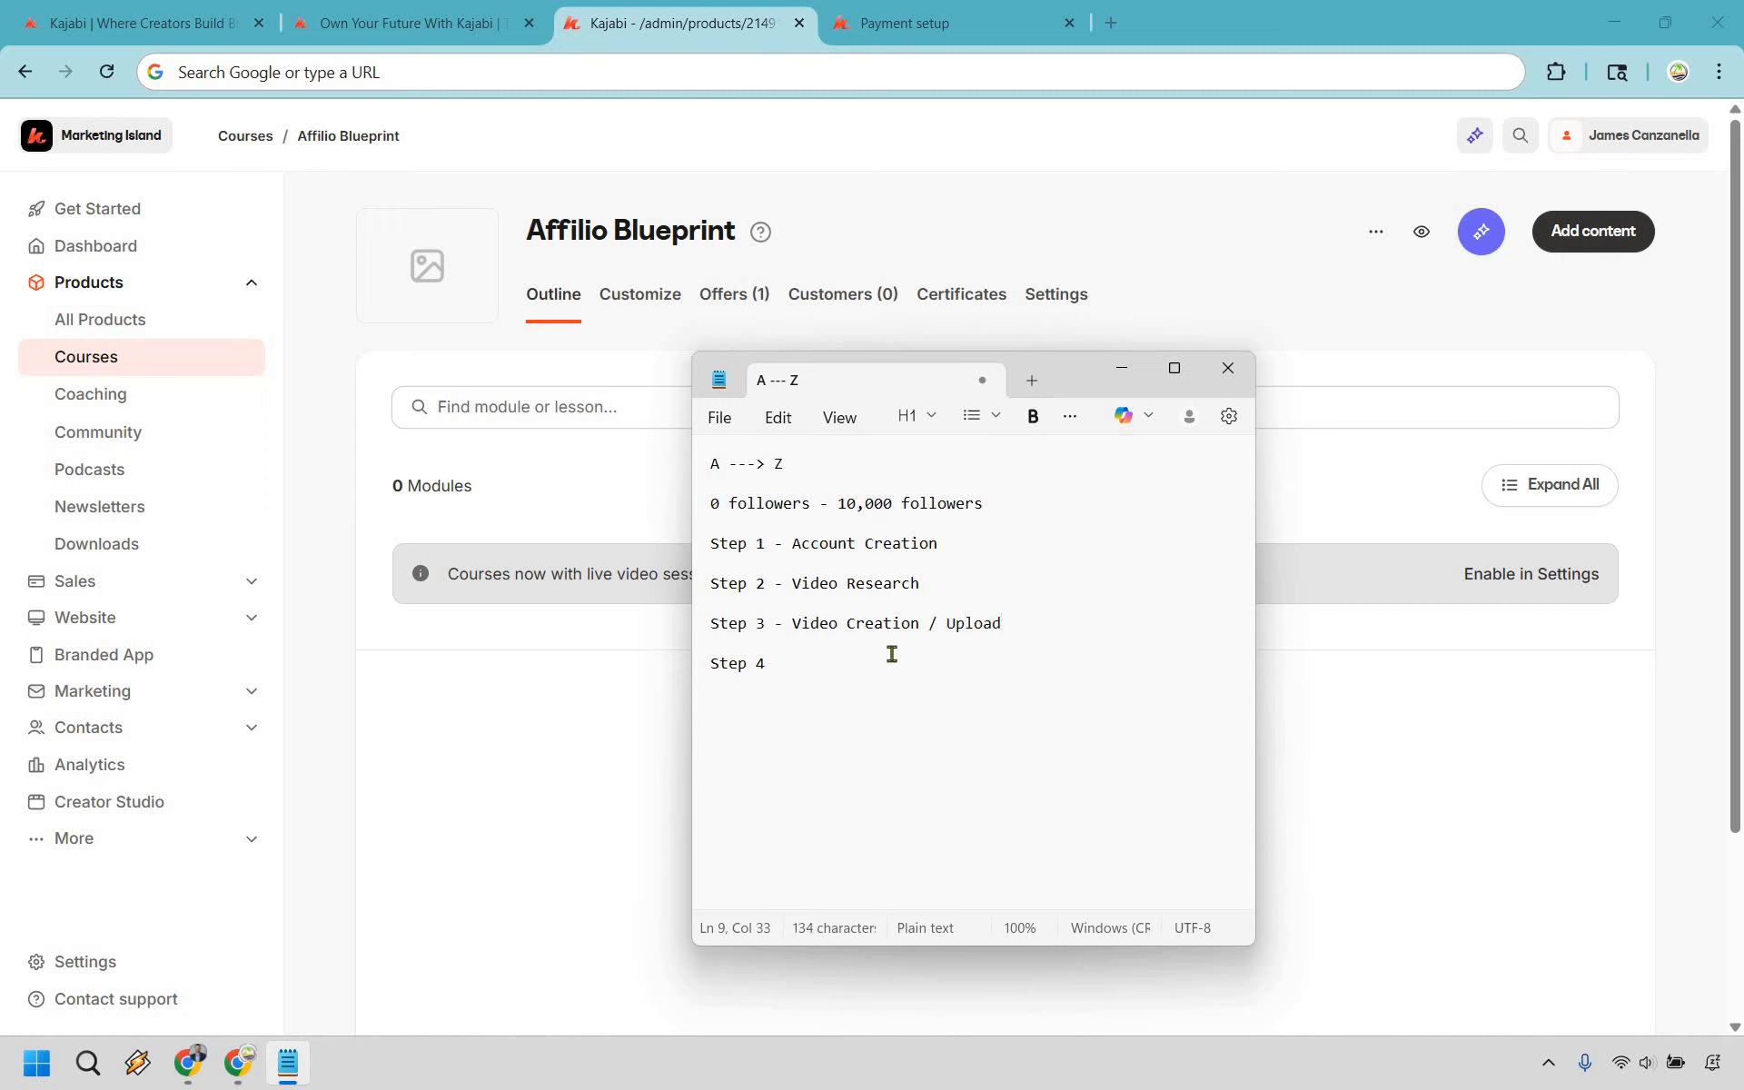
Label Step 4 "Scaling" and add a final line "Bonus - Email Marketing" below it
{"action": "key", "text": "Down"}
{"action": "key", "text": "Down"}
{"action": "type", "text": "- Scaling"}
{"action": "key", "text": "Return"}
{"action": "key", "text": "Return"}
{"action": "type", "text": "Bonus - Email Marketing"}
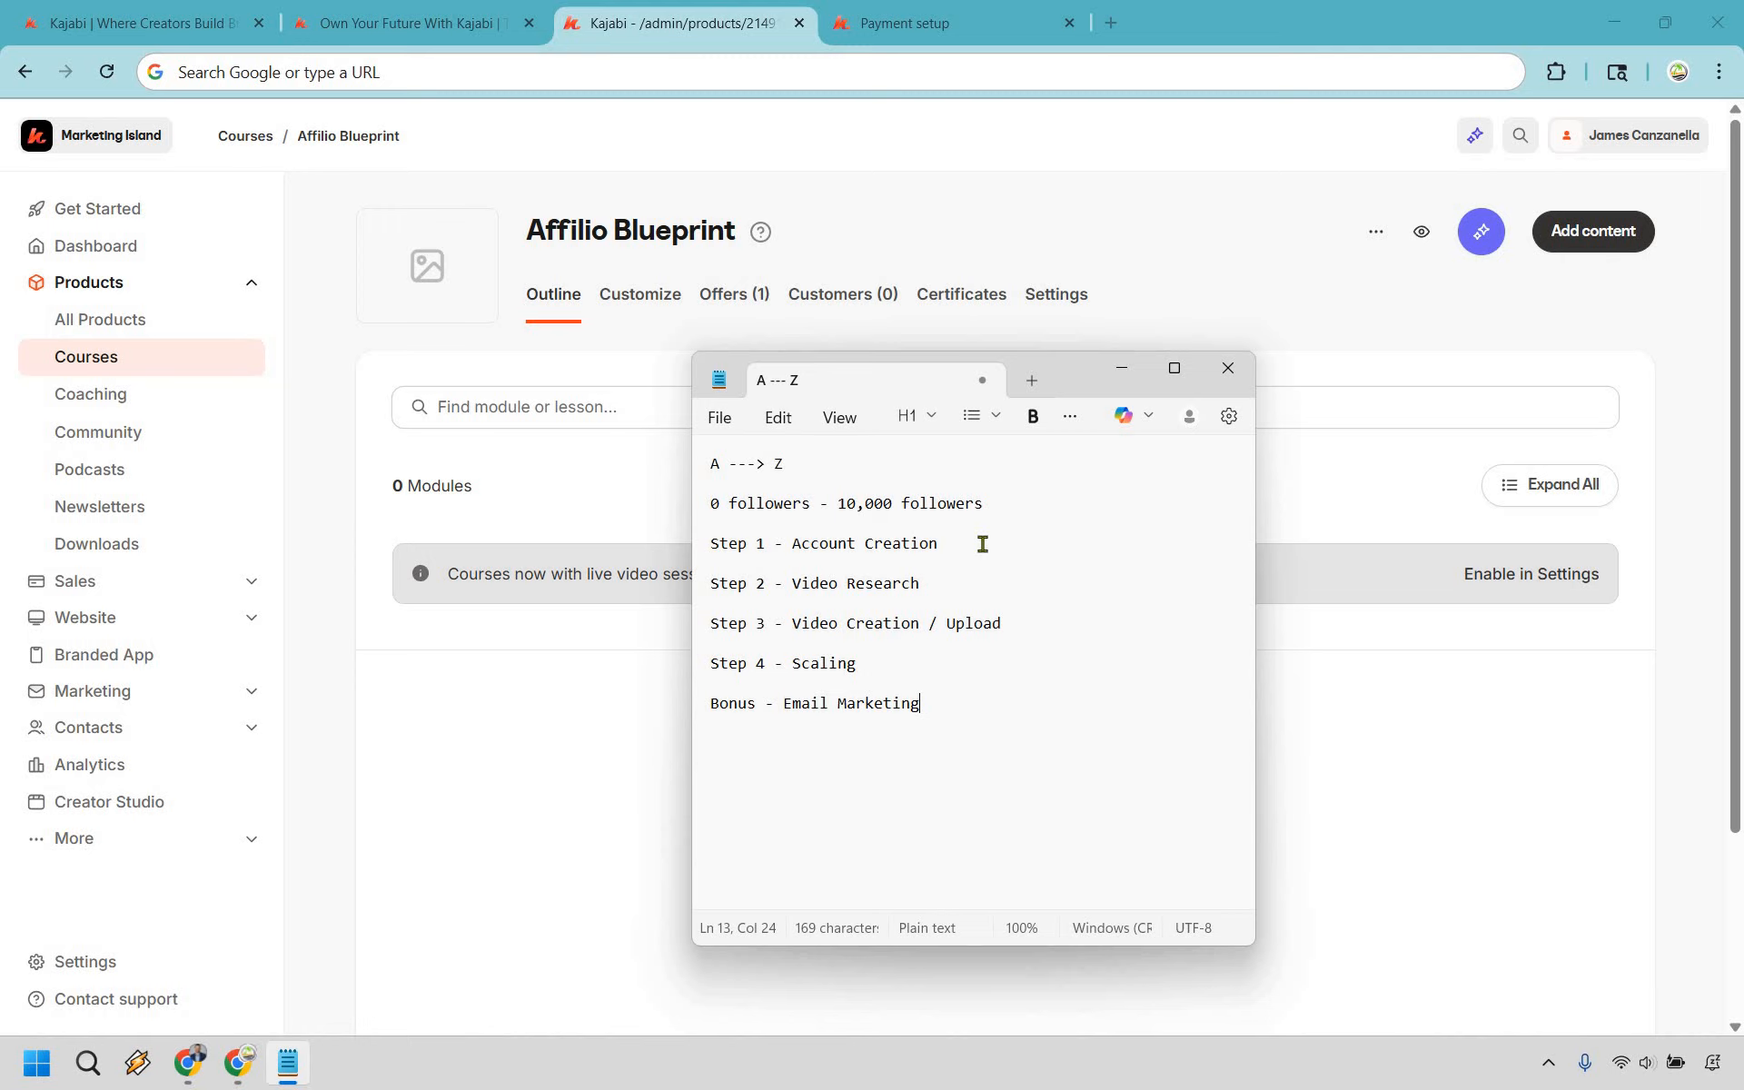
Review each step of the plan through the email marketing bonus and return to the Affilio Blueprint course outline in Kajabi
{"action": "left_click_drag", "start_coordinate": [941, 543], "coordinate": [791, 542]}
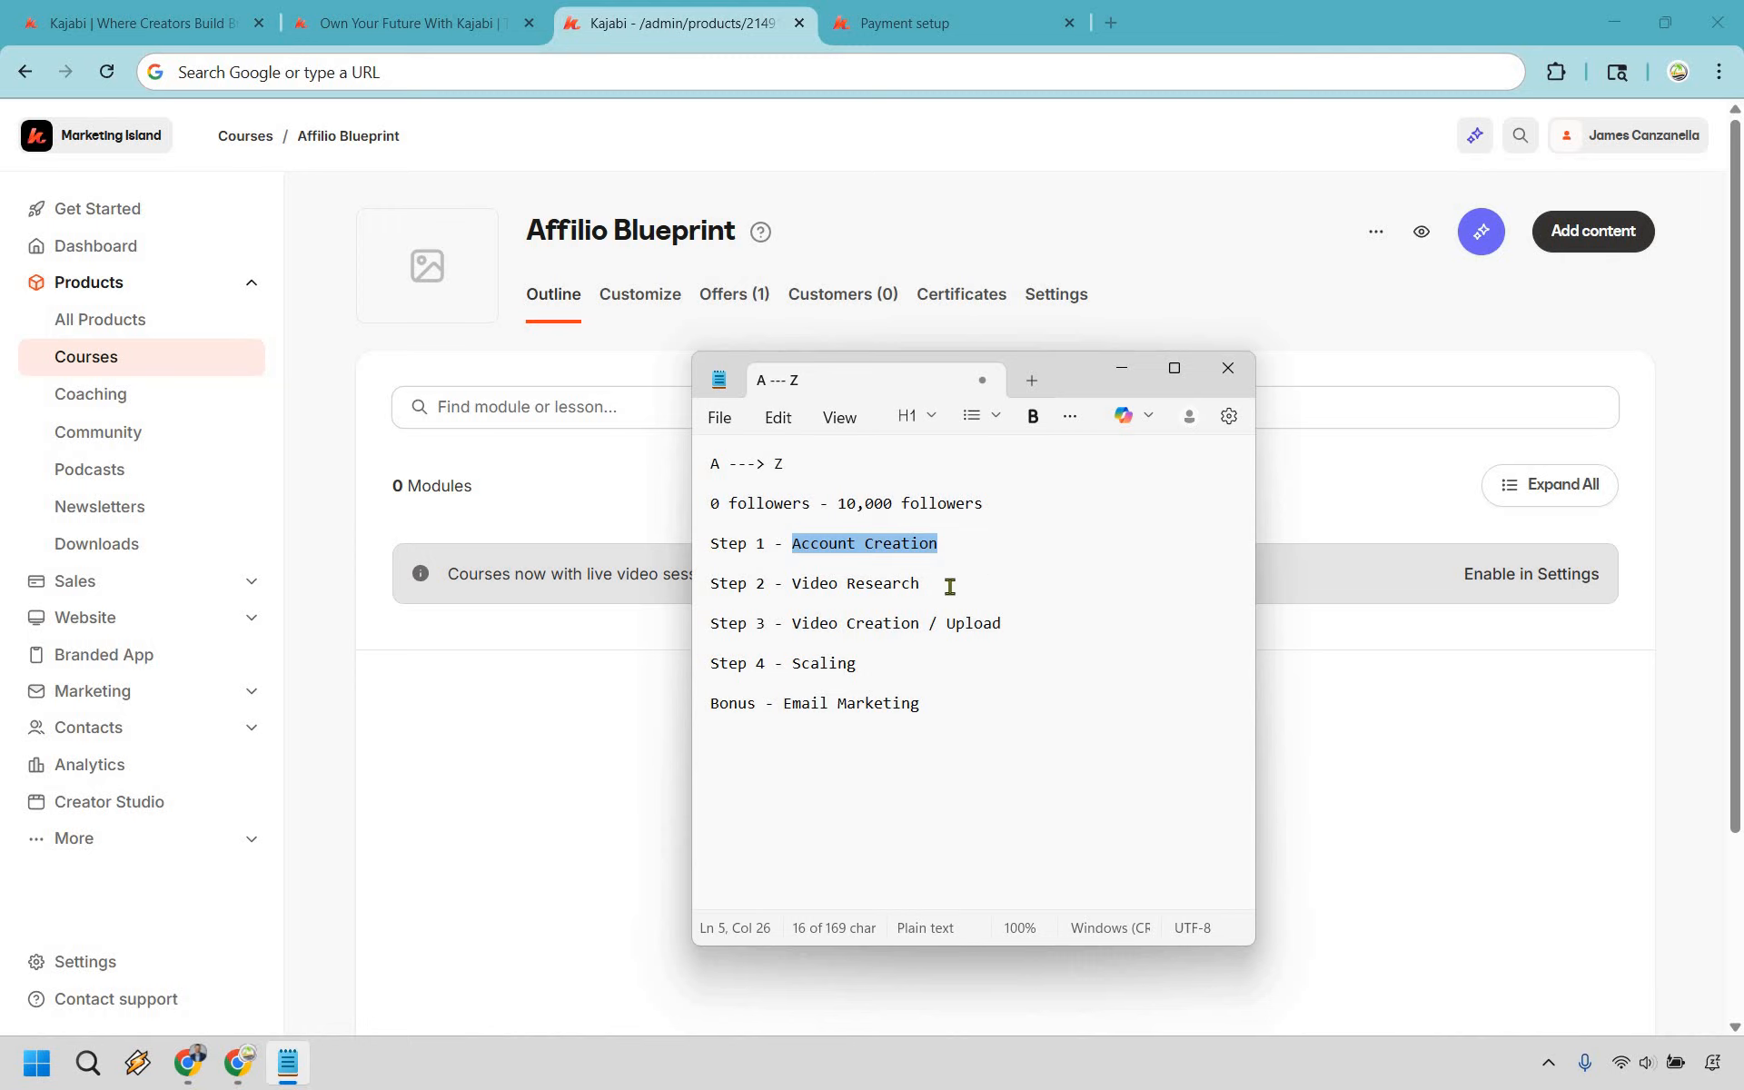
{"action": "left_click", "coordinate": [949, 581]}
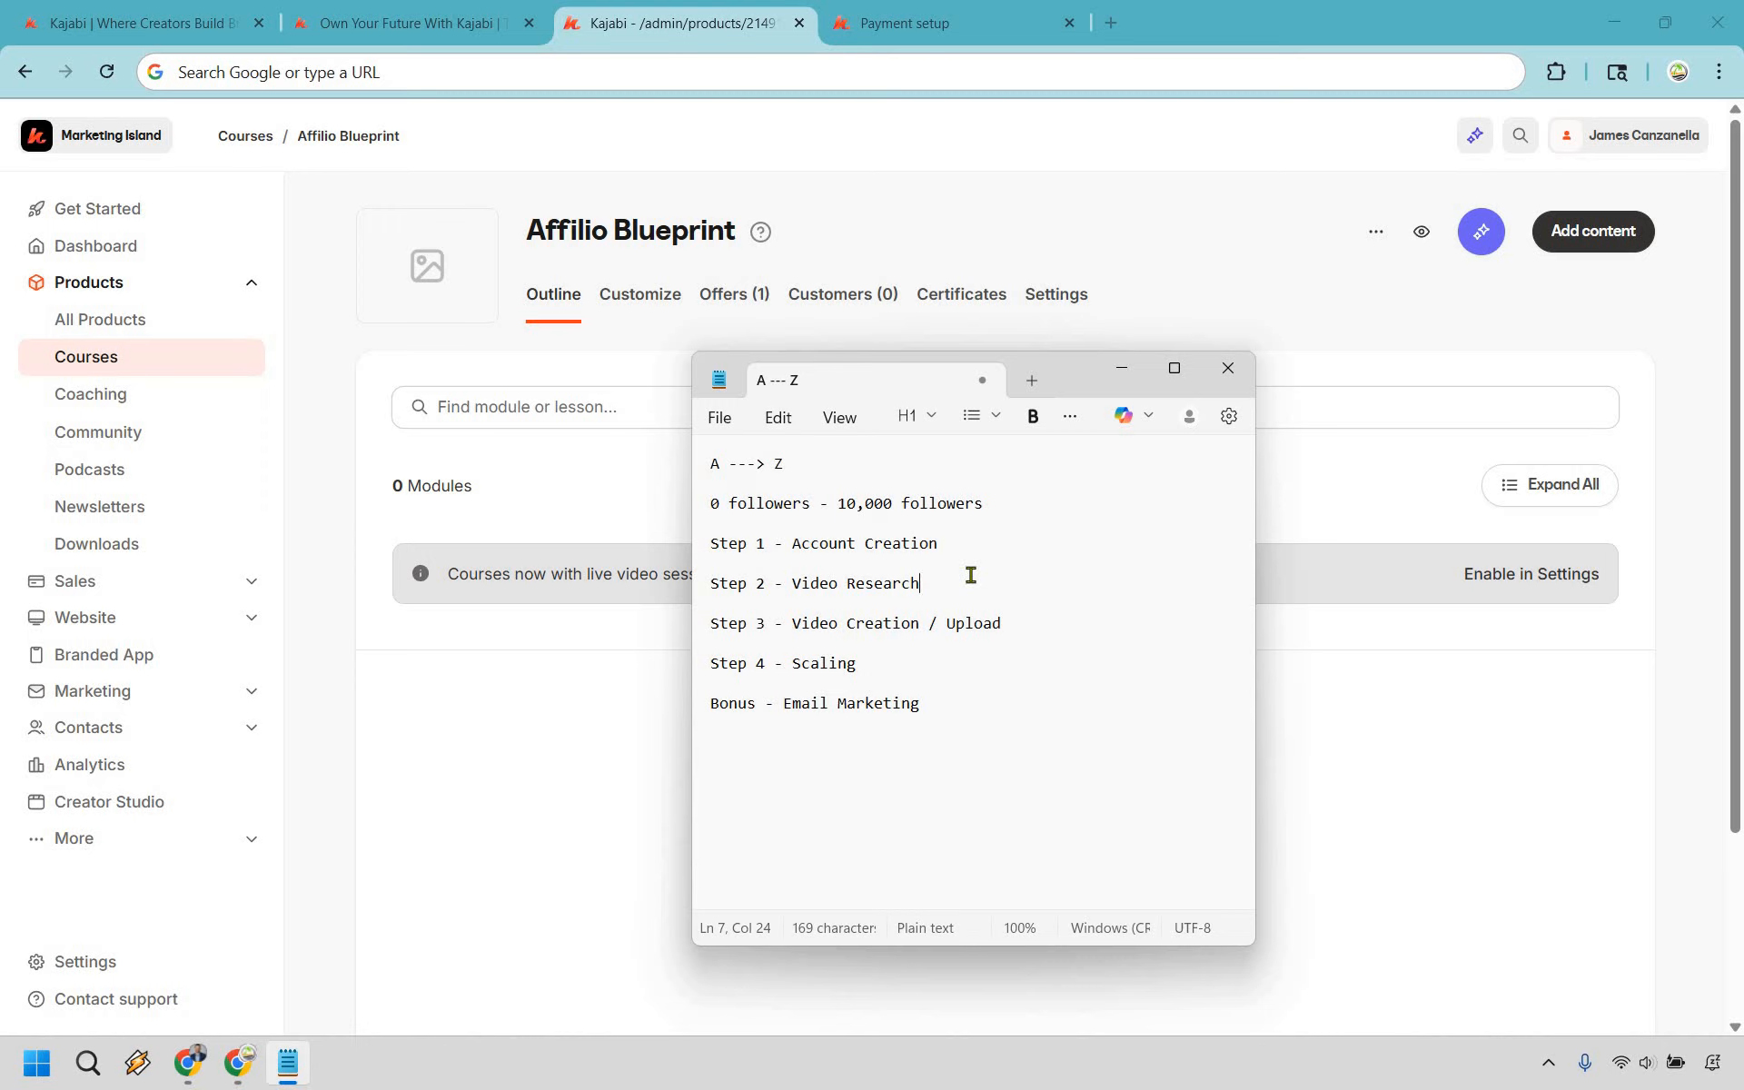
{"action": "left_click", "coordinate": [1019, 624]}
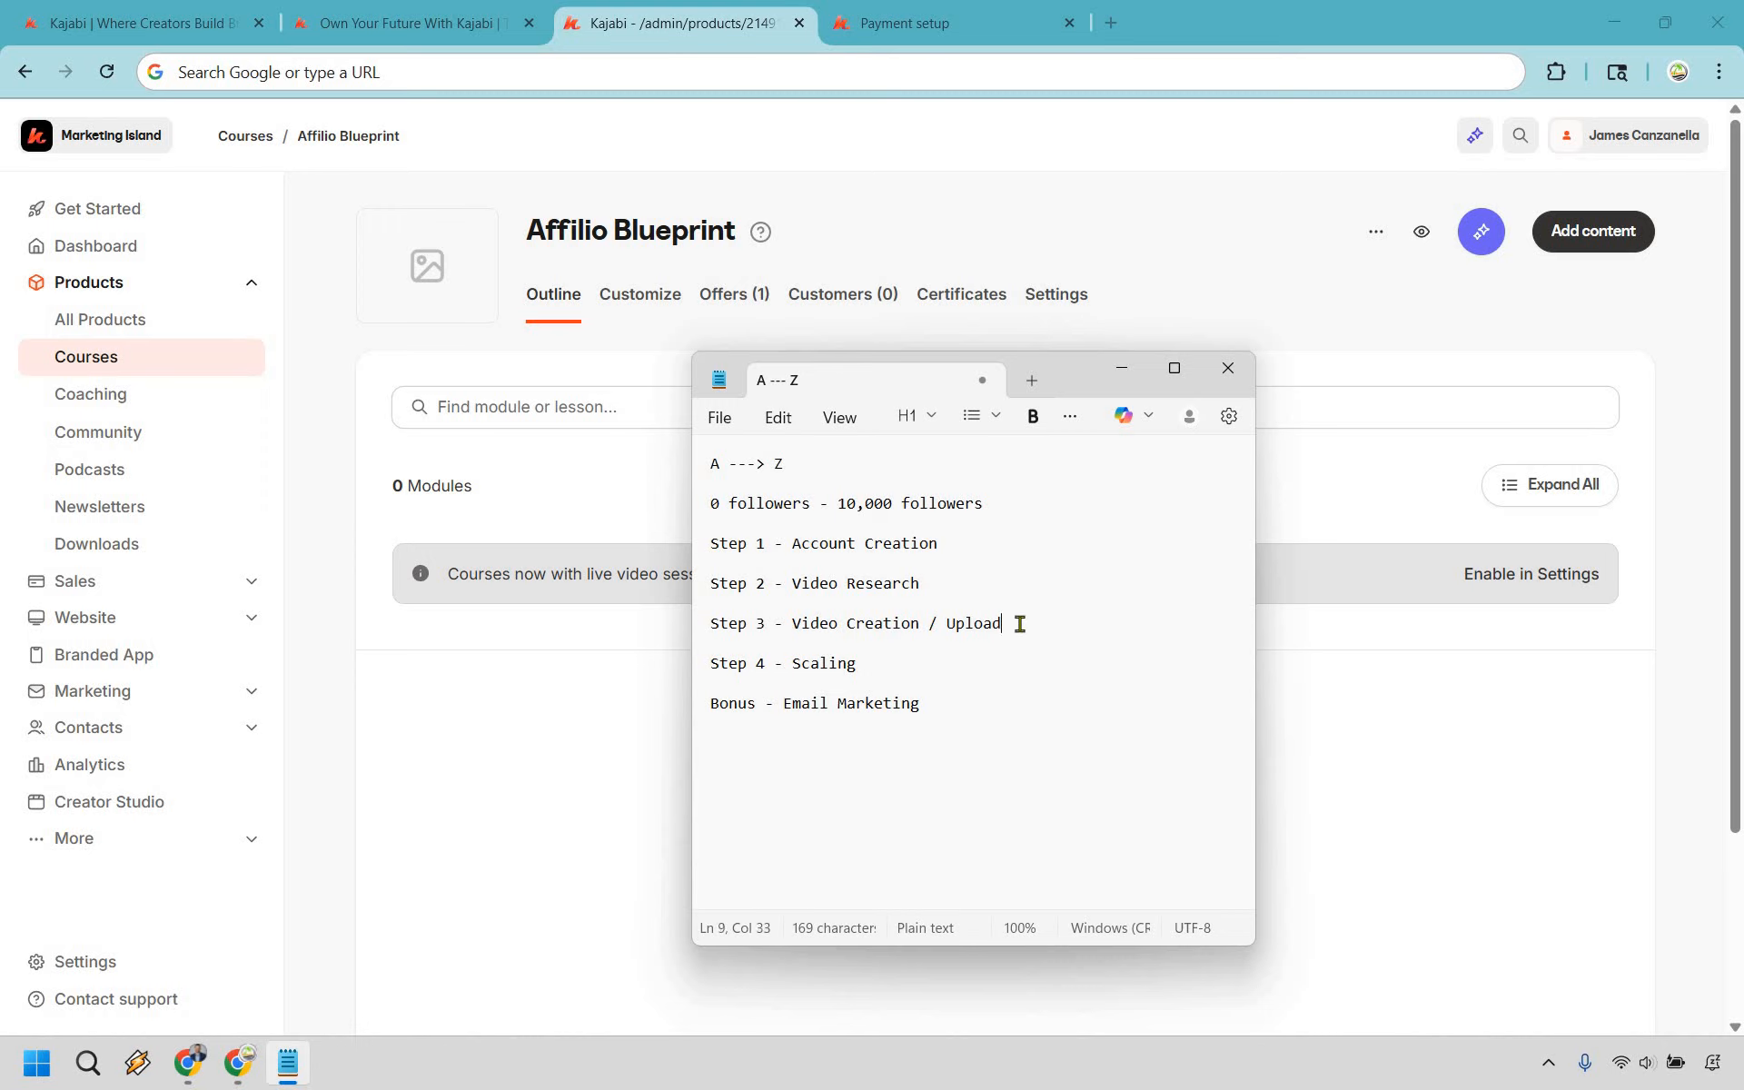
{"action": "left_click", "coordinate": [879, 662]}
{"action": "left_click", "coordinate": [921, 705]}
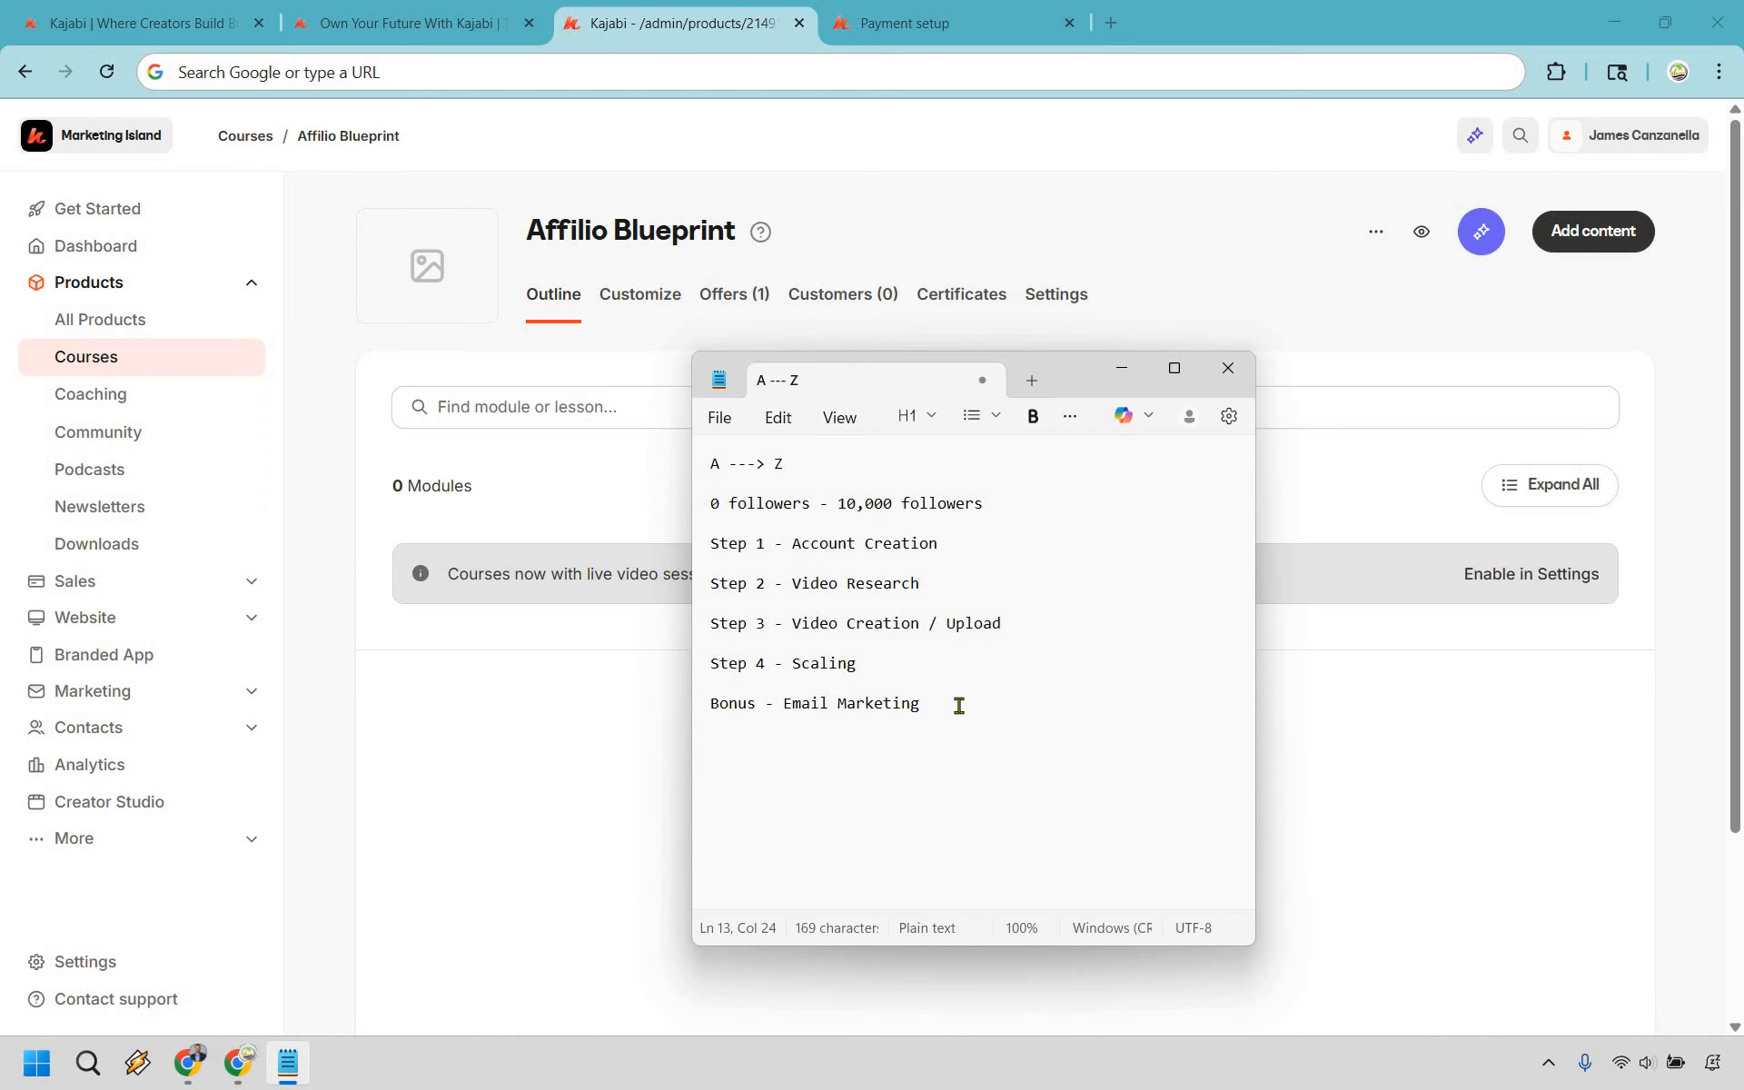
{"action": "left_click", "coordinate": [1026, 502]}
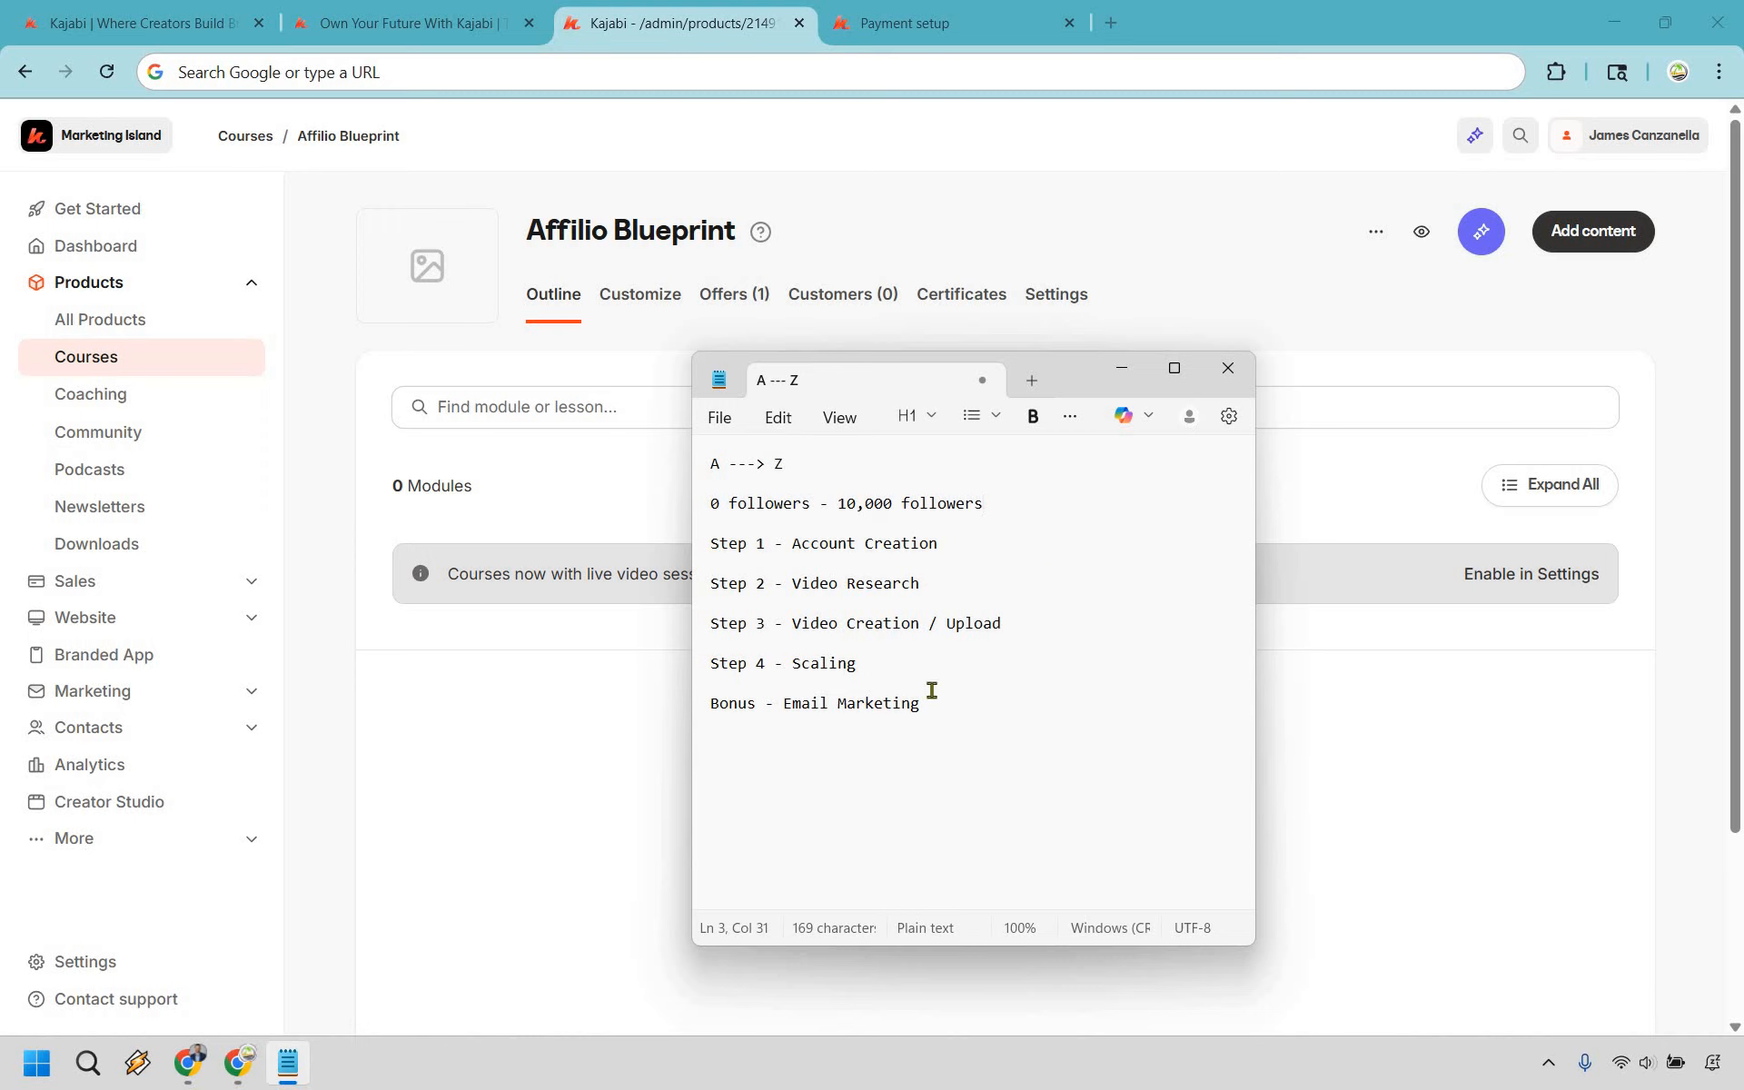
{"action": "key", "text": "ctrl+a"}
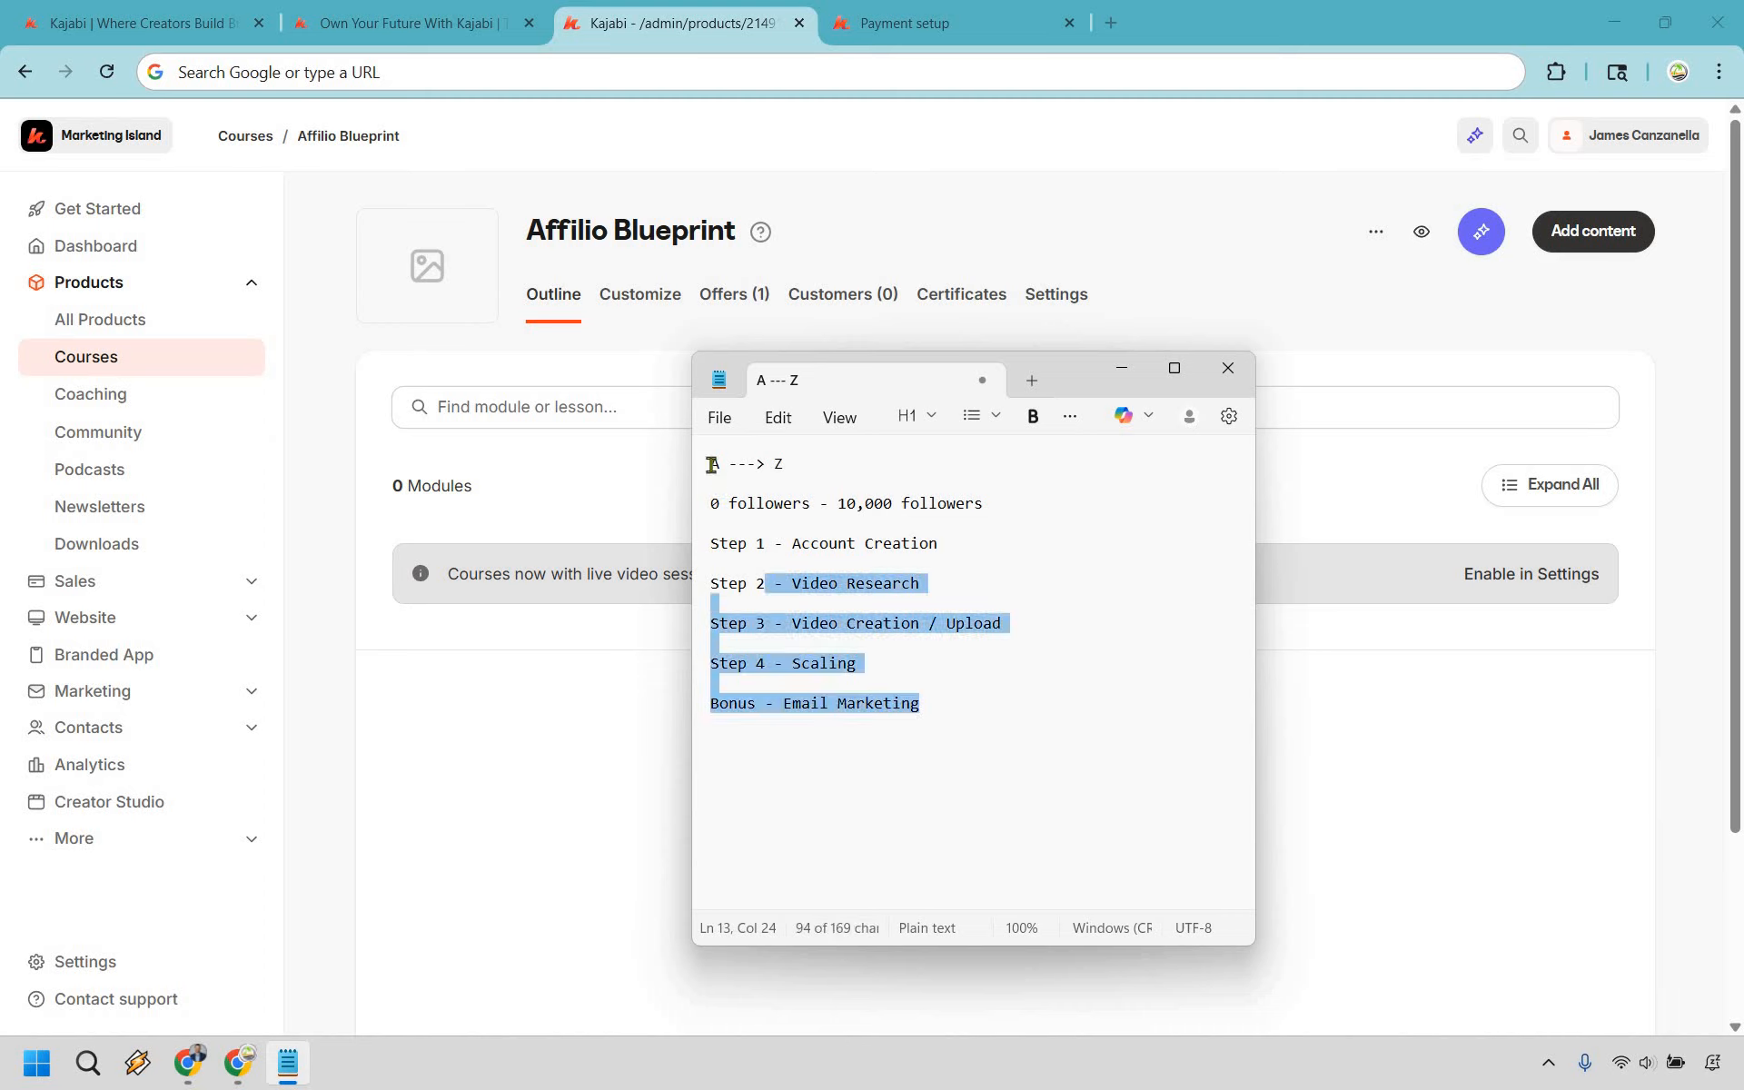
{"action": "left_click", "coordinate": [824, 462]}
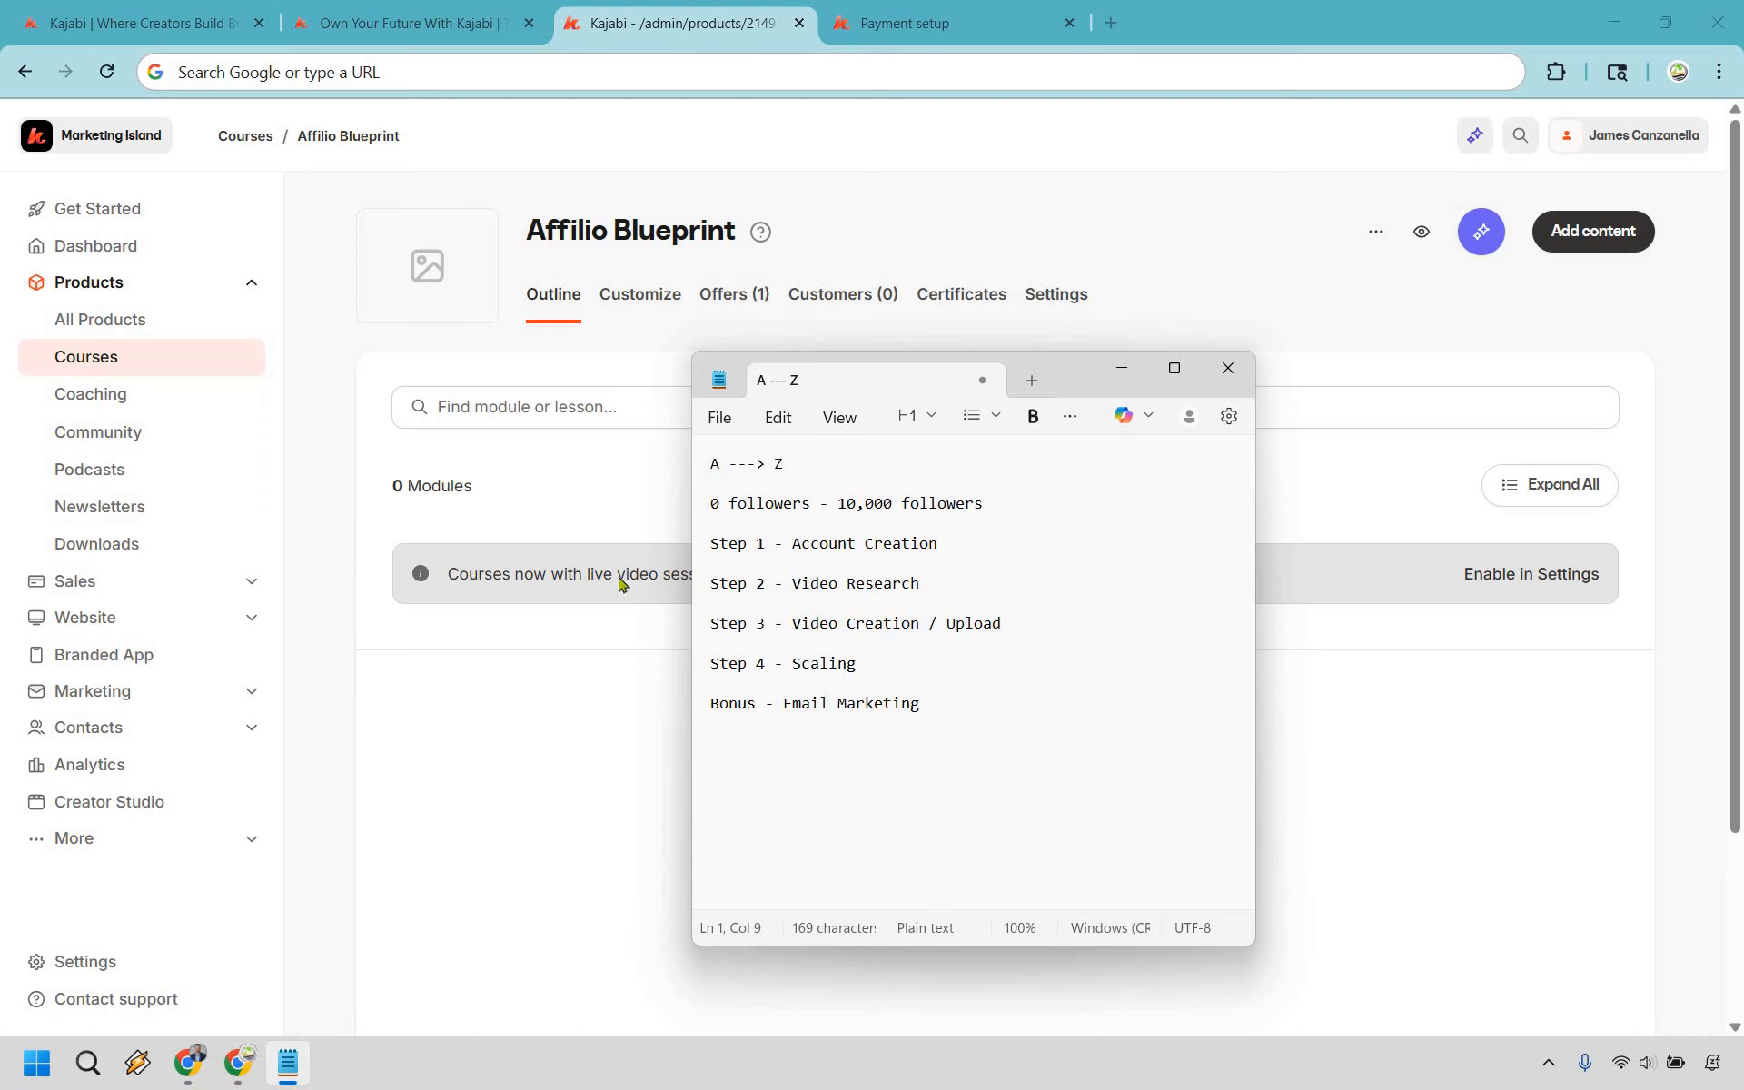
{"action": "left_click", "coordinate": [1123, 370]}
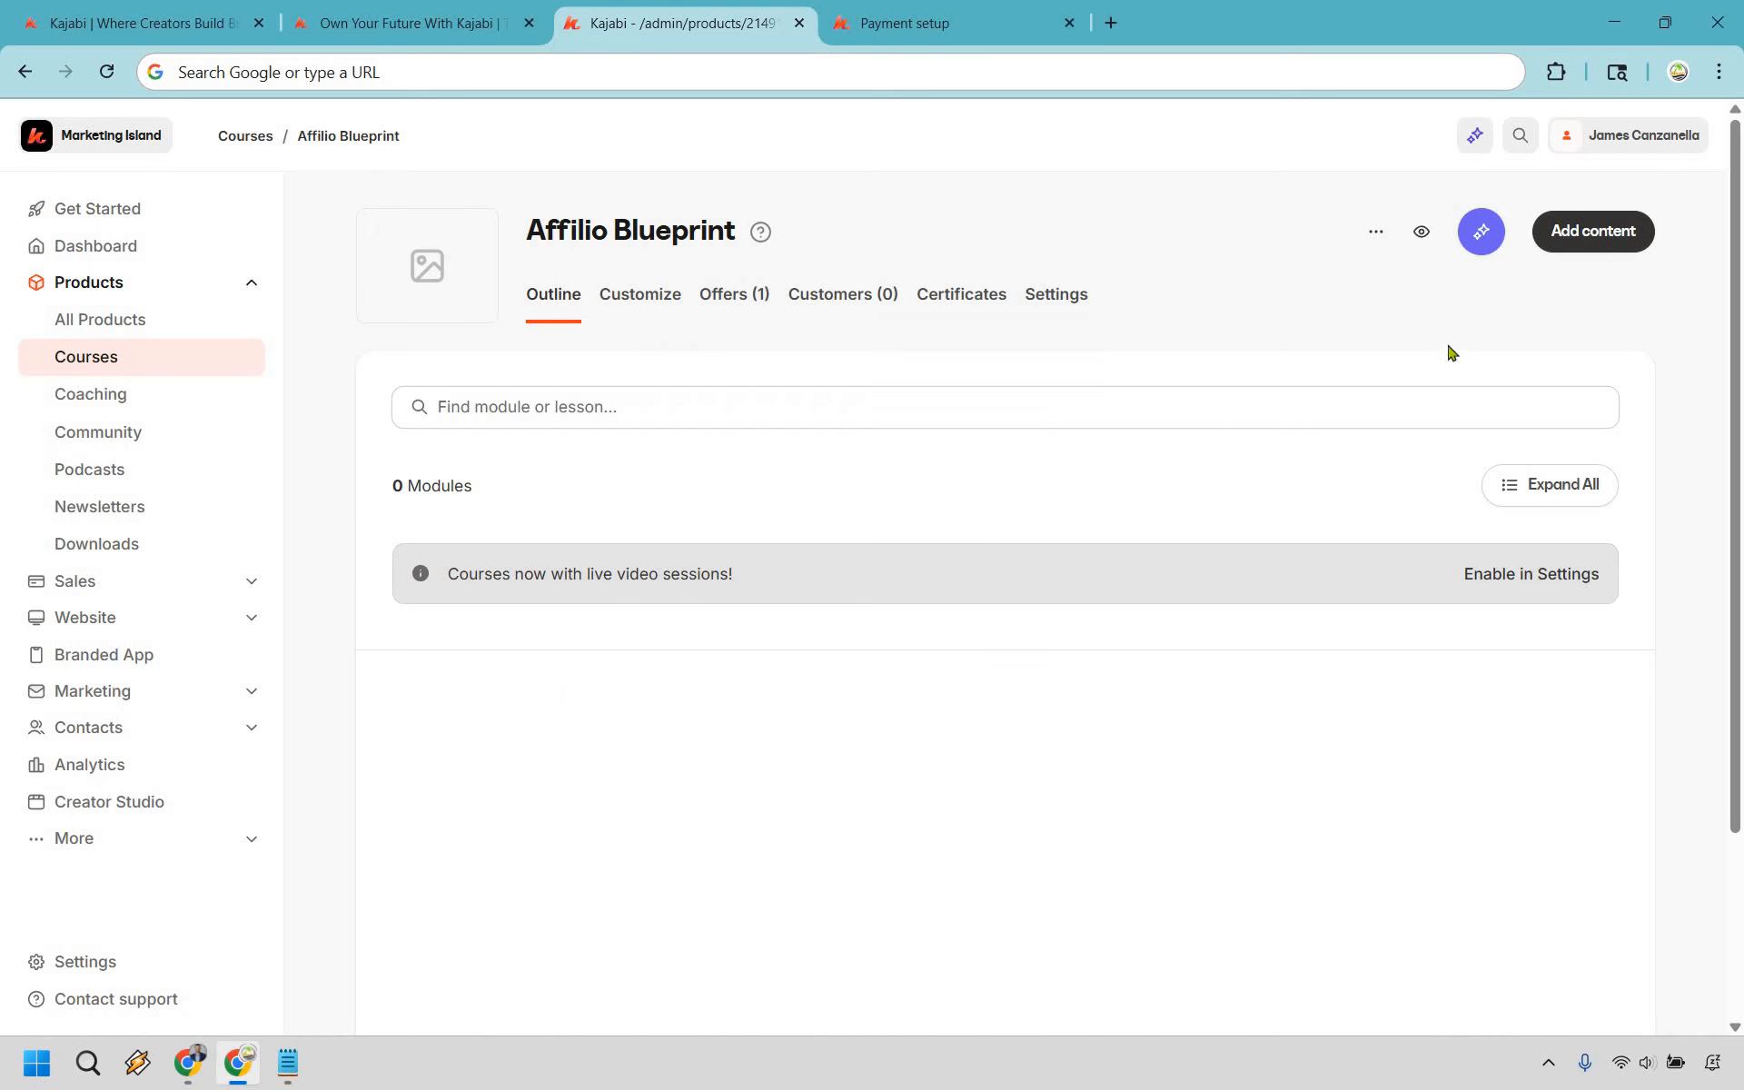
Start a new module in the Affilio Blueprint outline and title it "Introduction"
{"action": "left_click", "coordinate": [1610, 235]}
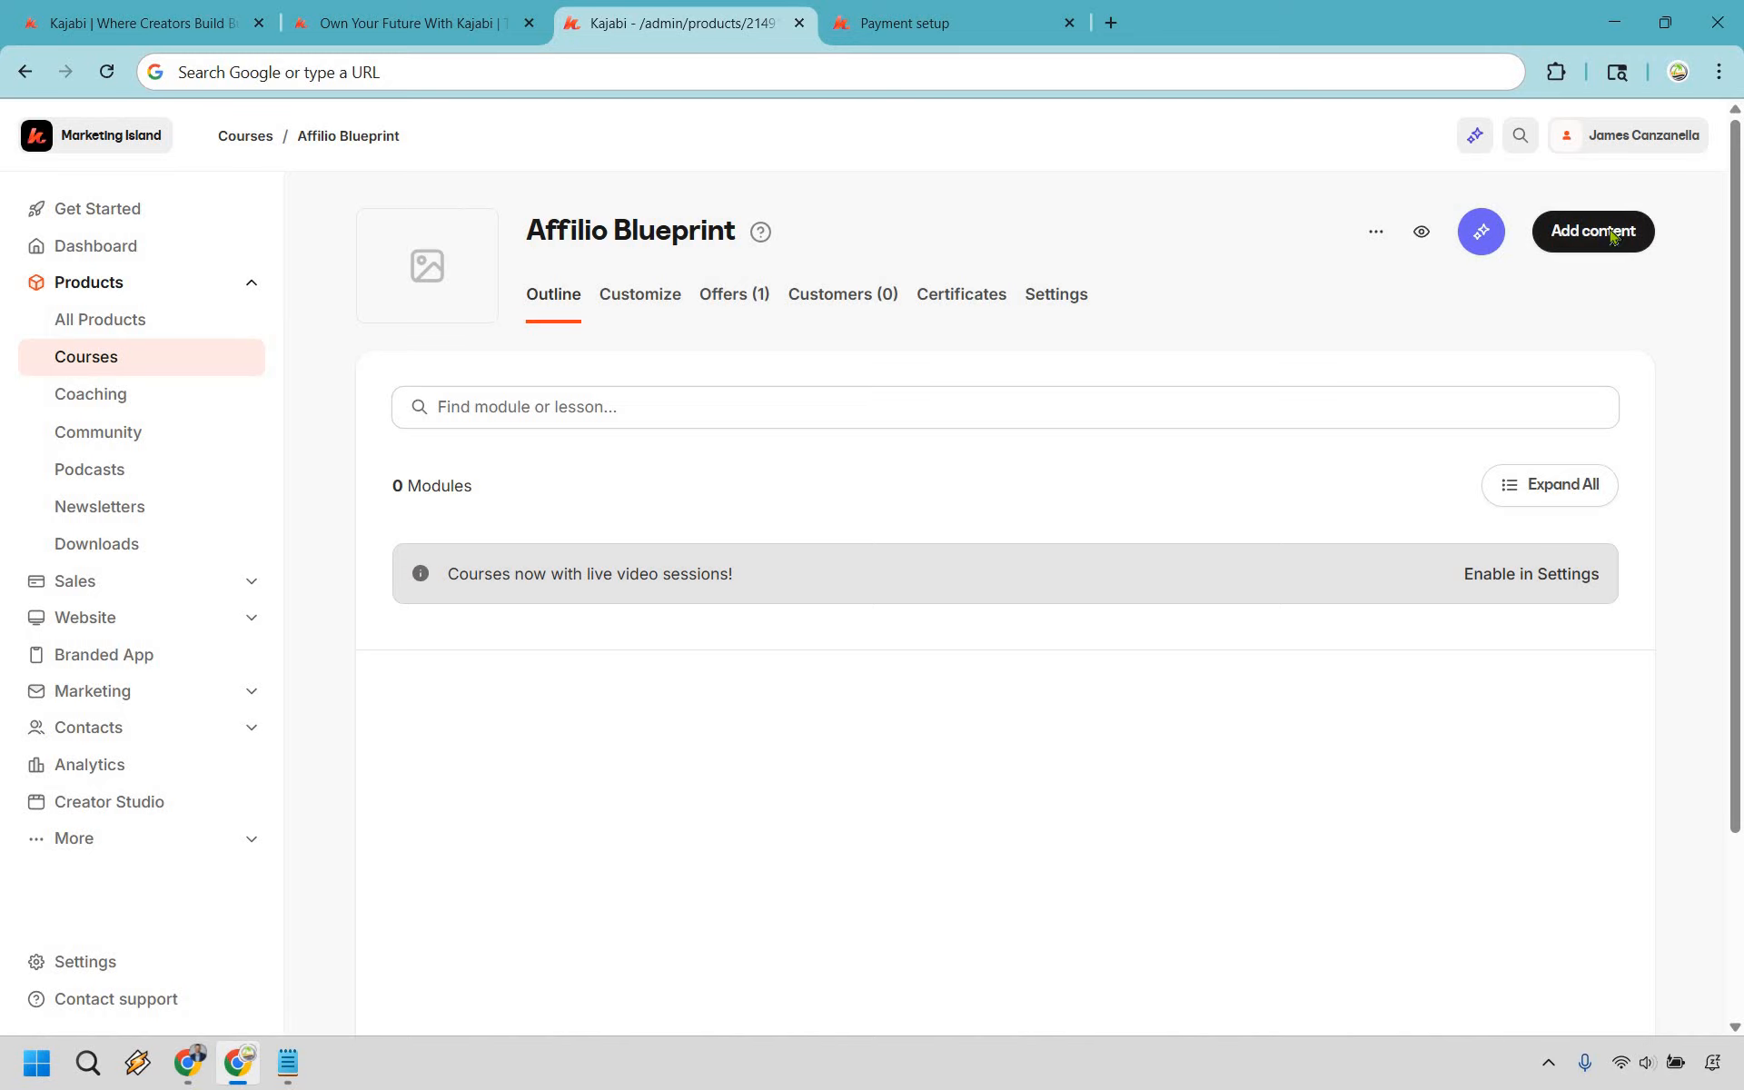
{"action": "left_click", "coordinate": [1511, 295]}
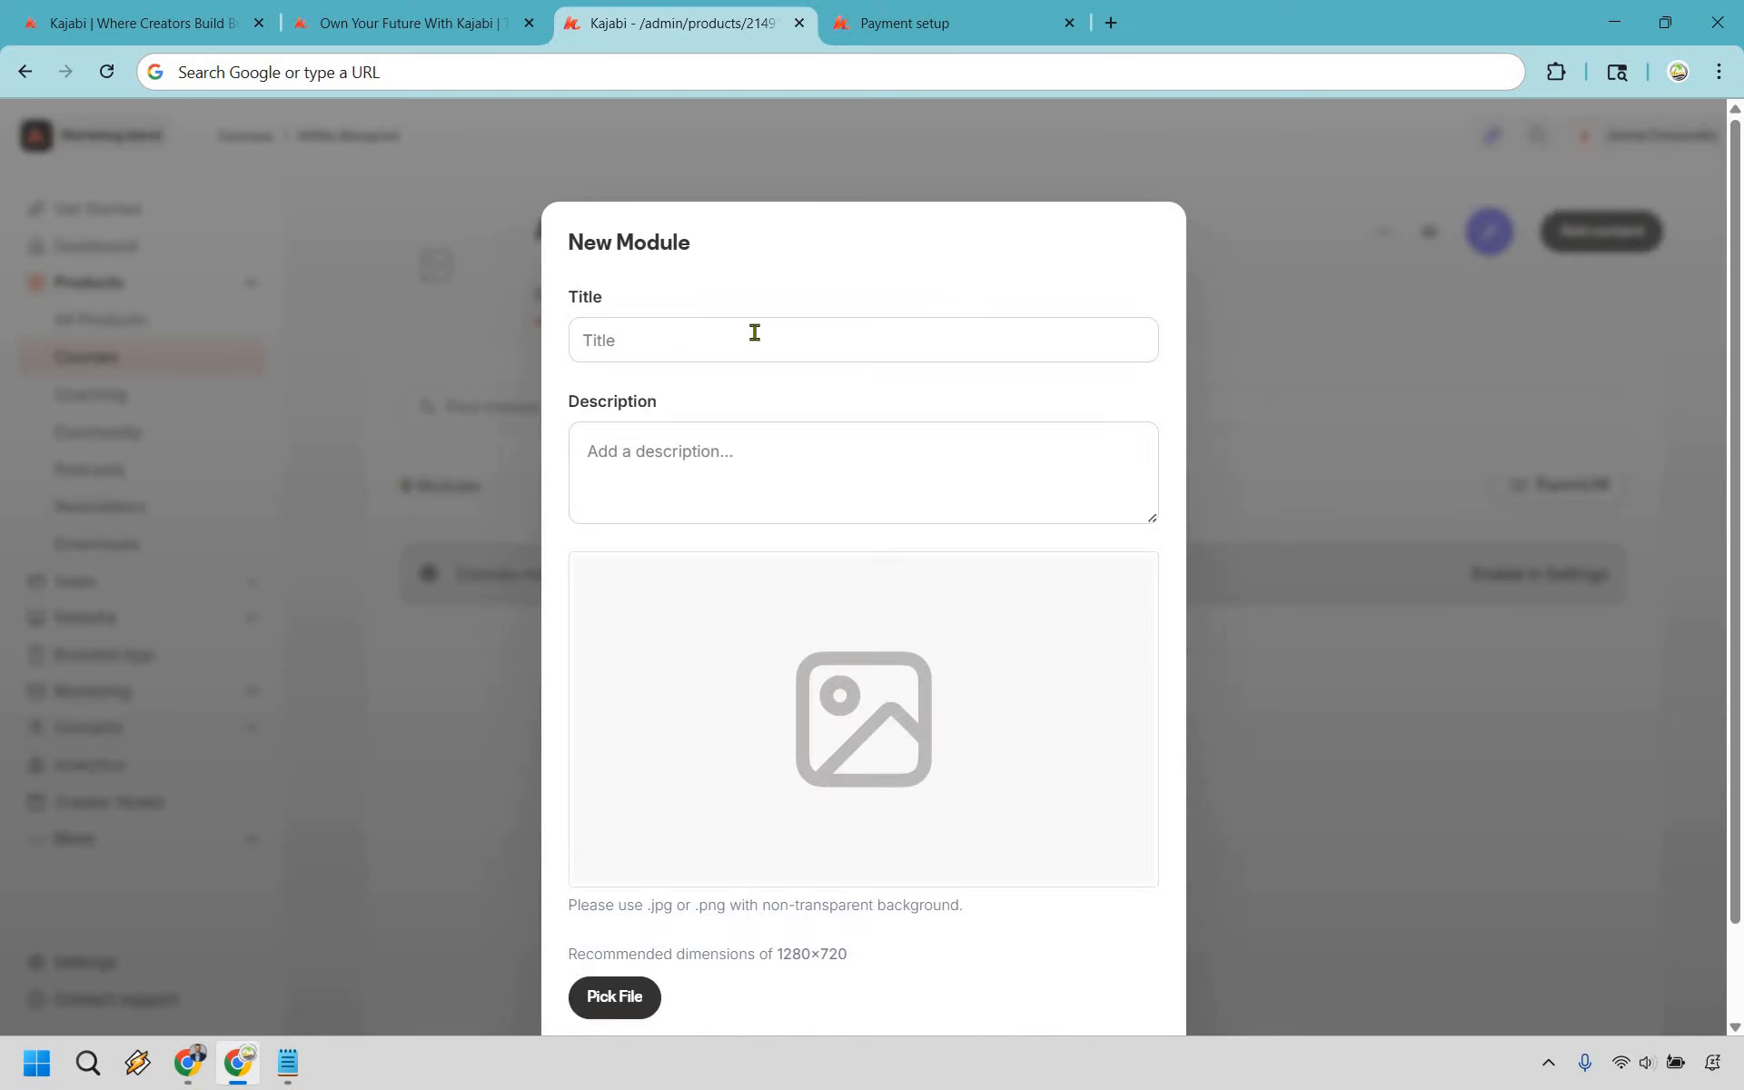
{"action": "left_click", "coordinate": [754, 332]}
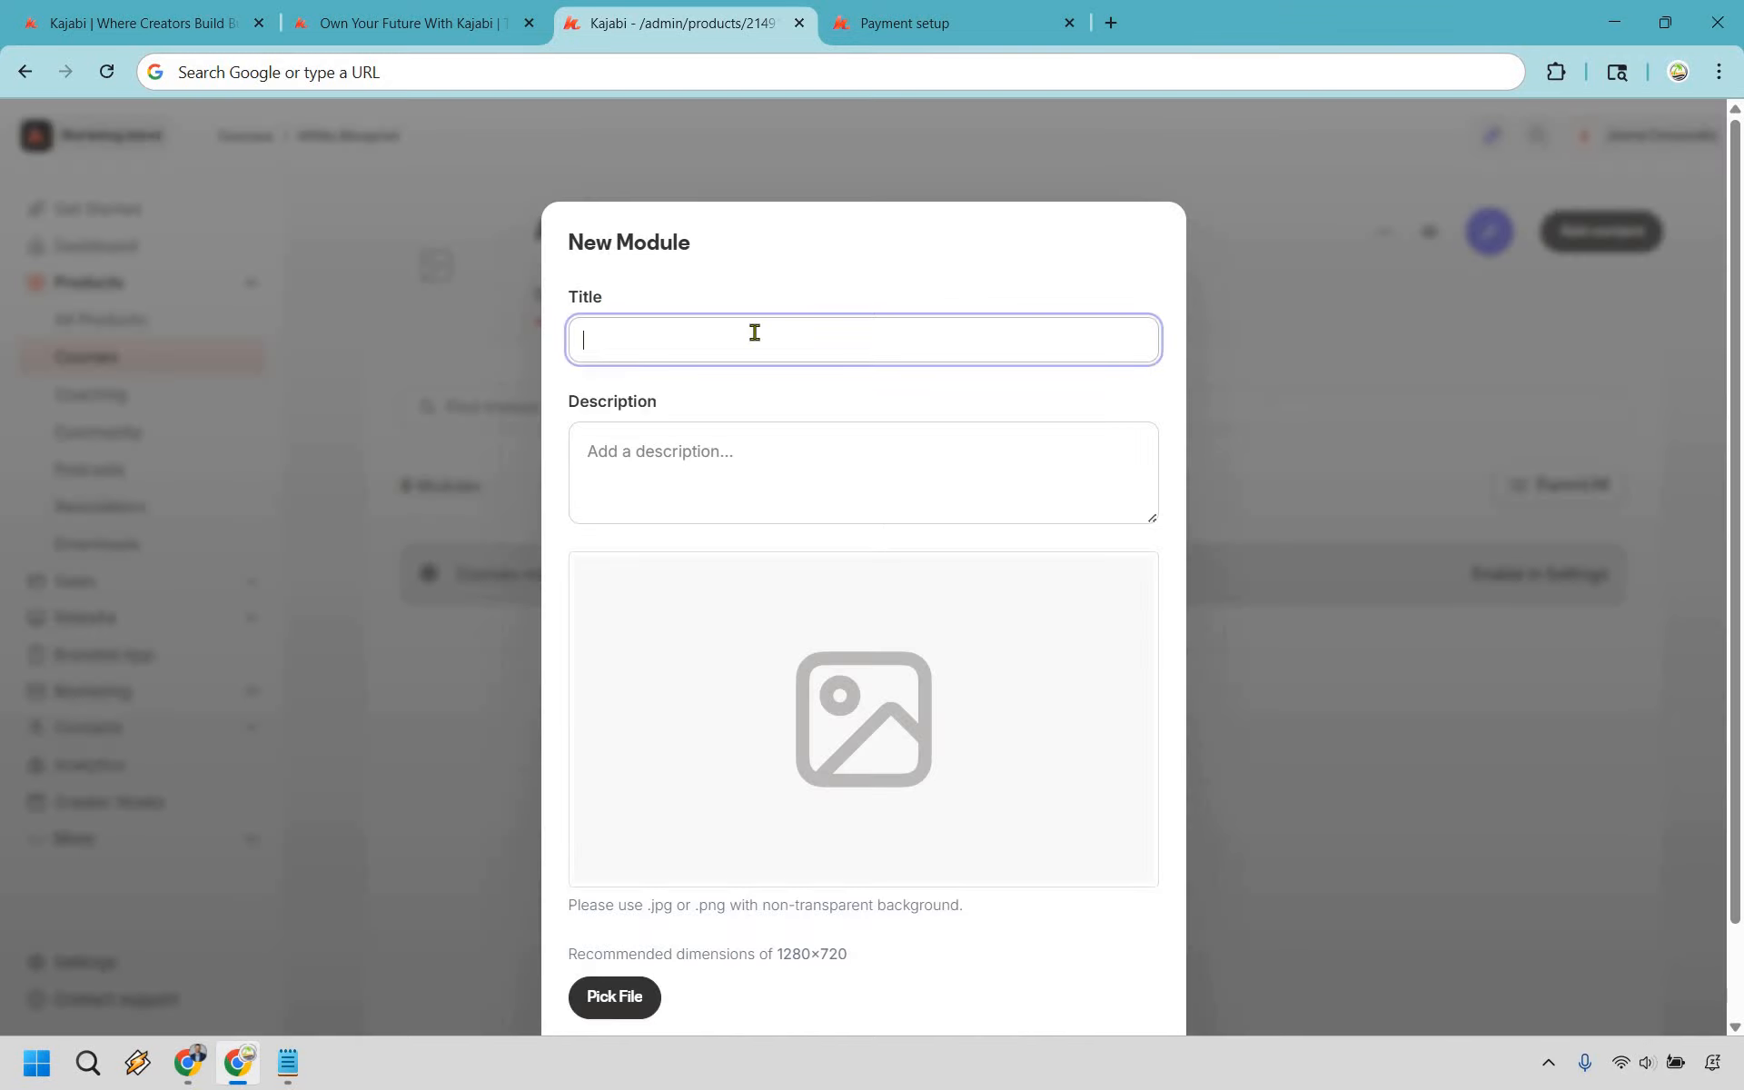
{"action": "type", "text": "Introdu"}
{"action": "key", "text": "BackSpace"}
{"action": "key", "text": "BackSpace"}
{"action": "key", "text": "BackSpace"}
{"action": "key", "text": "BackSpace"}
{"action": "type", "text": "rod"}
{"action": "type", "text": "ion"}
Describe the module as "Thank you so much for picking up my course... here is what you're going to learn" and create it
{"action": "left_click", "coordinate": [806, 452]}
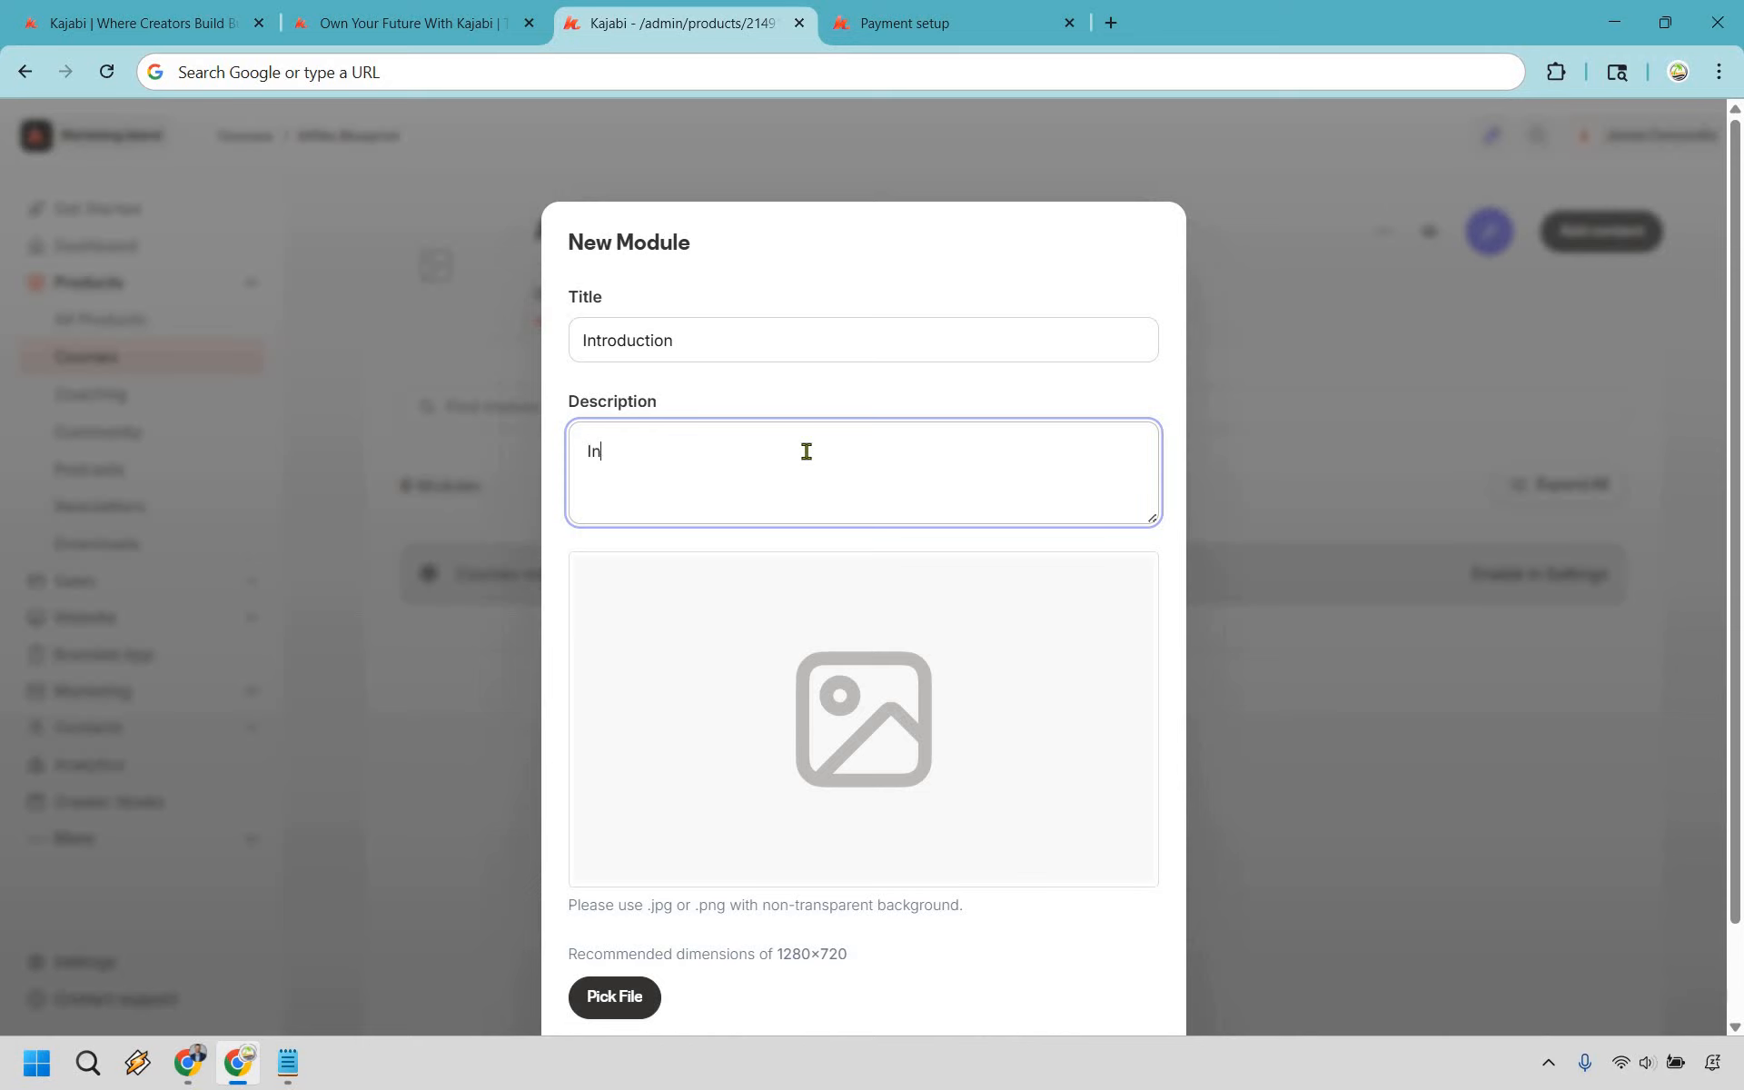
{"action": "type", "text": "Introduction"}
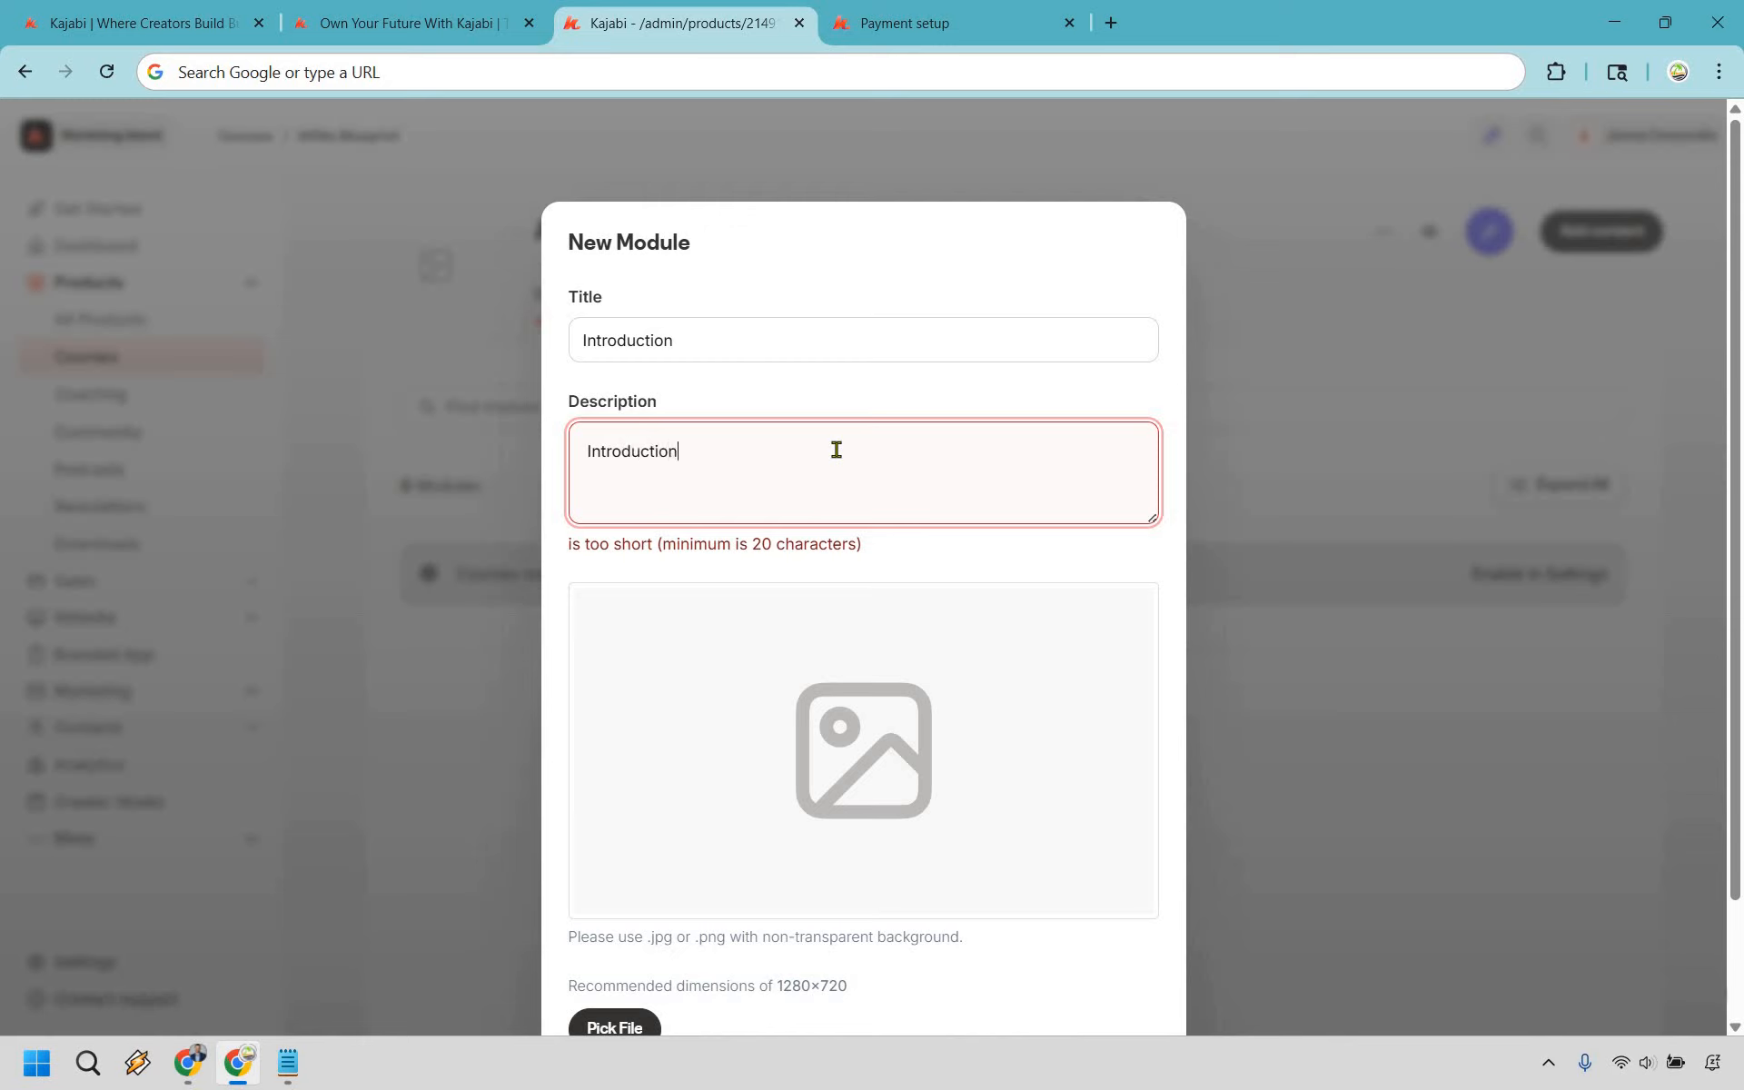
{"action": "key", "text": "ctrl+a"}
{"action": "type", "text": "Thank you so much for picking up my course... here is what you're going to learn"}
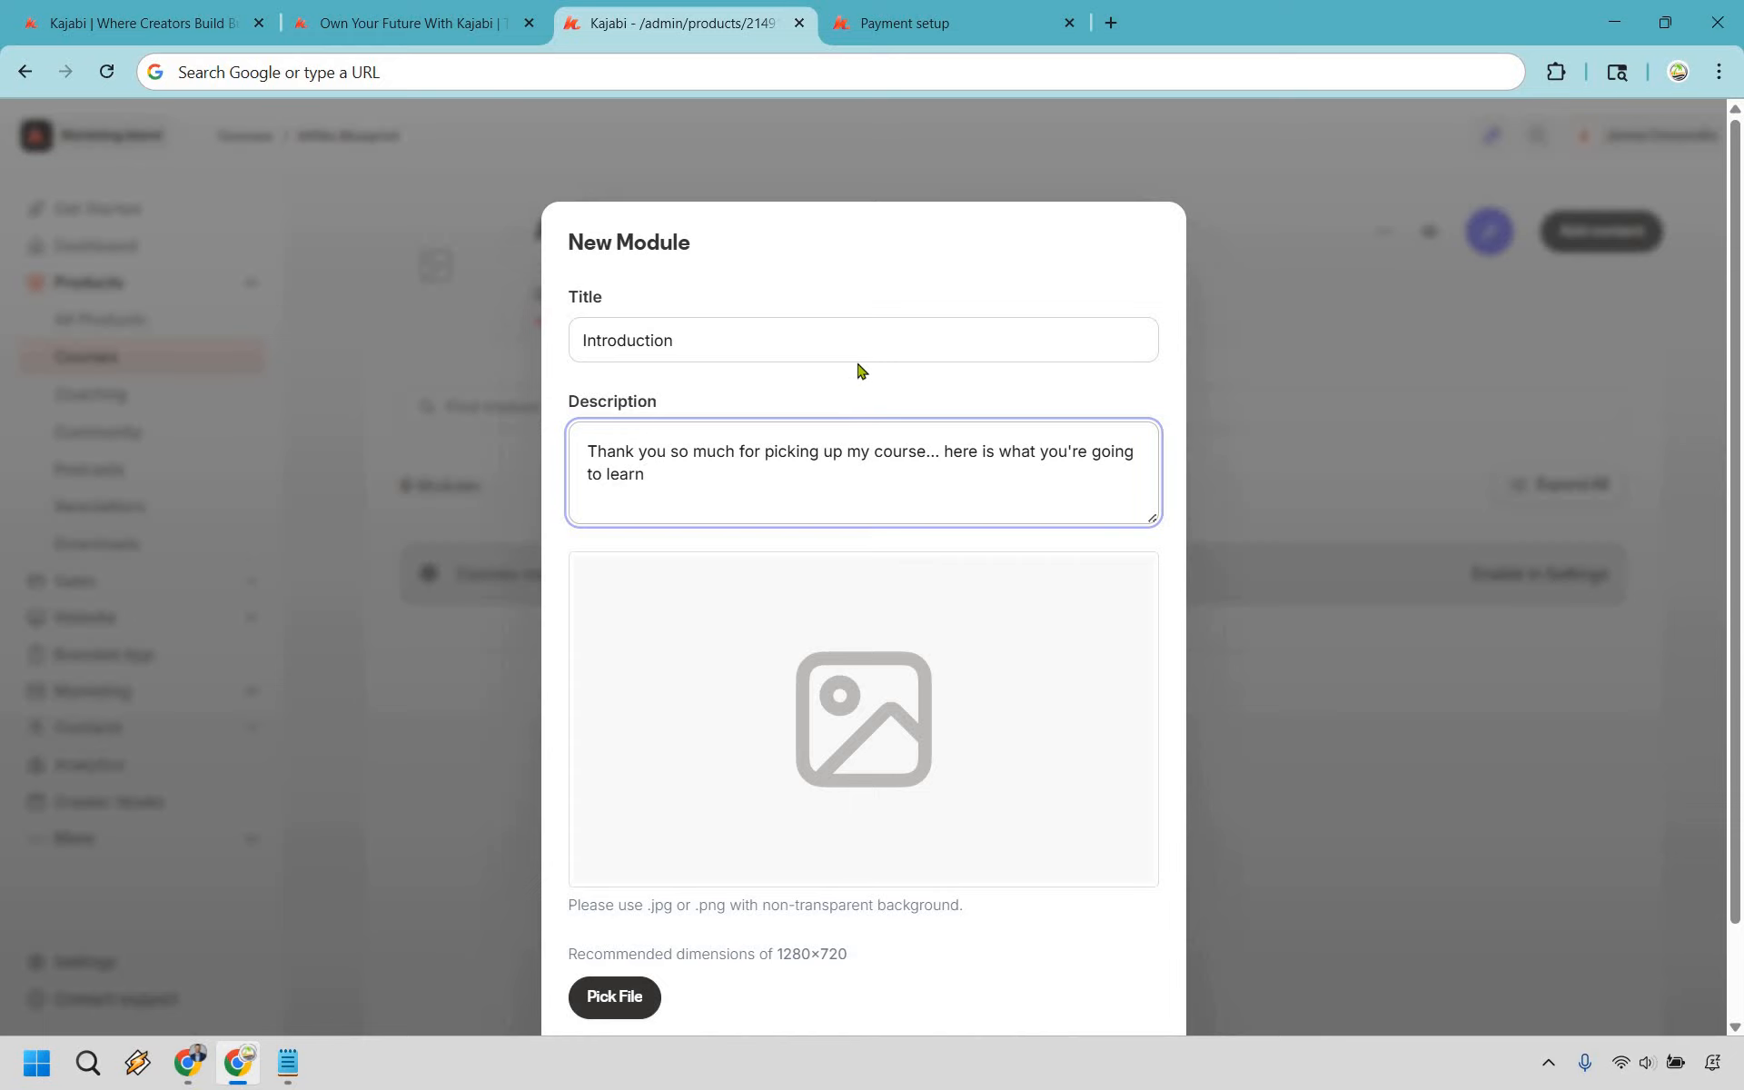
{"action": "scroll", "coordinate": [854, 364], "scroll_direction": "down", "scroll_amount": 1}
{"action": "scroll", "coordinate": [845, 387], "scroll_direction": "up", "scroll_amount": 1}
{"action": "scroll", "coordinate": [735, 706], "scroll_direction": "down", "scroll_amount": 1}
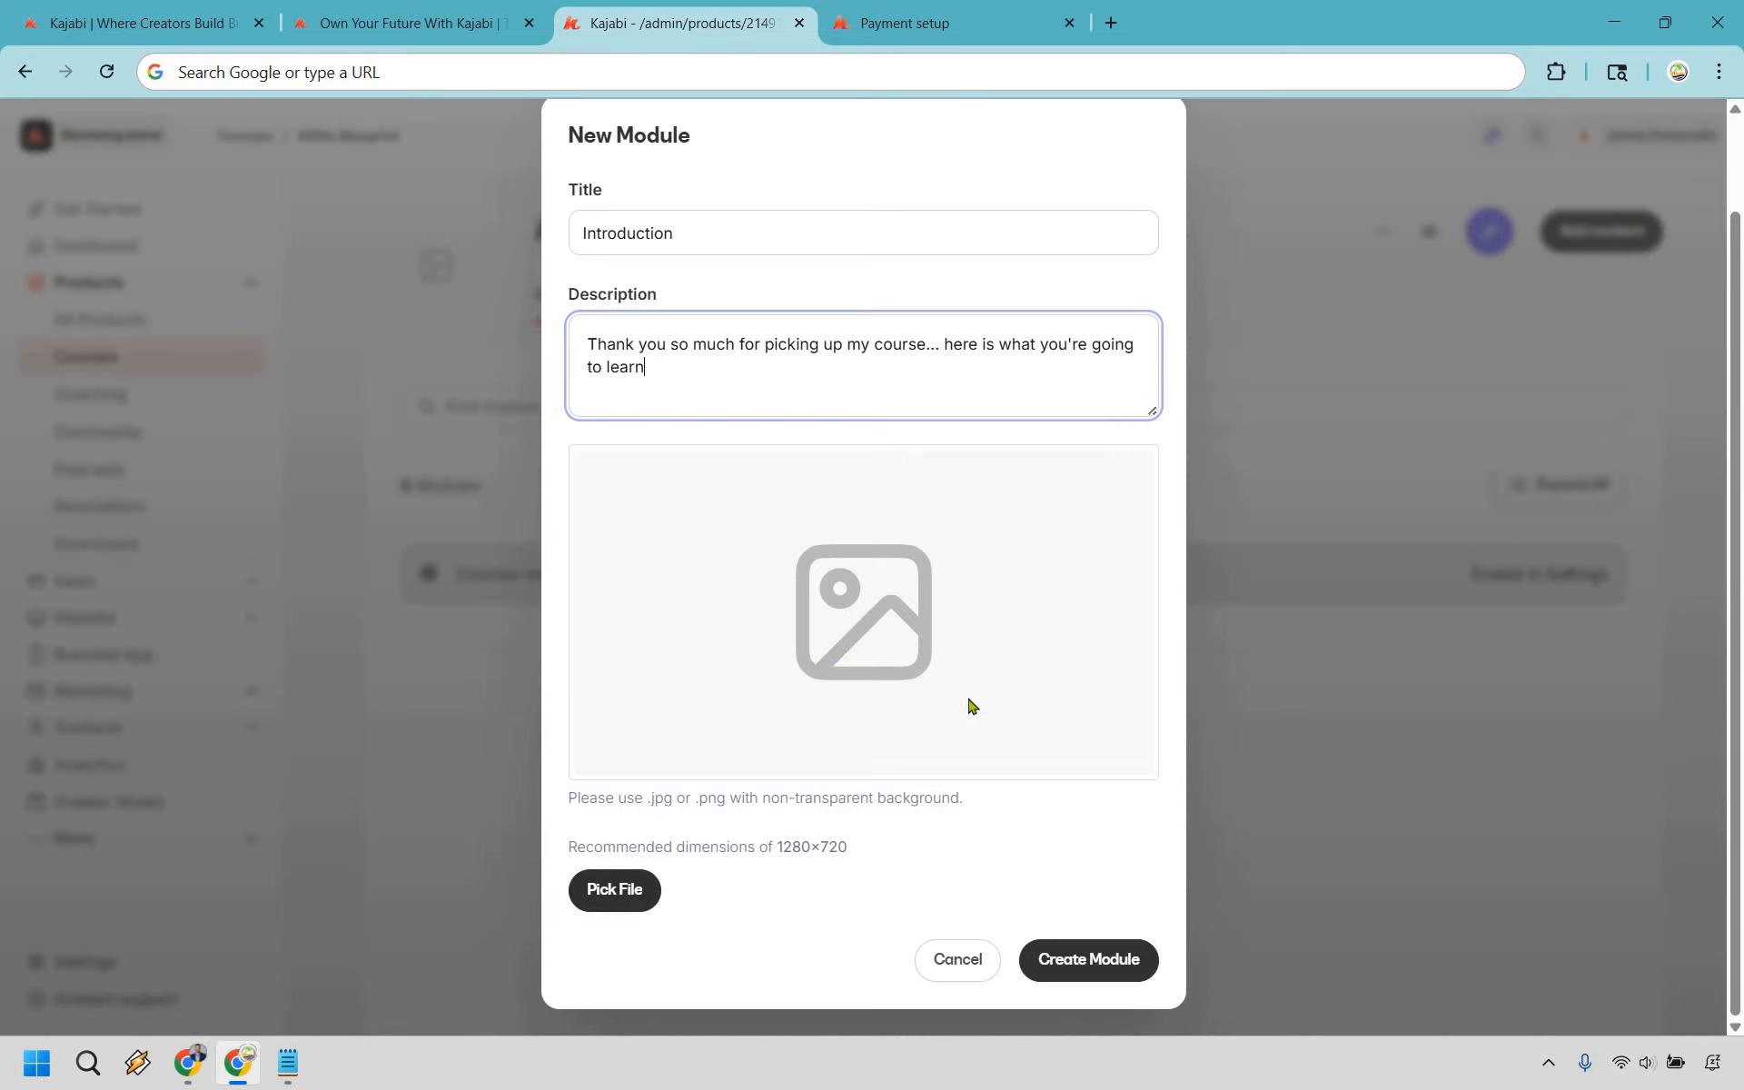
{"action": "left_click", "coordinate": [1115, 965]}
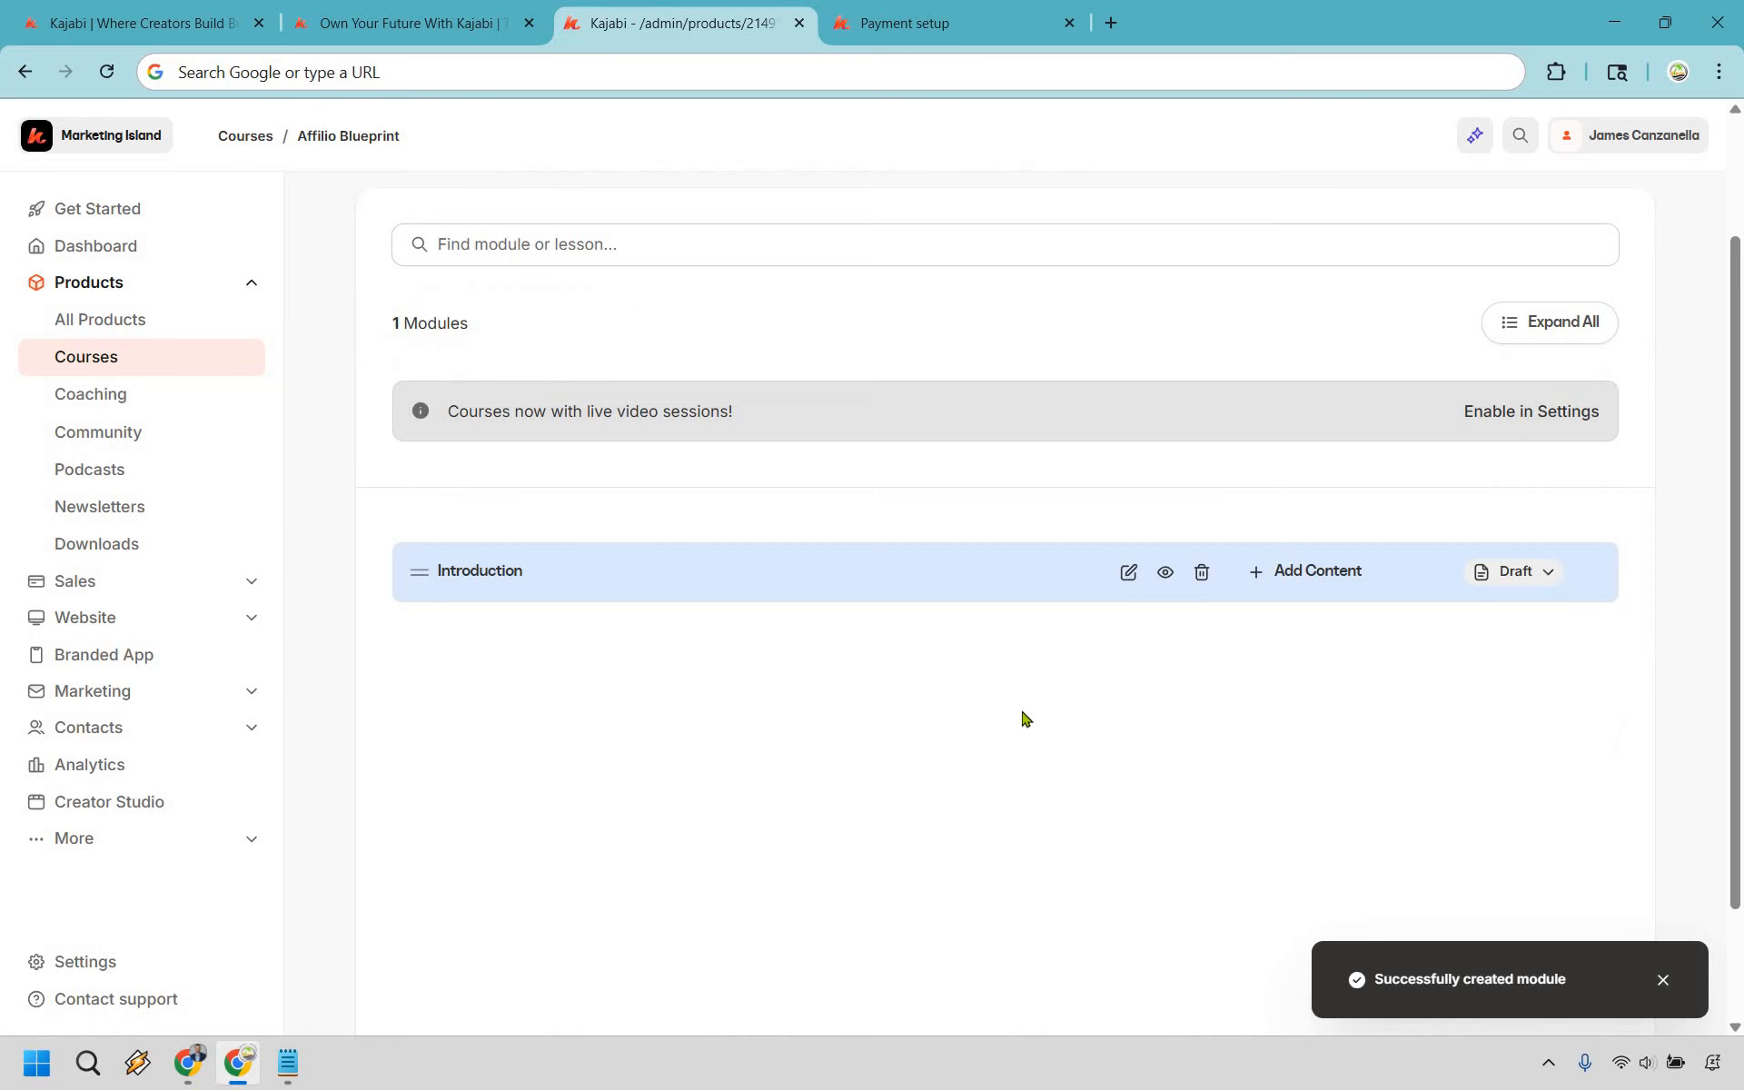
Add a lesson titled "Introduction" to the Introduction module
{"action": "scroll", "coordinate": [1027, 719], "scroll_direction": "up", "scroll_amount": 1}
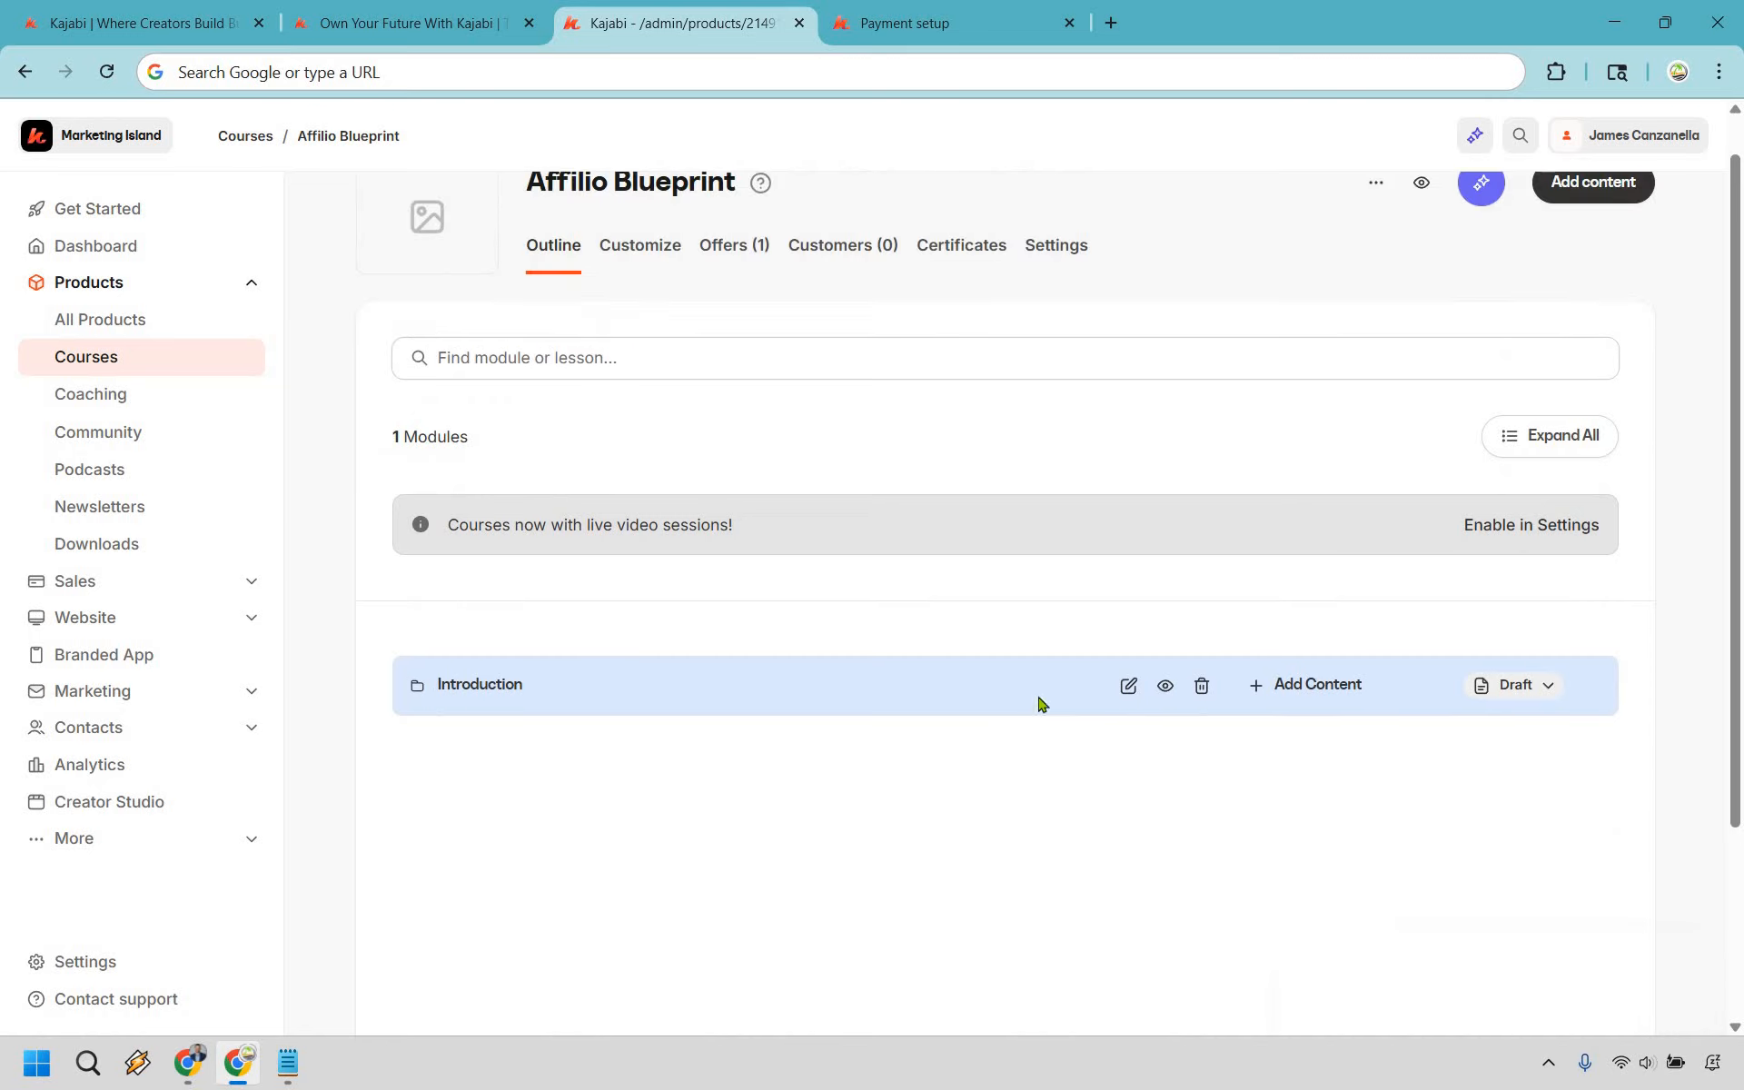
{"action": "scroll", "coordinate": [1305, 583], "scroll_direction": "down", "scroll_amount": 1}
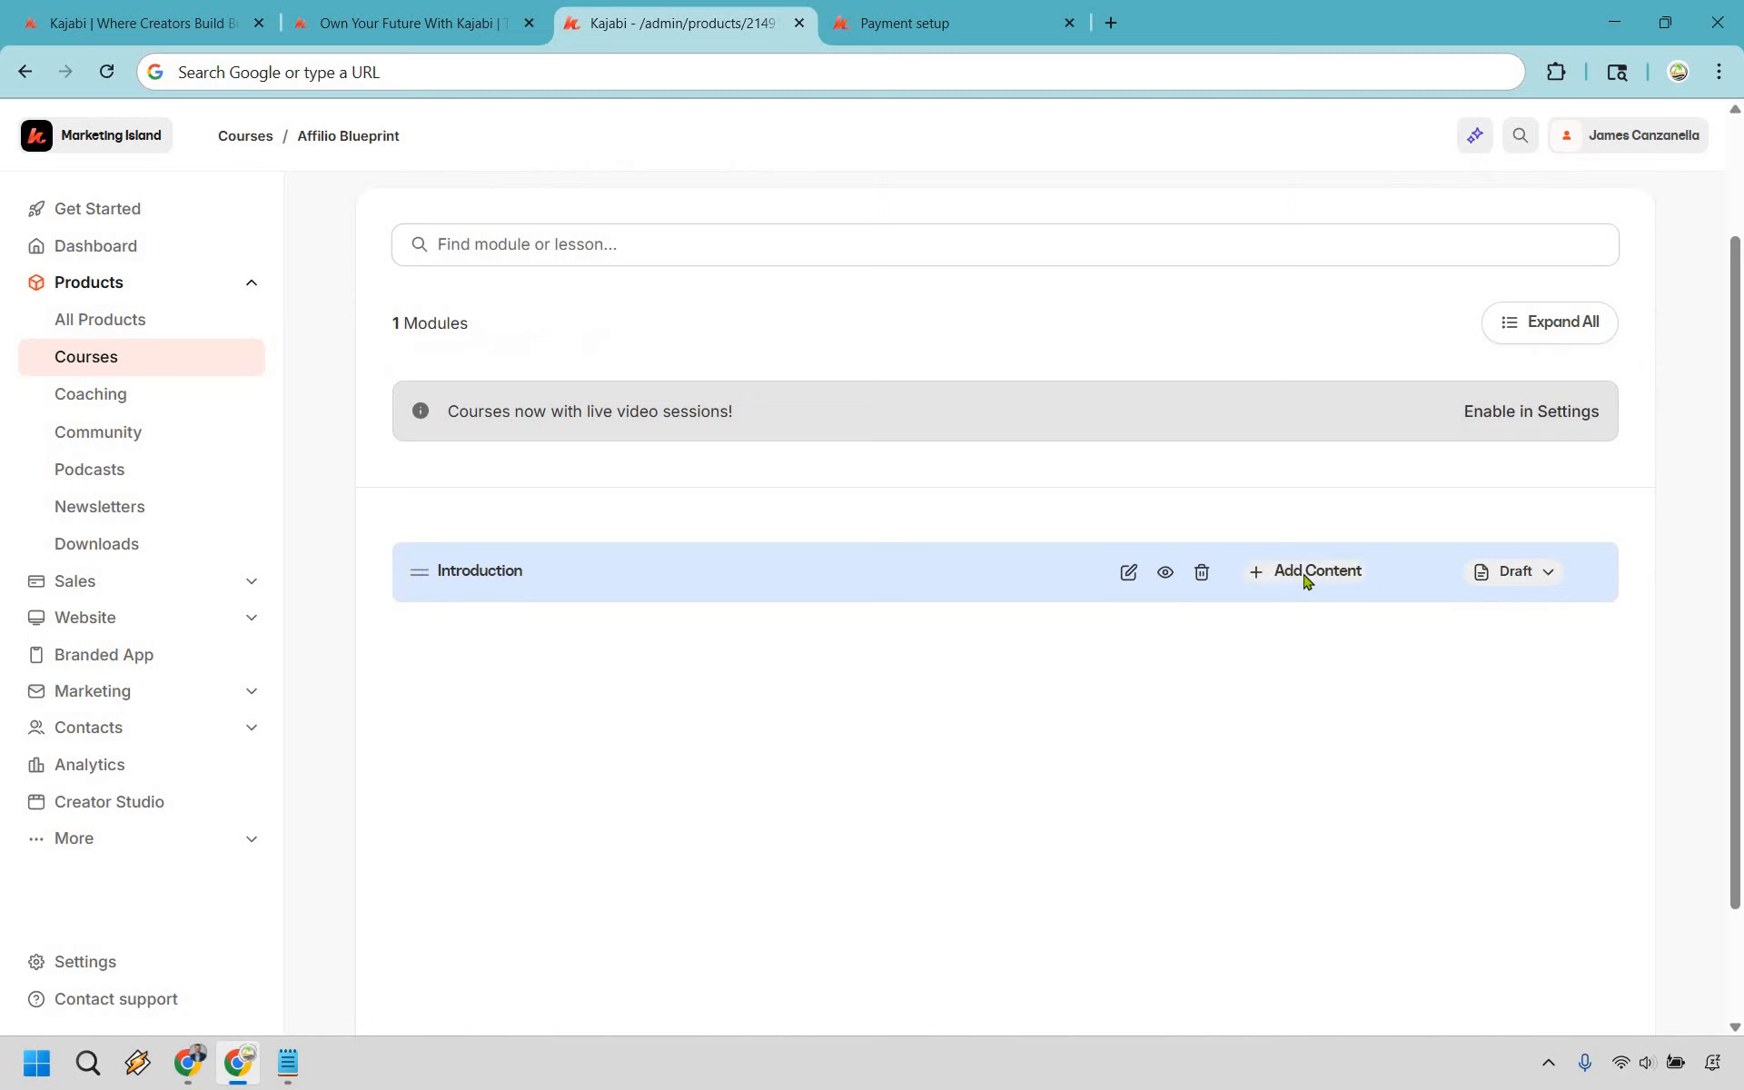
{"action": "left_click", "coordinate": [1304, 576]}
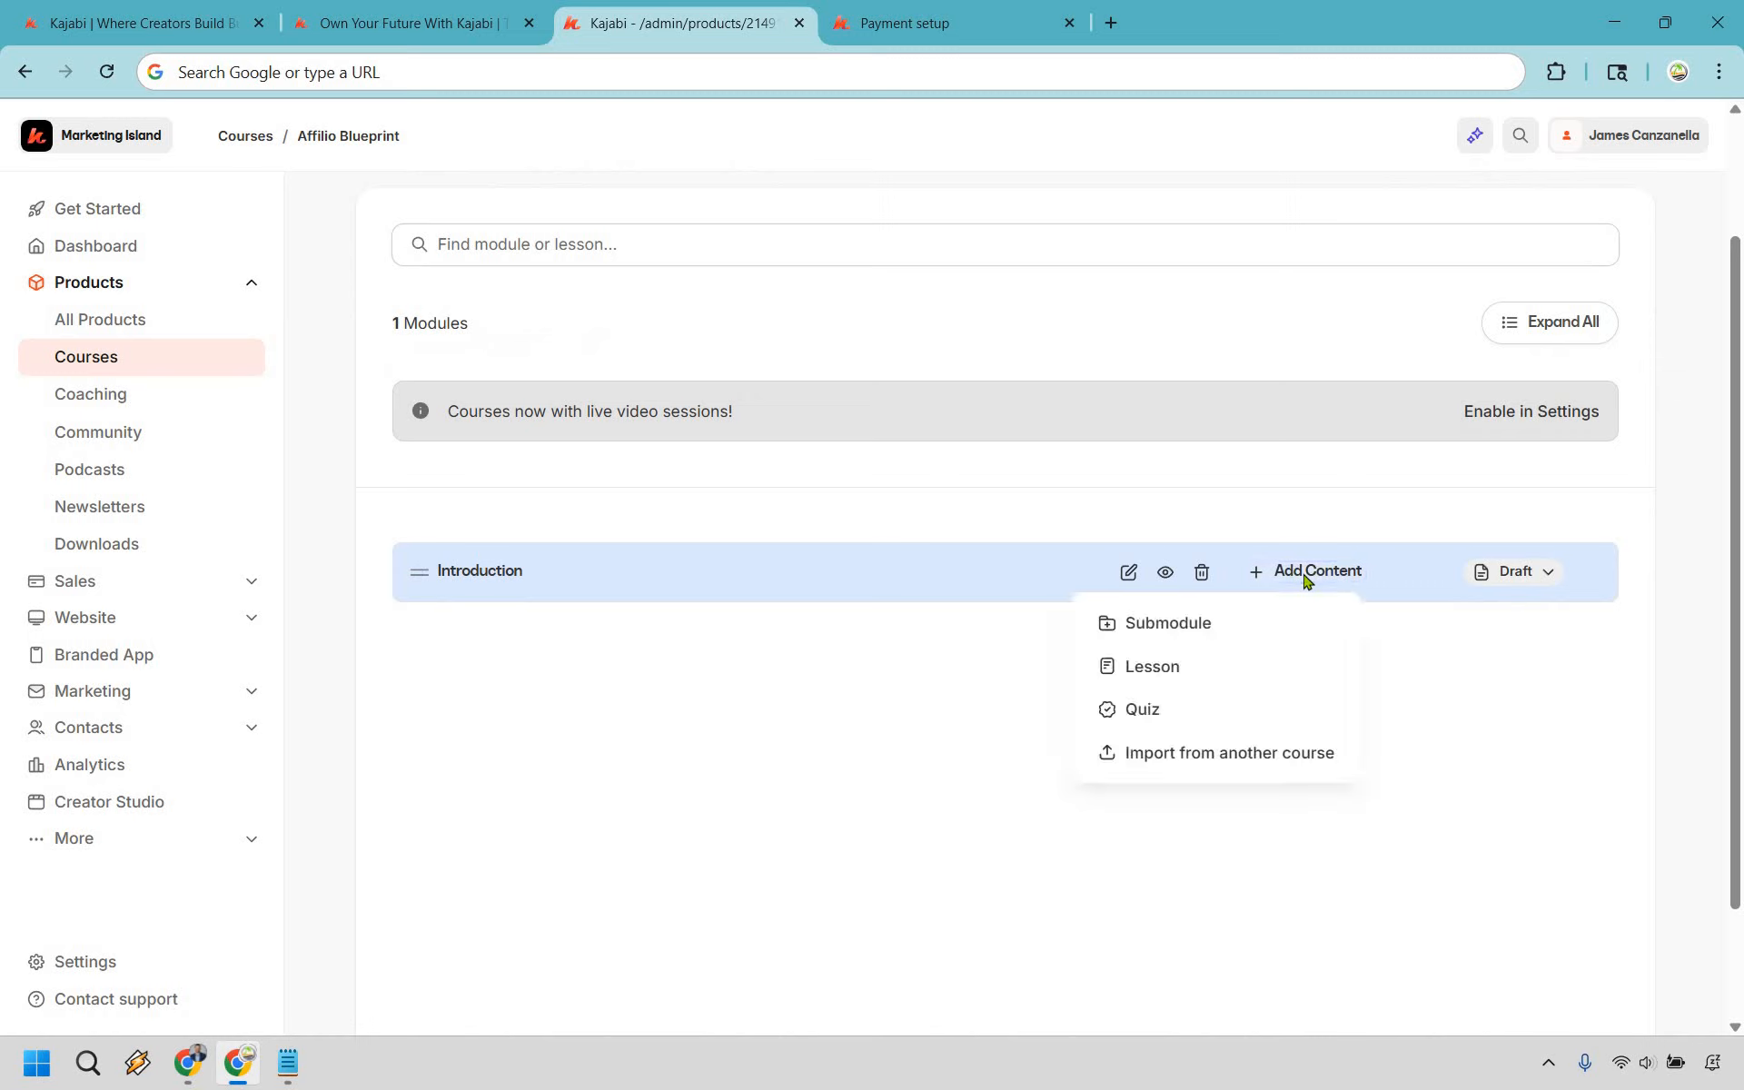
{"action": "left_click", "coordinate": [1170, 672]}
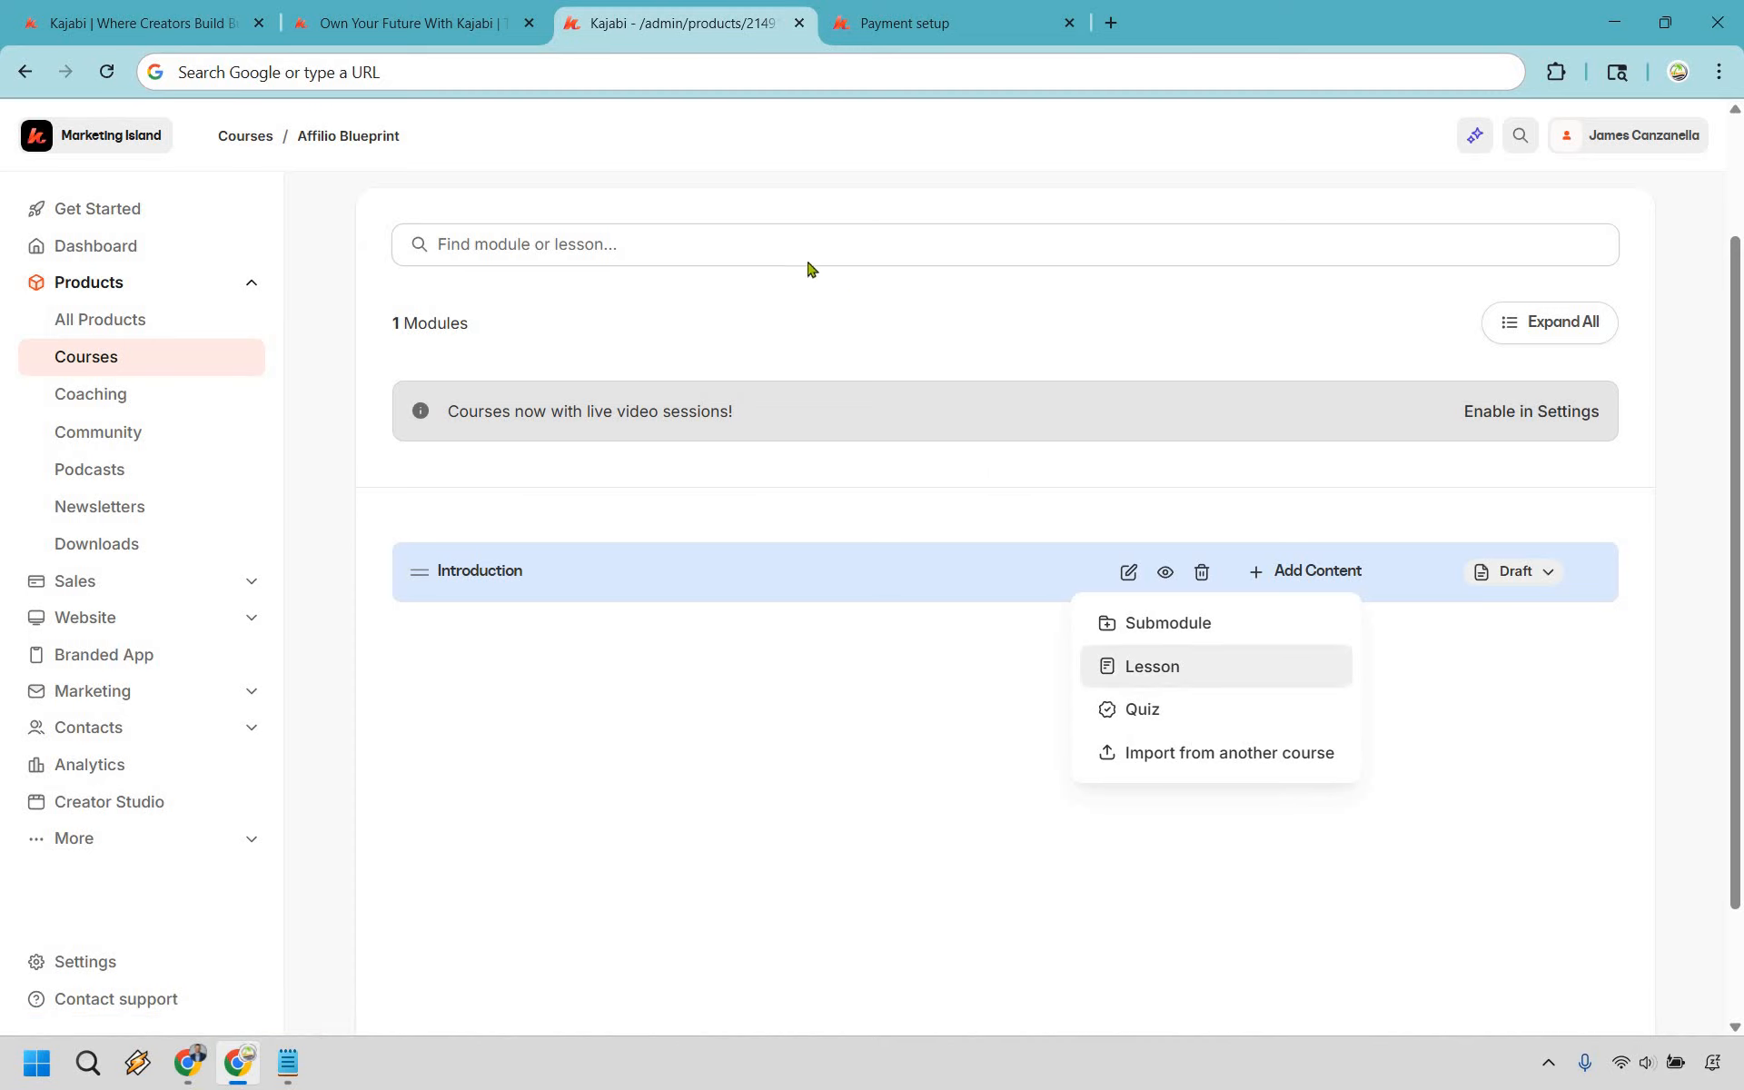
{"action": "left_click", "coordinate": [781, 332]}
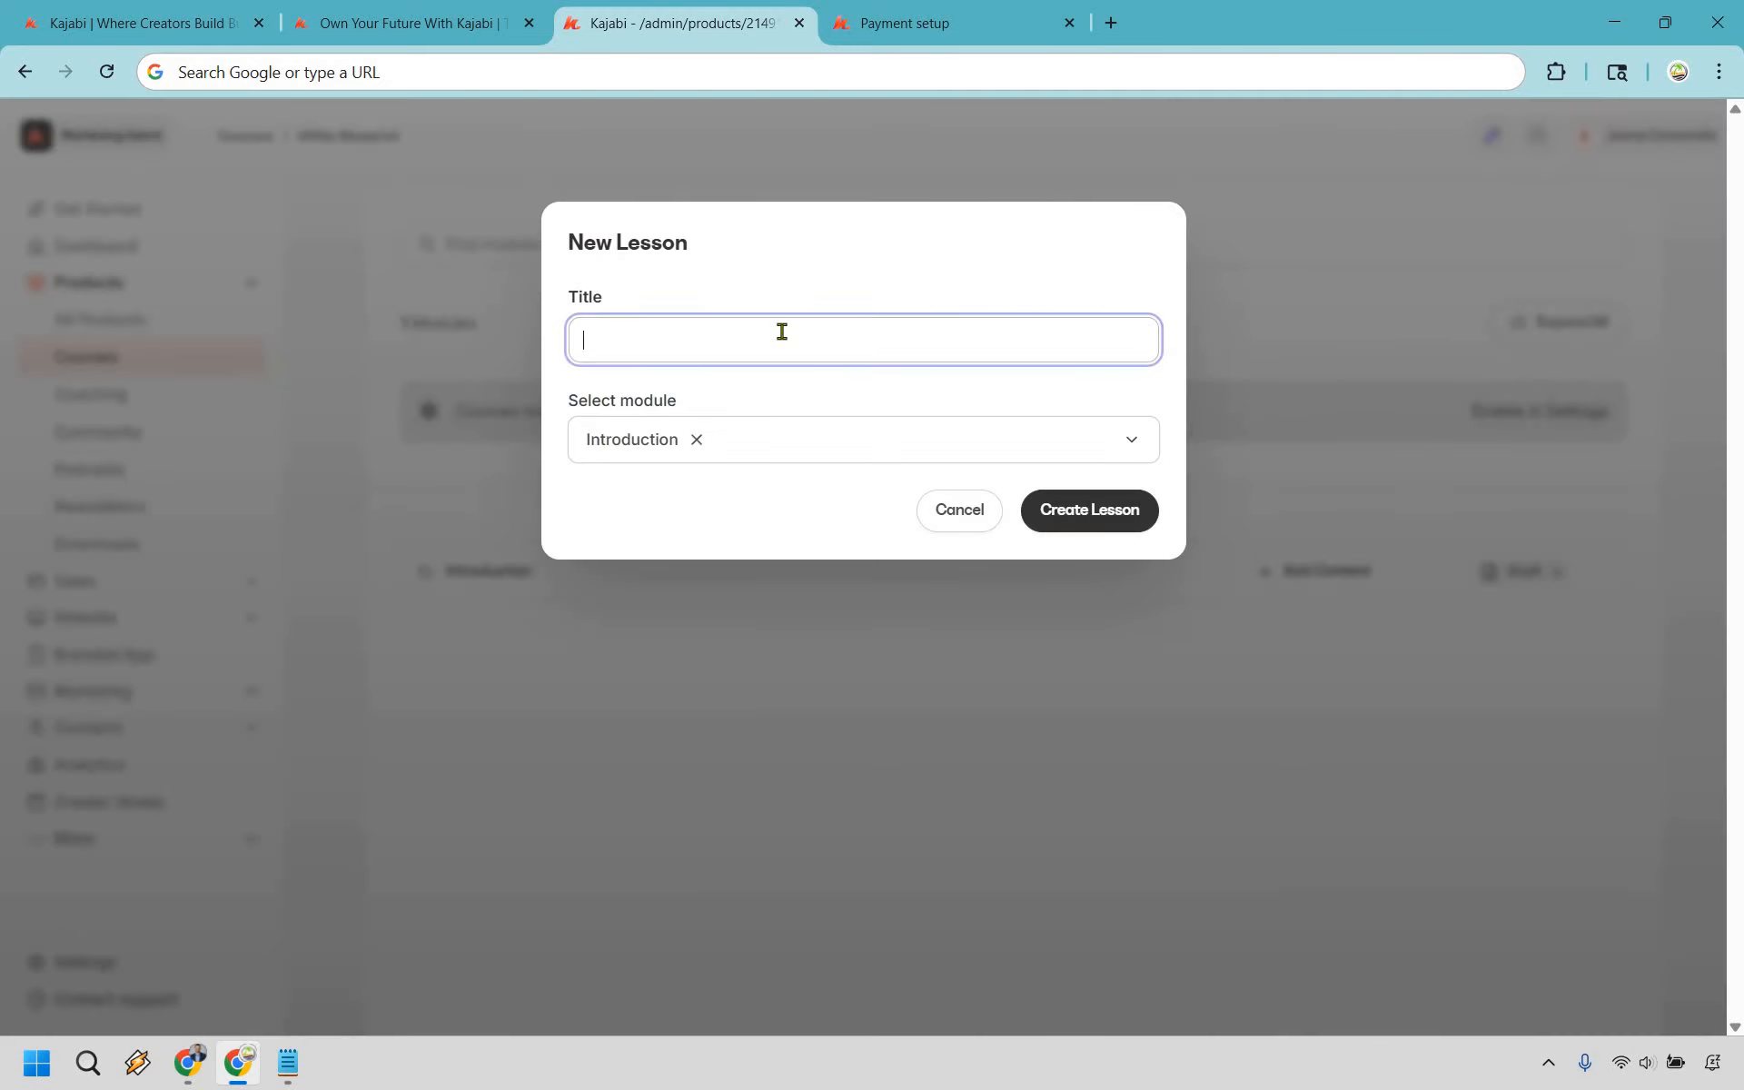
{"action": "type", "text": "Introduction"}
{"action": "left_click", "coordinate": [831, 438]}
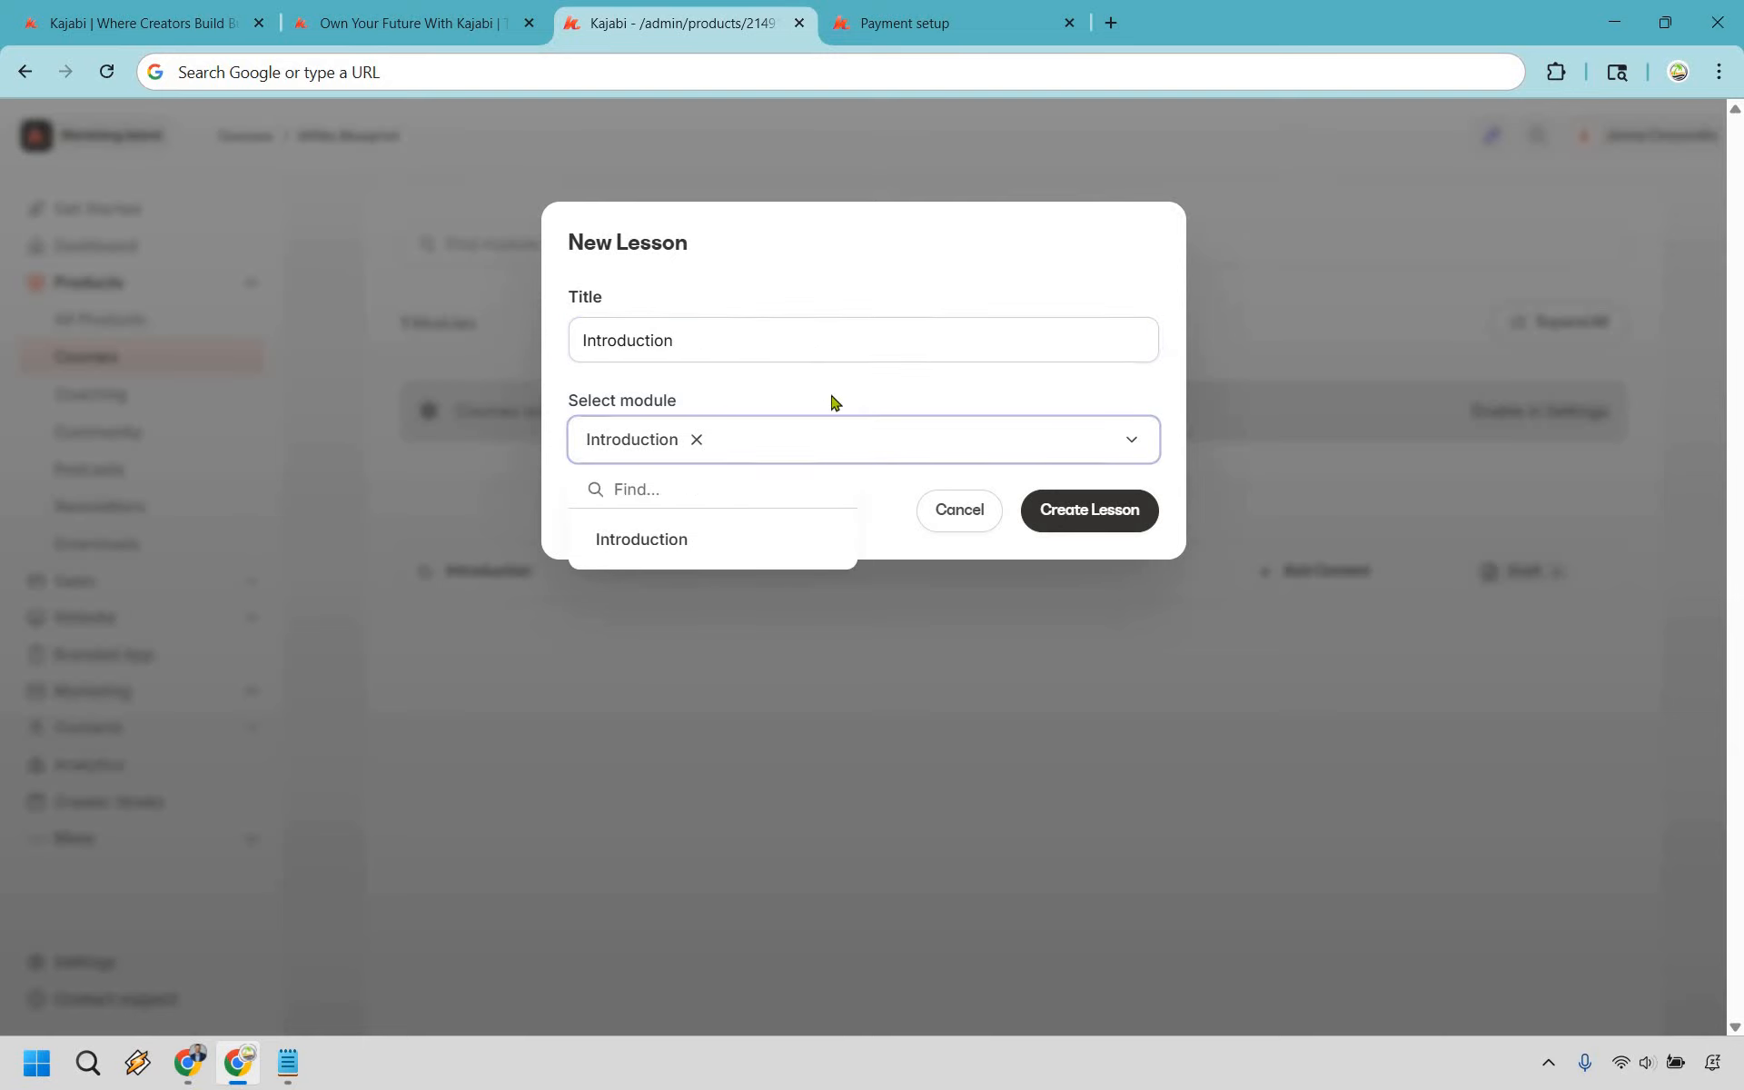
{"action": "left_click", "coordinate": [987, 414]}
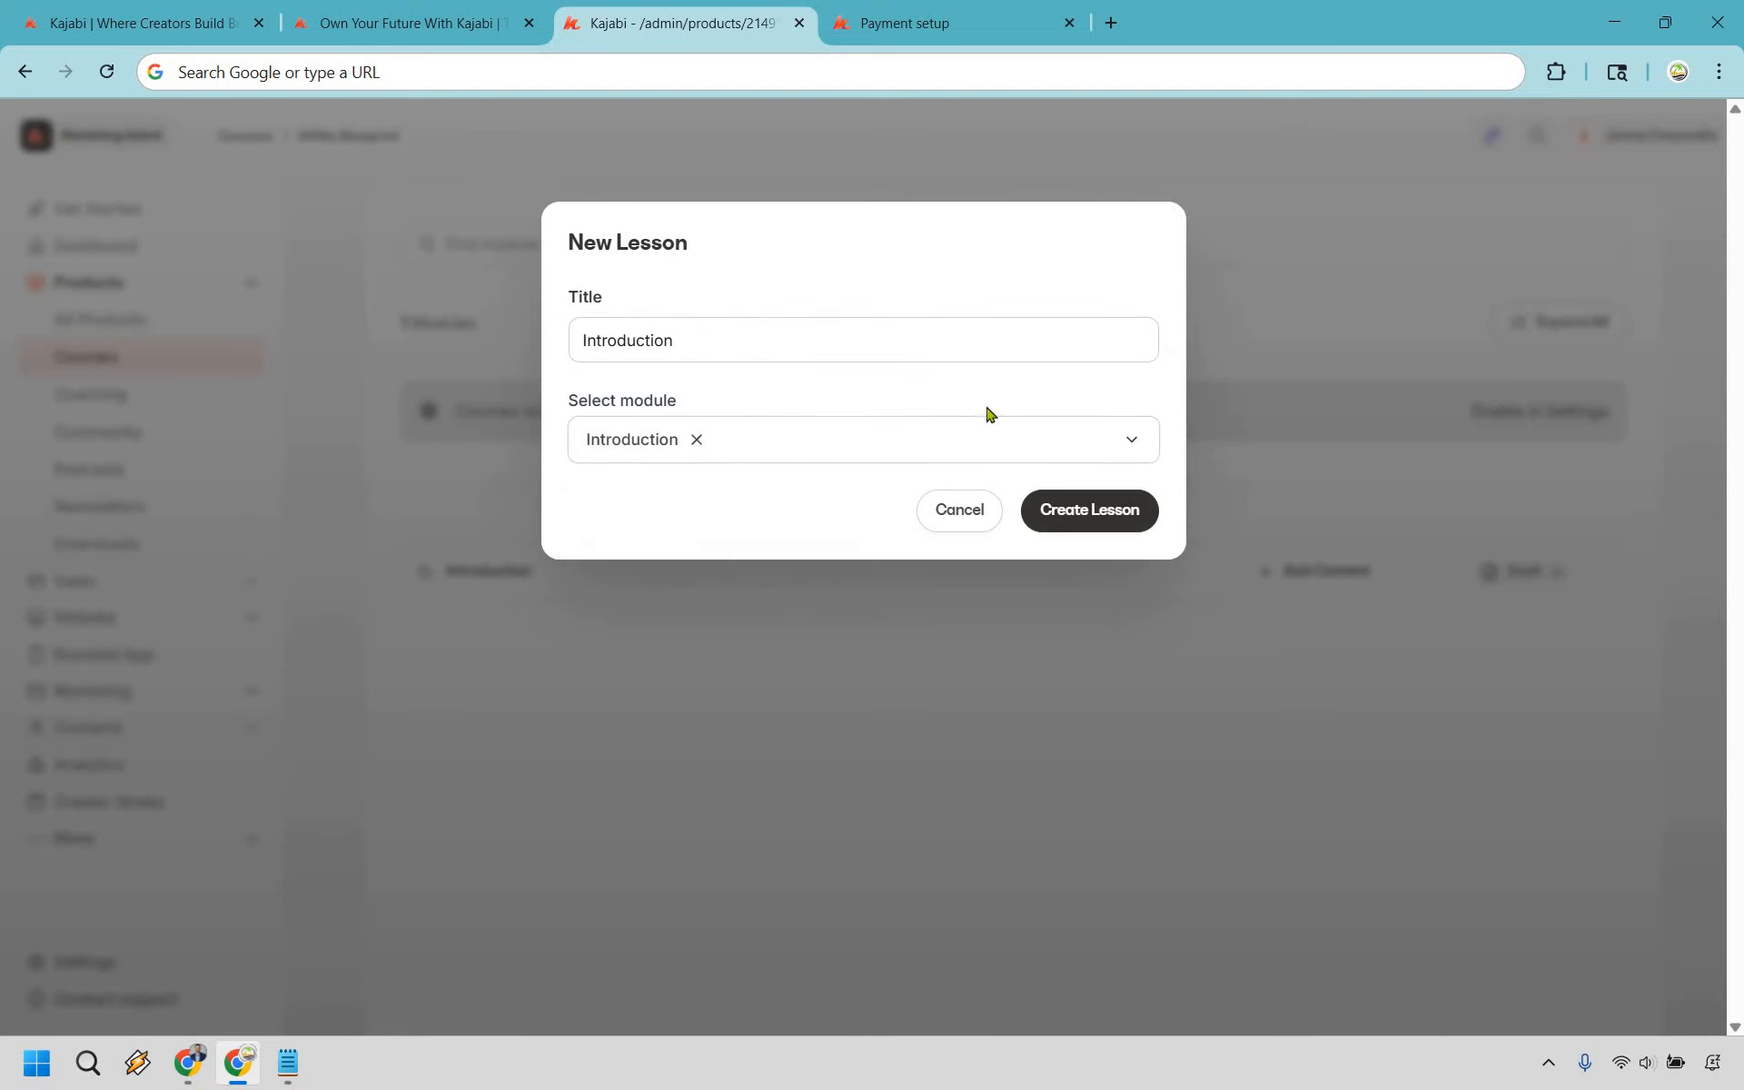
{"action": "left_click", "coordinate": [1096, 520]}
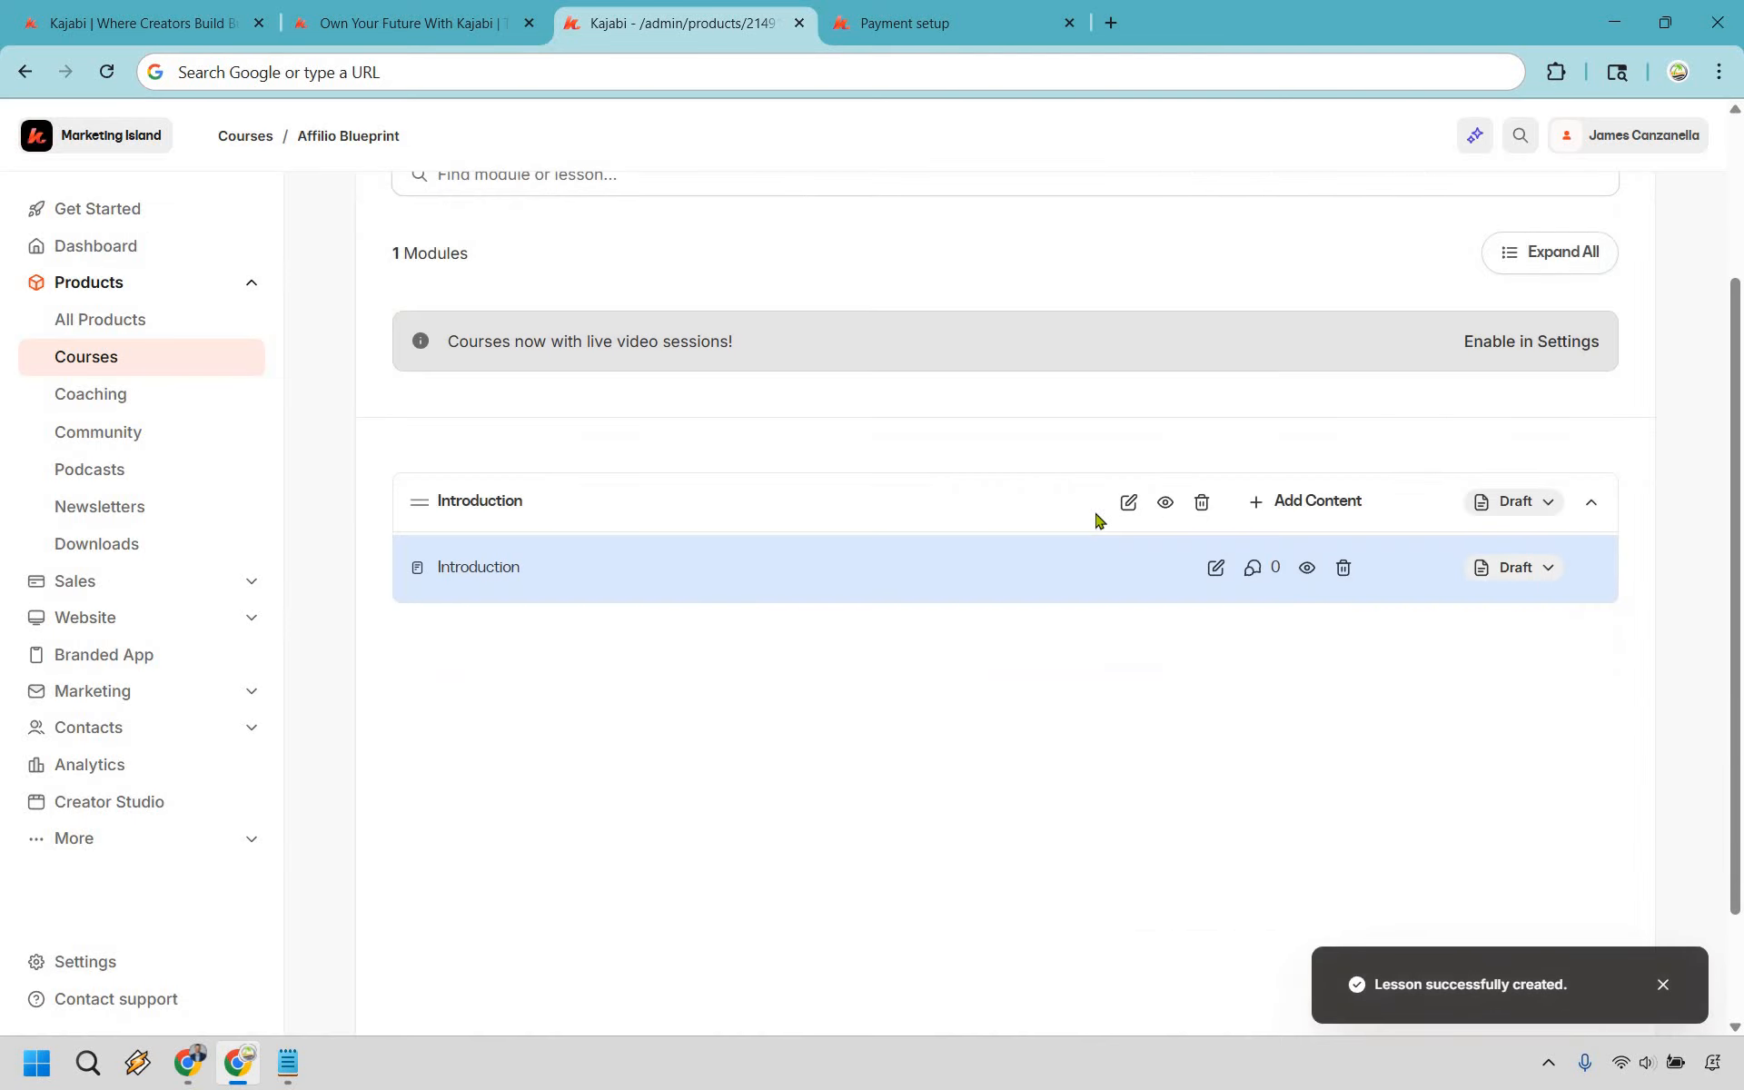
Open the Introduction lesson for editing and set its media type to Video
{"action": "left_click", "coordinate": [478, 568]}
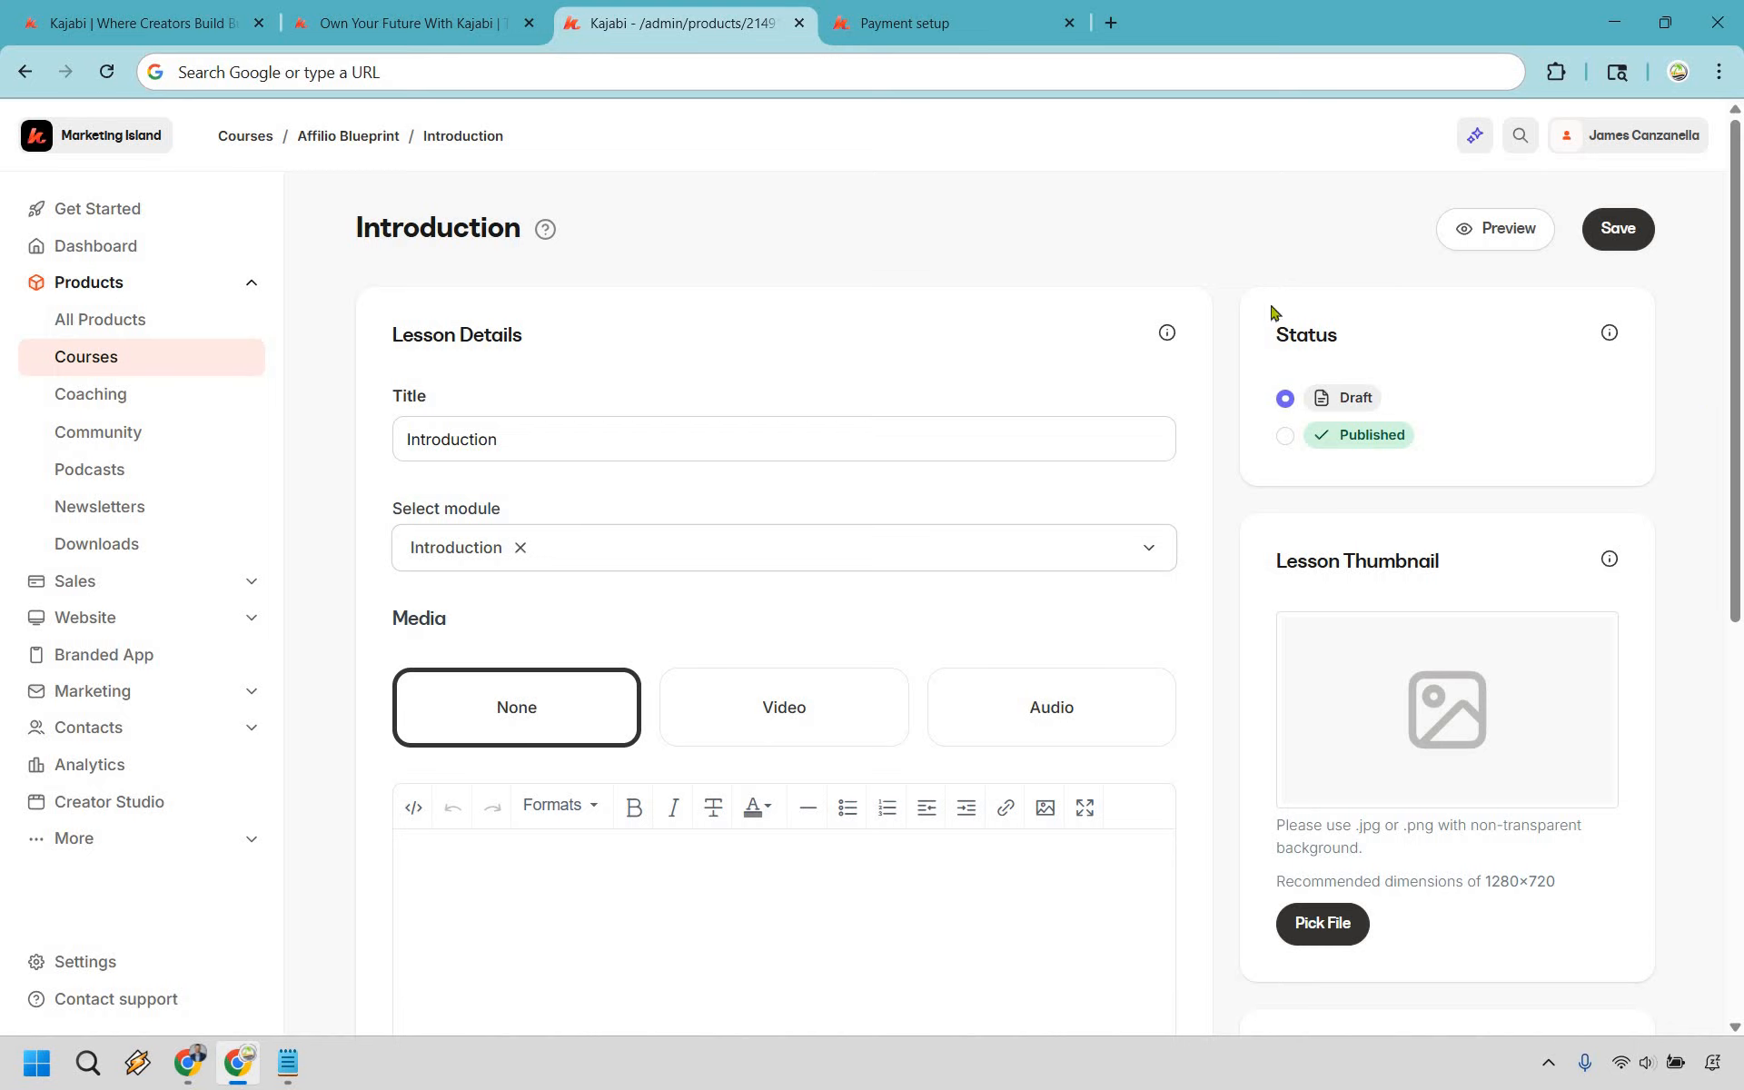
{"action": "left_click", "coordinate": [717, 717]}
{"action": "scroll", "coordinate": [1072, 620], "scroll_direction": "down", "scroll_amount": 1}
{"action": "left_click", "coordinate": [1072, 620]}
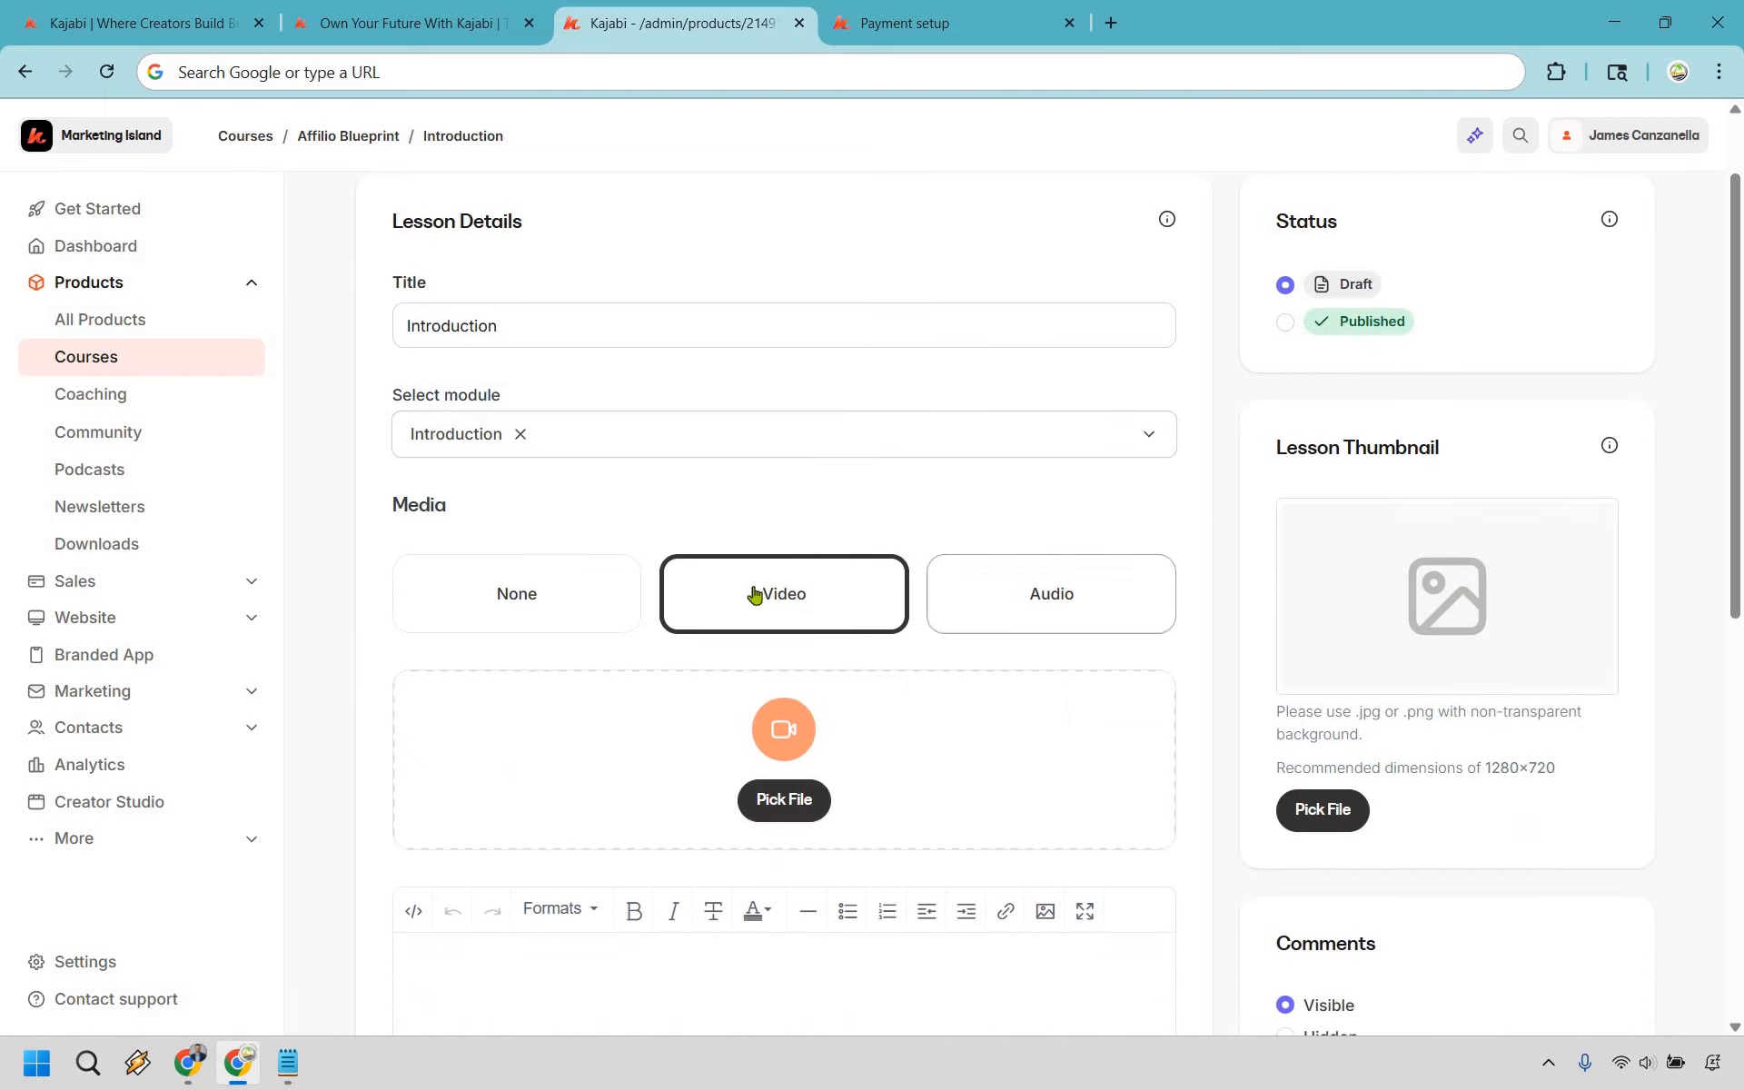
{"action": "left_click", "coordinate": [766, 603]}
Upload a video file from the device as the Introduction lesson's media
{"action": "scroll", "coordinate": [735, 496], "scroll_direction": "down", "scroll_amount": 6}
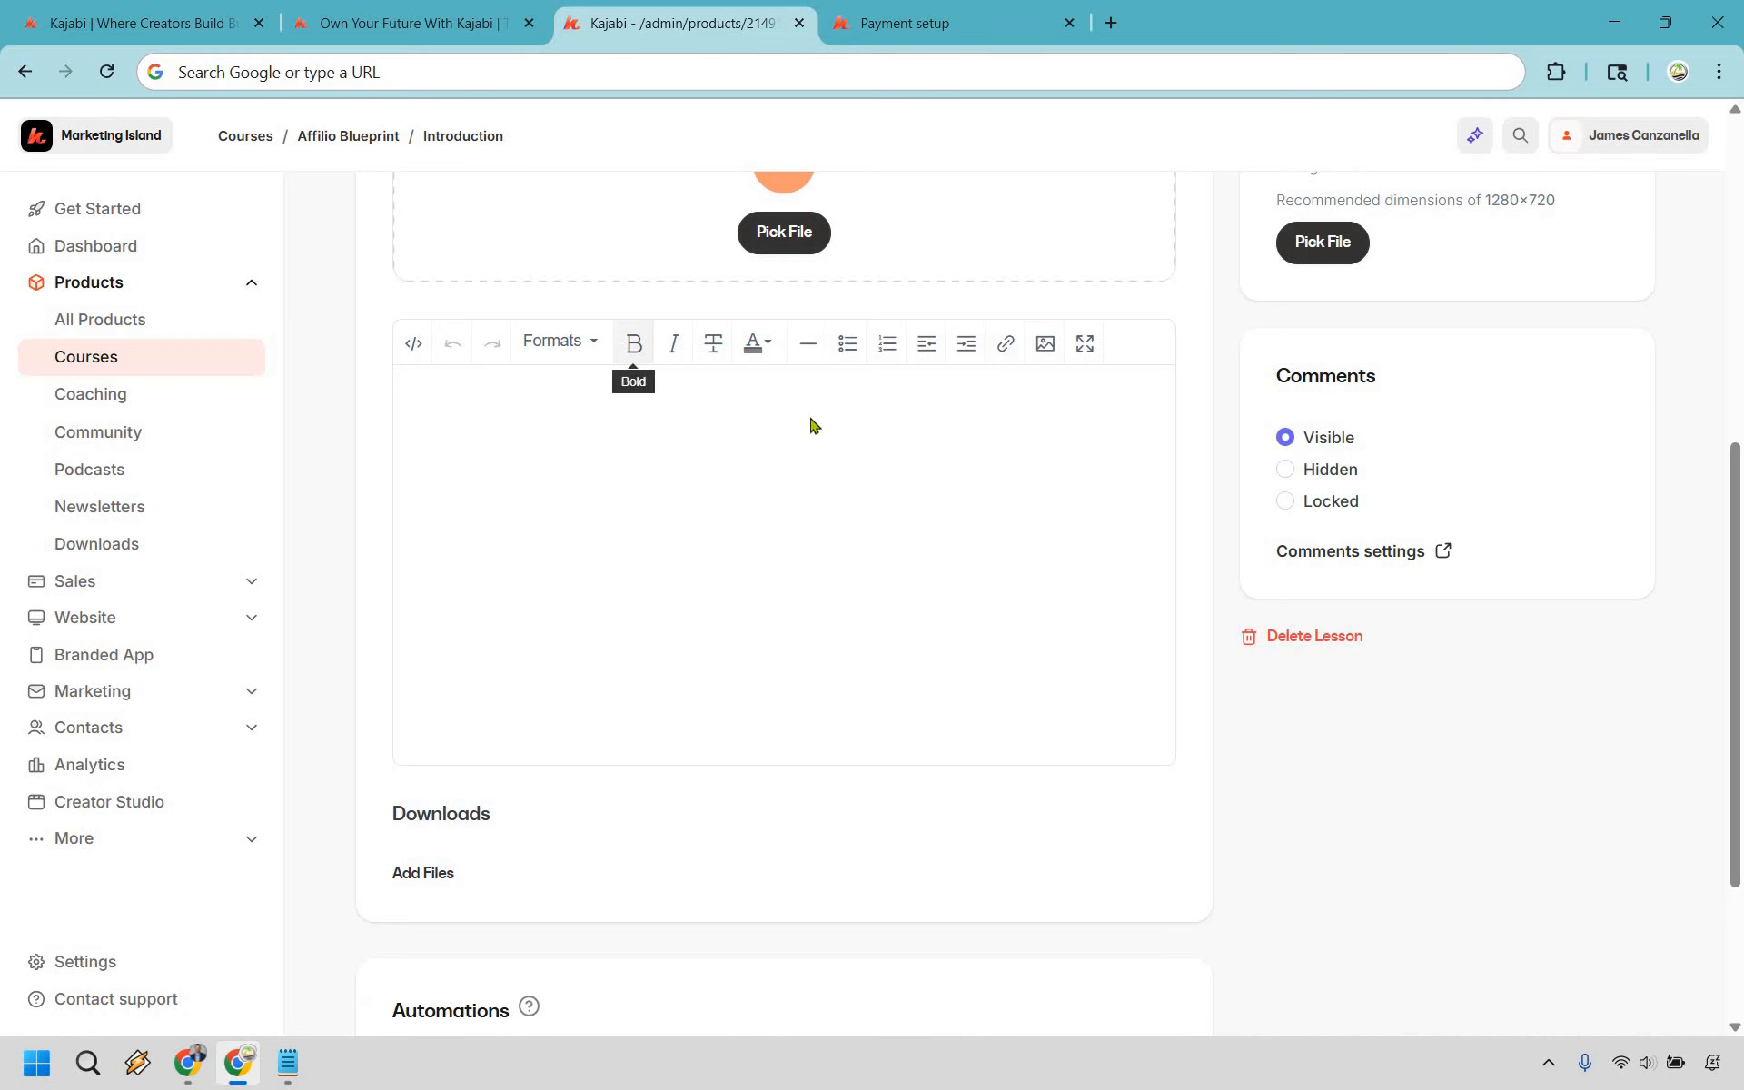
{"action": "scroll", "coordinate": [428, 617], "scroll_direction": "down", "scroll_amount": 3}
{"action": "scroll", "coordinate": [428, 617], "scroll_direction": "down", "scroll_amount": 1}
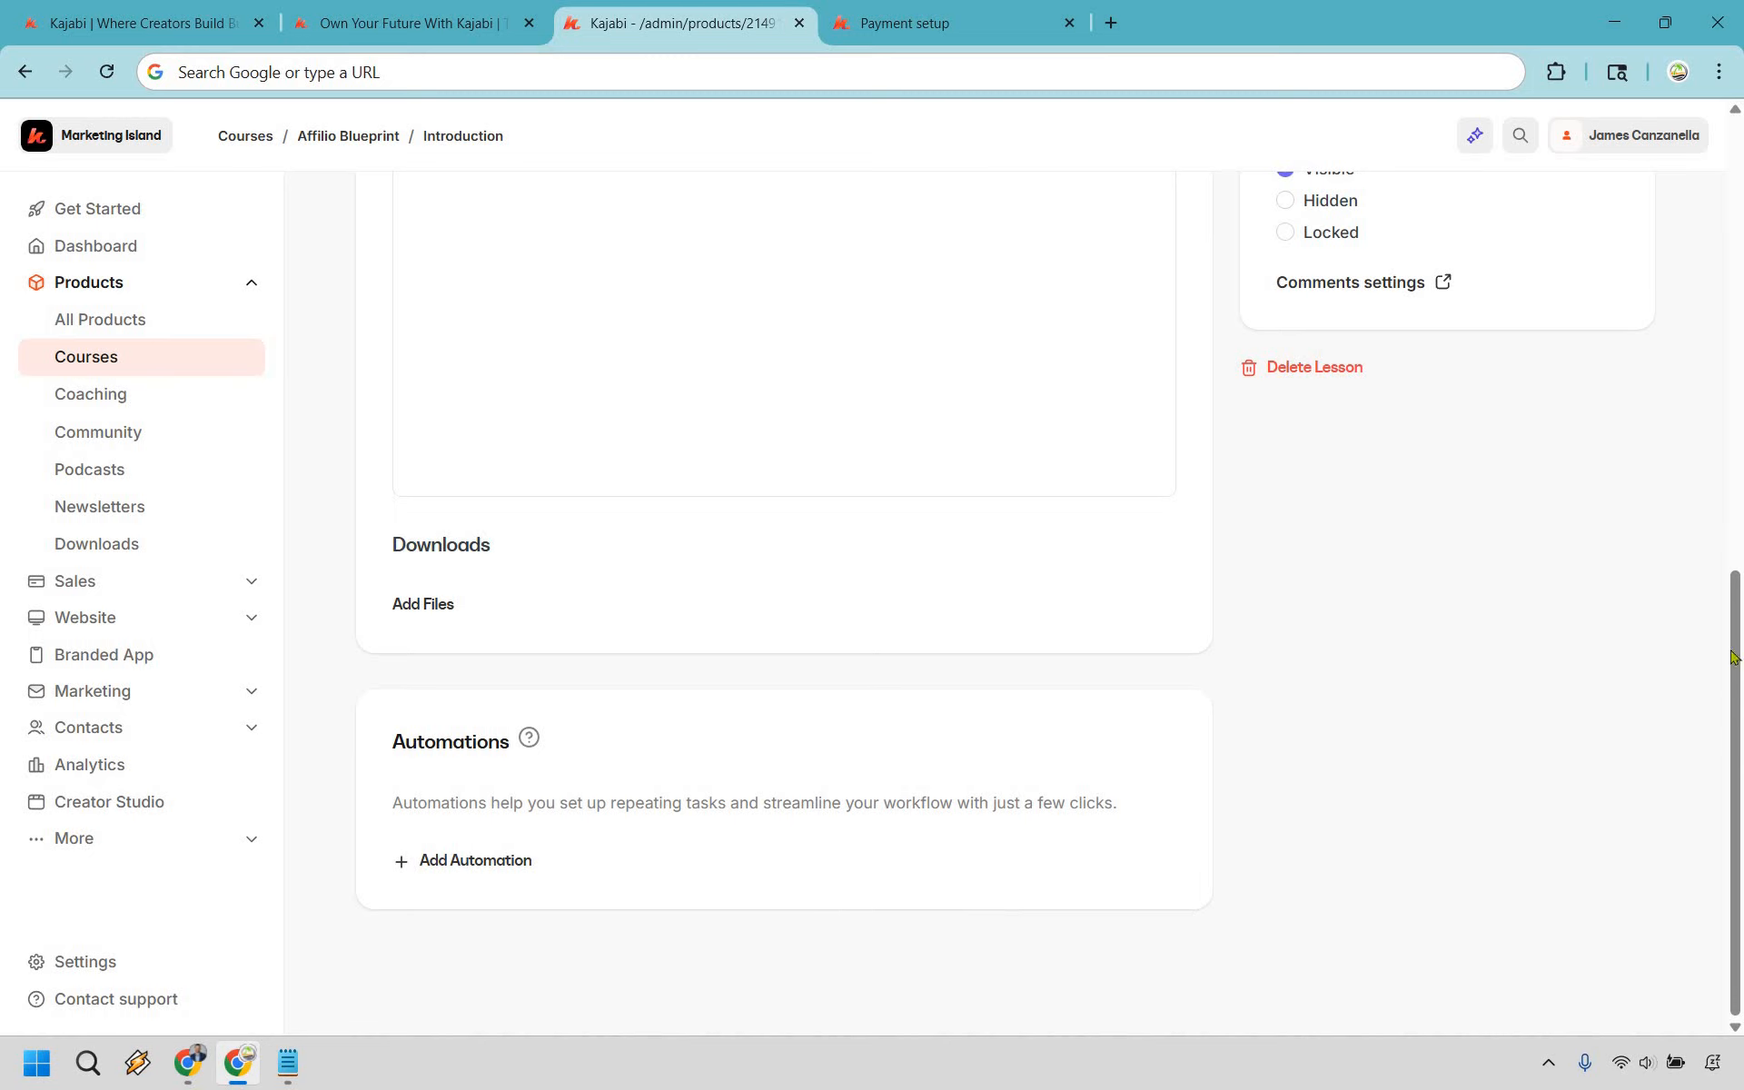
{"action": "scroll", "coordinate": [1739, 658], "scroll_direction": "up", "scroll_amount": 5}
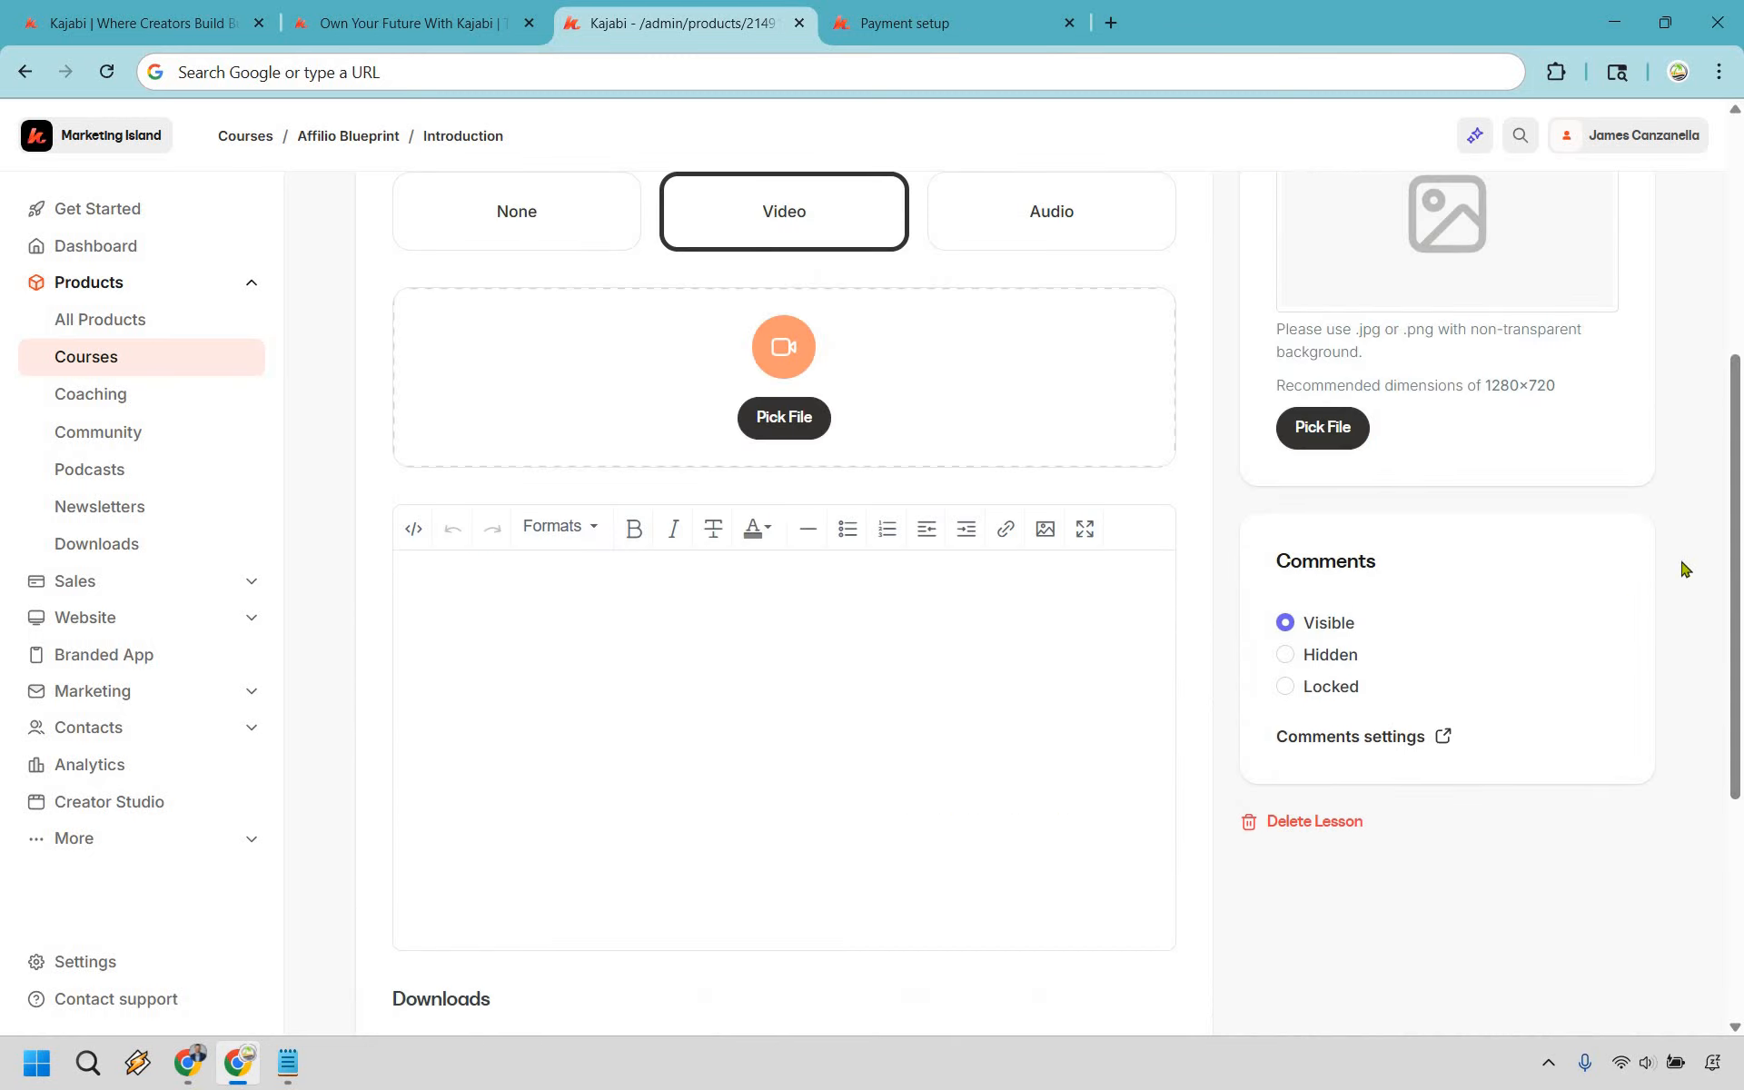
{"action": "scroll", "coordinate": [1562, 598], "scroll_direction": "up", "scroll_amount": 5}
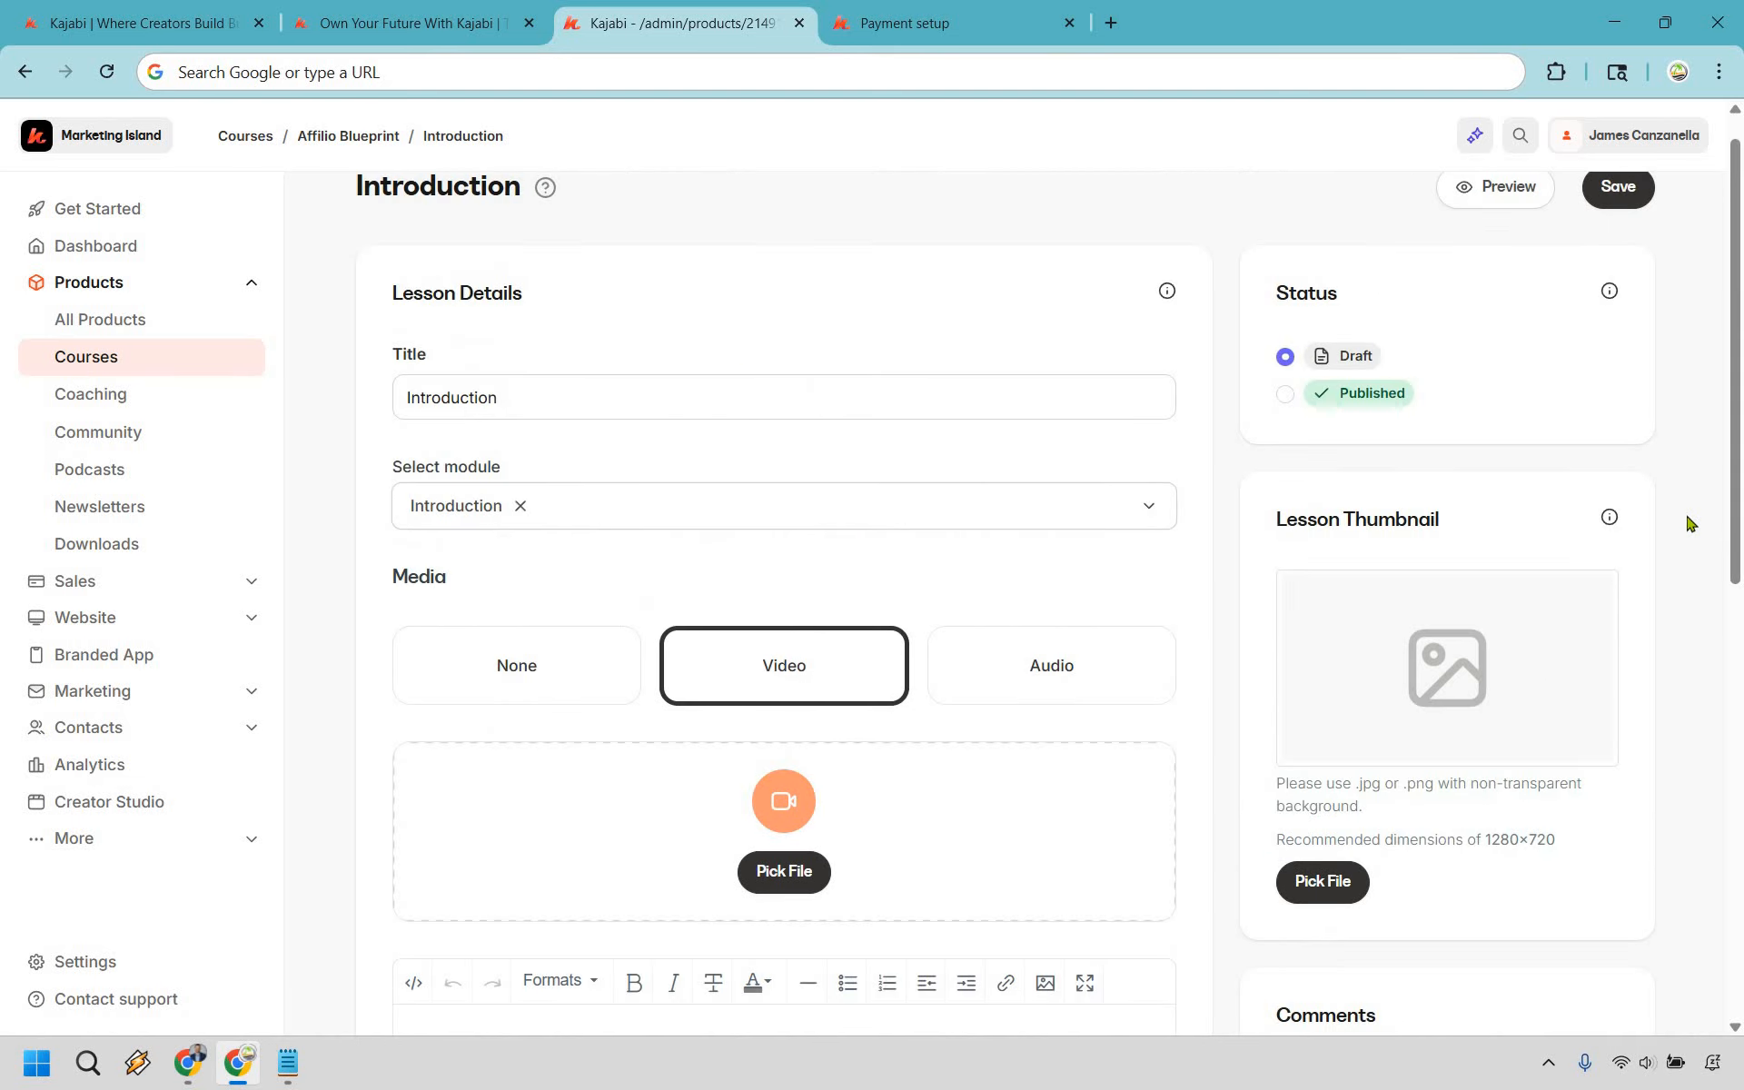
{"action": "scroll", "coordinate": [1696, 548], "scroll_direction": "down", "scroll_amount": 1}
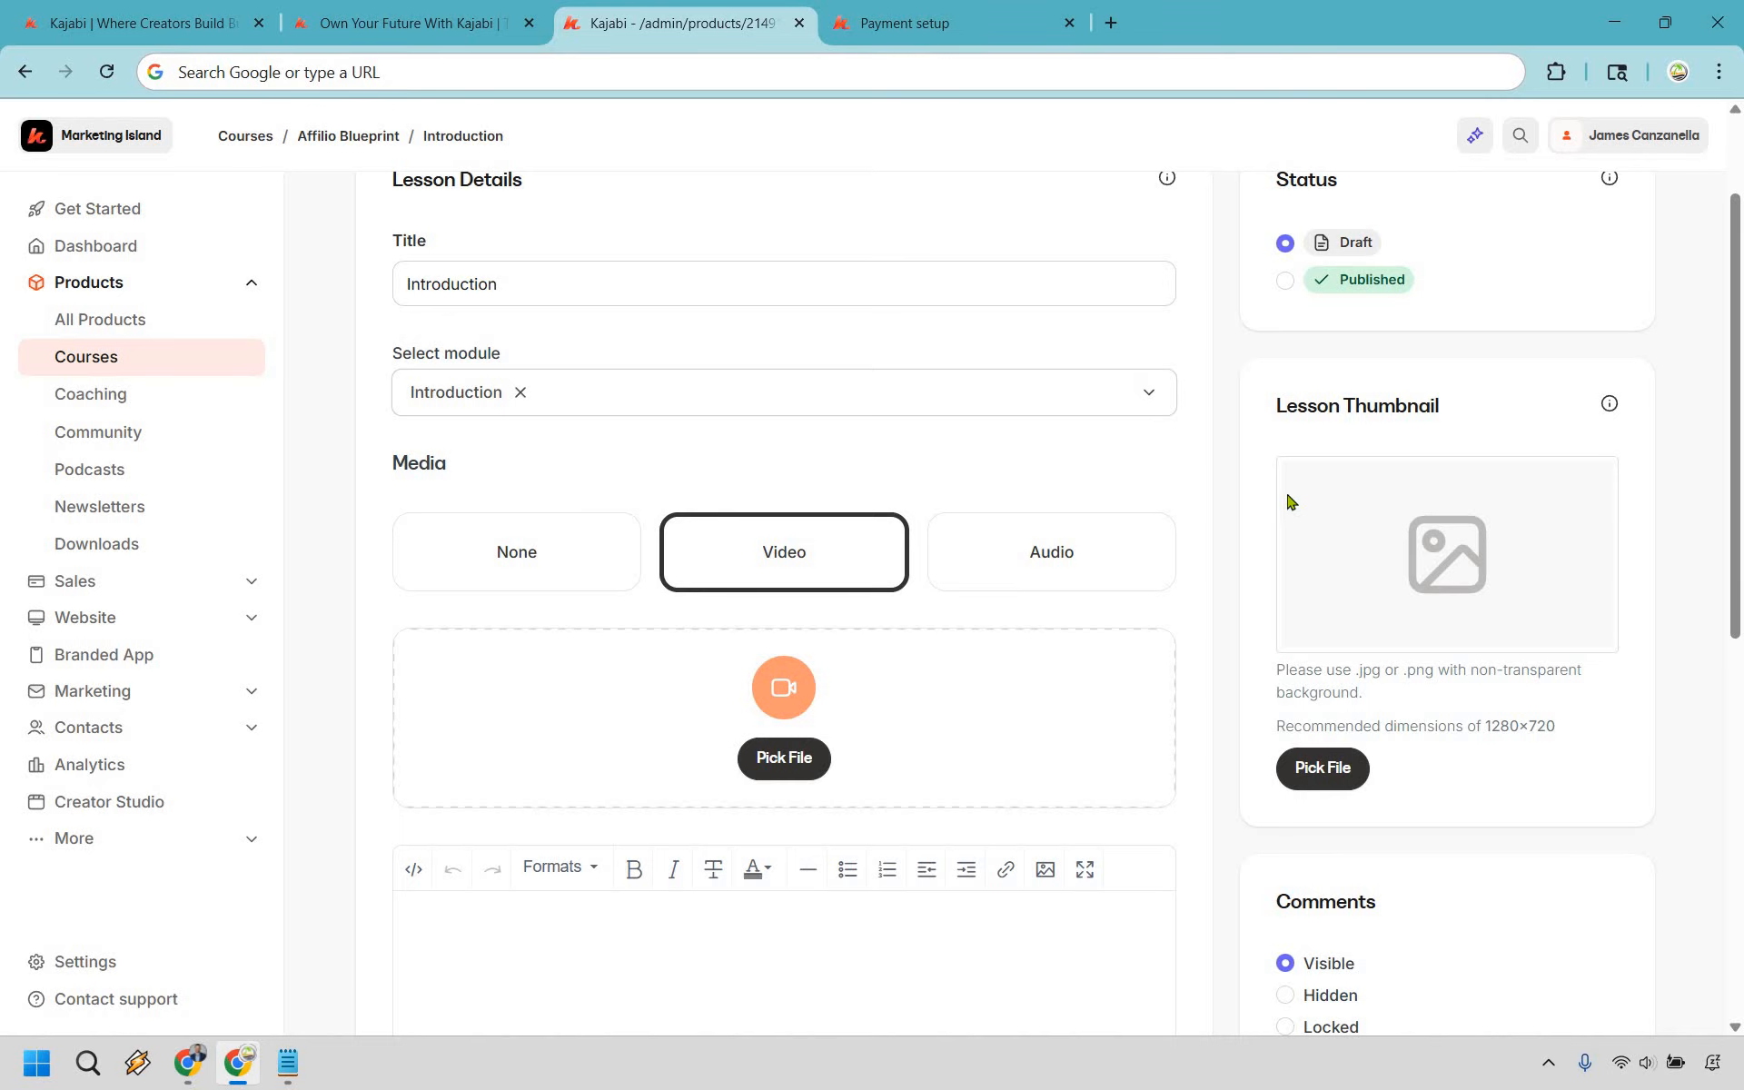
{"action": "scroll", "coordinate": [1223, 393], "scroll_direction": "down", "scroll_amount": 1}
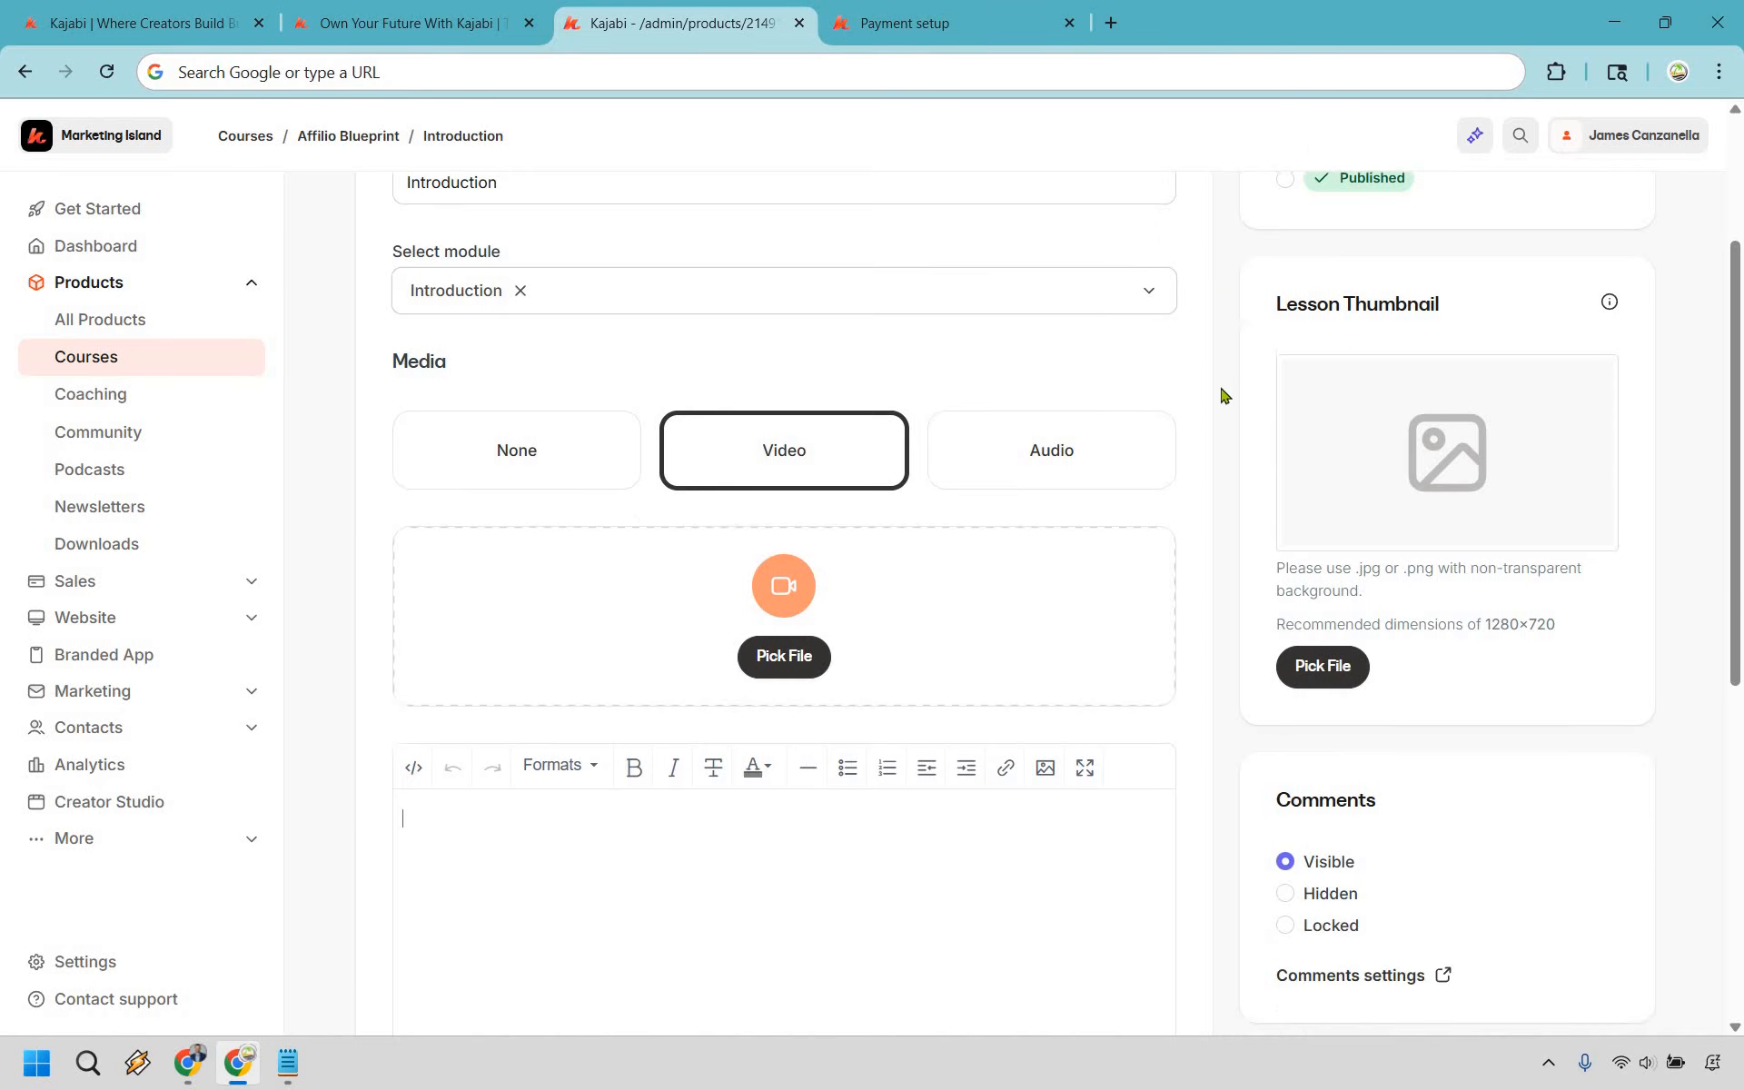
{"action": "left_click", "coordinate": [786, 652]}
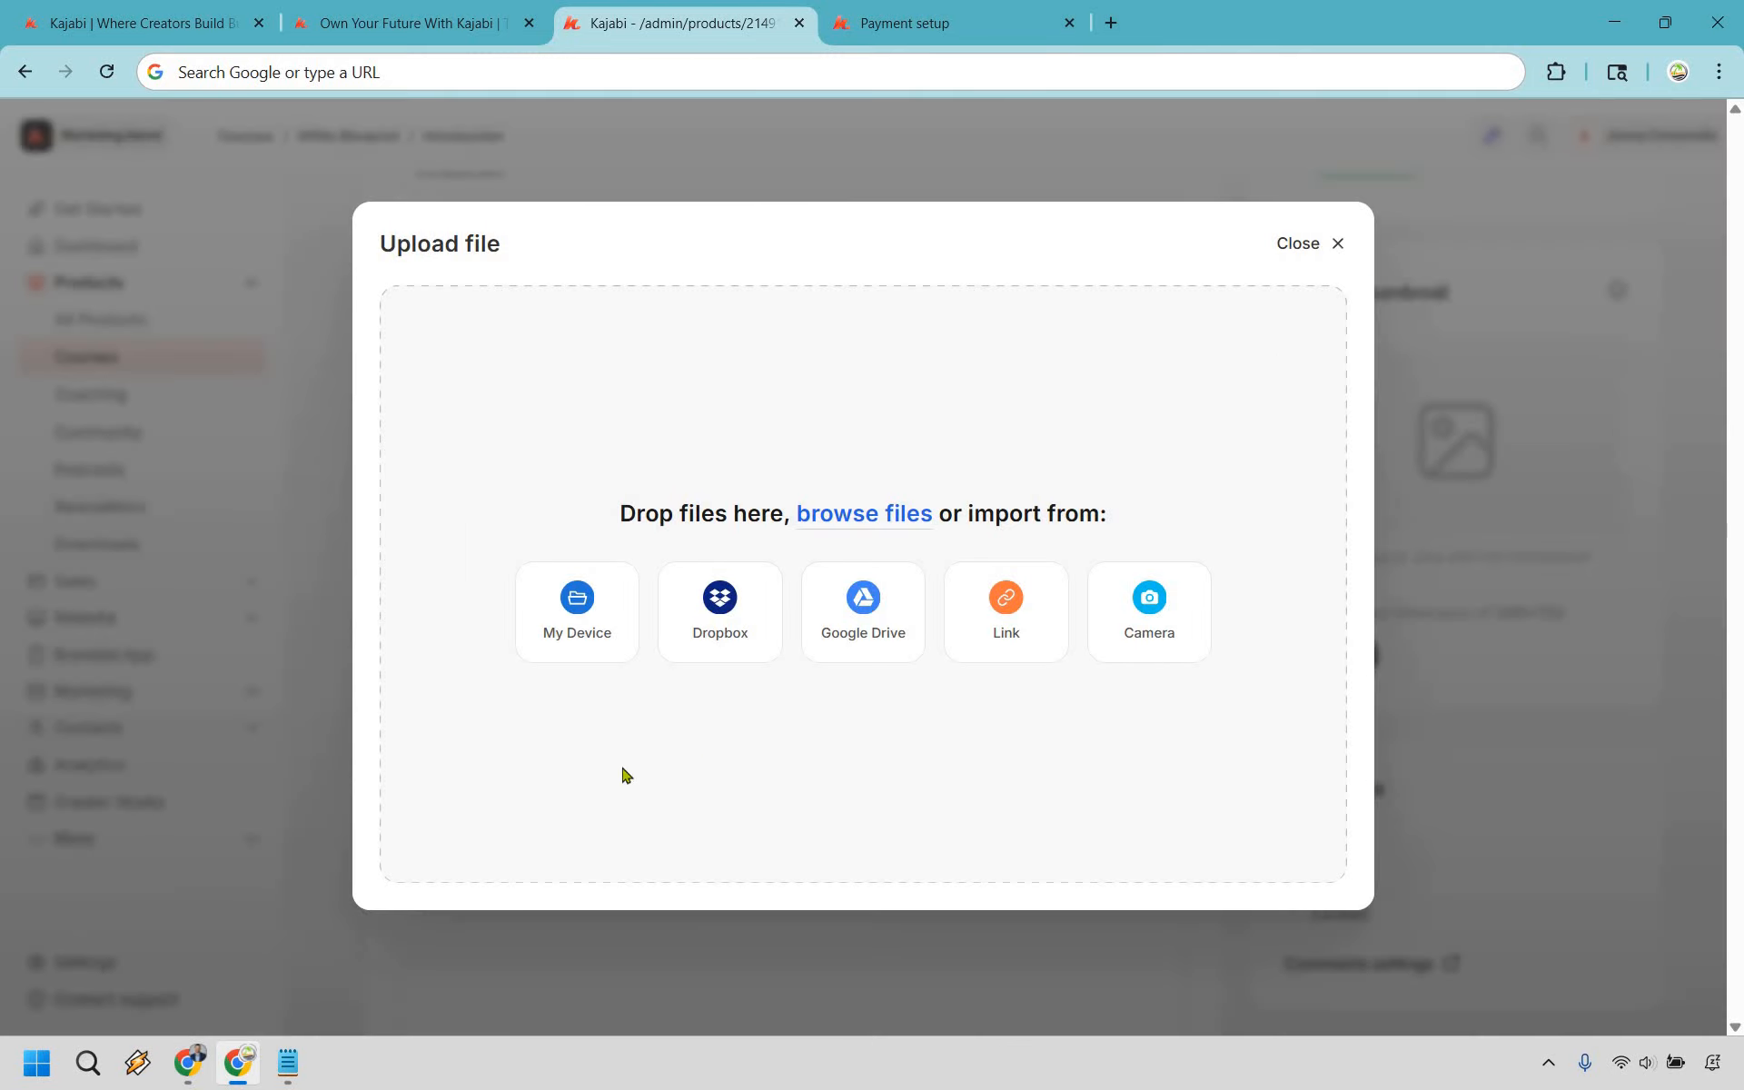
{"action": "left_click", "coordinate": [566, 617]}
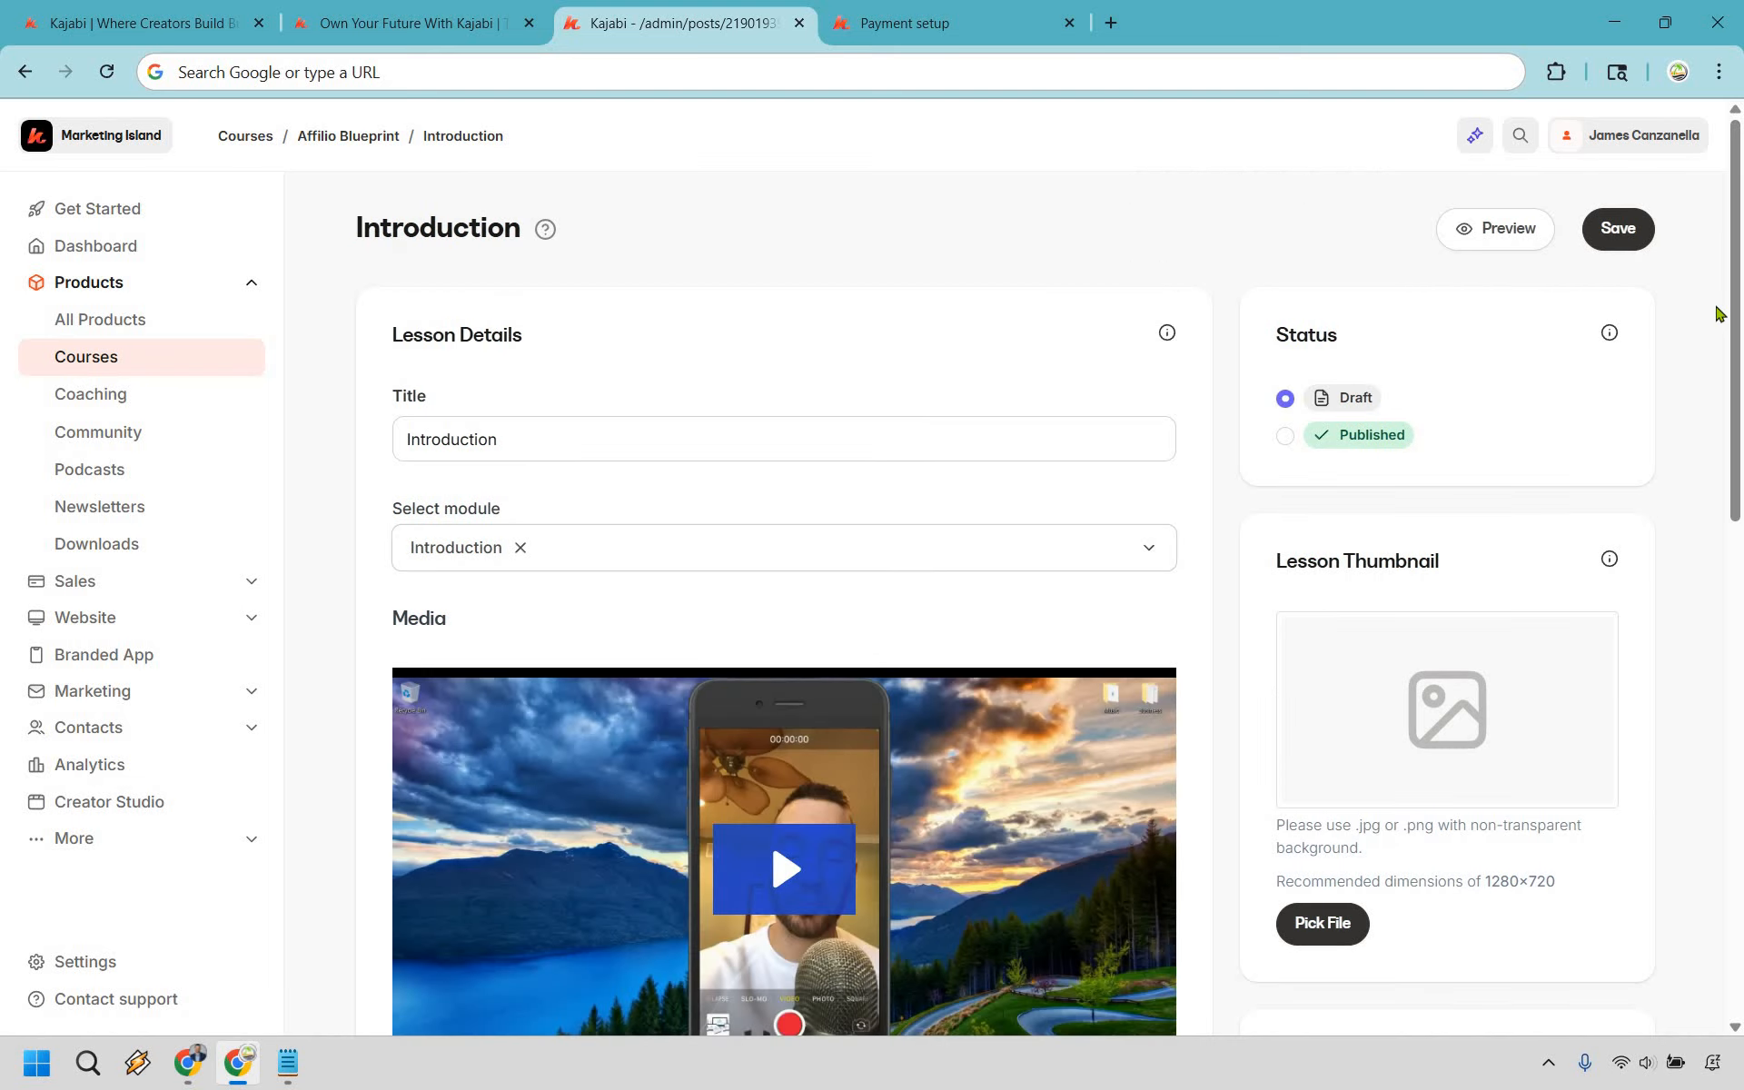
Preview the uploaded video and use its opening frame as the lesson thumbnail
{"action": "scroll", "coordinate": [1662, 311], "scroll_direction": "down", "scroll_amount": 5}
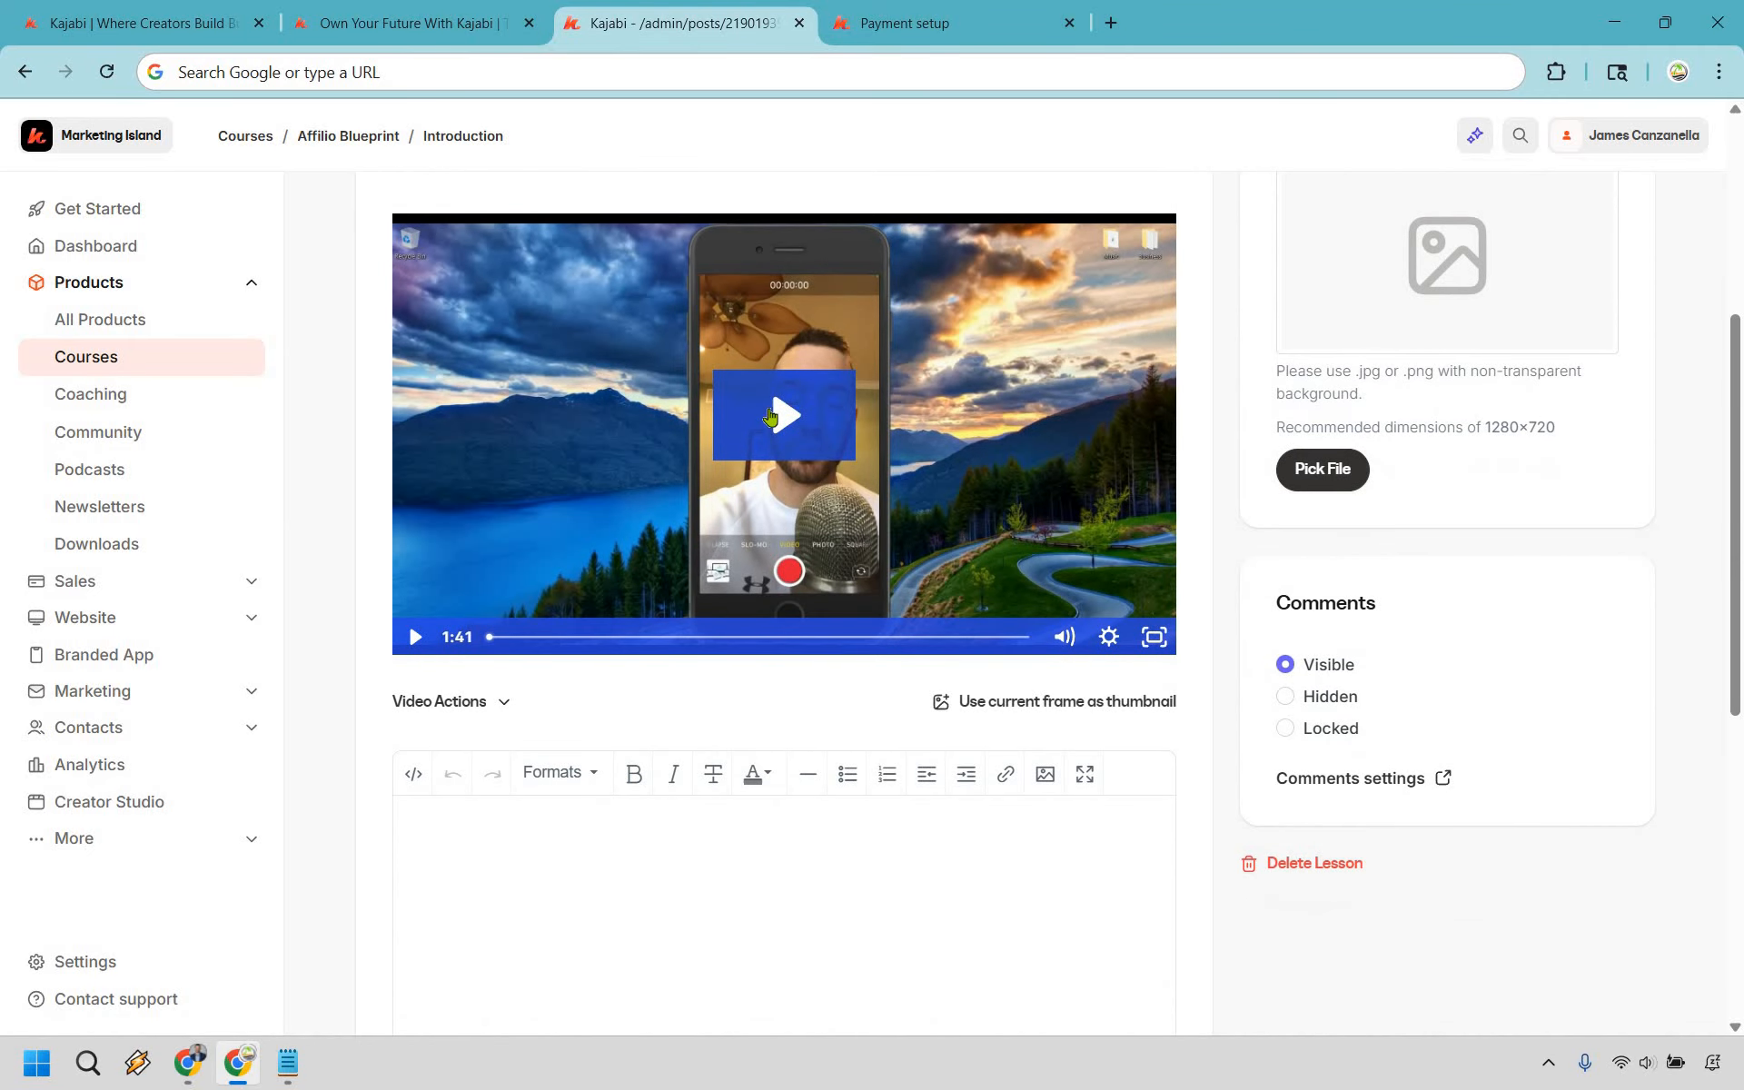
{"action": "left_click", "coordinate": [769, 417]}
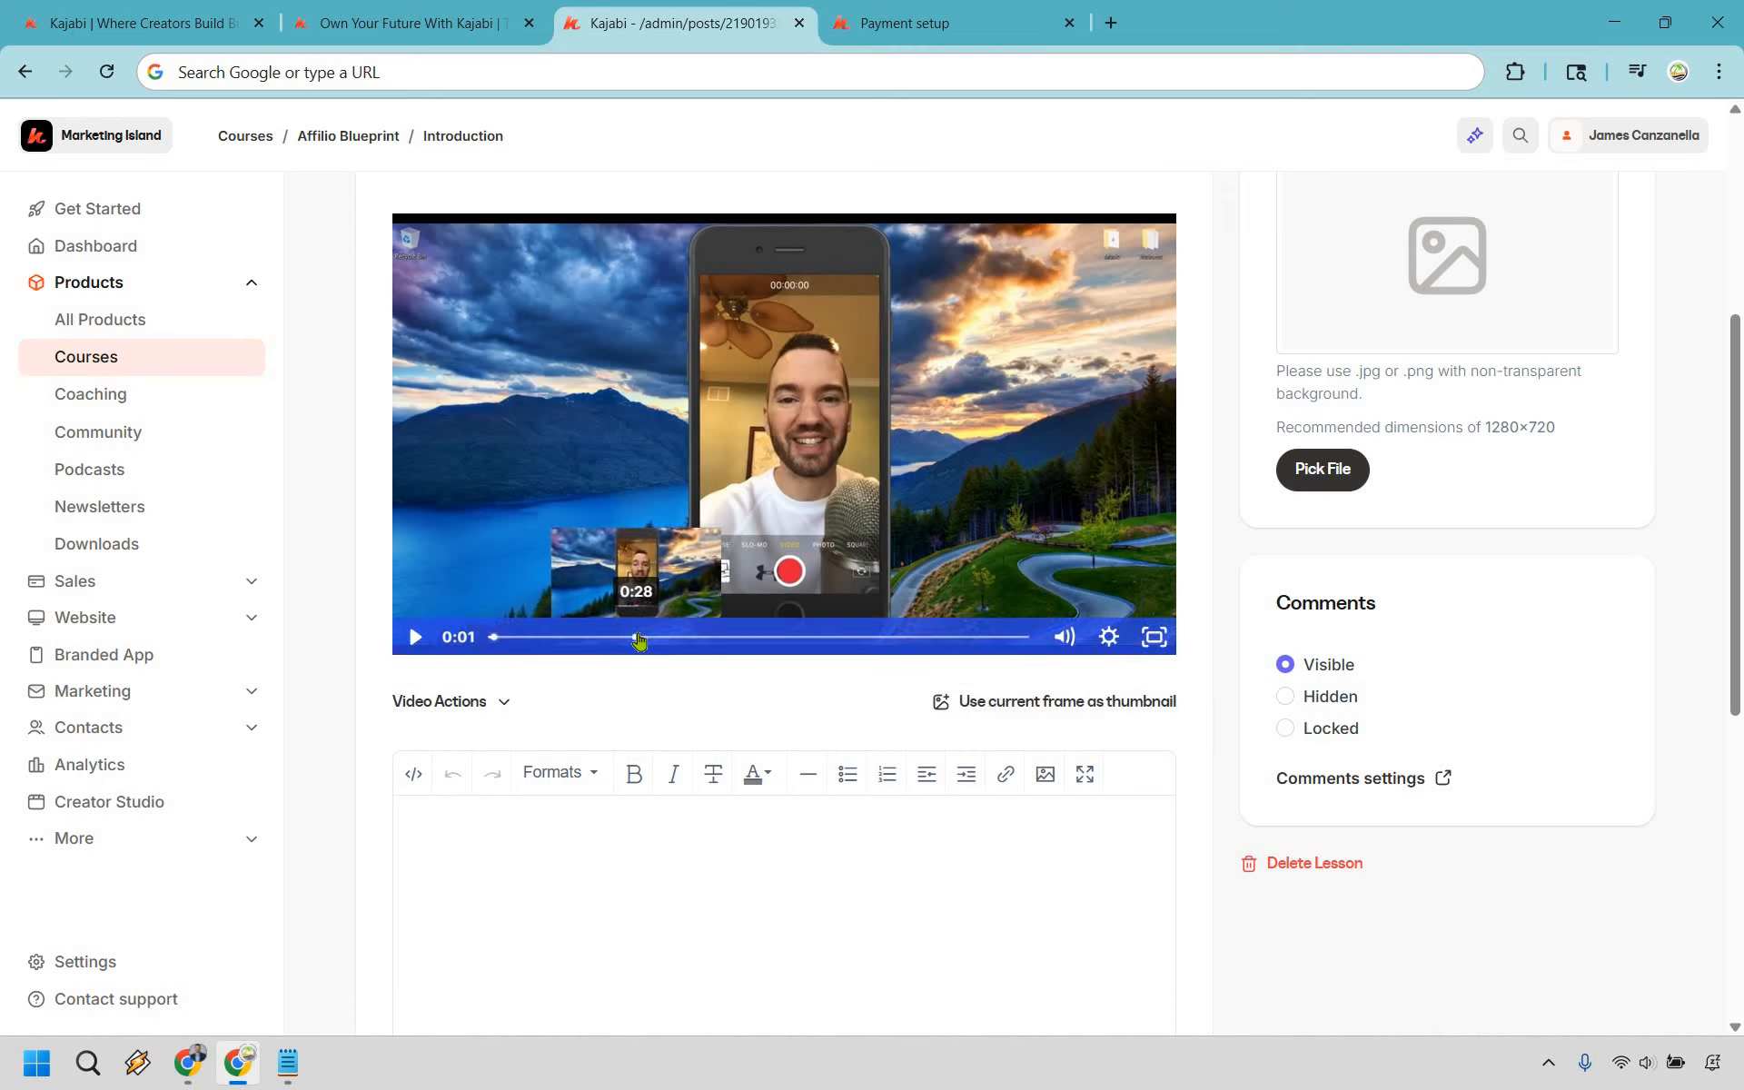
{"action": "left_click", "coordinate": [637, 636]}
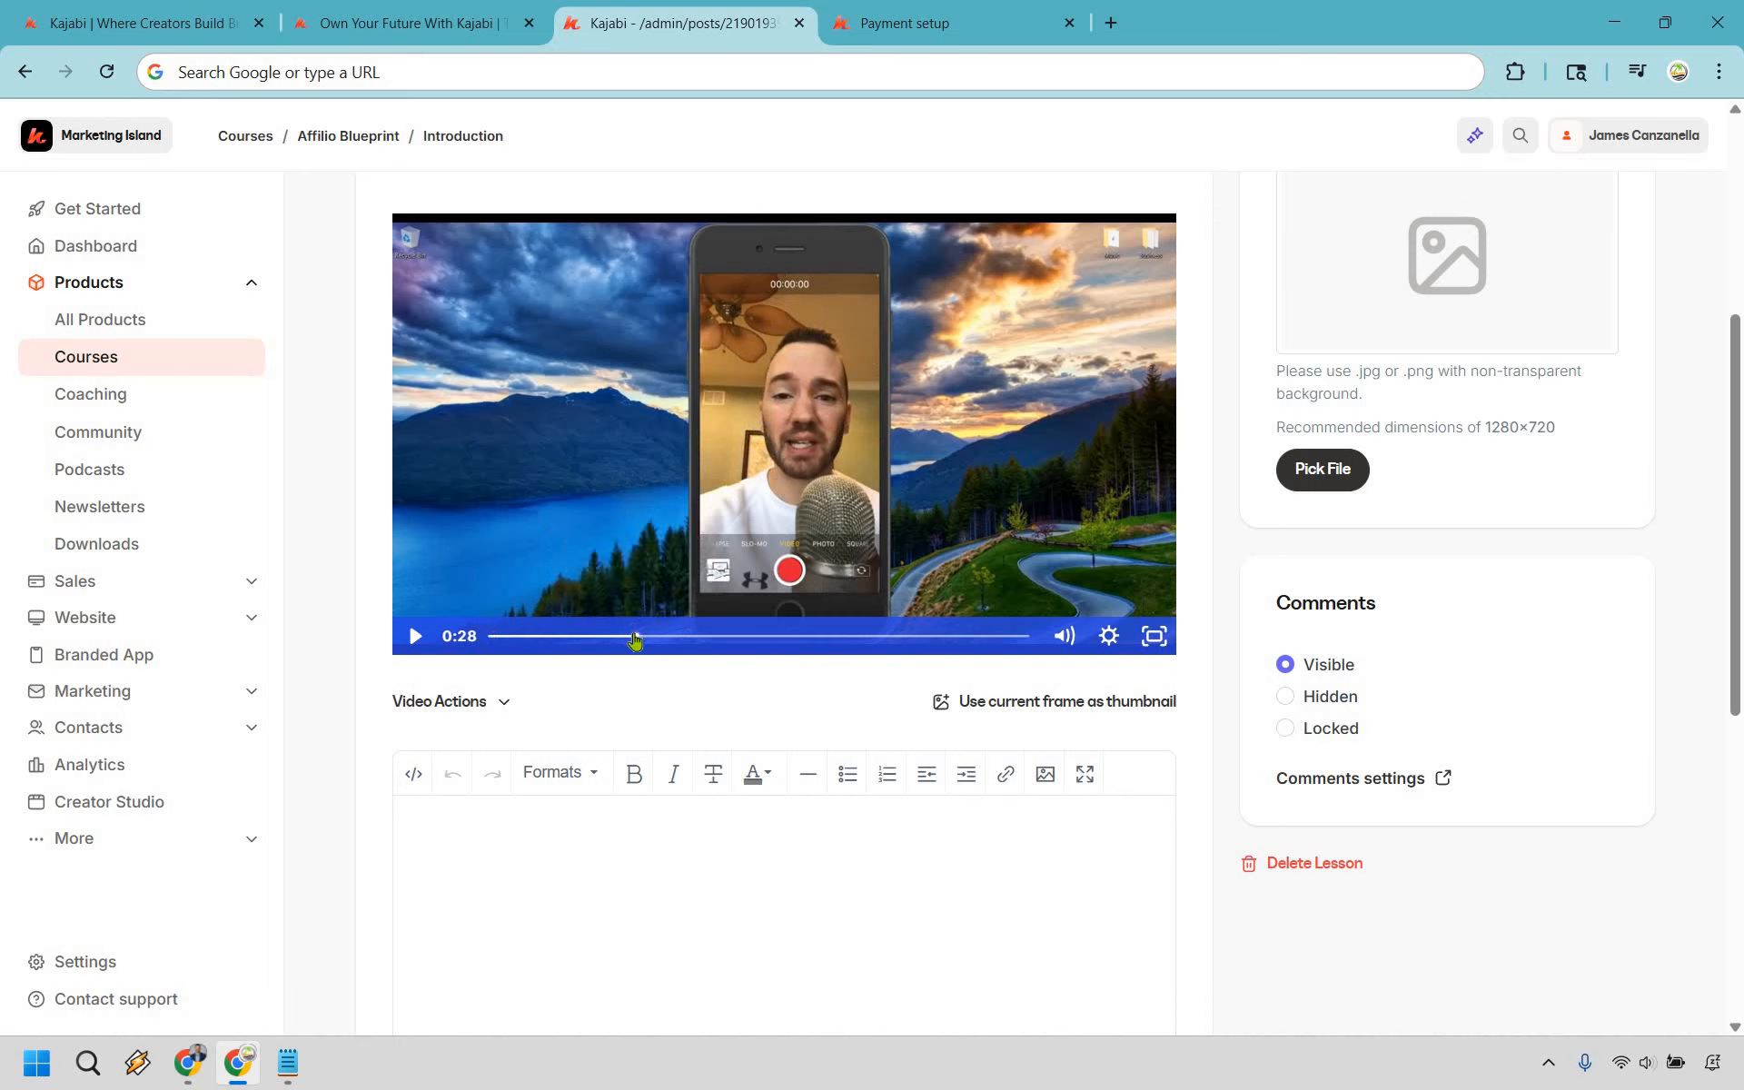
{"action": "left_click_drag", "start_coordinate": [635, 637], "coordinate": [479, 638]}
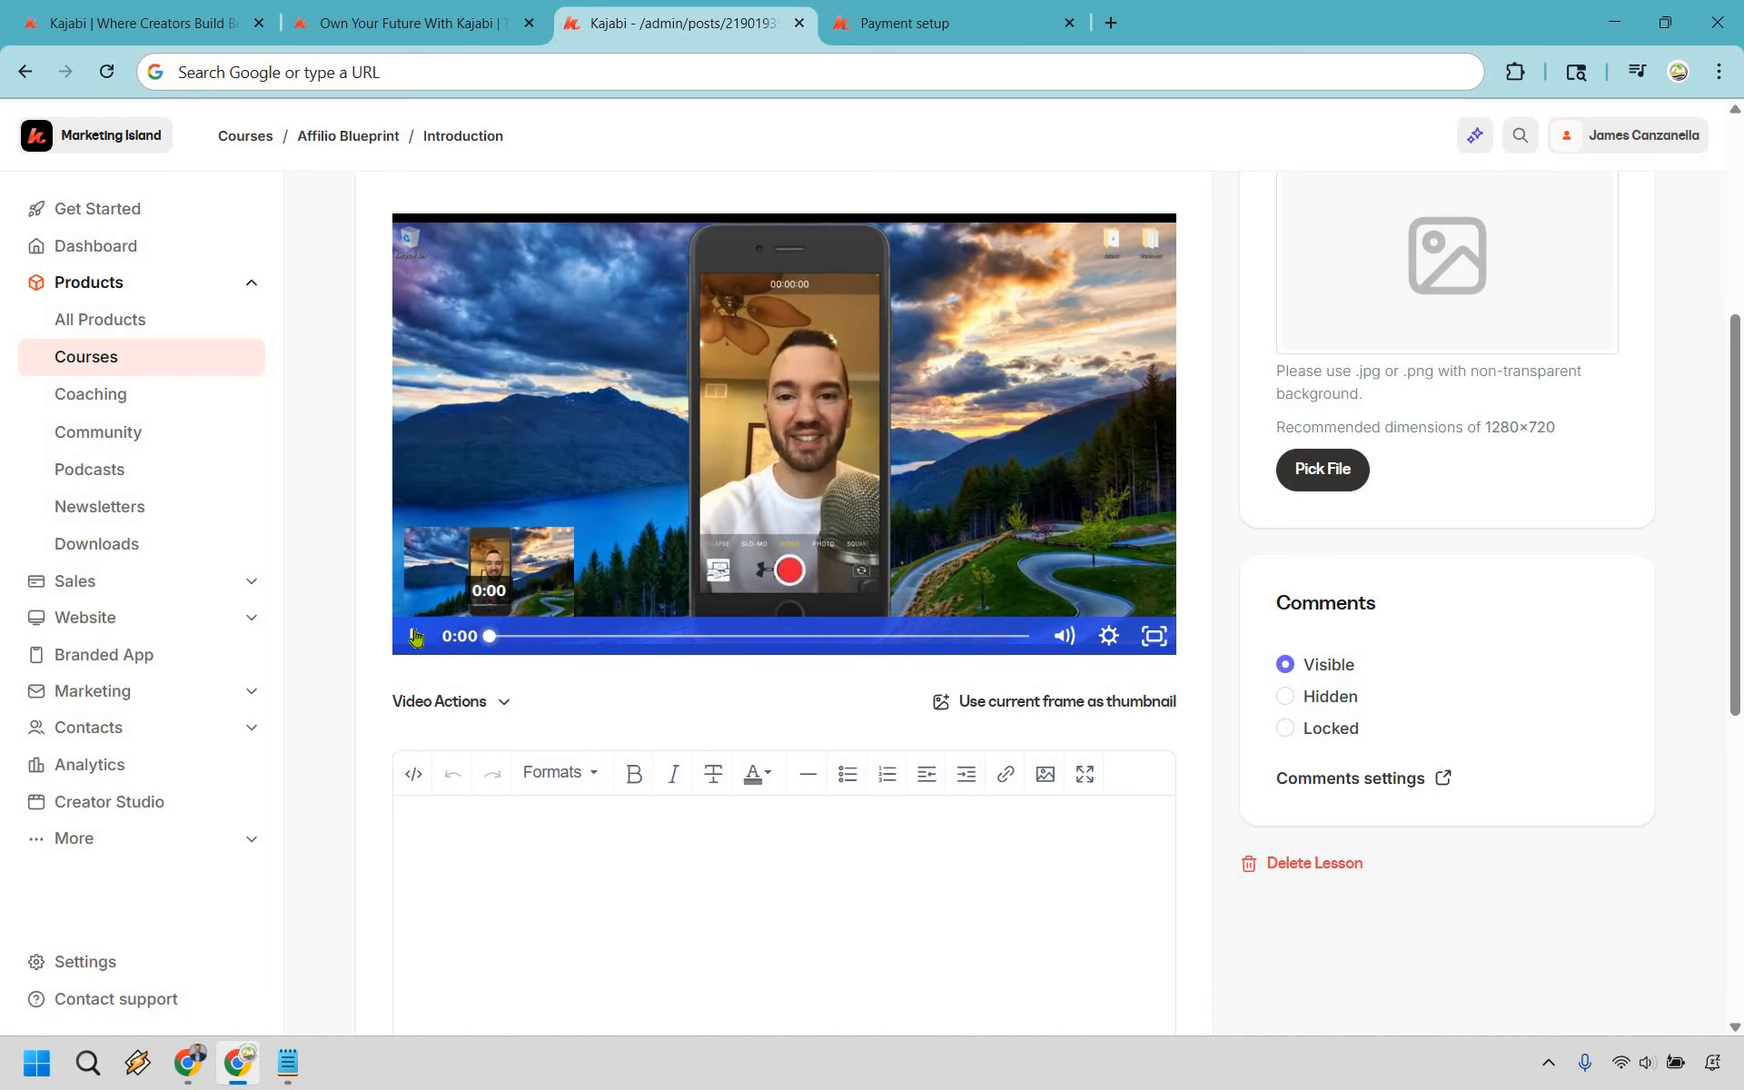
{"action": "left_click", "coordinate": [415, 636]}
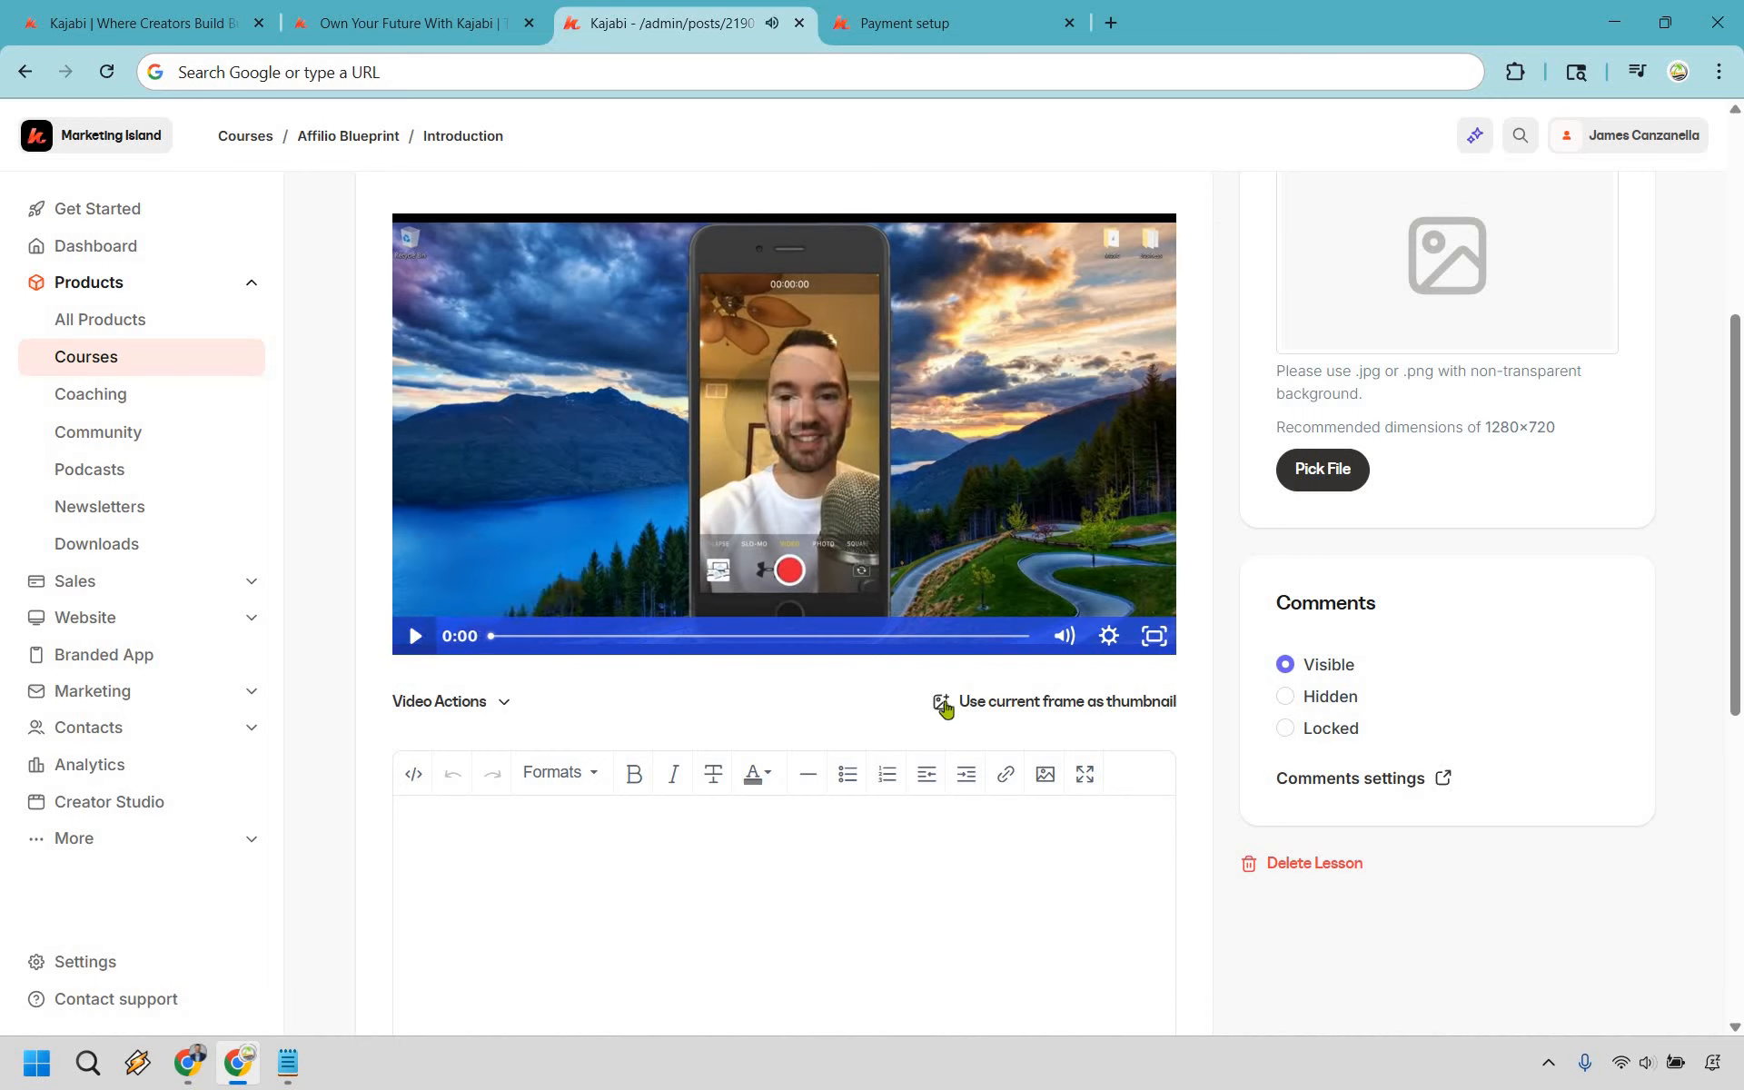
{"action": "left_click", "coordinate": [996, 708]}
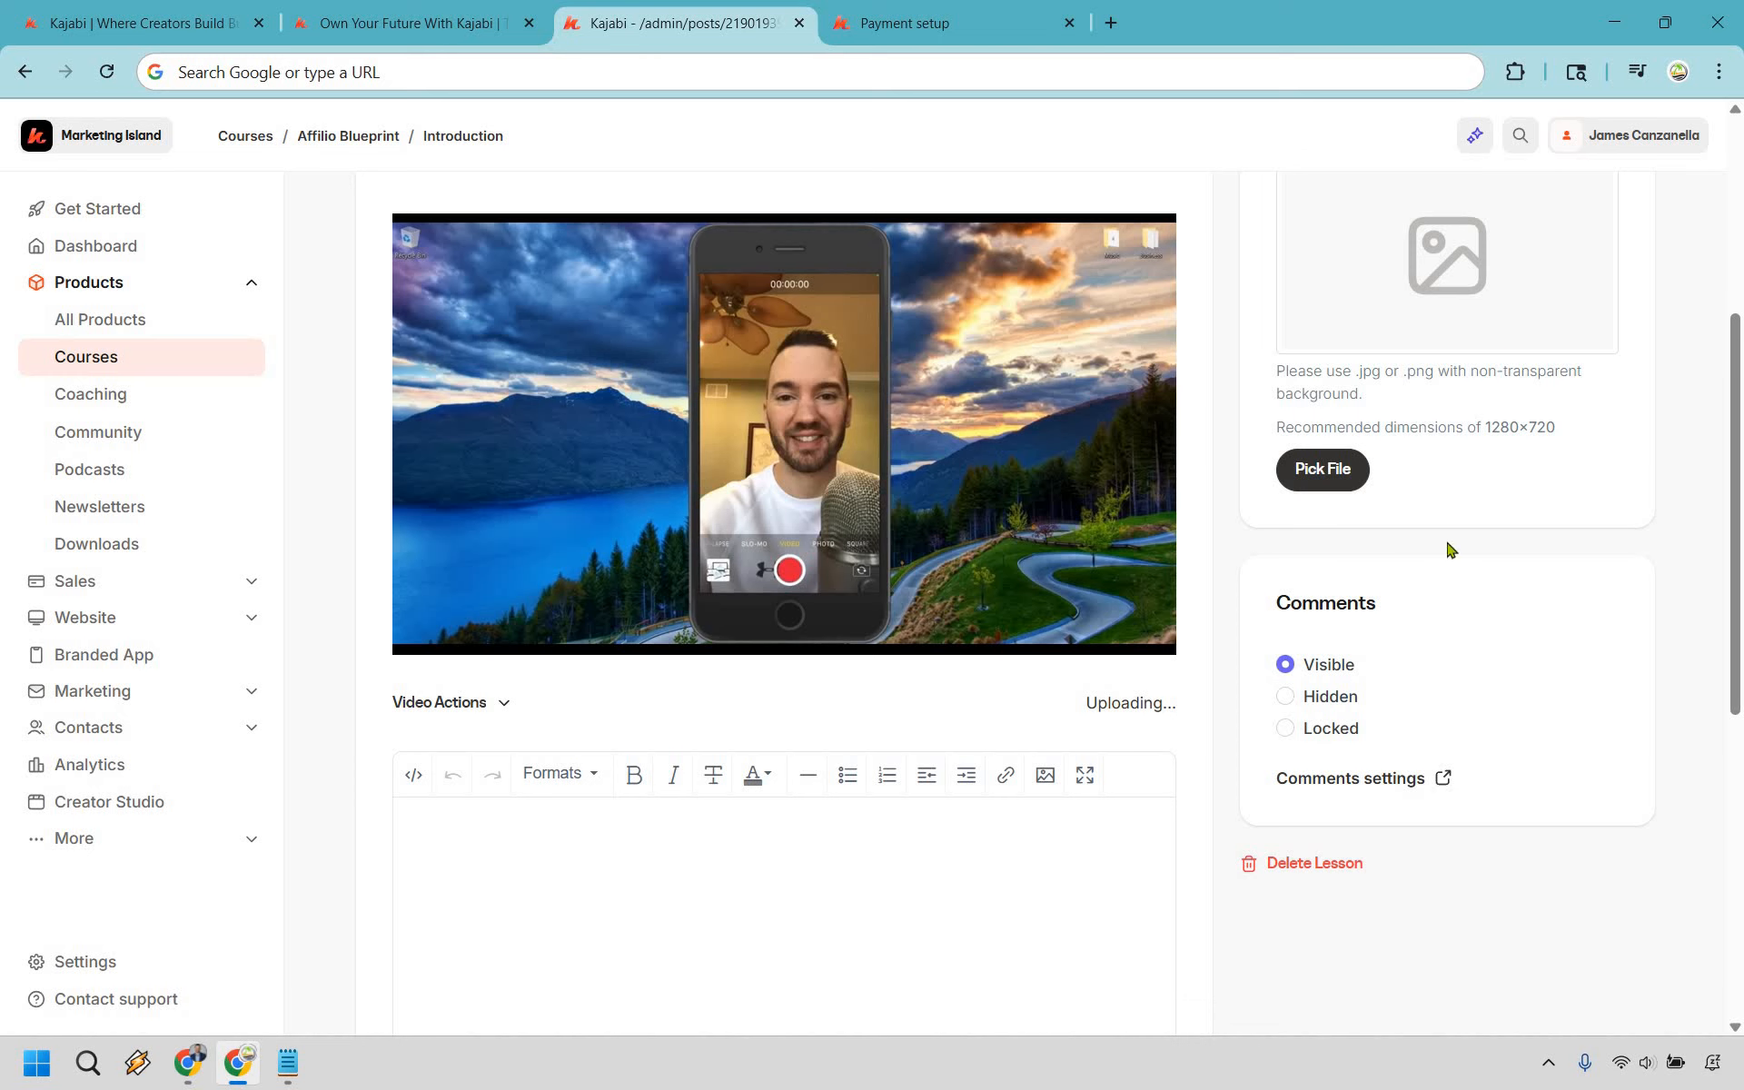
{"action": "scroll", "coordinate": [1625, 525], "scroll_direction": "up", "scroll_amount": 1}
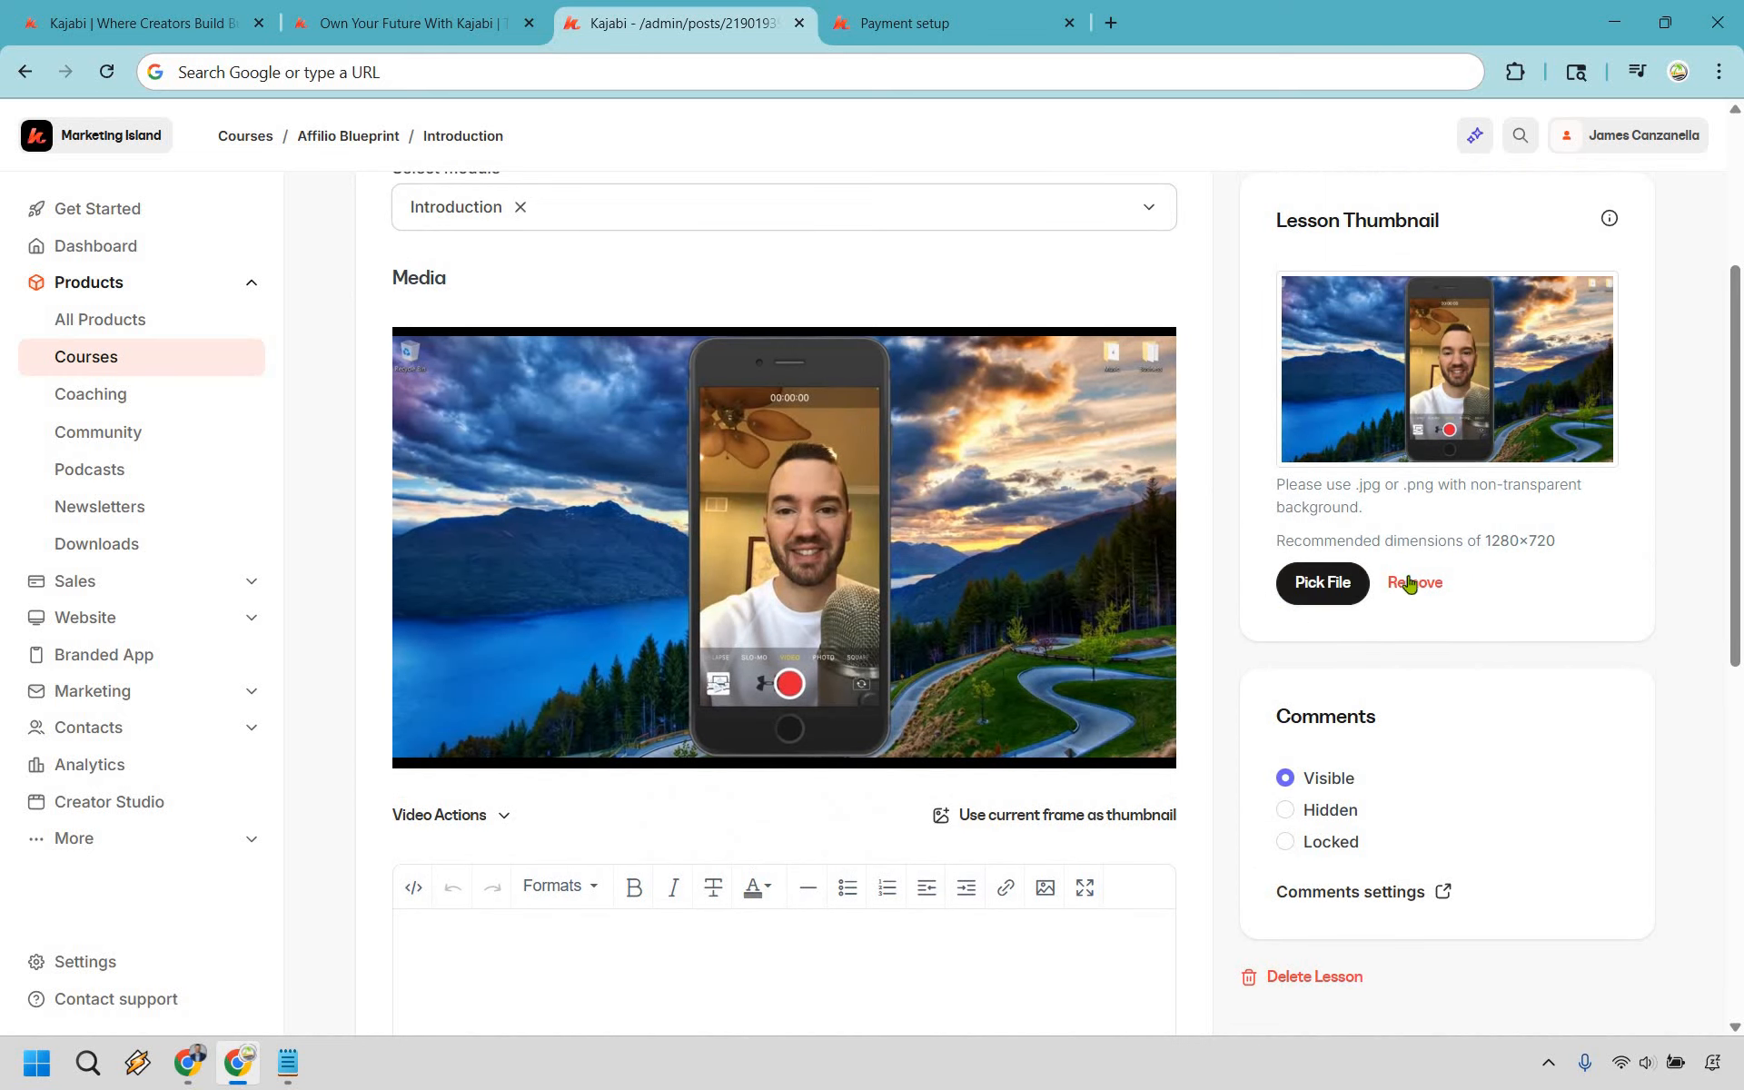
Examine the actions available for the uploaded lesson video
{"action": "scroll", "coordinate": [470, 720], "scroll_direction": "down", "scroll_amount": 1}
{"action": "left_click", "coordinate": [463, 702]}
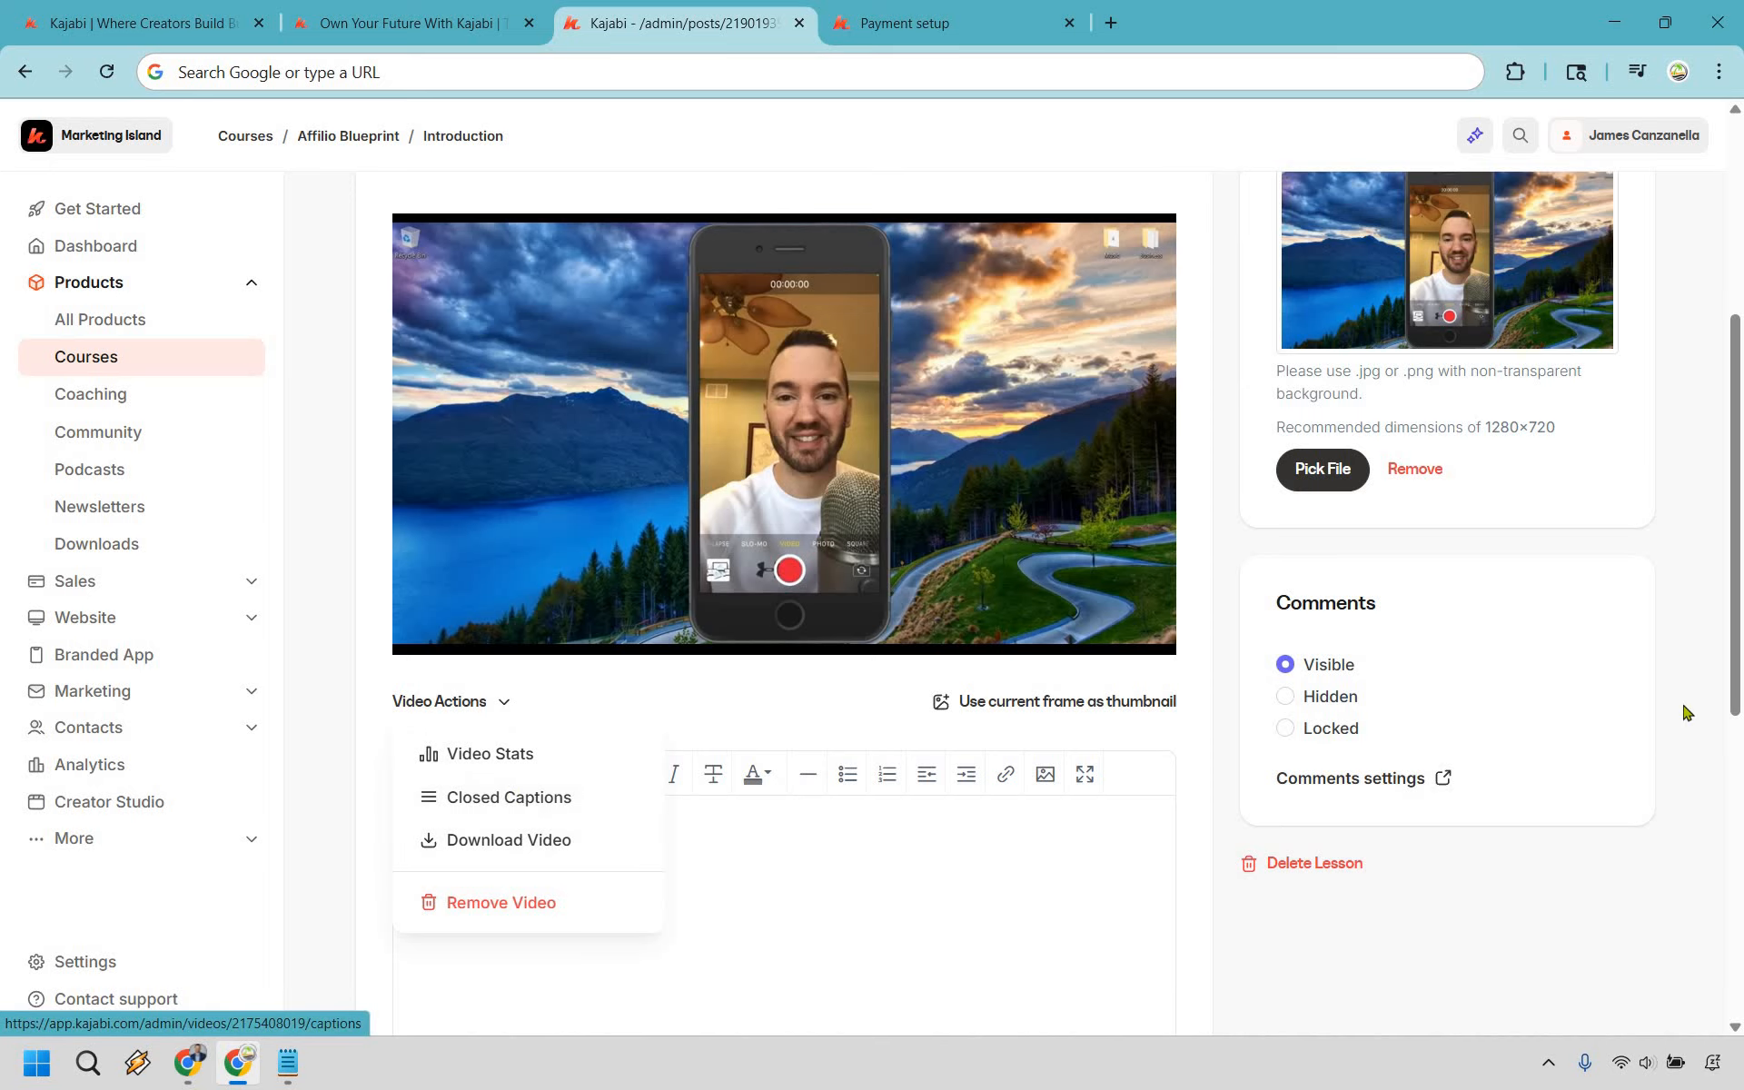
{"action": "left_click", "coordinate": [1717, 652]}
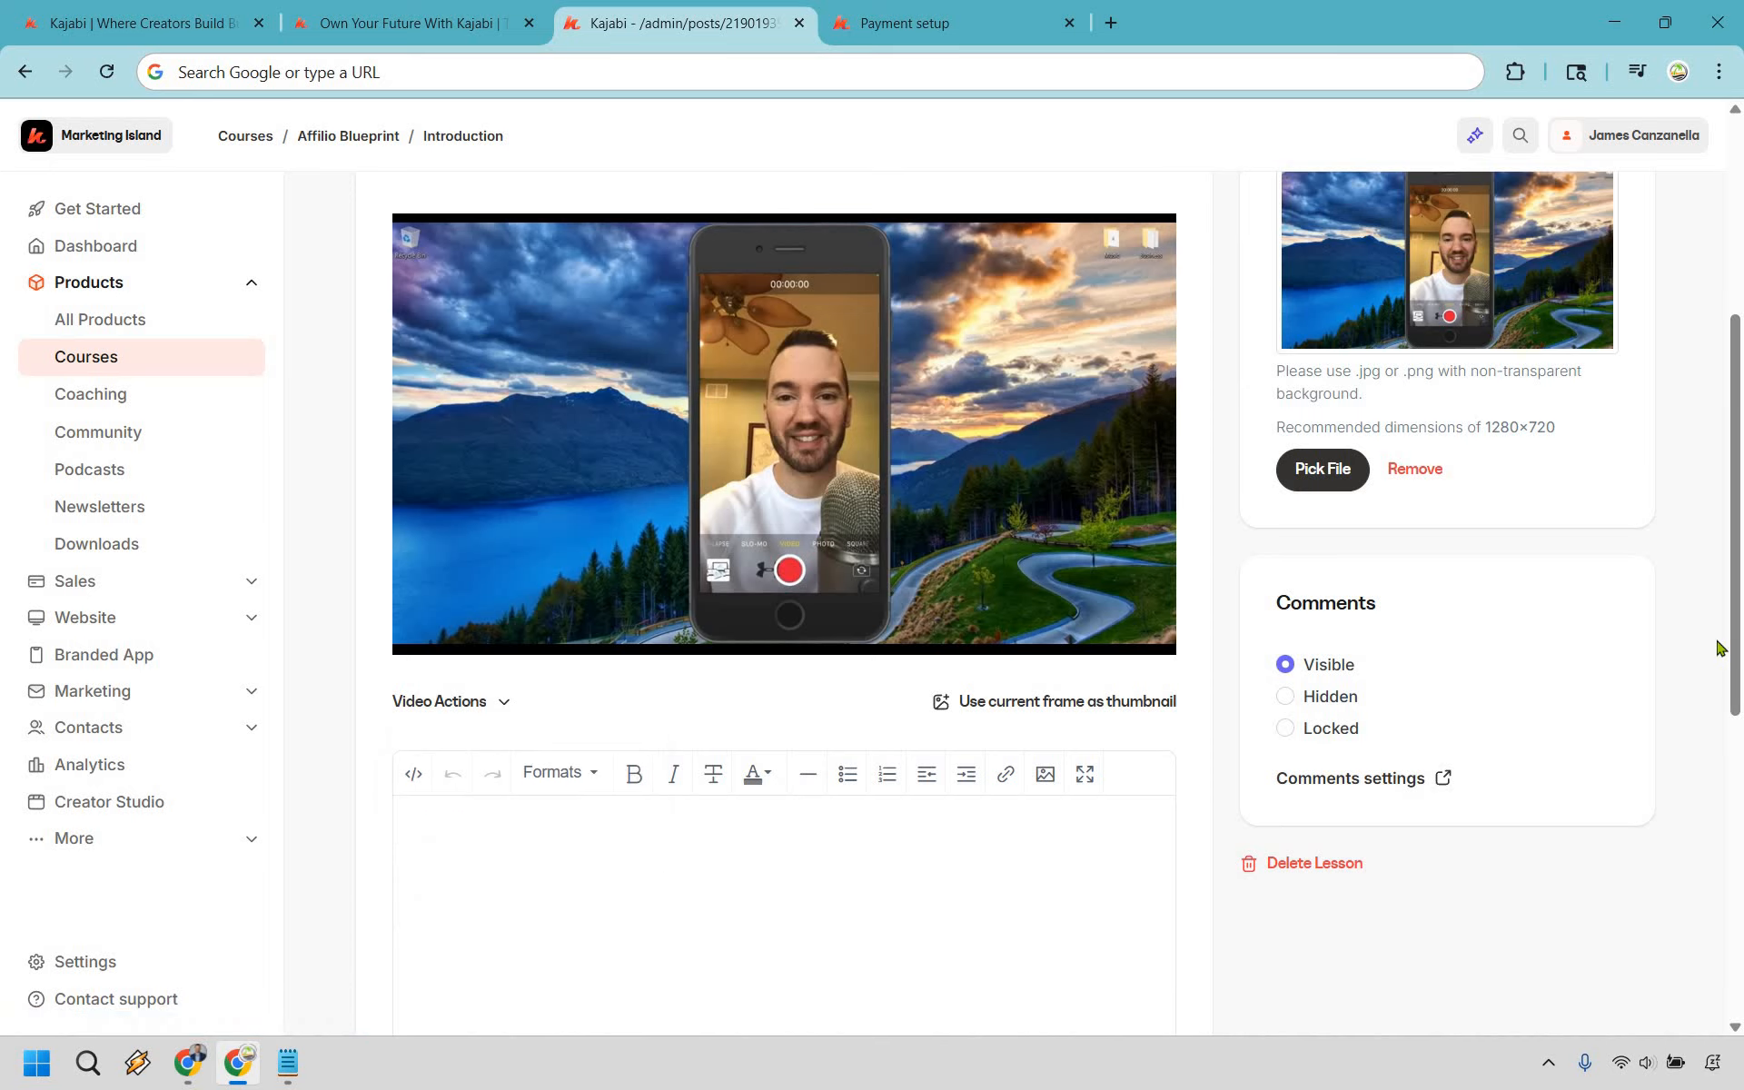
Save the Introduction lesson and return to the Affilio Blueprint course outline
{"action": "scroll", "coordinate": [1719, 648], "scroll_direction": "up", "scroll_amount": 5}
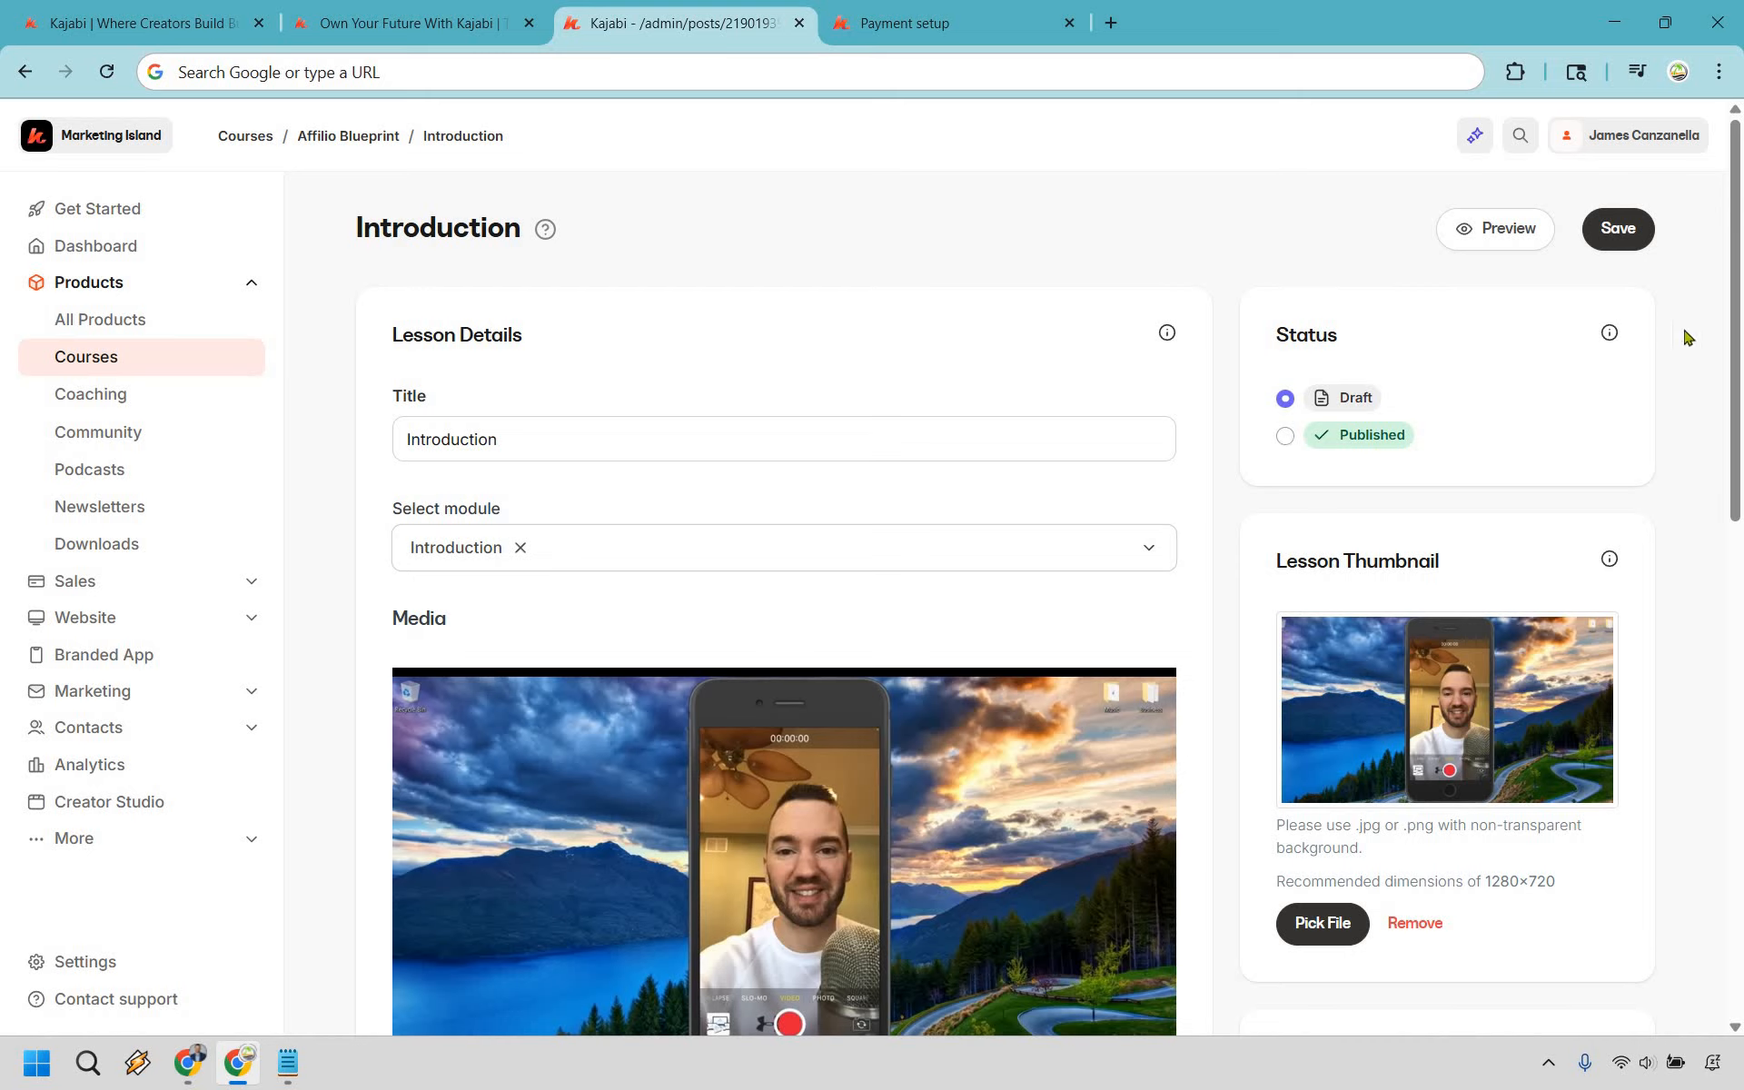
{"action": "left_click", "coordinate": [1634, 239]}
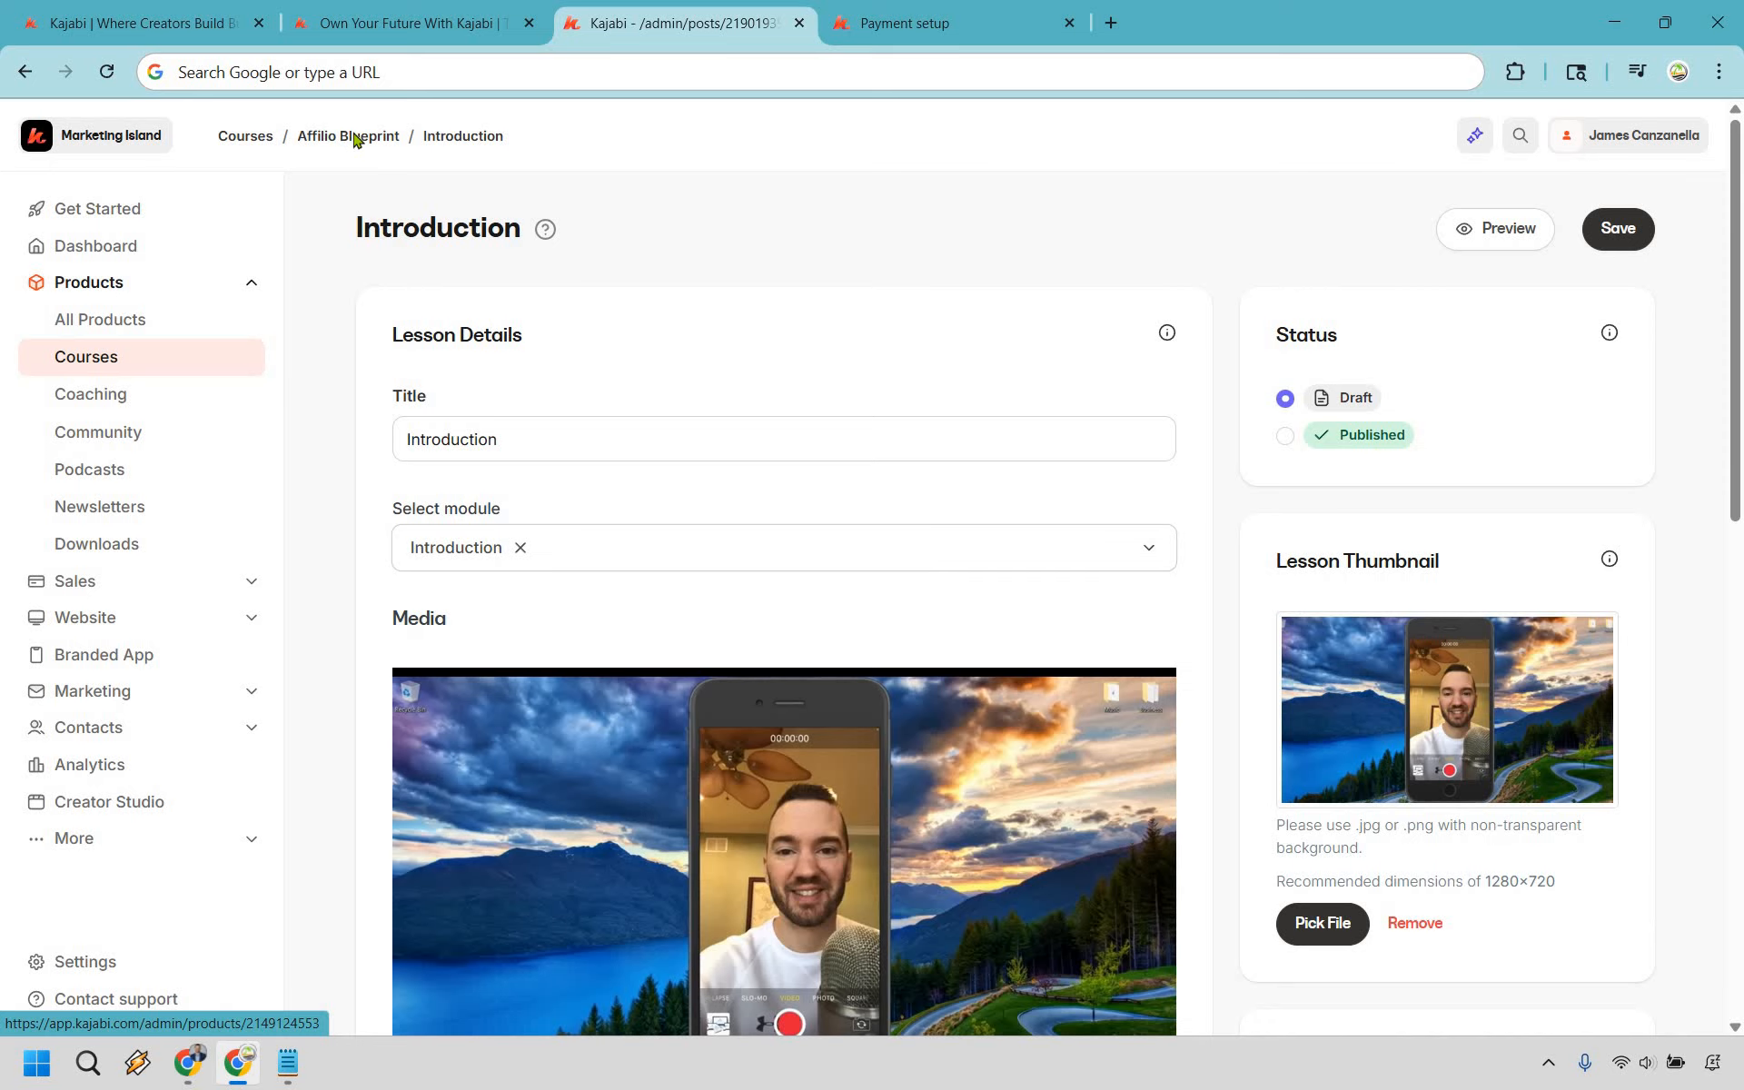
{"action": "left_click", "coordinate": [354, 138]}
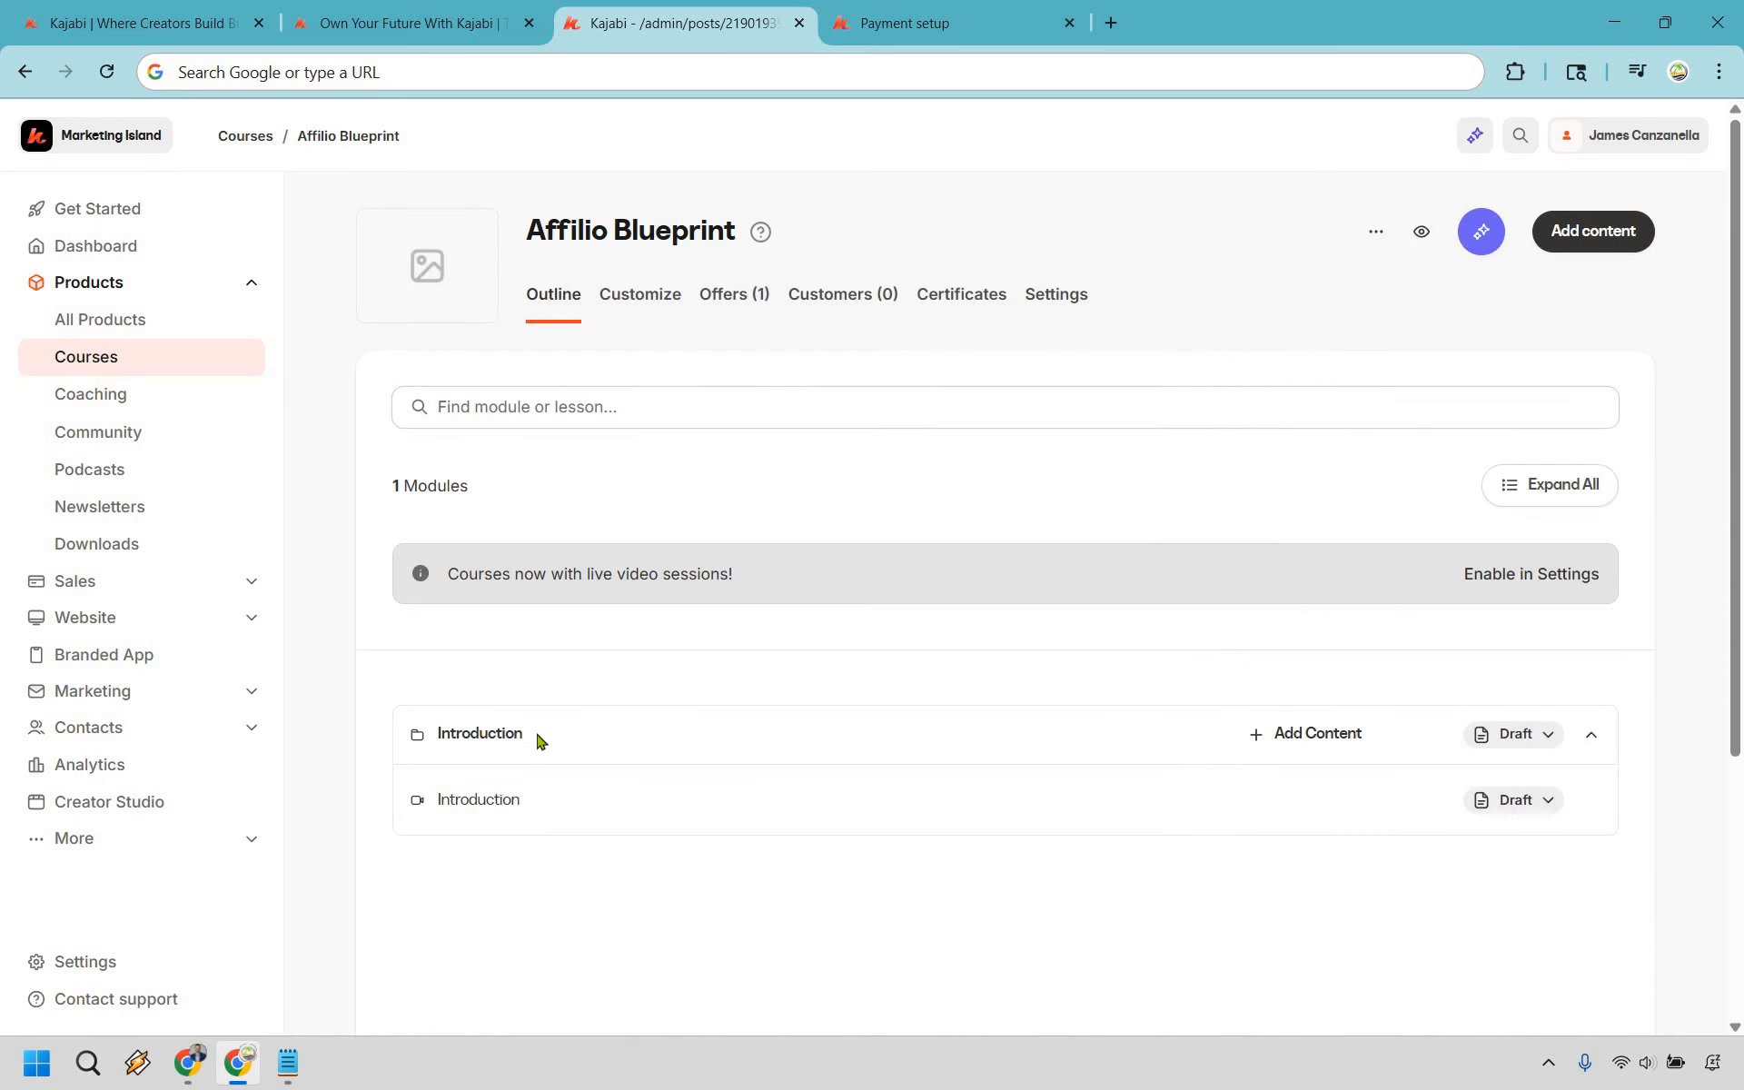
Create a lesson titled "The Blueprint Explained" in the Introduction module
{"action": "left_click", "coordinate": [1616, 233]}
{"action": "left_click", "coordinate": [1485, 381]}
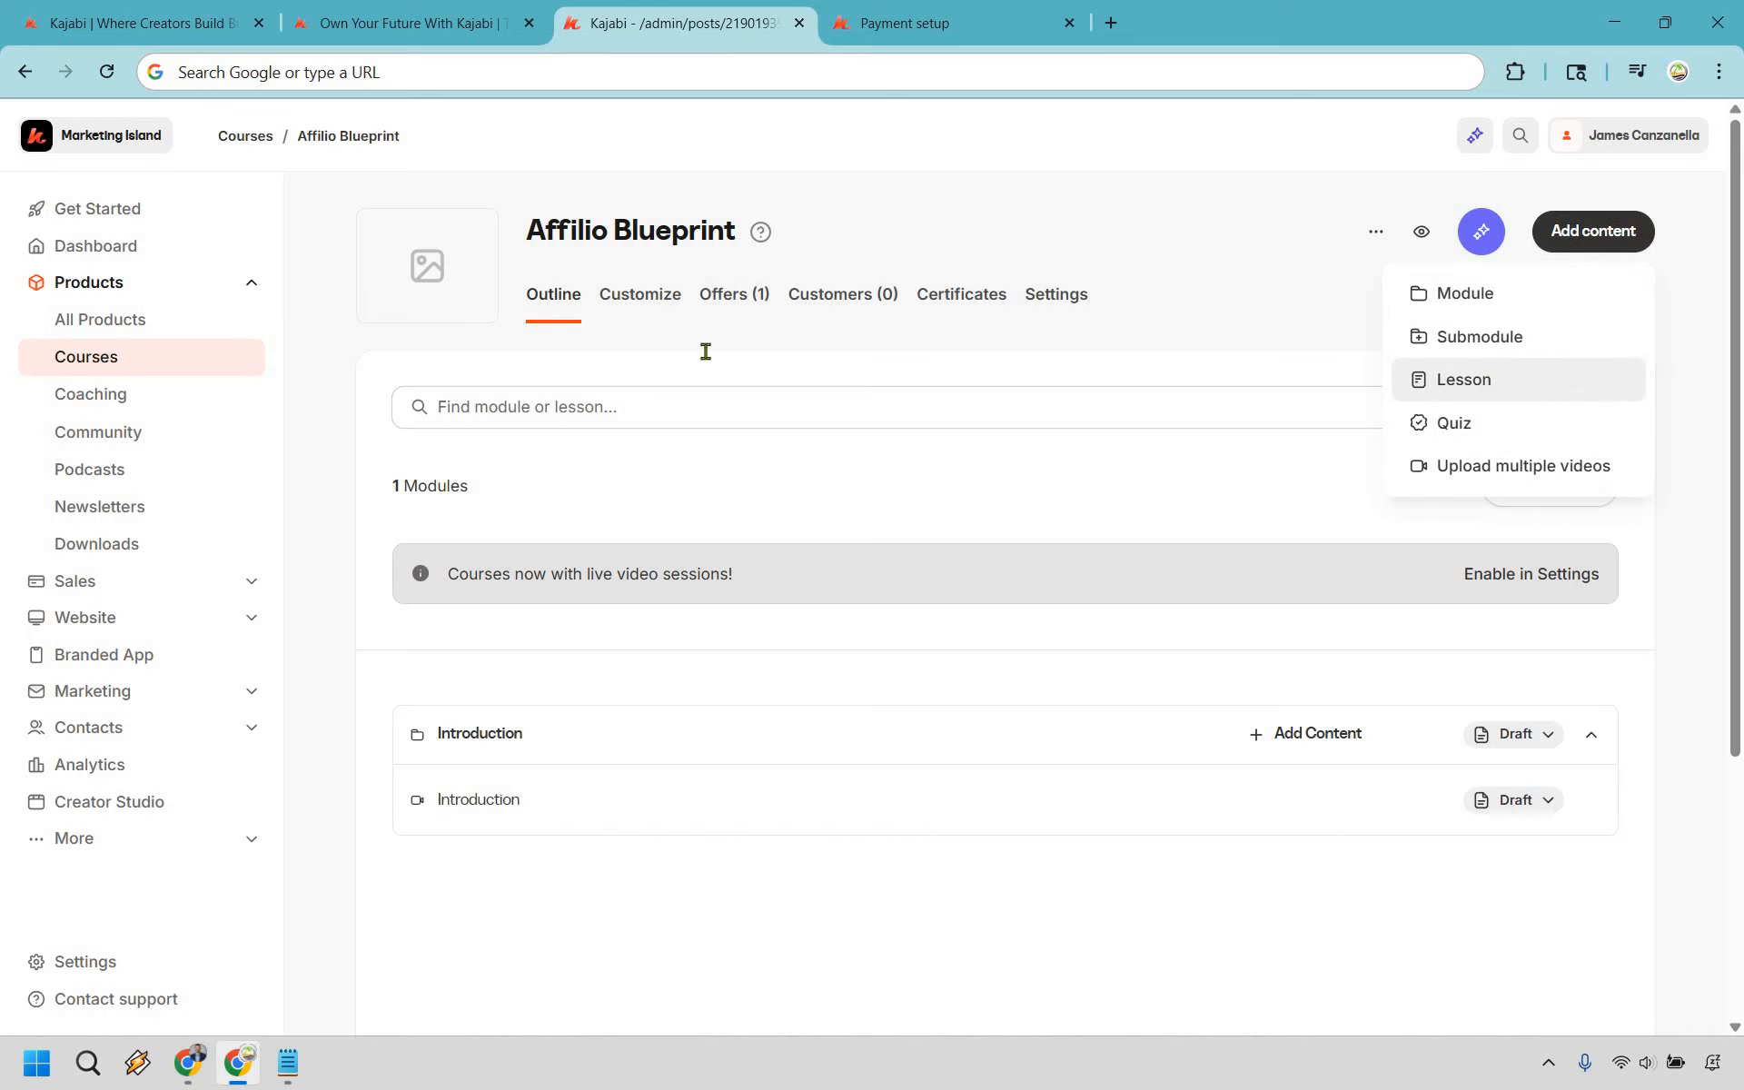
{"action": "left_click", "coordinate": [700, 339]}
{"action": "type", "text": "The Blueprint Explained"}
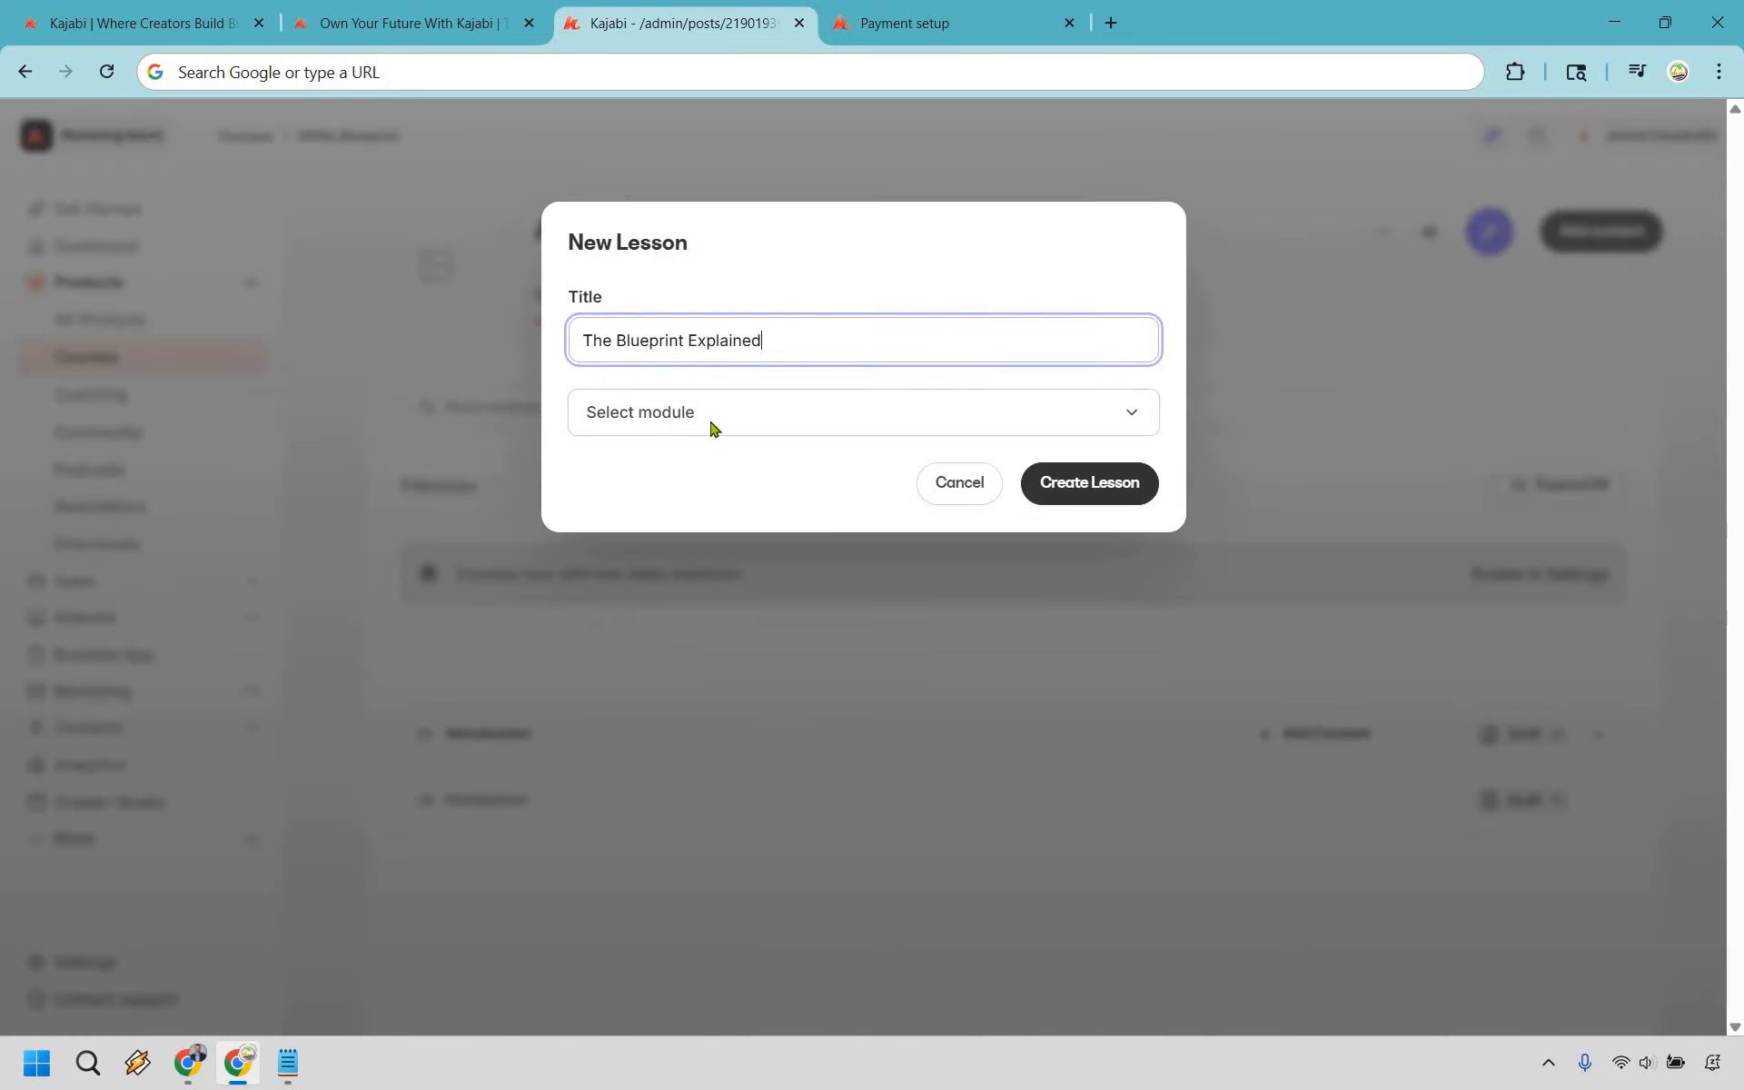
{"action": "left_click", "coordinate": [699, 416]}
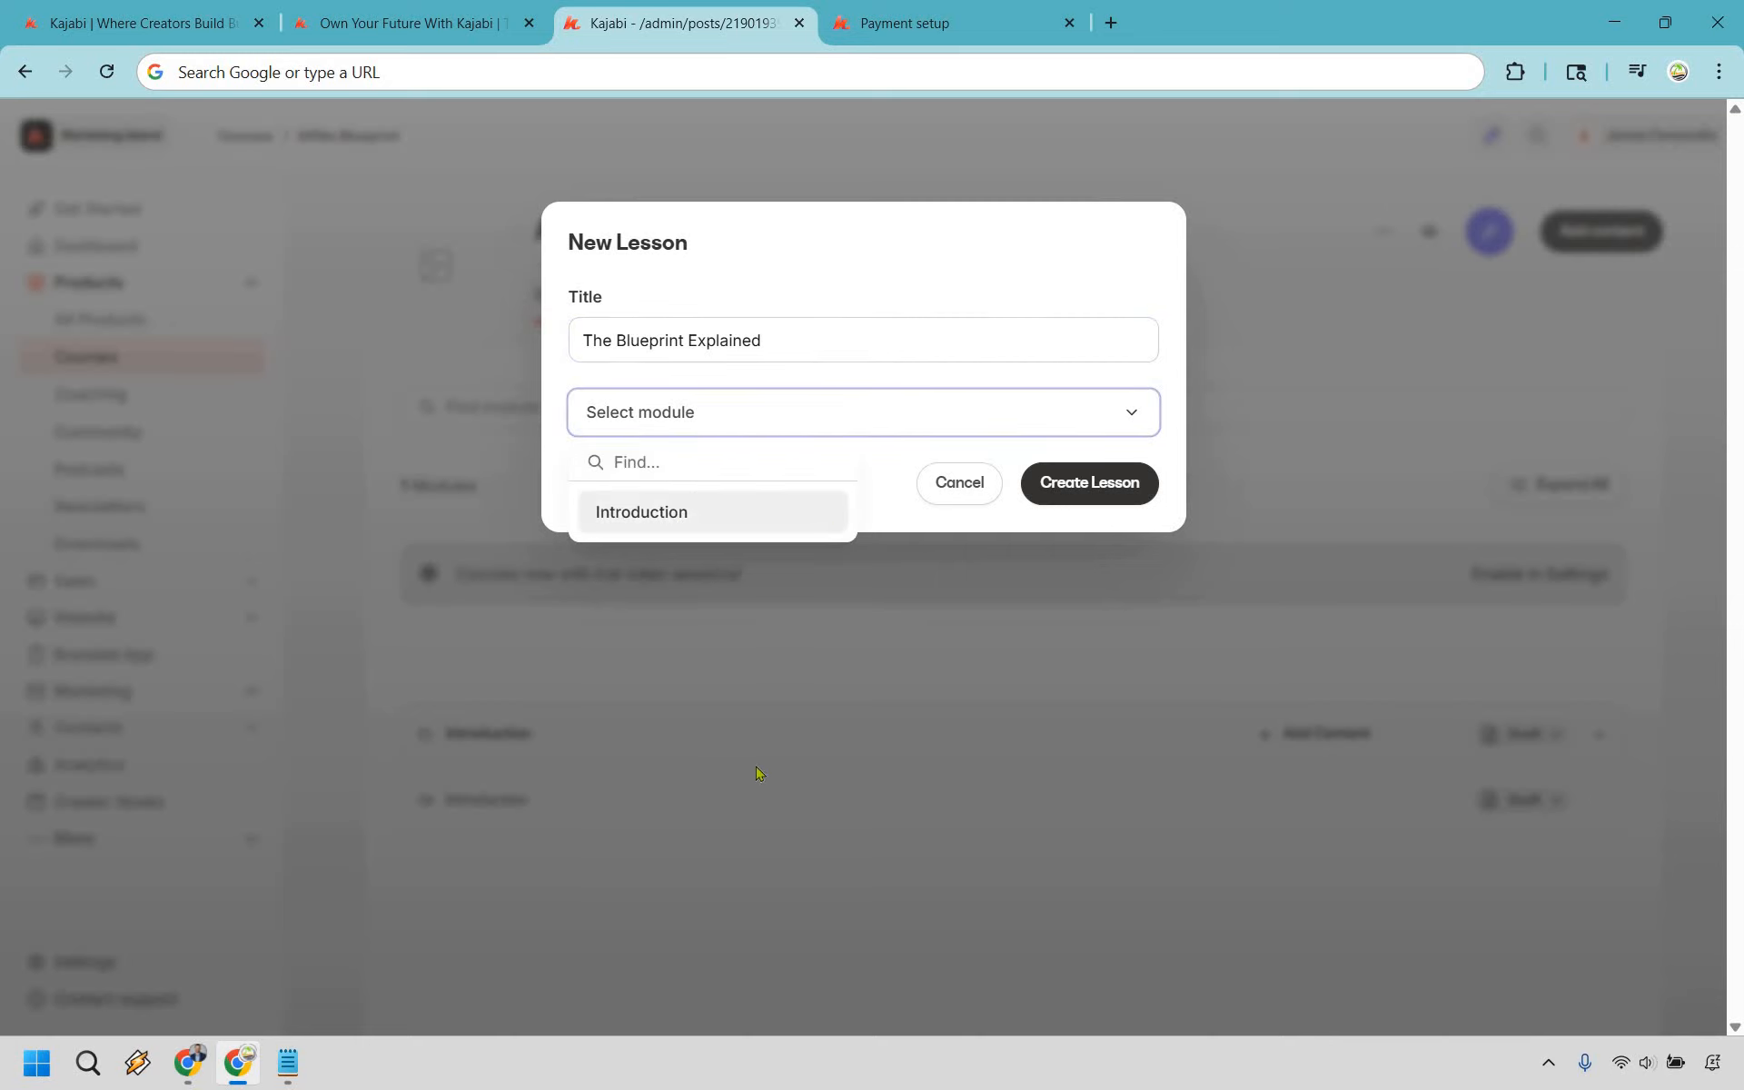
{"action": "key", "text": "Return"}
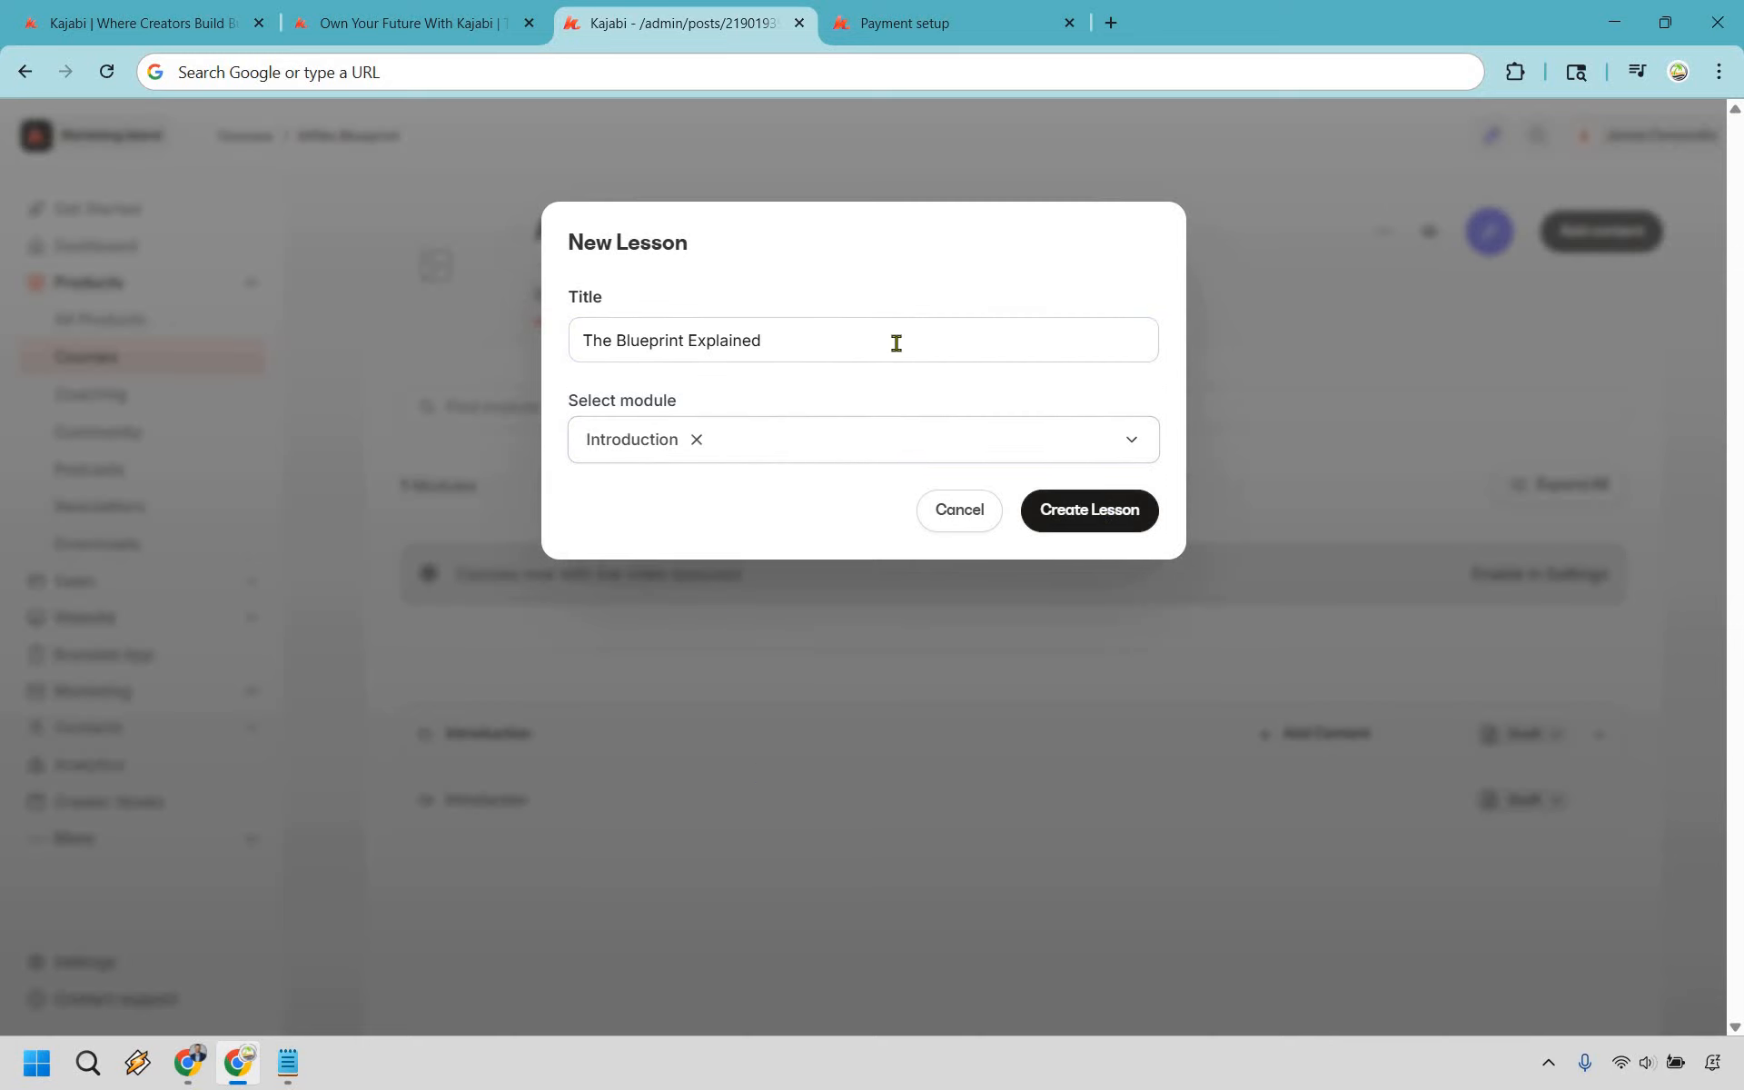
{"action": "left_click", "coordinate": [1089, 509]}
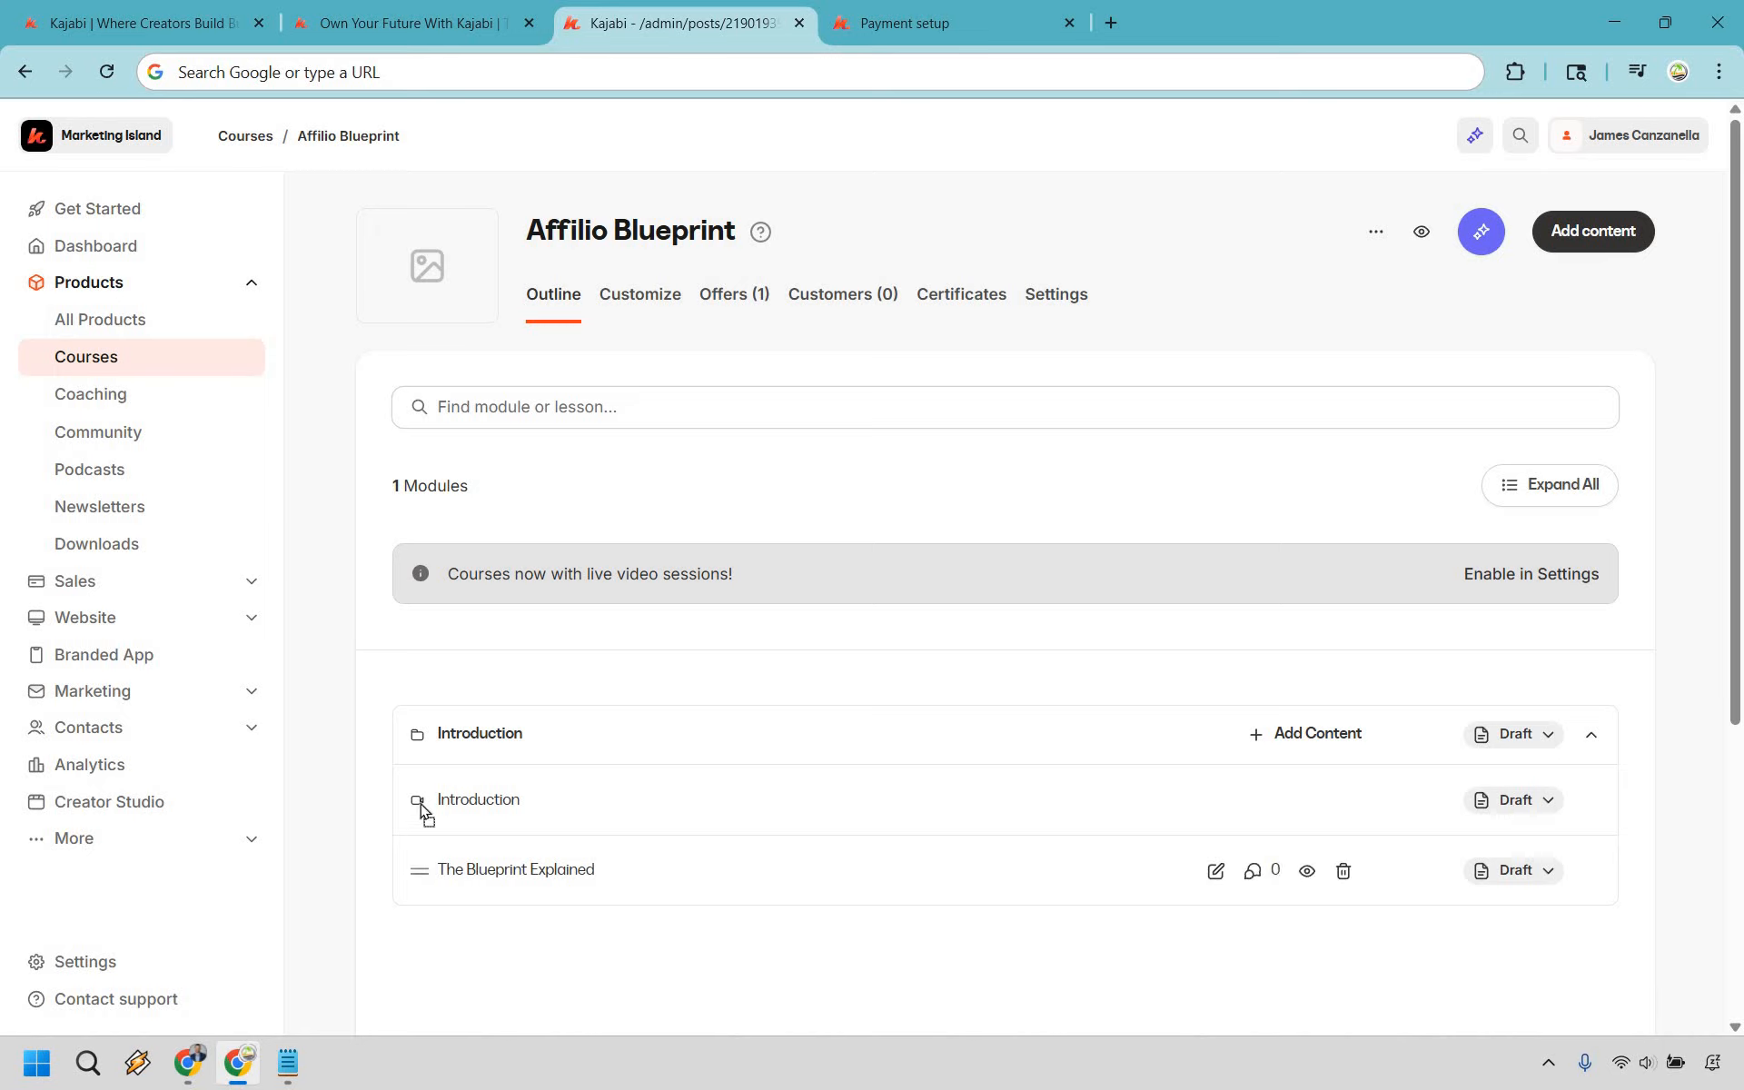
Open The Blueprint Explained lesson, upload a video from the device as its media, and save the lesson
{"action": "left_click_drag", "start_coordinate": [419, 869], "coordinate": [563, 890]}
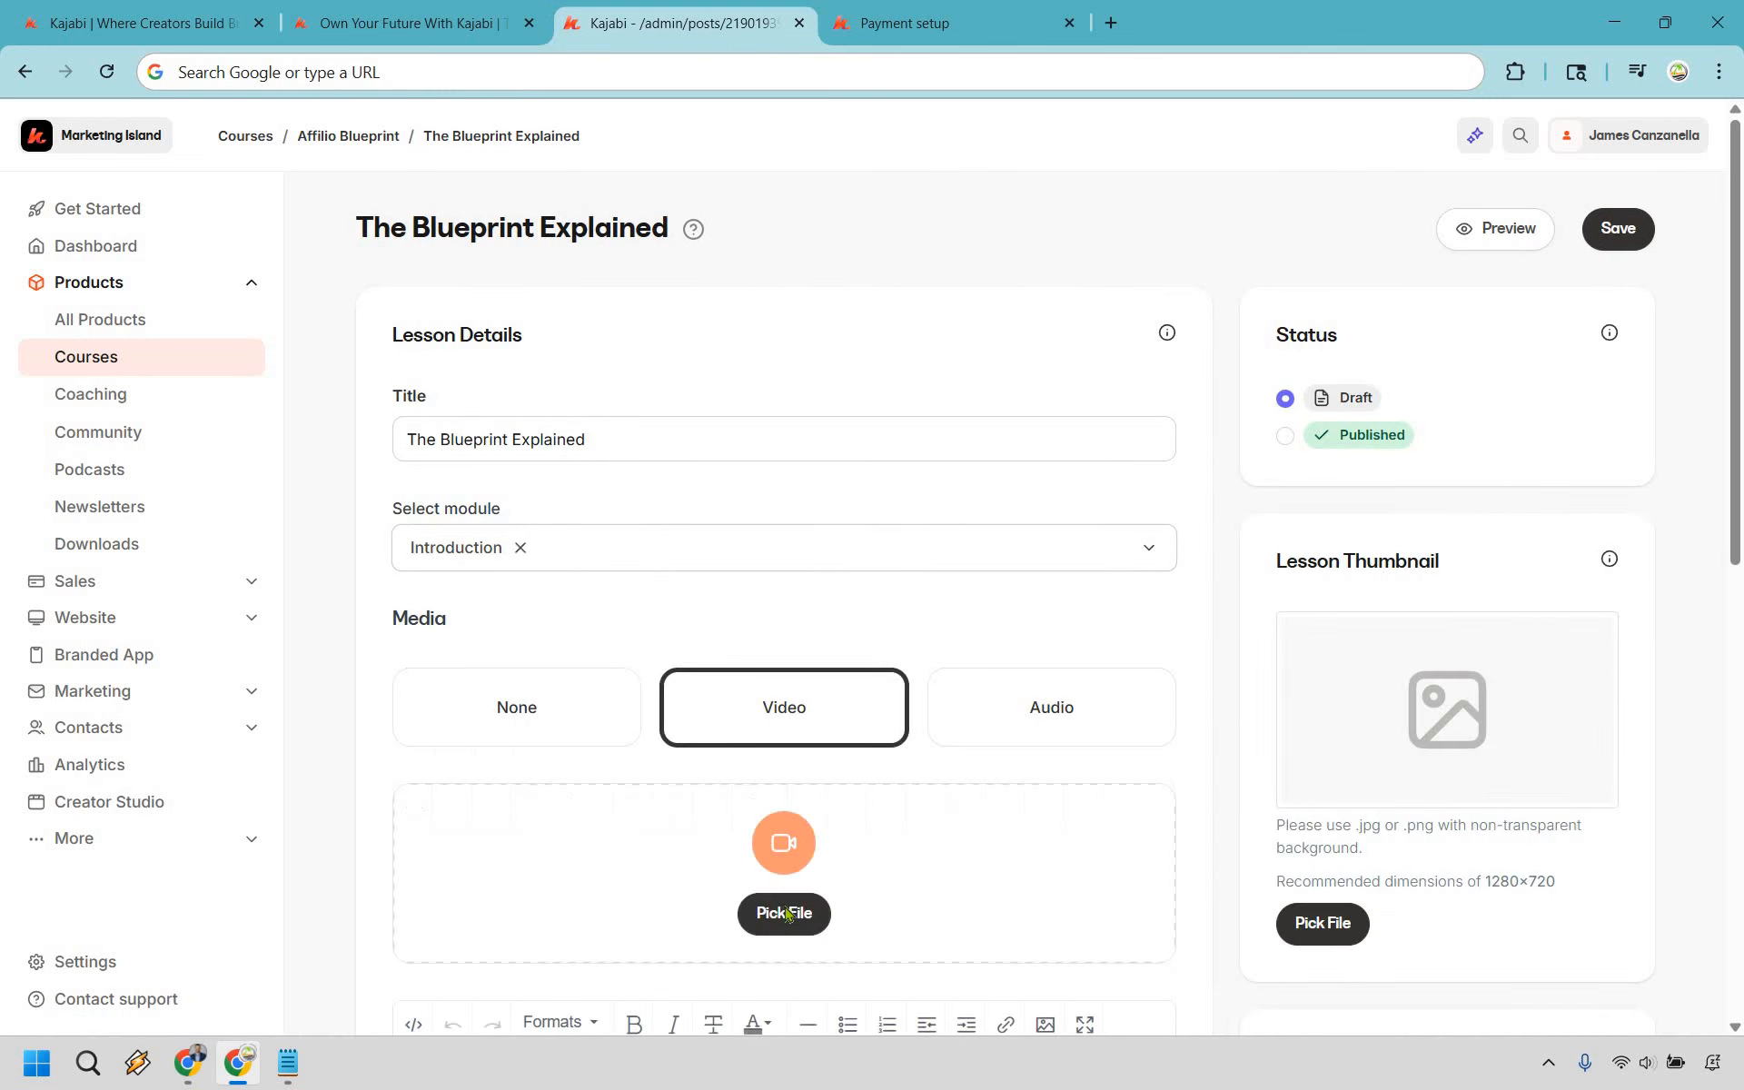
{"action": "left_click", "coordinate": [786, 914]}
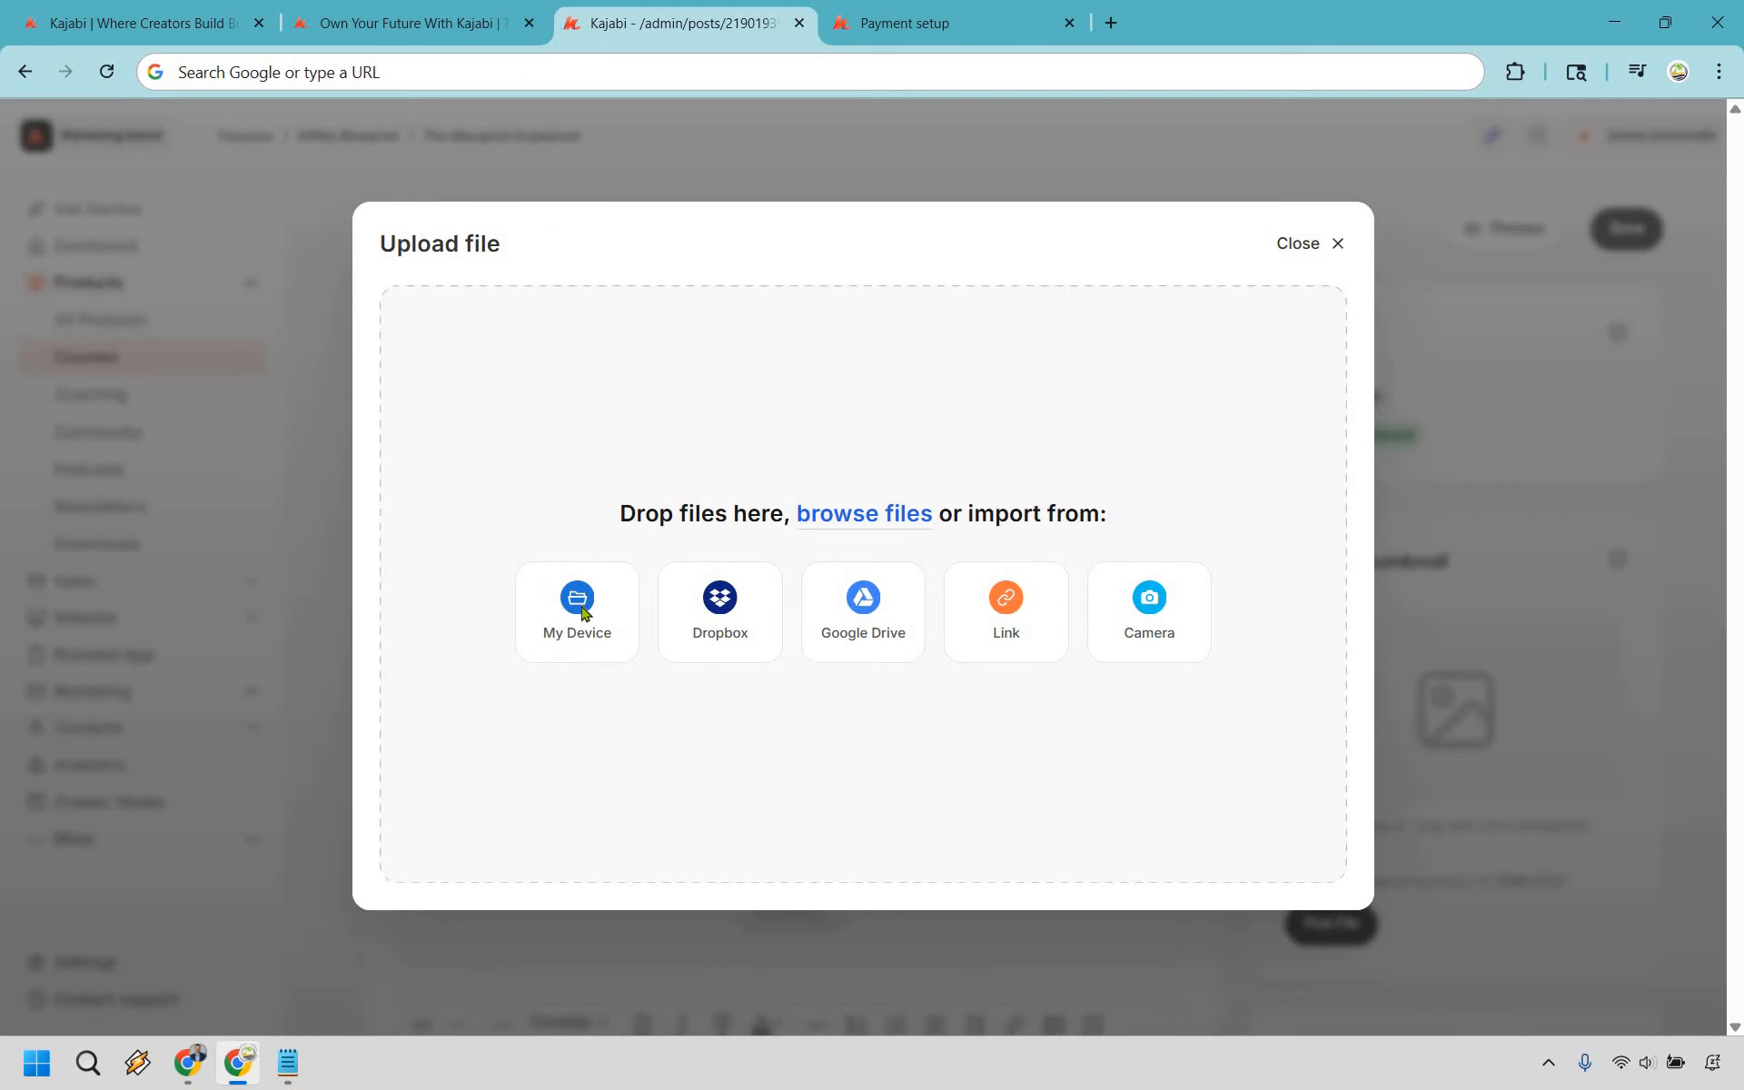
{"action": "left_click", "coordinate": [577, 604]}
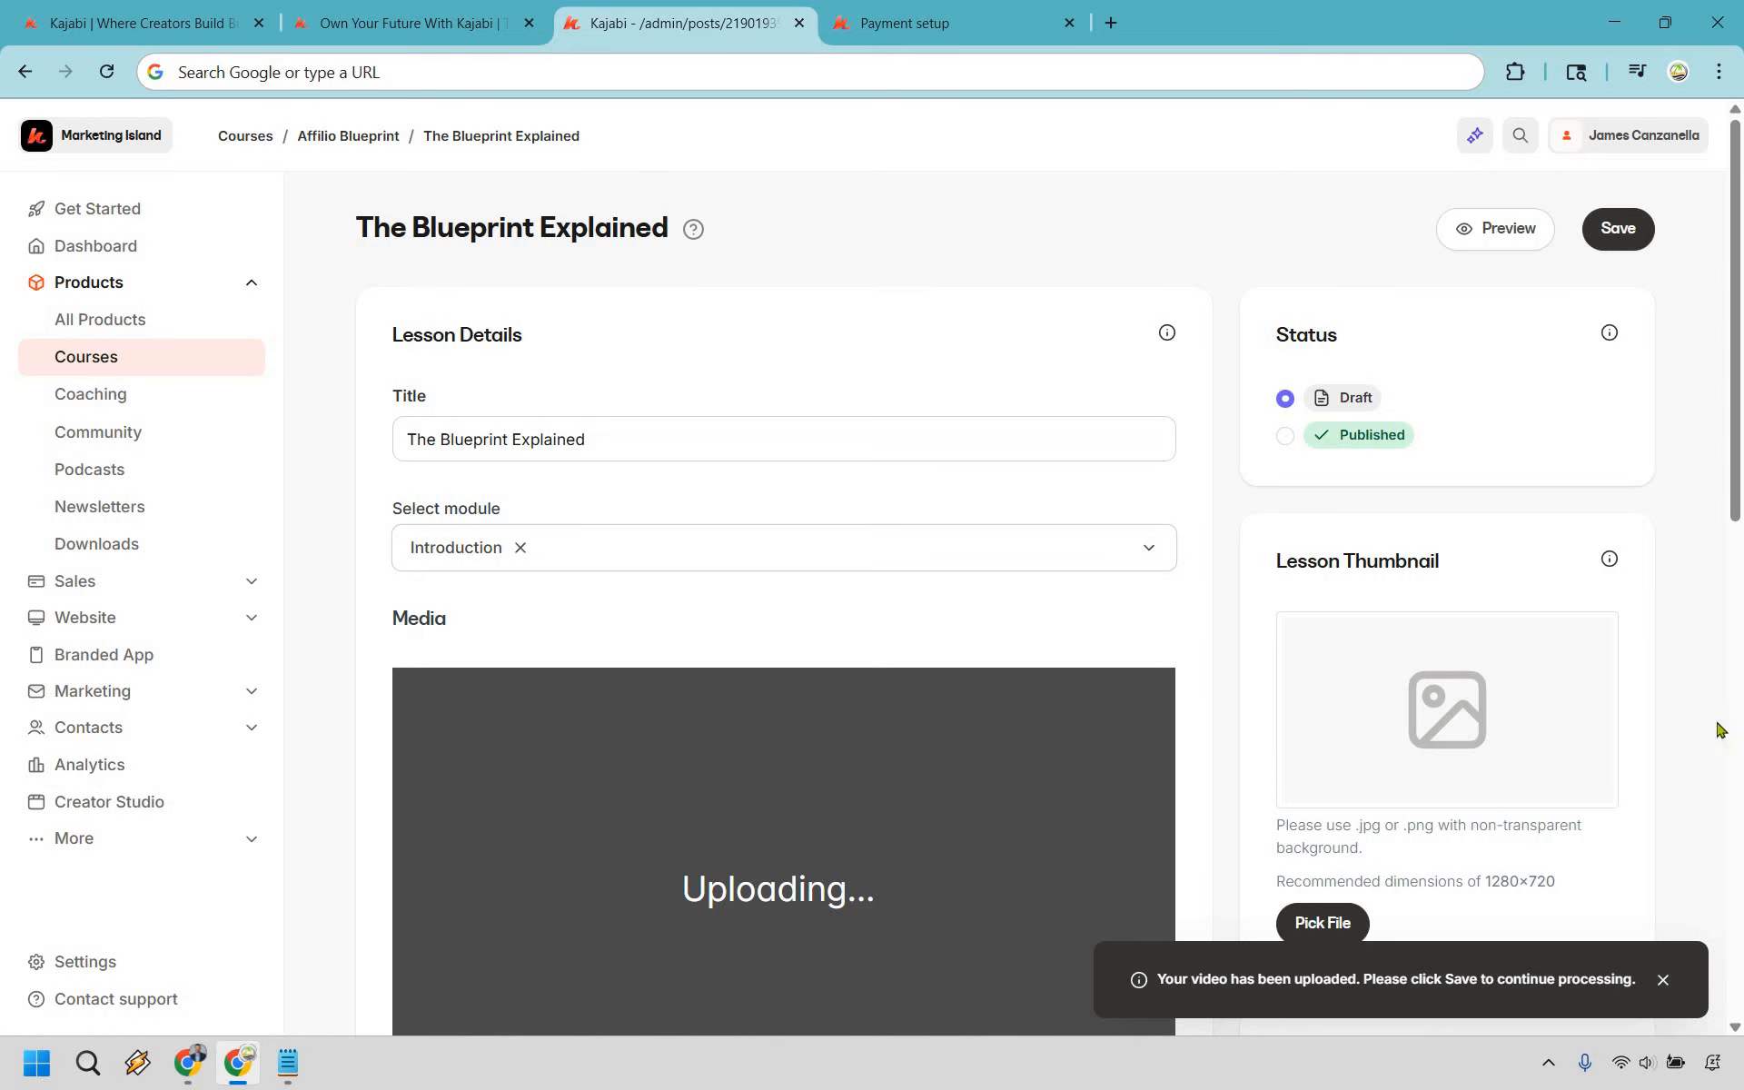
{"action": "left_click", "coordinate": [1625, 232]}
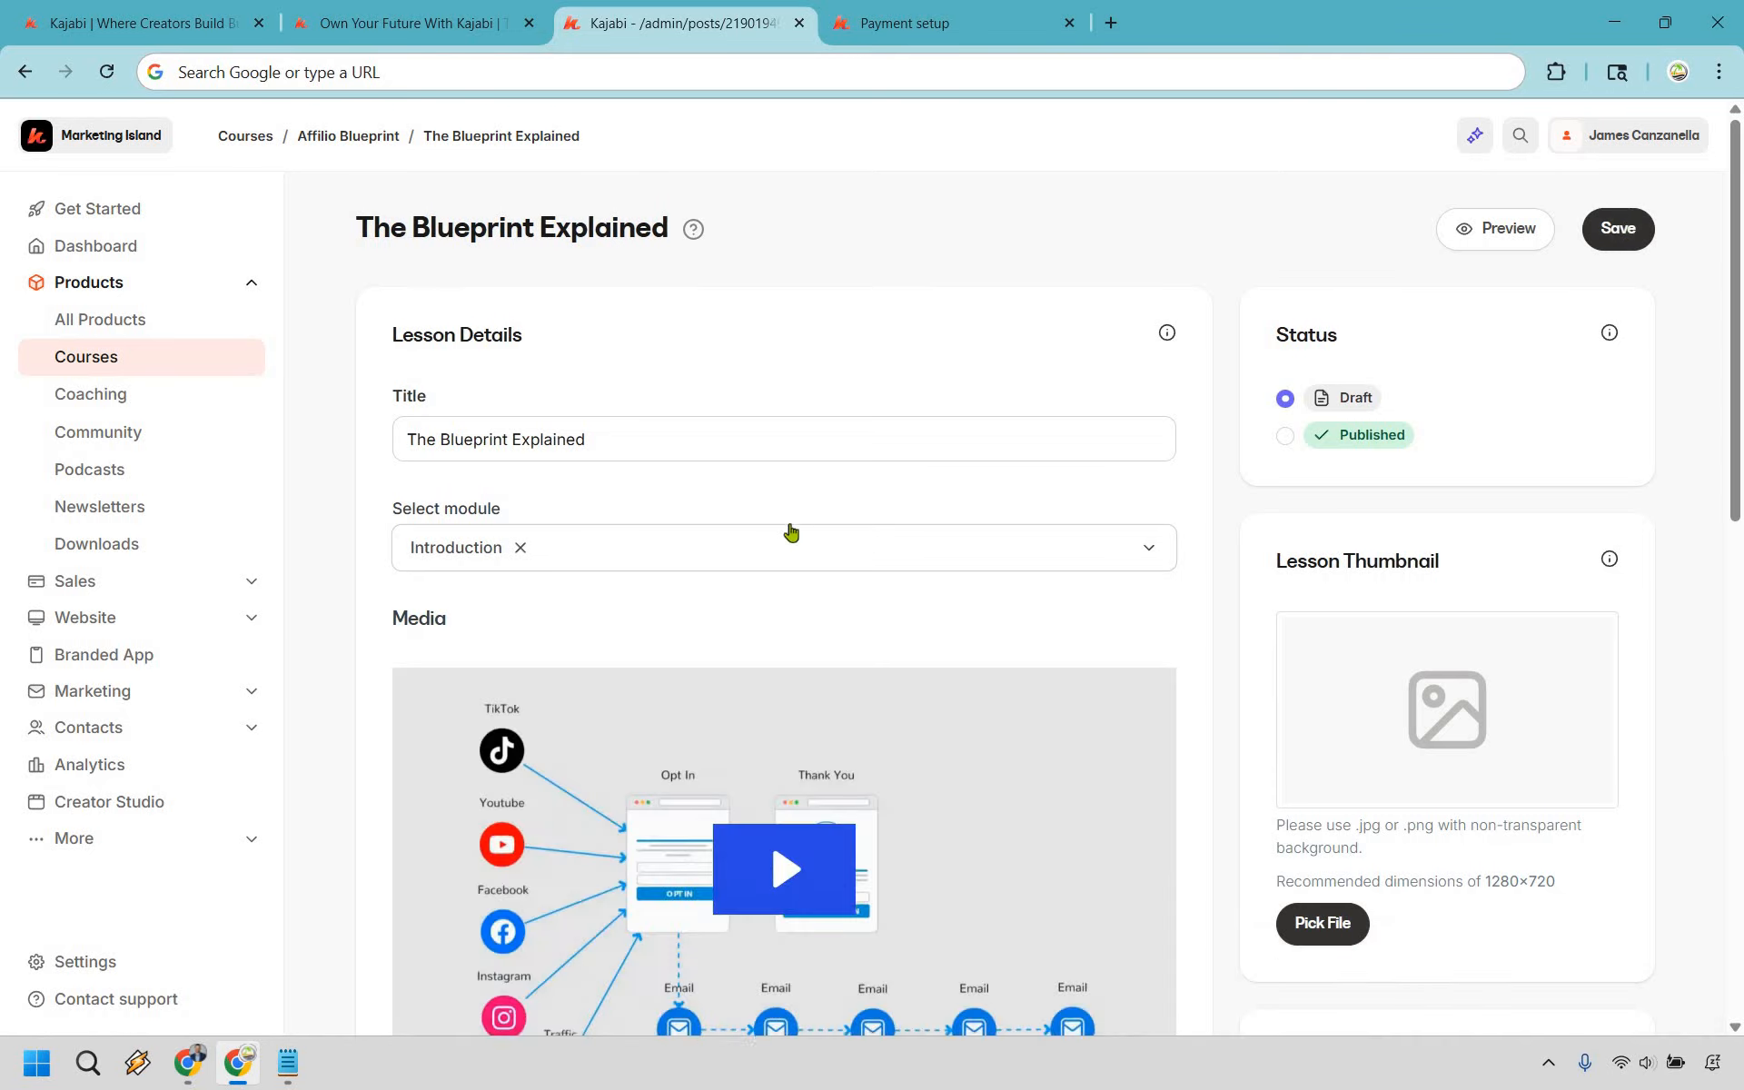
Play the start of the uploaded blueprint video and use its opening frame as the lesson thumbnail
{"action": "scroll", "coordinate": [791, 534], "scroll_direction": "down", "scroll_amount": 3}
{"action": "left_click", "coordinate": [411, 756]}
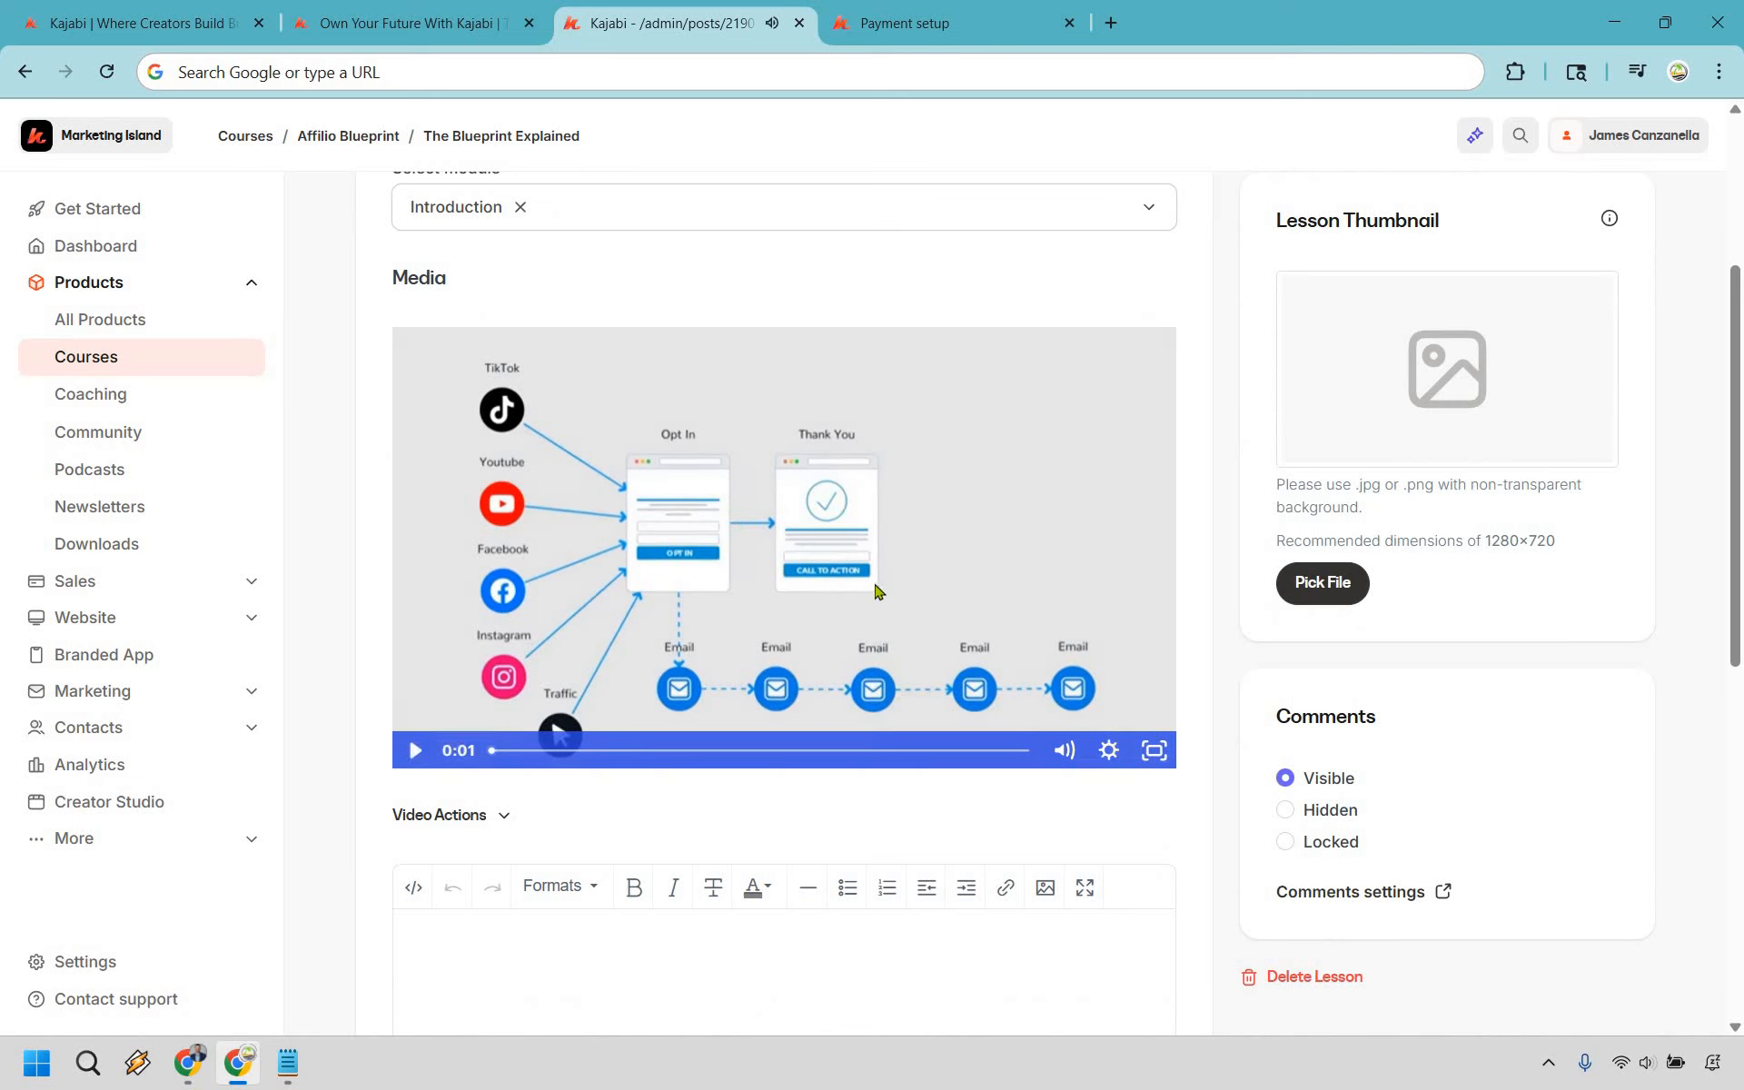
{"action": "left_click", "coordinate": [878, 622]}
{"action": "left_click", "coordinate": [1033, 819]}
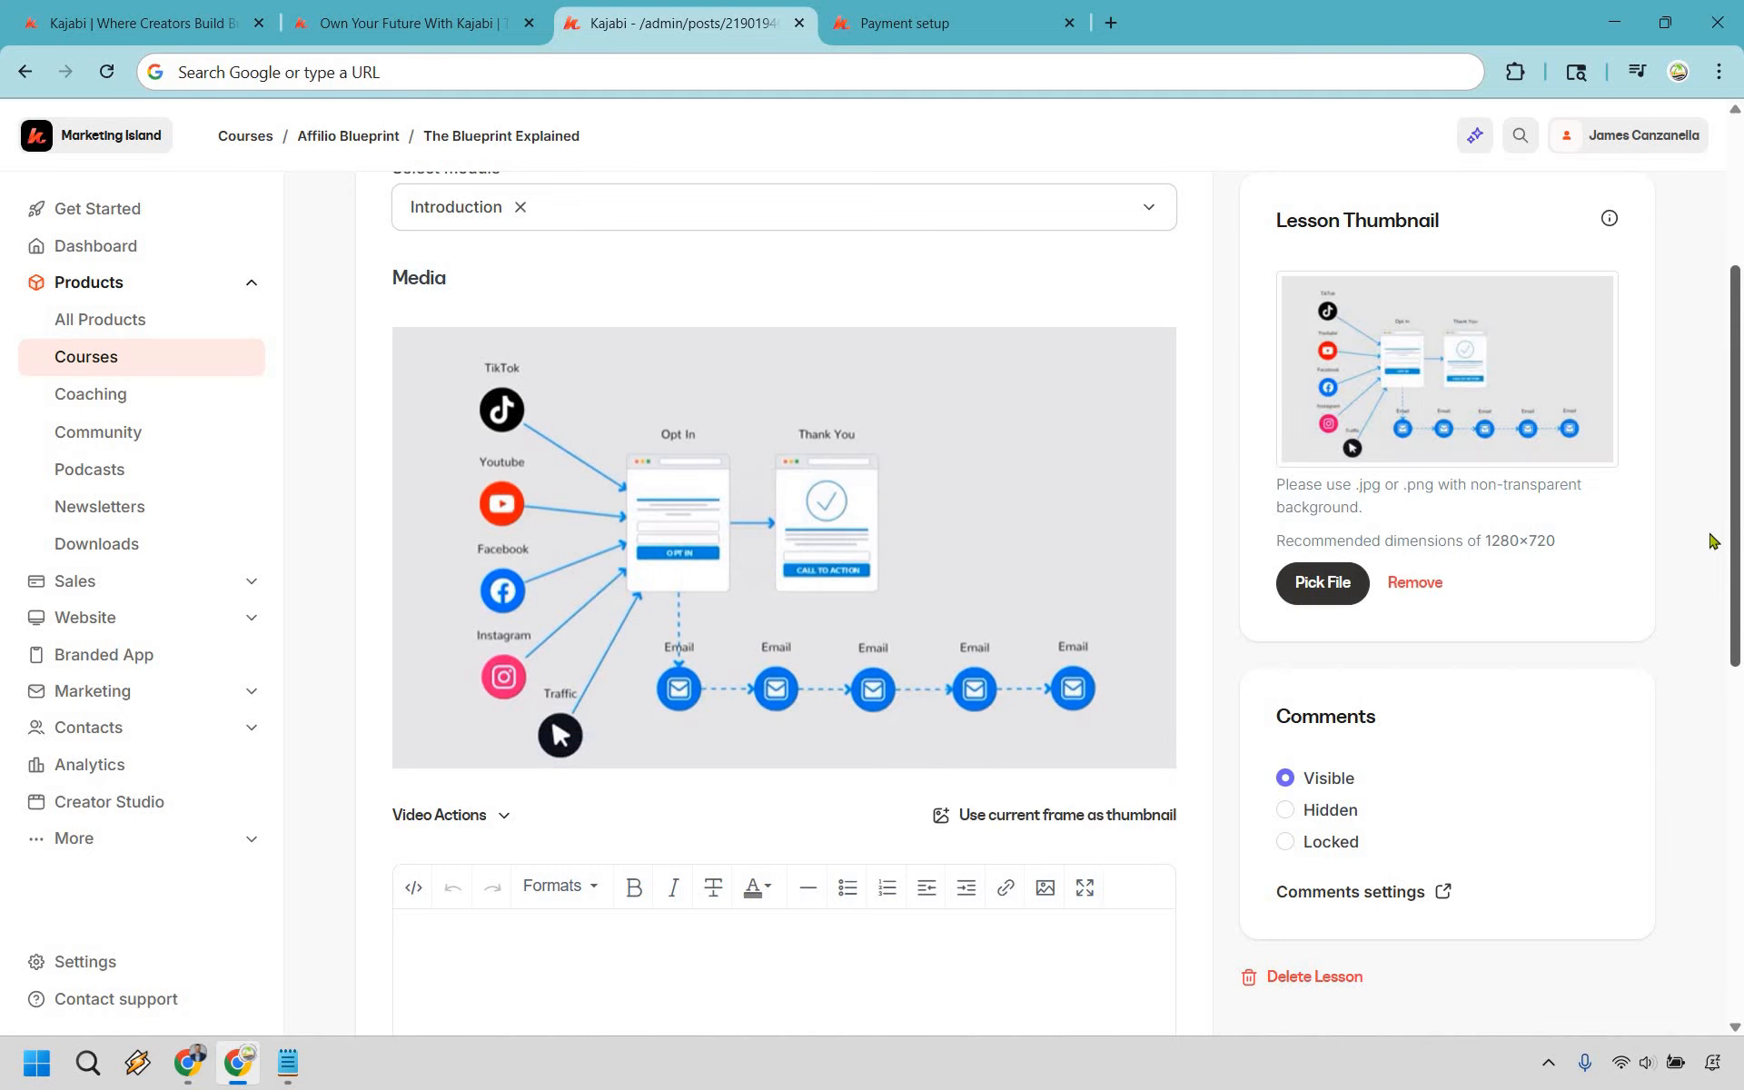
Save The Blueprint Explained lesson with its thumbnail and go back to the Affilio Blueprint outline
{"action": "scroll", "coordinate": [1712, 542], "scroll_direction": "down", "scroll_amount": 9}
{"action": "scroll", "coordinate": [1647, 323], "scroll_direction": "up", "scroll_amount": 10}
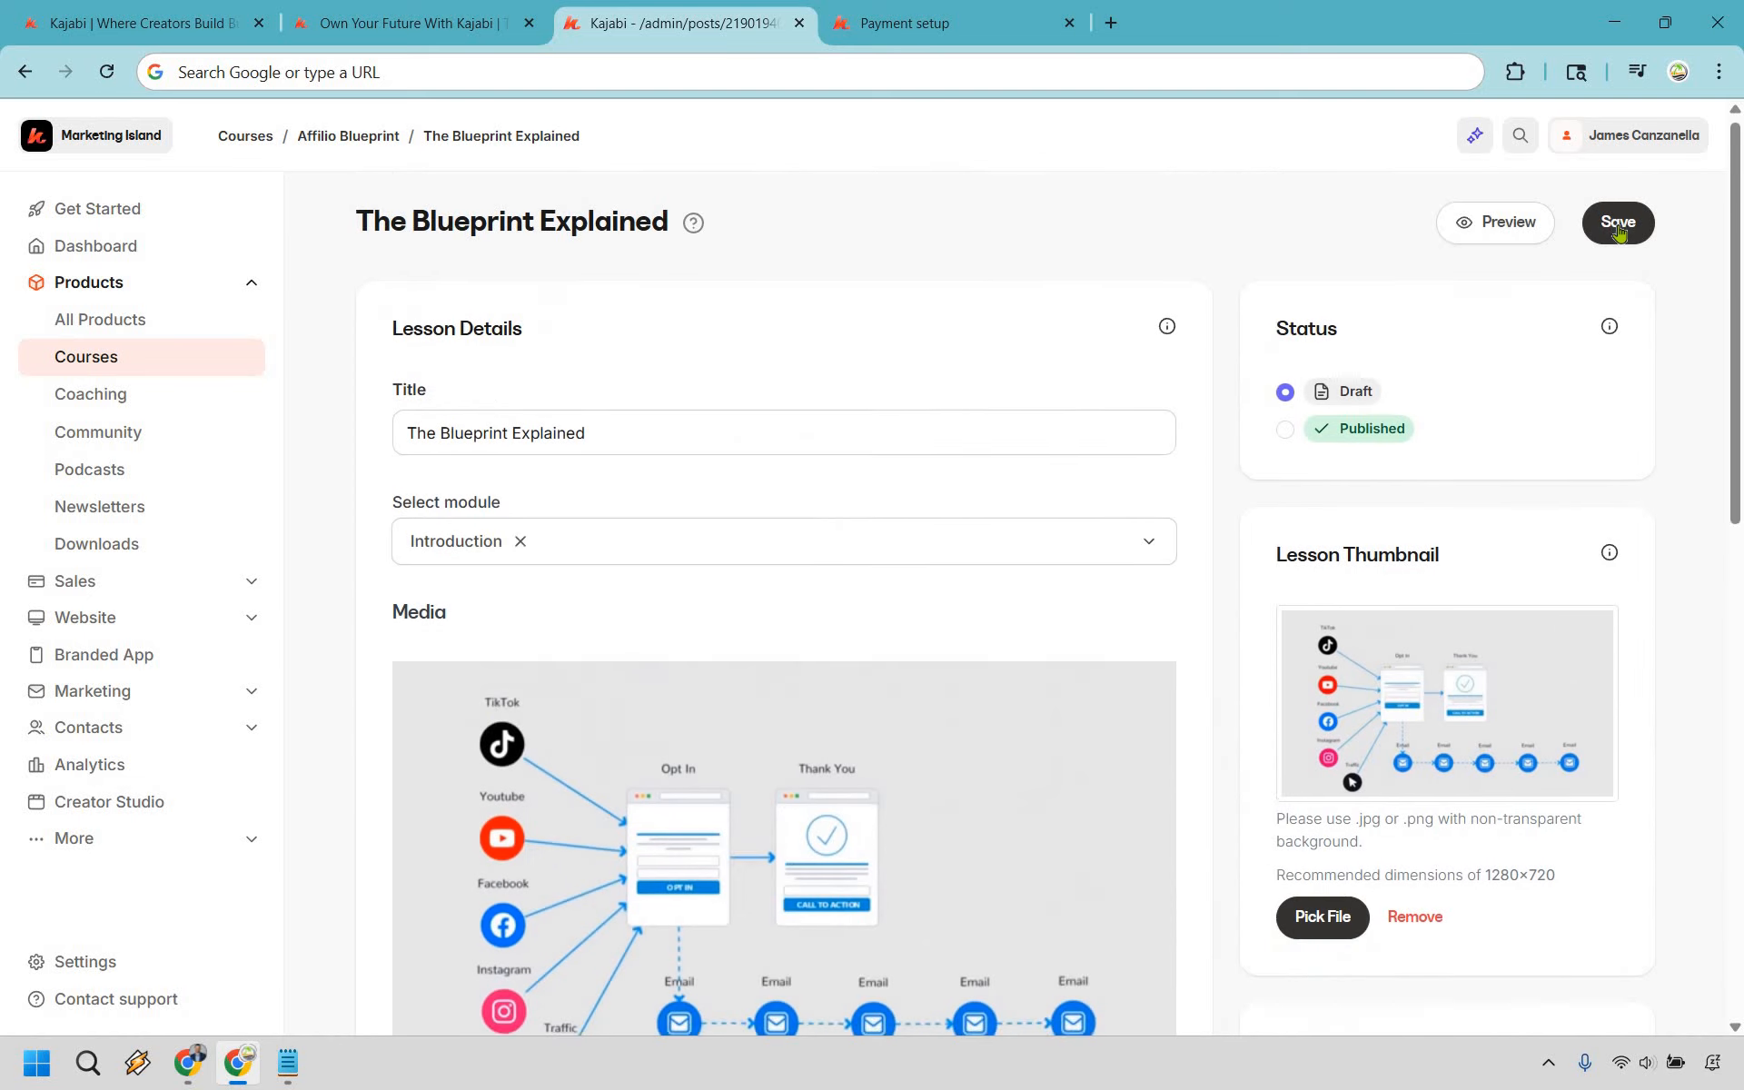
{"action": "left_click", "coordinate": [1617, 230]}
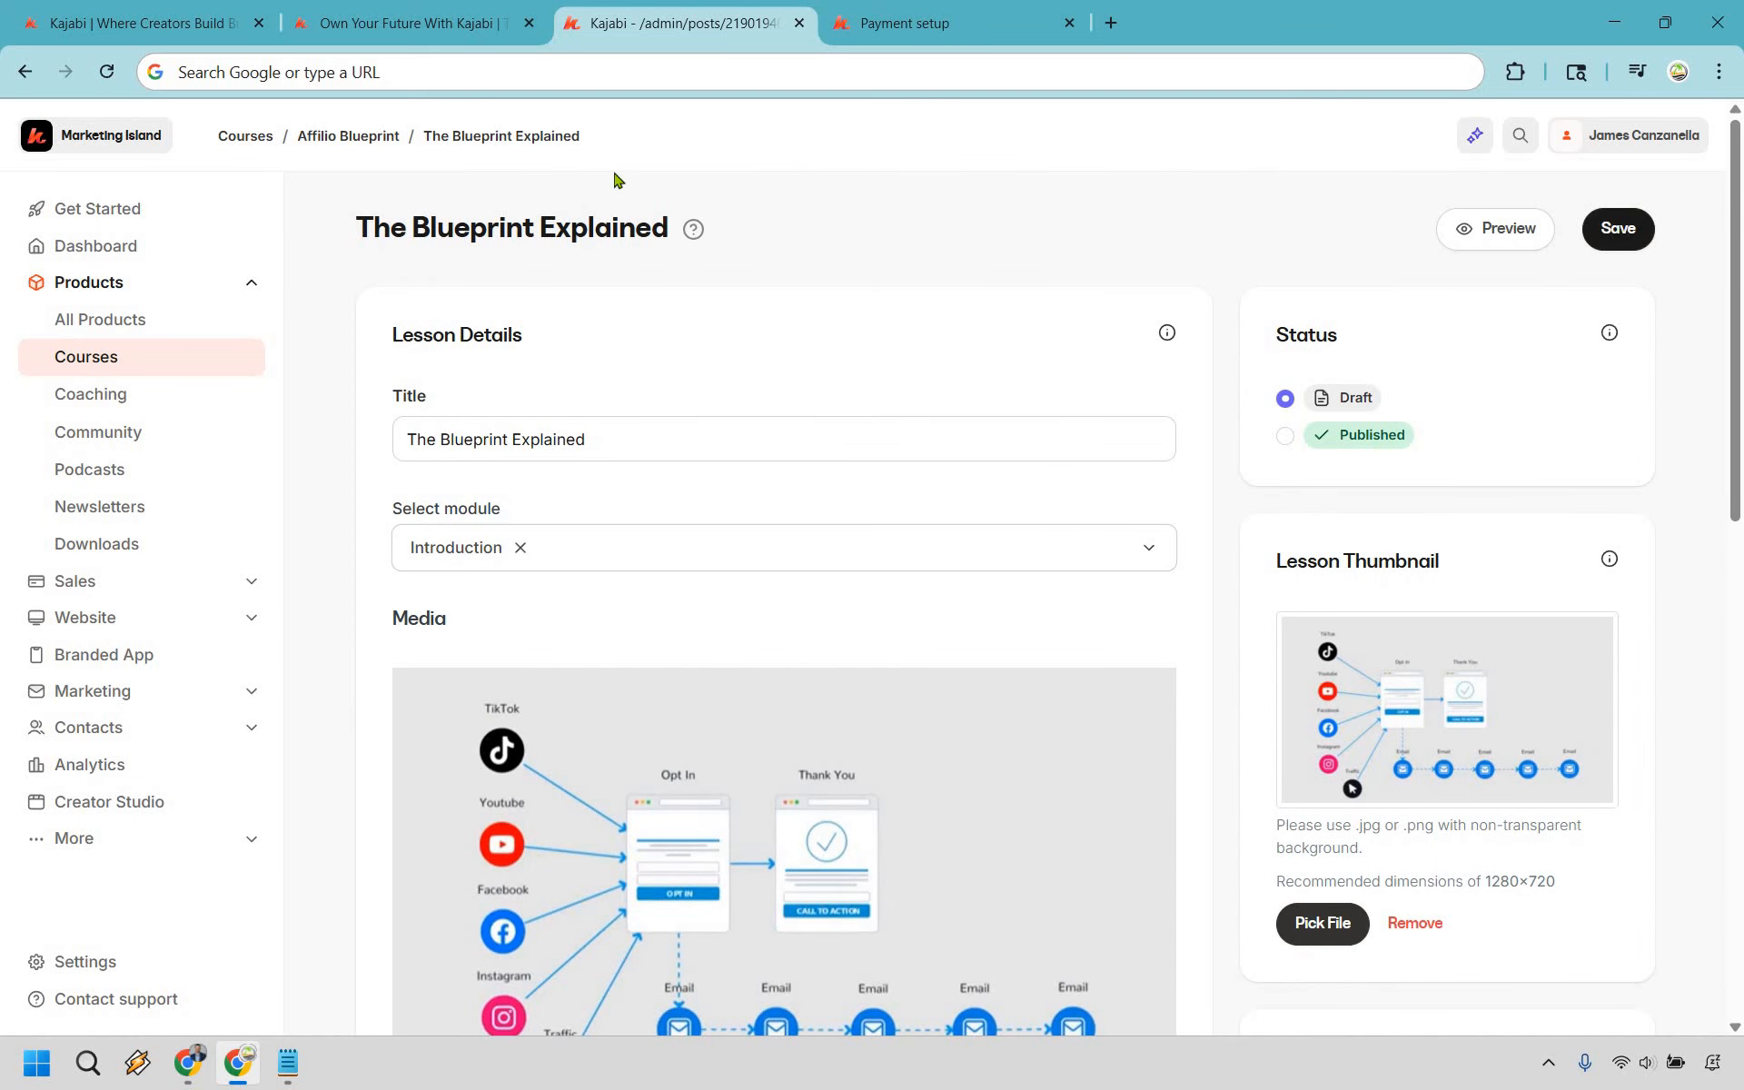
{"action": "left_click", "coordinate": [348, 136]}
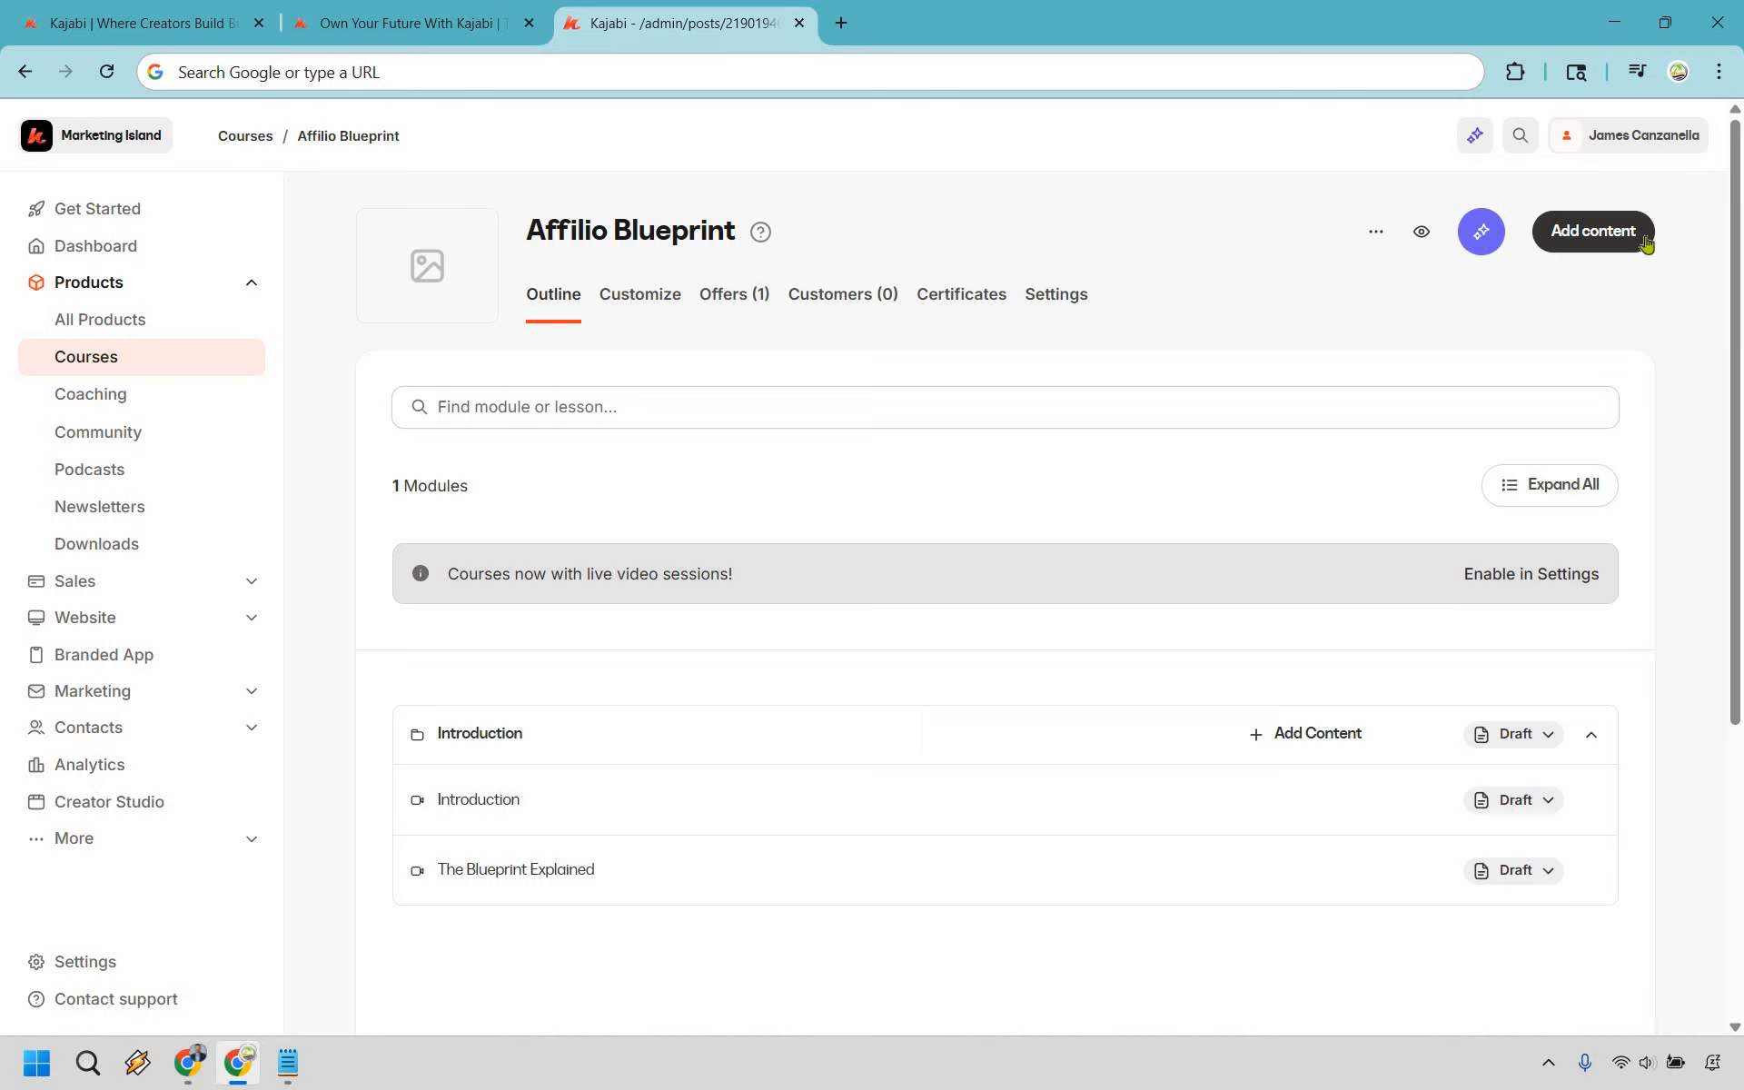
Bring up the new module form and switch to the Notepad course plan to review the Step 1 - Account Creation heading
{"action": "left_click", "coordinate": [1473, 298]}
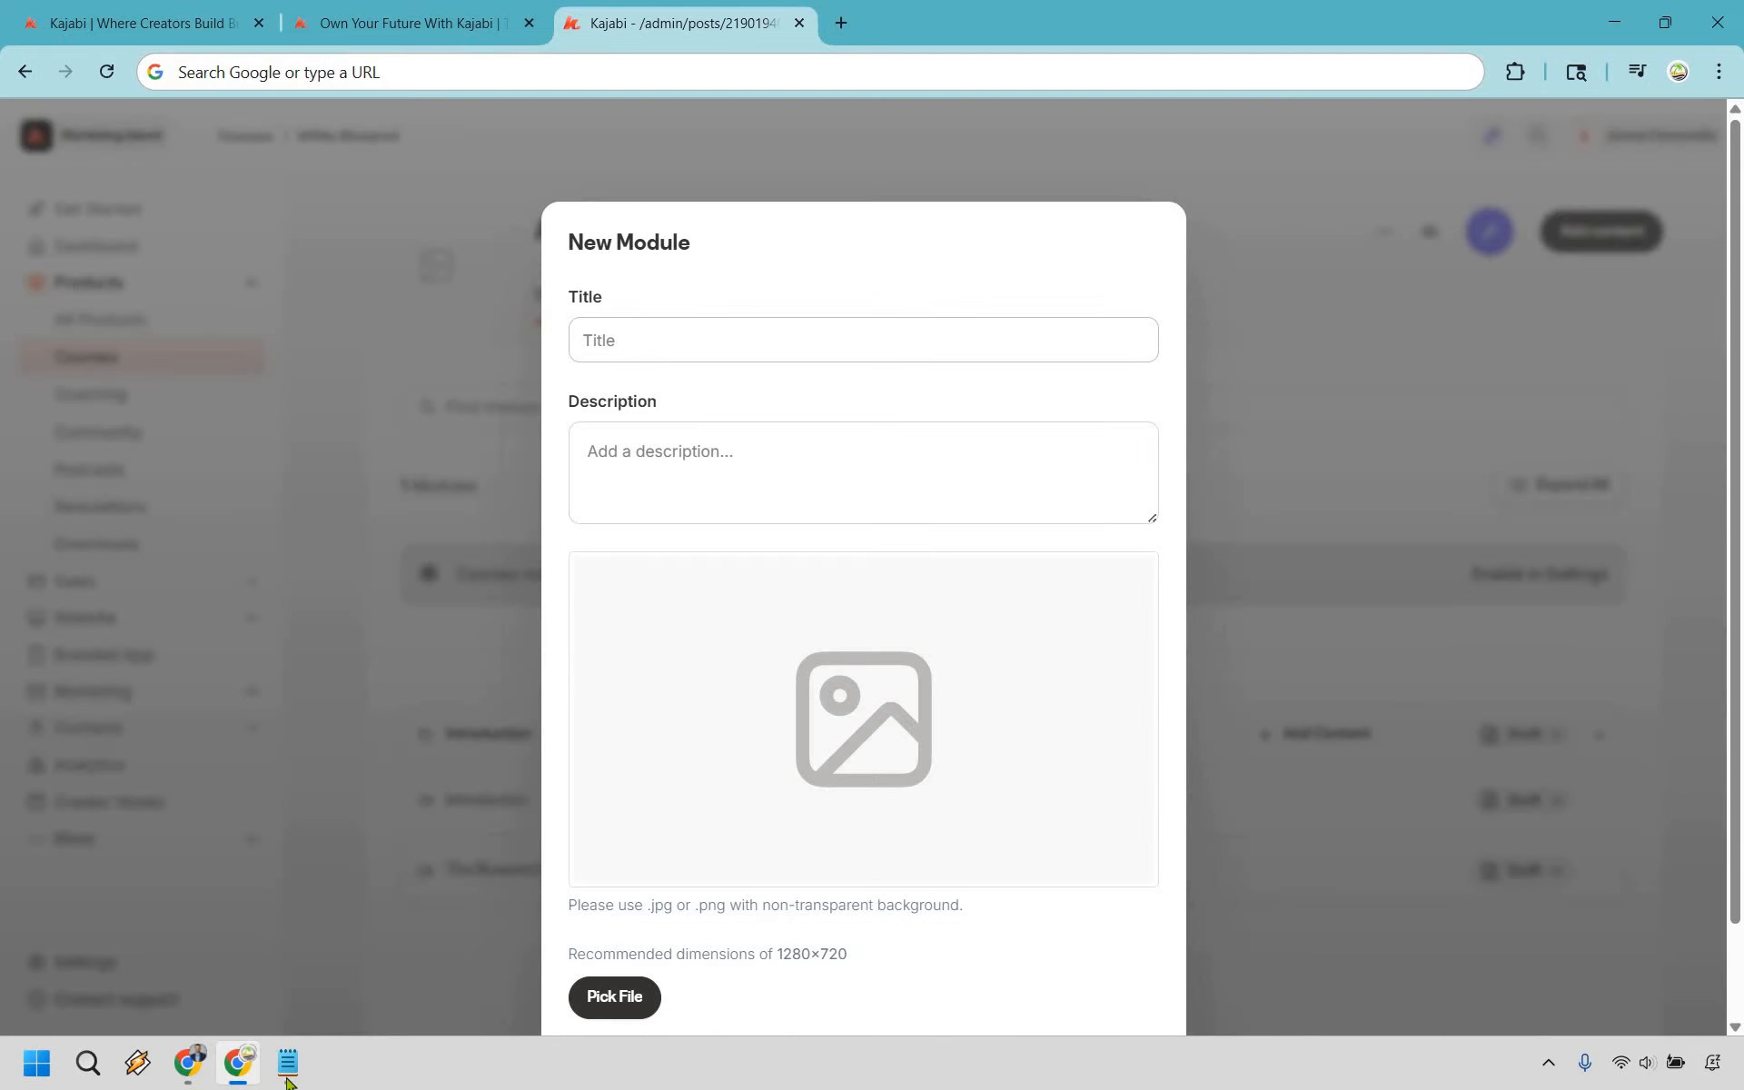
{"action": "left_click", "coordinate": [287, 1079]}
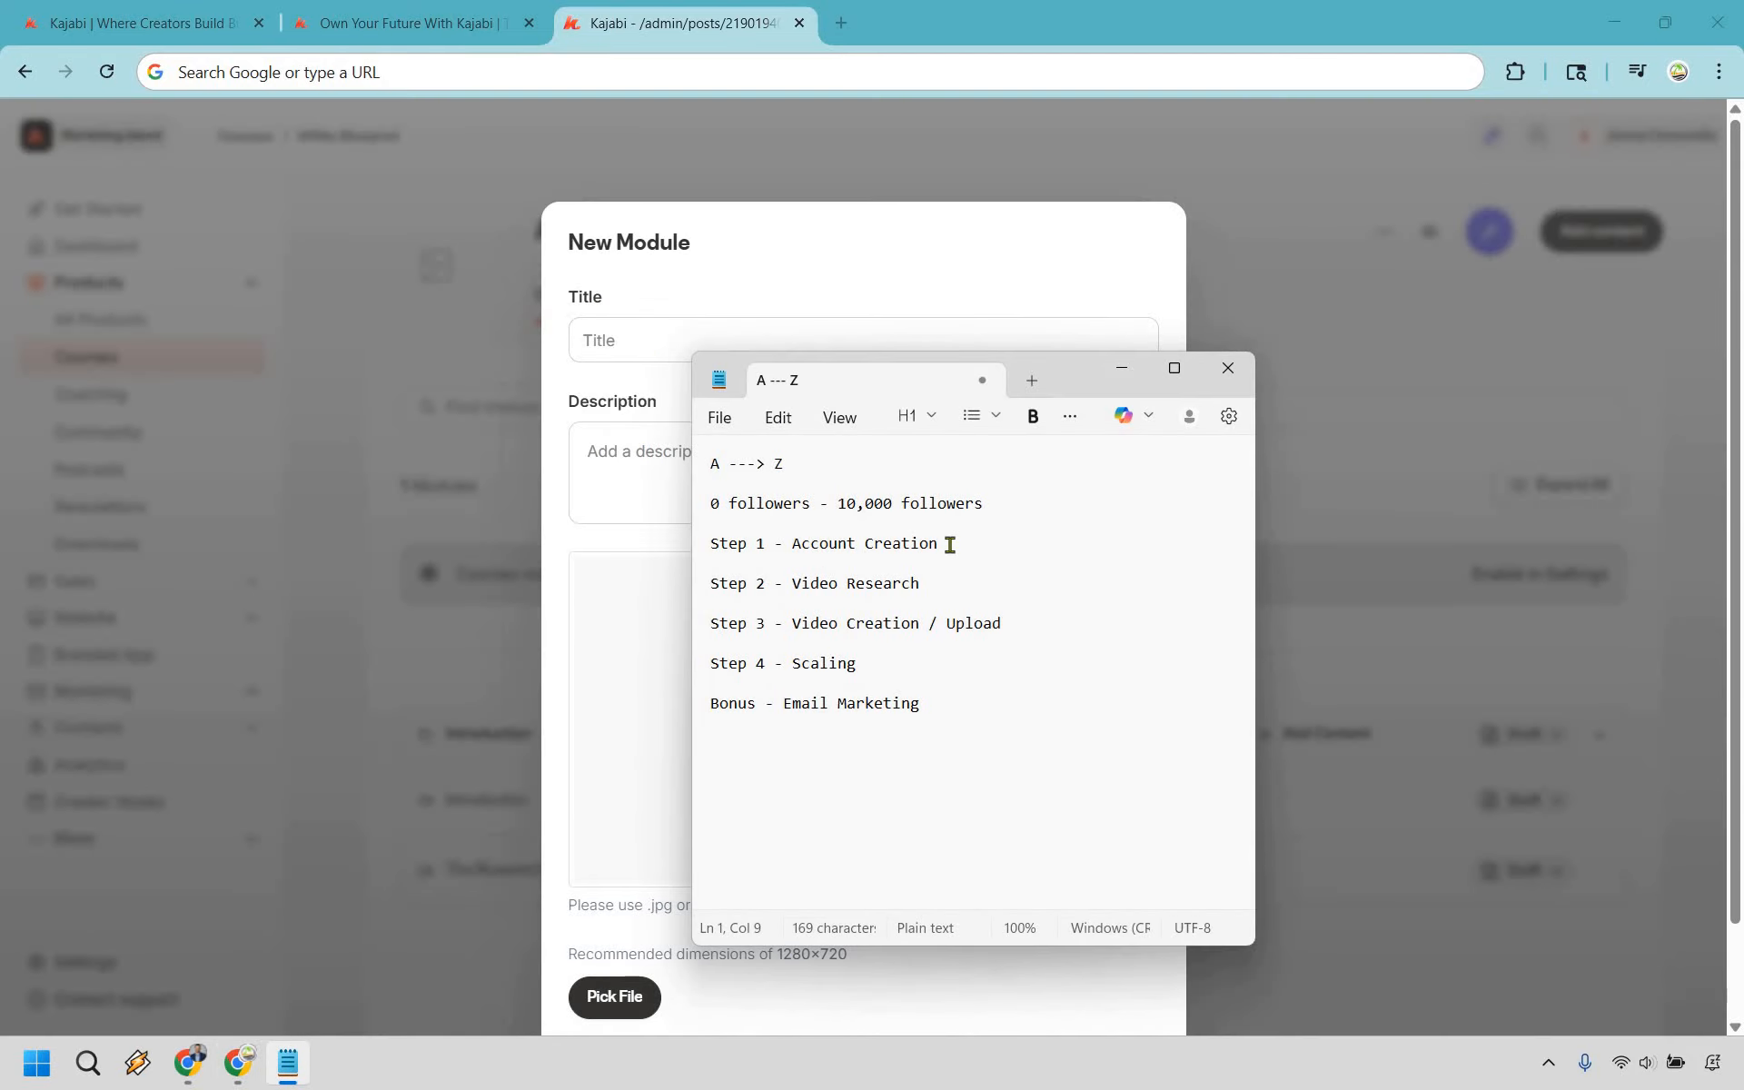
{"action": "left_click_drag", "start_coordinate": [946, 545], "coordinate": [699, 557]}
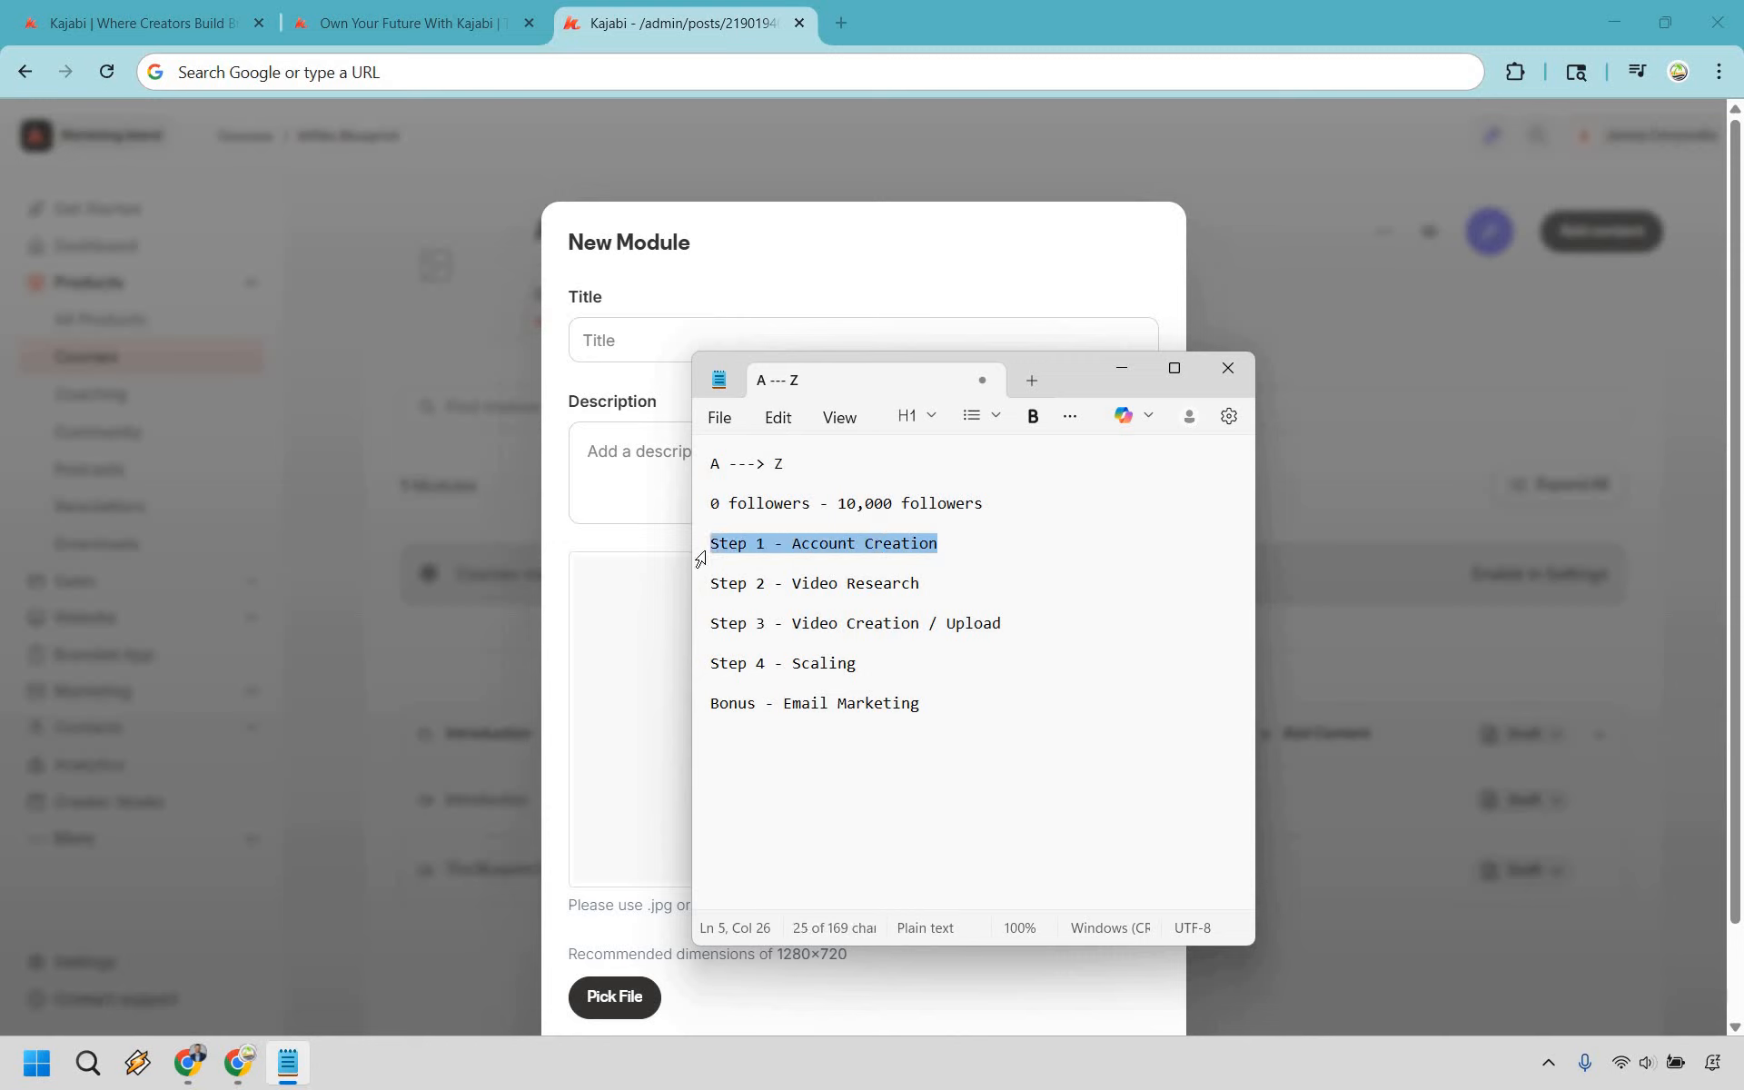
{"action": "left_click", "coordinate": [959, 582]}
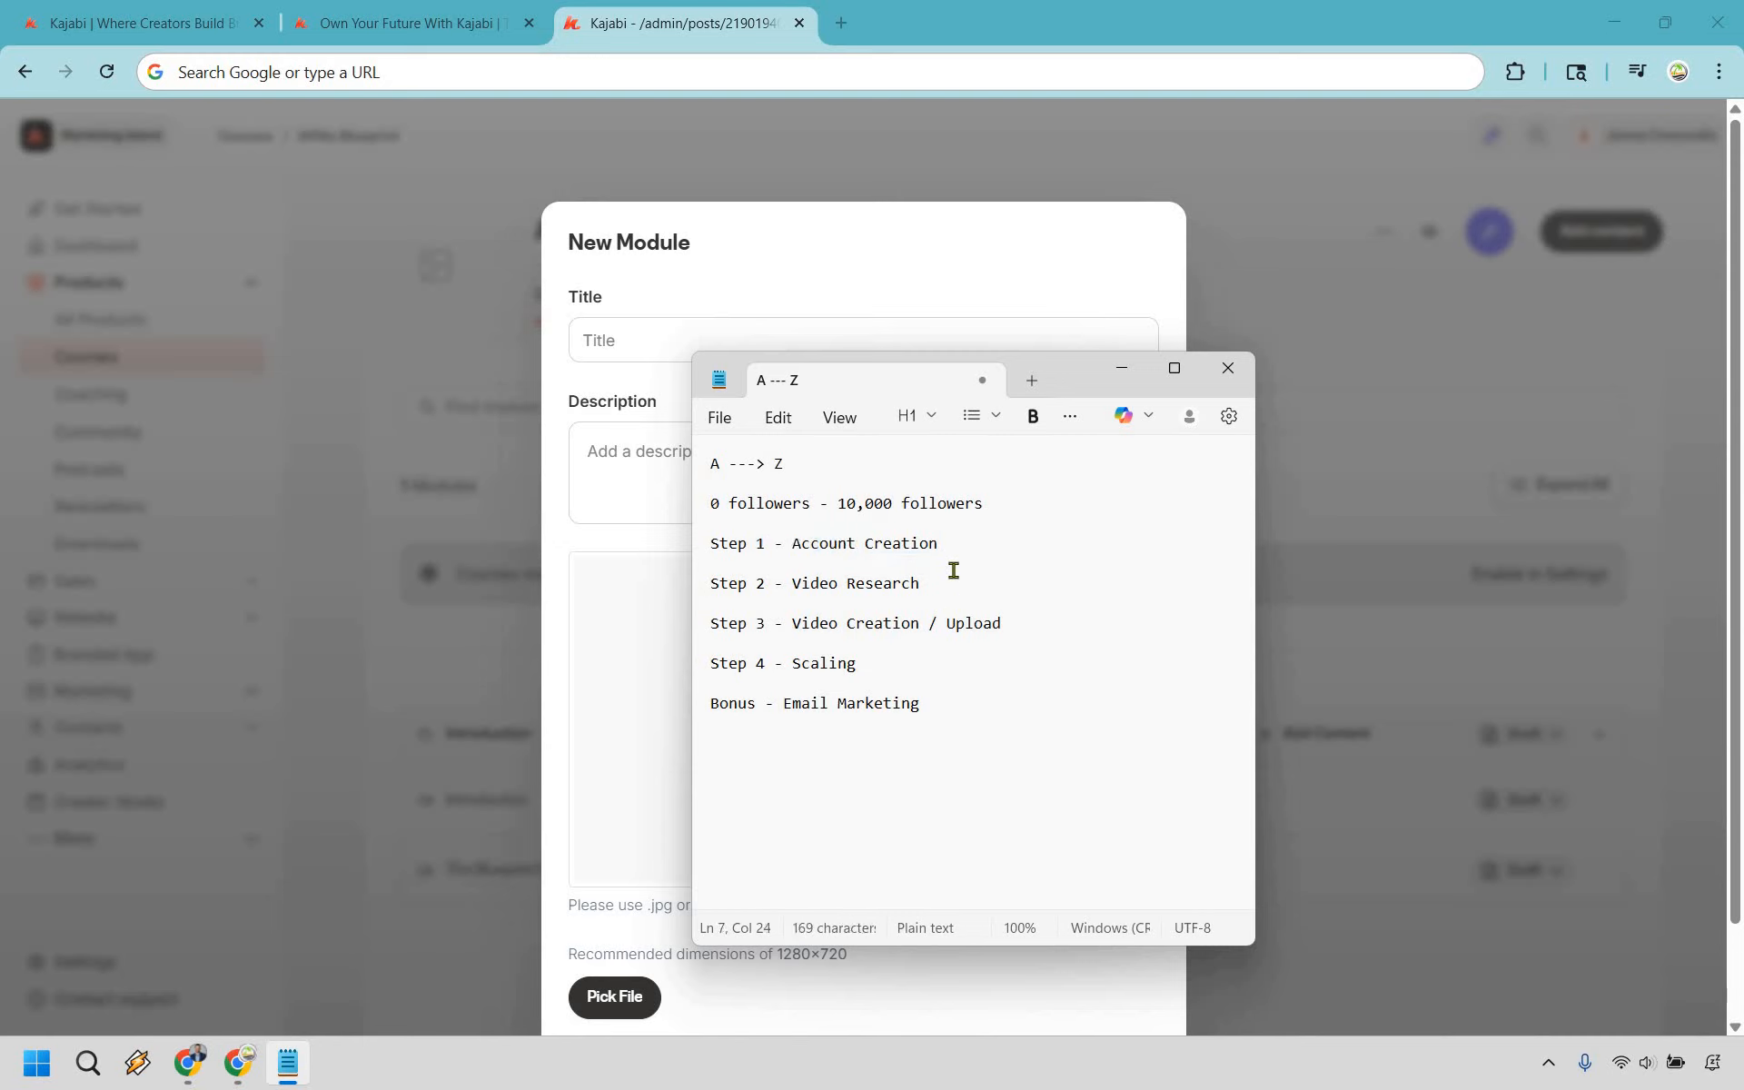
{"action": "left_click", "coordinate": [717, 547]}
{"action": "key", "text": "shift+End"}
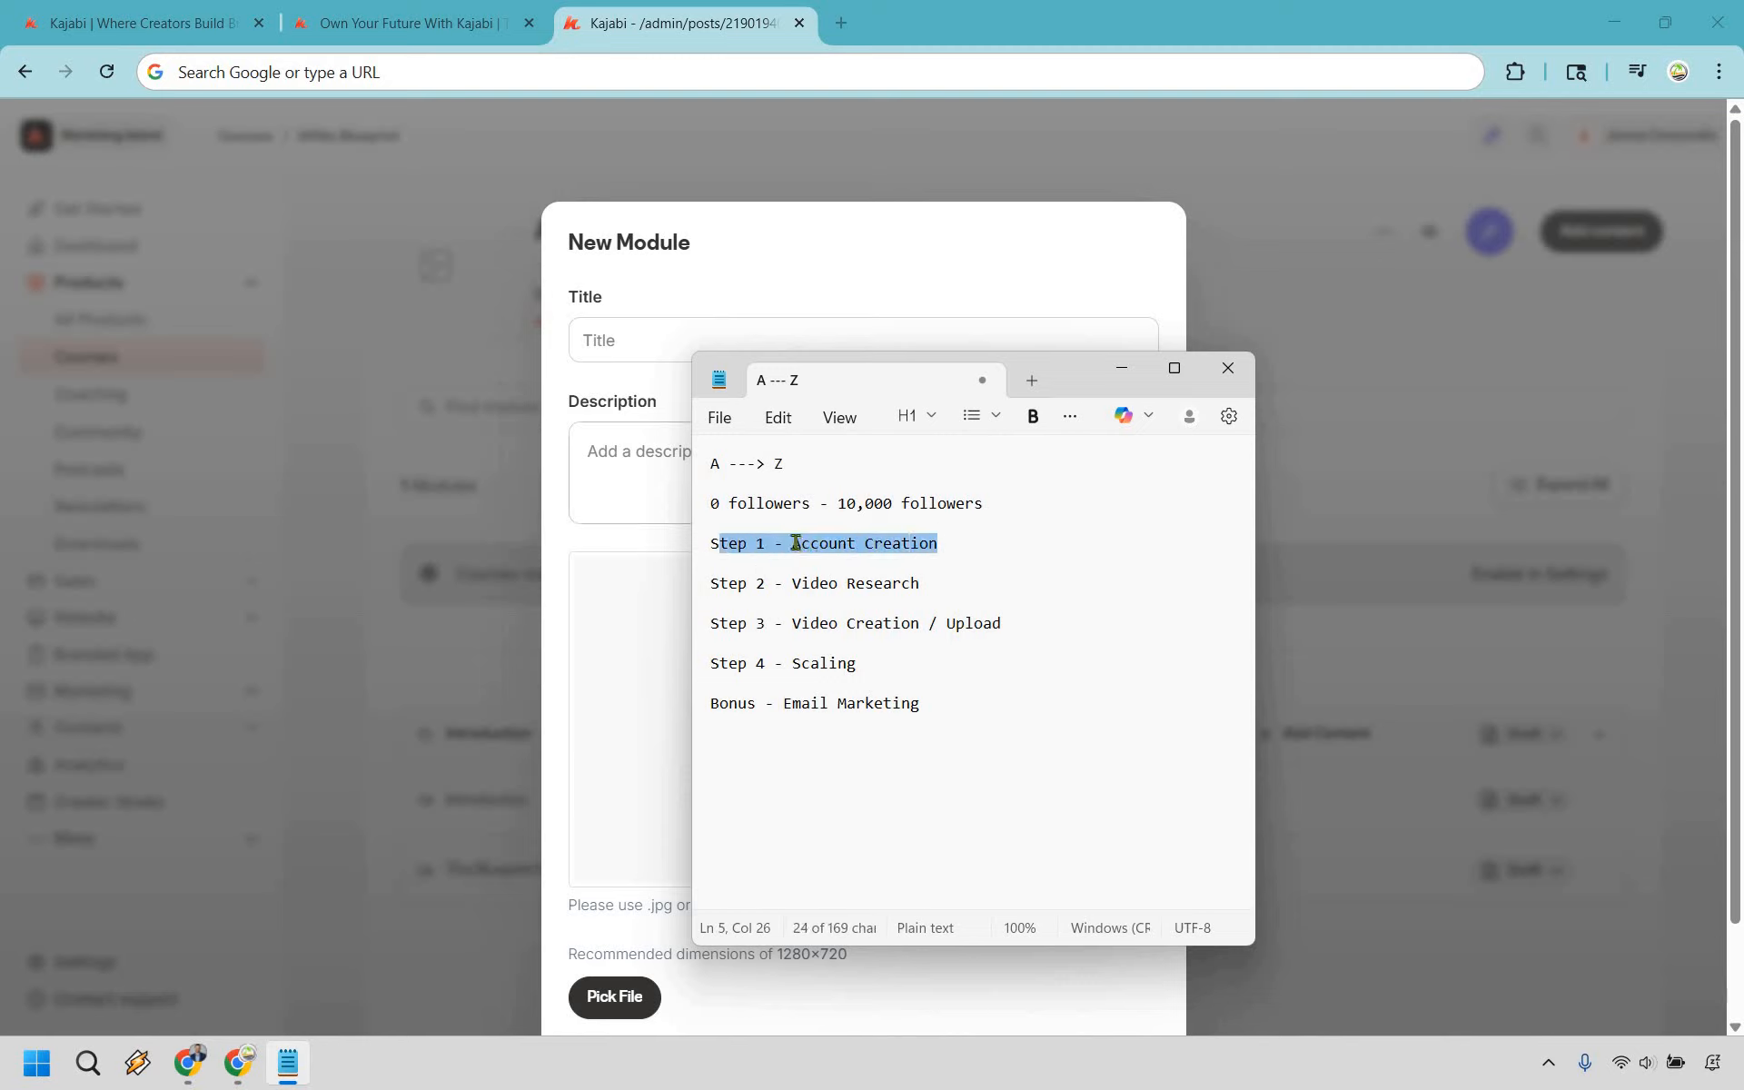
{"action": "key", "text": "Down"}
{"action": "left_click_drag", "start_coordinate": [792, 543], "coordinate": [932, 543]}
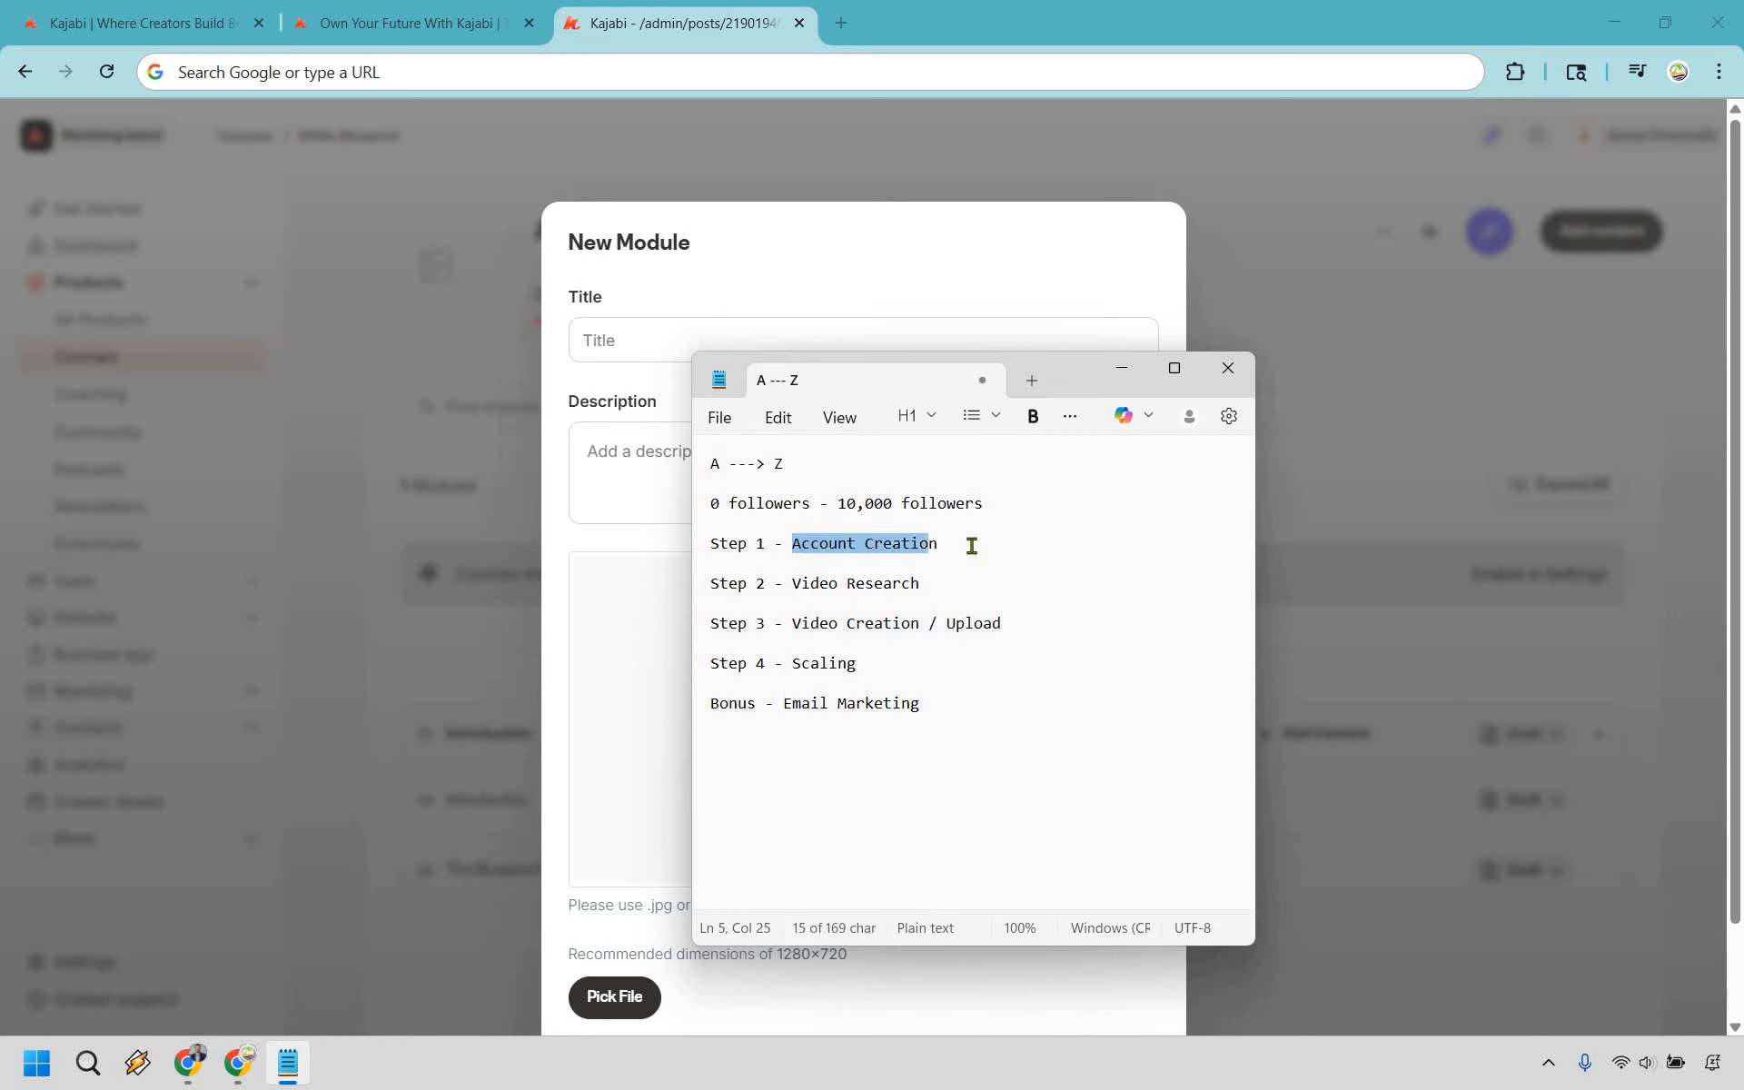
Add four dash placeholders for lessons beneath Step 1 - Account Creation in the course plan
{"action": "left_click", "coordinate": [970, 545]}
{"action": "key", "text": "Return"}
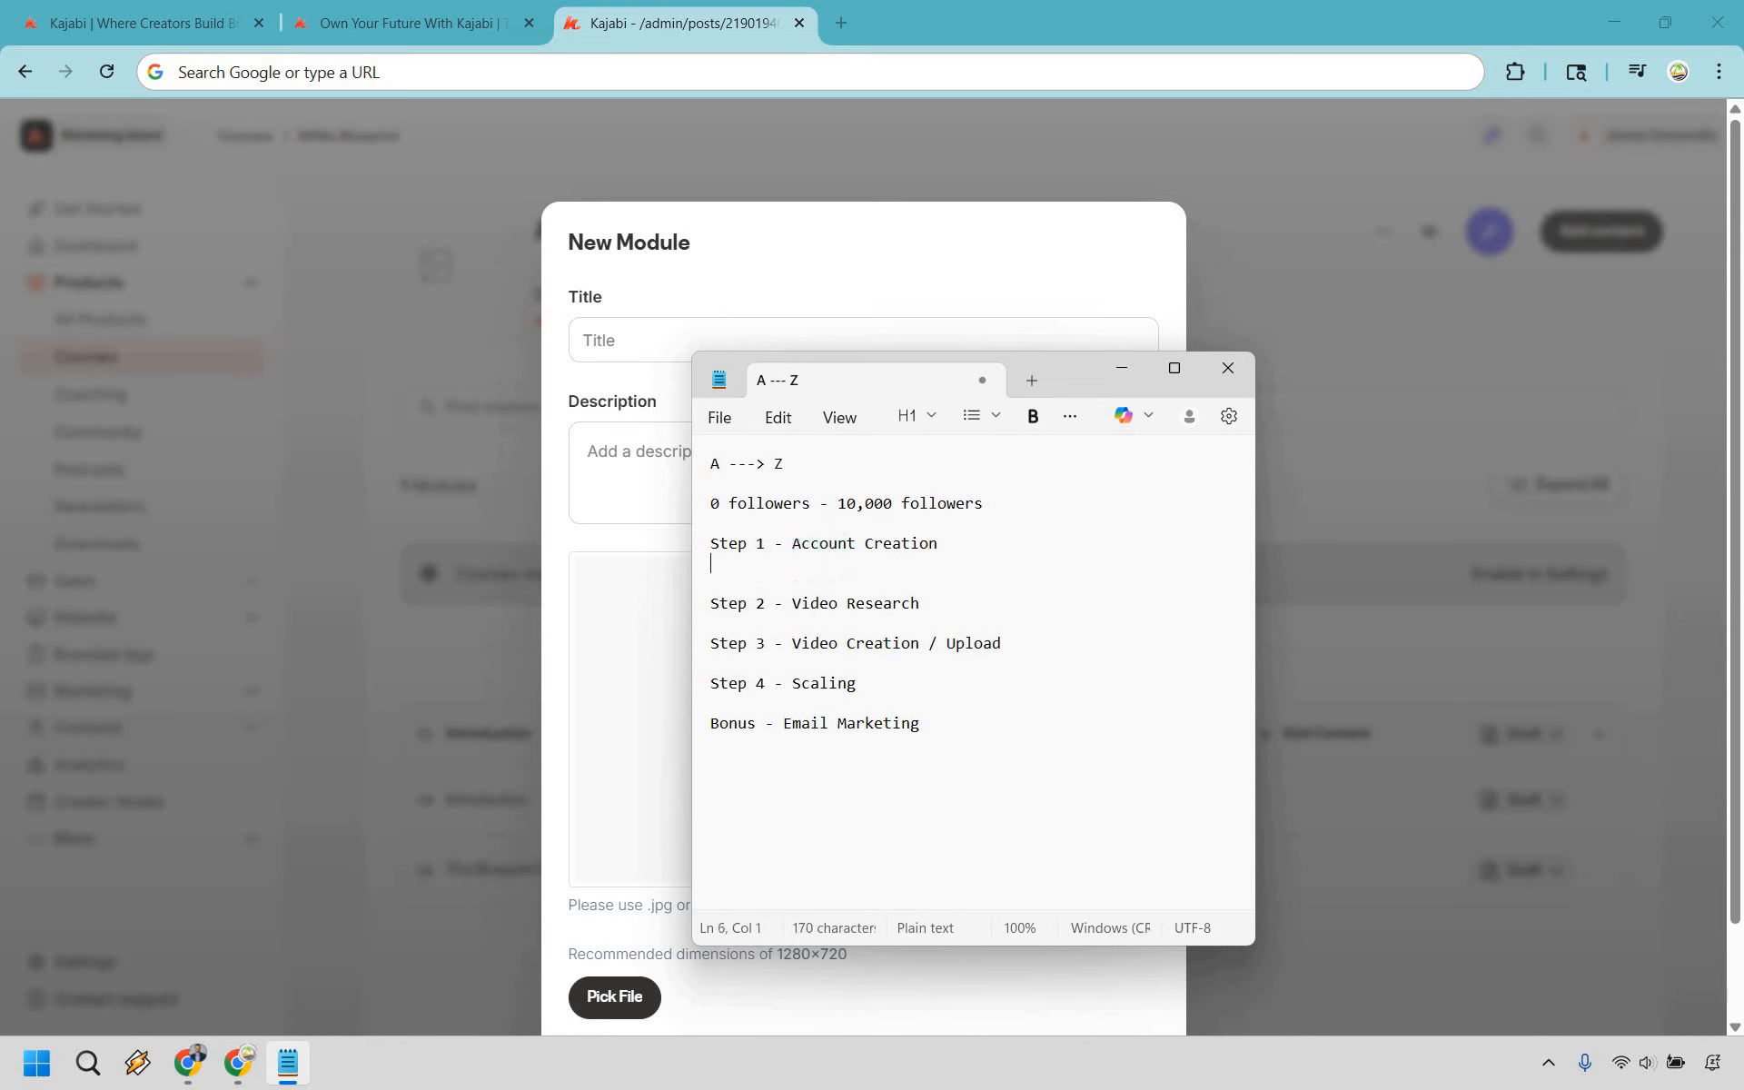
{"action": "type", "text": "-"}
{"action": "key", "text": "Return"}
{"action": "type", "text": "-"}
{"action": "key", "text": "Return"}
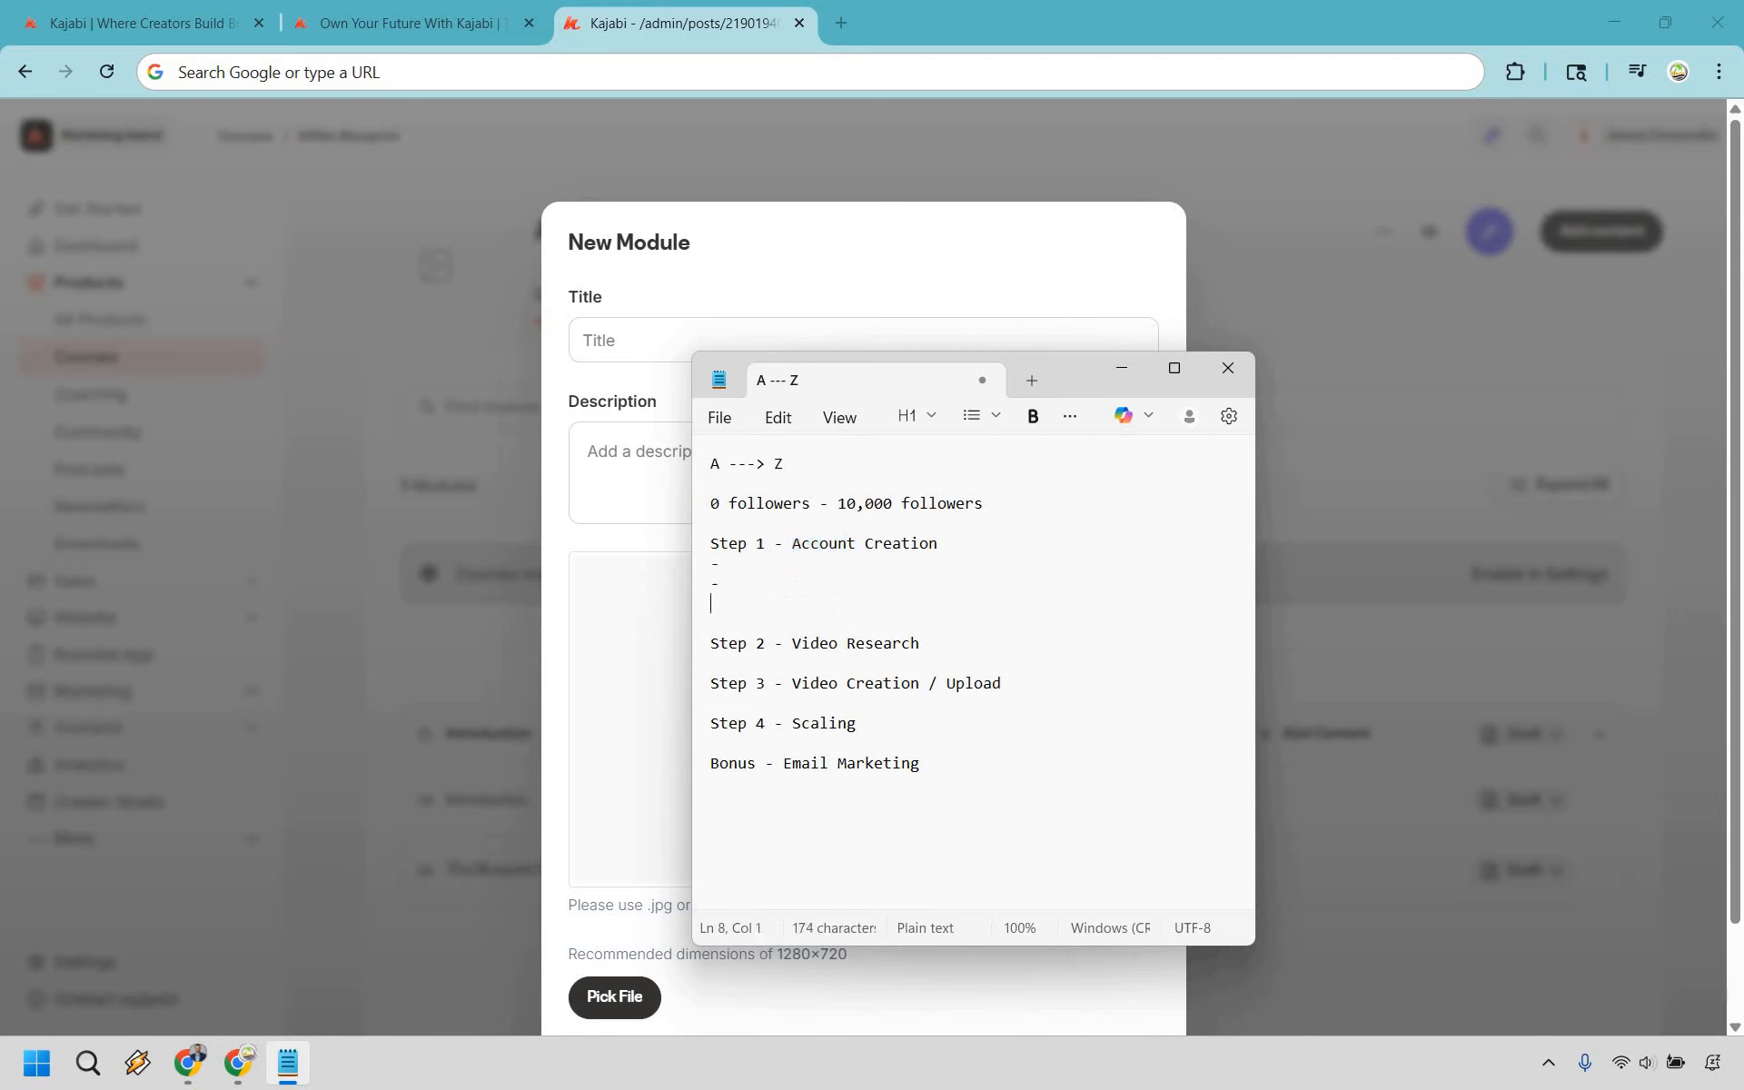
{"action": "type", "text": "-"}
{"action": "key", "text": "Return"}
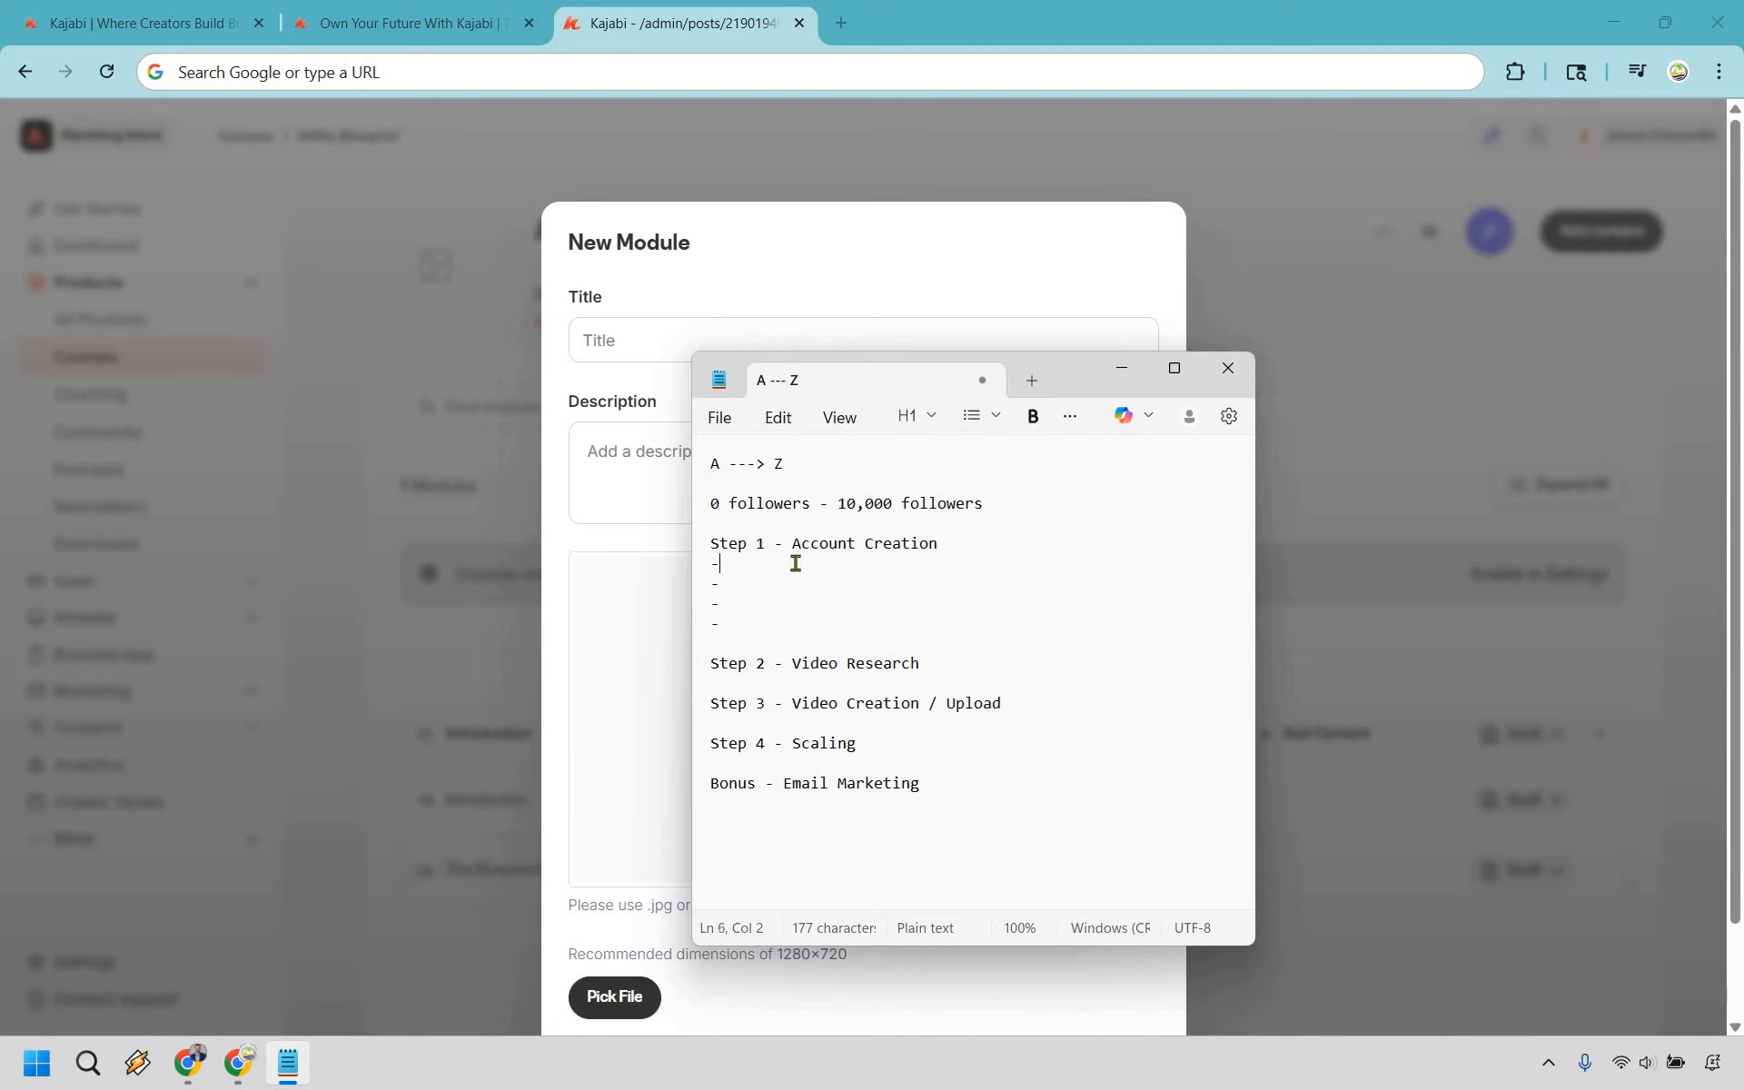
Examine the Step 1 lesson placeholders and the remaining steps in the course plan, and put the notes away
{"action": "left_click", "coordinate": [740, 590]}
{"action": "double_click", "coordinate": [716, 568]}
{"action": "double_click", "coordinate": [714, 586]}
{"action": "left_click", "coordinate": [720, 607]}
{"action": "key", "text": "shift+Left"}
{"action": "left_click", "coordinate": [837, 666]}
{"action": "left_click", "coordinate": [829, 728]}
{"action": "left_click_drag", "start_coordinate": [1064, 368], "coordinate": [1146, 259]}
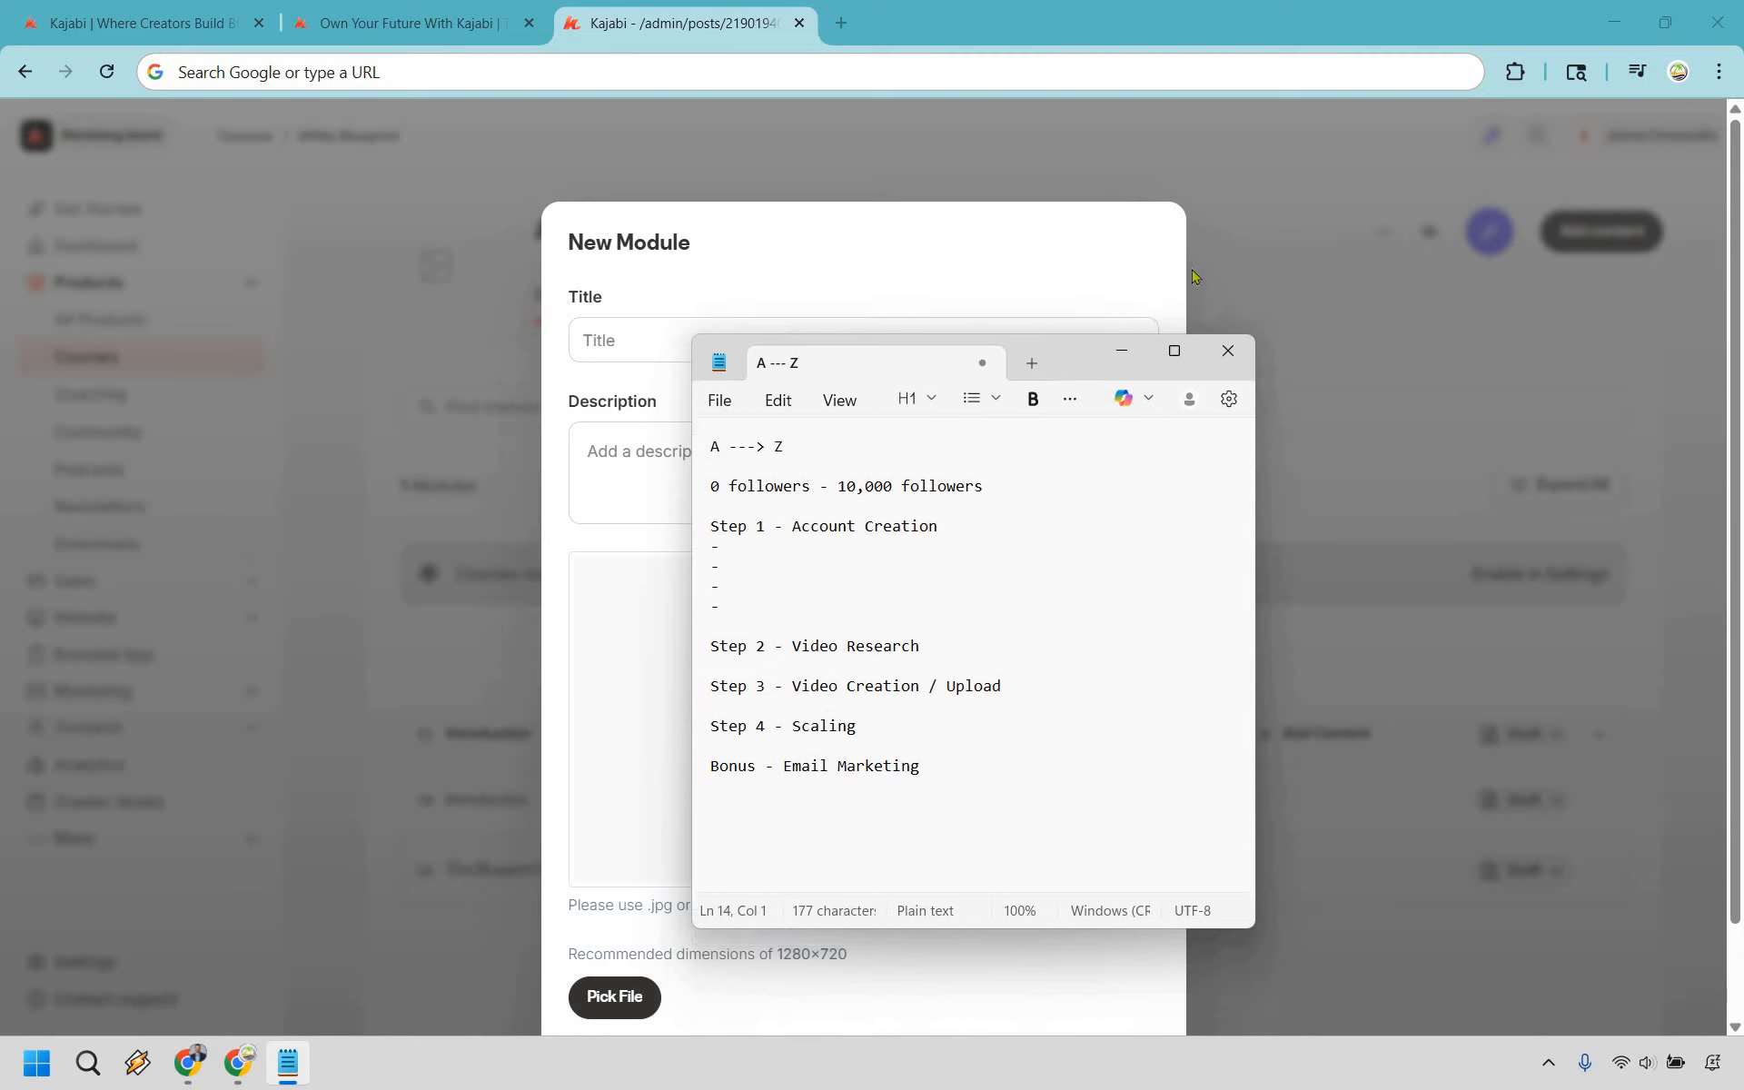
{"action": "left_click_drag", "start_coordinate": [1179, 337], "coordinate": [1225, 347]}
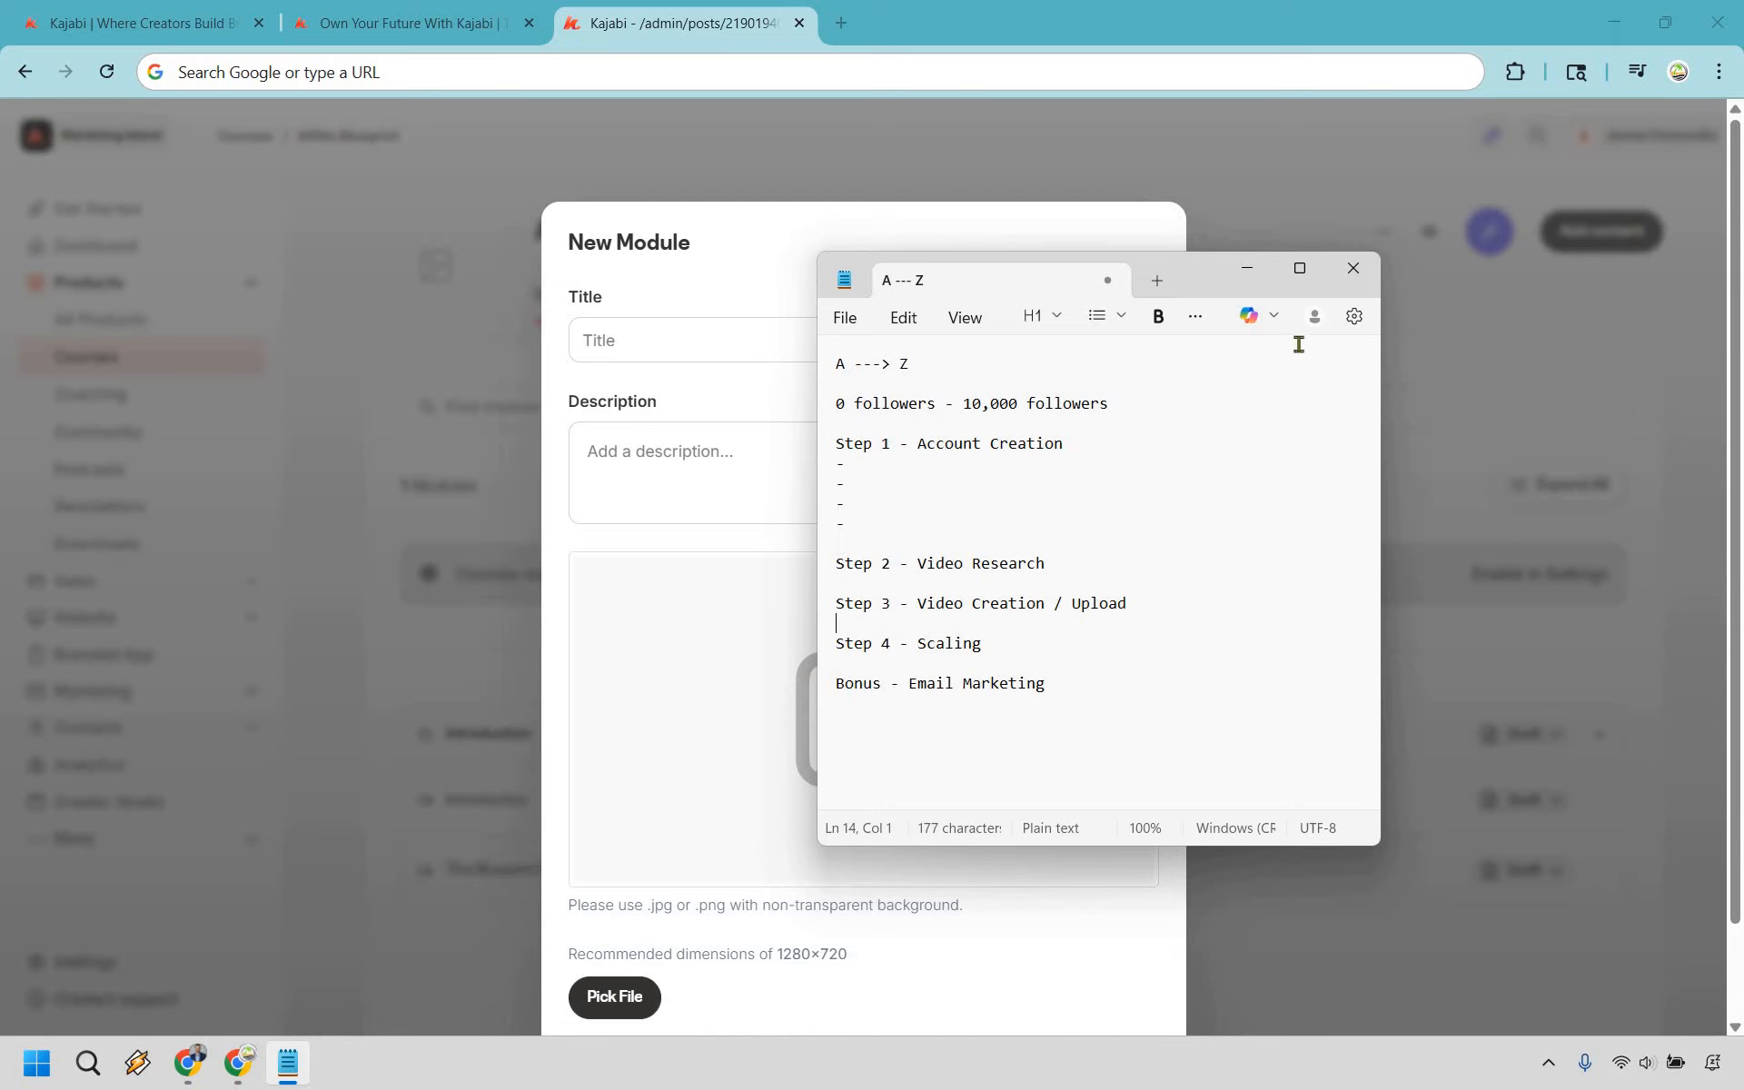
{"action": "left_click", "coordinate": [1247, 269]}
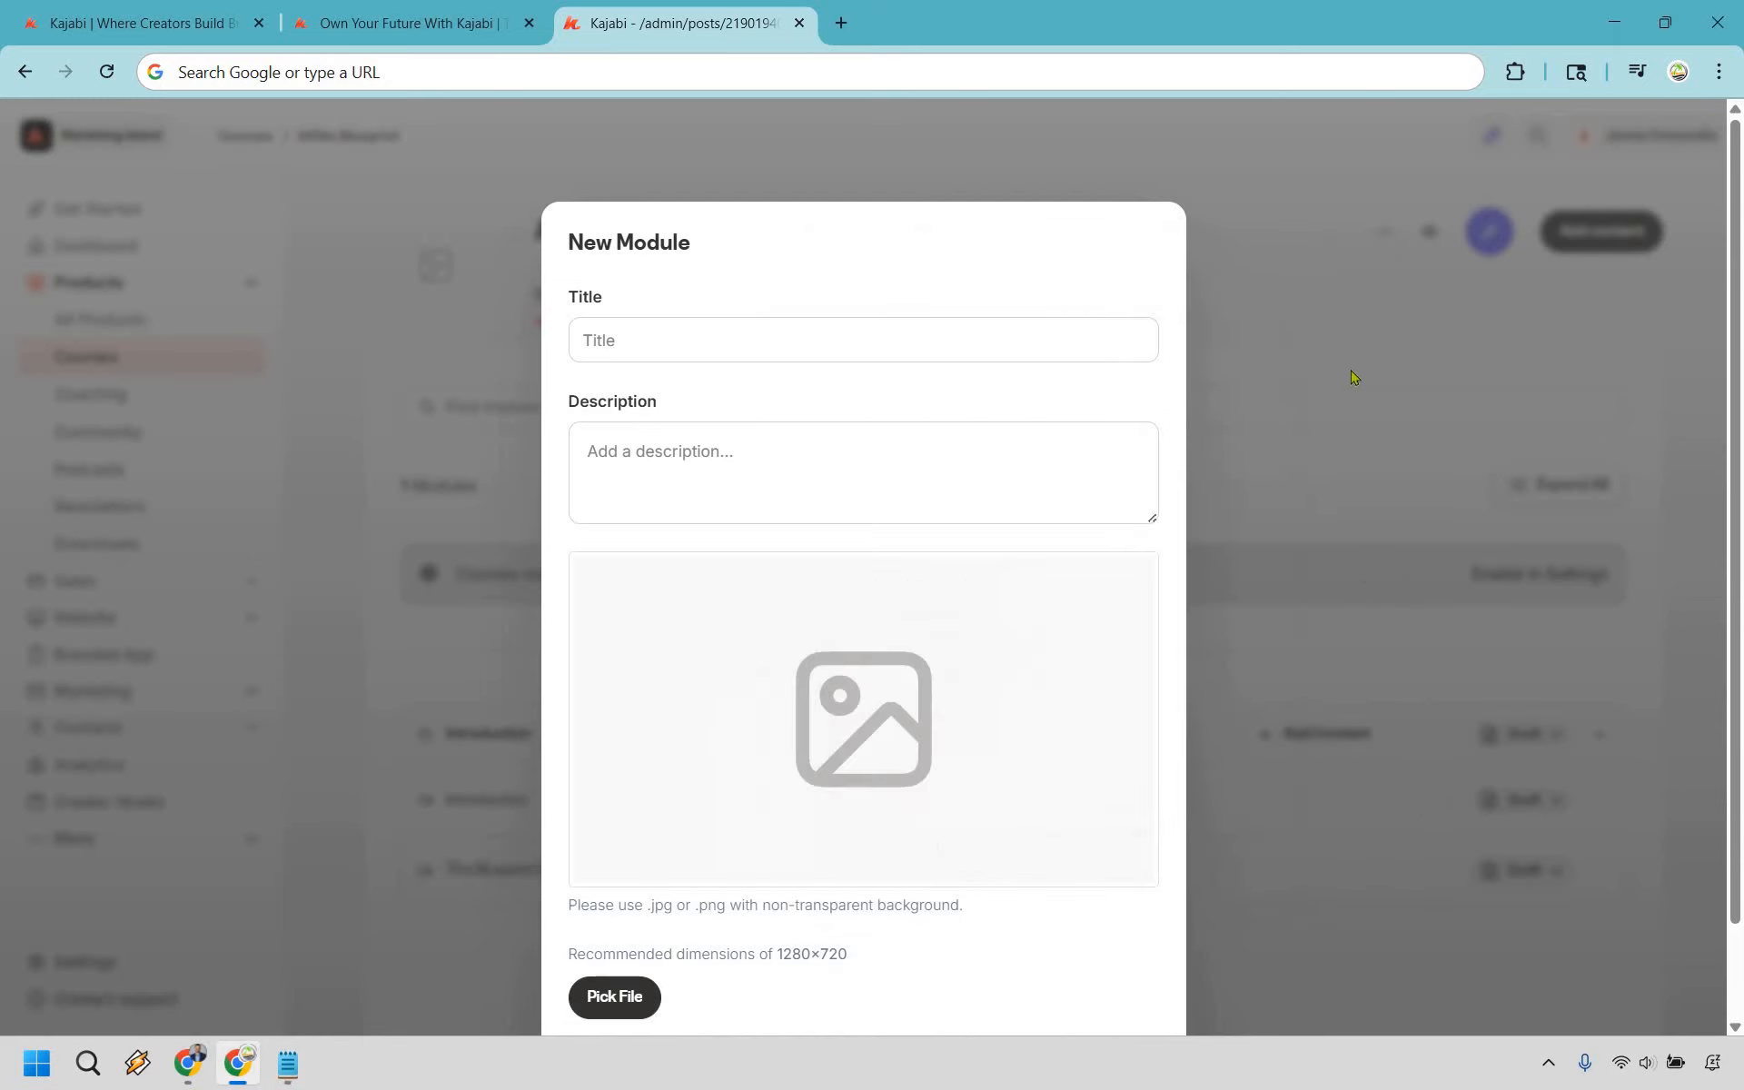
{"action": "left_click", "coordinate": [895, 334]}
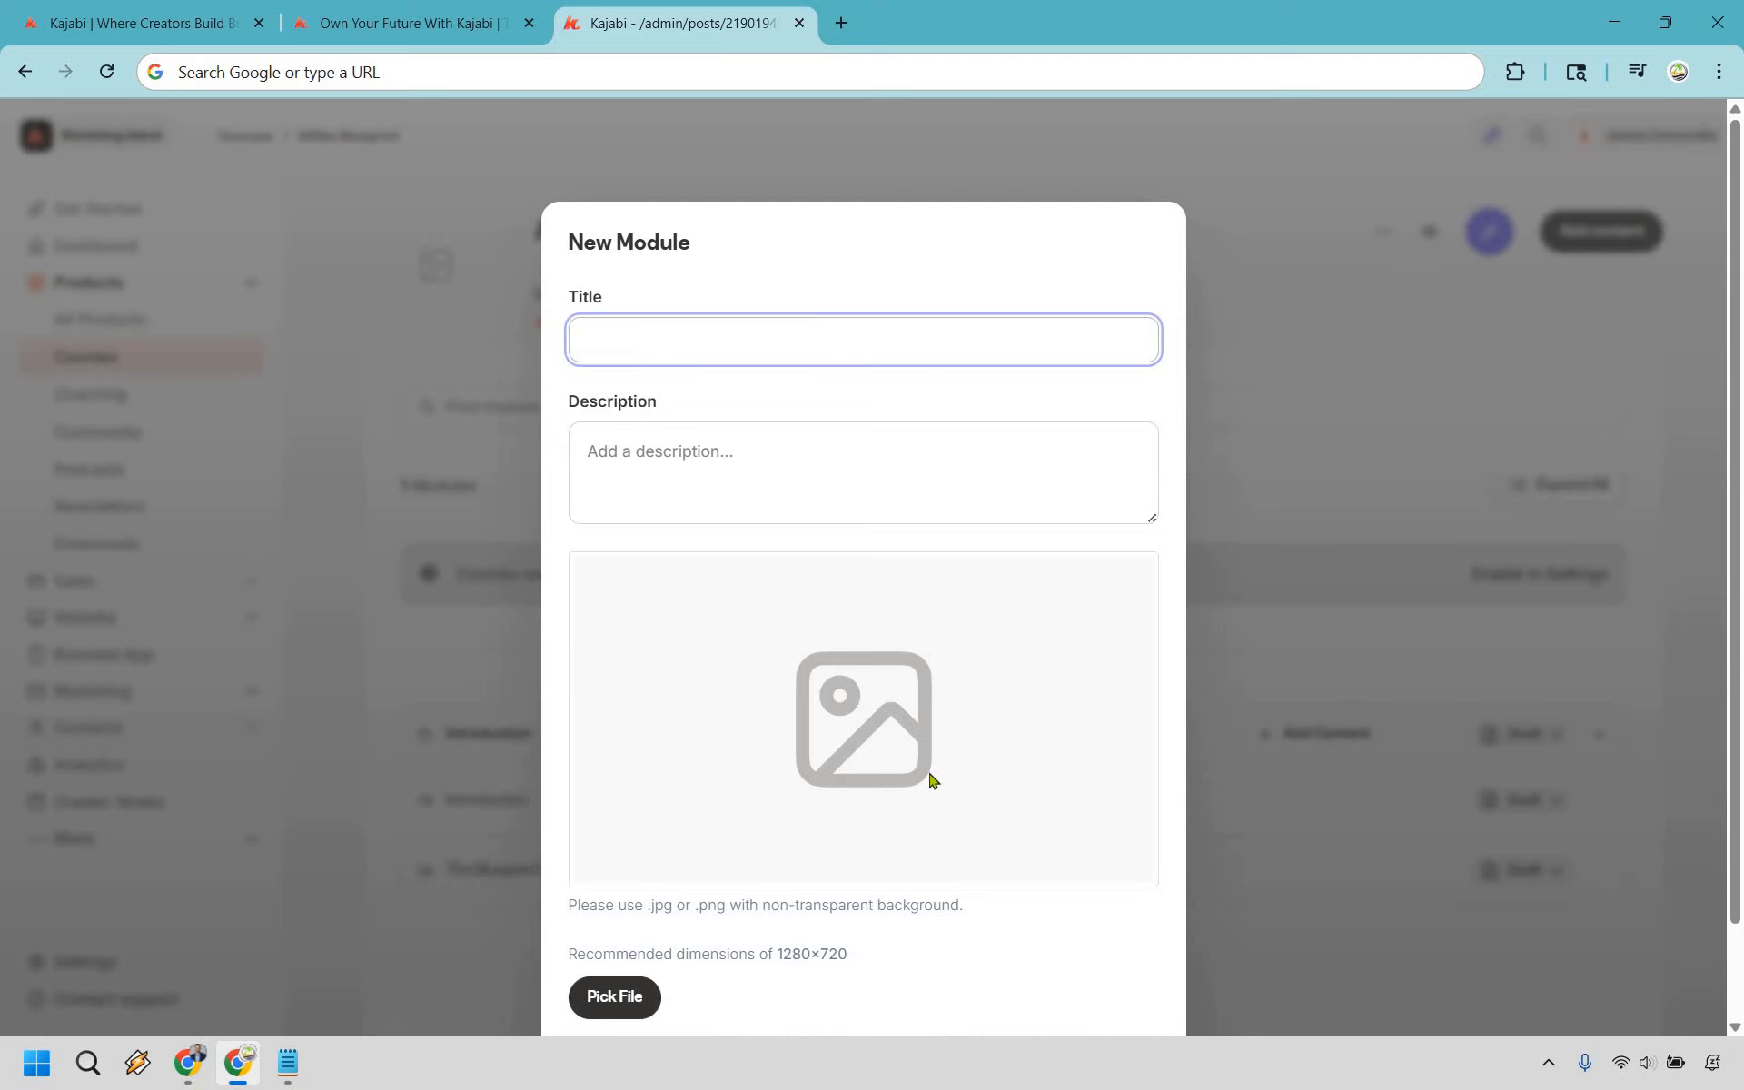
{"action": "scroll", "coordinate": [947, 971], "scroll_direction": "down", "scroll_amount": 3}
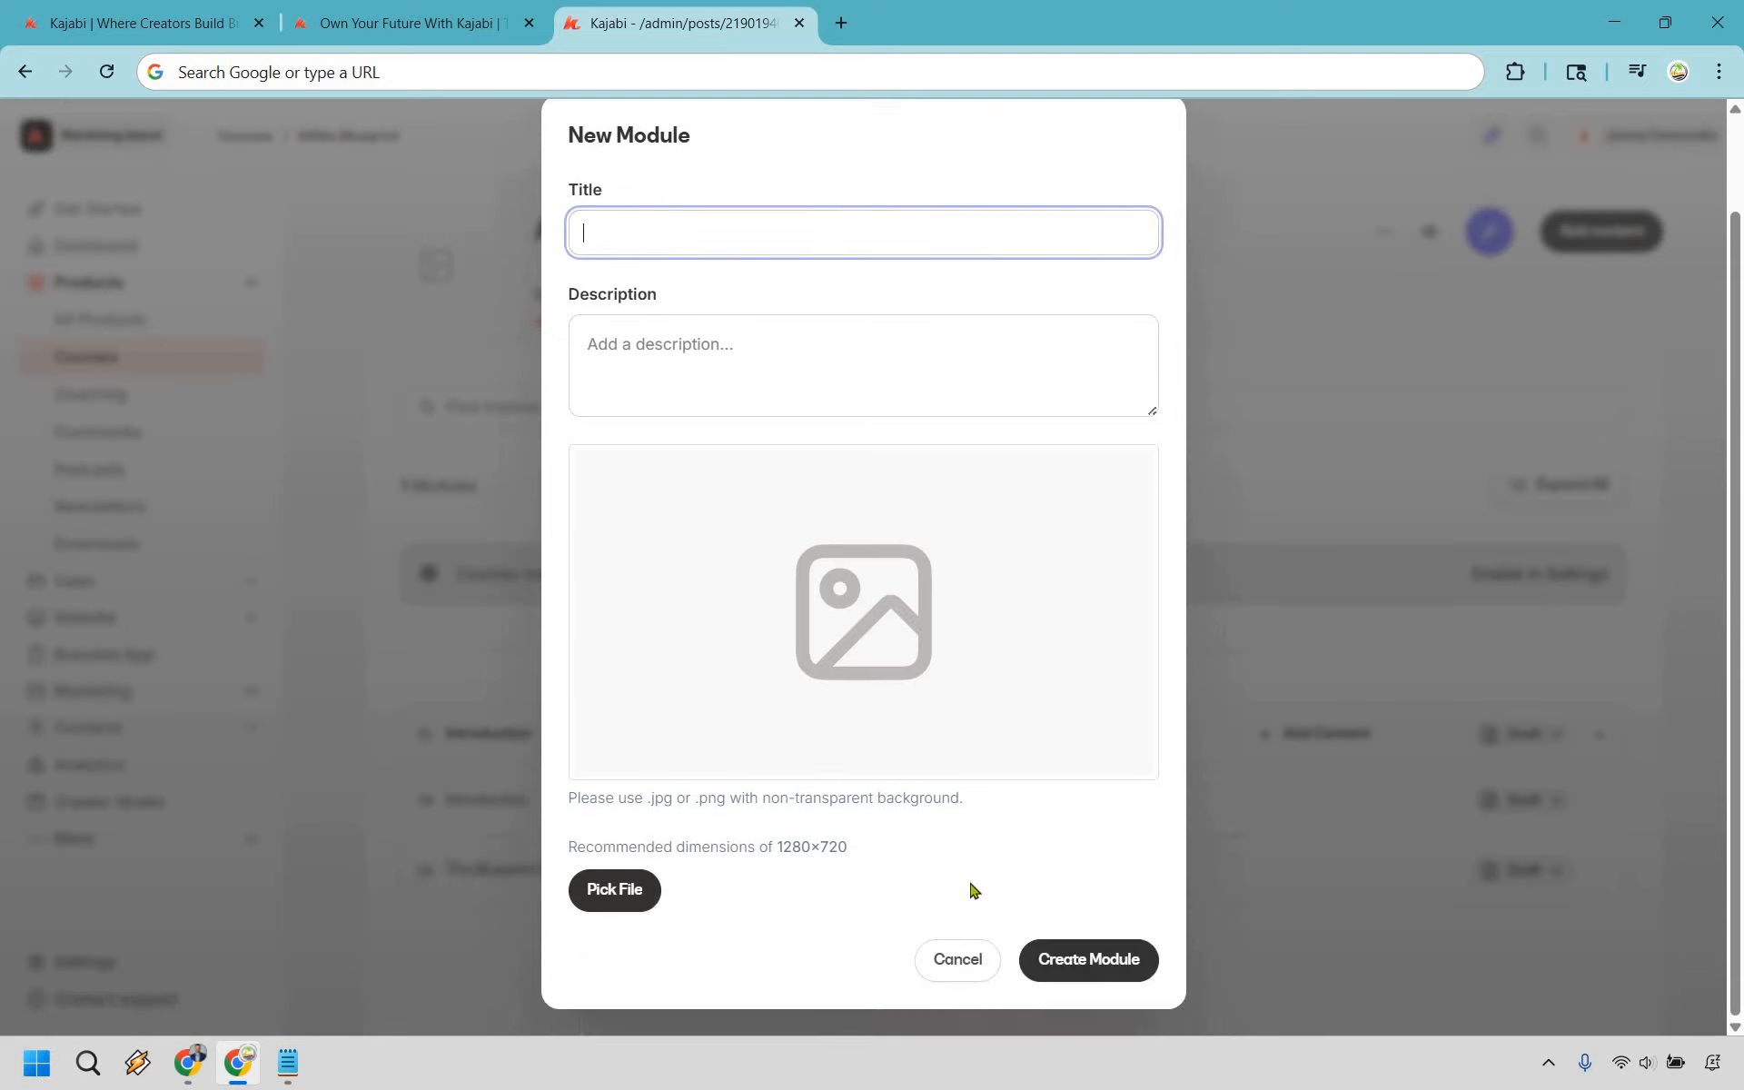
{"action": "left_click", "coordinate": [960, 994]}
{"action": "left_click", "coordinate": [1692, 344]}
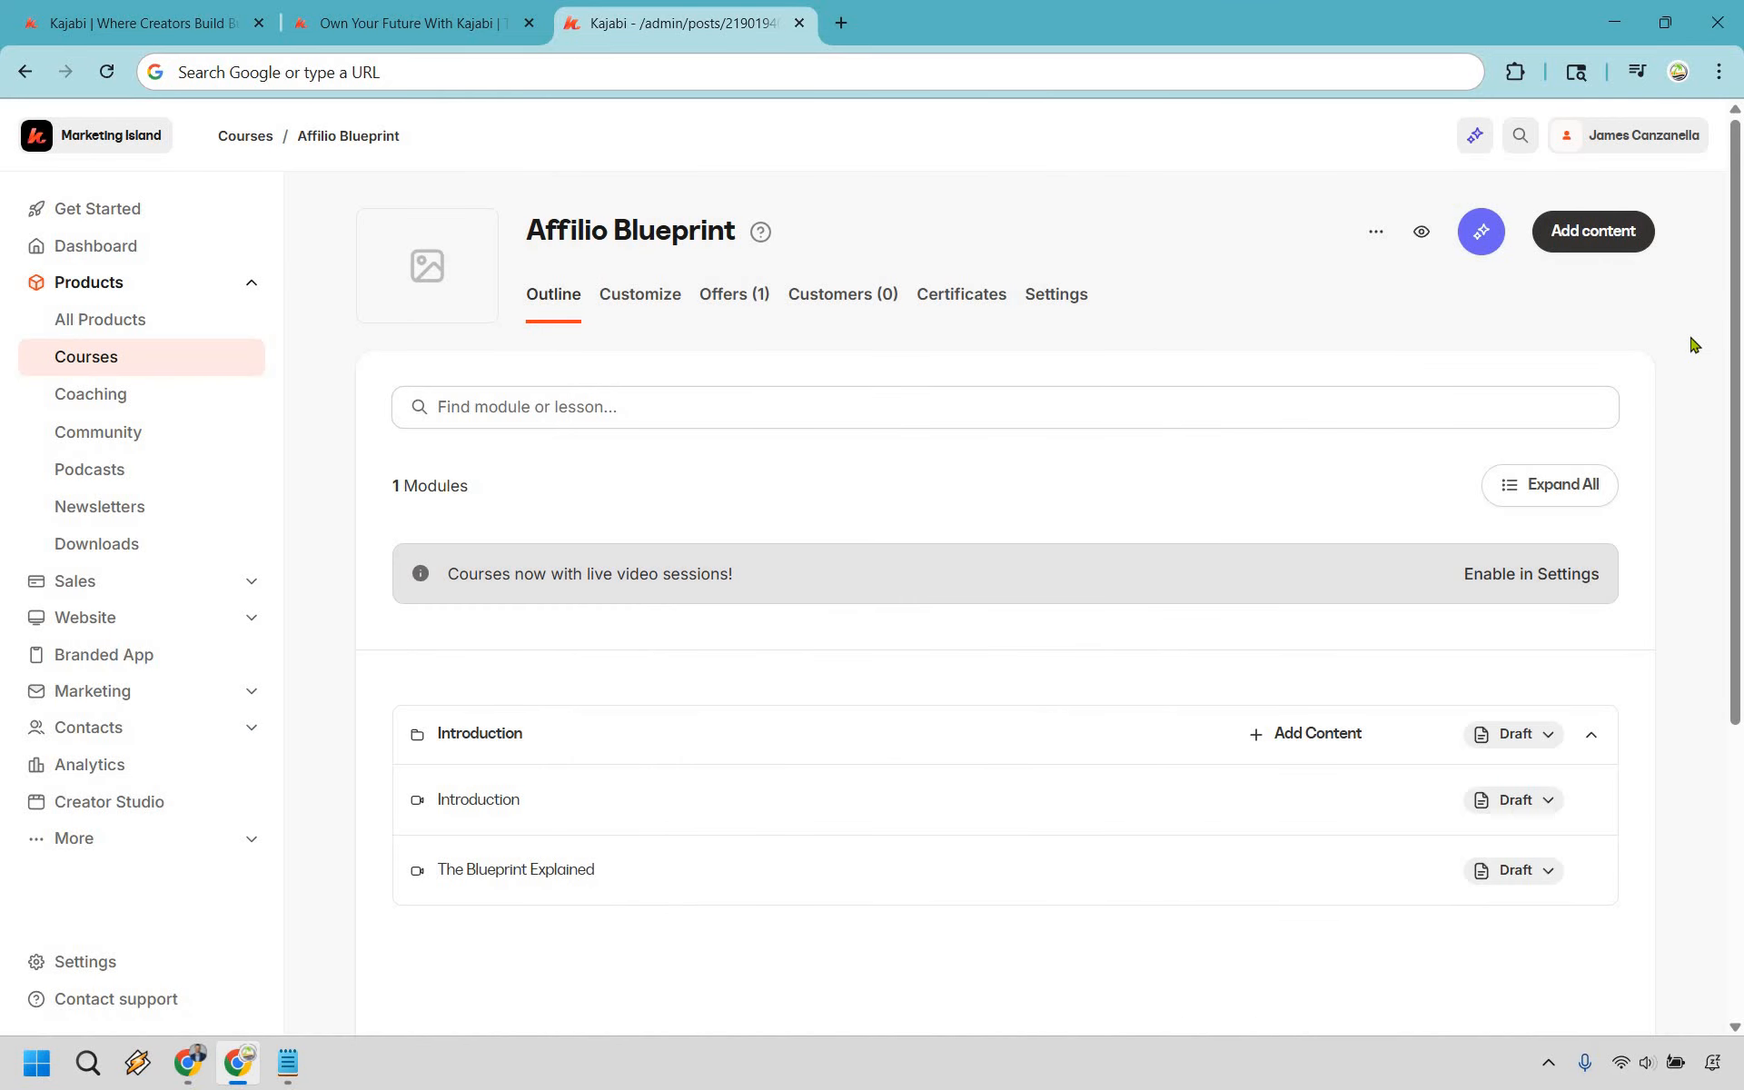
Add a quiz to the course and enter "Who is the greatest athlete of all time?" as its first question
{"action": "left_click", "coordinate": [1614, 241]}
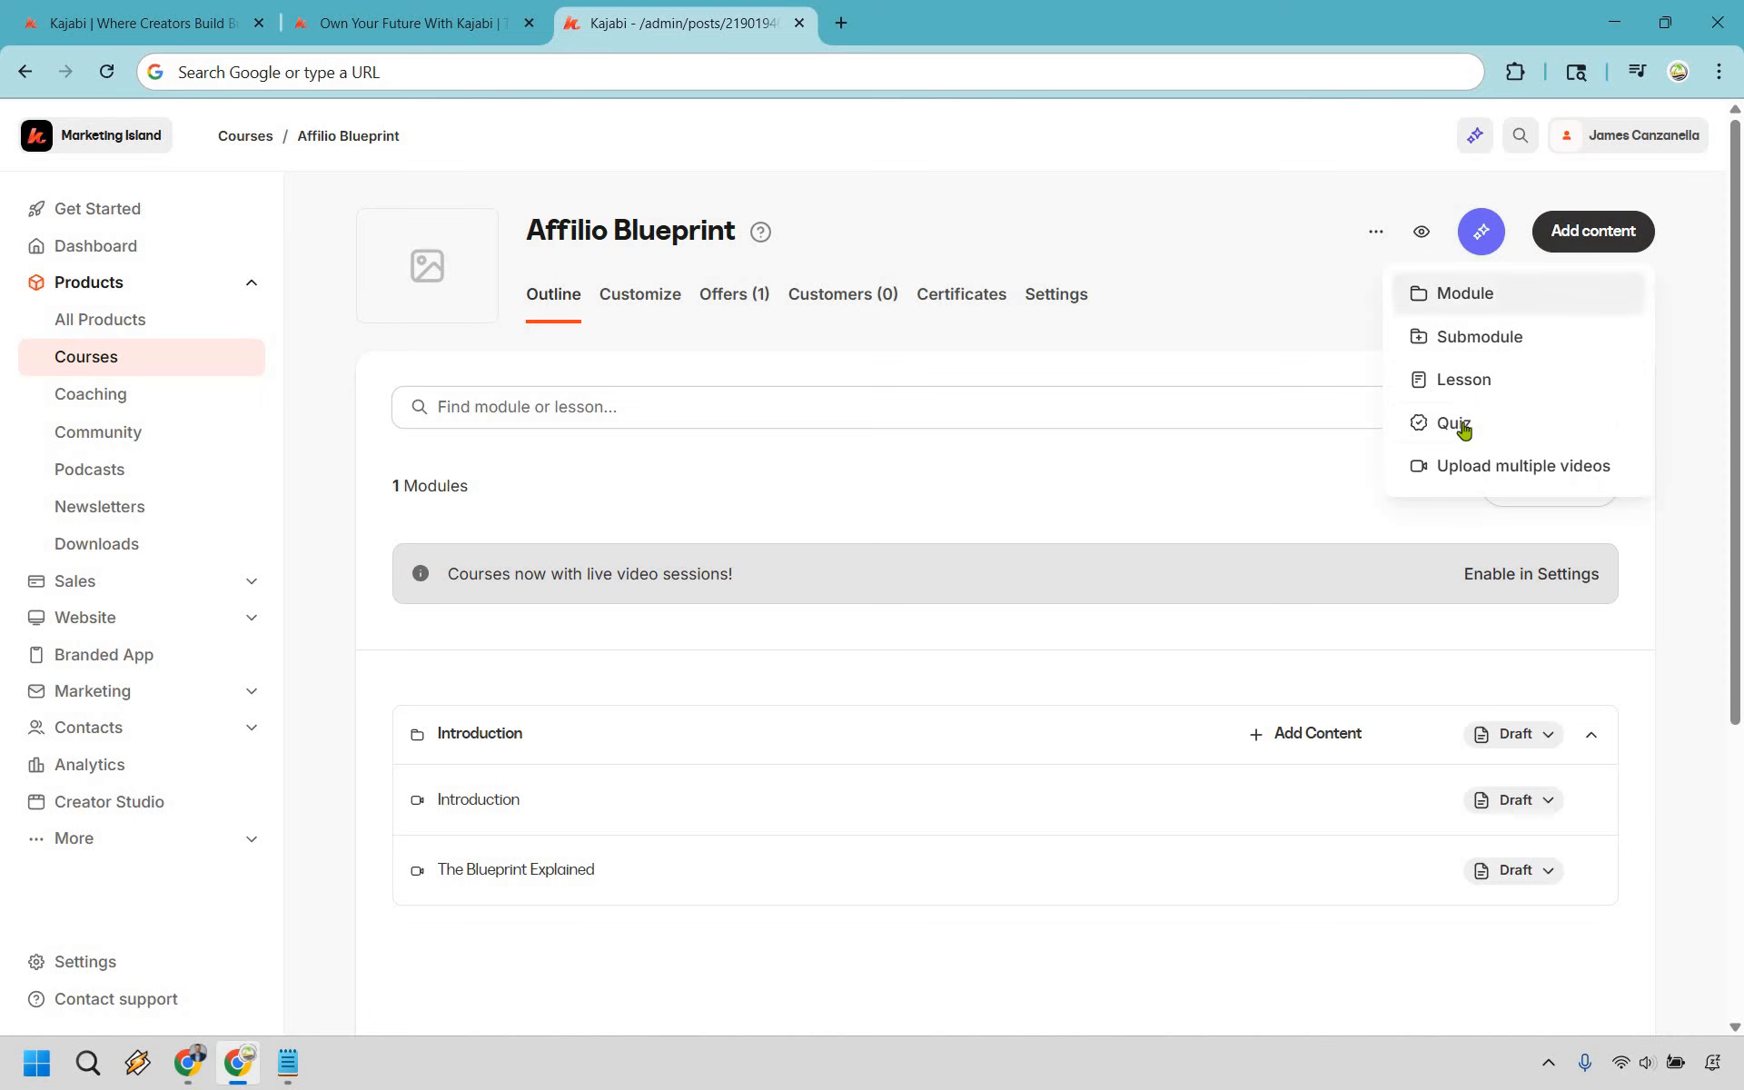
{"action": "left_click", "coordinate": [1456, 423]}
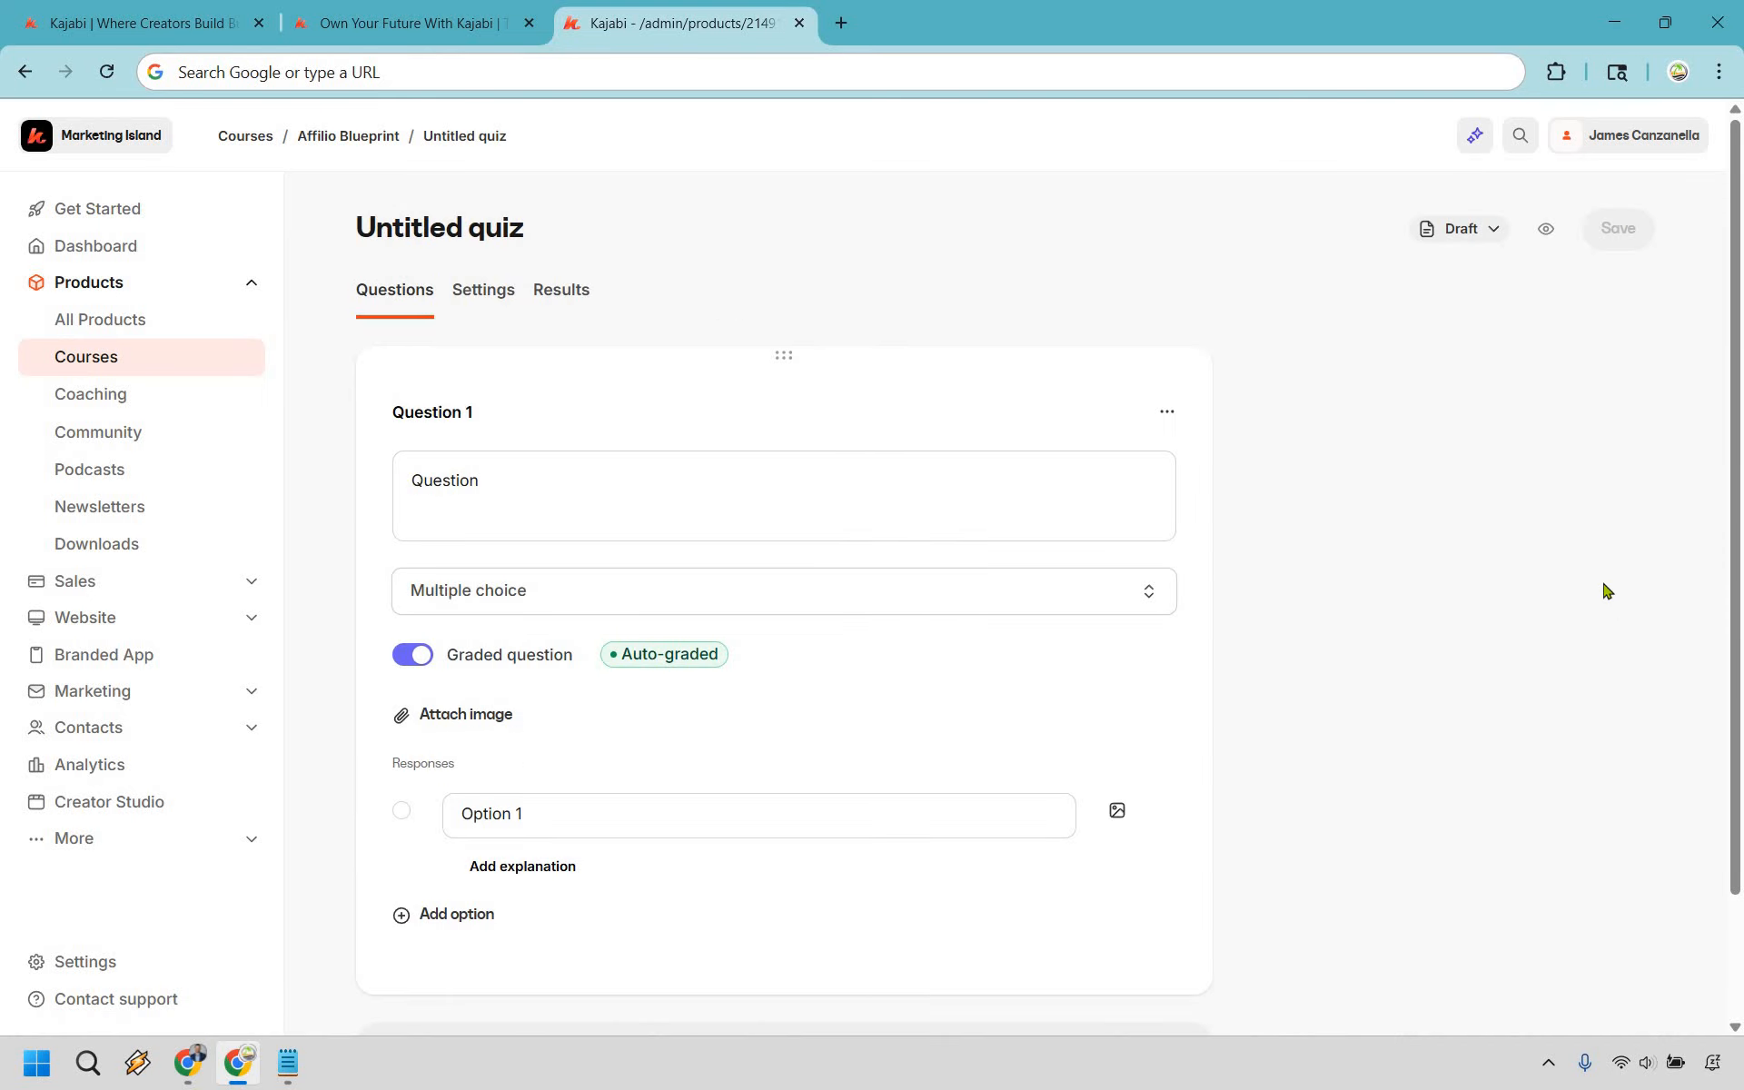
{"action": "left_click", "coordinate": [546, 491]}
{"action": "key", "text": "ctrl+a"}
{"action": "type", "text": "Who"}
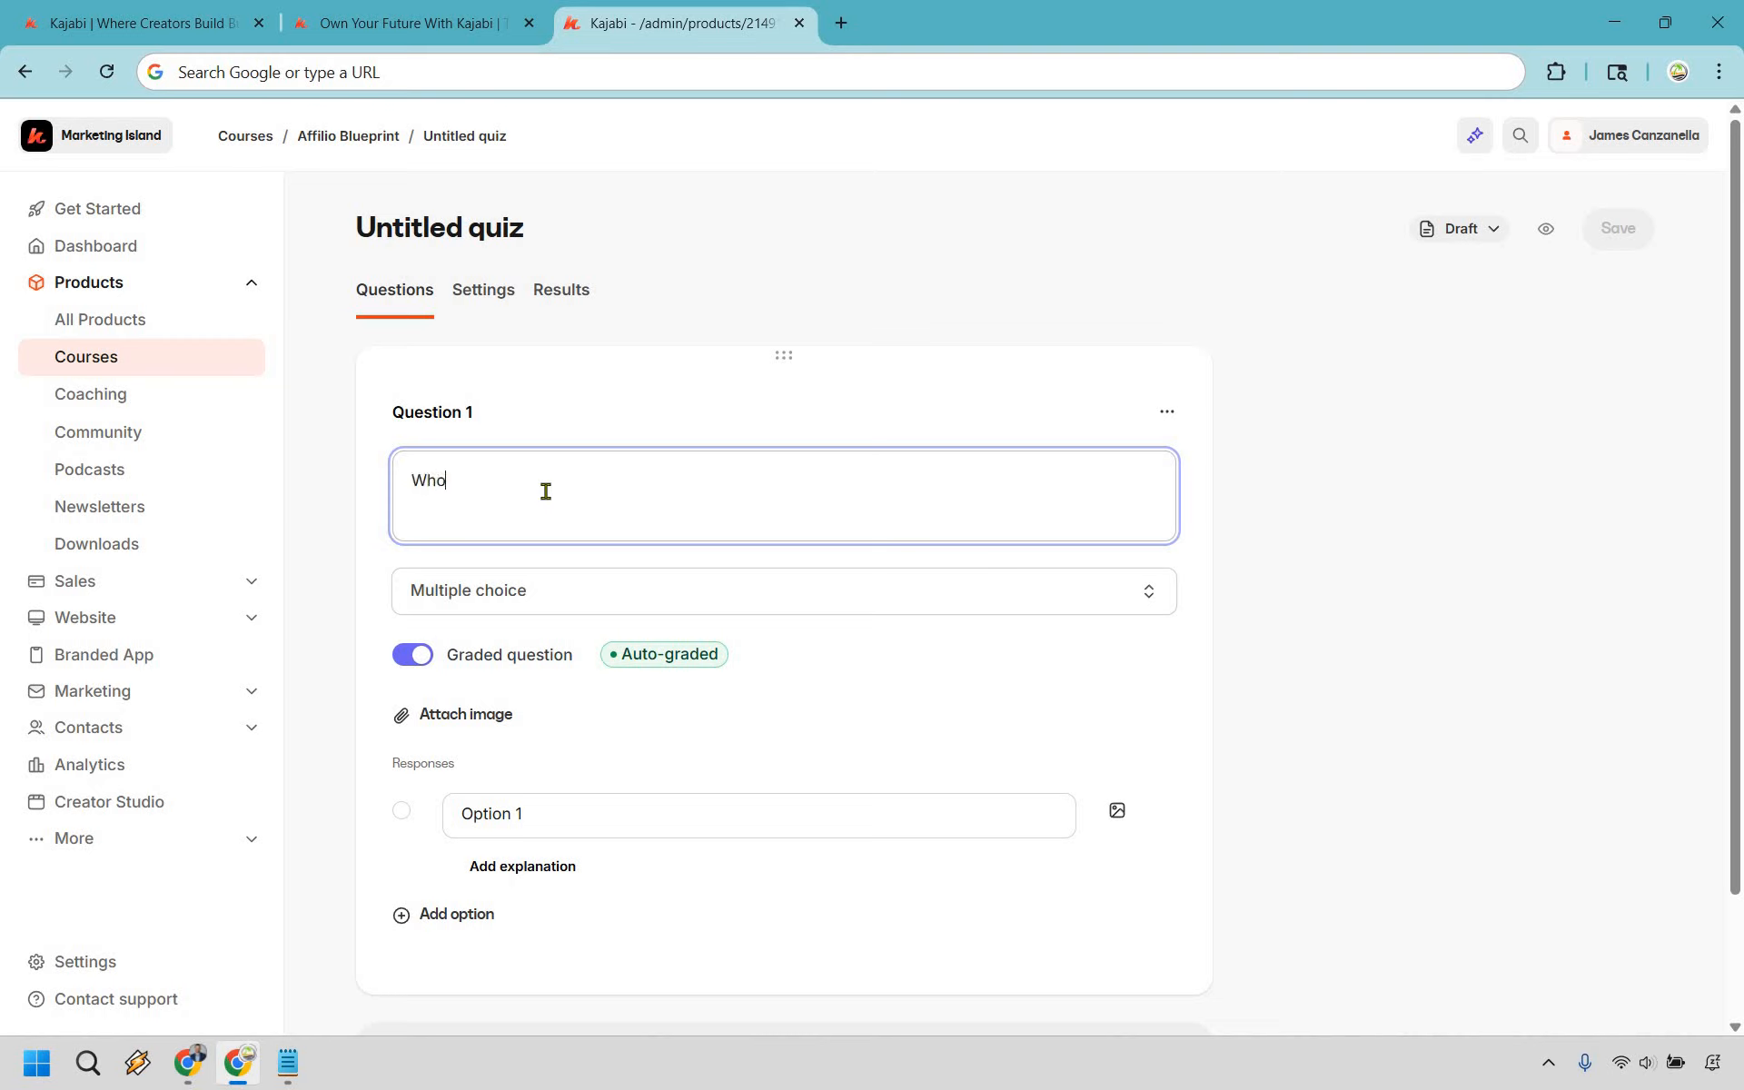
{"action": "type", "text": " is the greatest athlete of all time?"}
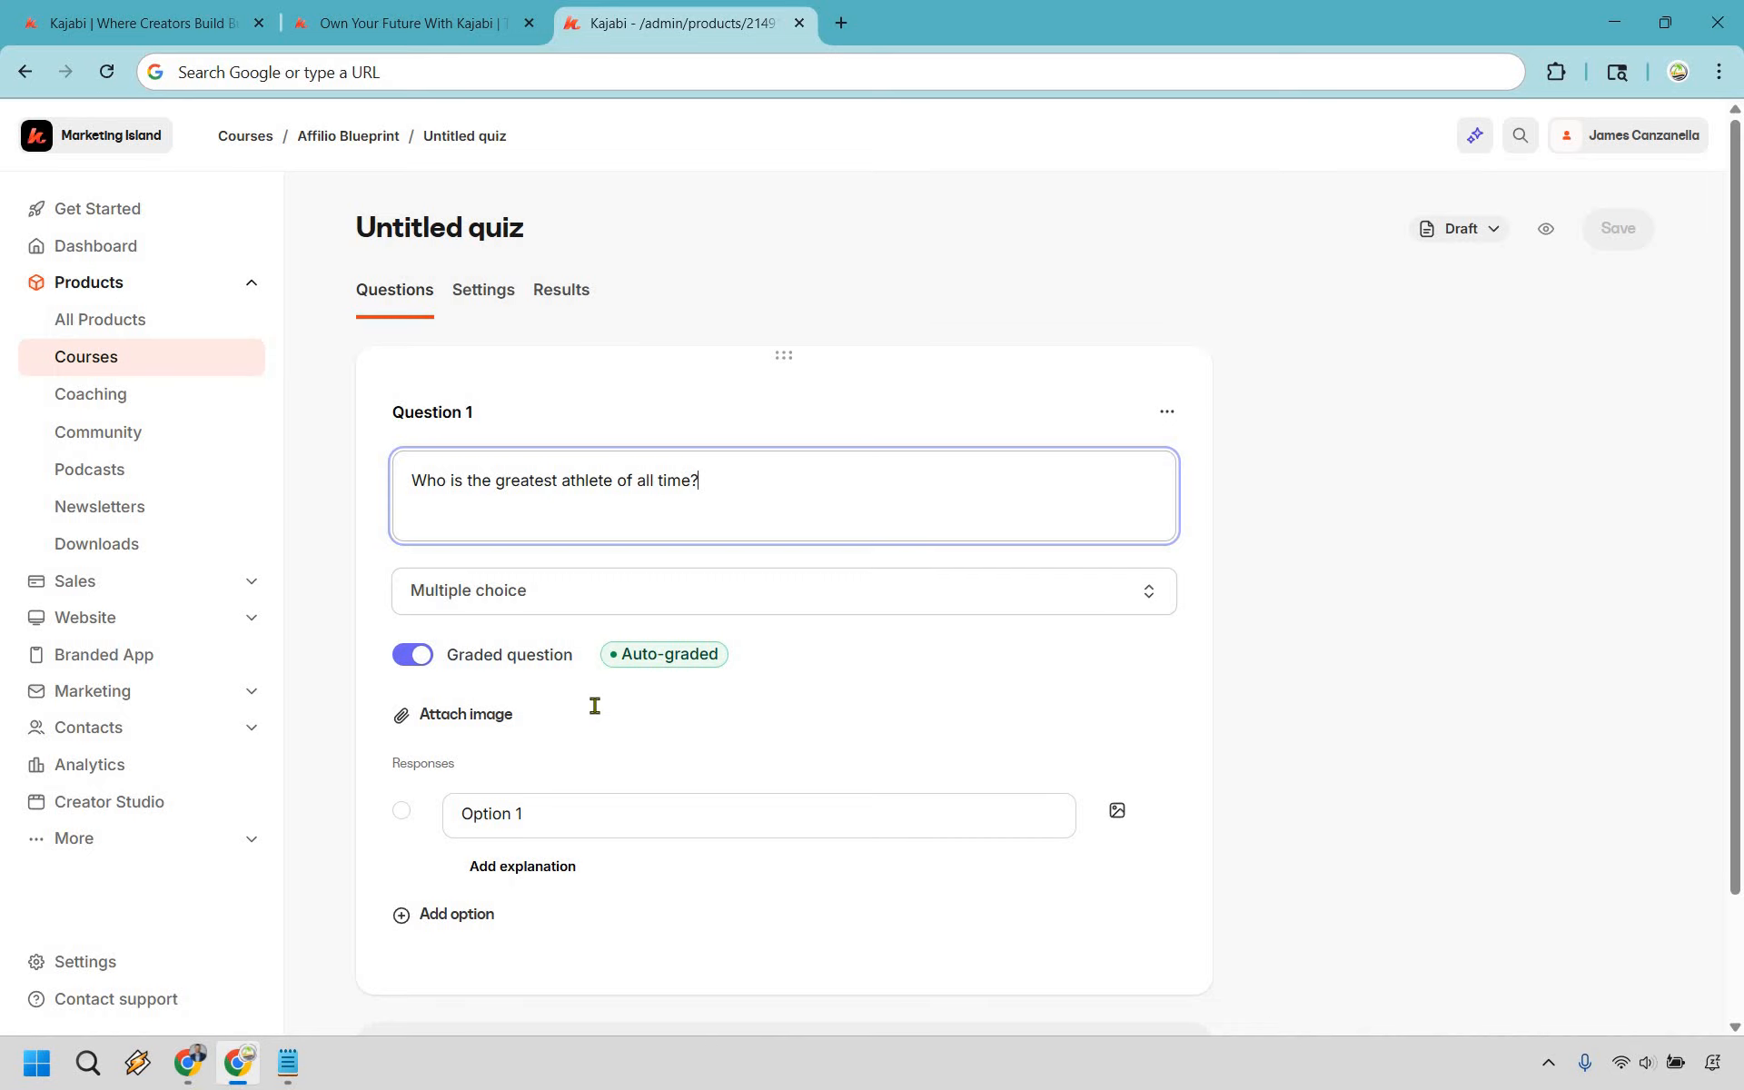
Replace the first response option of the question with "Michael Jordan"
{"action": "scroll", "coordinate": [595, 706], "scroll_direction": "down", "scroll_amount": 1}
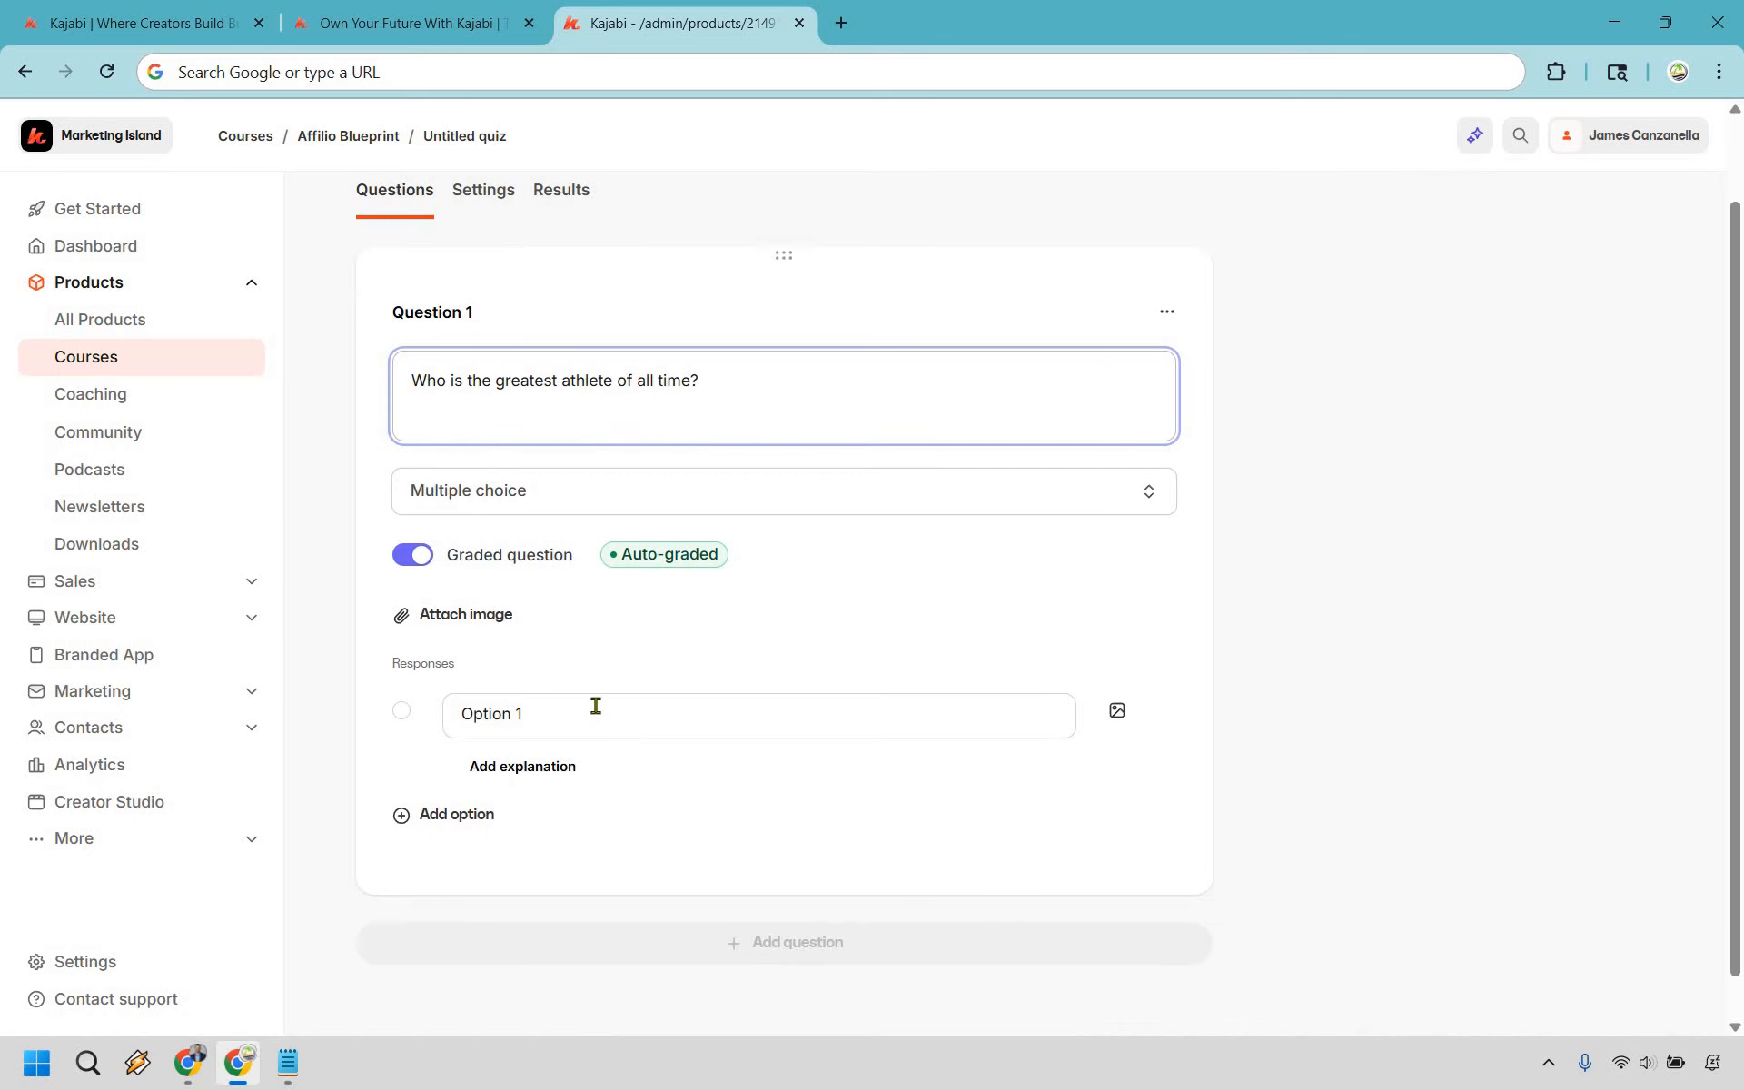
{"action": "double_click", "coordinate": [596, 706]}
{"action": "left_click", "coordinate": [599, 795]}
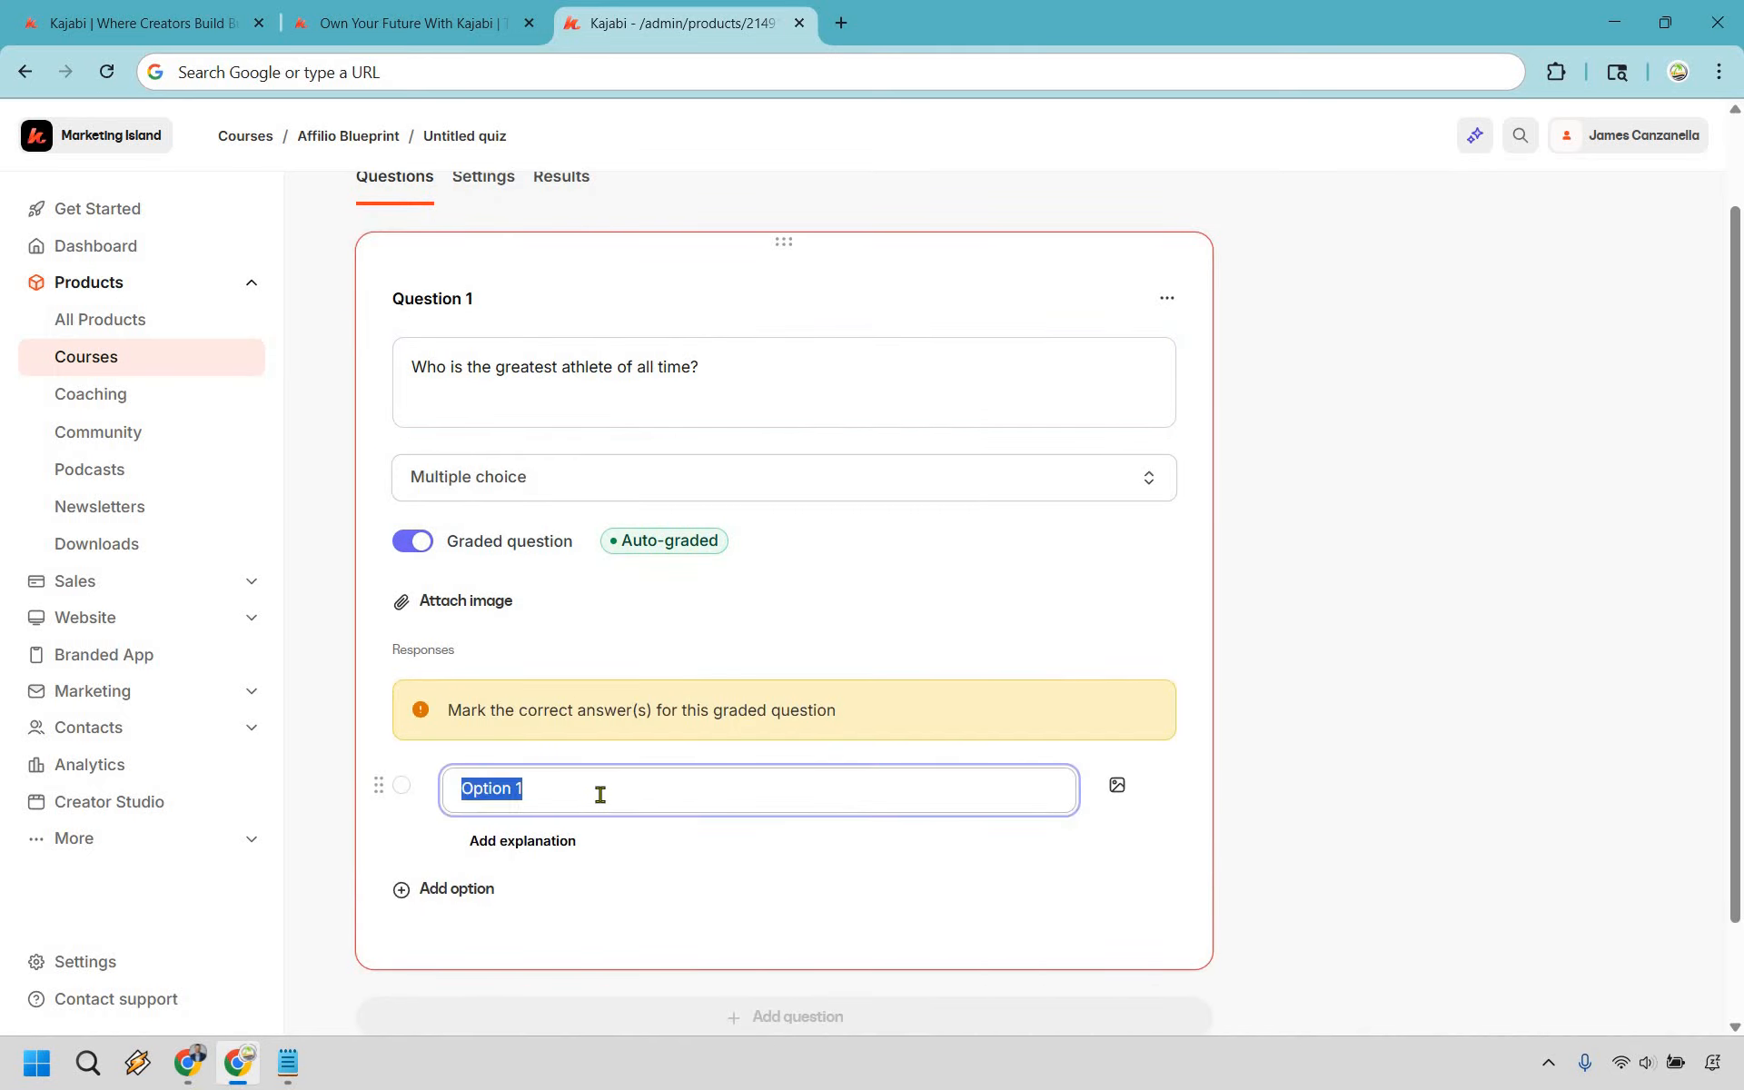
{"action": "type", "text": "Michael Jorda"}
{"action": "key", "text": "BackSpace"}
{"action": "type", "text": "dan"}
{"action": "scroll", "coordinate": [545, 838], "scroll_direction": "down", "scroll_amount": 1}
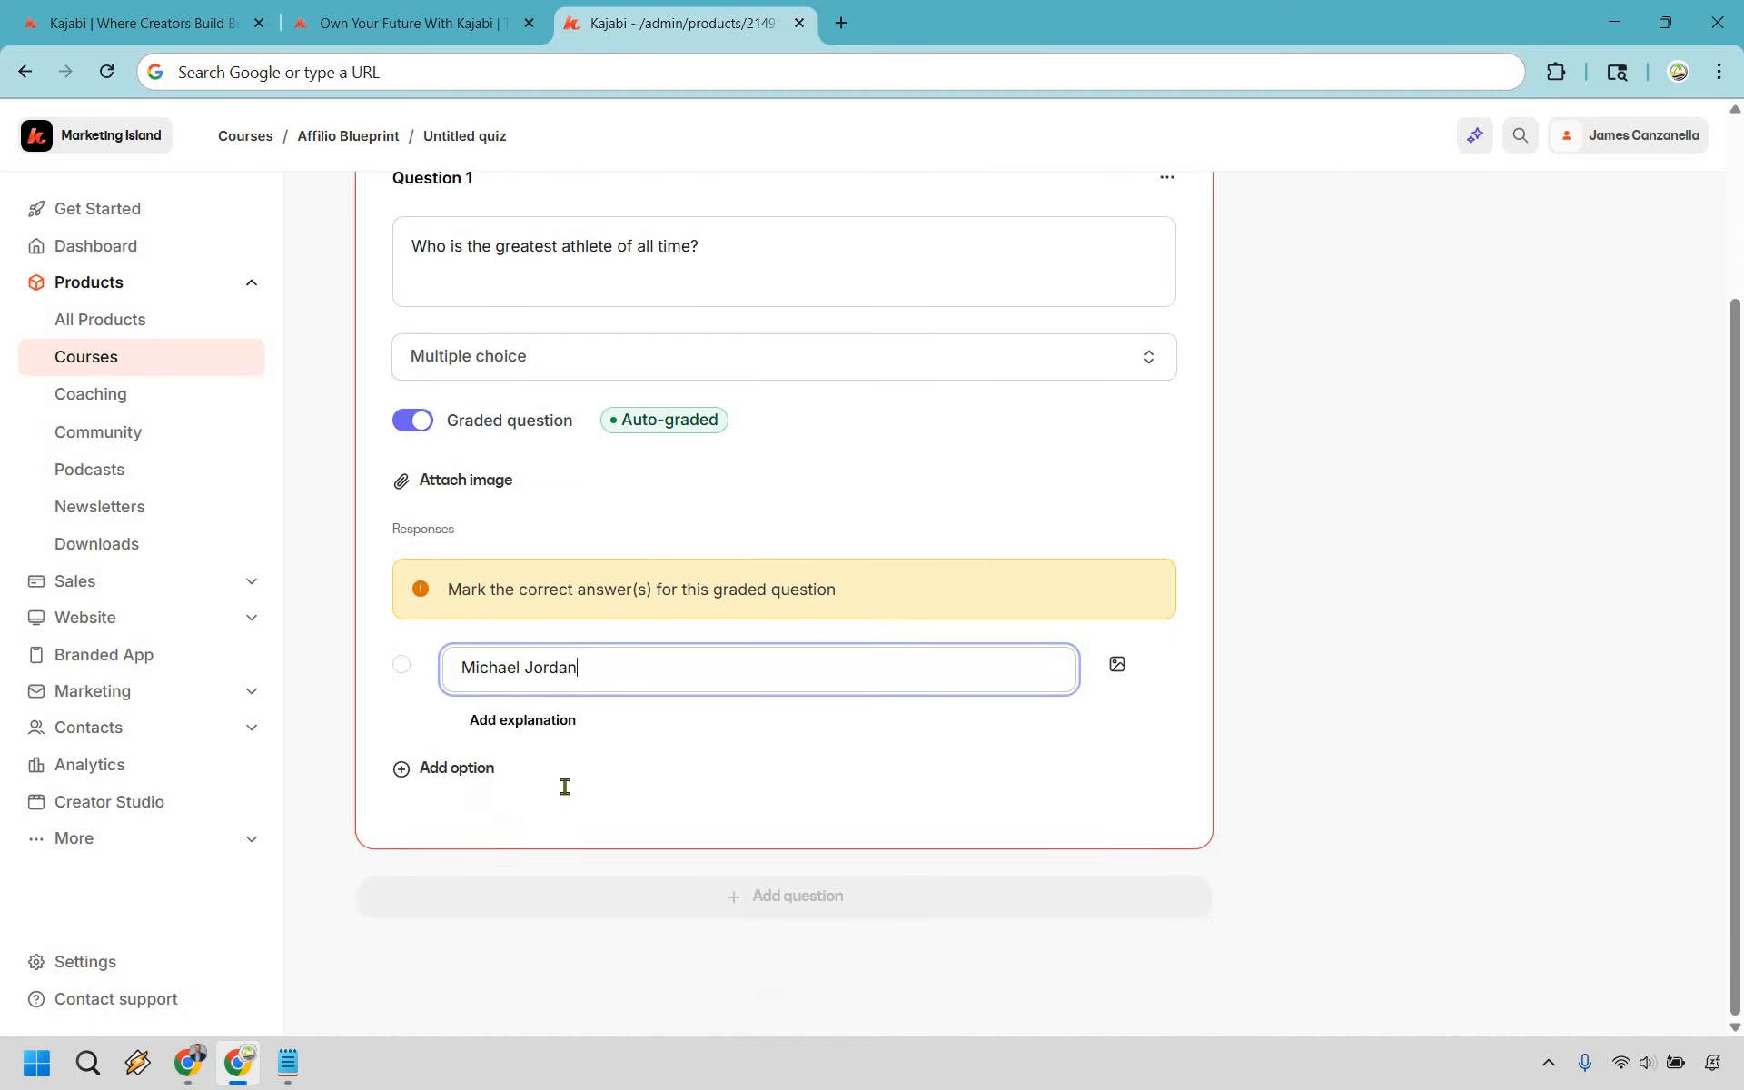
Add the response options "LEbron" and "Tiger", and mark Michael Jordan as the correct answer
{"action": "left_click", "coordinate": [450, 768]}
{"action": "type", "text": "LEbron"}
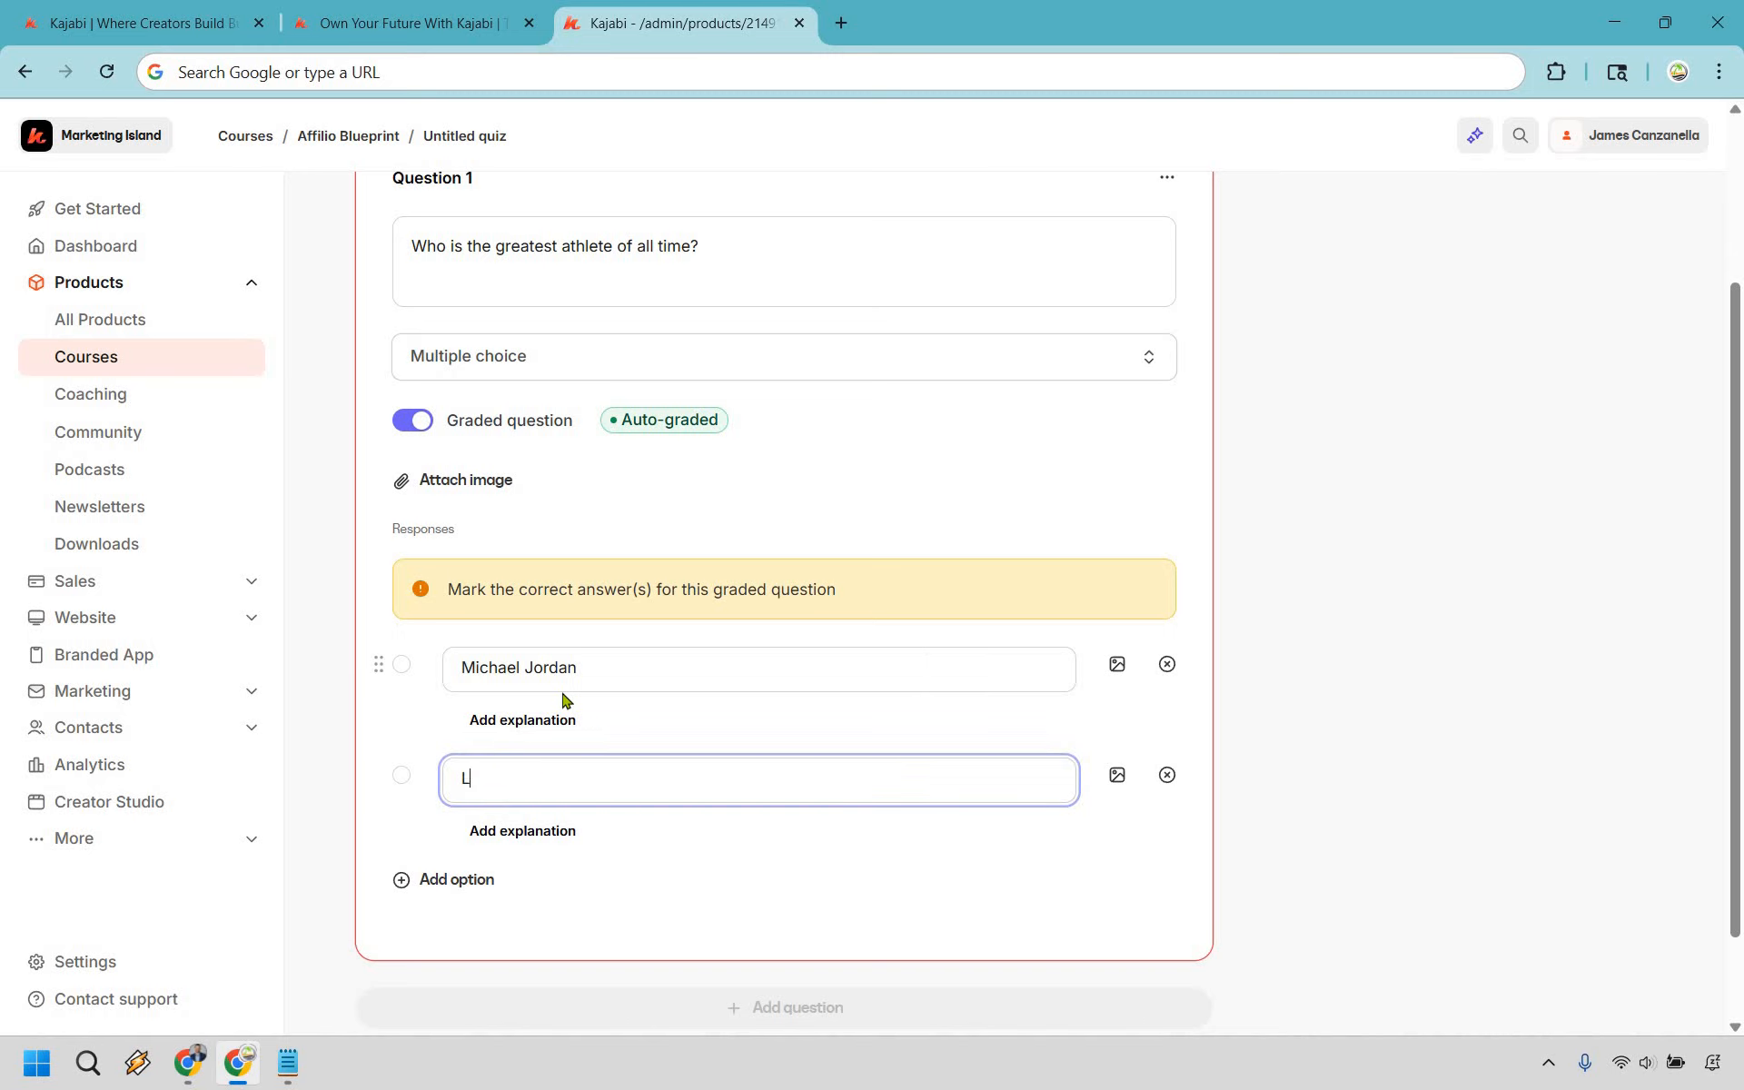
{"action": "left_click", "coordinate": [497, 868]}
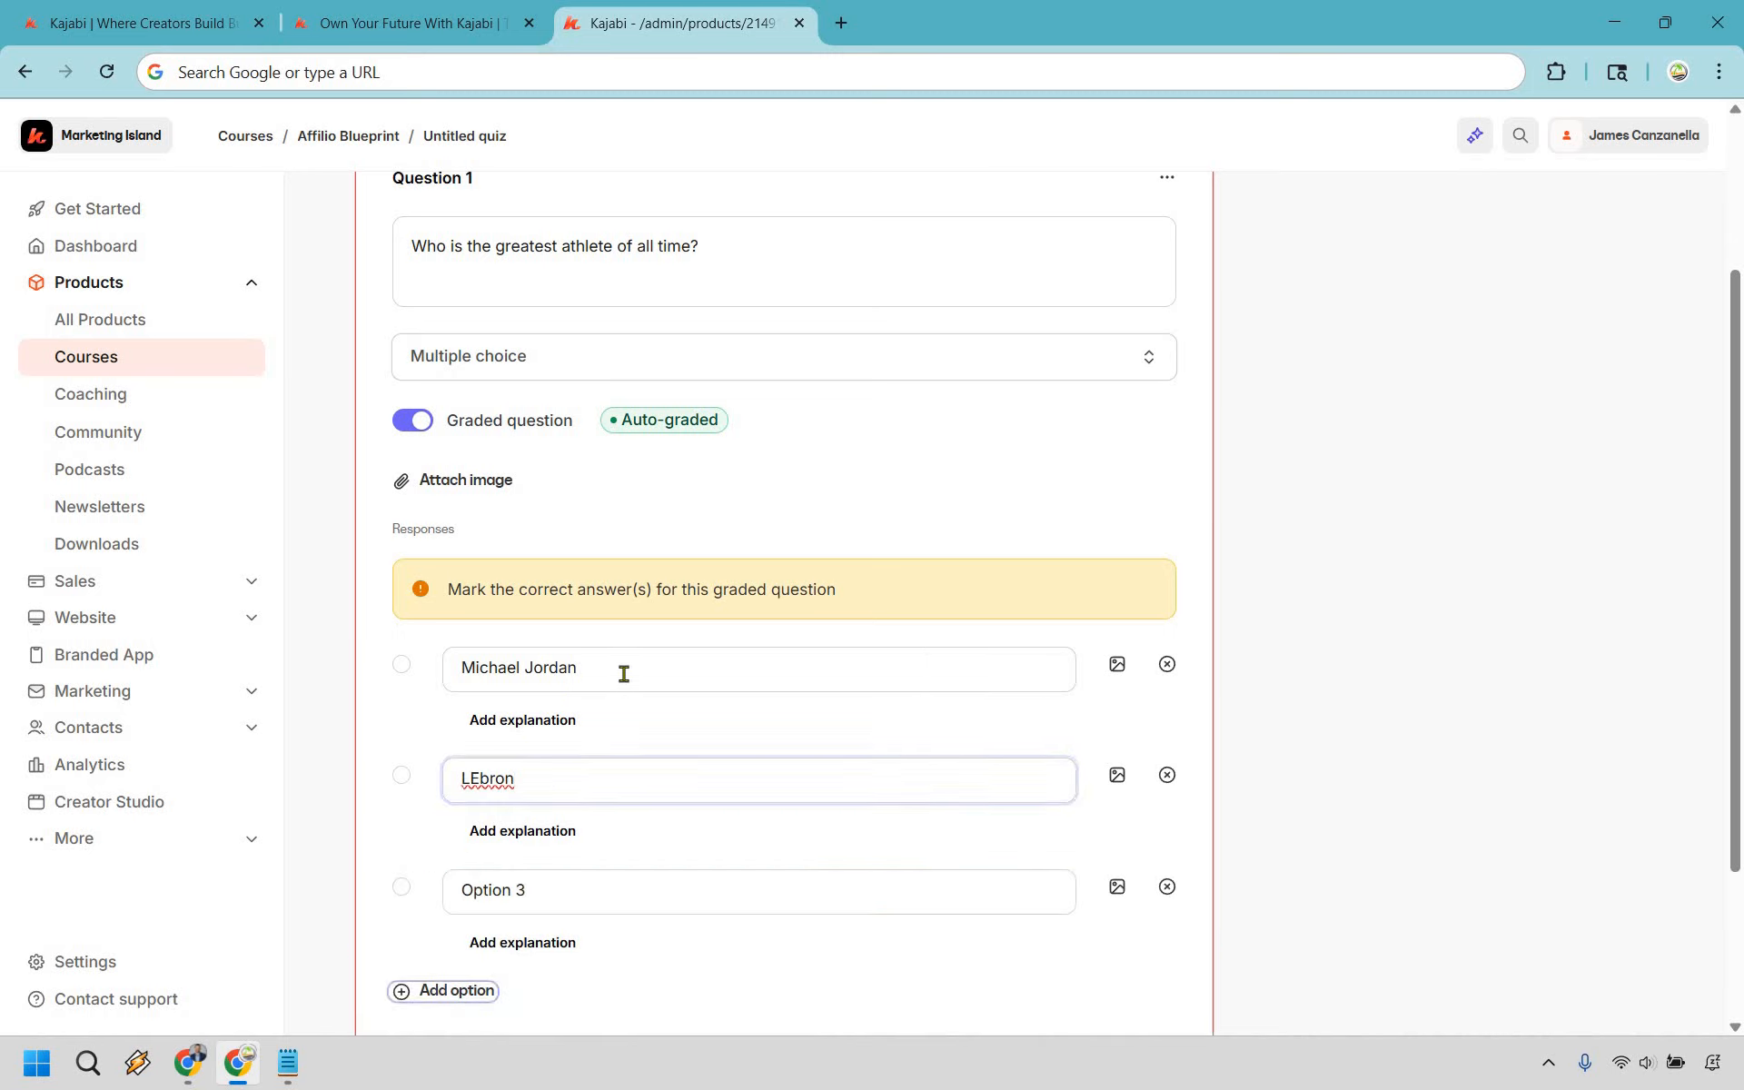
{"action": "type", "text": "Tiger"}
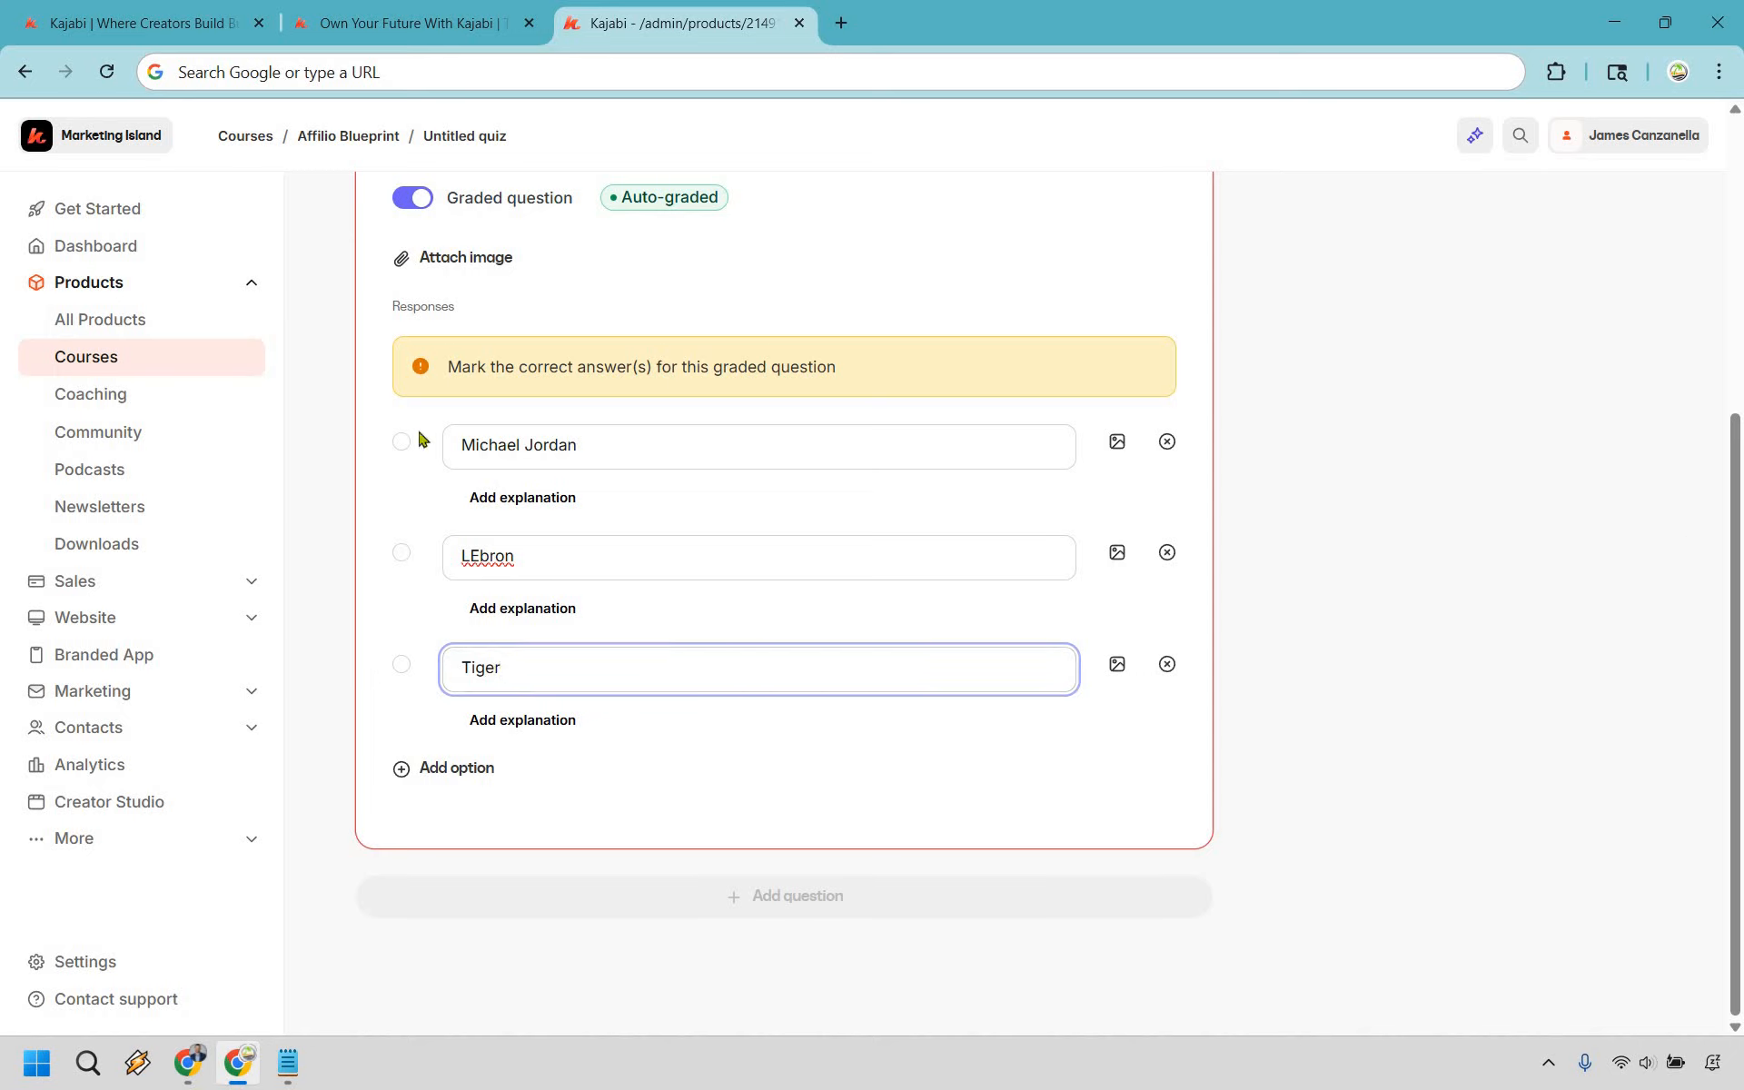
{"action": "left_click", "coordinate": [401, 443]}
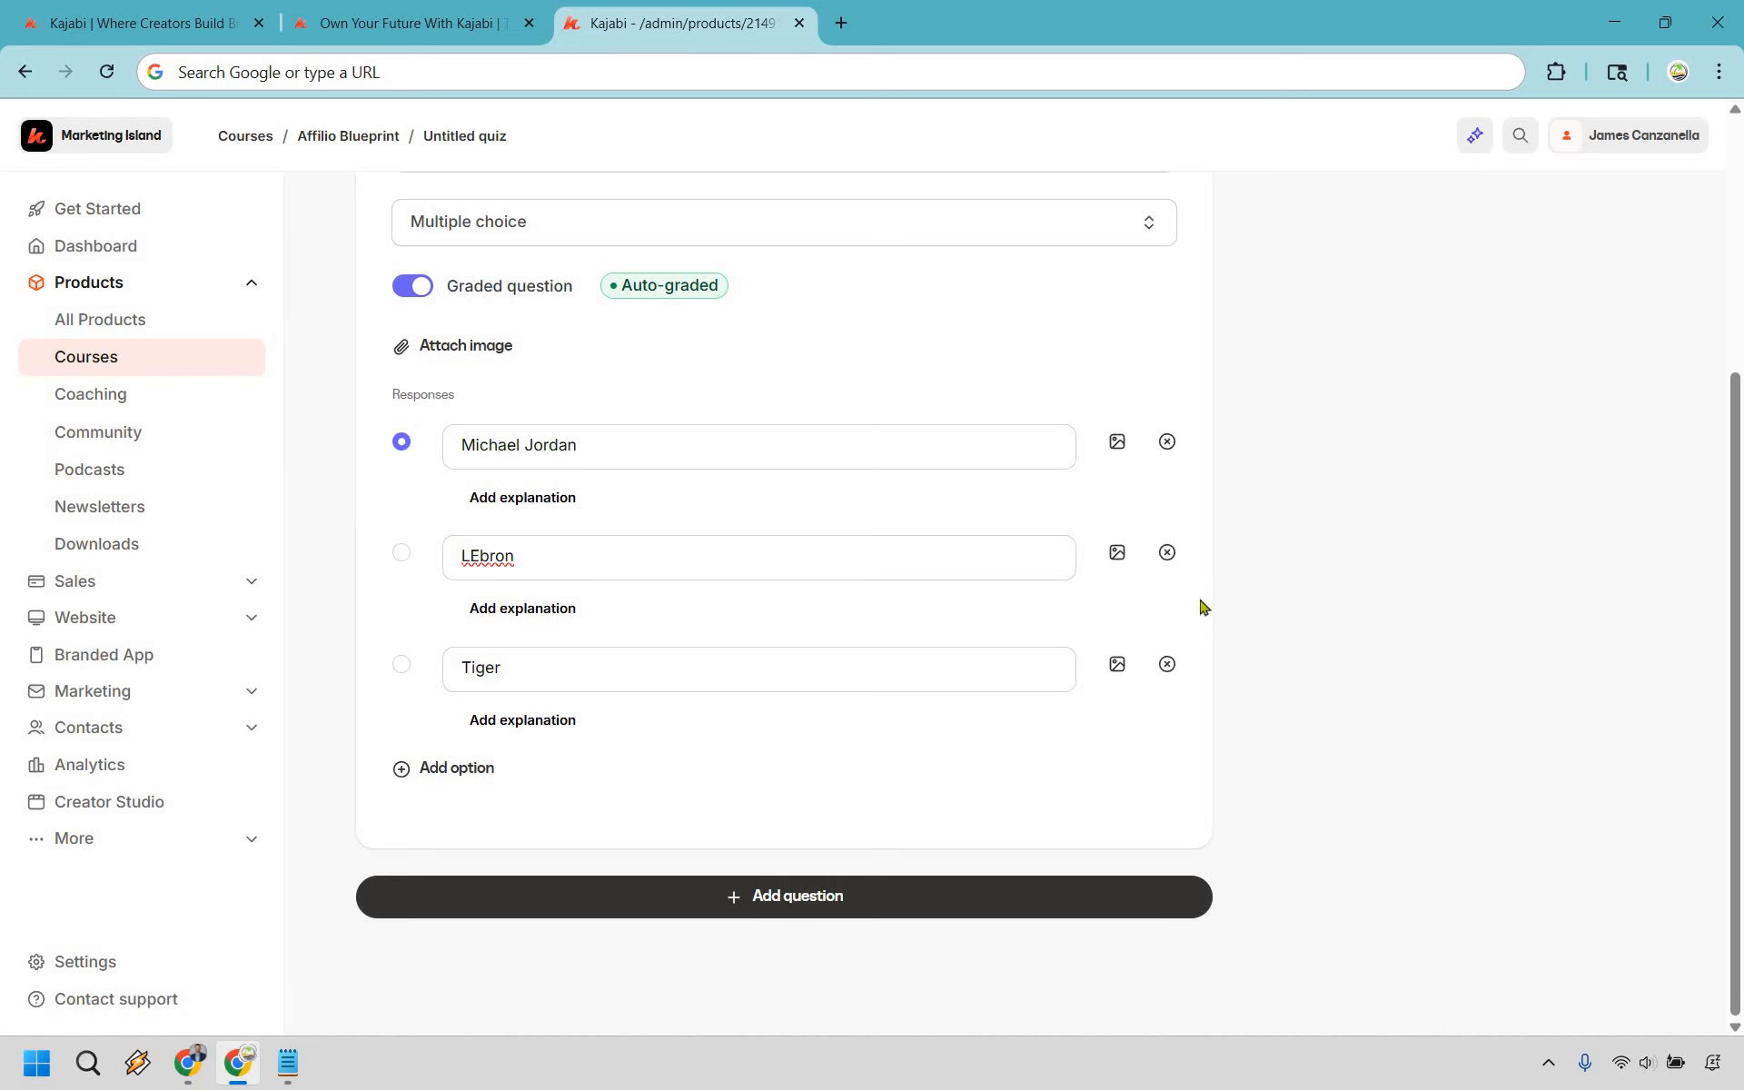
Check the available question types, keep Multiple choice, and save the quiz
{"action": "scroll", "coordinate": [813, 561], "scroll_direction": "up", "scroll_amount": 4}
{"action": "left_click", "coordinate": [813, 561]}
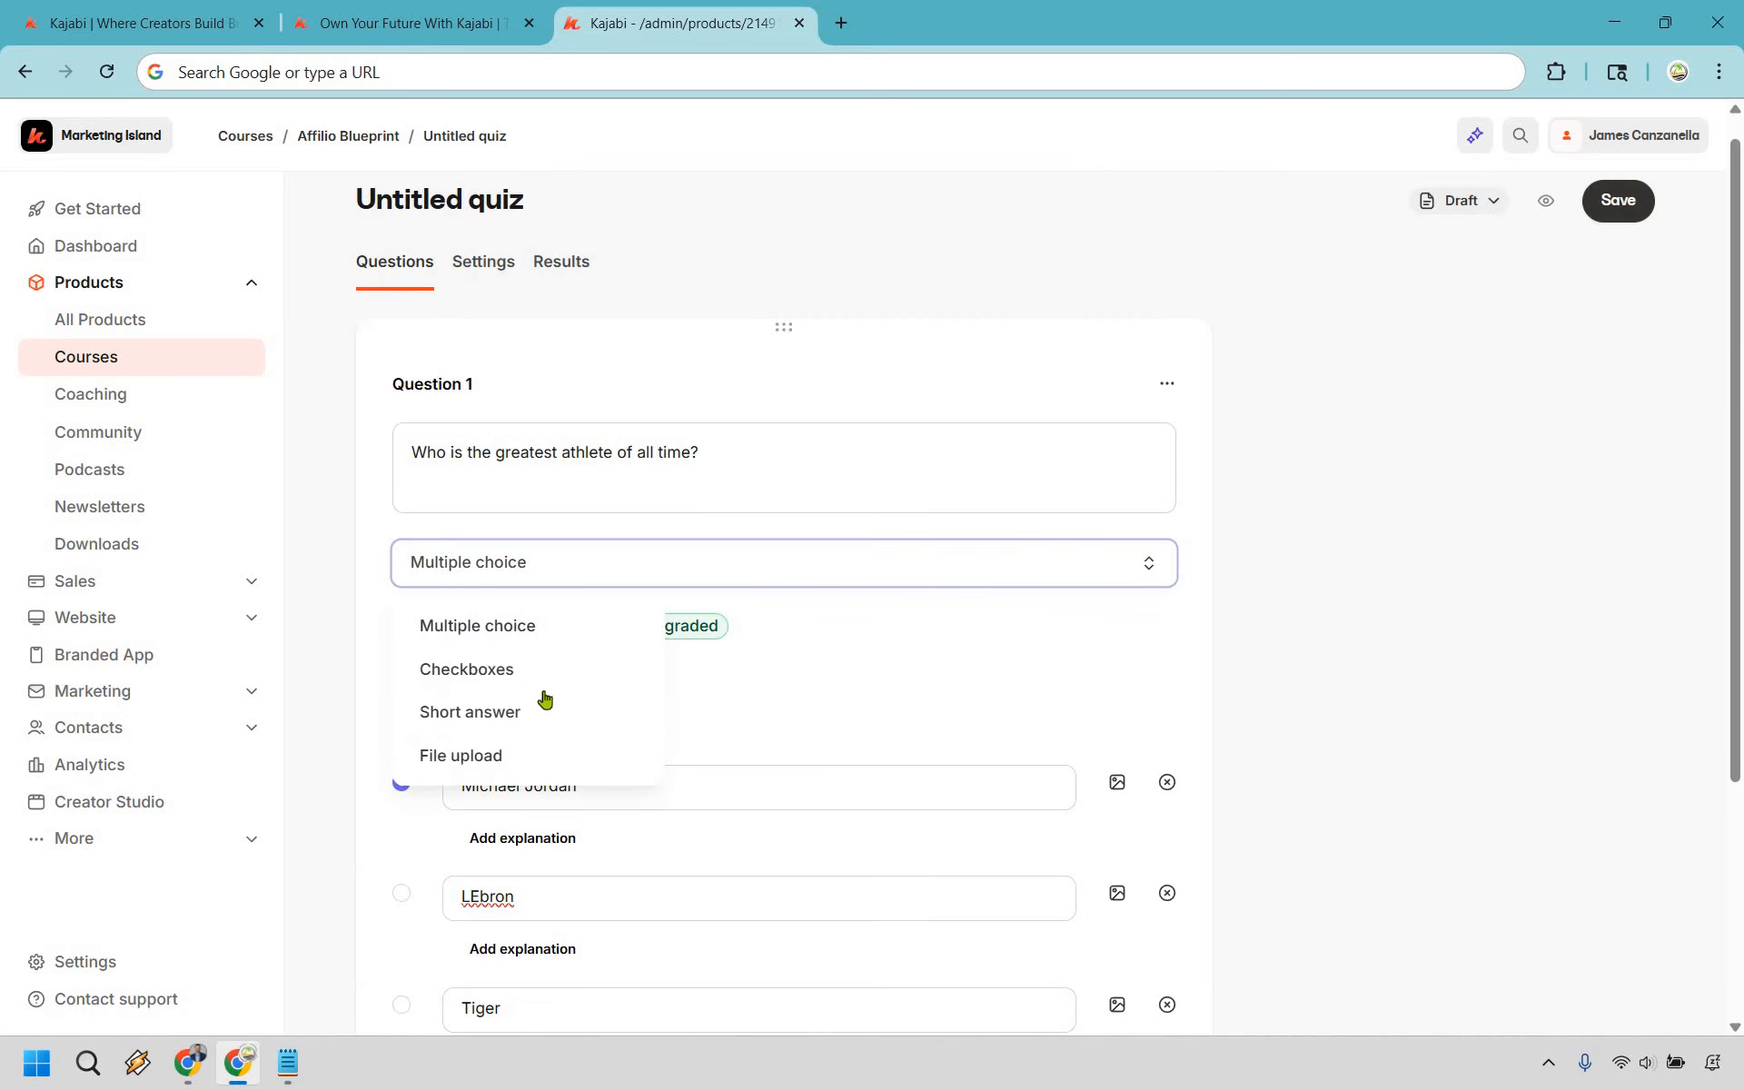
{"action": "left_click", "coordinate": [1245, 615]}
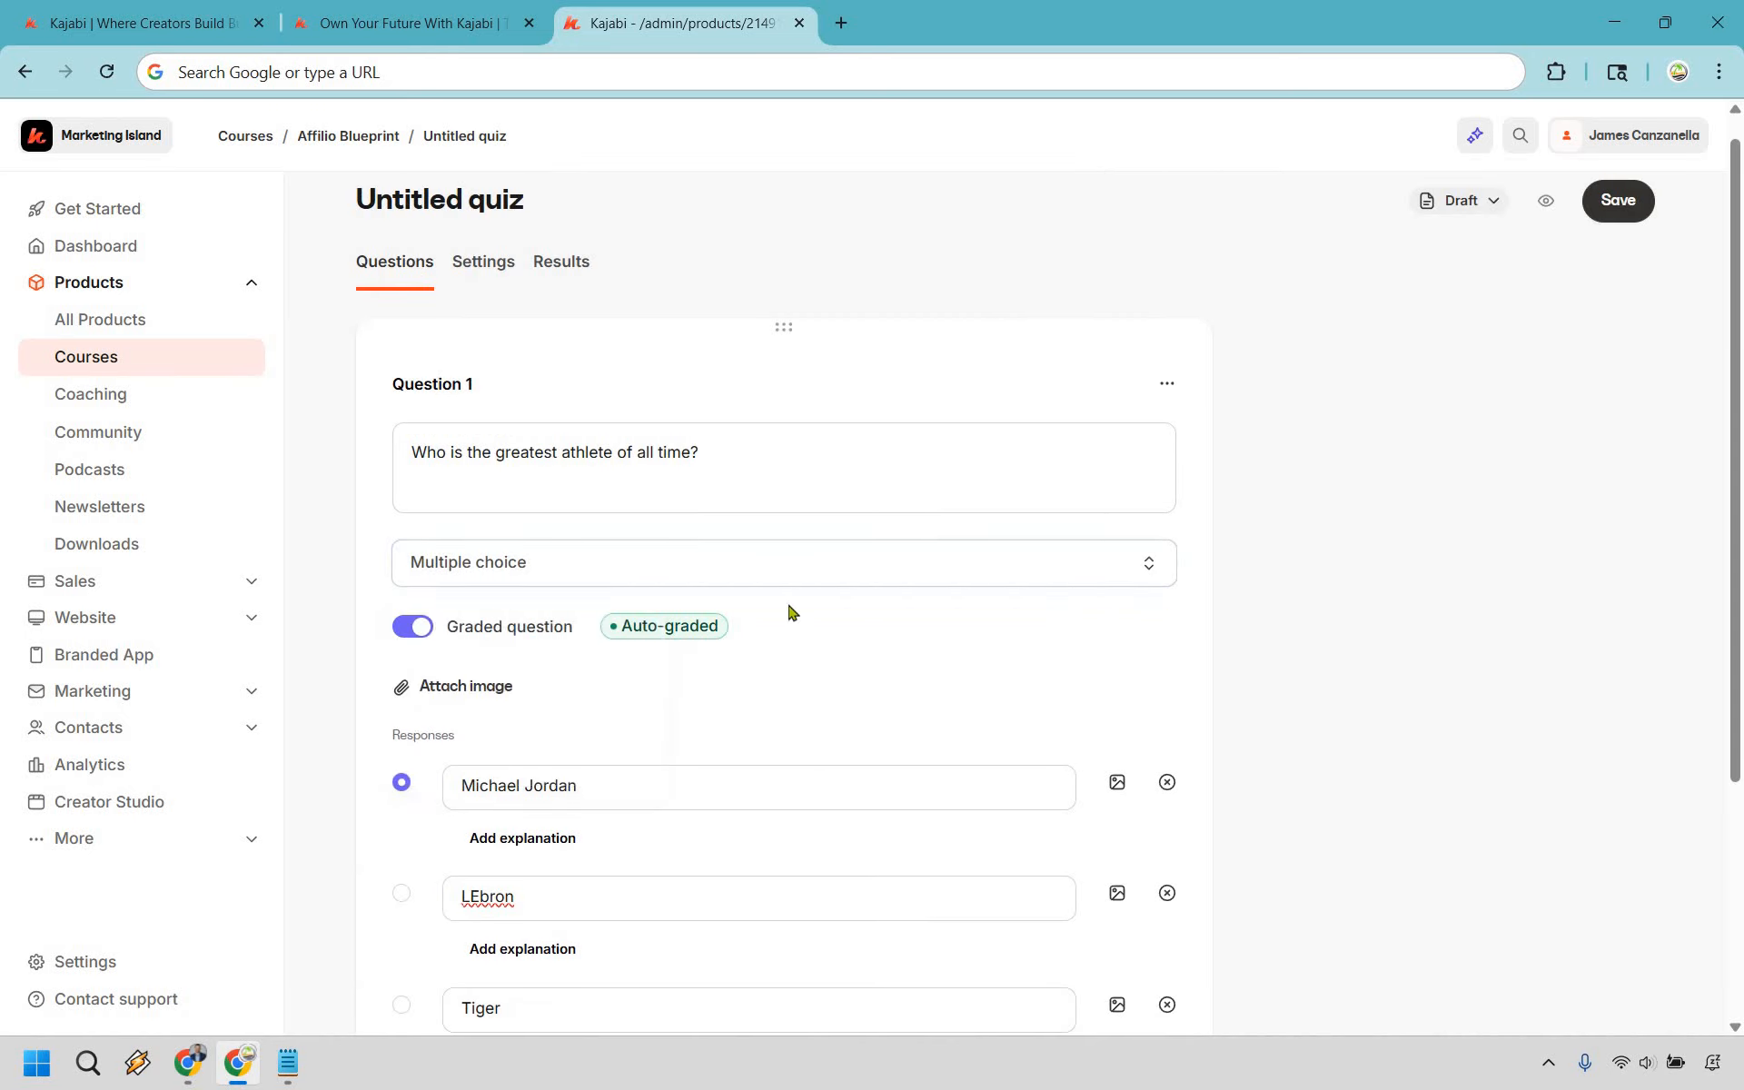
{"action": "scroll", "coordinate": [1522, 453], "scroll_direction": "down", "scroll_amount": 4}
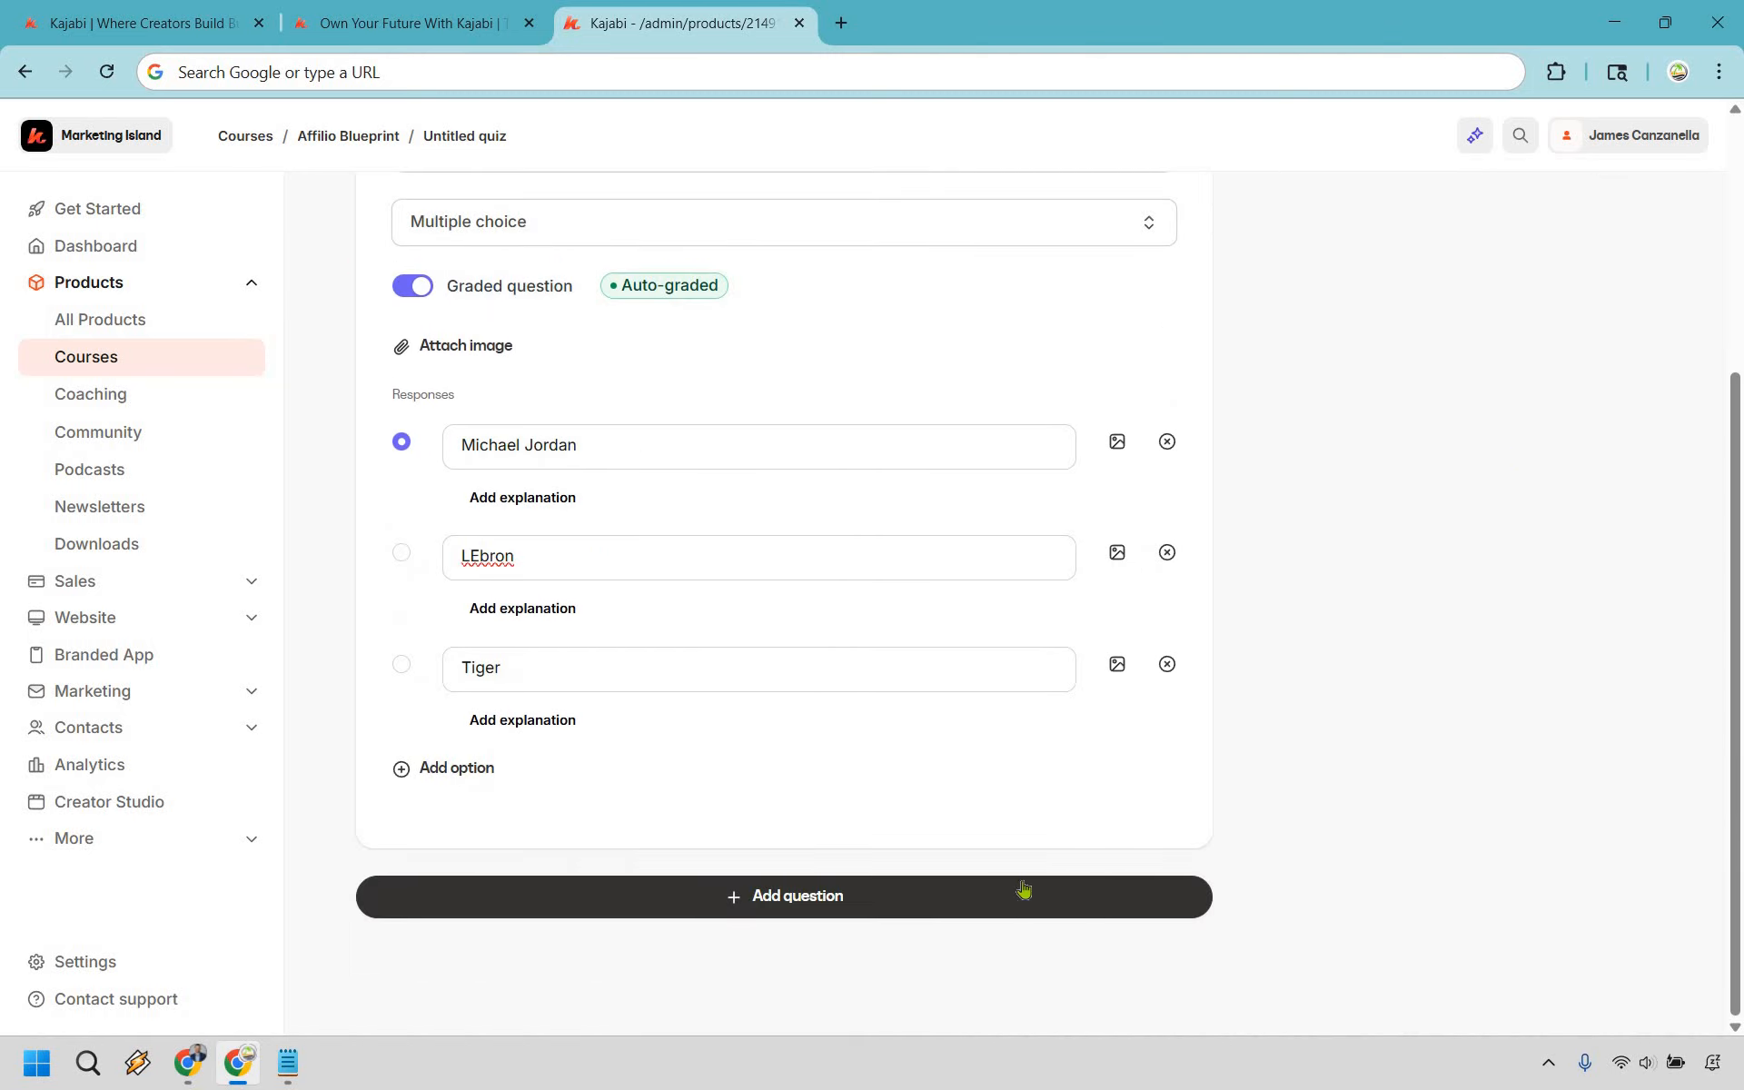
{"action": "scroll", "coordinate": [1453, 598], "scroll_direction": "up", "scroll_amount": 1}
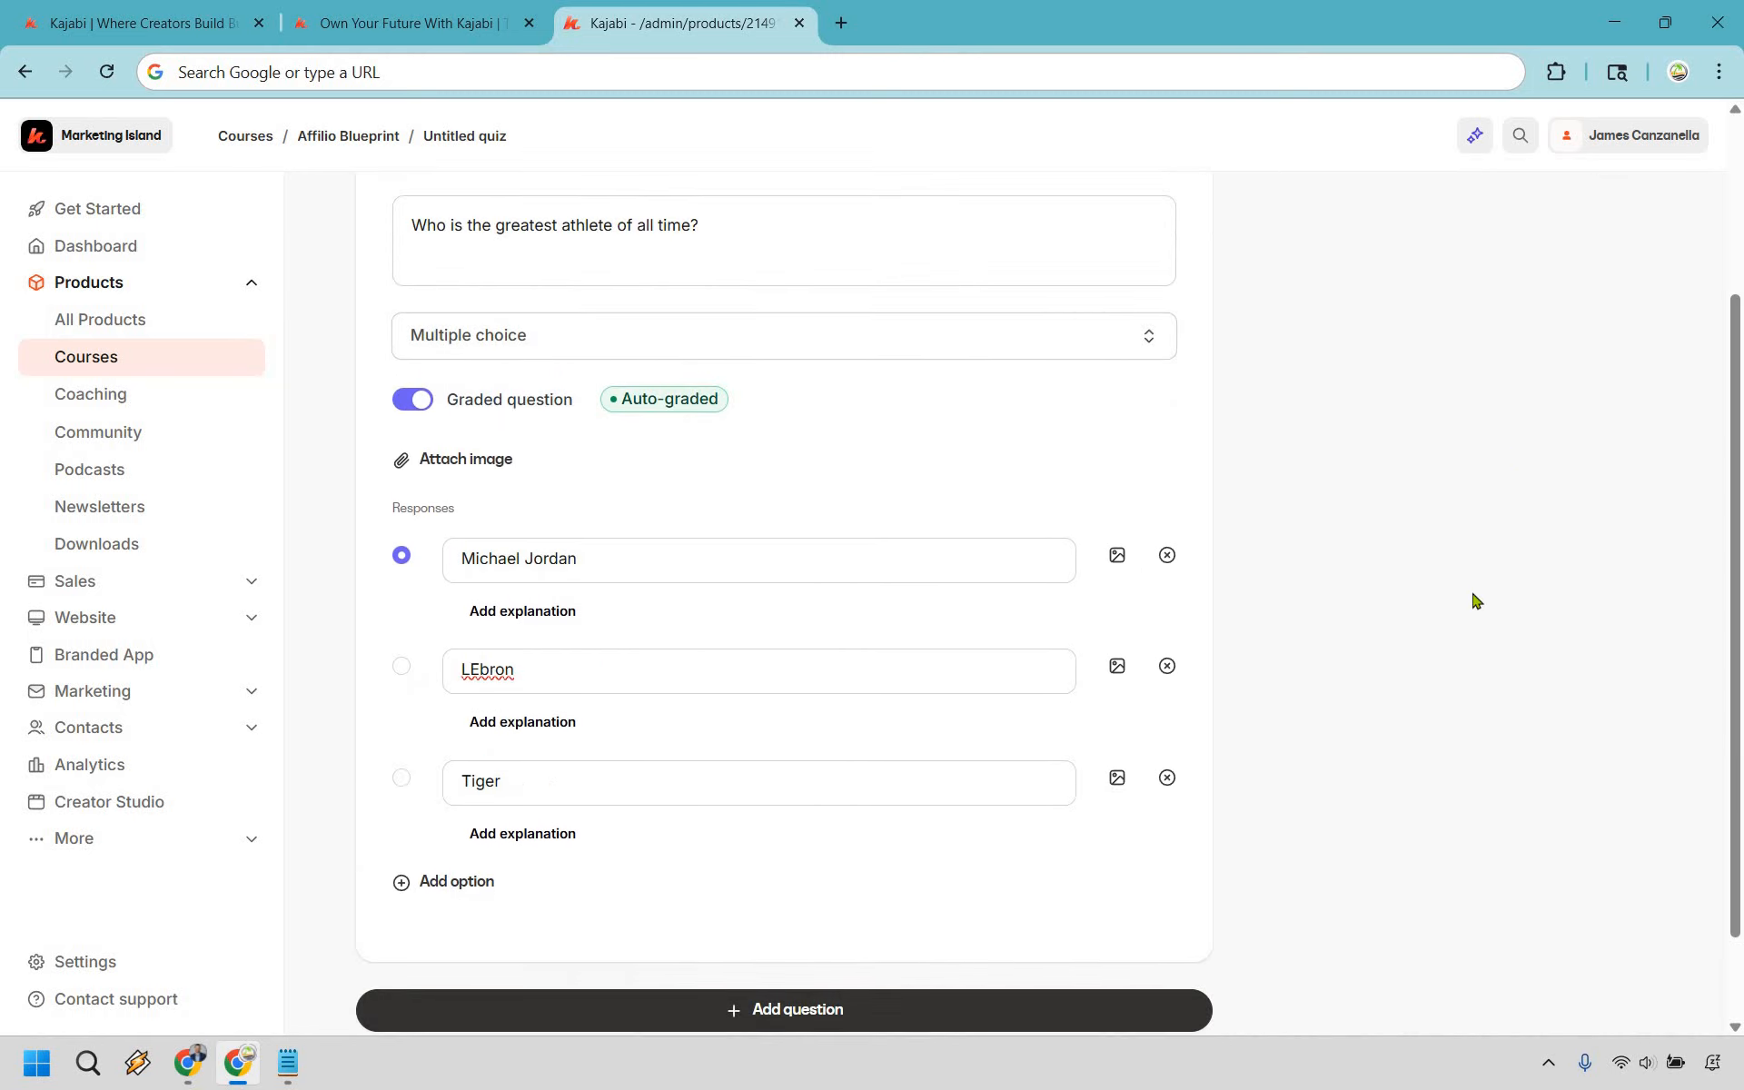
{"action": "scroll", "coordinate": [1471, 581], "scroll_direction": "up", "scroll_amount": 3}
{"action": "left_click", "coordinate": [1617, 227]}
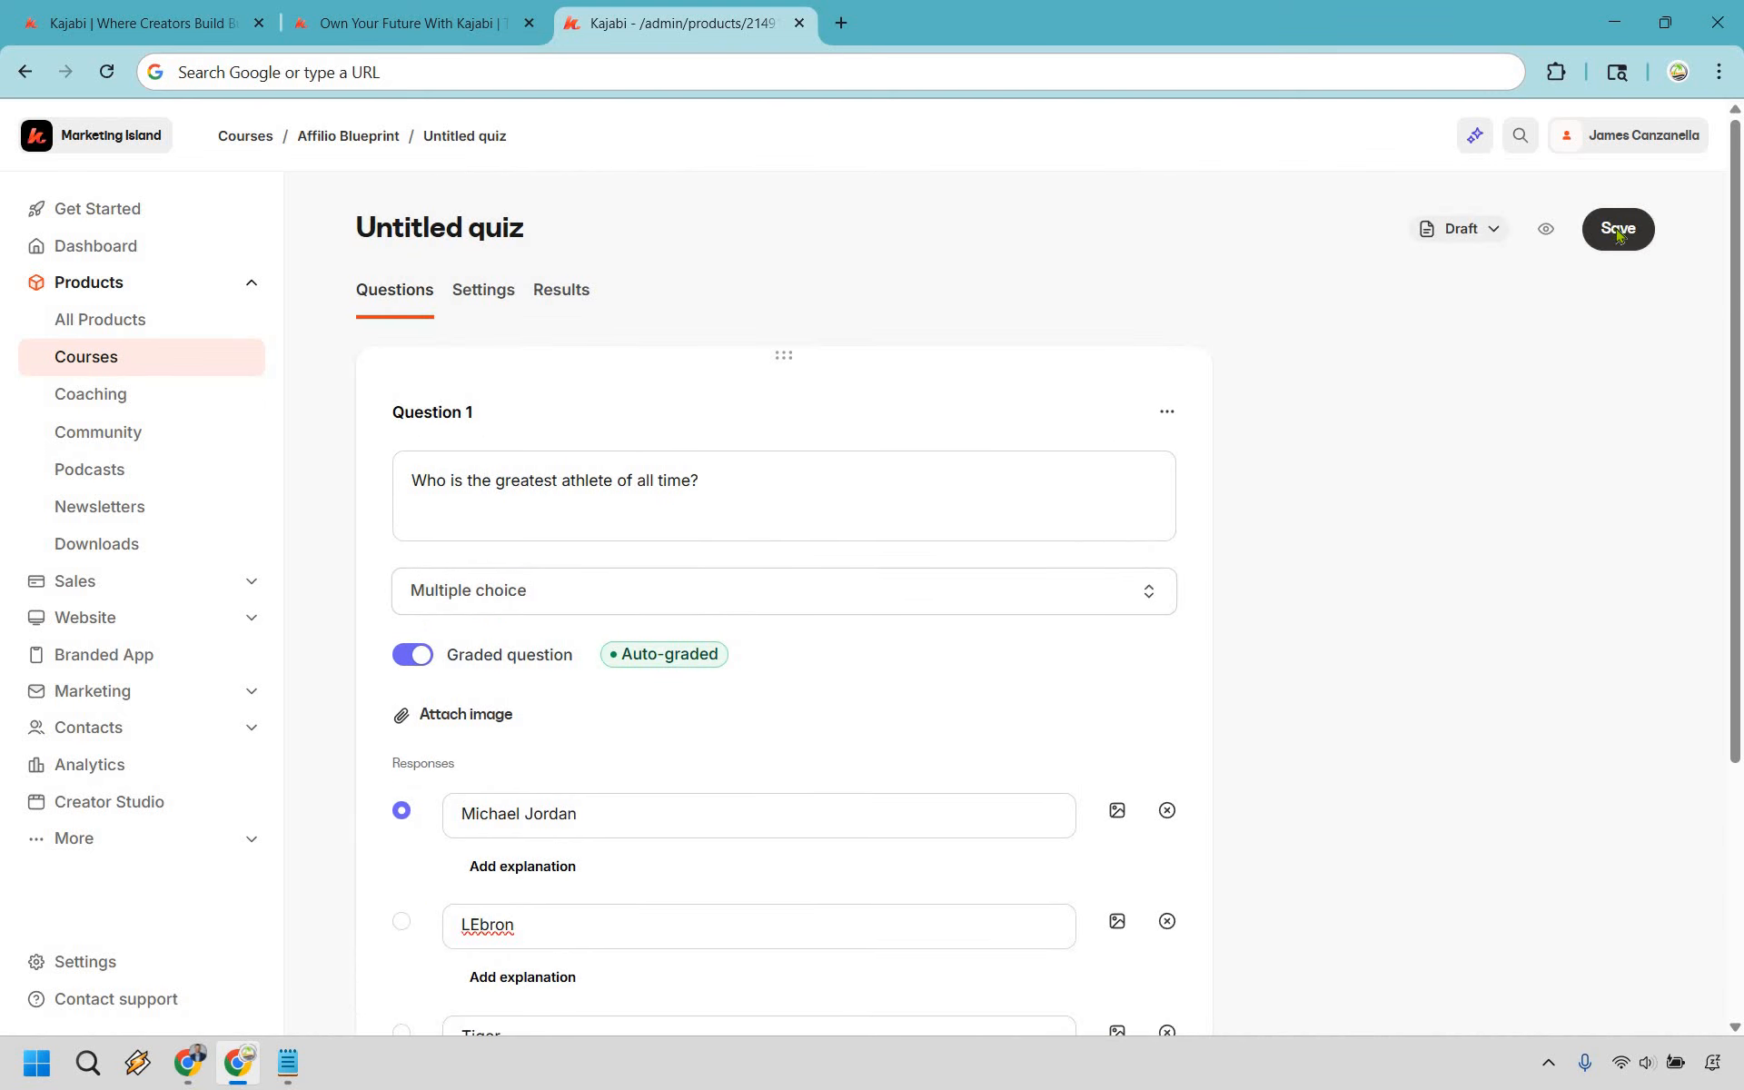
Change the quiz title to "Who is the greatest athlete?" in its settings
{"action": "left_click", "coordinate": [491, 291]}
{"action": "triple_click", "coordinate": [1018, 437]}
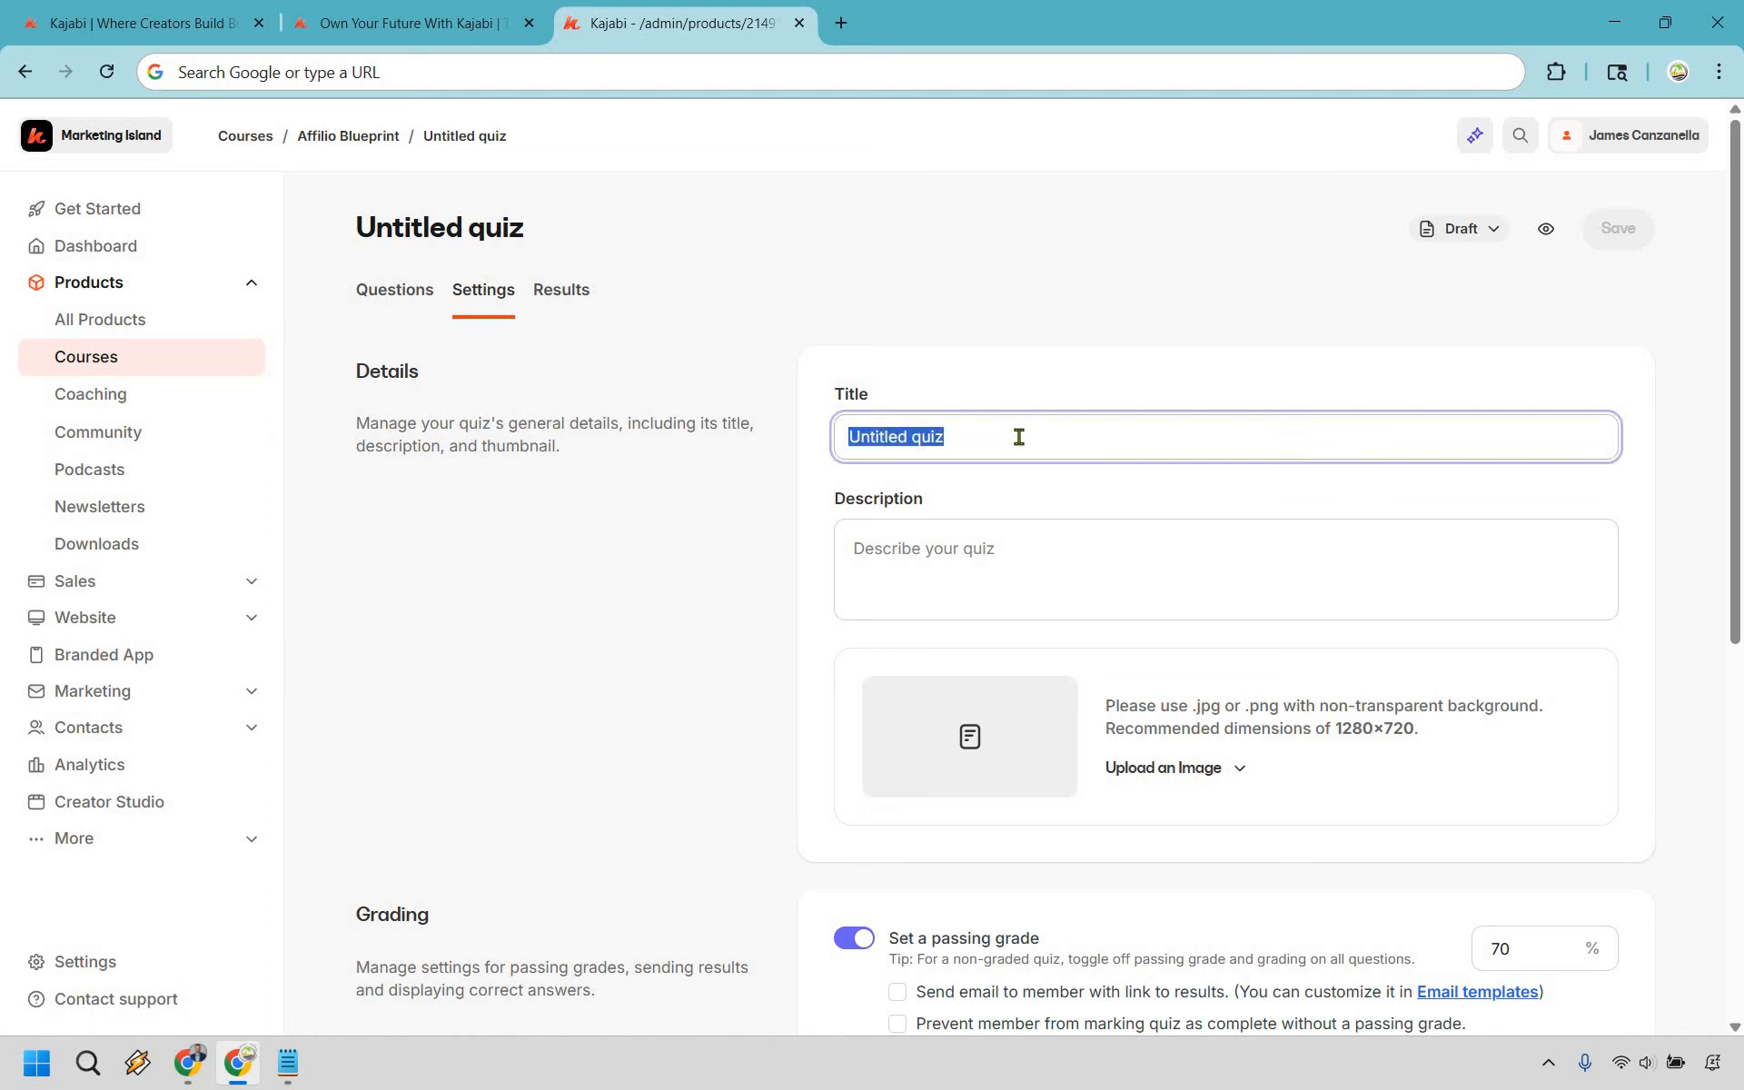
{"action": "type", "text": "W"}
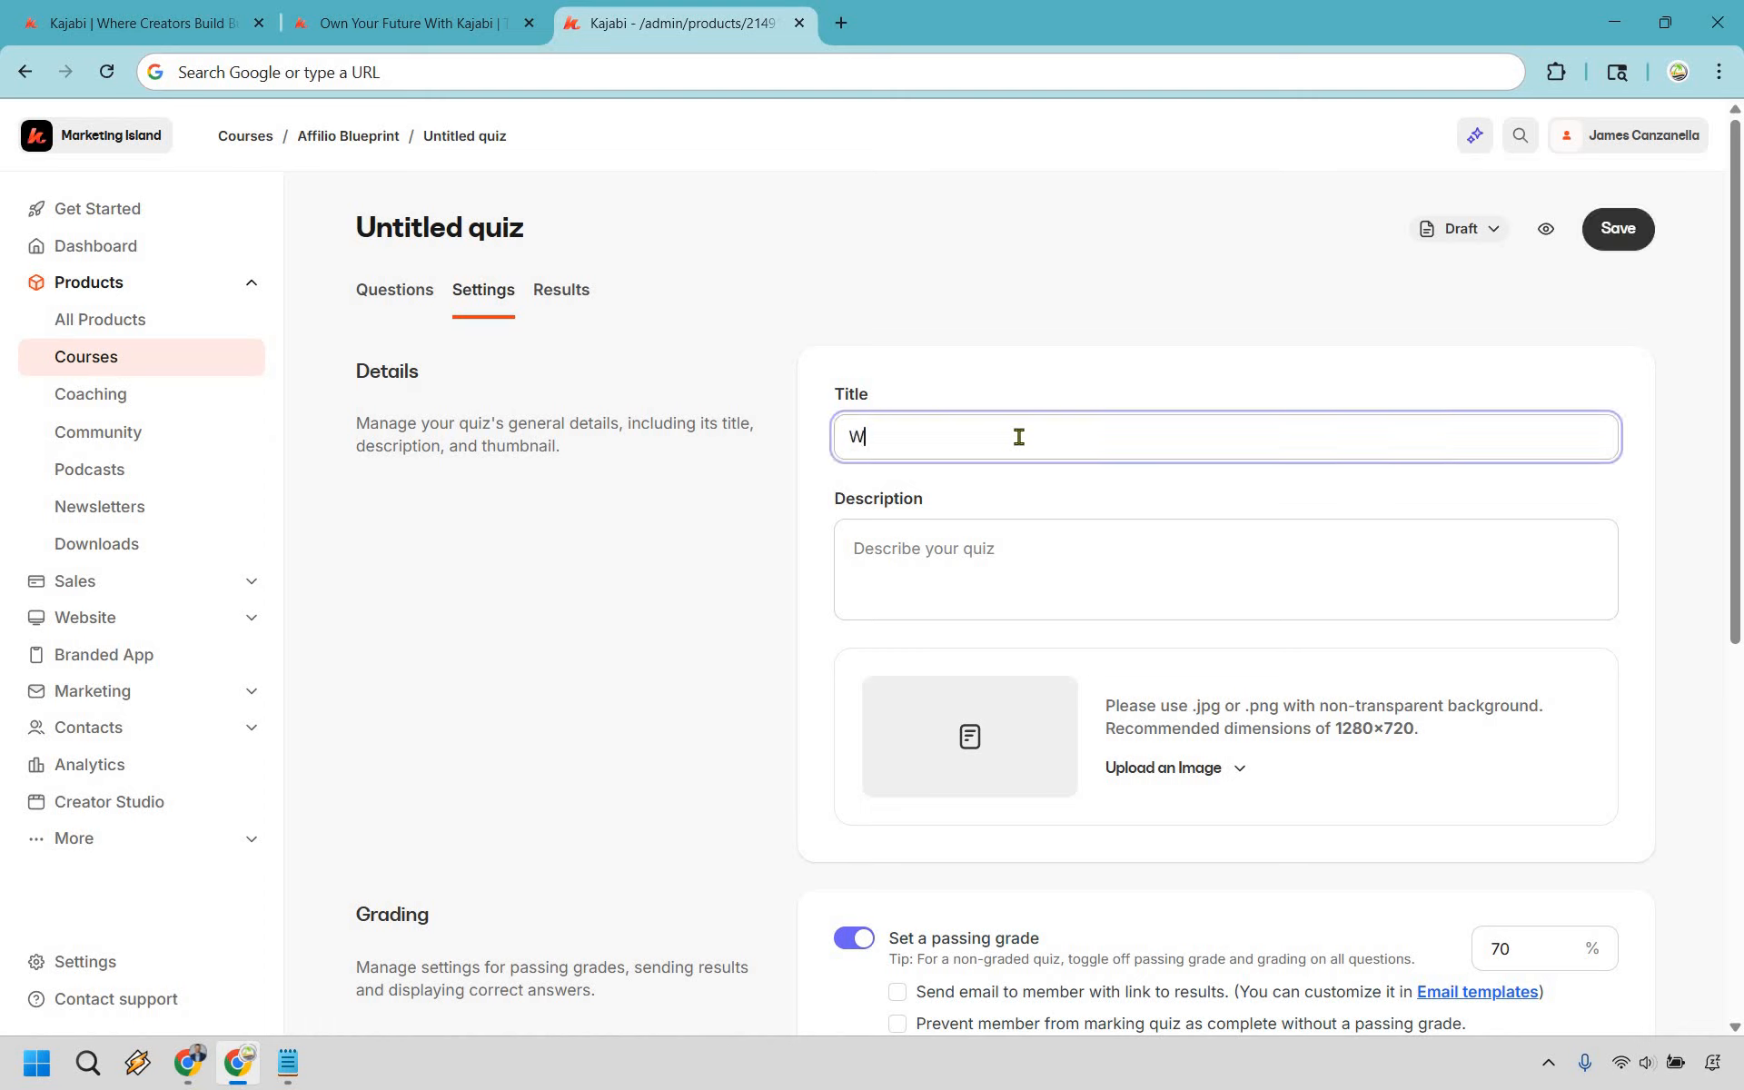
{"action": "type", "text": "ho is the greatest athlete?"}
{"action": "left_click", "coordinate": [824, 406]}
Review the quiz's grading, notification and automation settings, save it, and return to the Affilio Blueprint outline
{"action": "scroll", "coordinate": [611, 509], "scroll_direction": "down", "scroll_amount": 4}
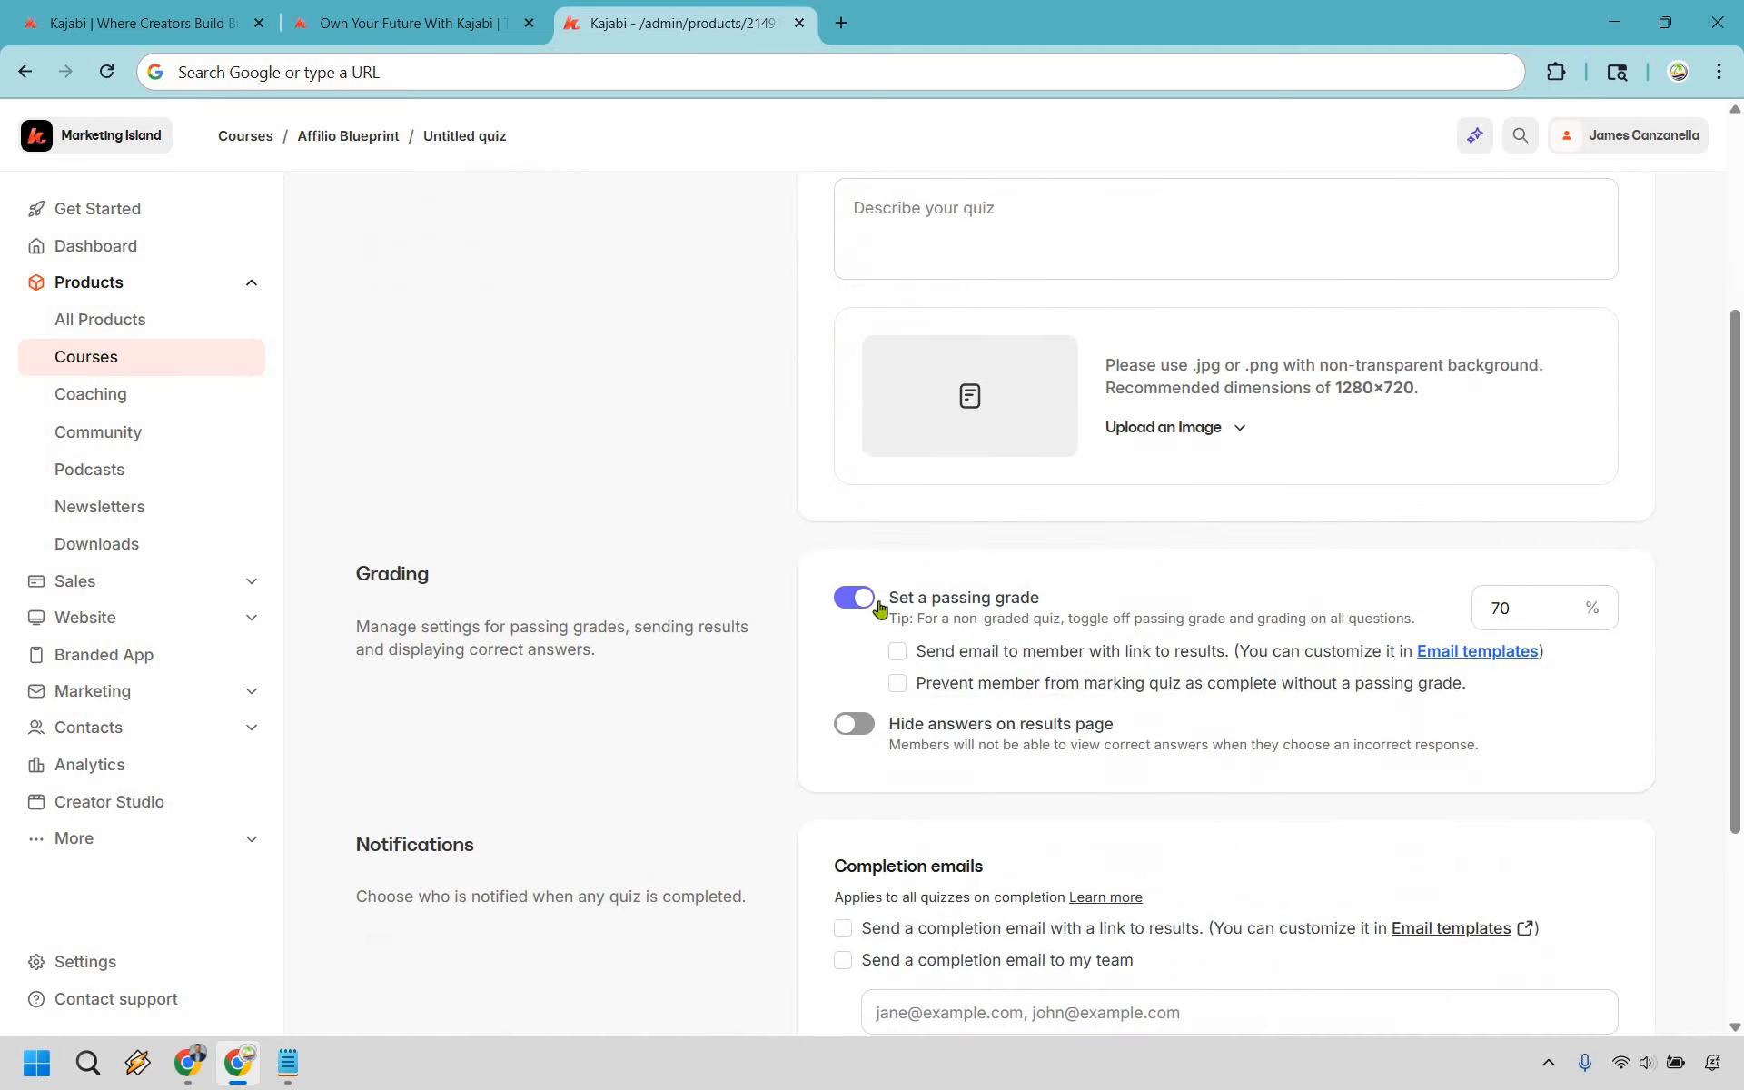
{"action": "scroll", "coordinate": [876, 607], "scroll_direction": "down", "scroll_amount": 1}
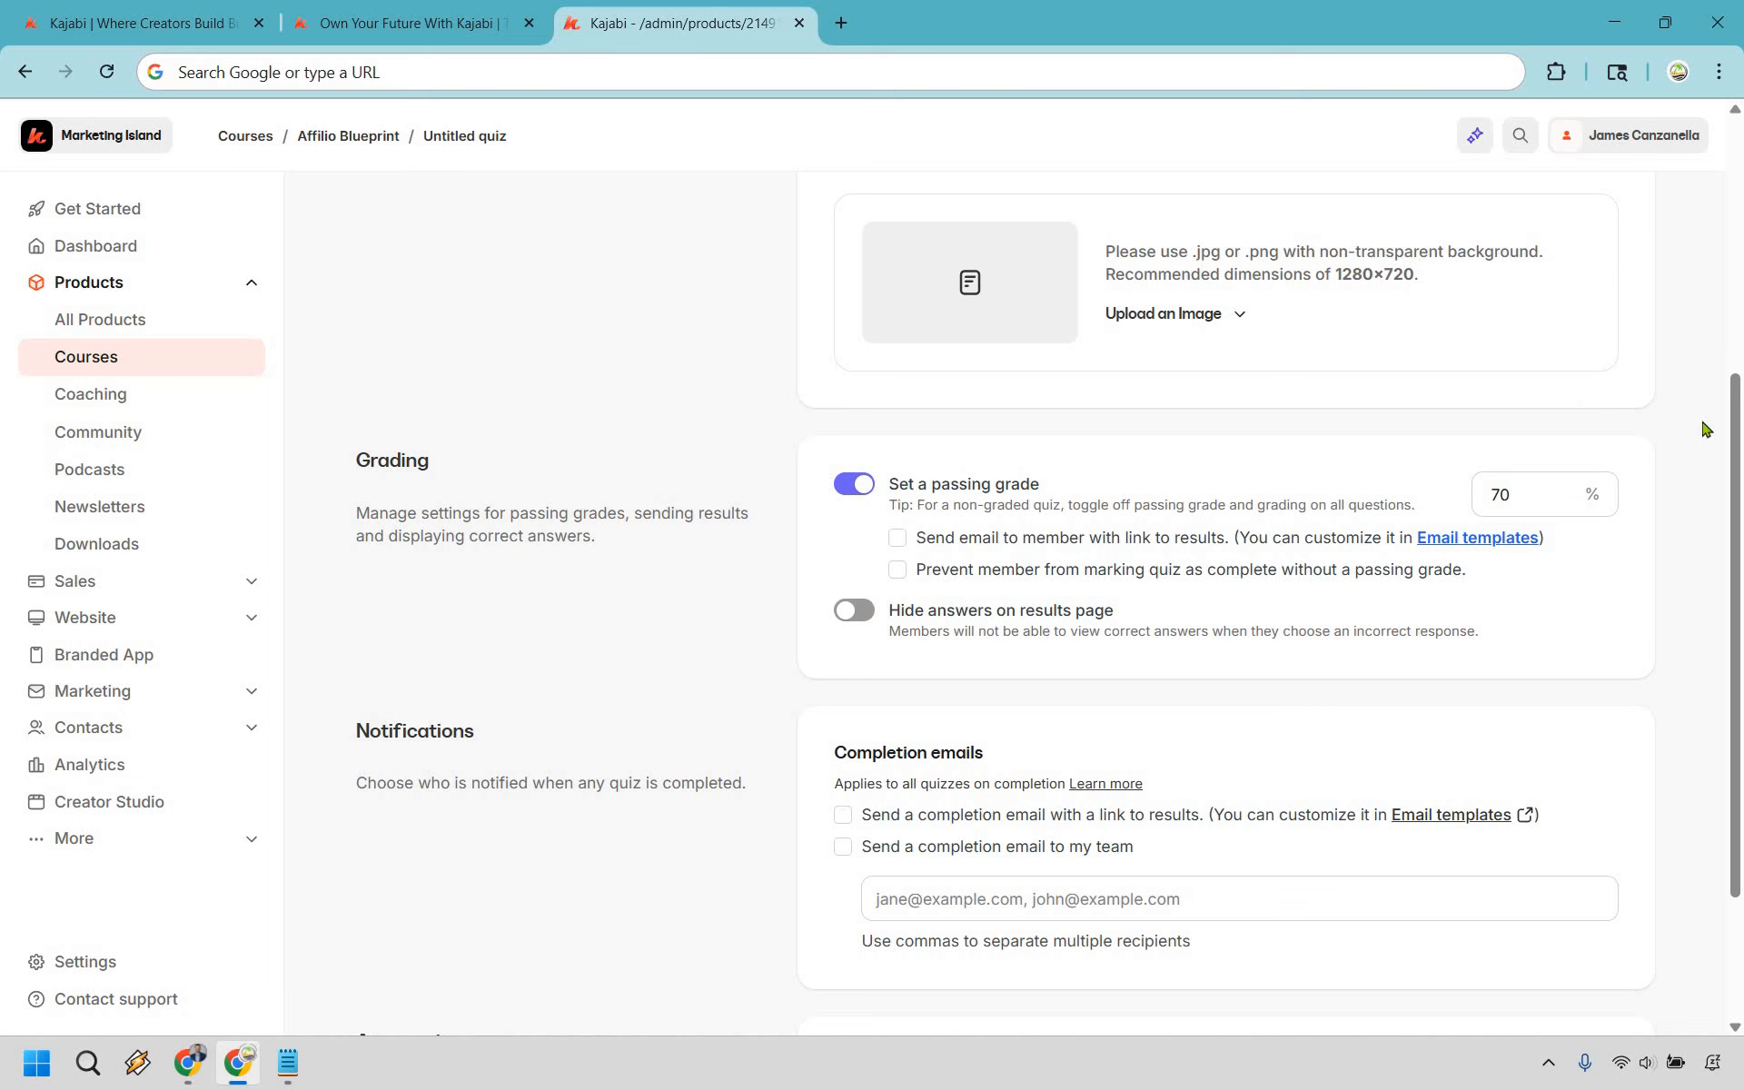
{"action": "scroll", "coordinate": [771, 646], "scroll_direction": "down", "scroll_amount": 2}
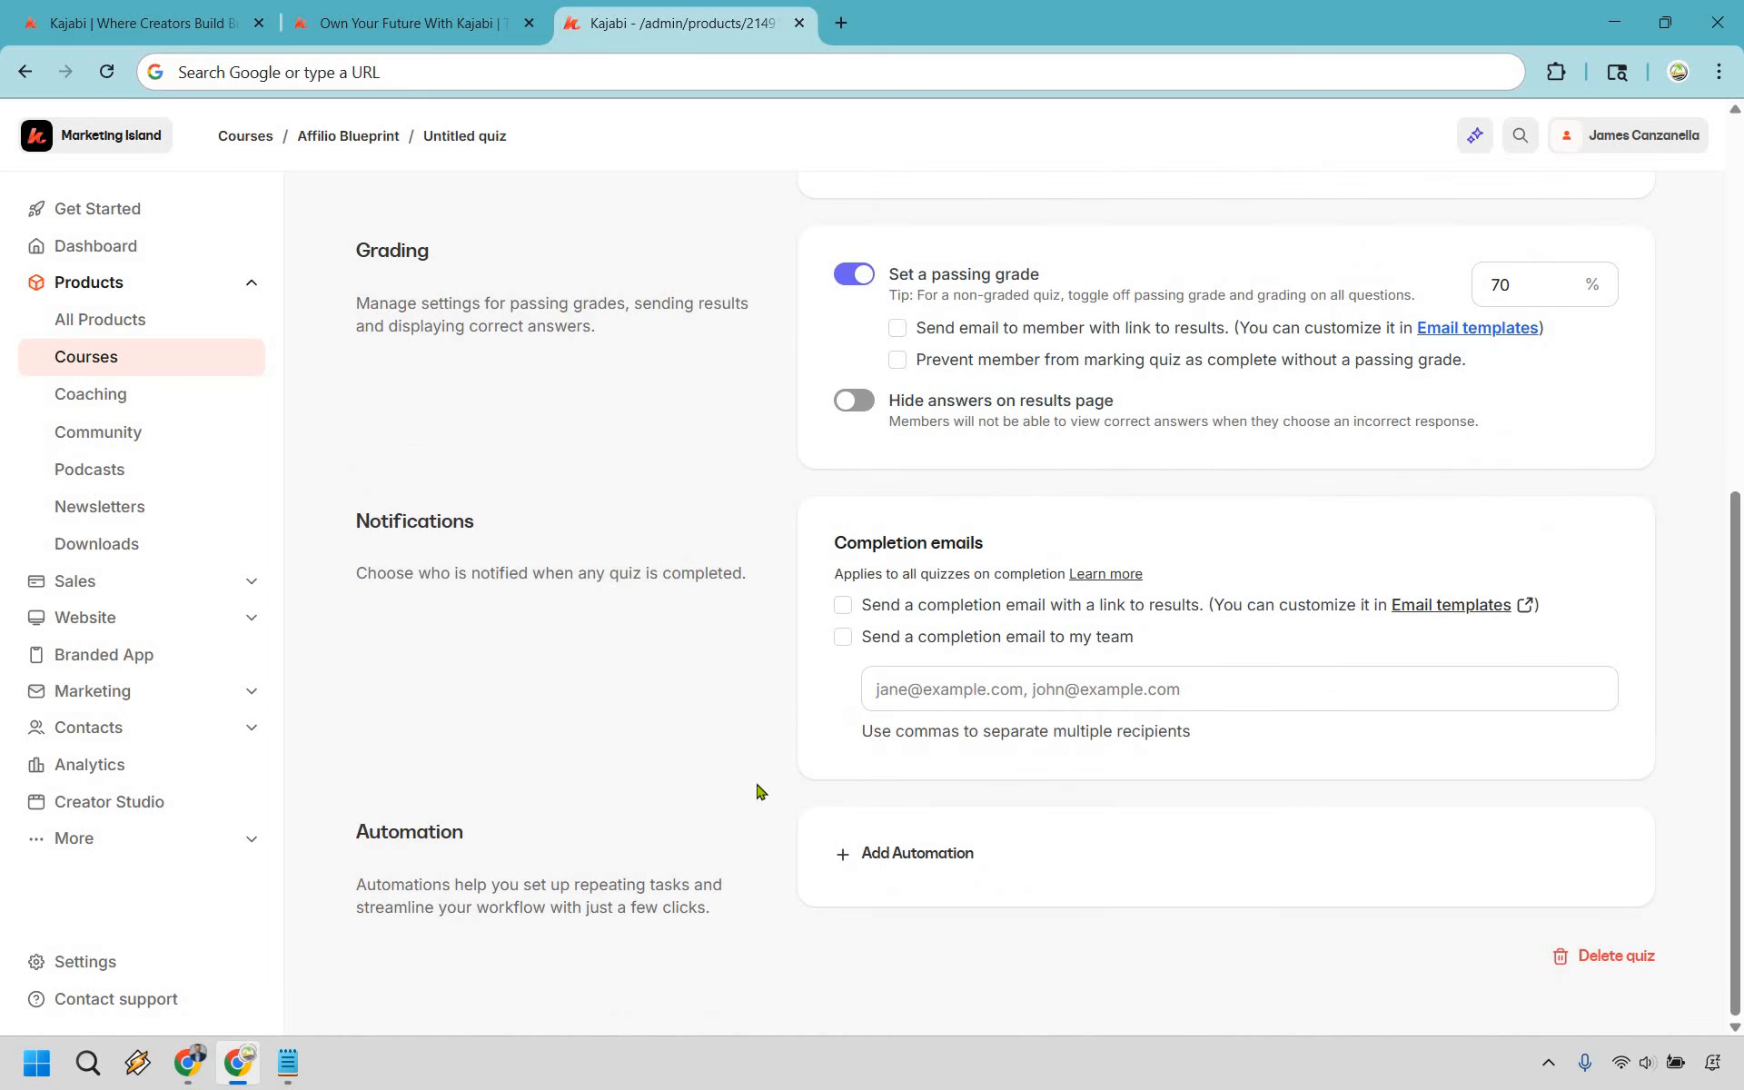
{"action": "scroll", "coordinate": [759, 791], "scroll_direction": "up", "scroll_amount": 6}
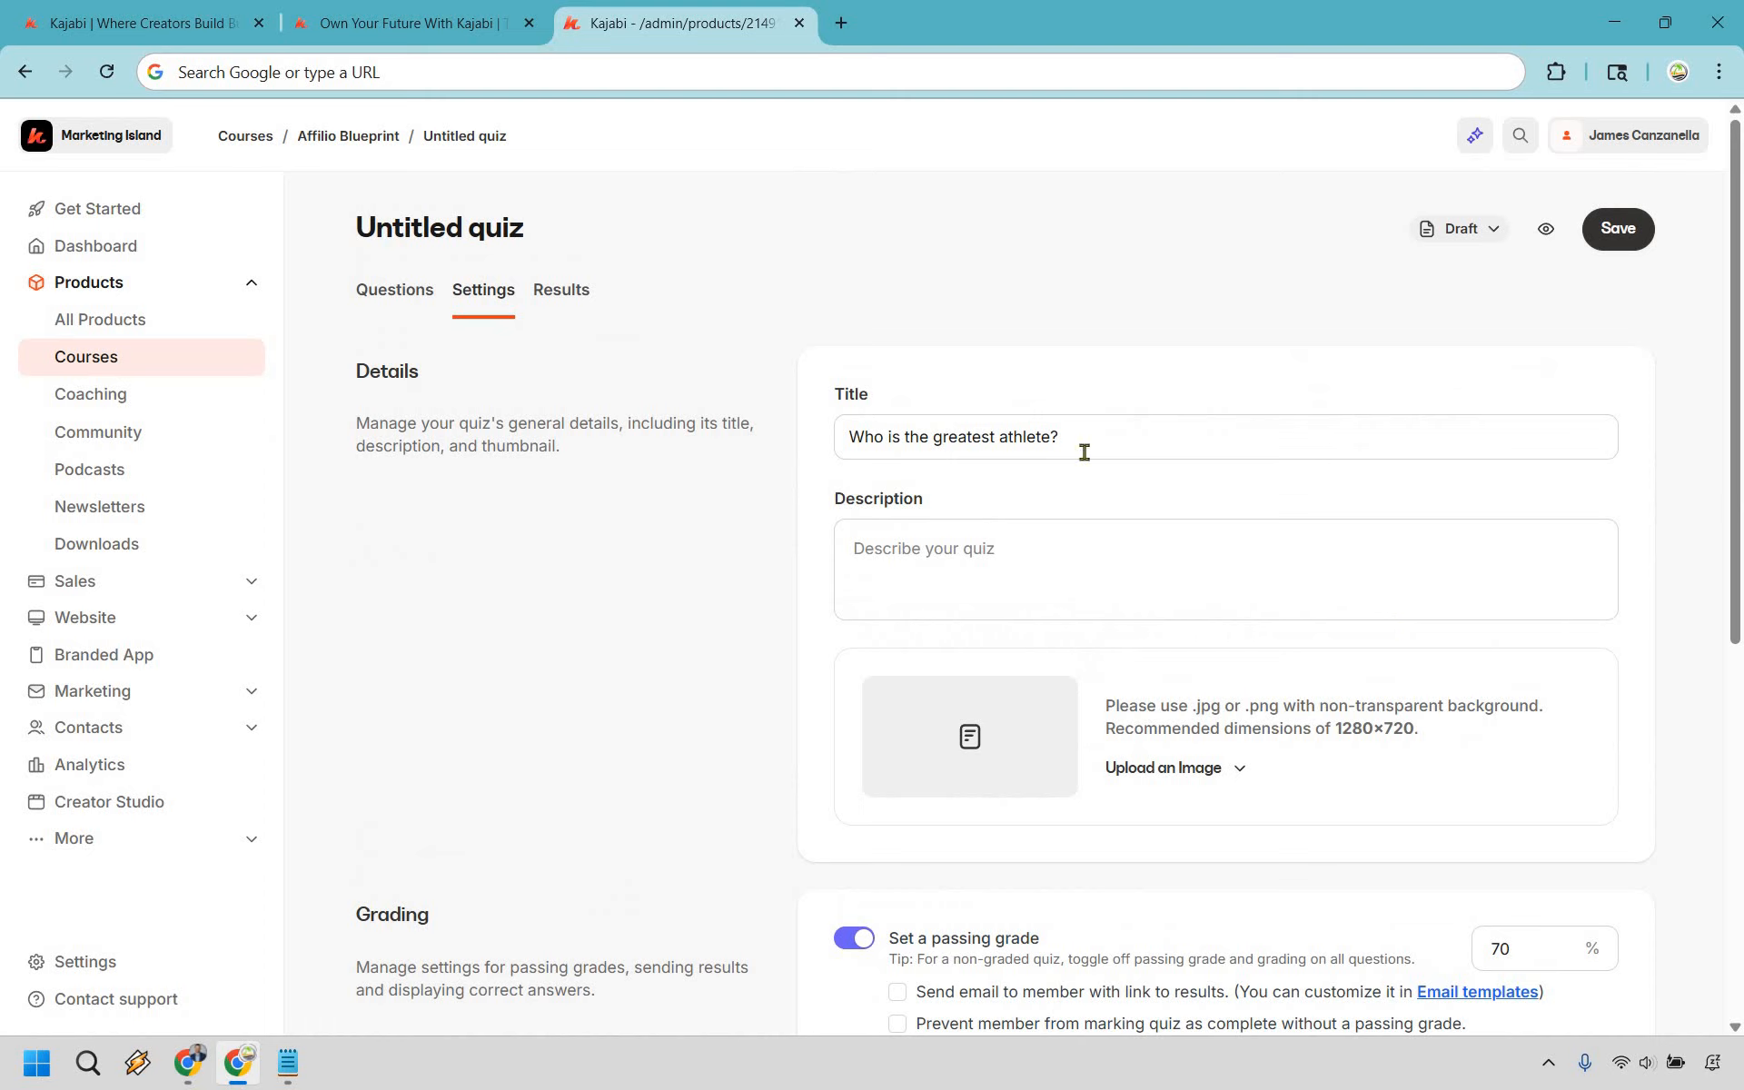
{"action": "left_click", "coordinate": [1630, 243]}
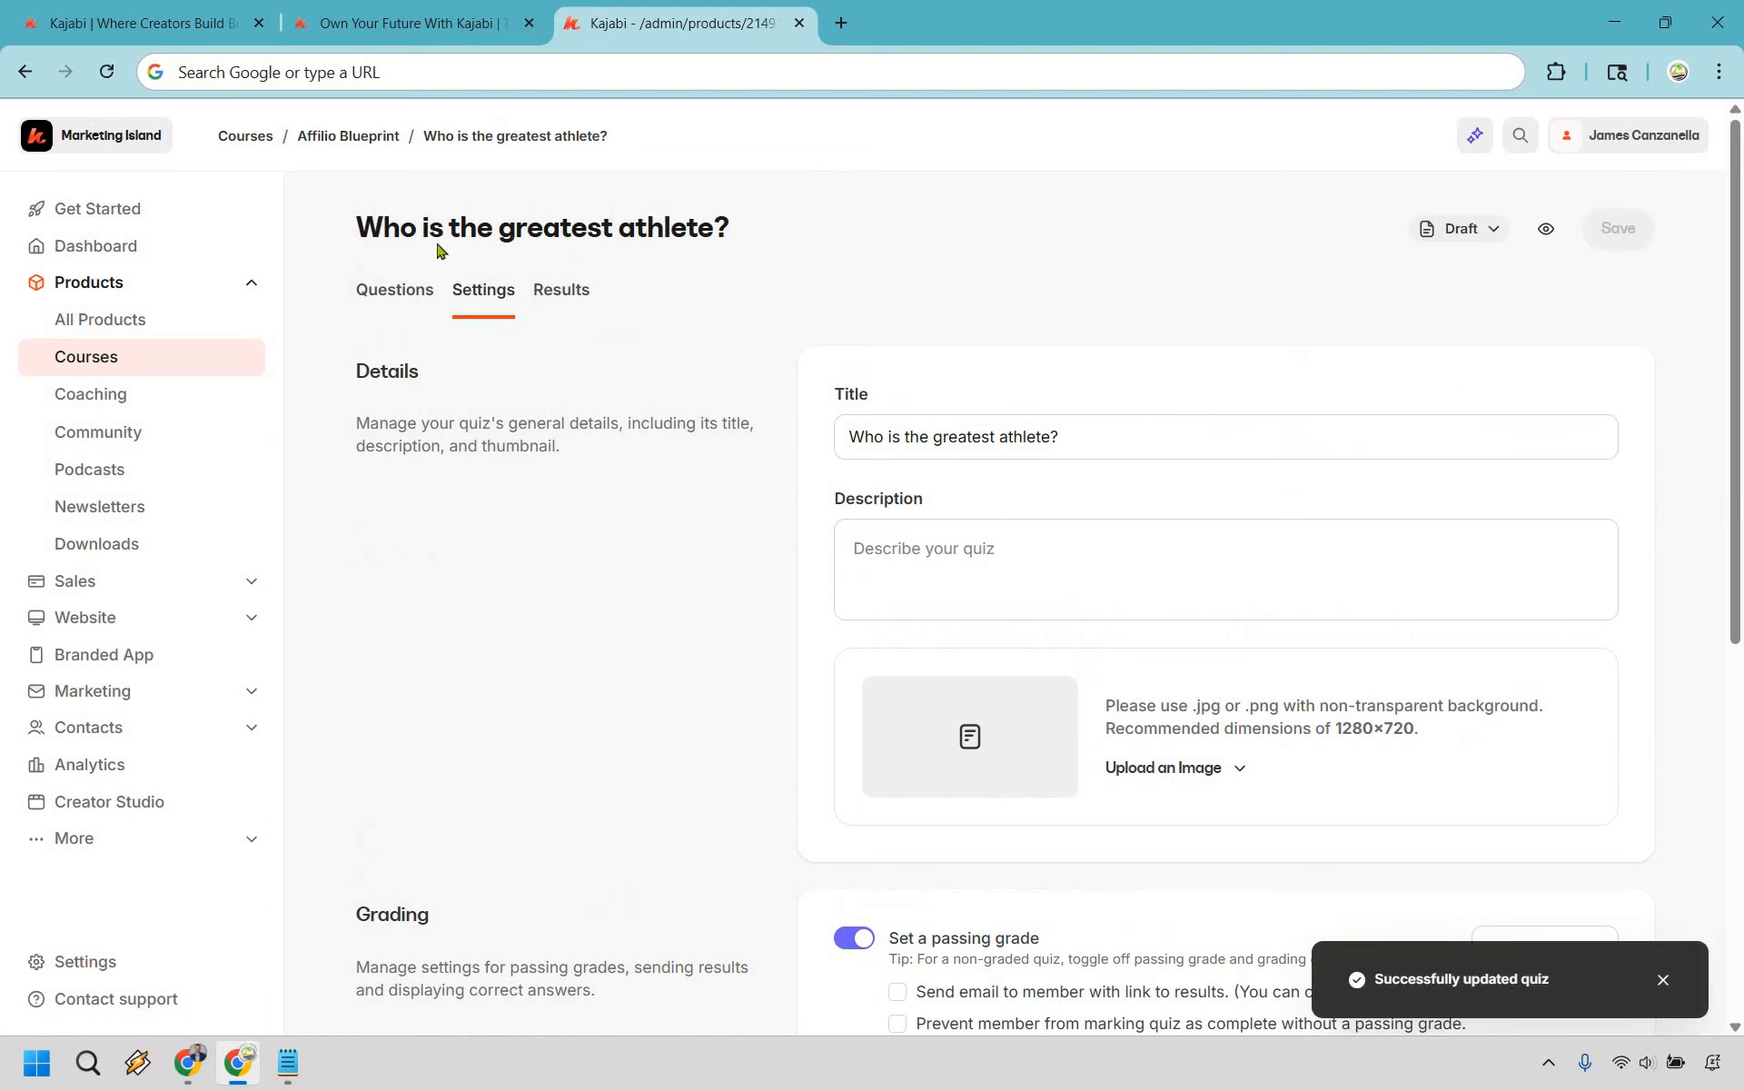
{"action": "left_click", "coordinate": [364, 137]}
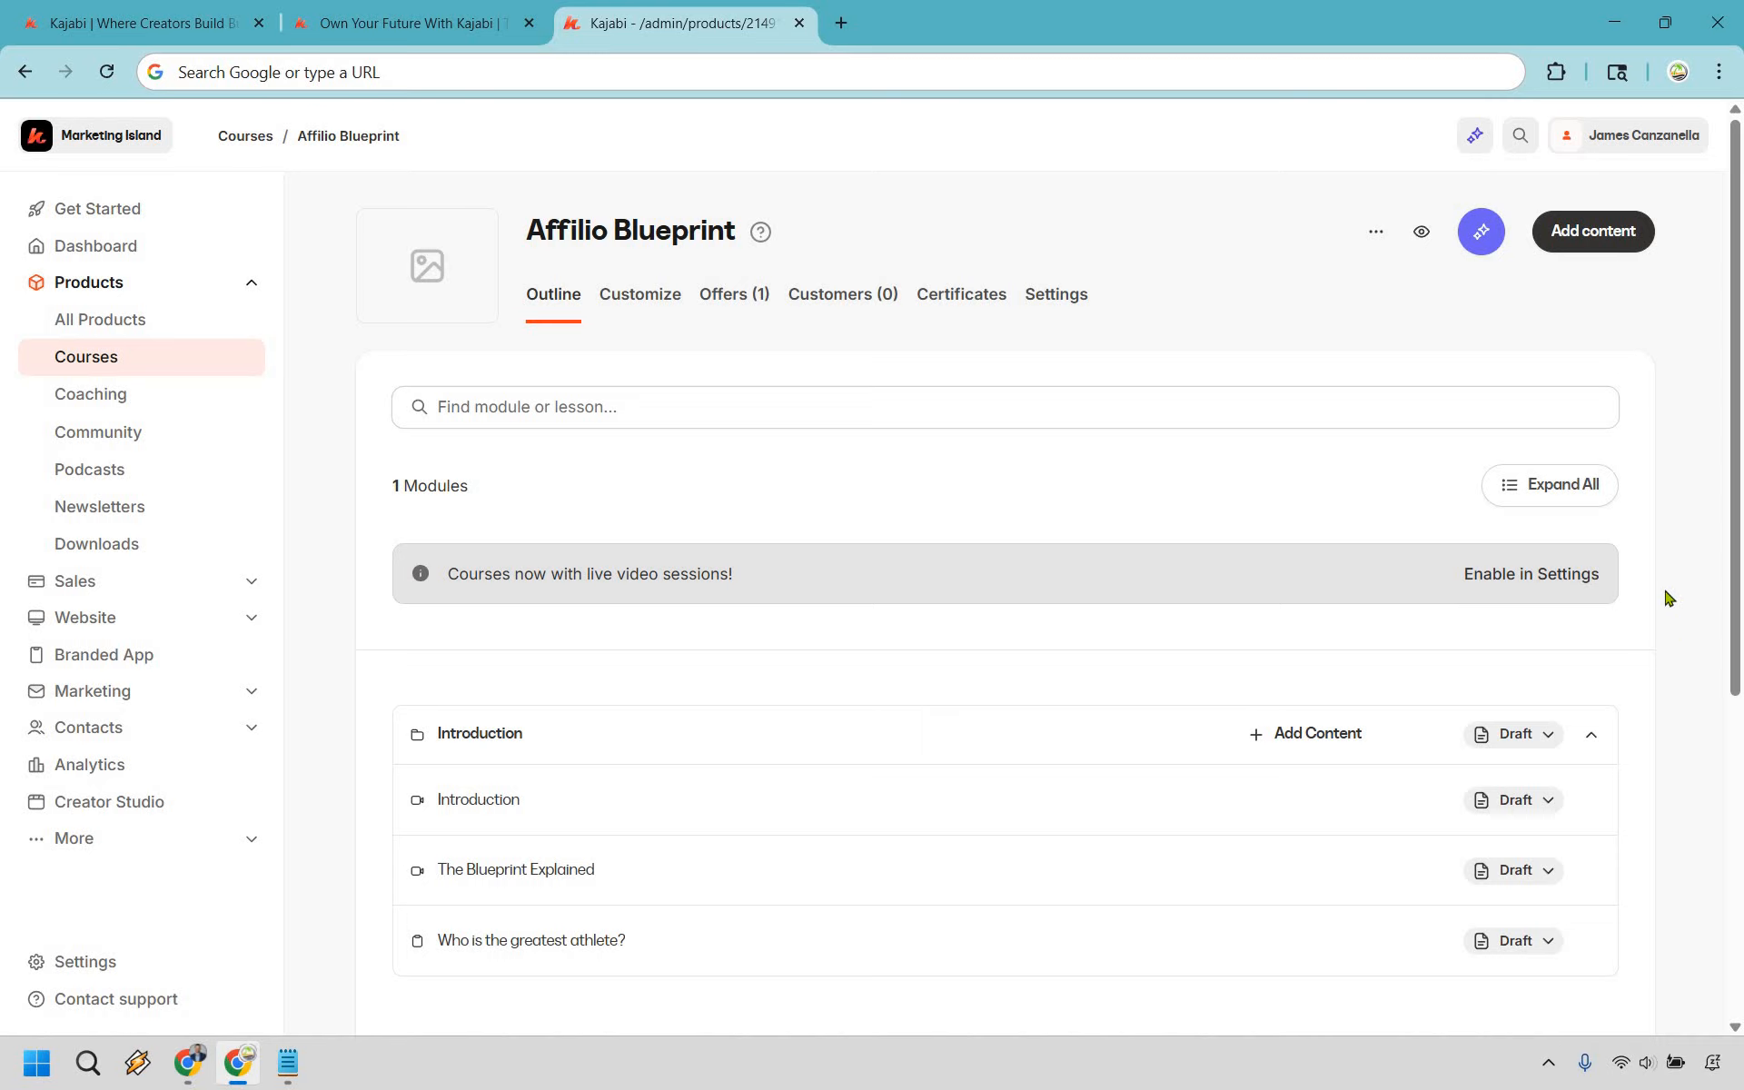
Inspect the Introduction module's status choices and Drip scheduling settings, and cancel without setting drip days
{"action": "scroll", "coordinate": [1670, 597], "scroll_direction": "down", "scroll_amount": 2}
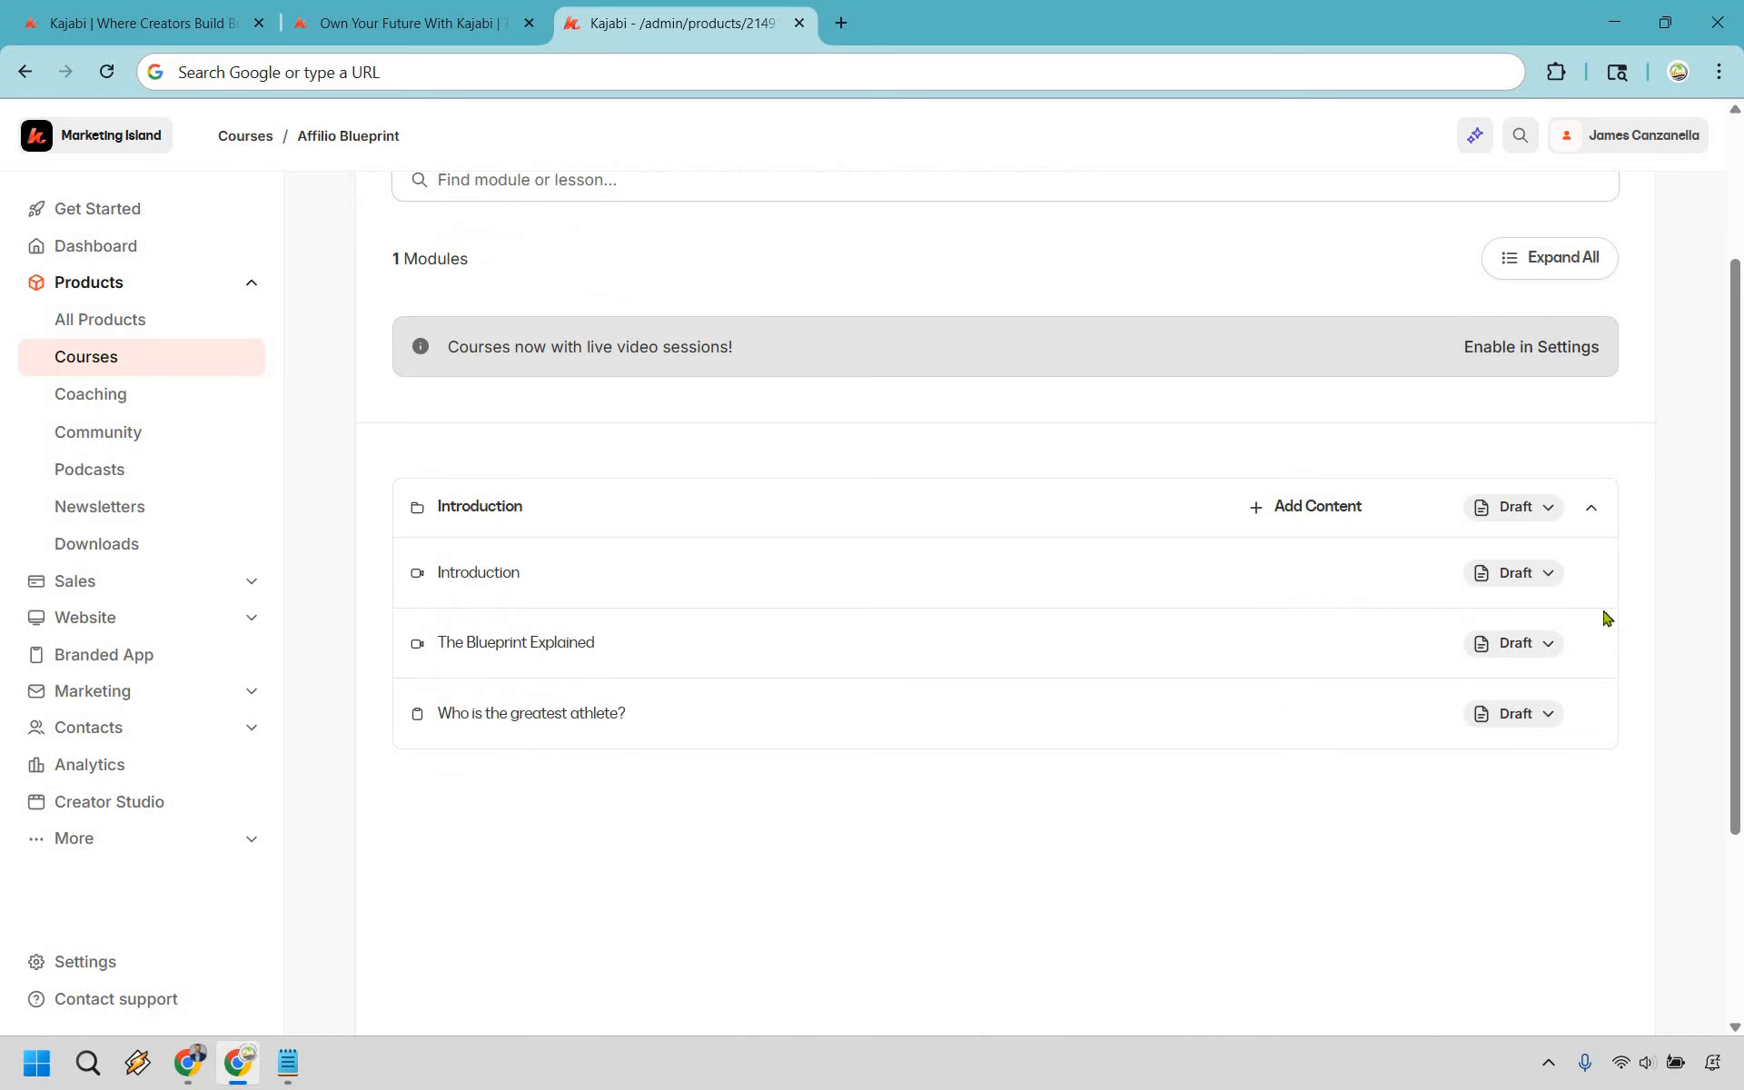
{"action": "left_click", "coordinate": [1503, 516]}
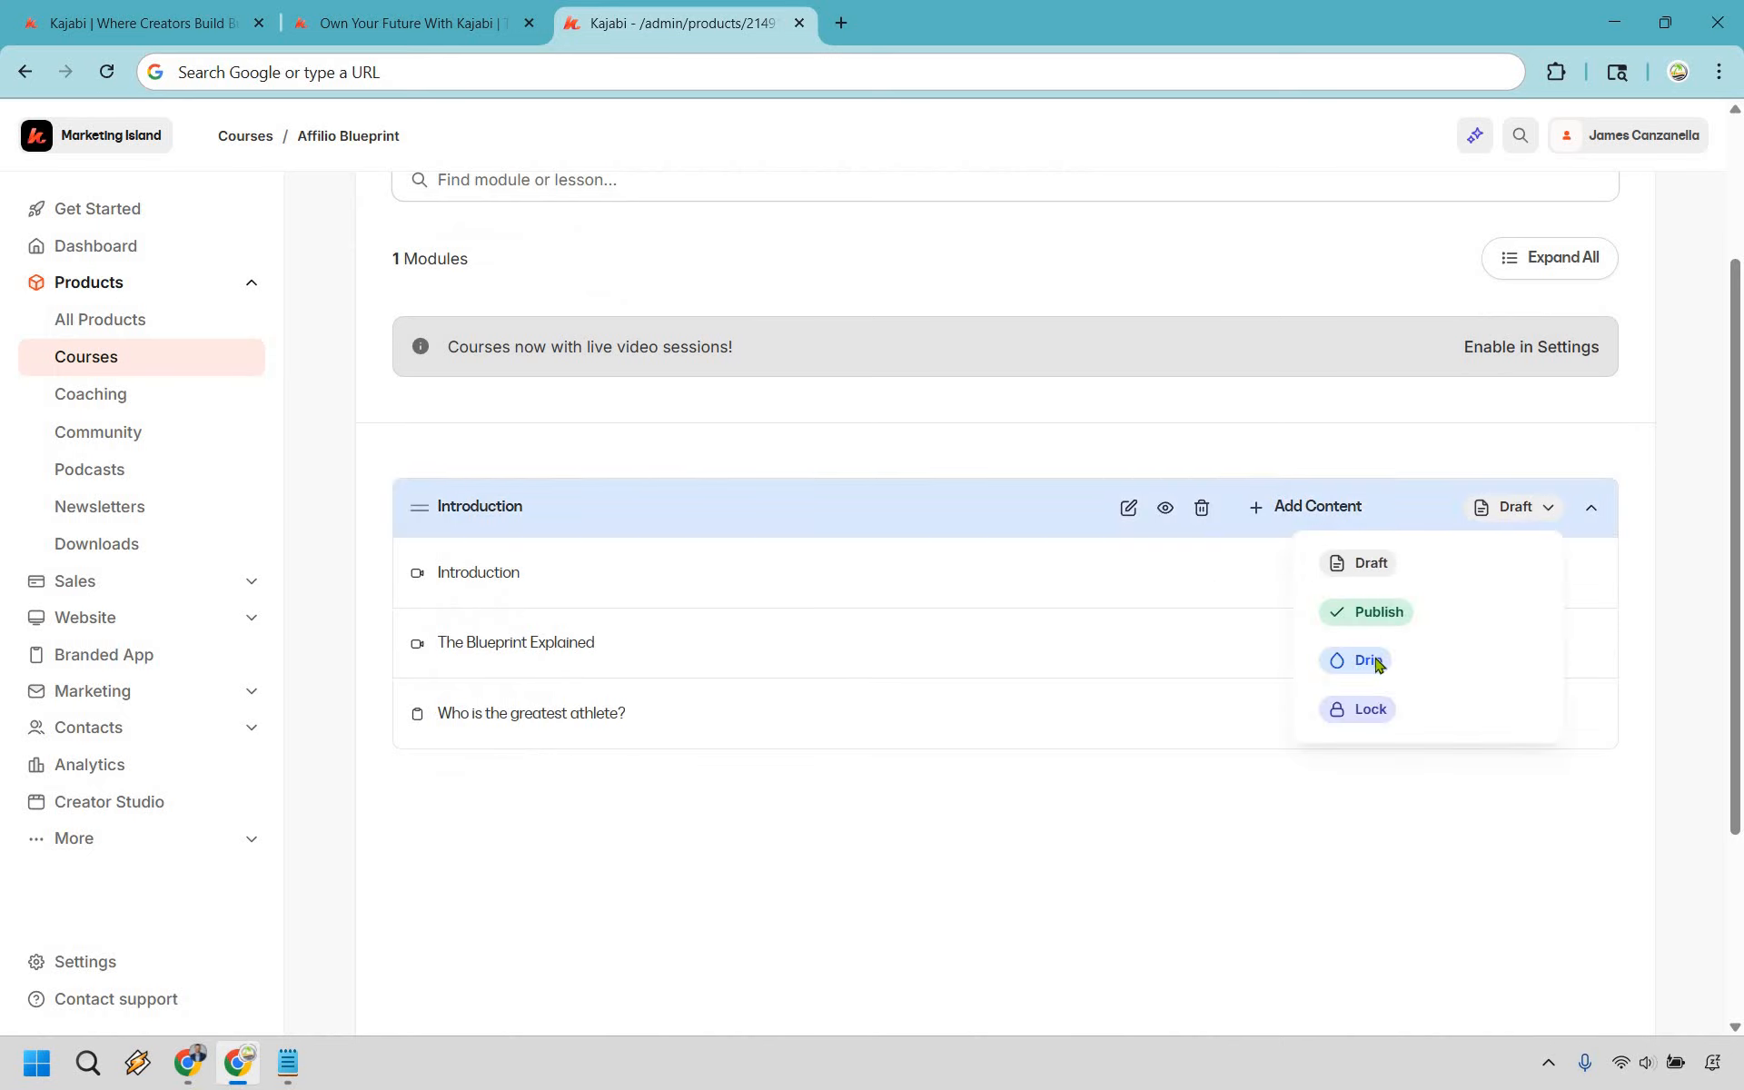
{"action": "left_click", "coordinate": [1378, 662]}
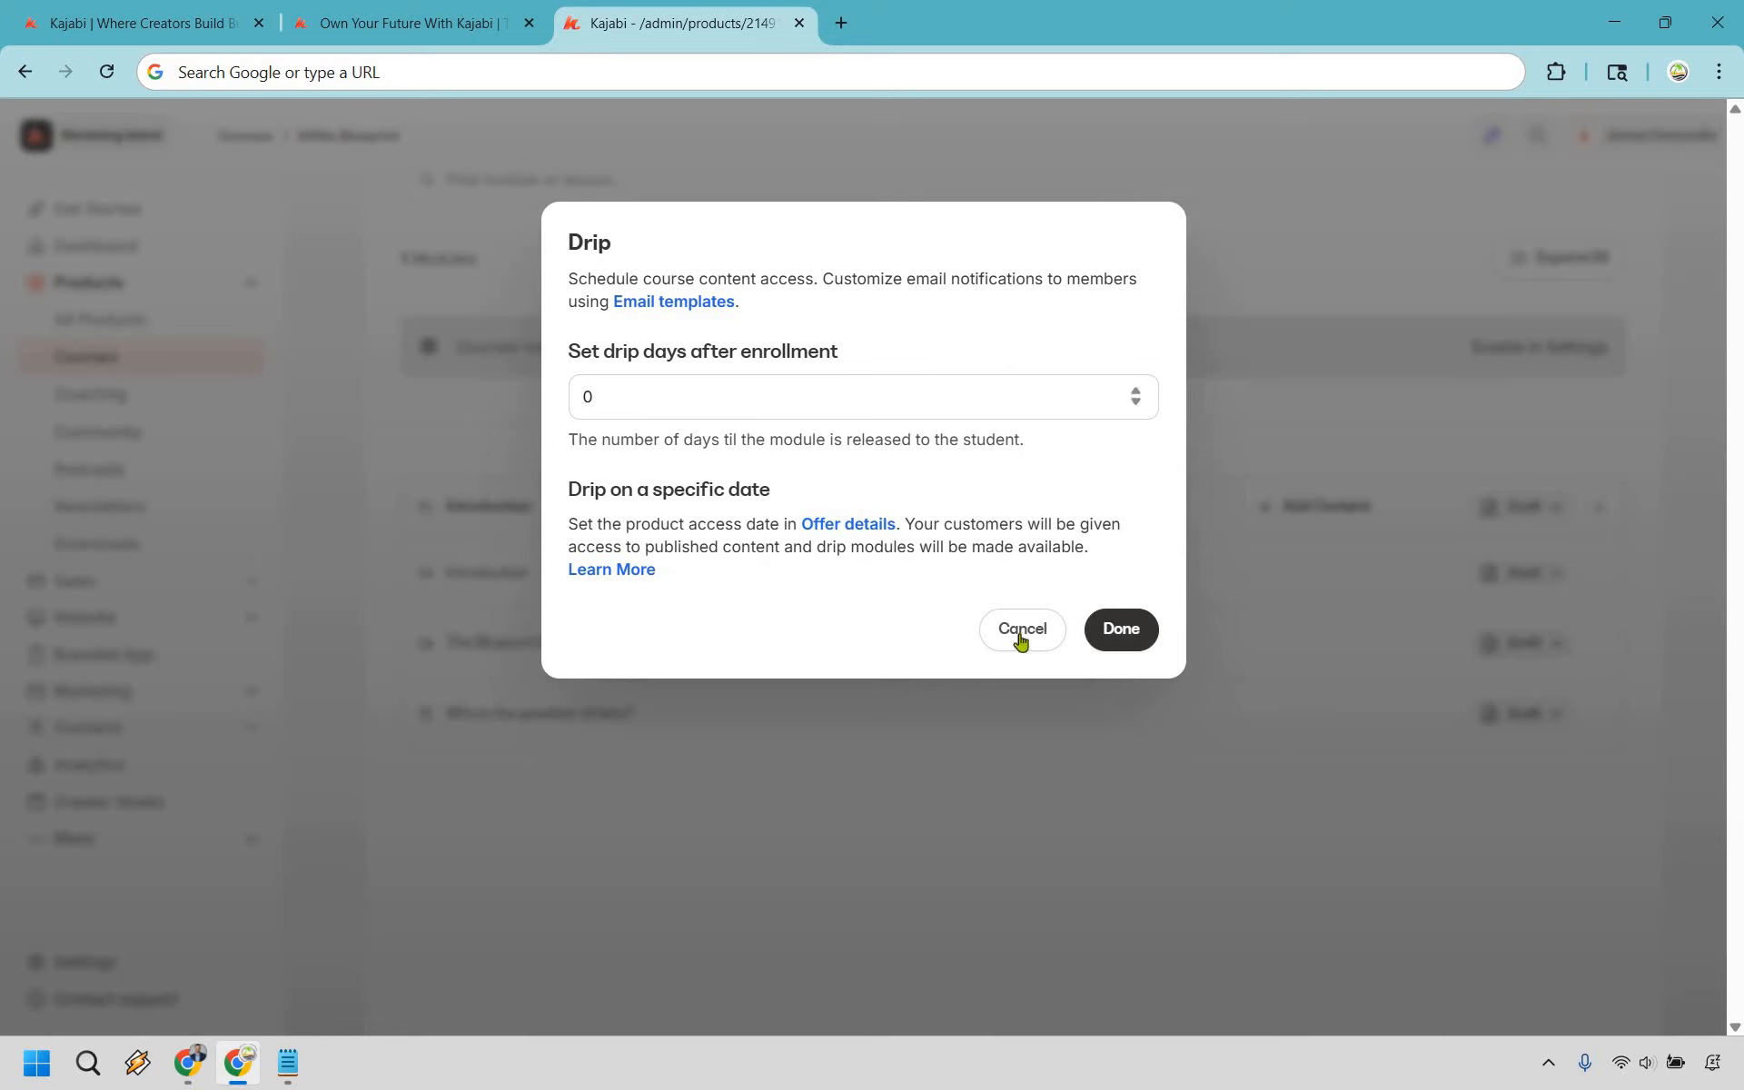
{"action": "left_click", "coordinate": [1515, 584]}
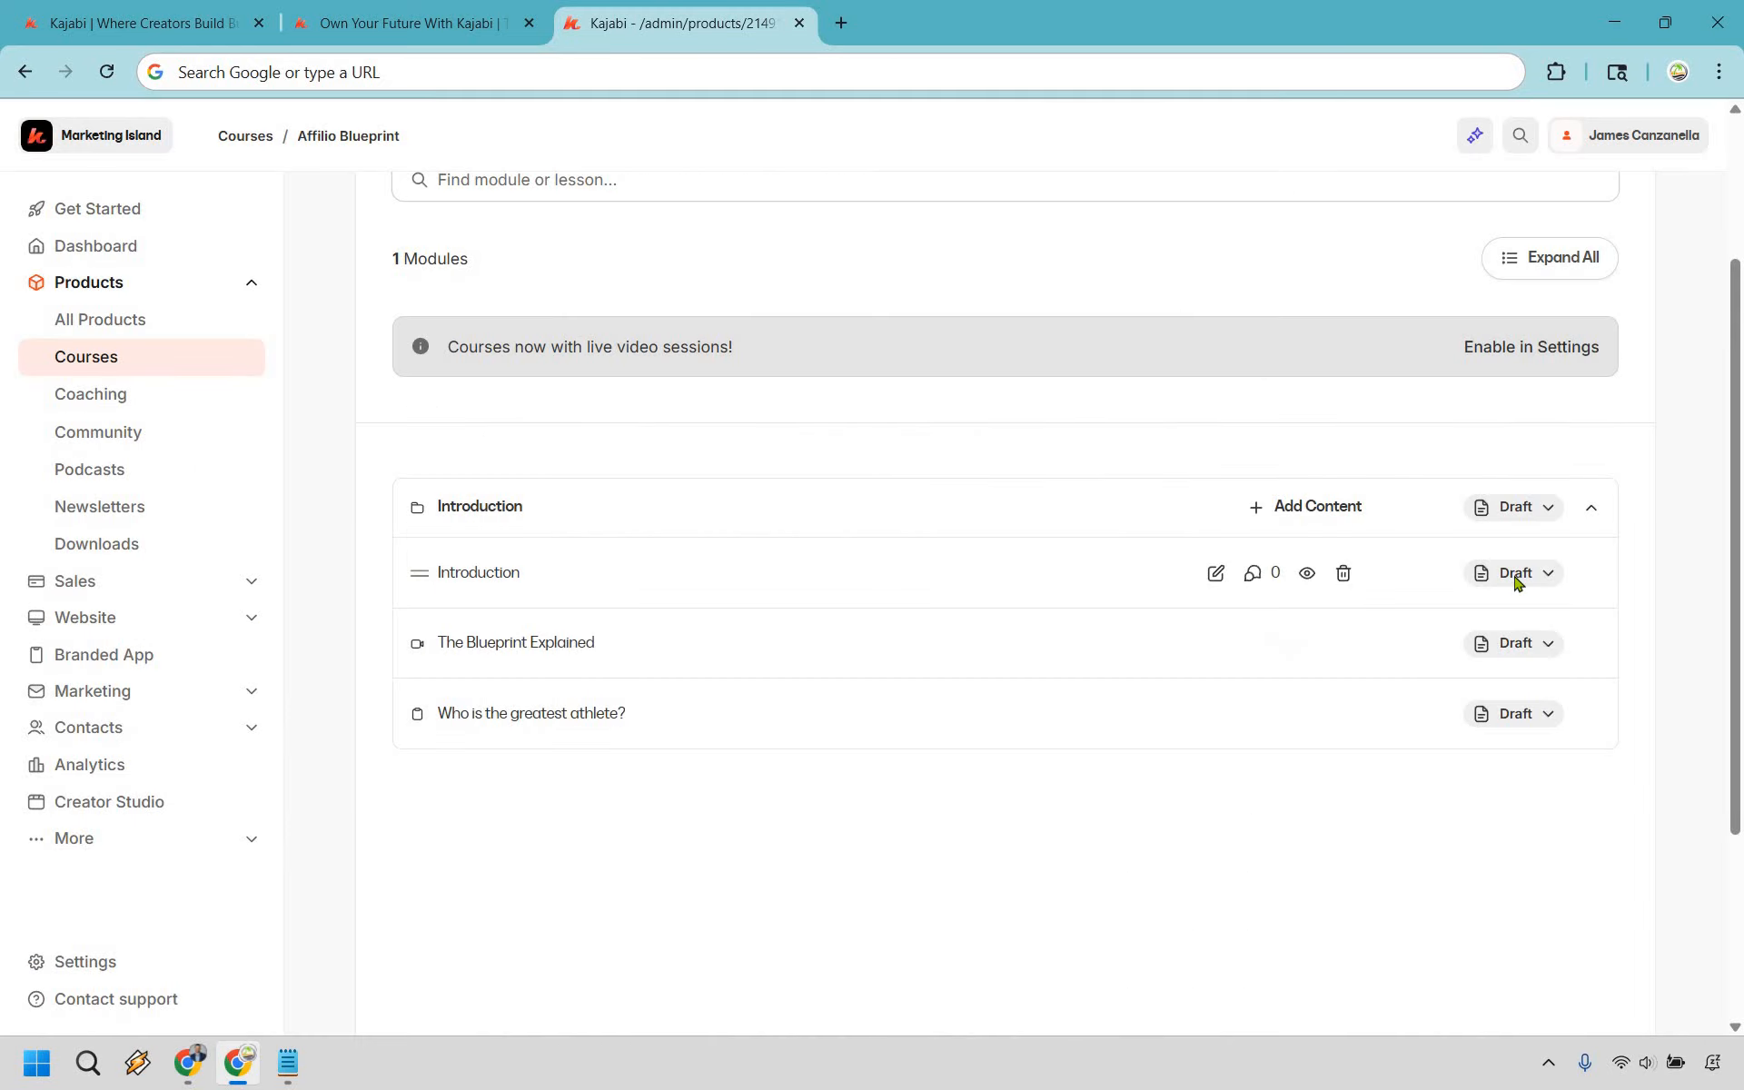
Examine the status choices for the Introduction lesson and look over the rest of the course outline
{"action": "left_click", "coordinate": [1517, 574]}
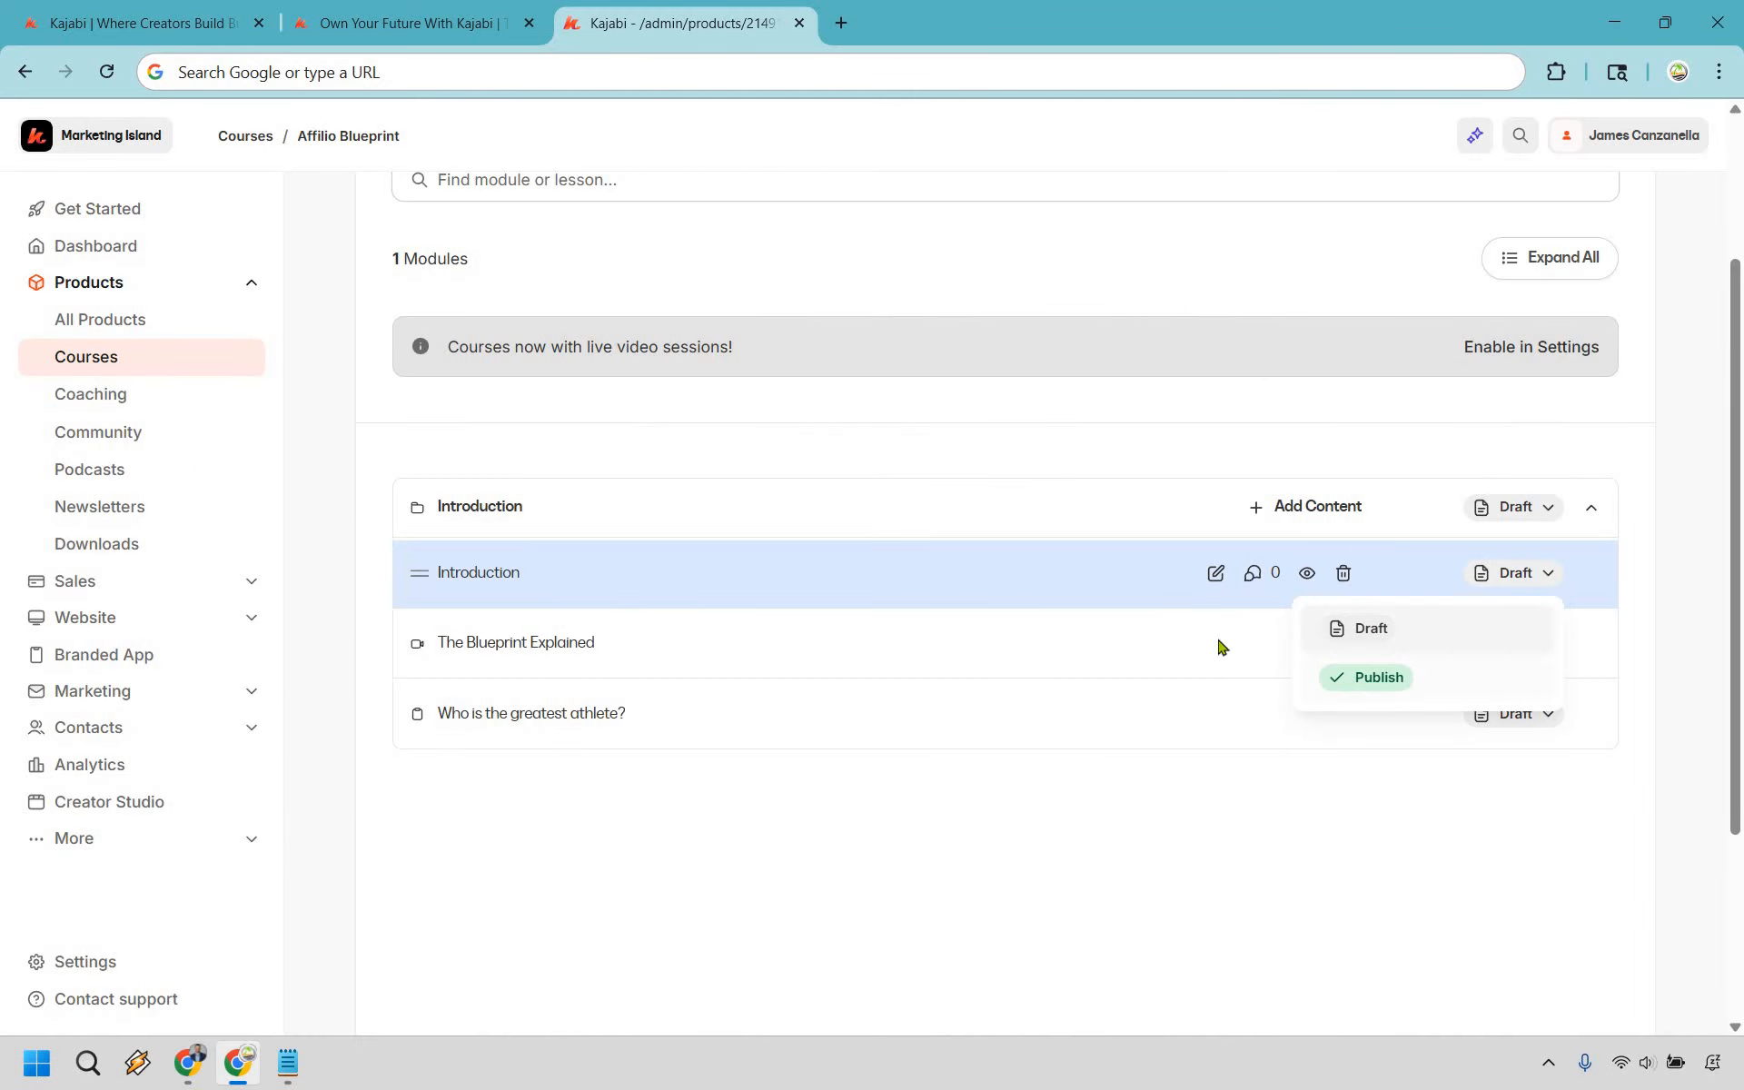
{"action": "left_click", "coordinate": [1728, 501]}
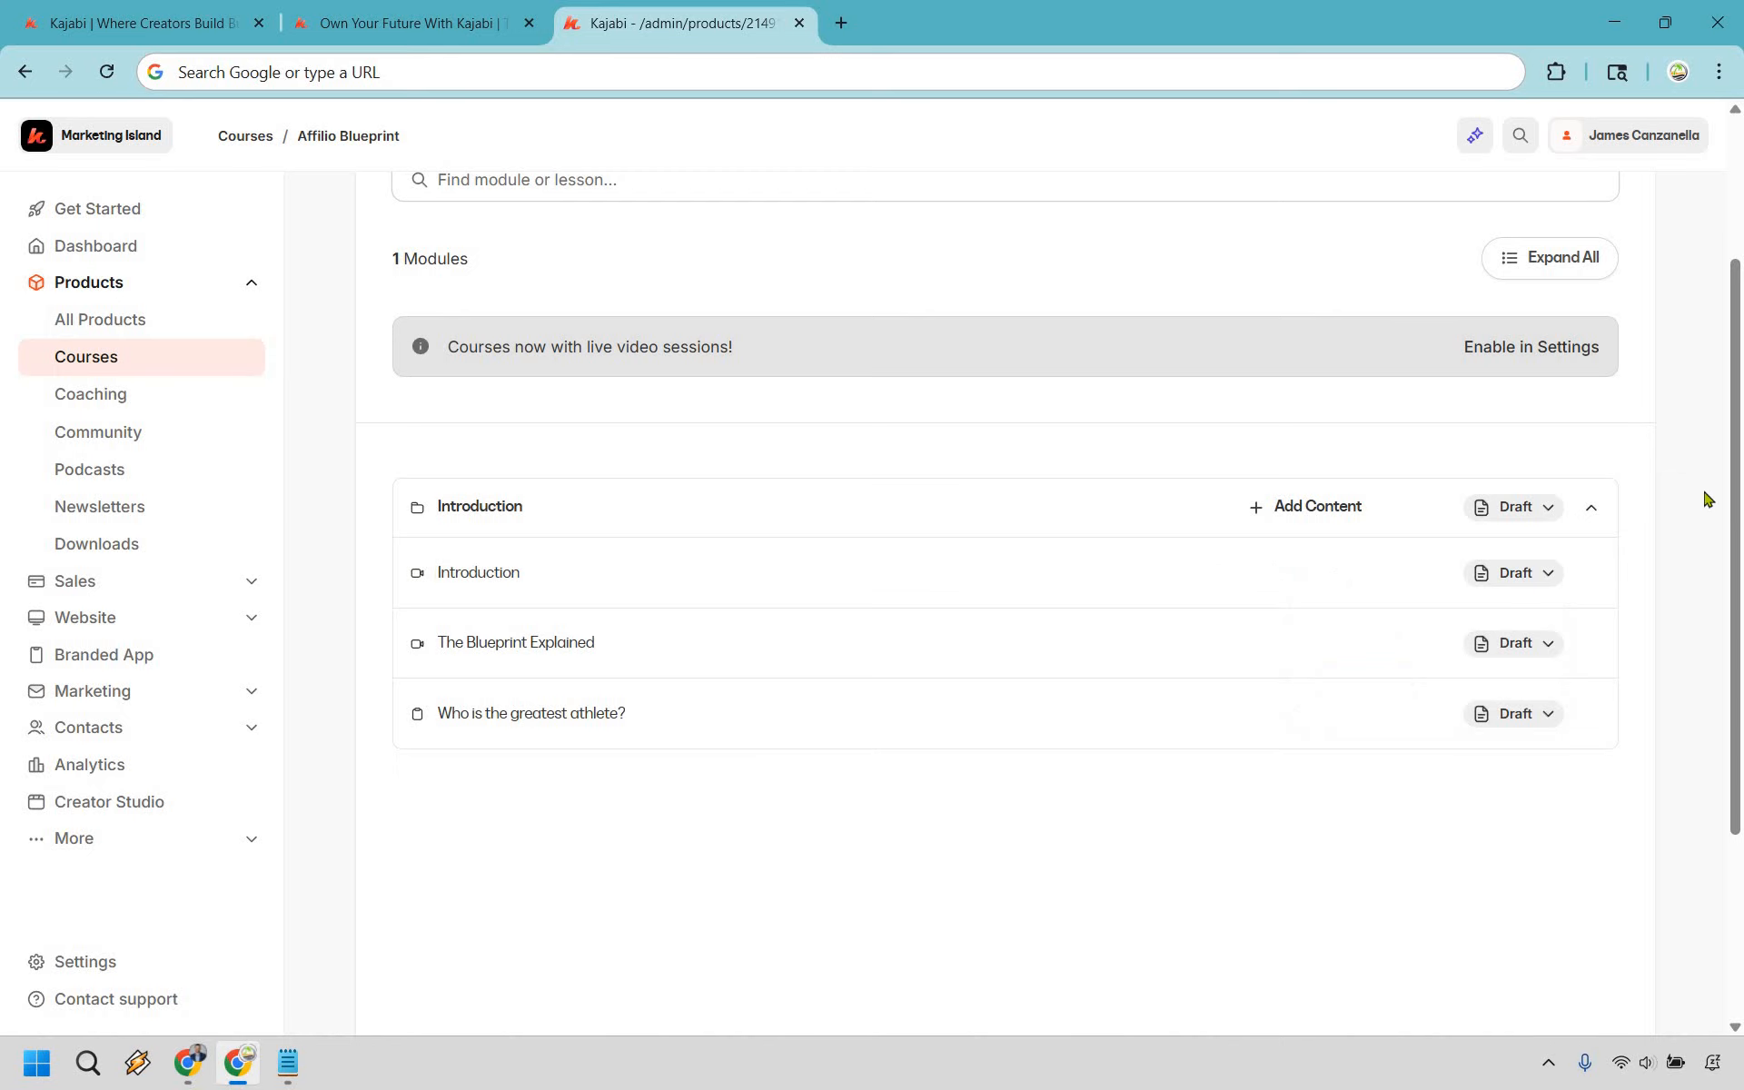
{"action": "left_click", "coordinate": [1544, 508]}
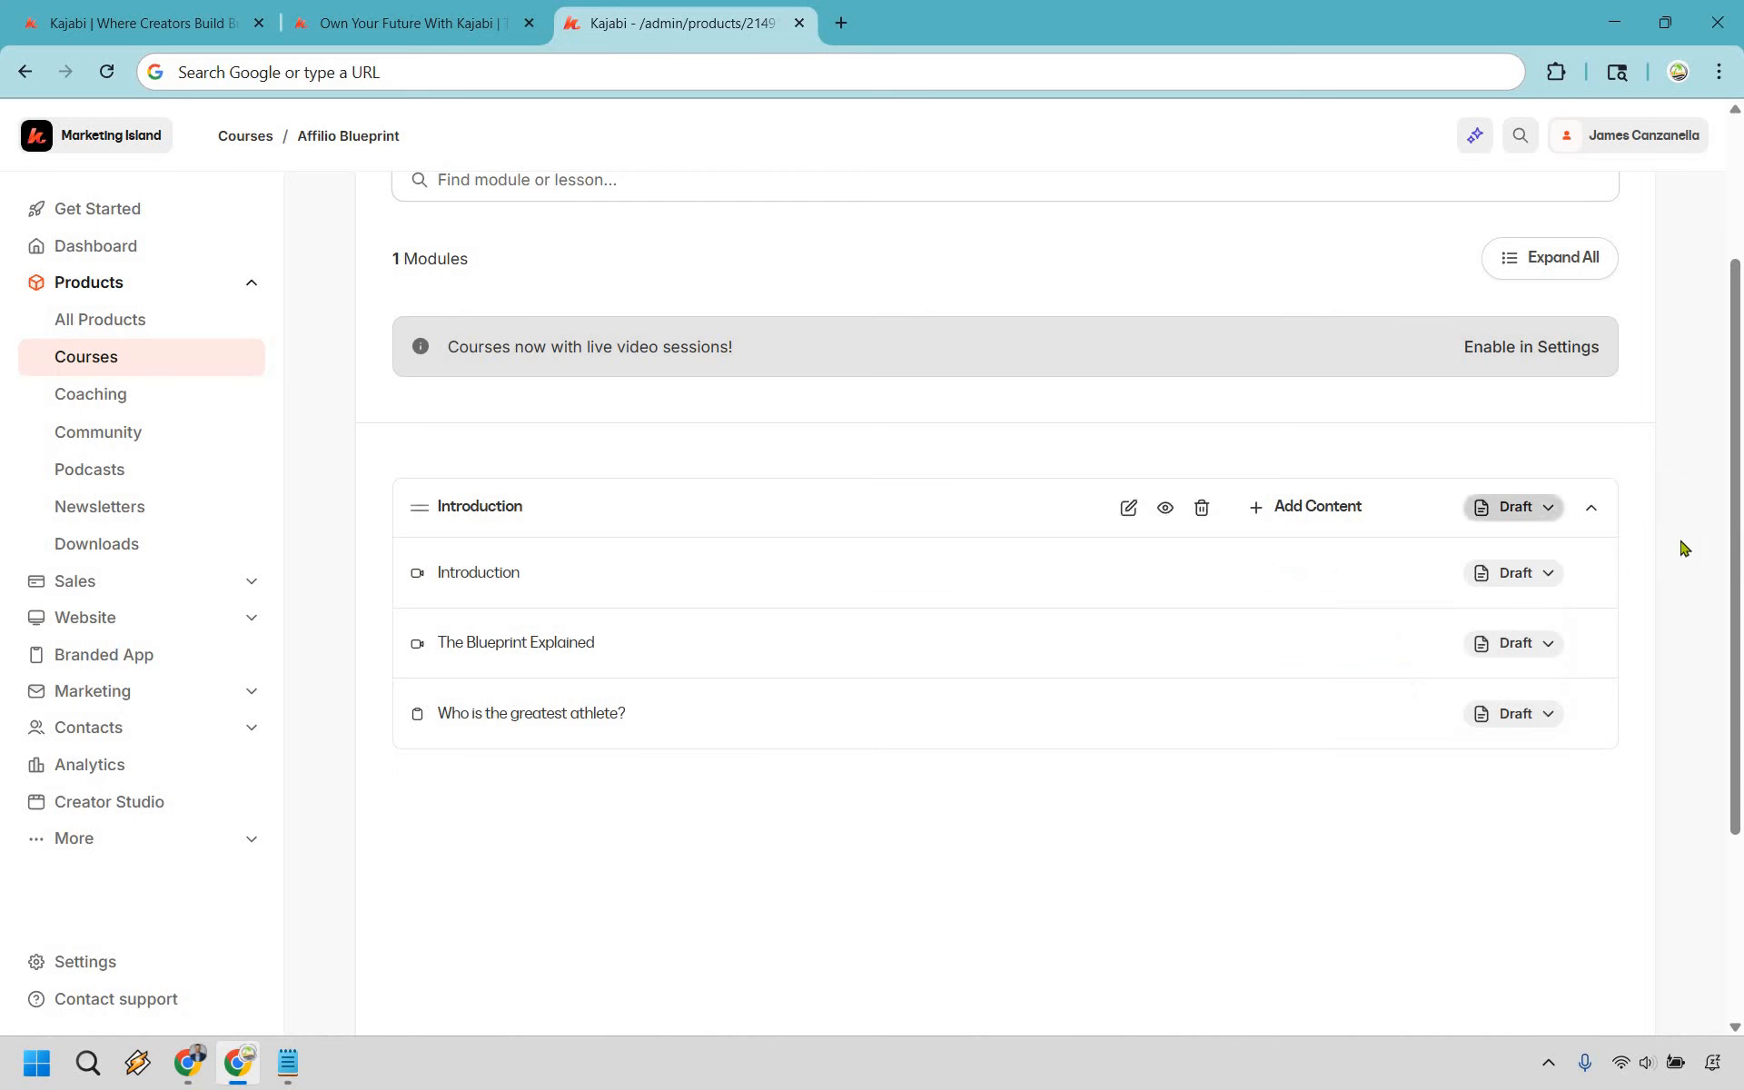
{"action": "left_click", "coordinate": [494, 860]}
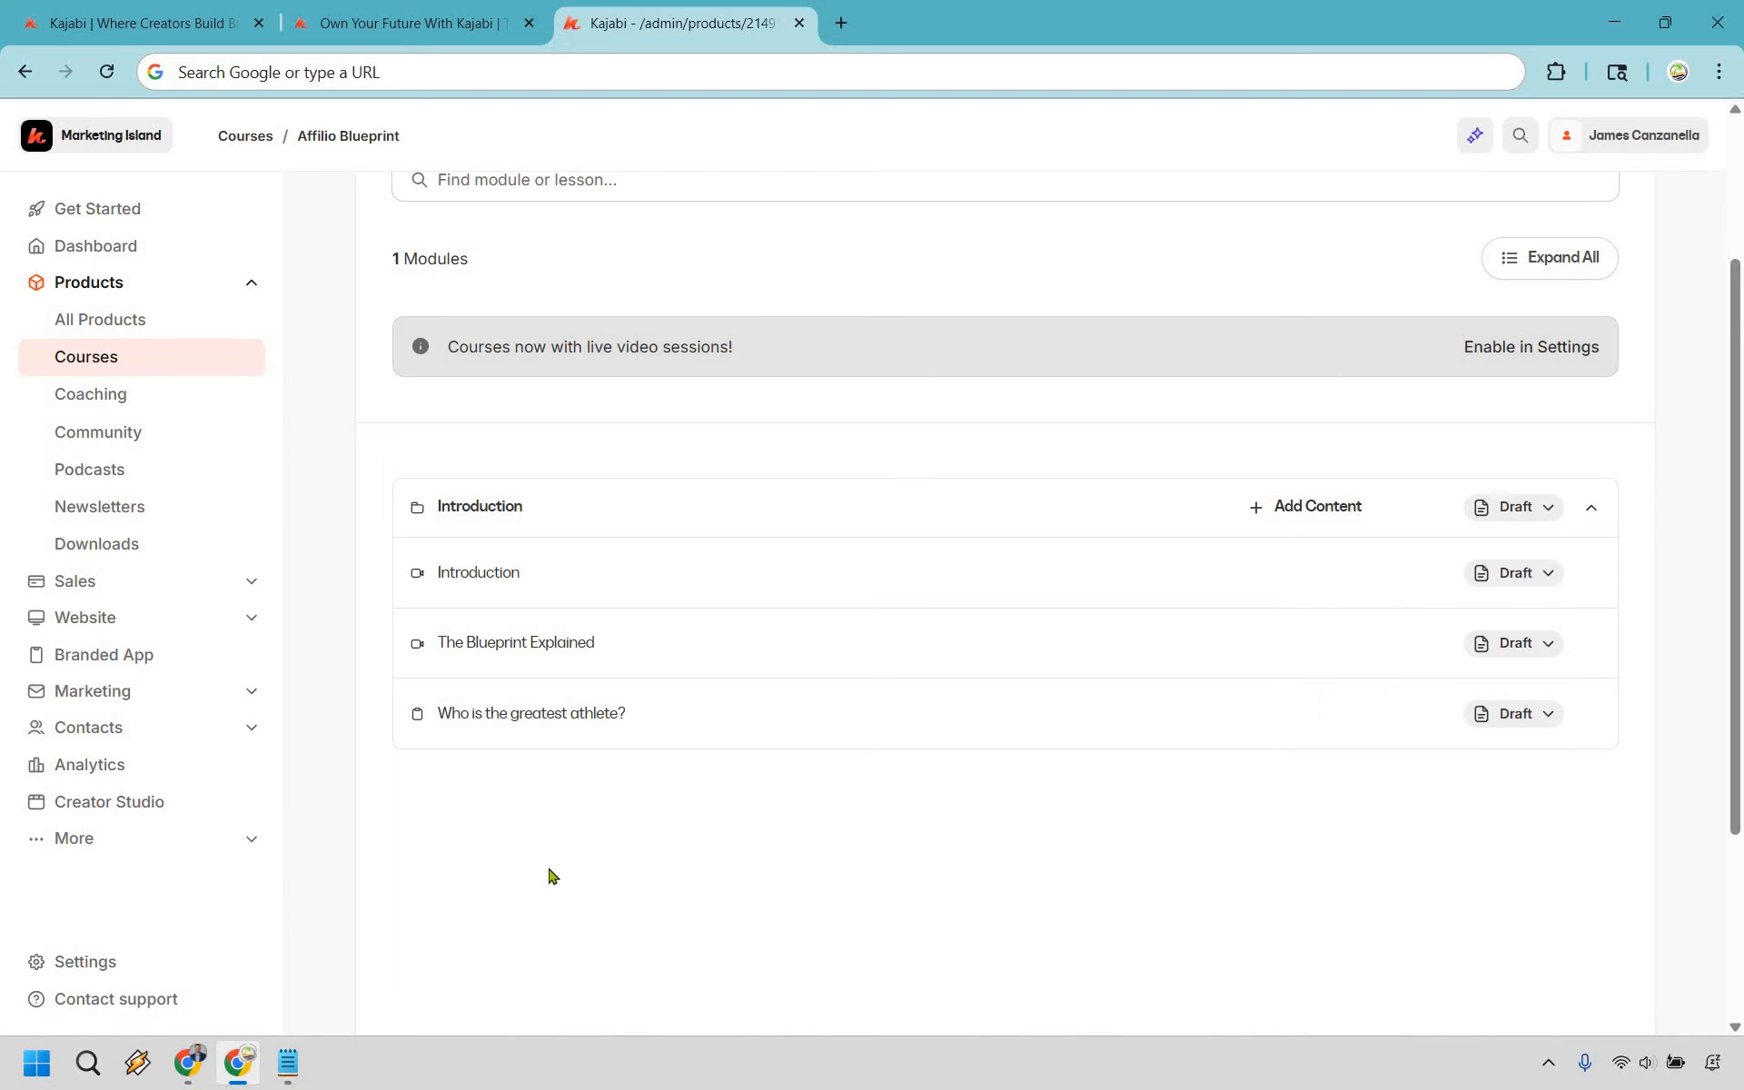
{"action": "scroll", "coordinate": [559, 833], "scroll_direction": "down", "scroll_amount": 3}
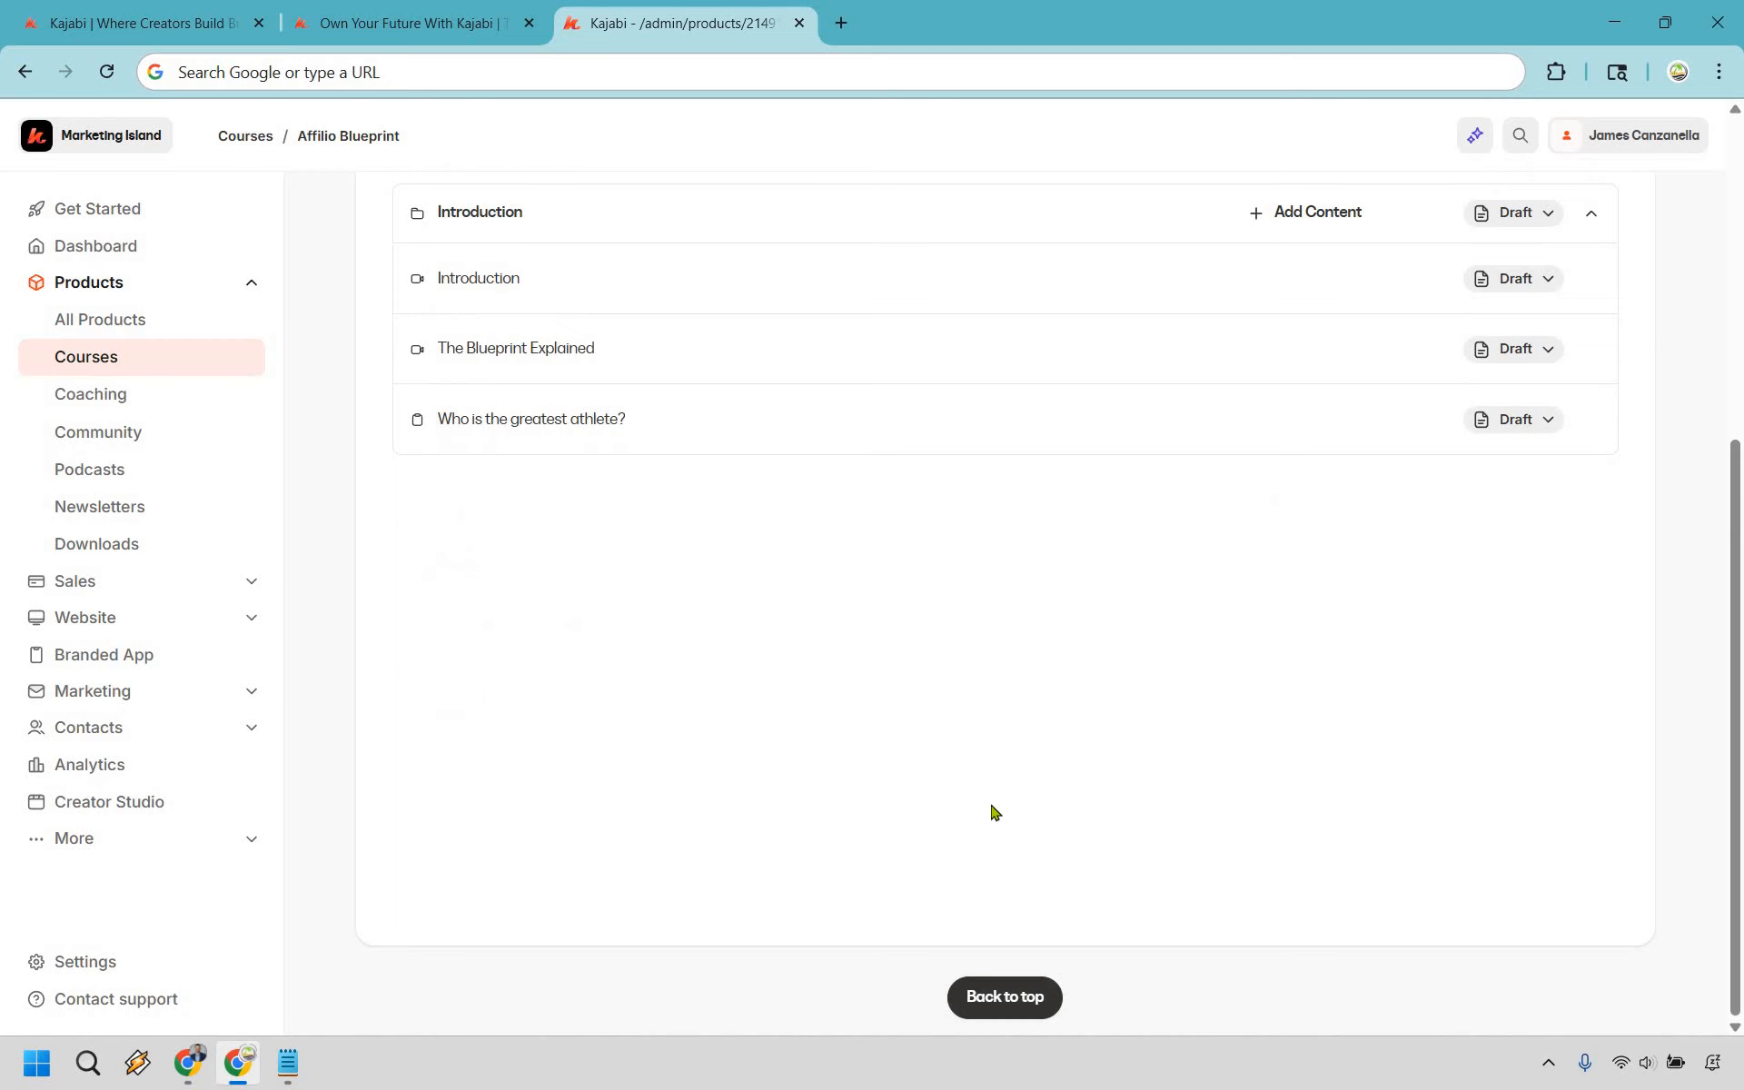
{"action": "scroll", "coordinate": [1125, 759], "scroll_direction": "up", "scroll_amount": 2}
{"action": "scroll", "coordinate": [1630, 673], "scroll_direction": "up", "scroll_amount": 3}
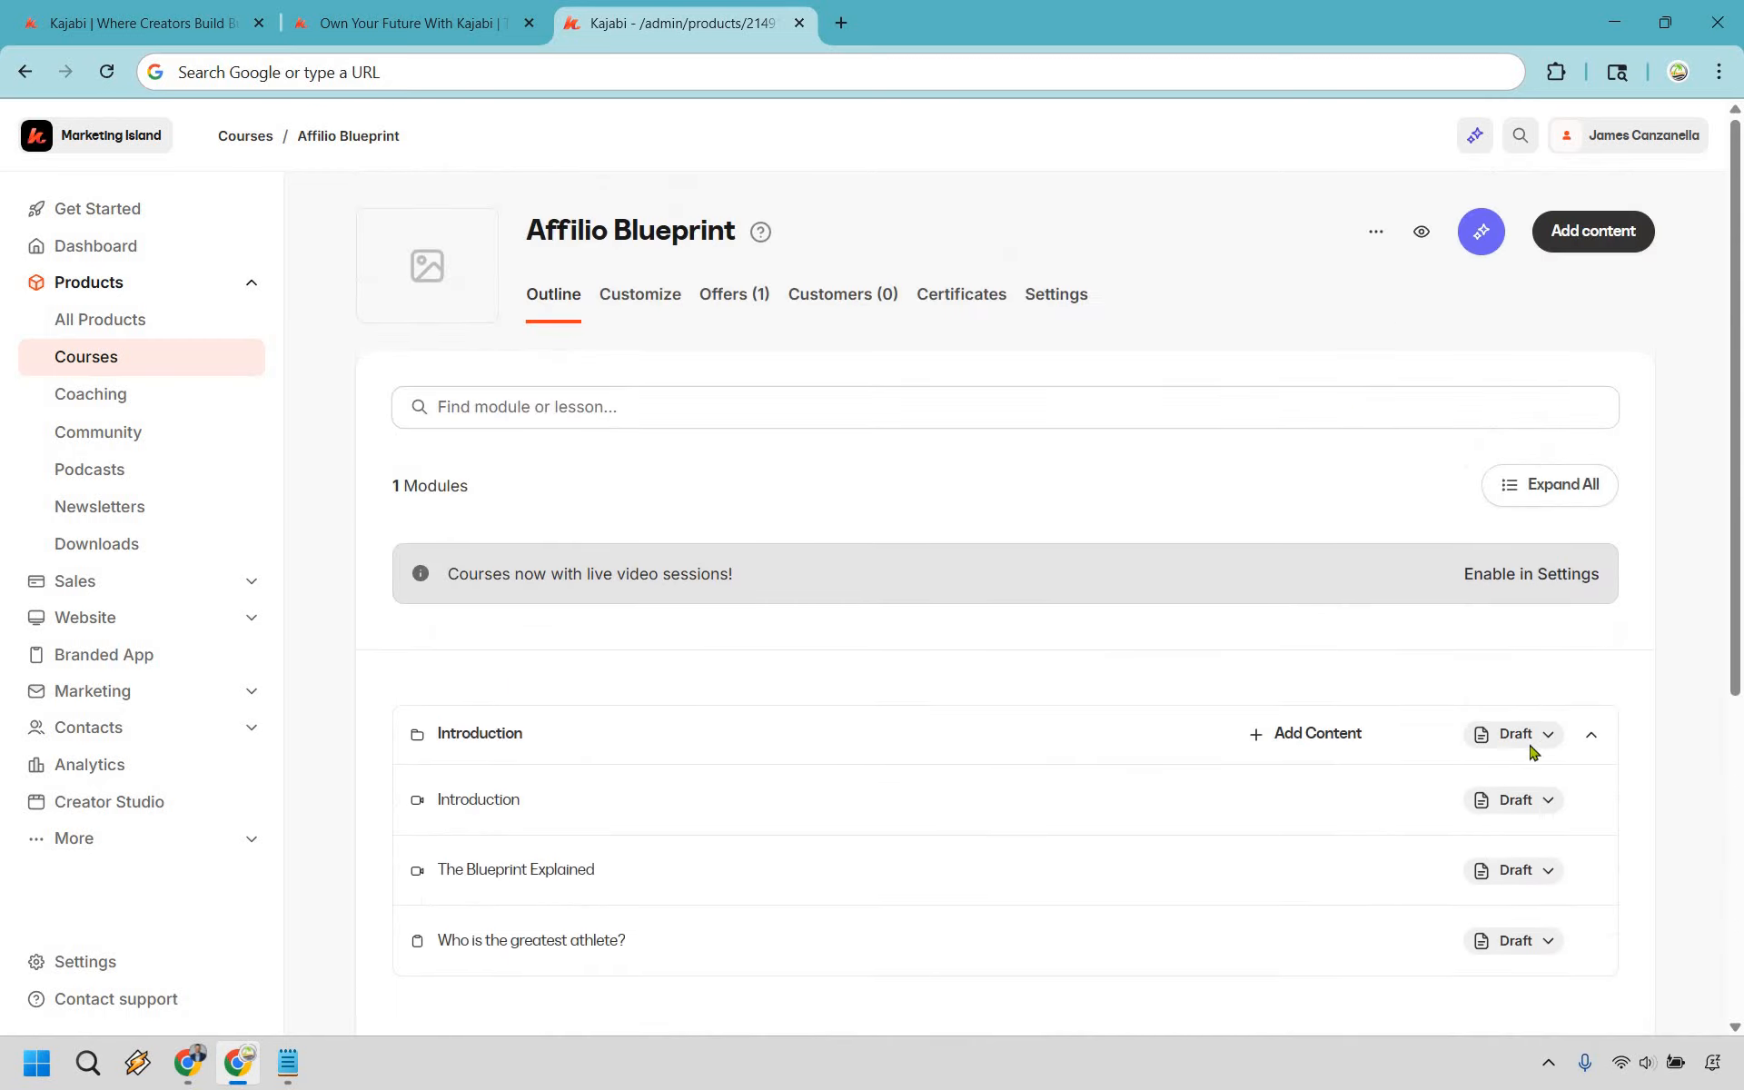
Publish the Introduction module and its Introduction lesson
{"action": "left_click", "coordinate": [1530, 744]}
{"action": "left_click", "coordinate": [1382, 836]}
{"action": "left_click", "coordinate": [1515, 799]}
{"action": "left_click", "coordinate": [1371, 903]}
{"action": "scroll", "coordinate": [1435, 588], "scroll_direction": "down", "scroll_amount": 3}
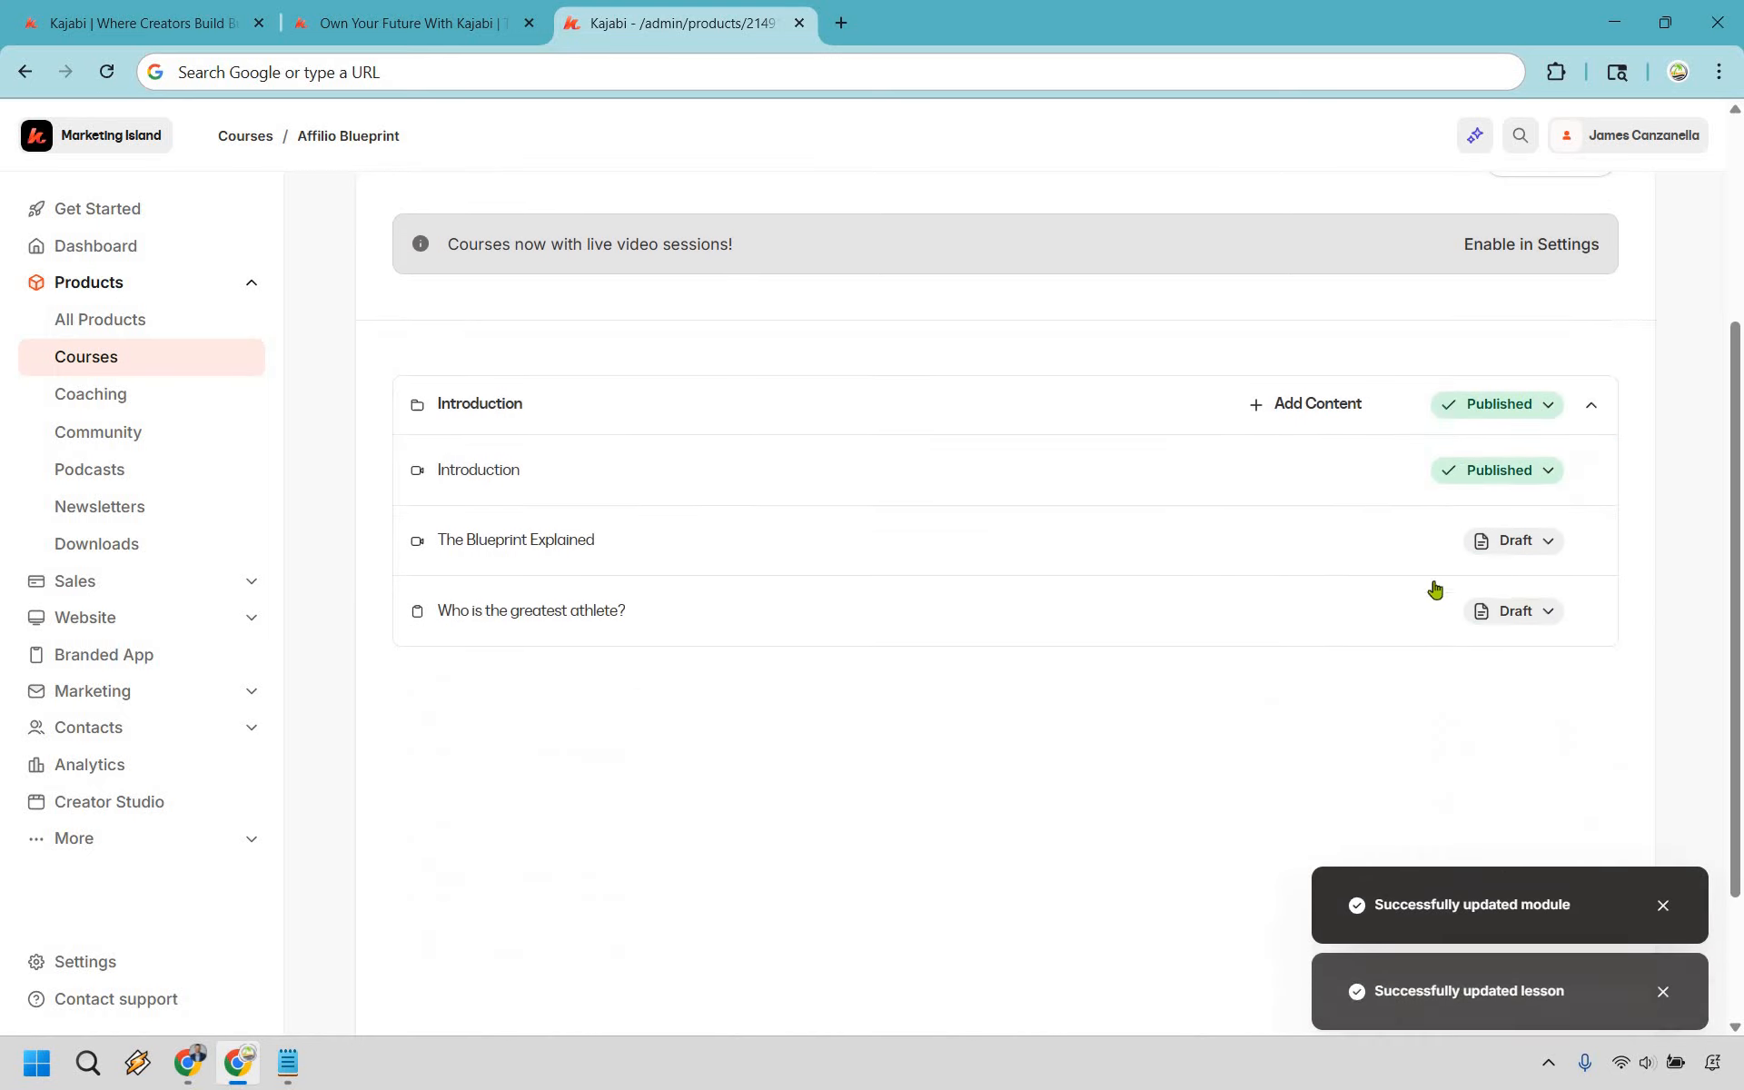
Publish the lesson The Blueprint Explained and the quiz Who is the greatest athlete?
{"action": "left_click", "coordinate": [1514, 530]}
{"action": "left_click", "coordinate": [1397, 633]}
{"action": "left_click", "coordinate": [1516, 605]}
{"action": "left_click", "coordinate": [1390, 713]}
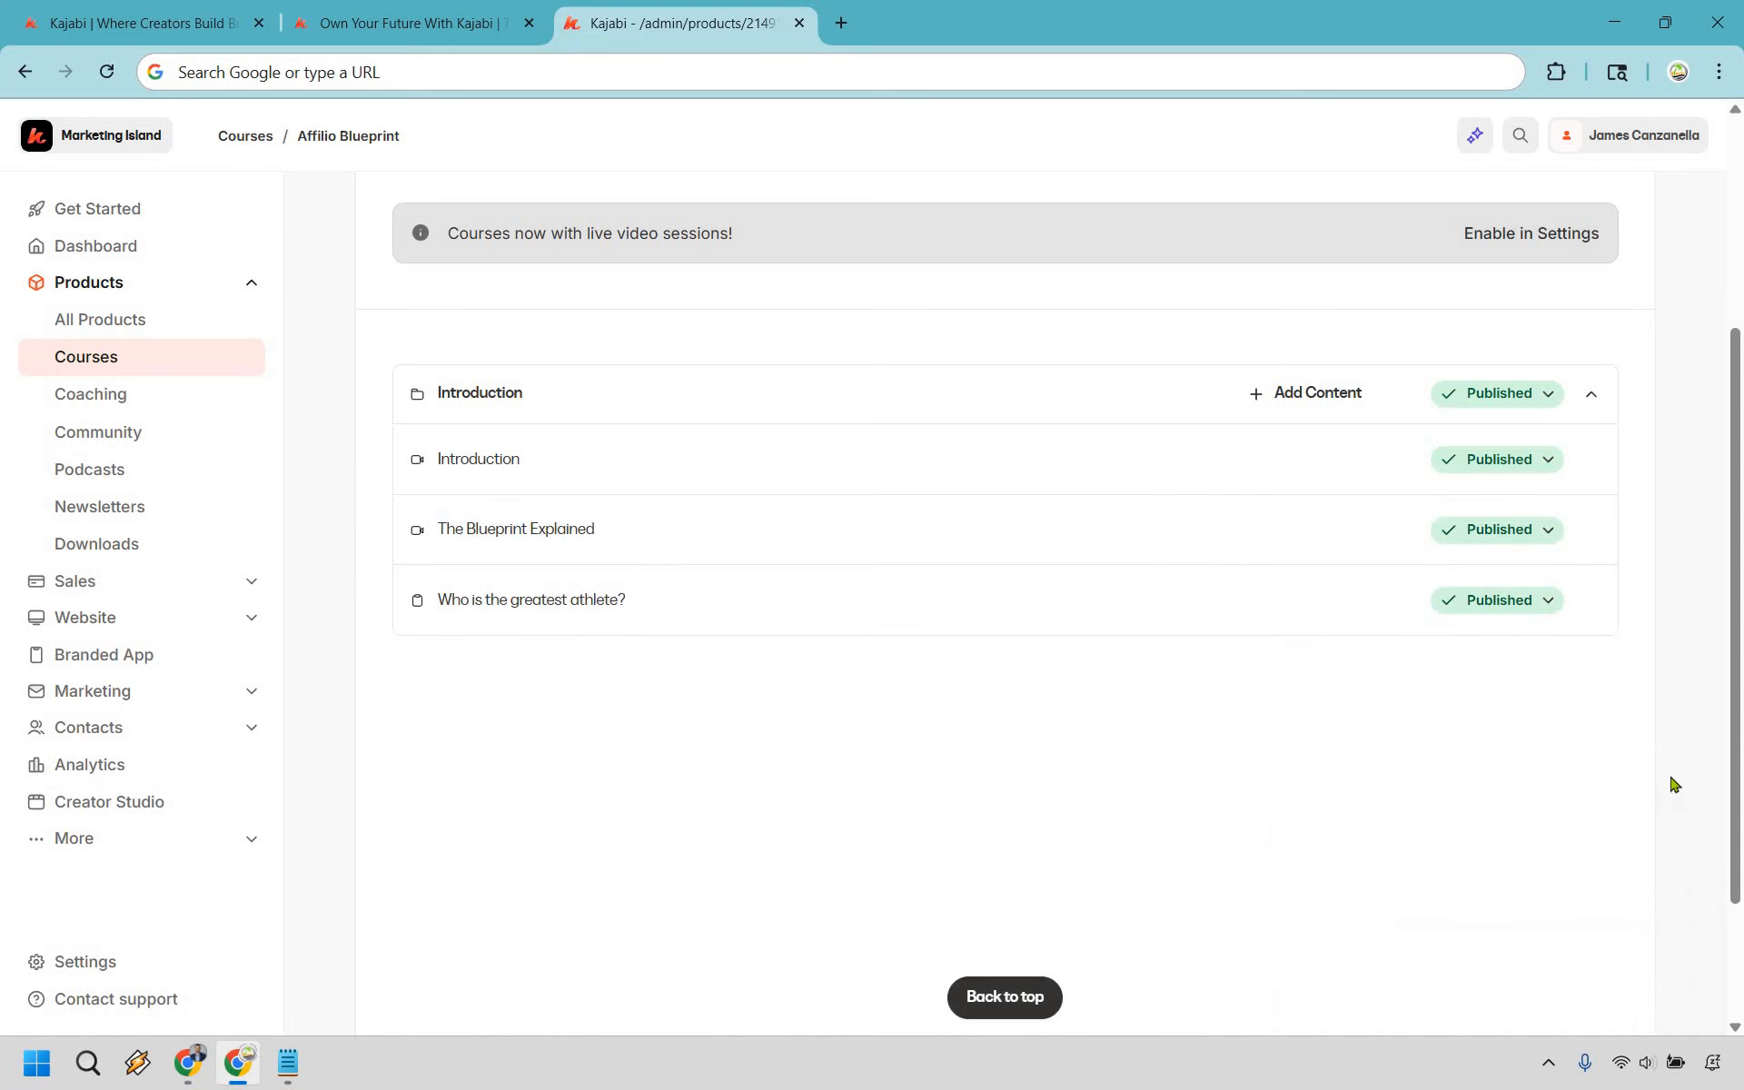
Preview the Affilio Blueprint course as a member and look over its landing page, description and lesson list
{"action": "scroll", "coordinate": [1674, 784], "scroll_direction": "up", "scroll_amount": 4}
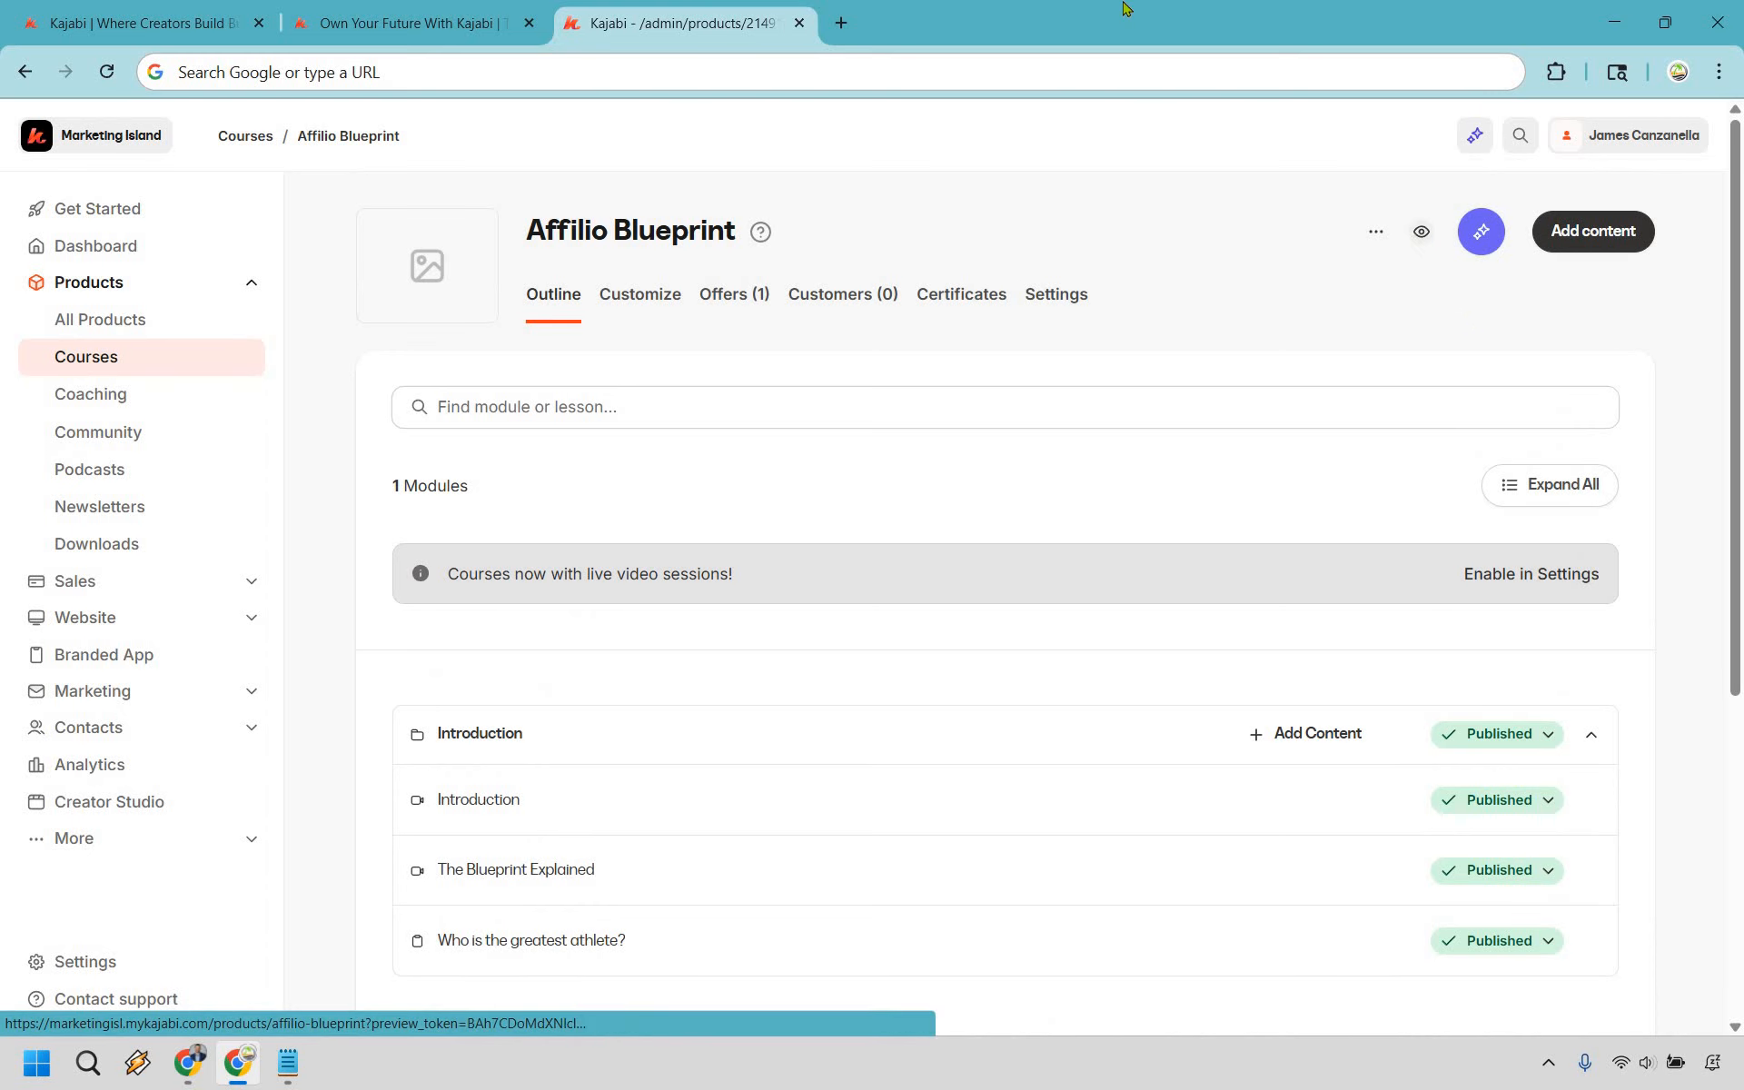
{"action": "left_click", "coordinate": [1421, 234]}
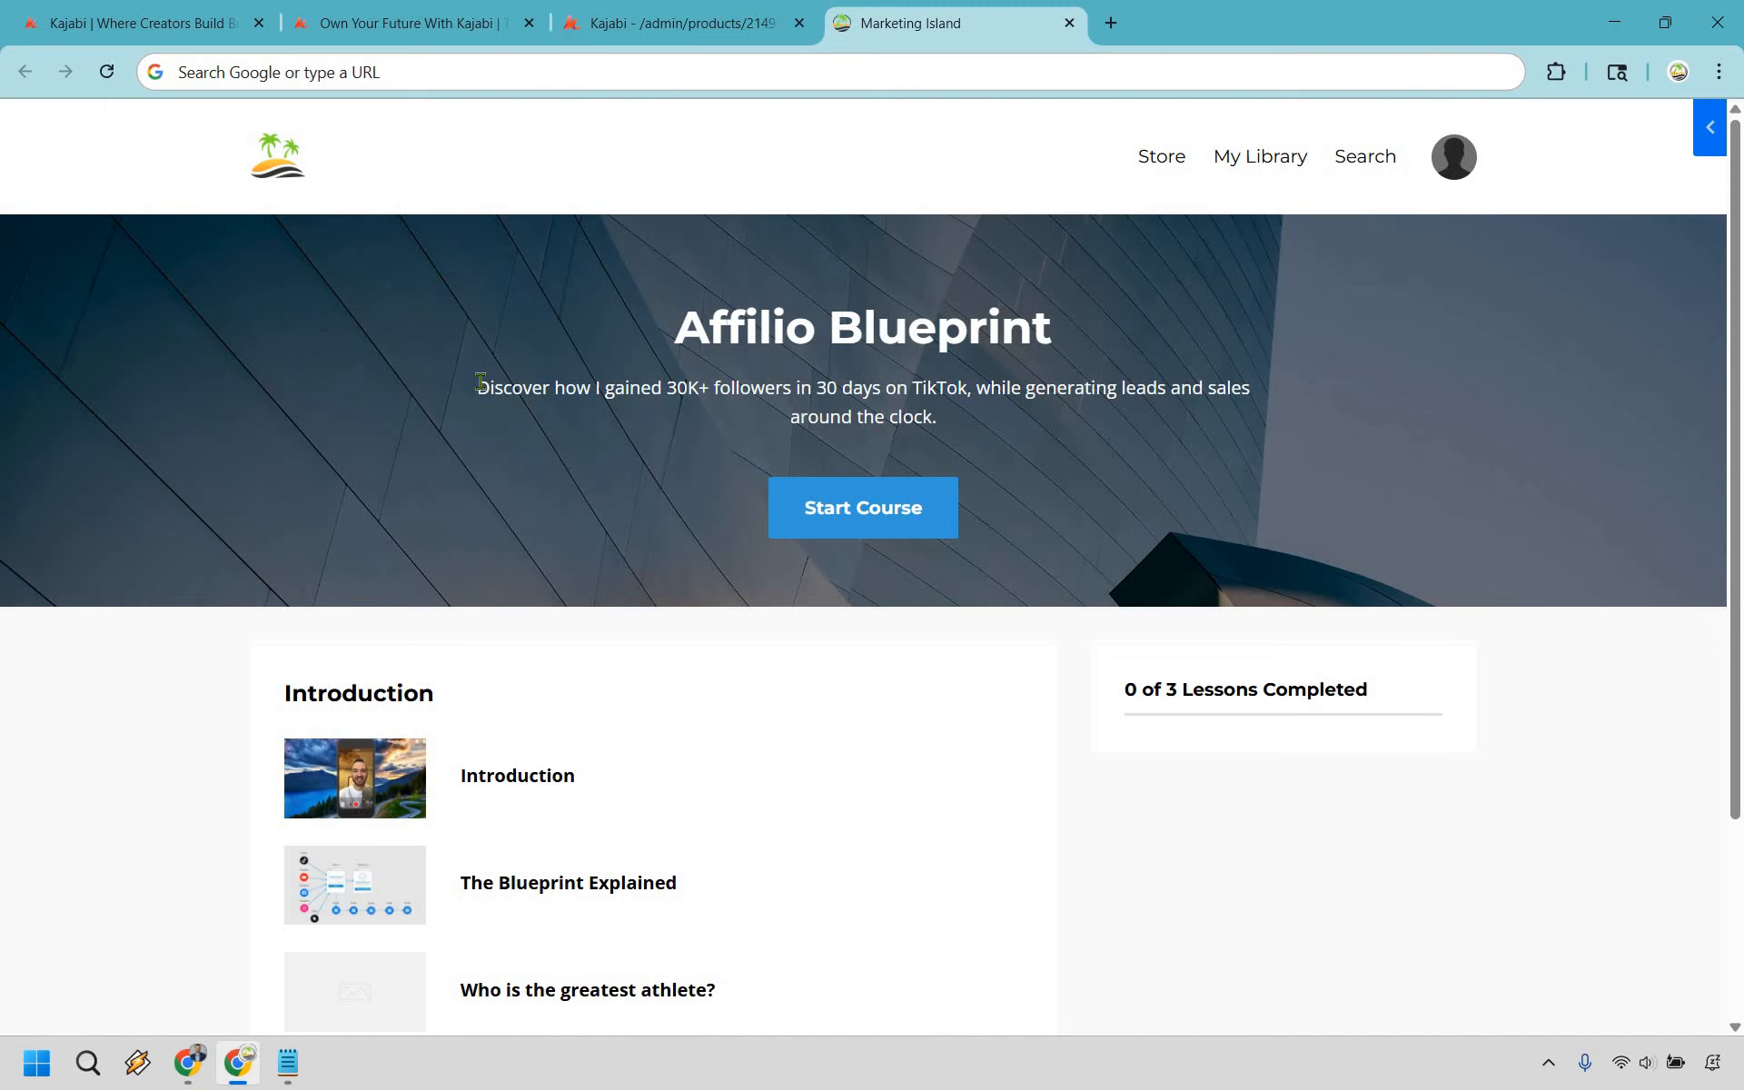
{"action": "left_click_drag", "start_coordinate": [960, 417], "coordinate": [1621, 687]}
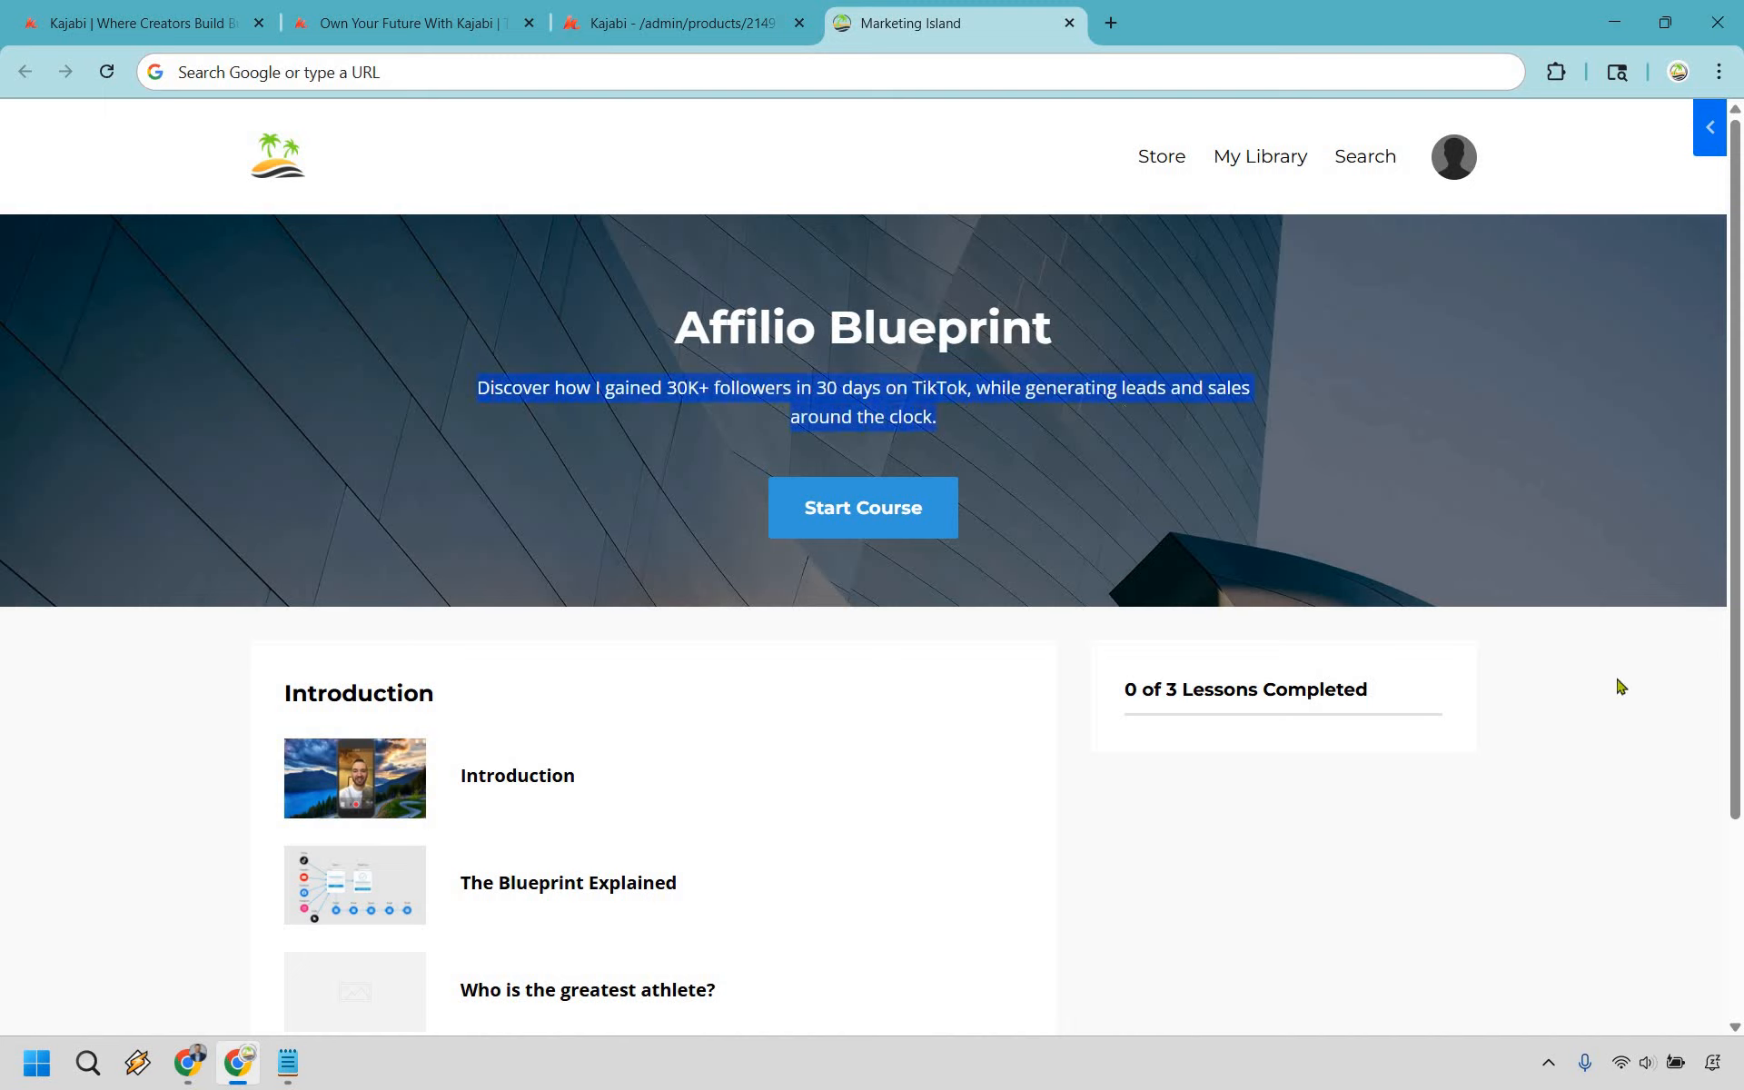
{"action": "left_click", "coordinate": [1071, 494]}
{"action": "scroll", "coordinate": [596, 502], "scroll_direction": "down", "scroll_amount": 3}
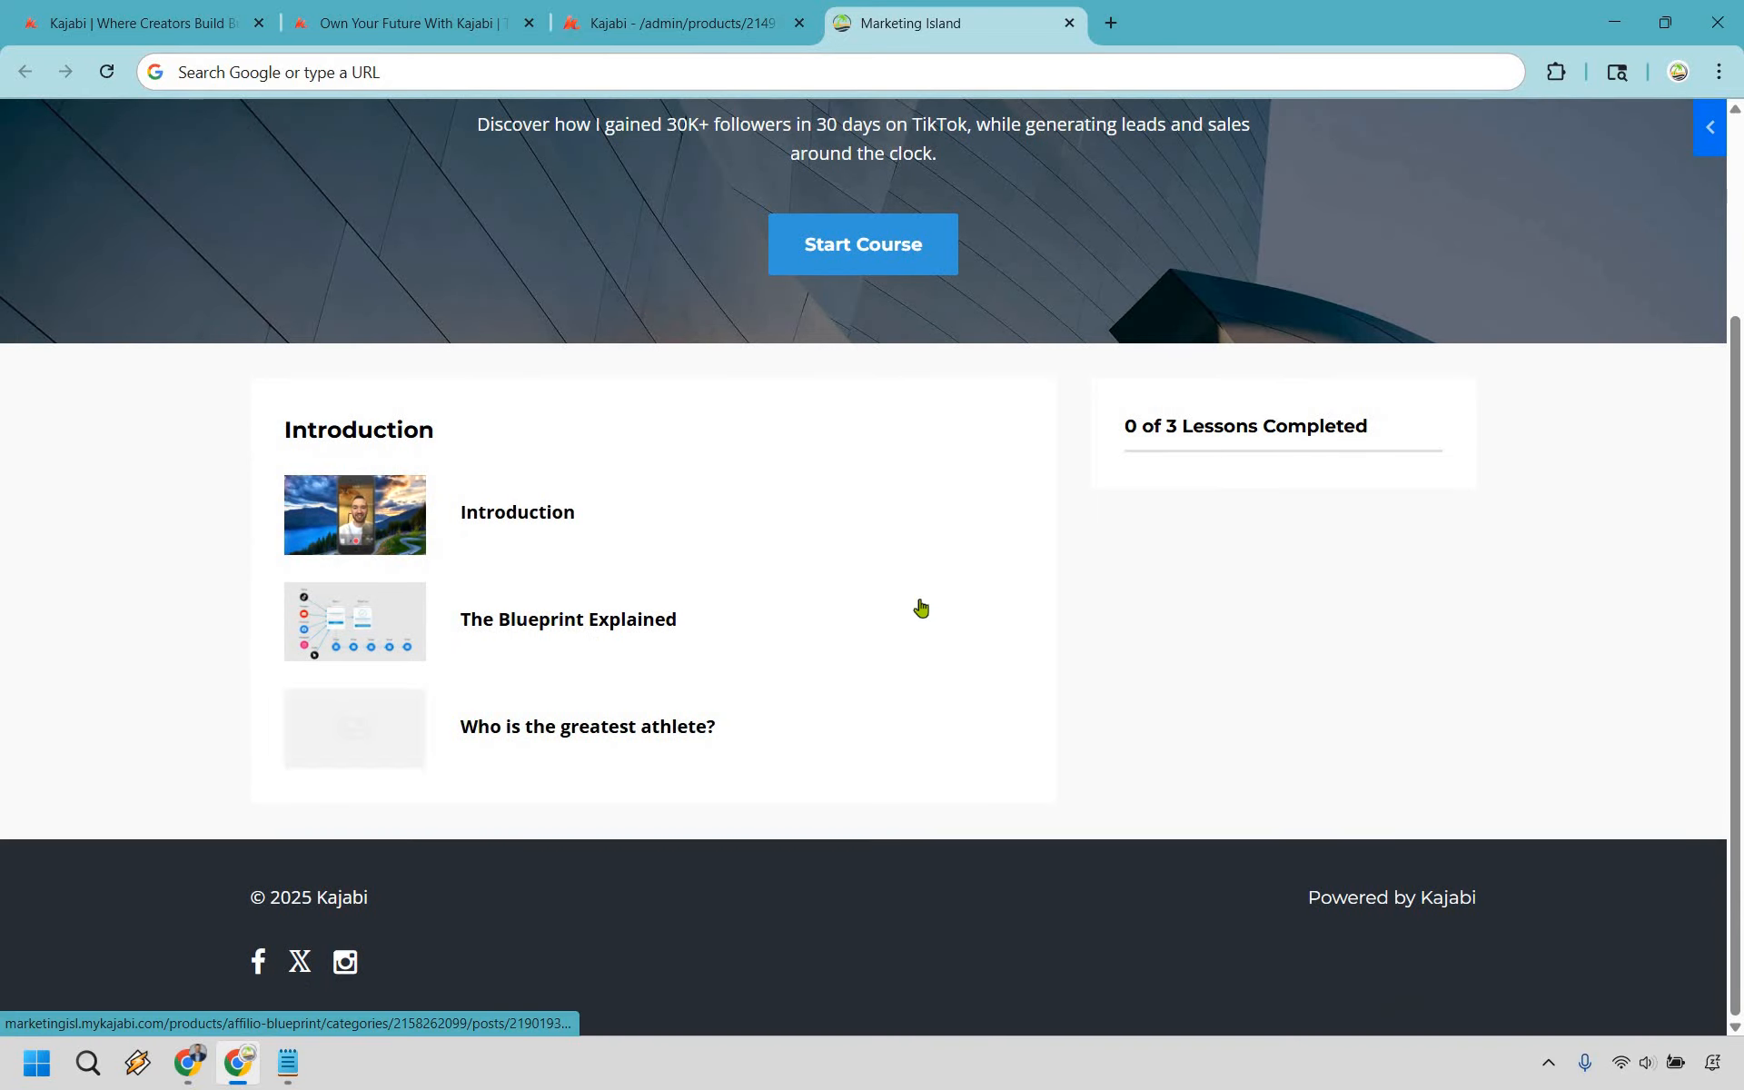
Examine the member view of the Introduction and The Blueprint Explained lessons, including their videos and comment sections
{"action": "left_click", "coordinate": [529, 514]}
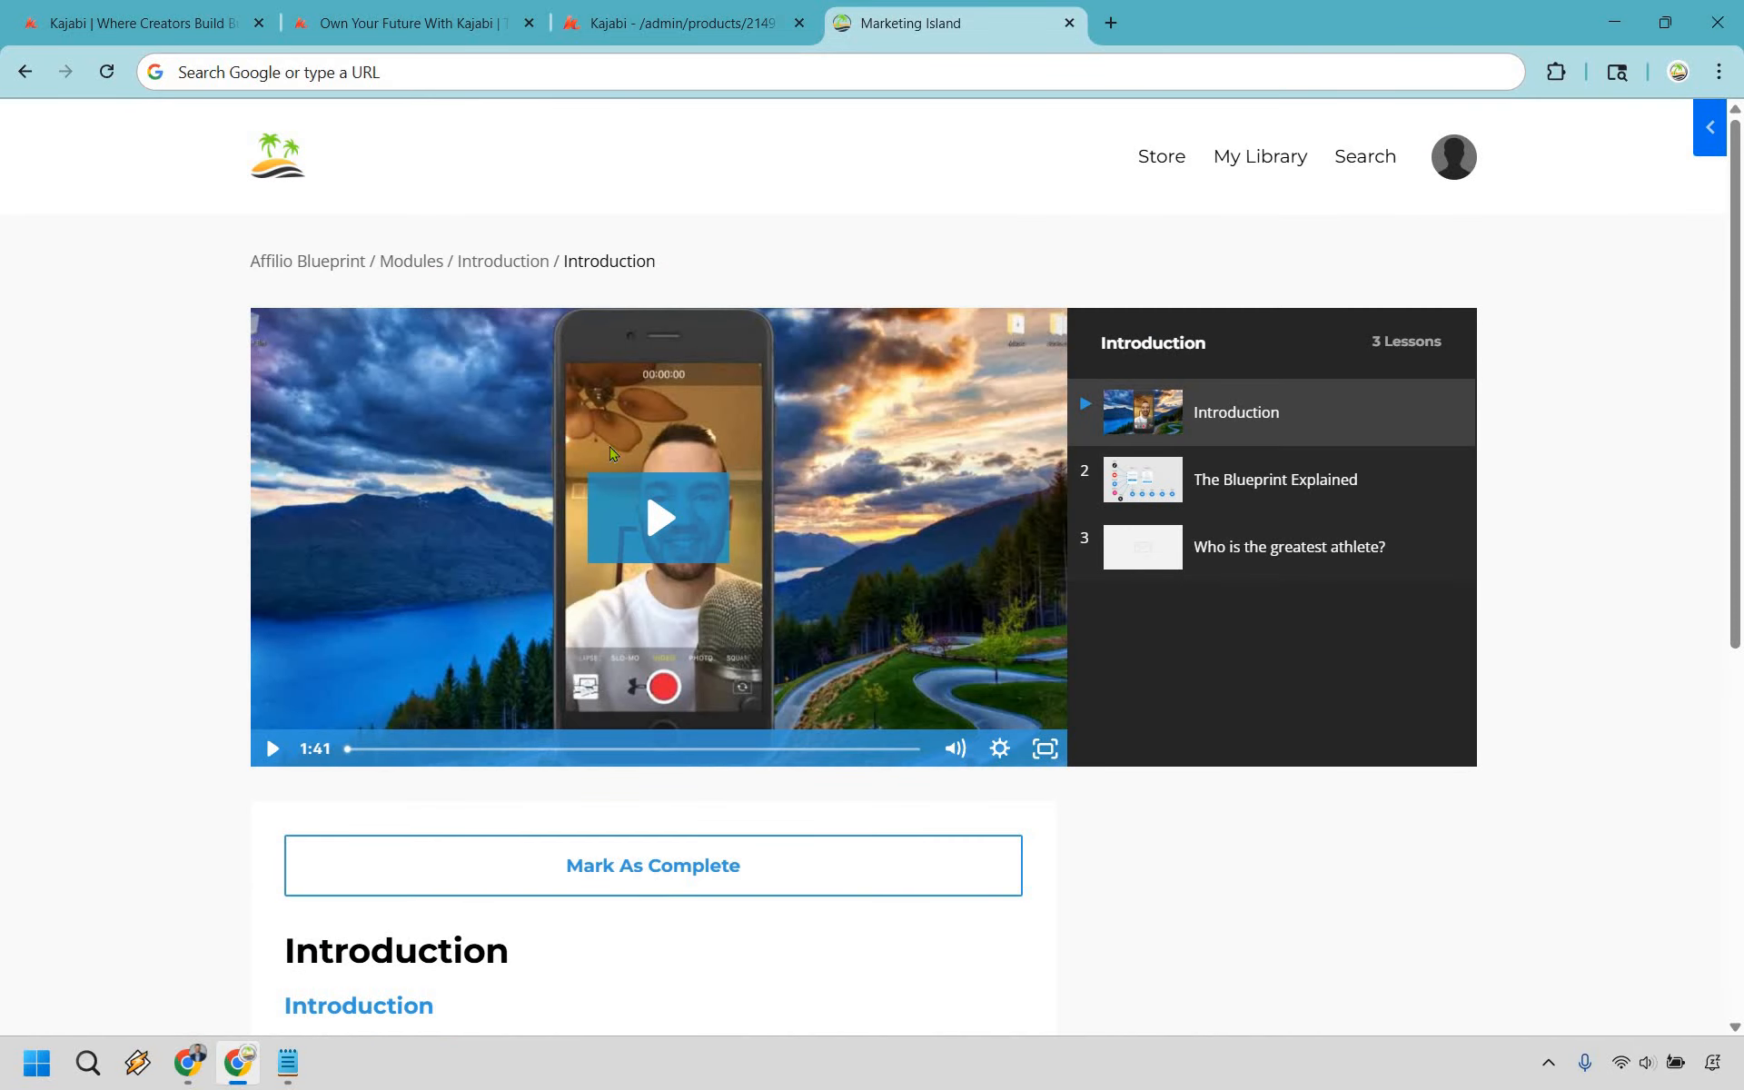
{"action": "scroll", "coordinate": [1102, 557], "scroll_direction": "down", "scroll_amount": 4}
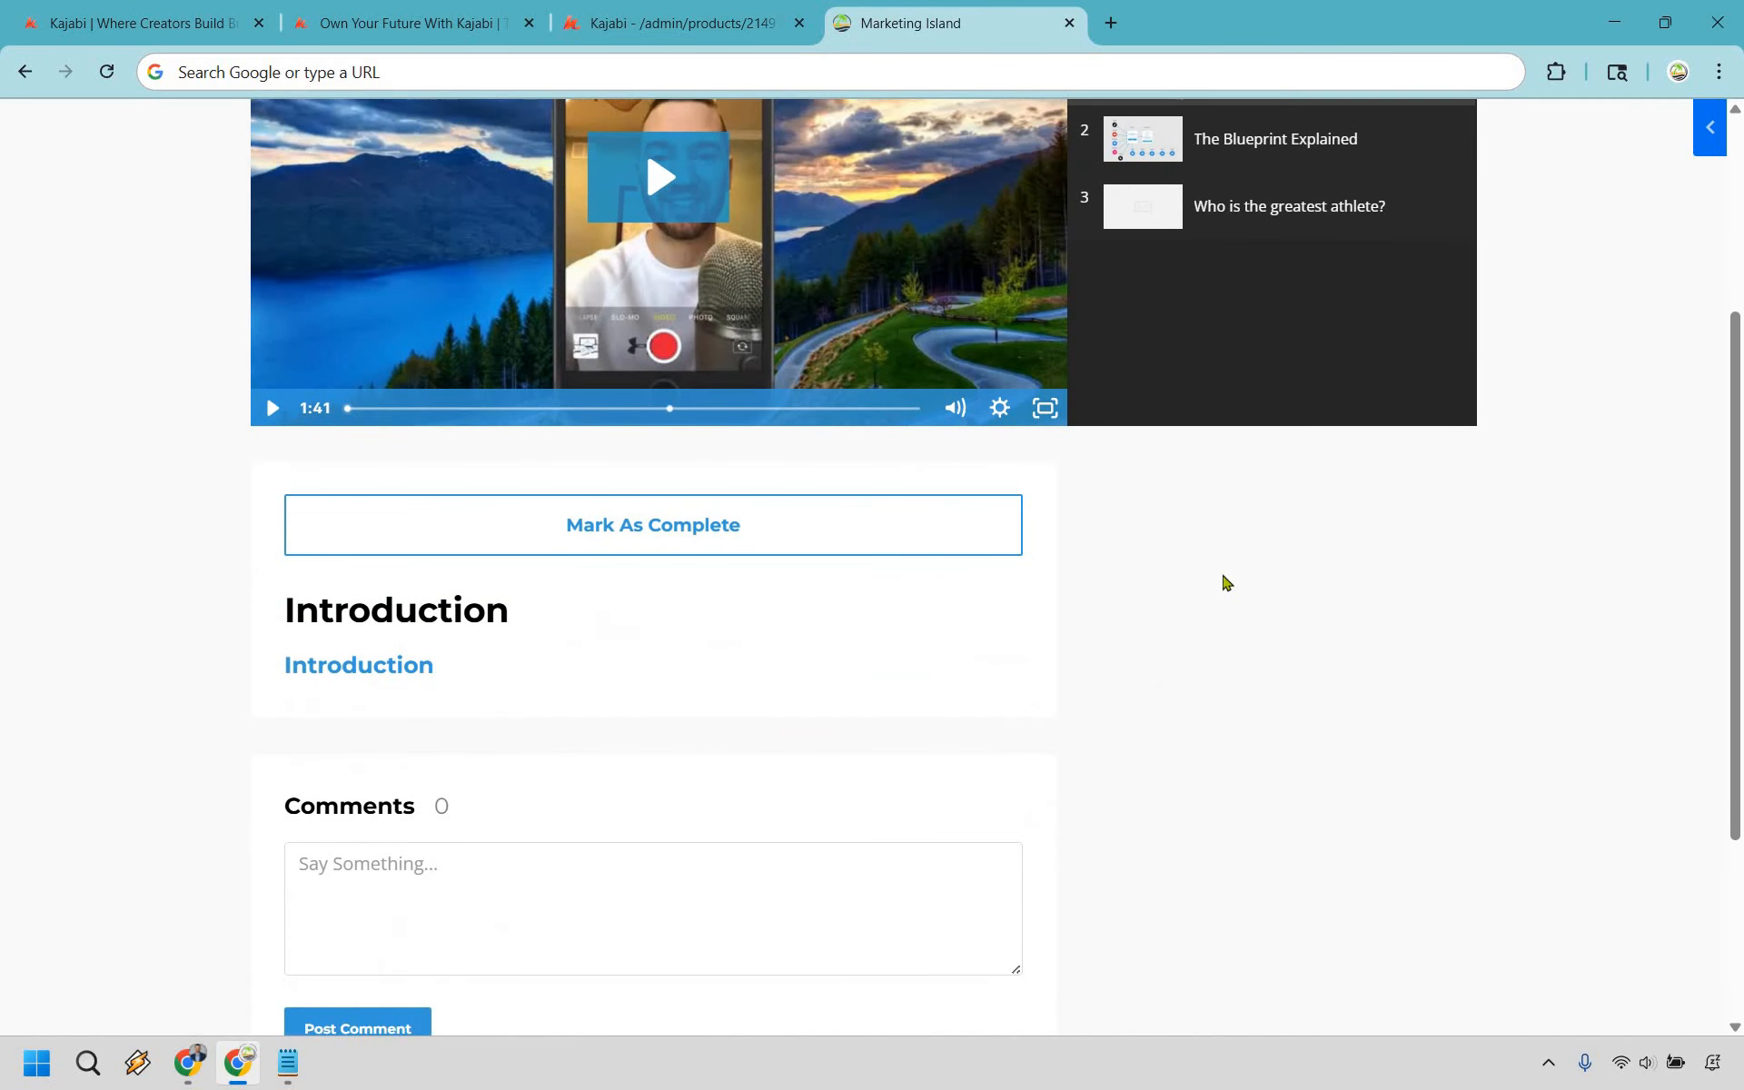
{"action": "scroll", "coordinate": [526, 490], "scroll_direction": "down", "scroll_amount": 1}
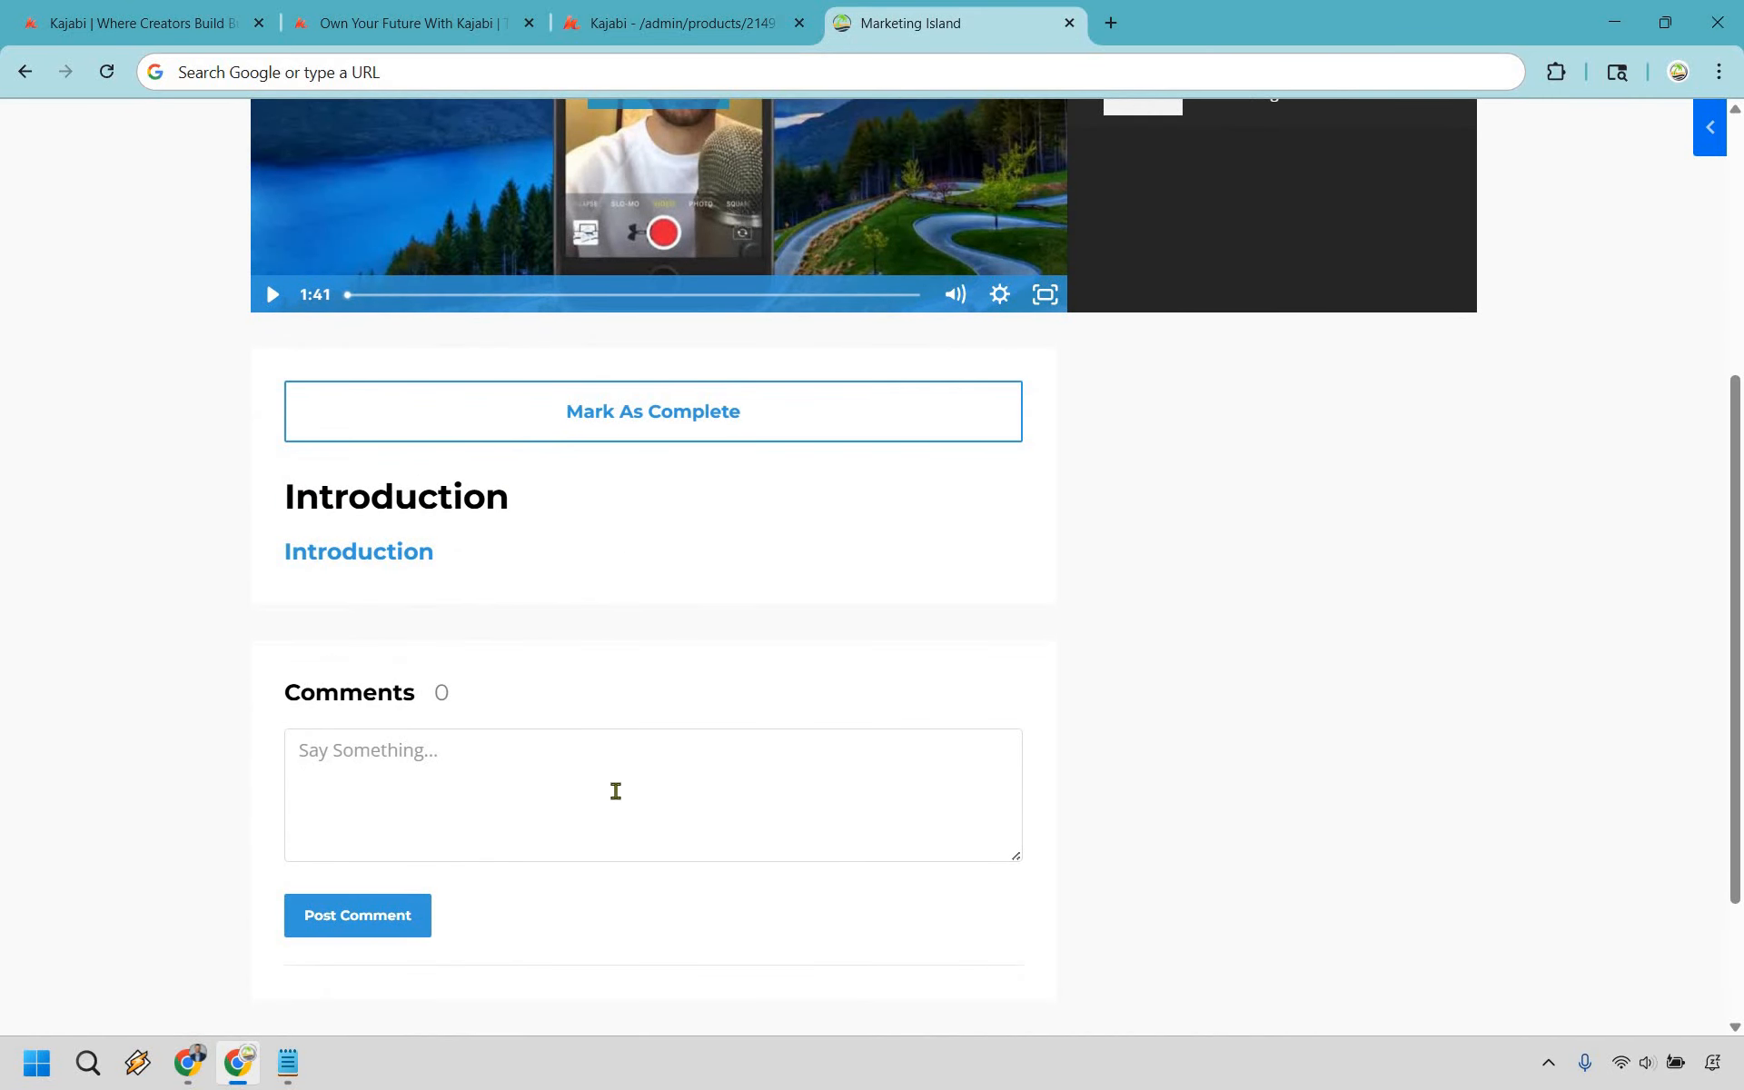
{"action": "scroll", "coordinate": [1669, 714], "scroll_direction": "up", "scroll_amount": 4}
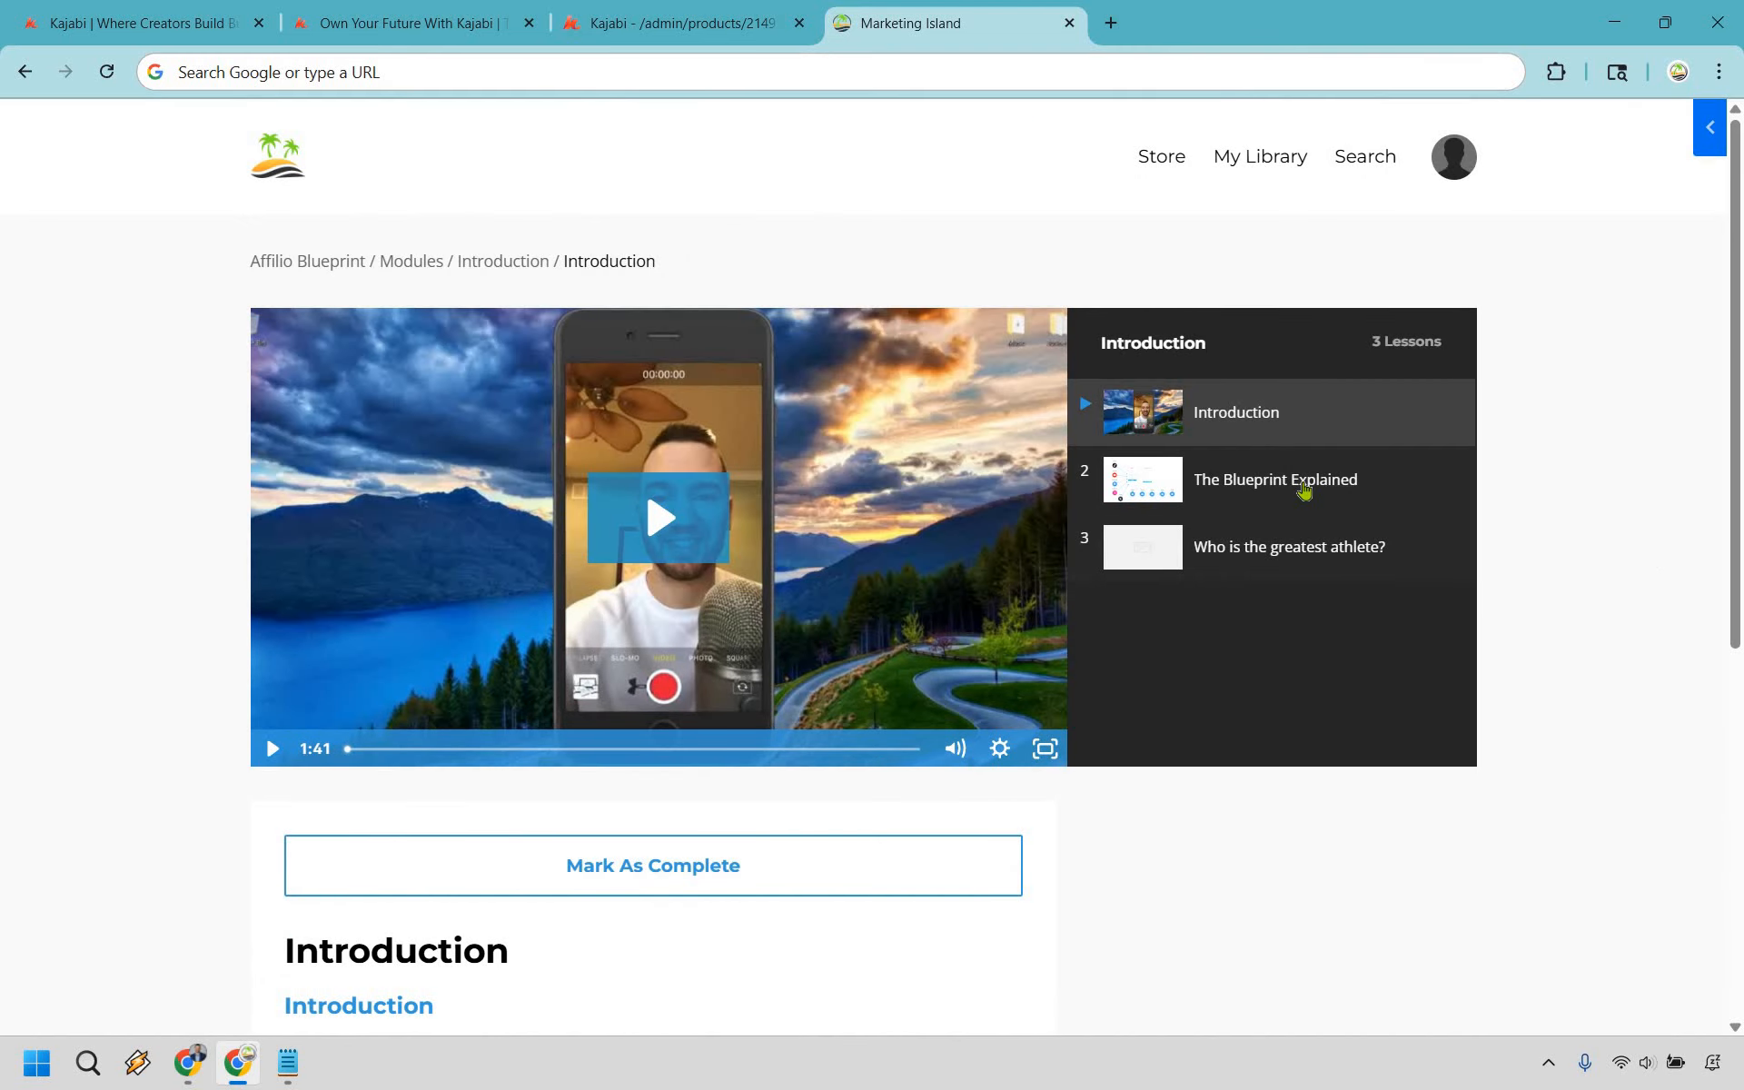
{"action": "left_click", "coordinate": [1305, 490]}
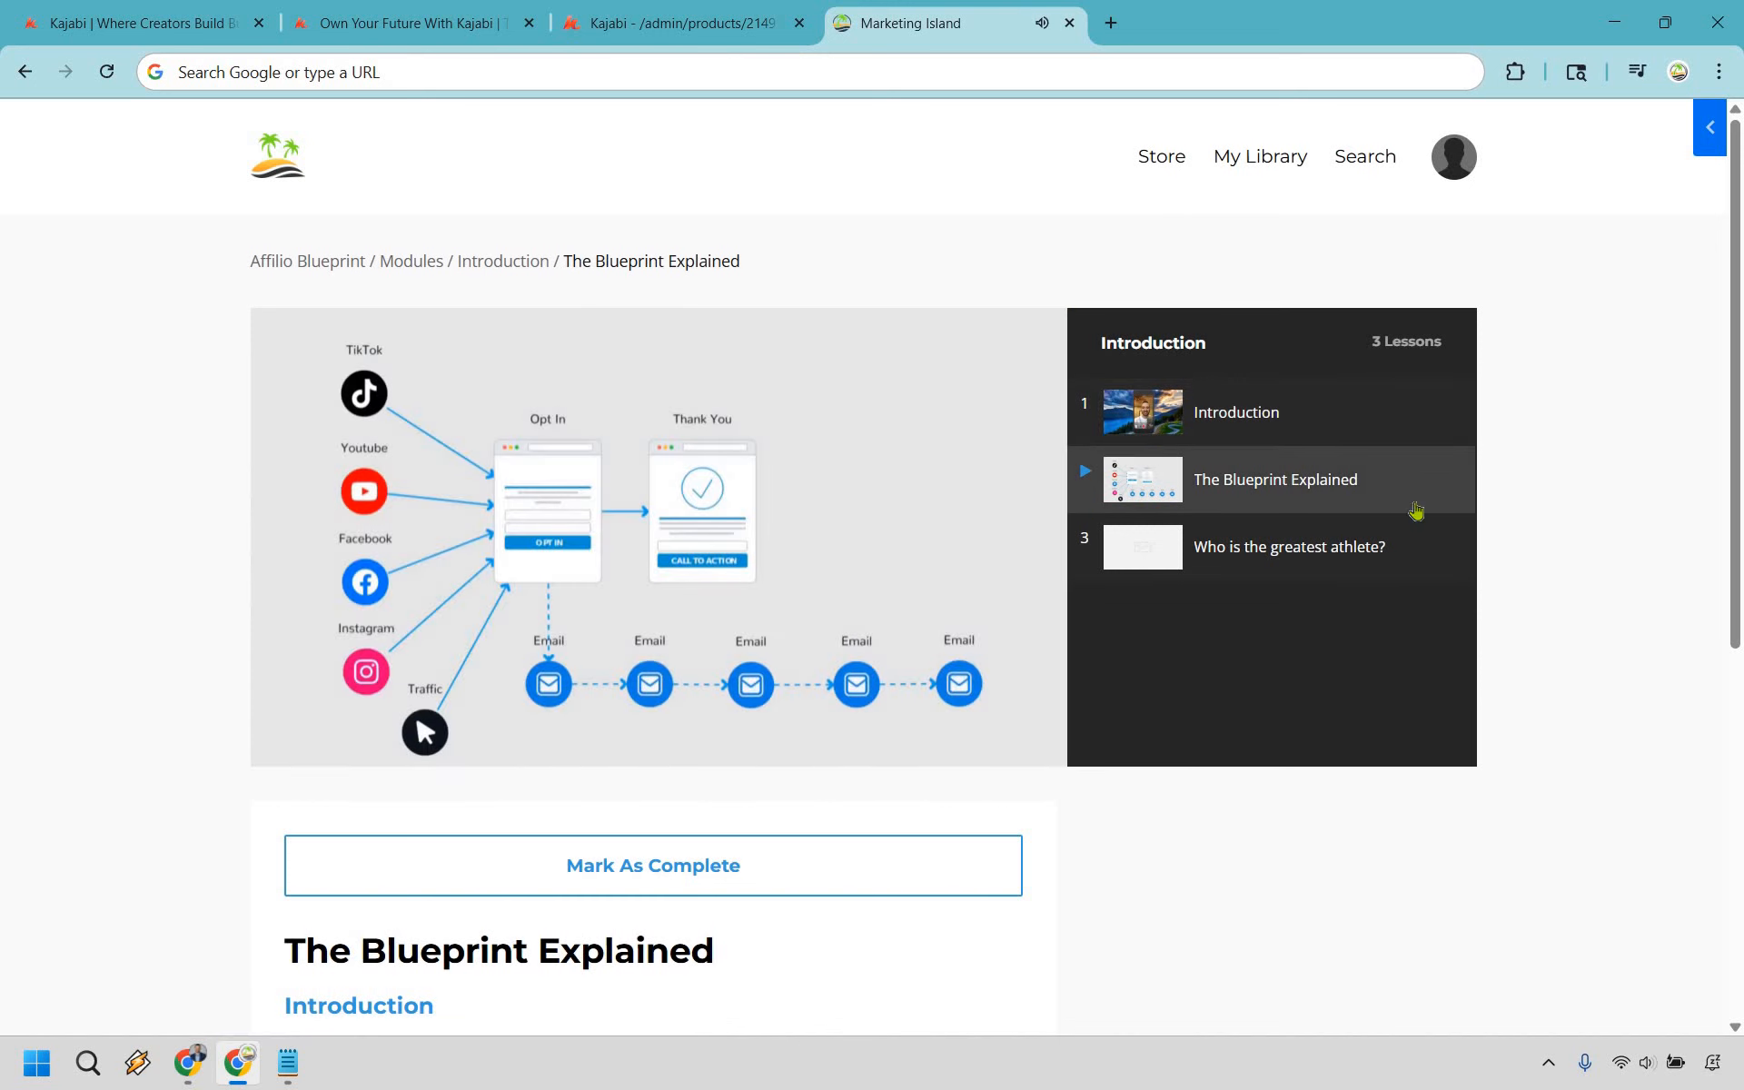
{"action": "scroll", "coordinate": [1638, 775], "scroll_direction": "down", "scroll_amount": 2}
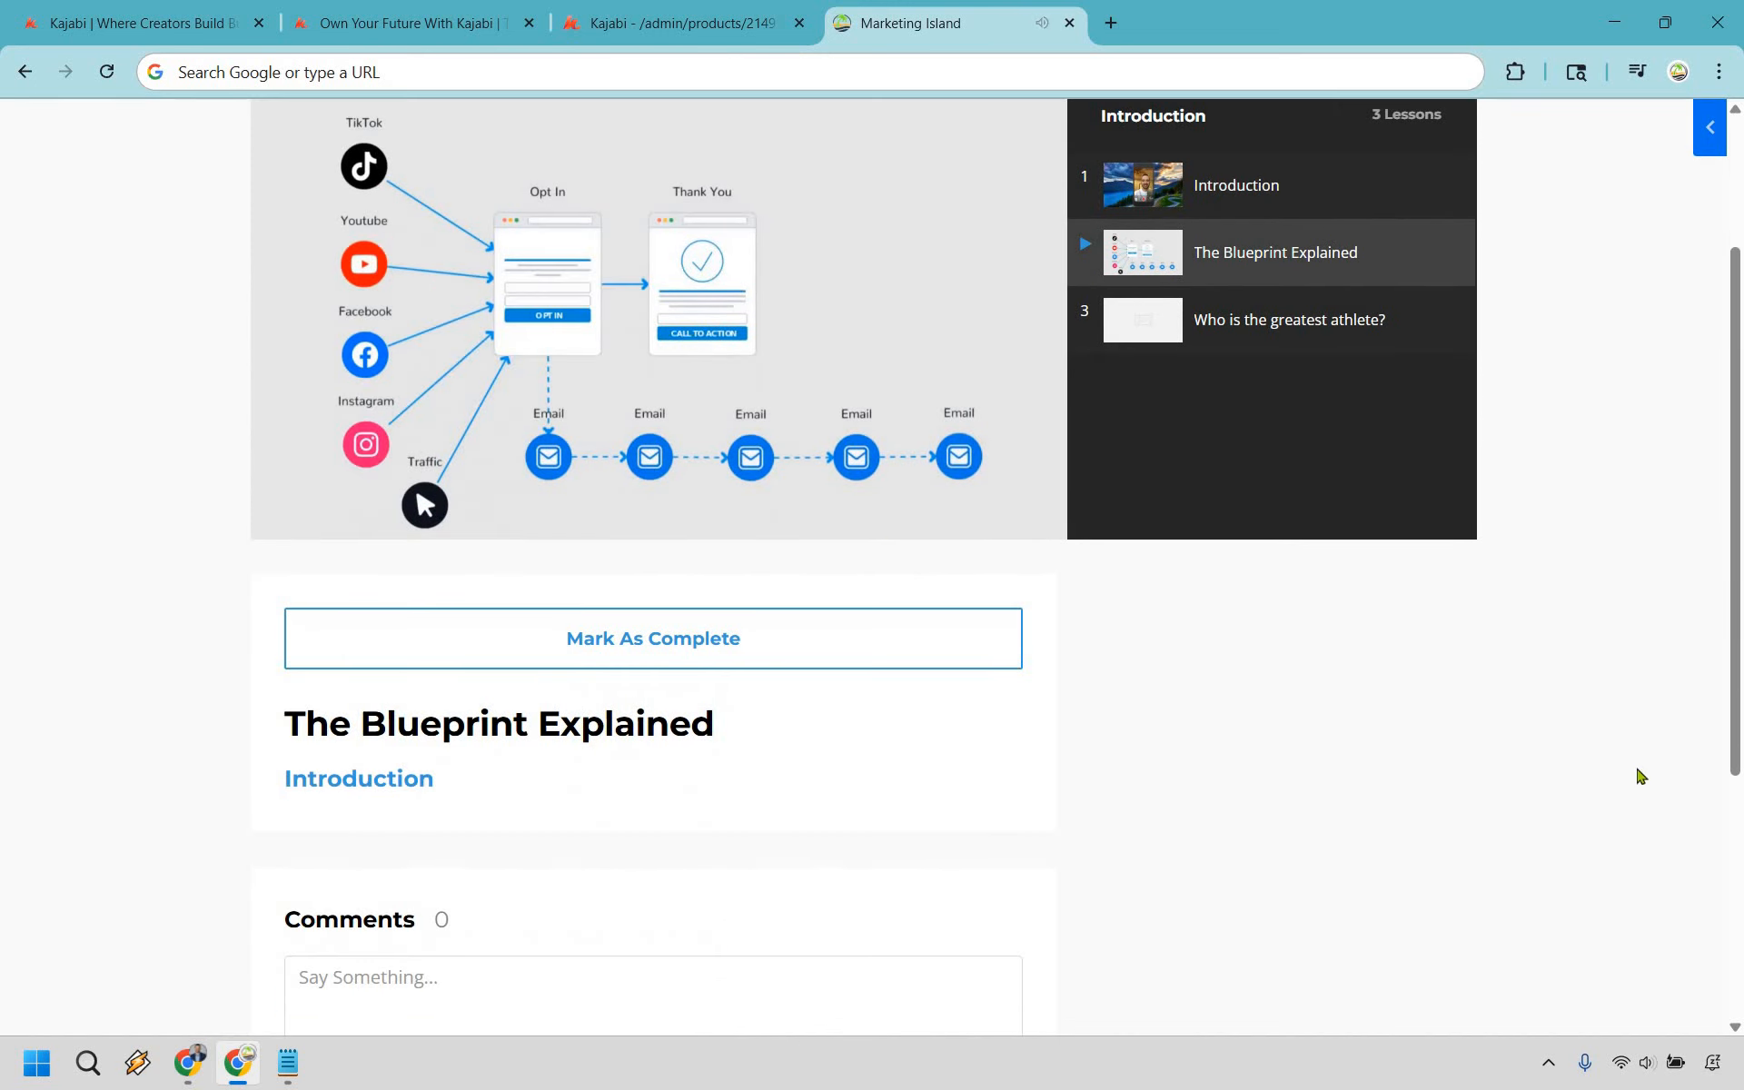
{"action": "scroll", "coordinate": [1681, 752], "scroll_direction": "up", "scroll_amount": 2}
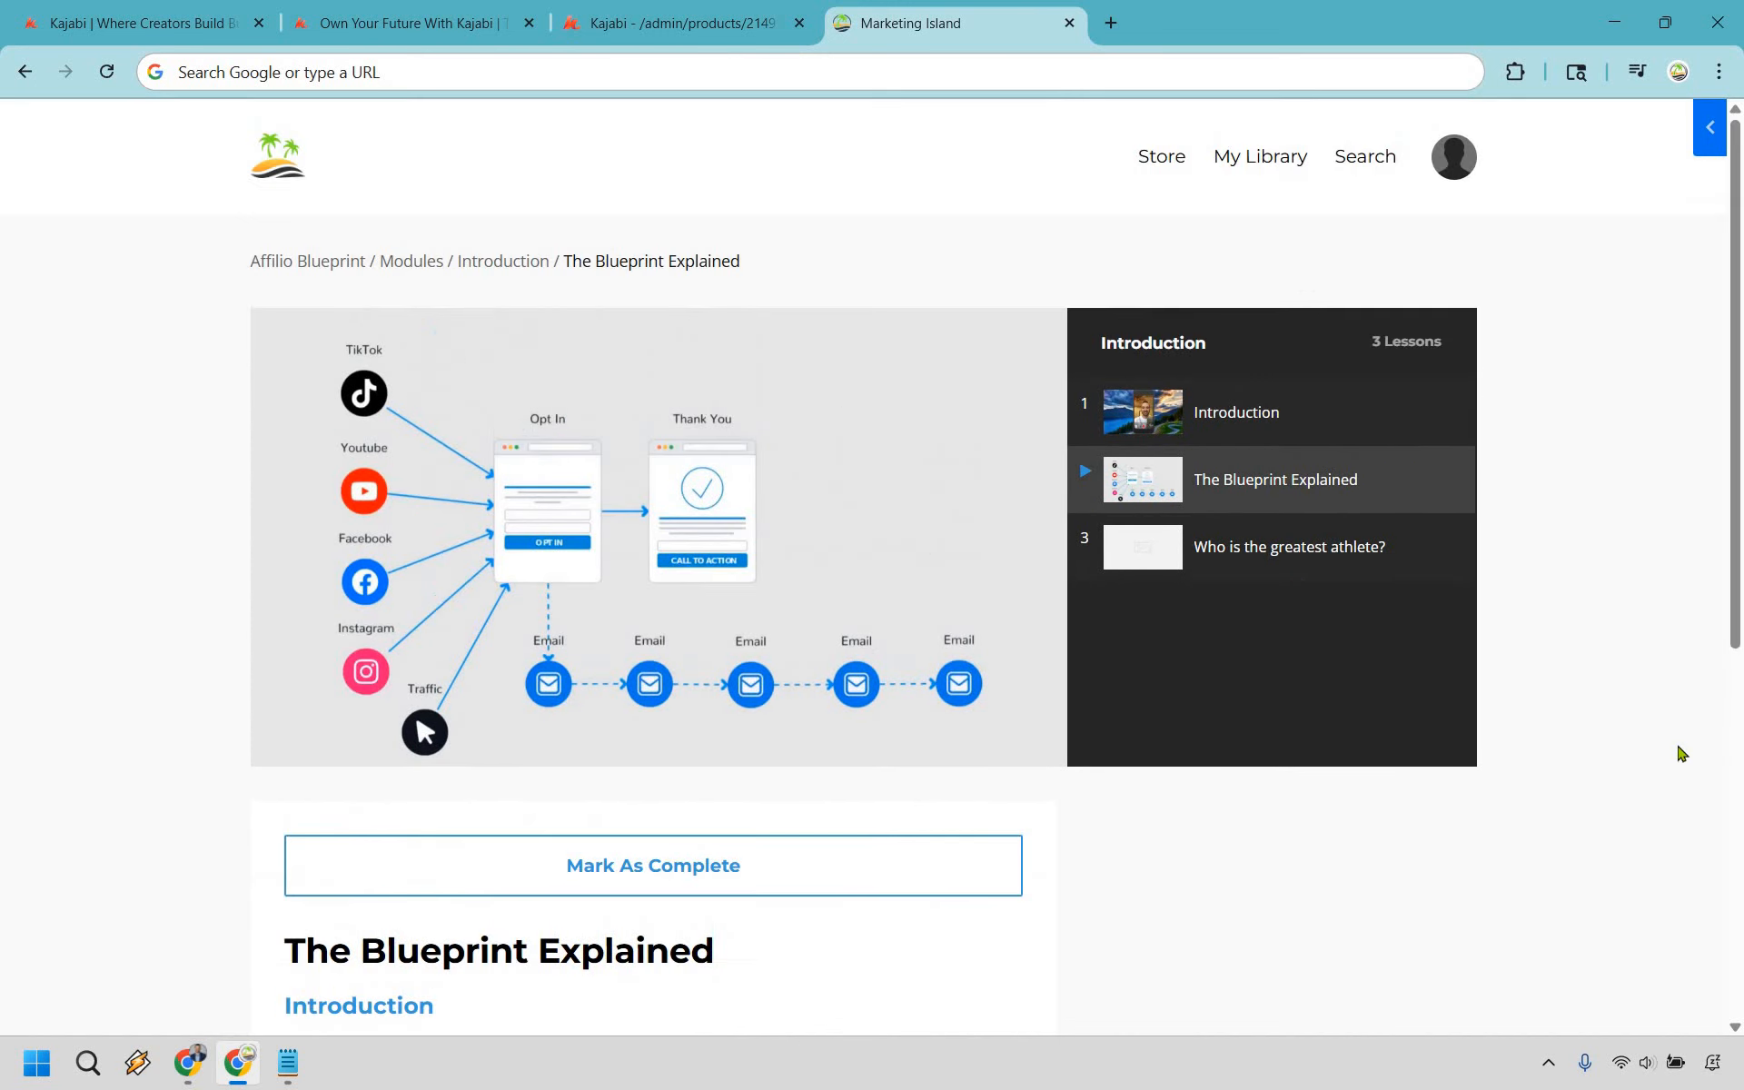
Take the Who is the greatest athlete? quiz in the preview, submit Michael Jordan as the answer, and close the preview
{"action": "left_click", "coordinate": [1236, 558]}
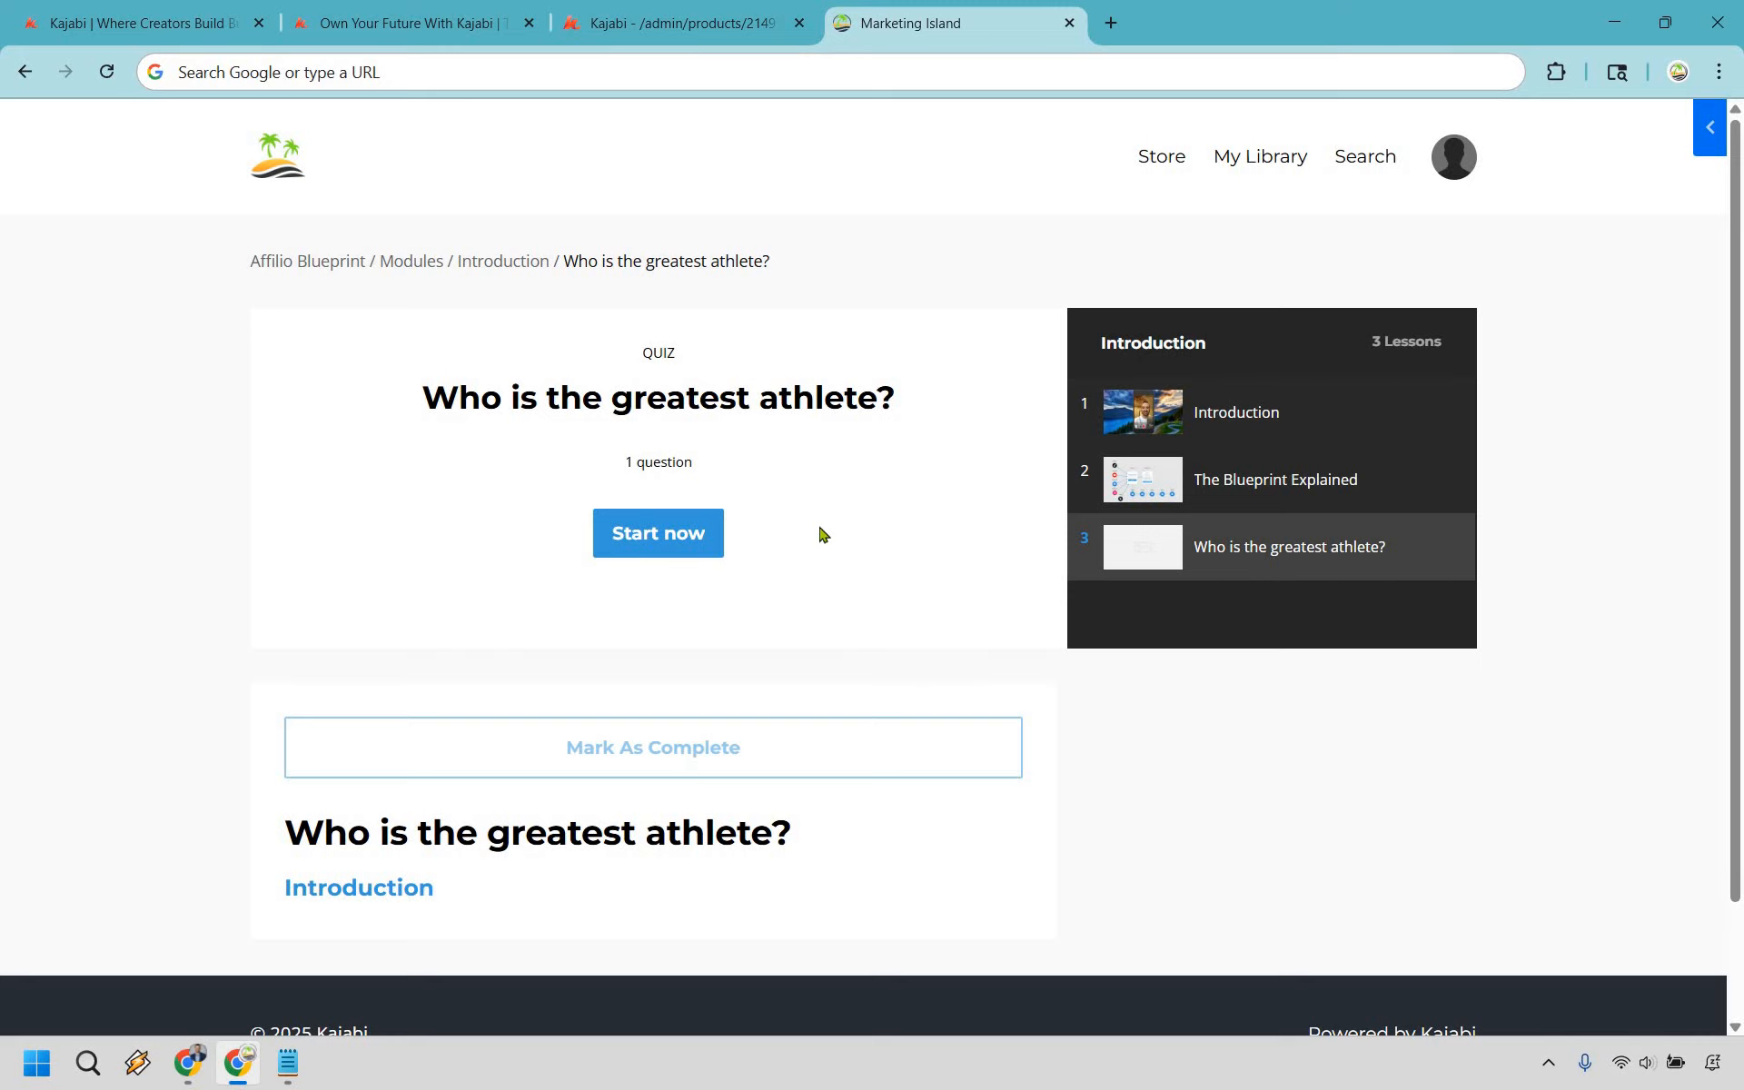
{"action": "left_click", "coordinate": [657, 542]}
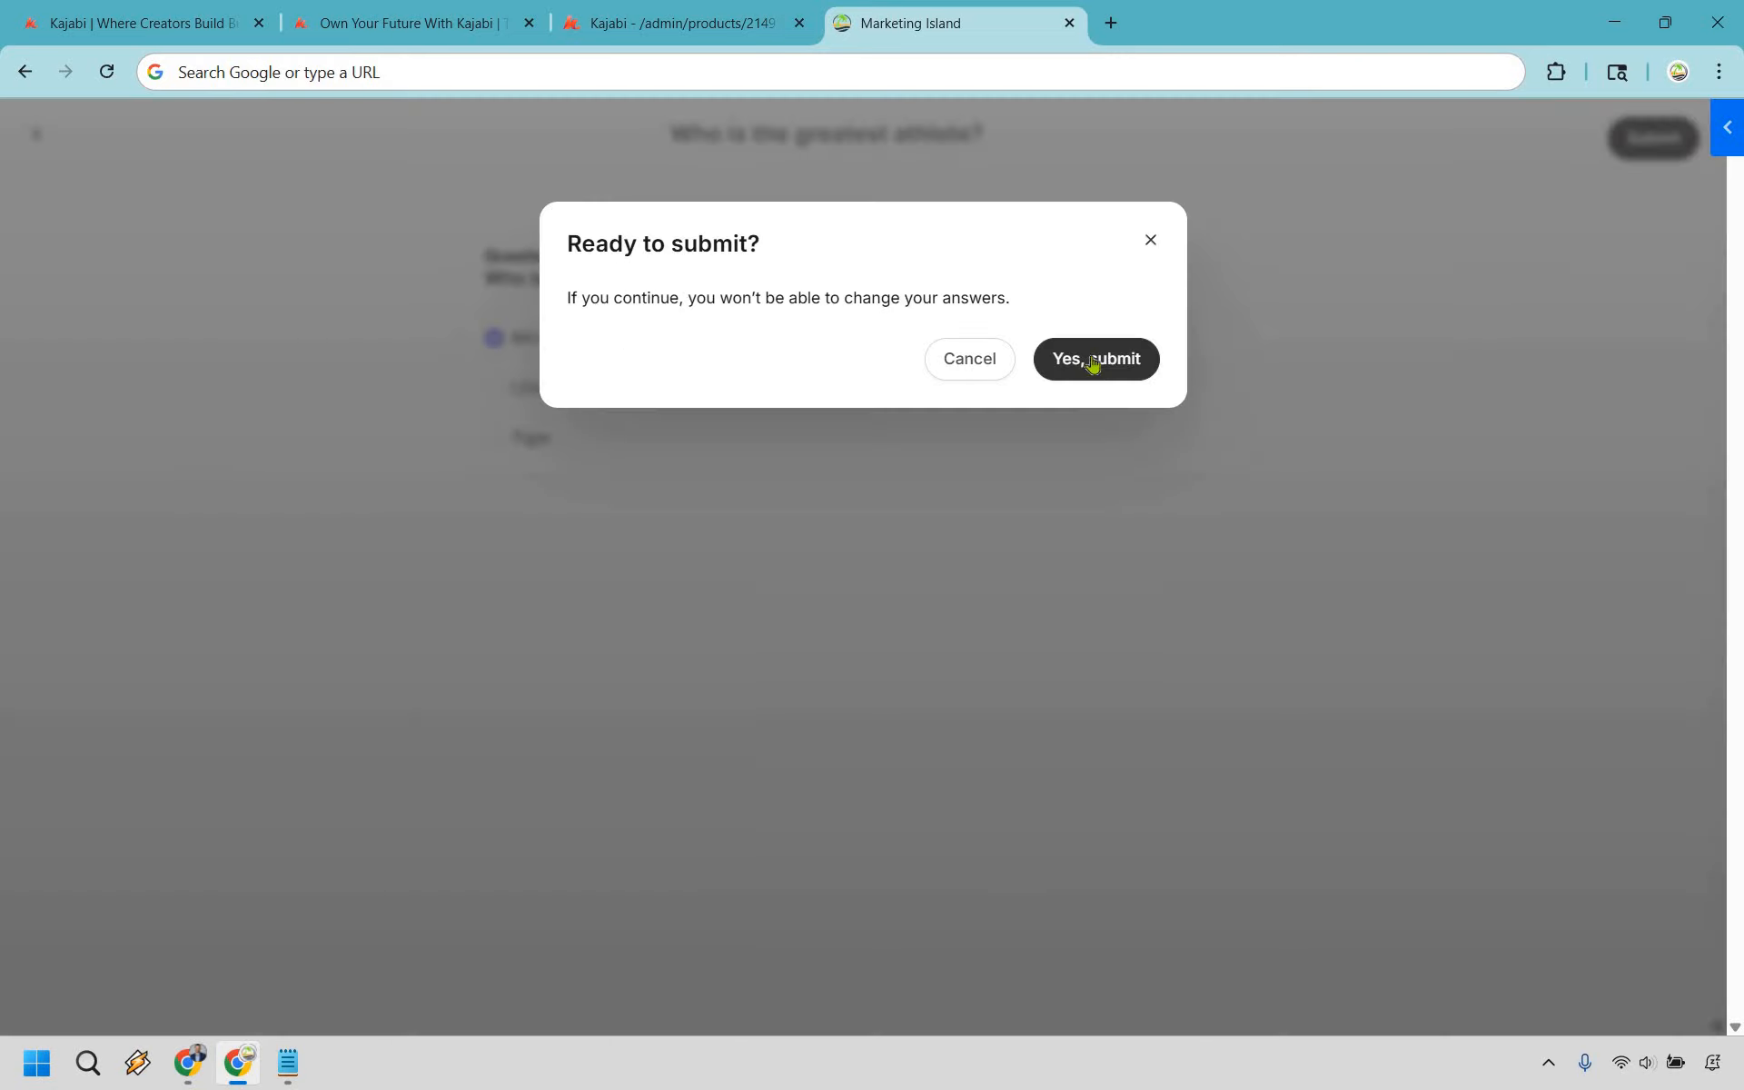
{"action": "left_click", "coordinate": [1093, 360]}
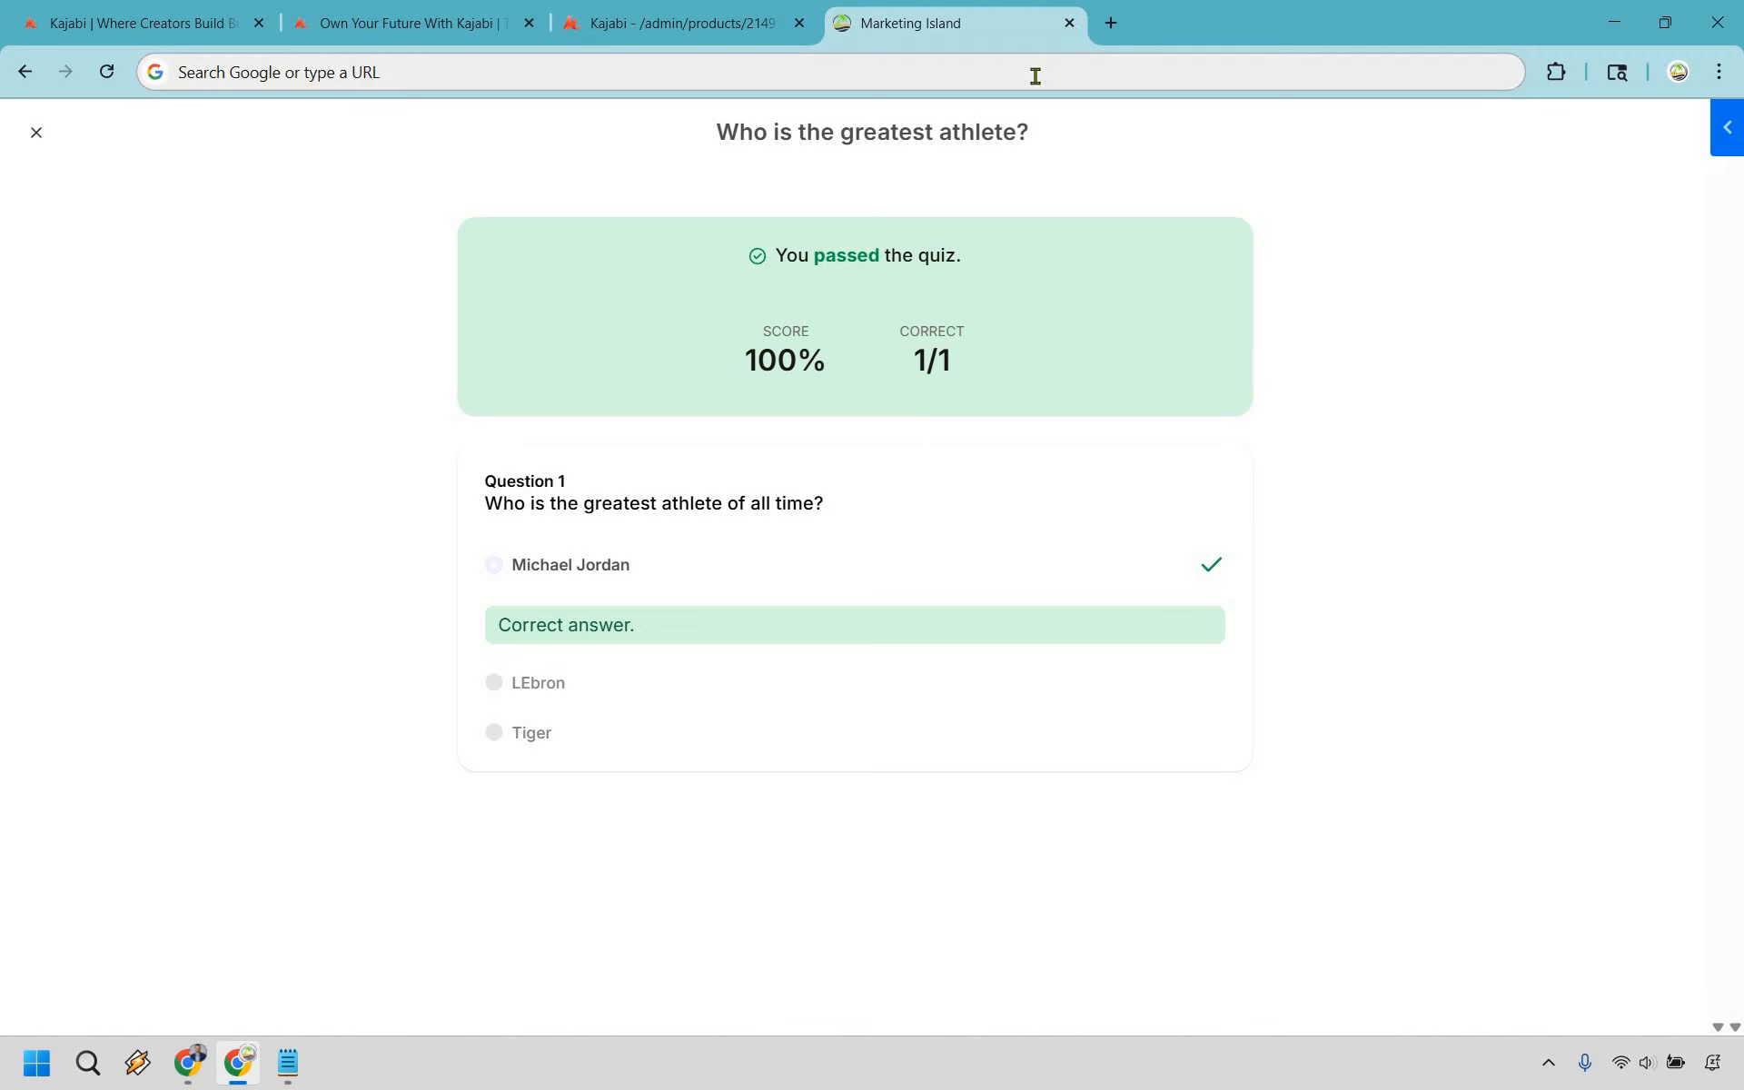
{"action": "key", "text": "ctrl+w"}
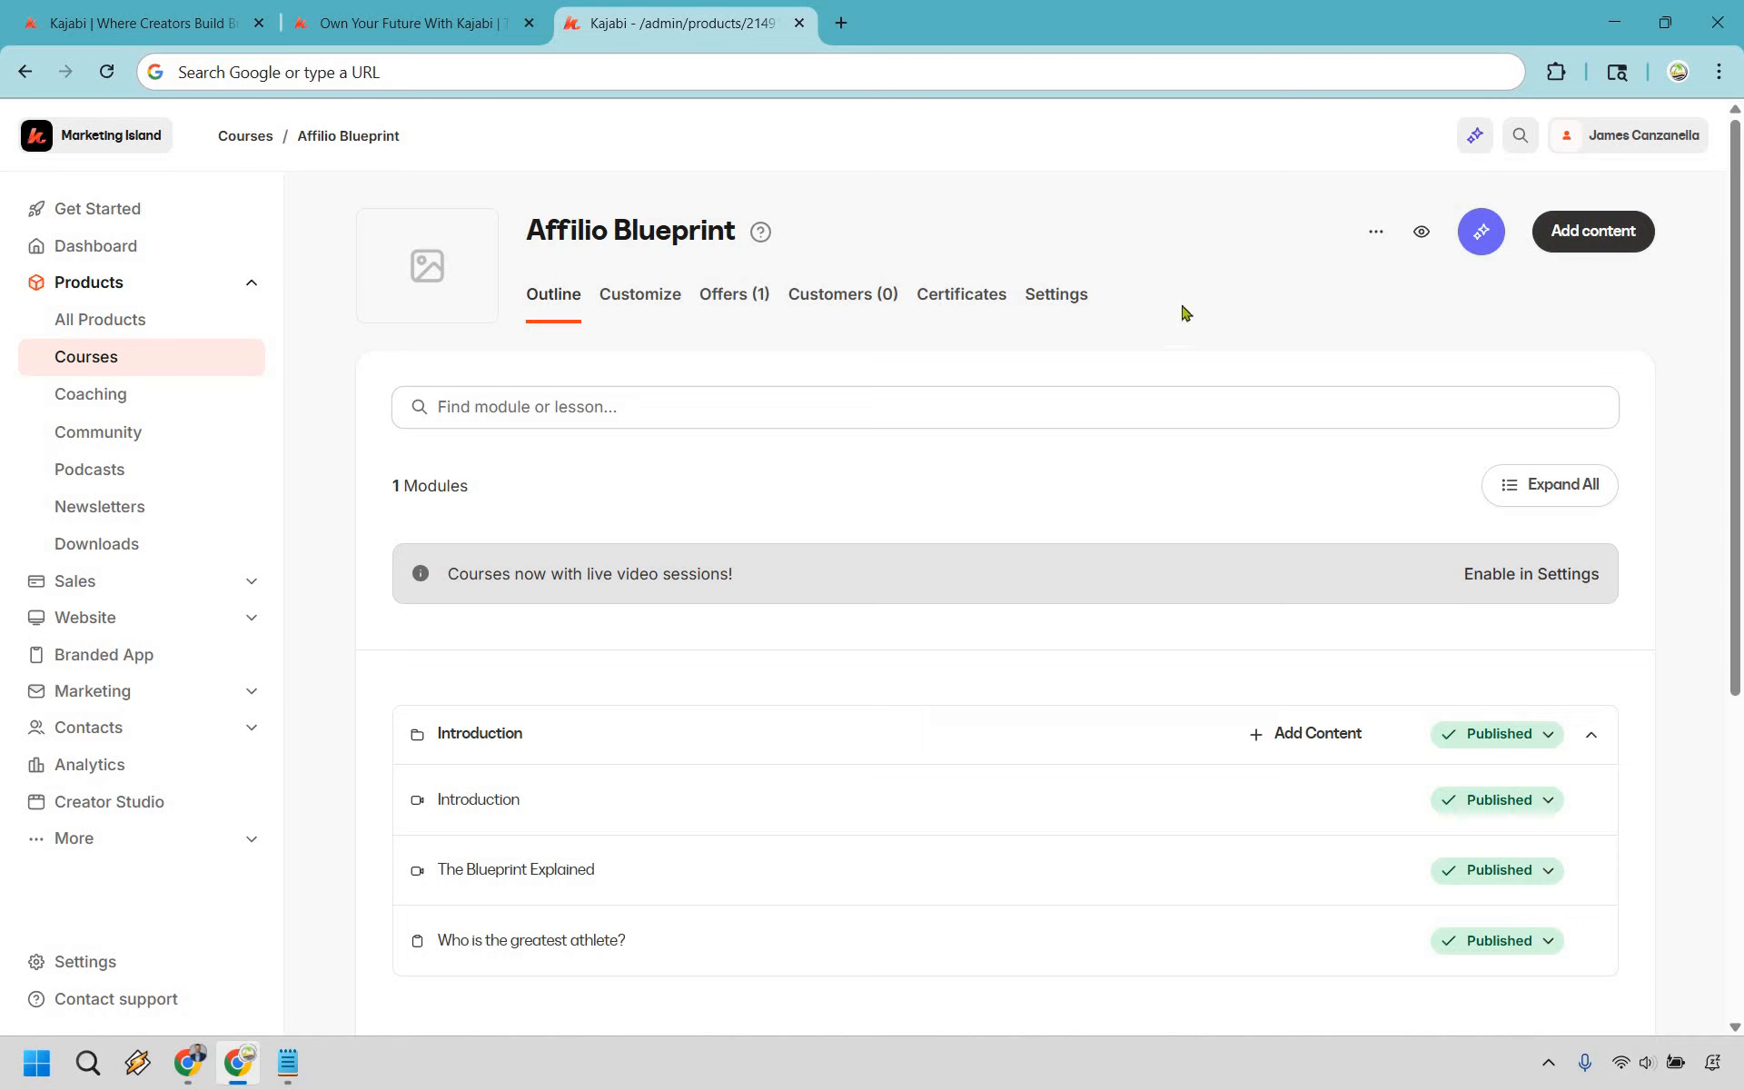
Review the course settings for details, thumbnail, paywall, live rooms, community and comments, and go to the course's offers
{"action": "left_click", "coordinate": [1063, 299]}
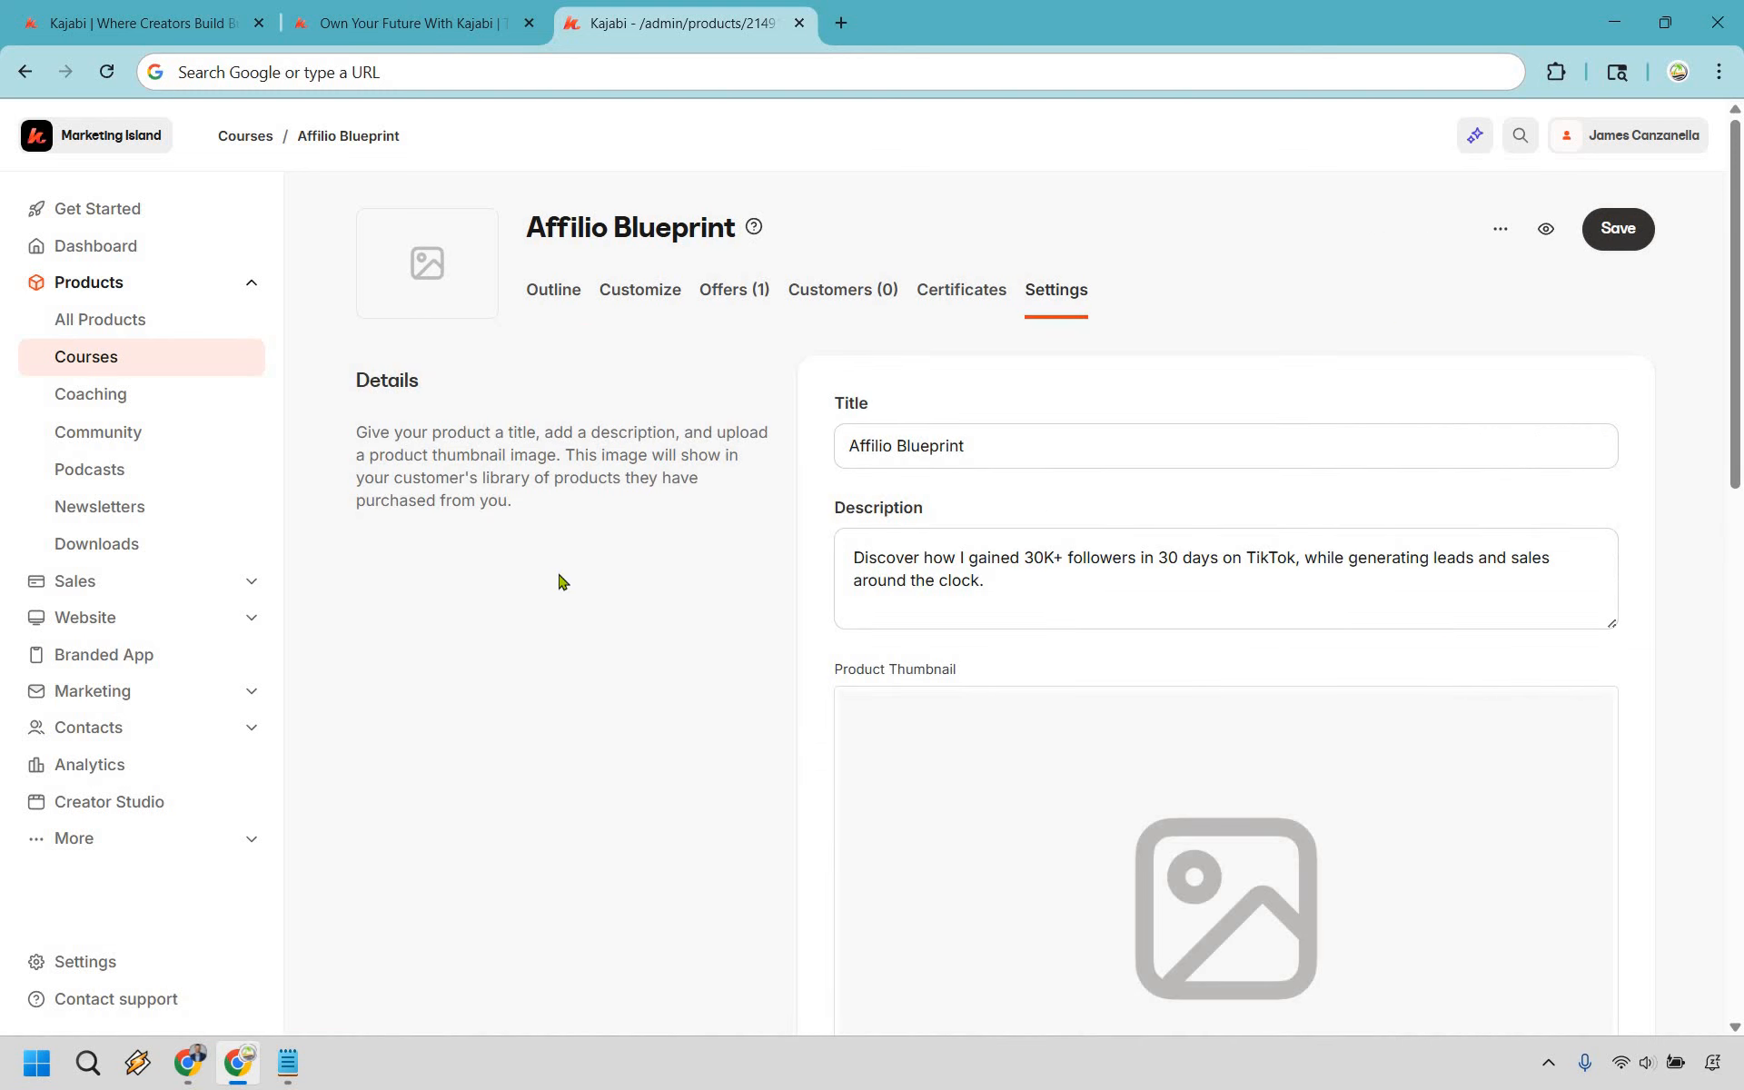
{"action": "scroll", "coordinate": [799, 506], "scroll_direction": "down", "scroll_amount": 3}
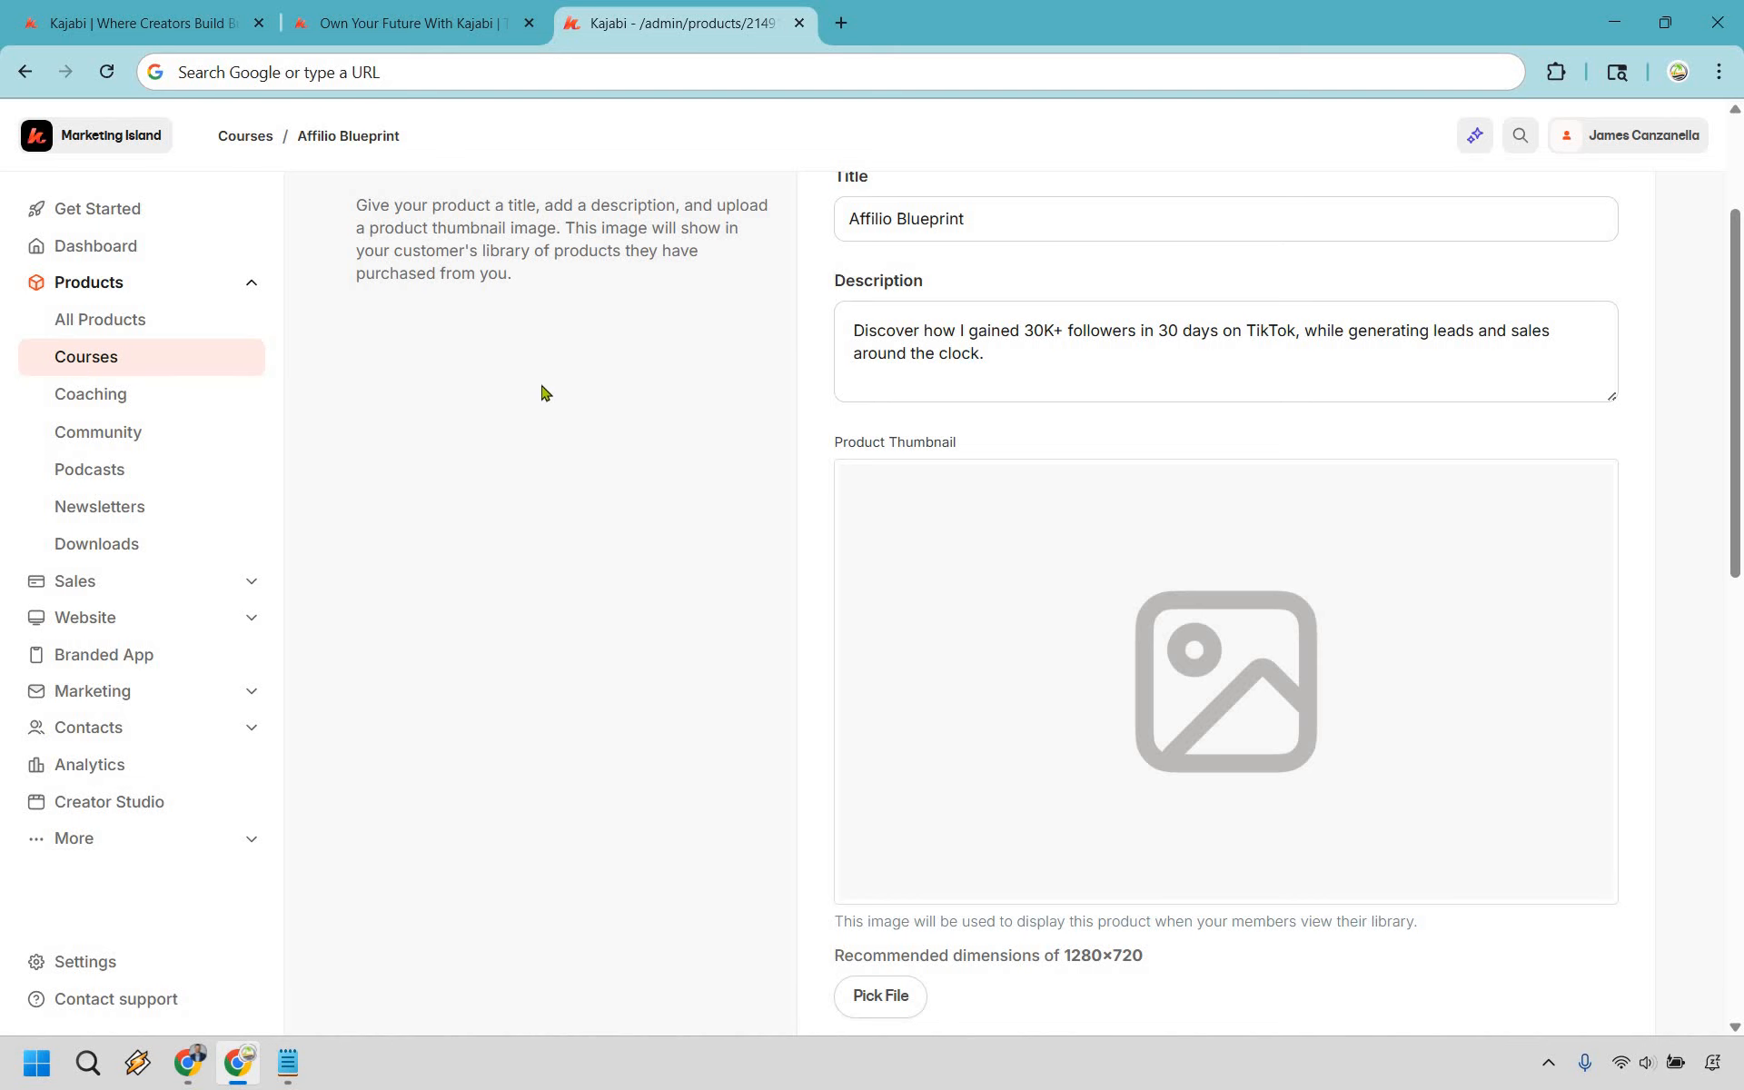
{"action": "scroll", "coordinate": [581, 354], "scroll_direction": "down", "scroll_amount": 5}
{"action": "scroll", "coordinate": [587, 346], "scroll_direction": "down", "scroll_amount": 5}
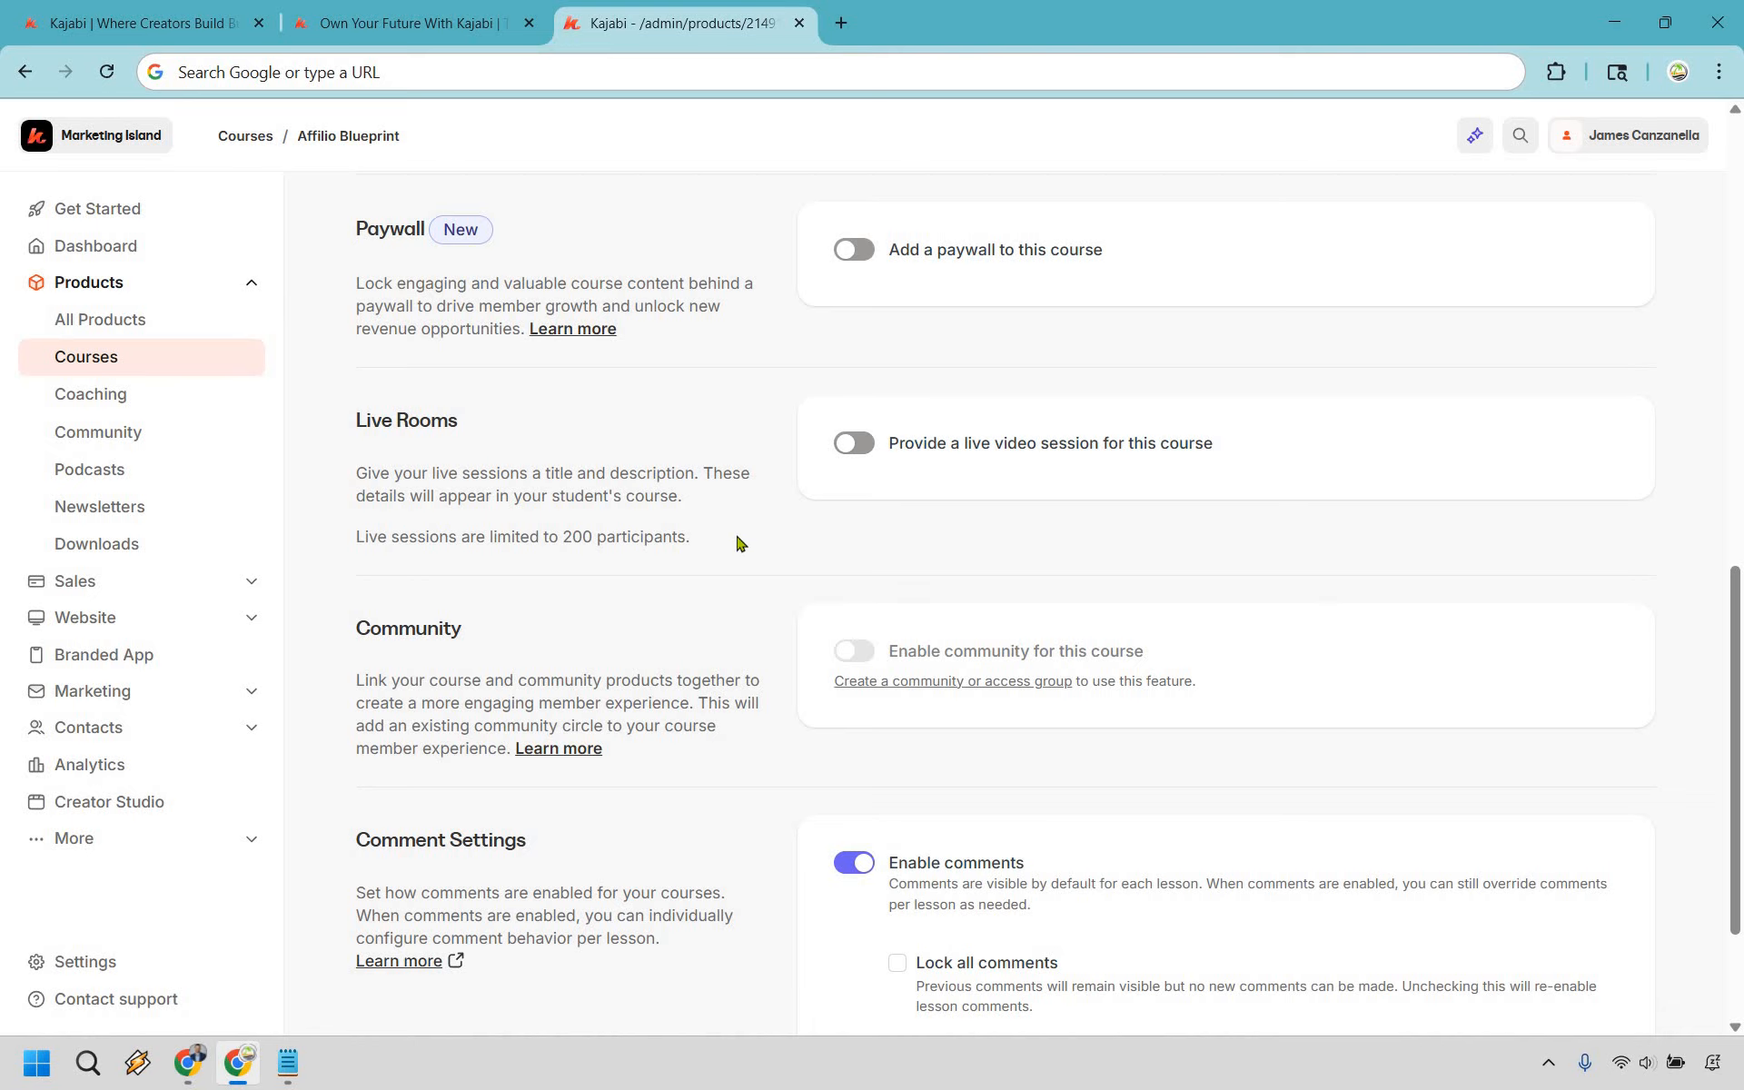
{"action": "scroll", "coordinate": [667, 690], "scroll_direction": "down", "scroll_amount": 2}
{"action": "scroll", "coordinate": [666, 708], "scroll_direction": "up", "scroll_amount": 1}
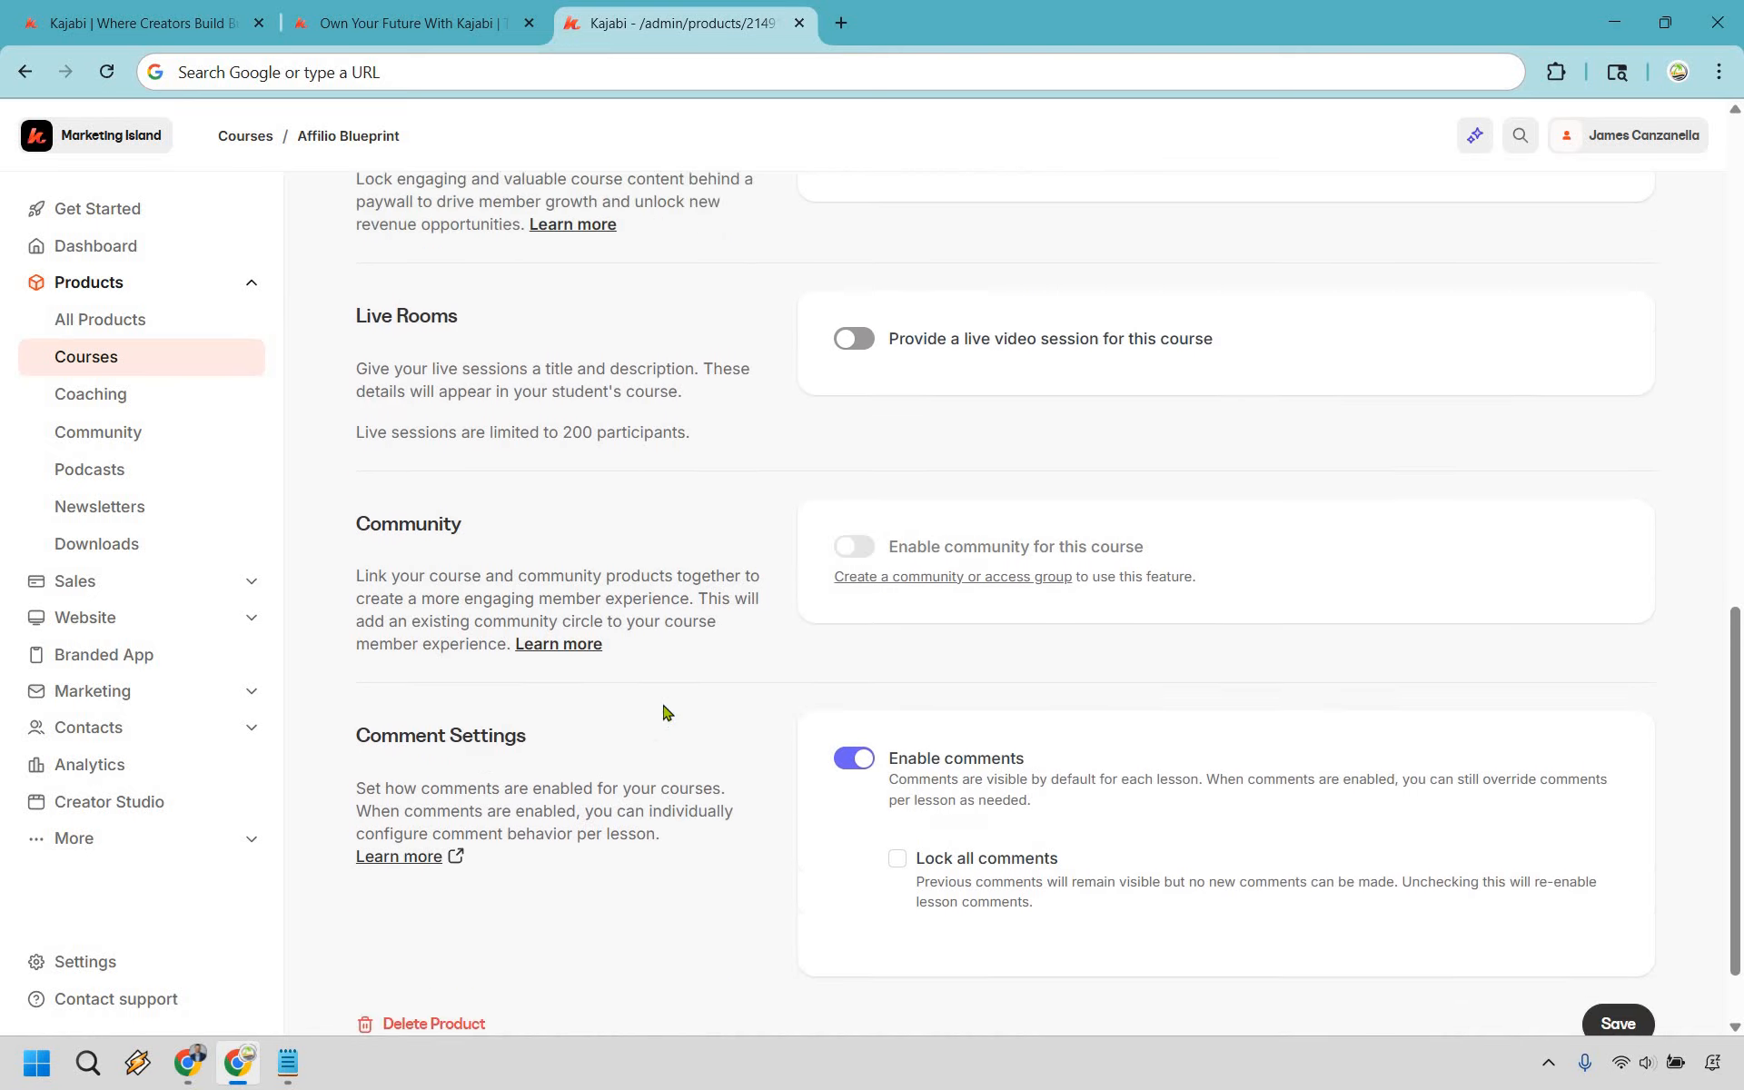
{"action": "scroll", "coordinate": [667, 713], "scroll_direction": "up", "scroll_amount": 4}
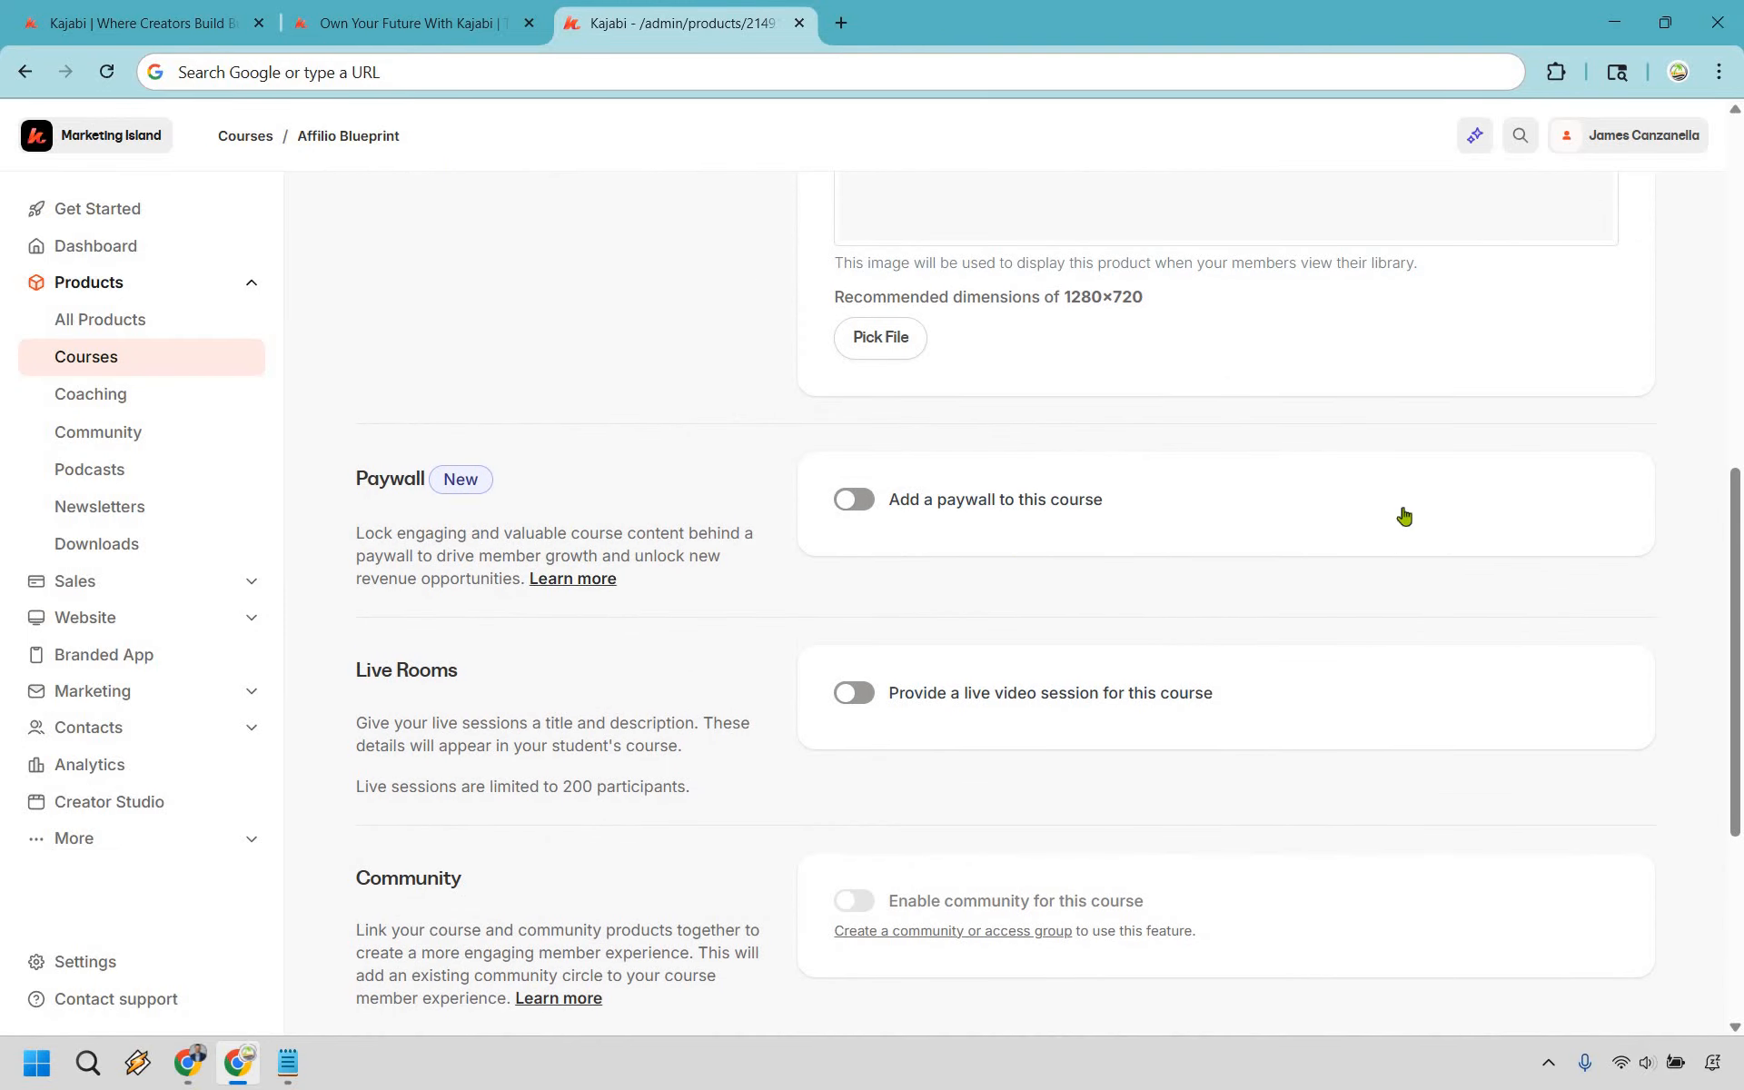
{"action": "scroll", "coordinate": [1667, 660], "scroll_direction": "up", "scroll_amount": 10}
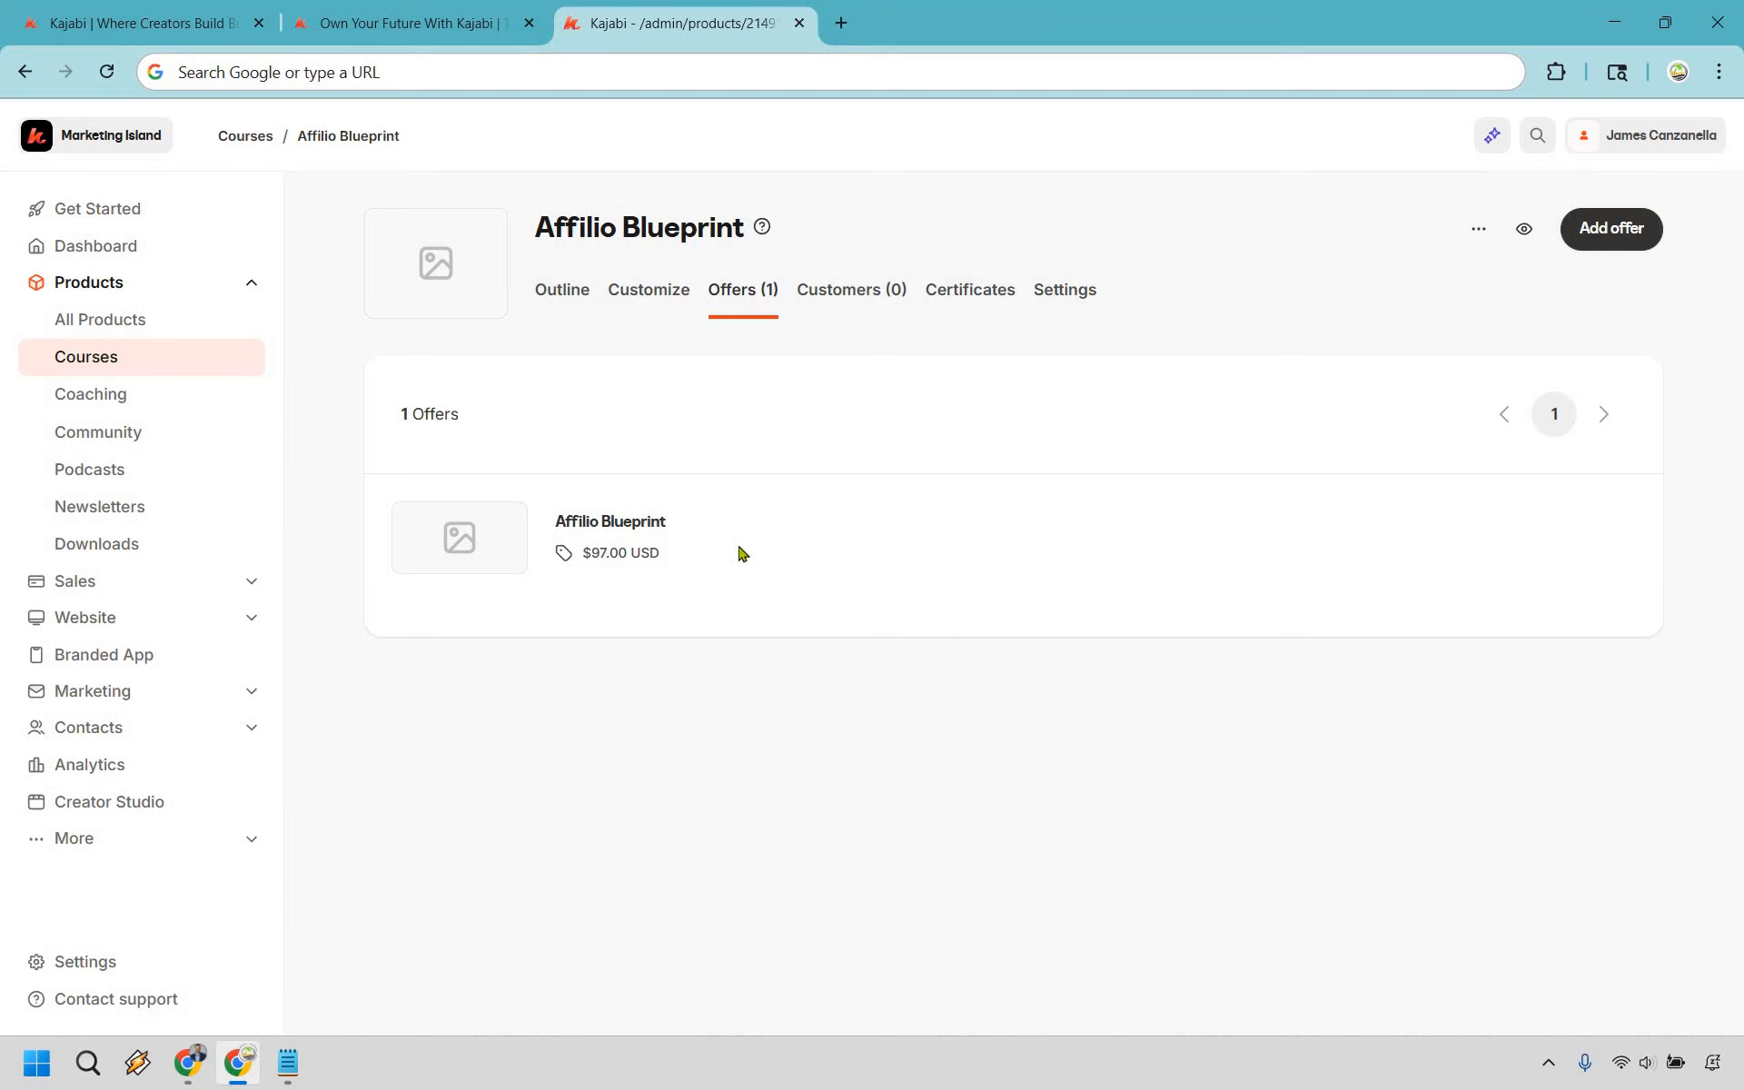
Open the Affilio Blueprint offer and review its details, included products and product access limits
{"action": "left_click", "coordinate": [600, 526]}
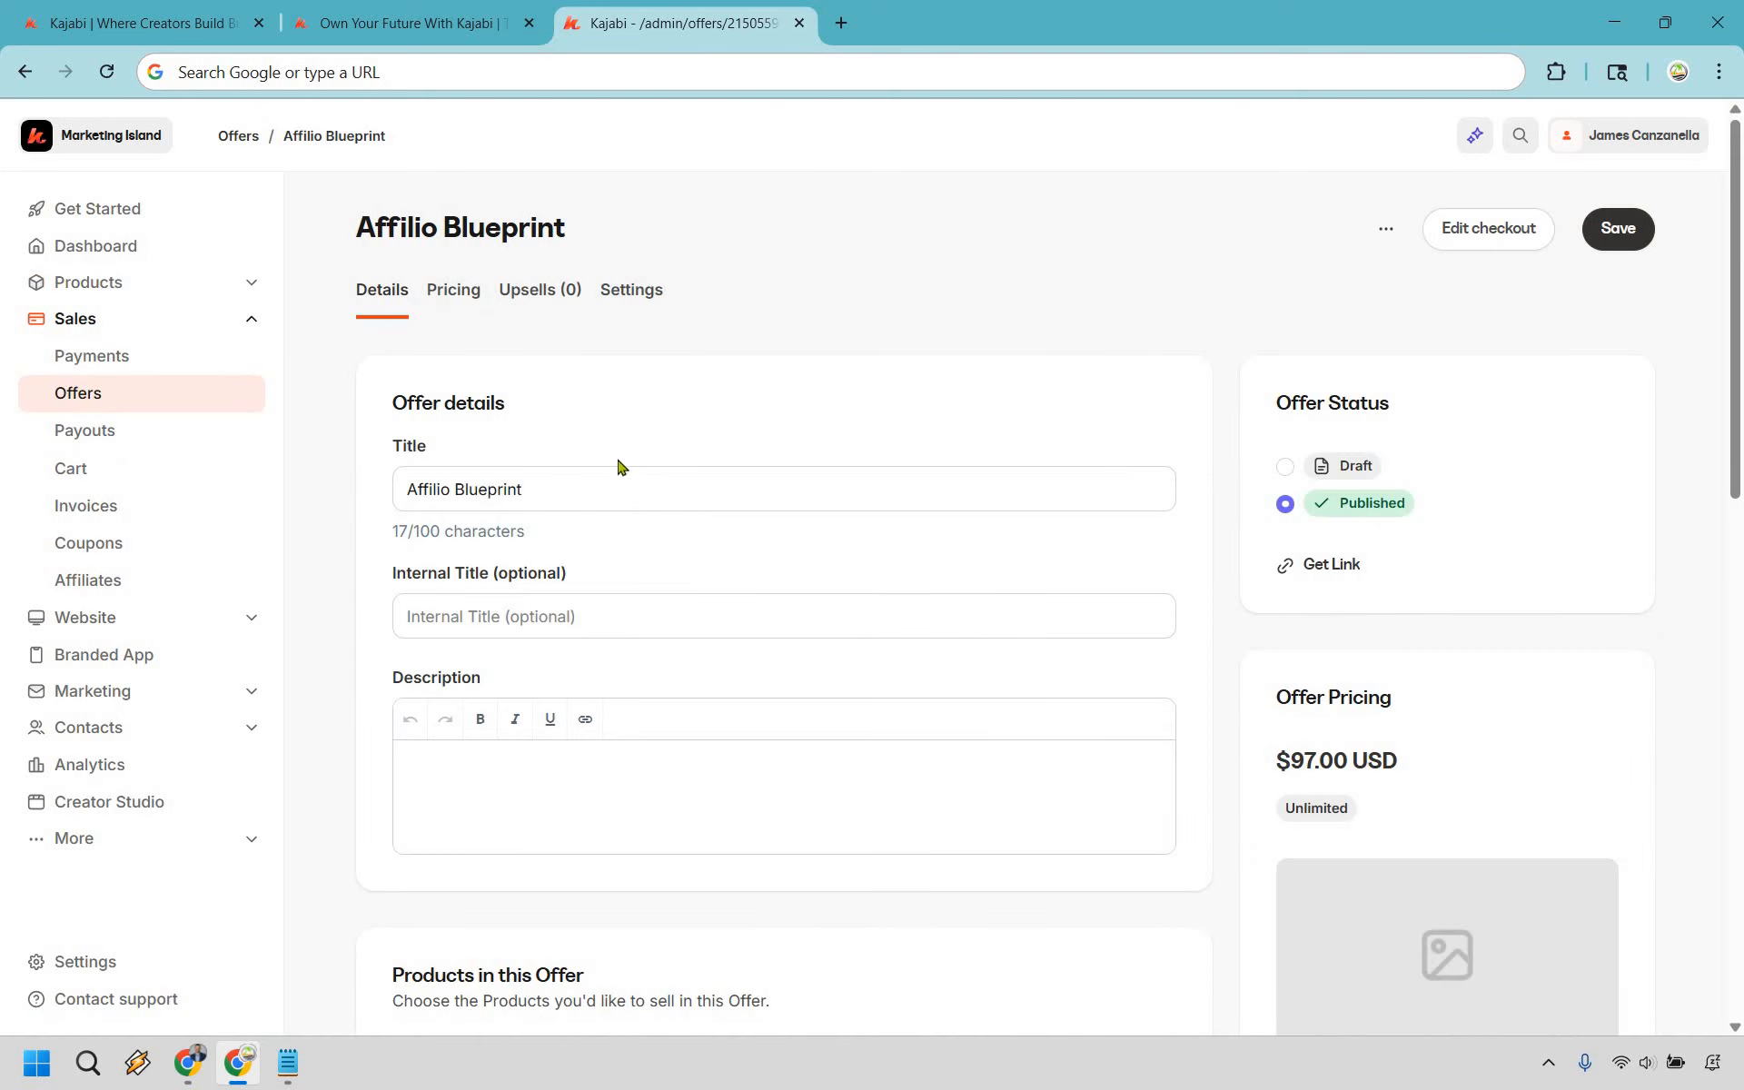
{"action": "scroll", "coordinate": [581, 459], "scroll_direction": "down", "scroll_amount": 1}
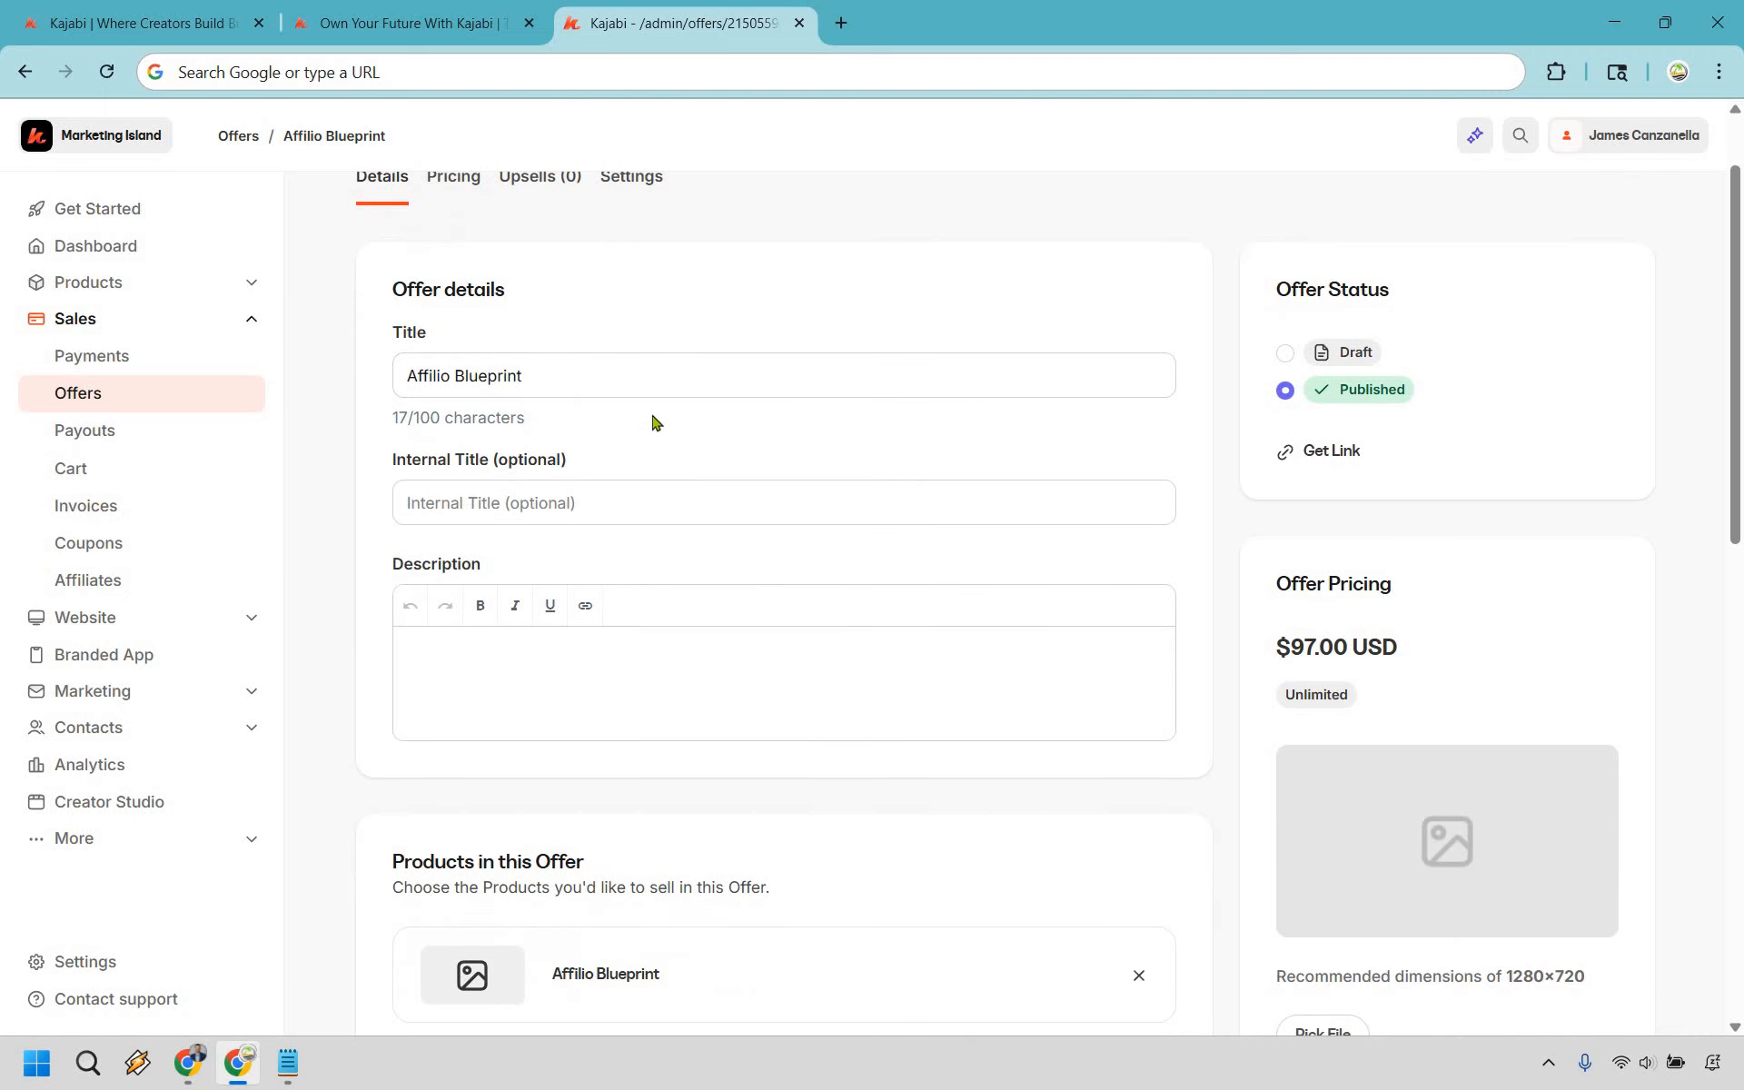
{"action": "scroll", "coordinate": [856, 241], "scroll_direction": "down", "scroll_amount": 2}
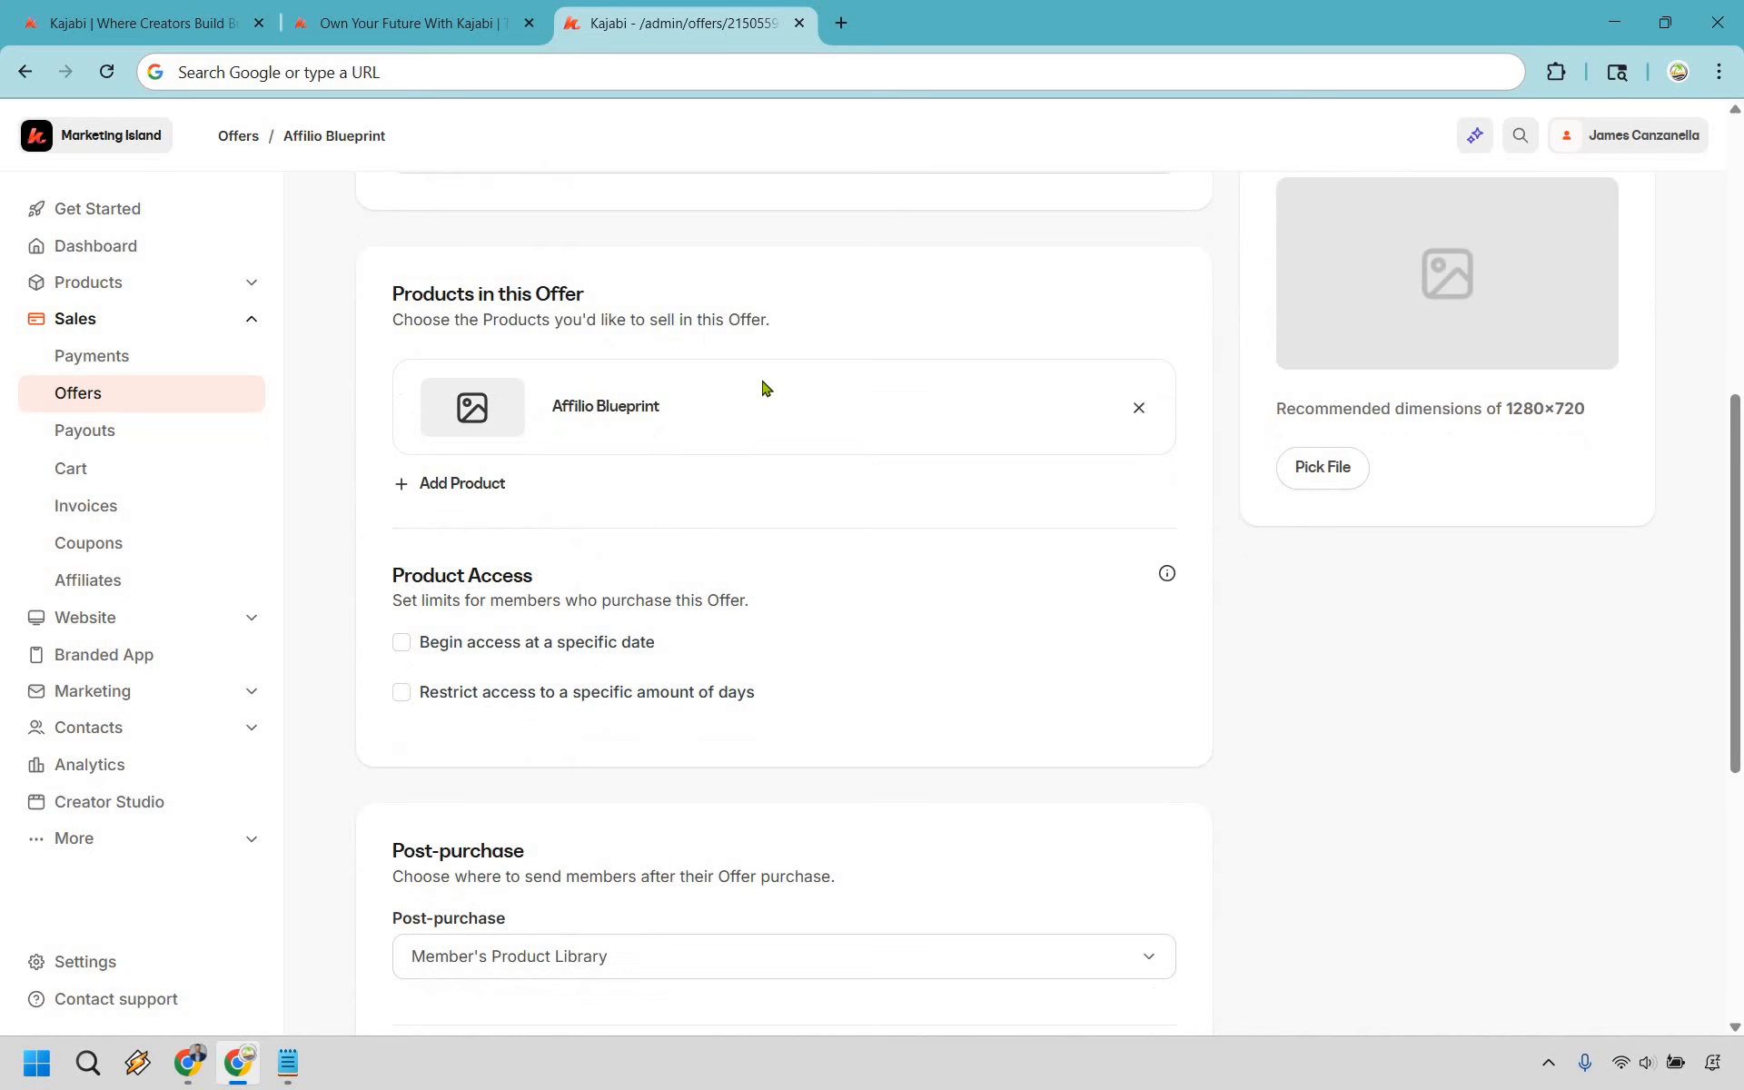
{"action": "scroll", "coordinate": [559, 441], "scroll_direction": "down", "scroll_amount": 3}
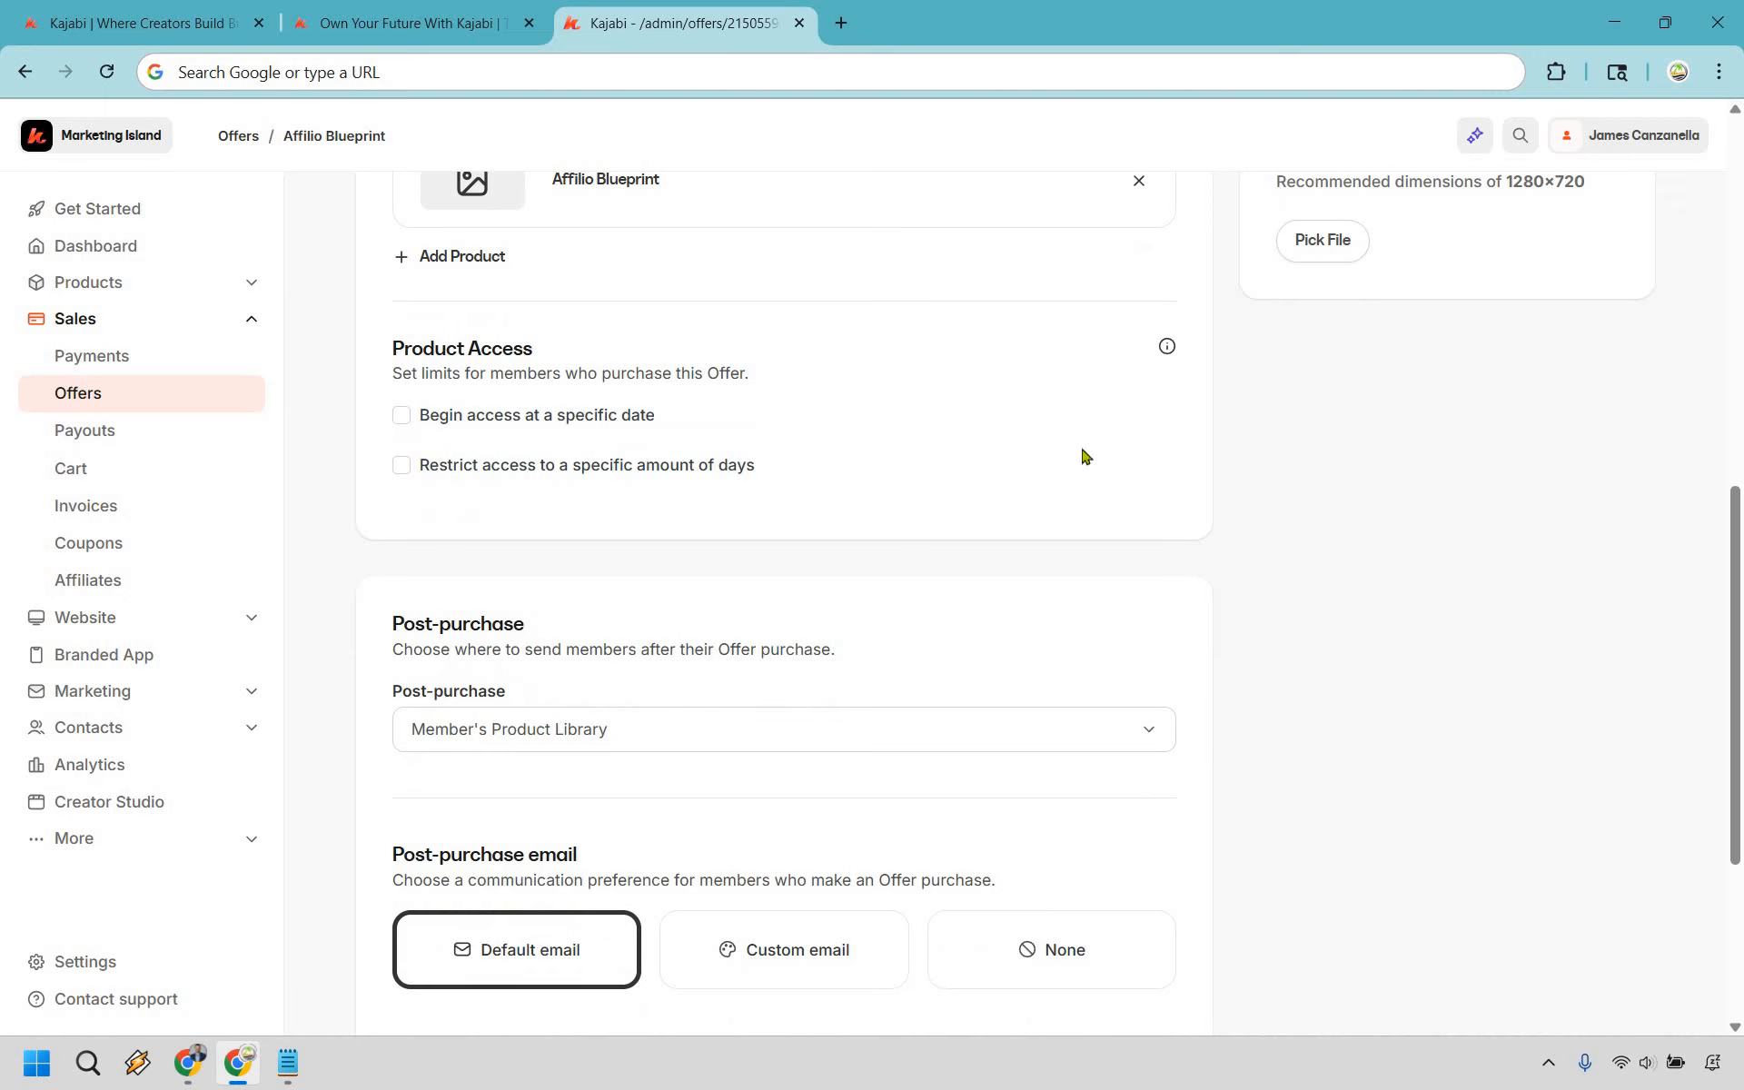
{"action": "scroll", "coordinate": [672, 500], "scroll_direction": "down", "scroll_amount": 2}
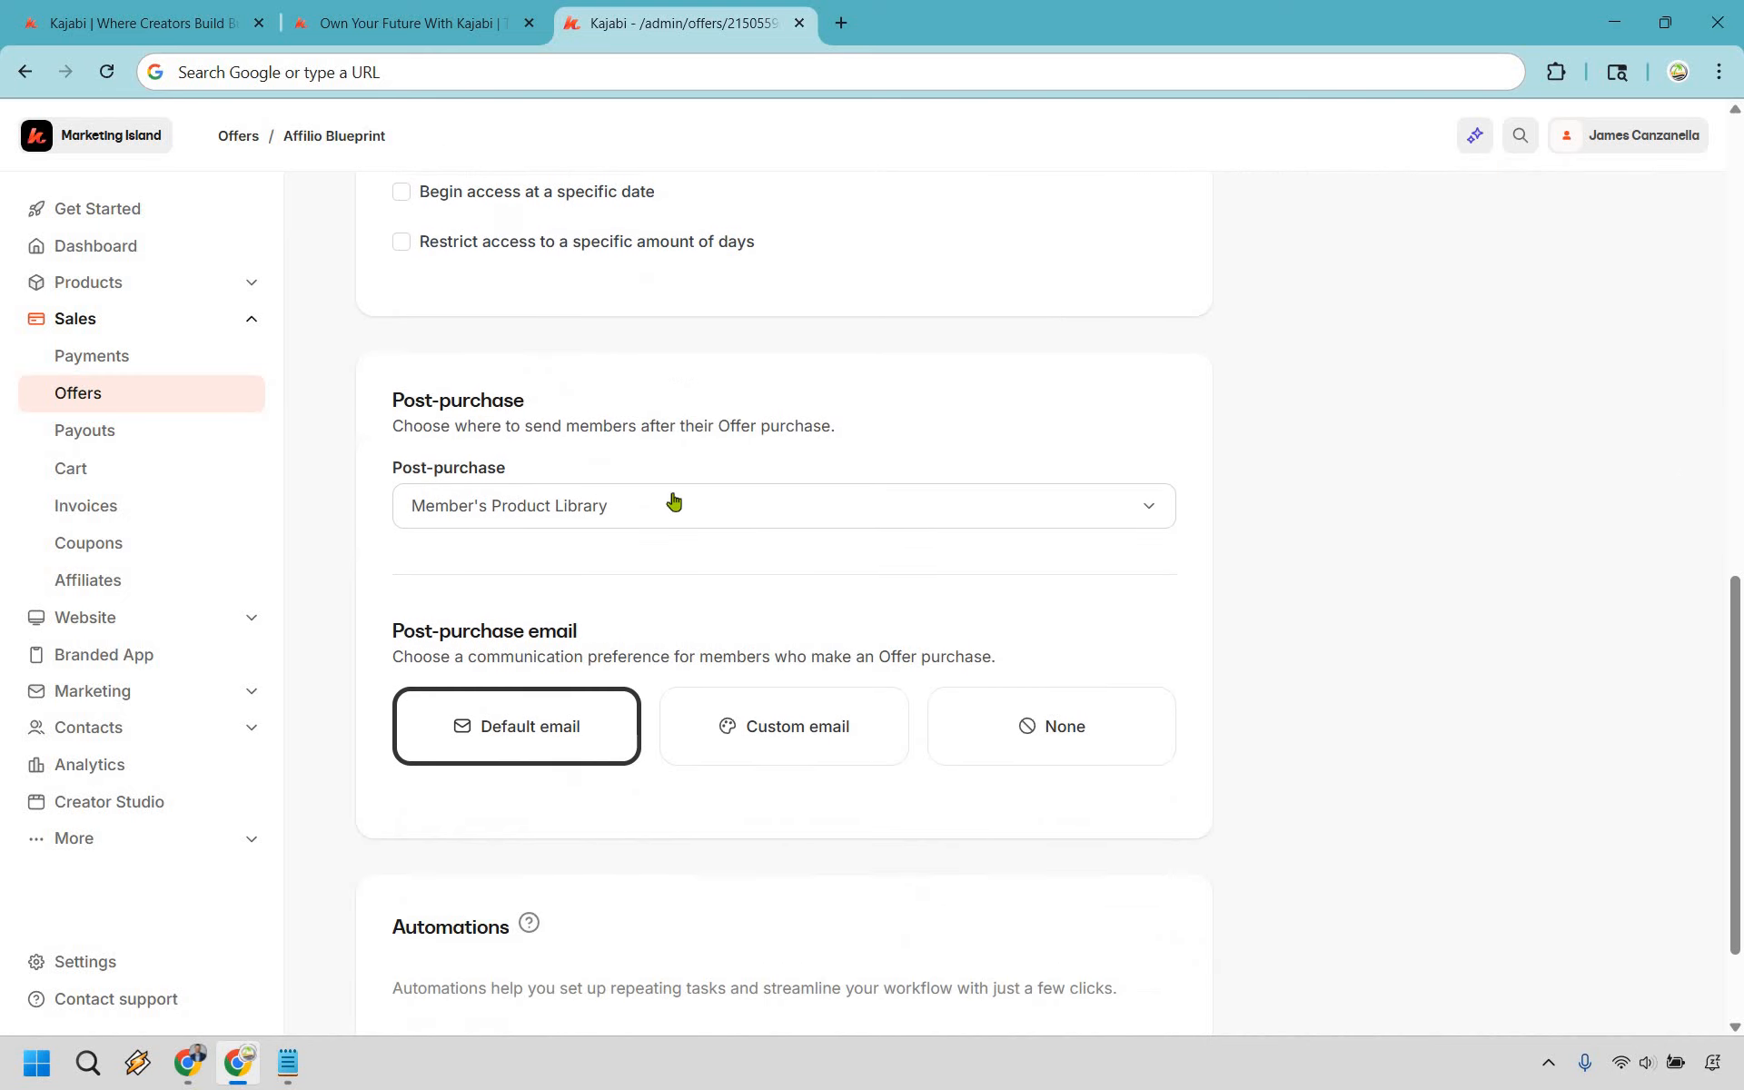
Inspect the offer's post-purchase destination choices without changing them, and look over the post-purchase email and automation options
{"action": "left_click", "coordinate": [674, 501]}
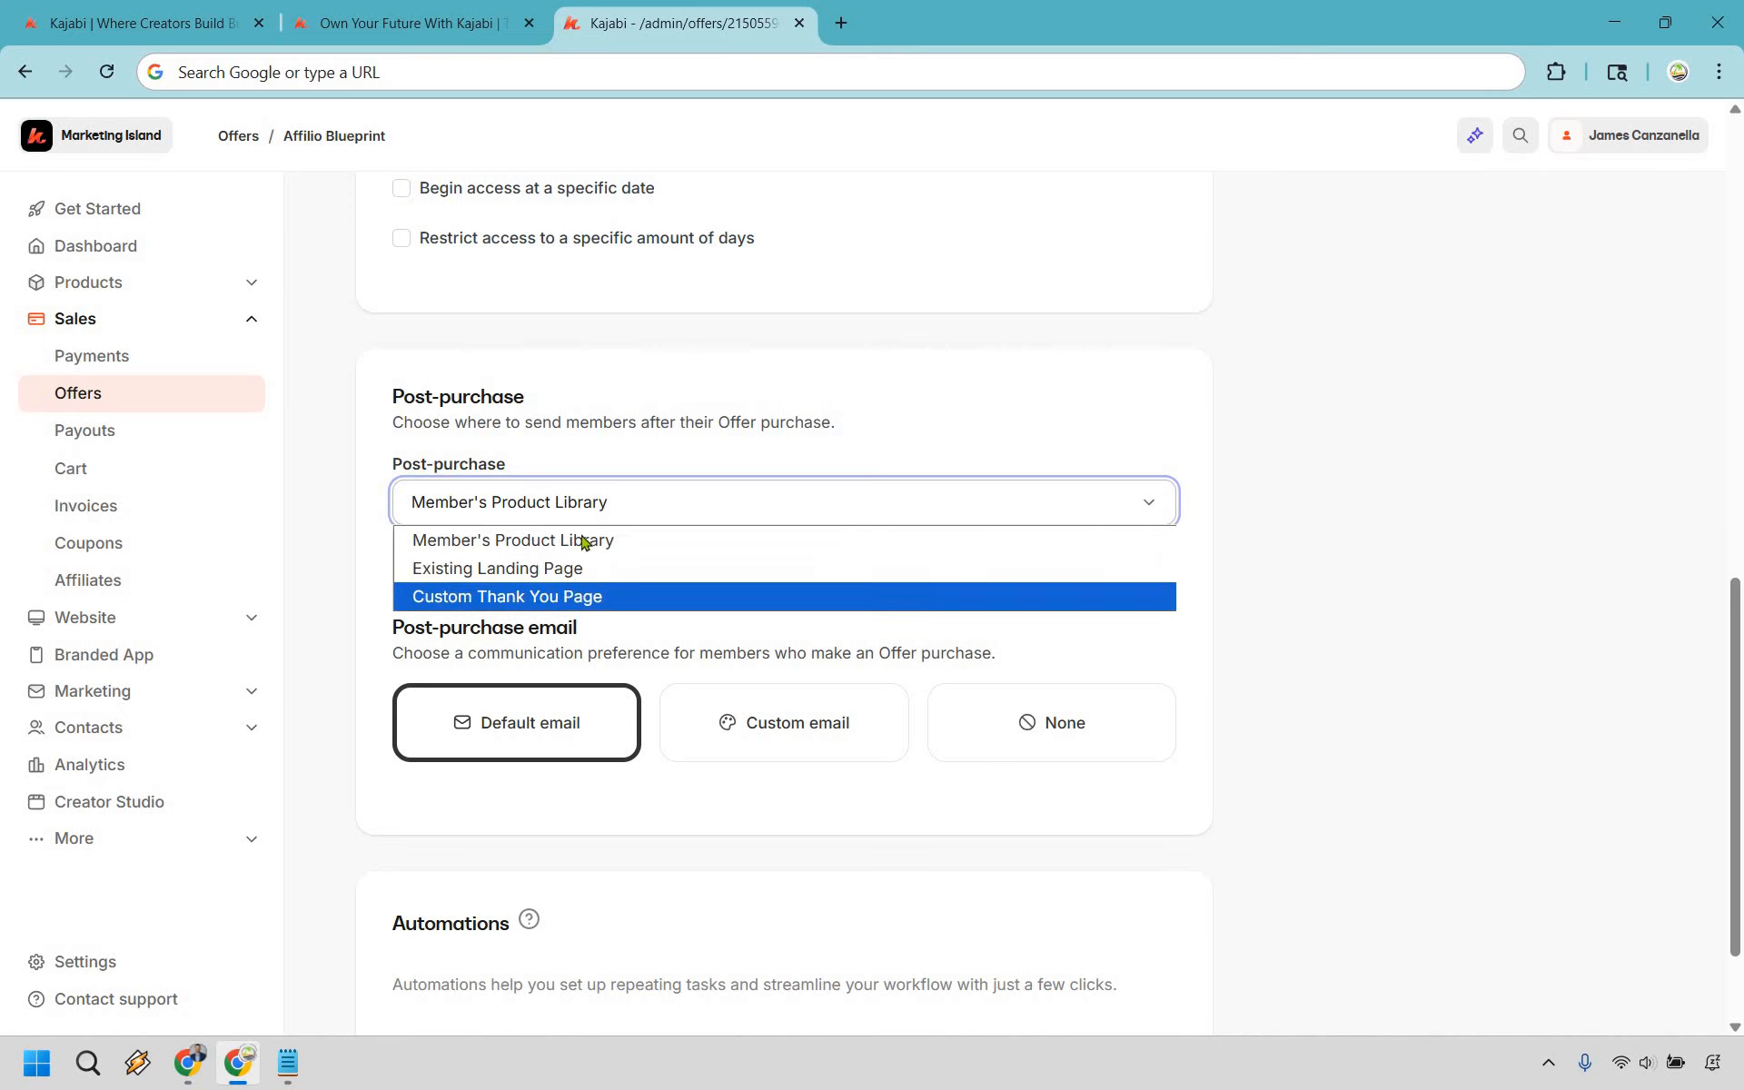
{"action": "left_click", "coordinate": [1396, 386]}
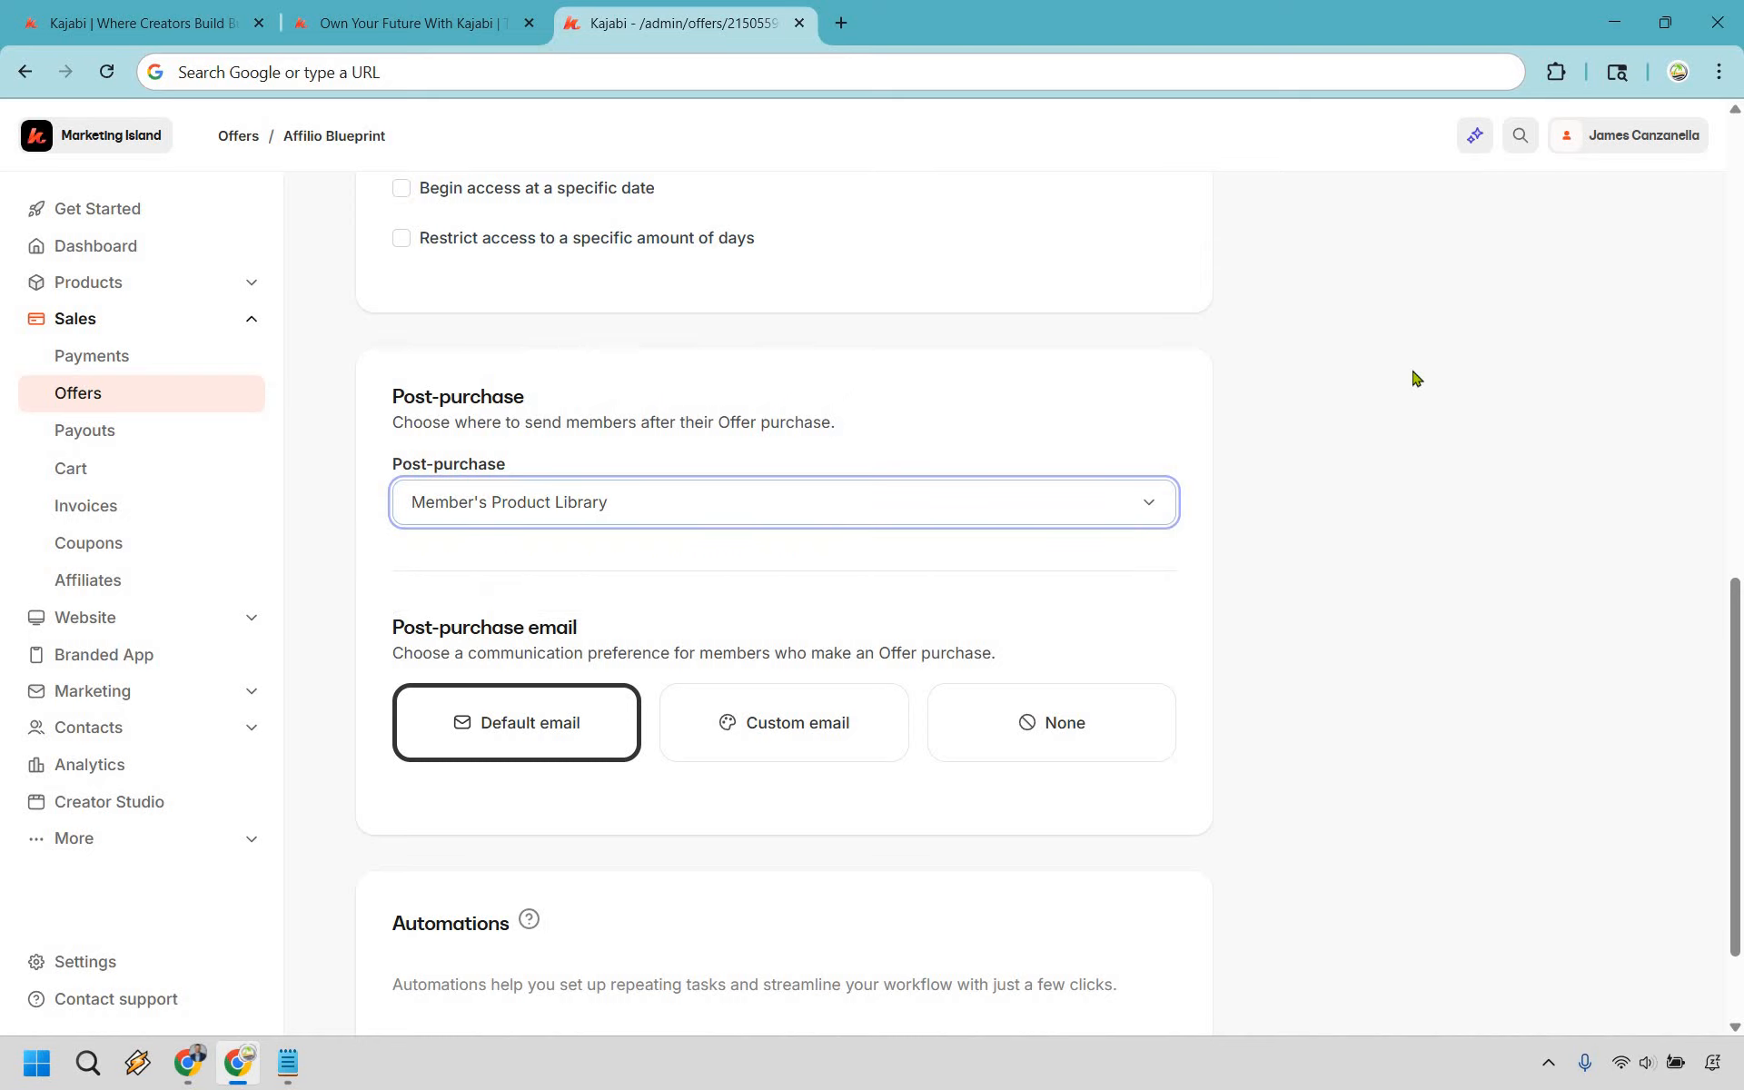
{"action": "scroll", "coordinate": [424, 584], "scroll_direction": "down", "scroll_amount": 2}
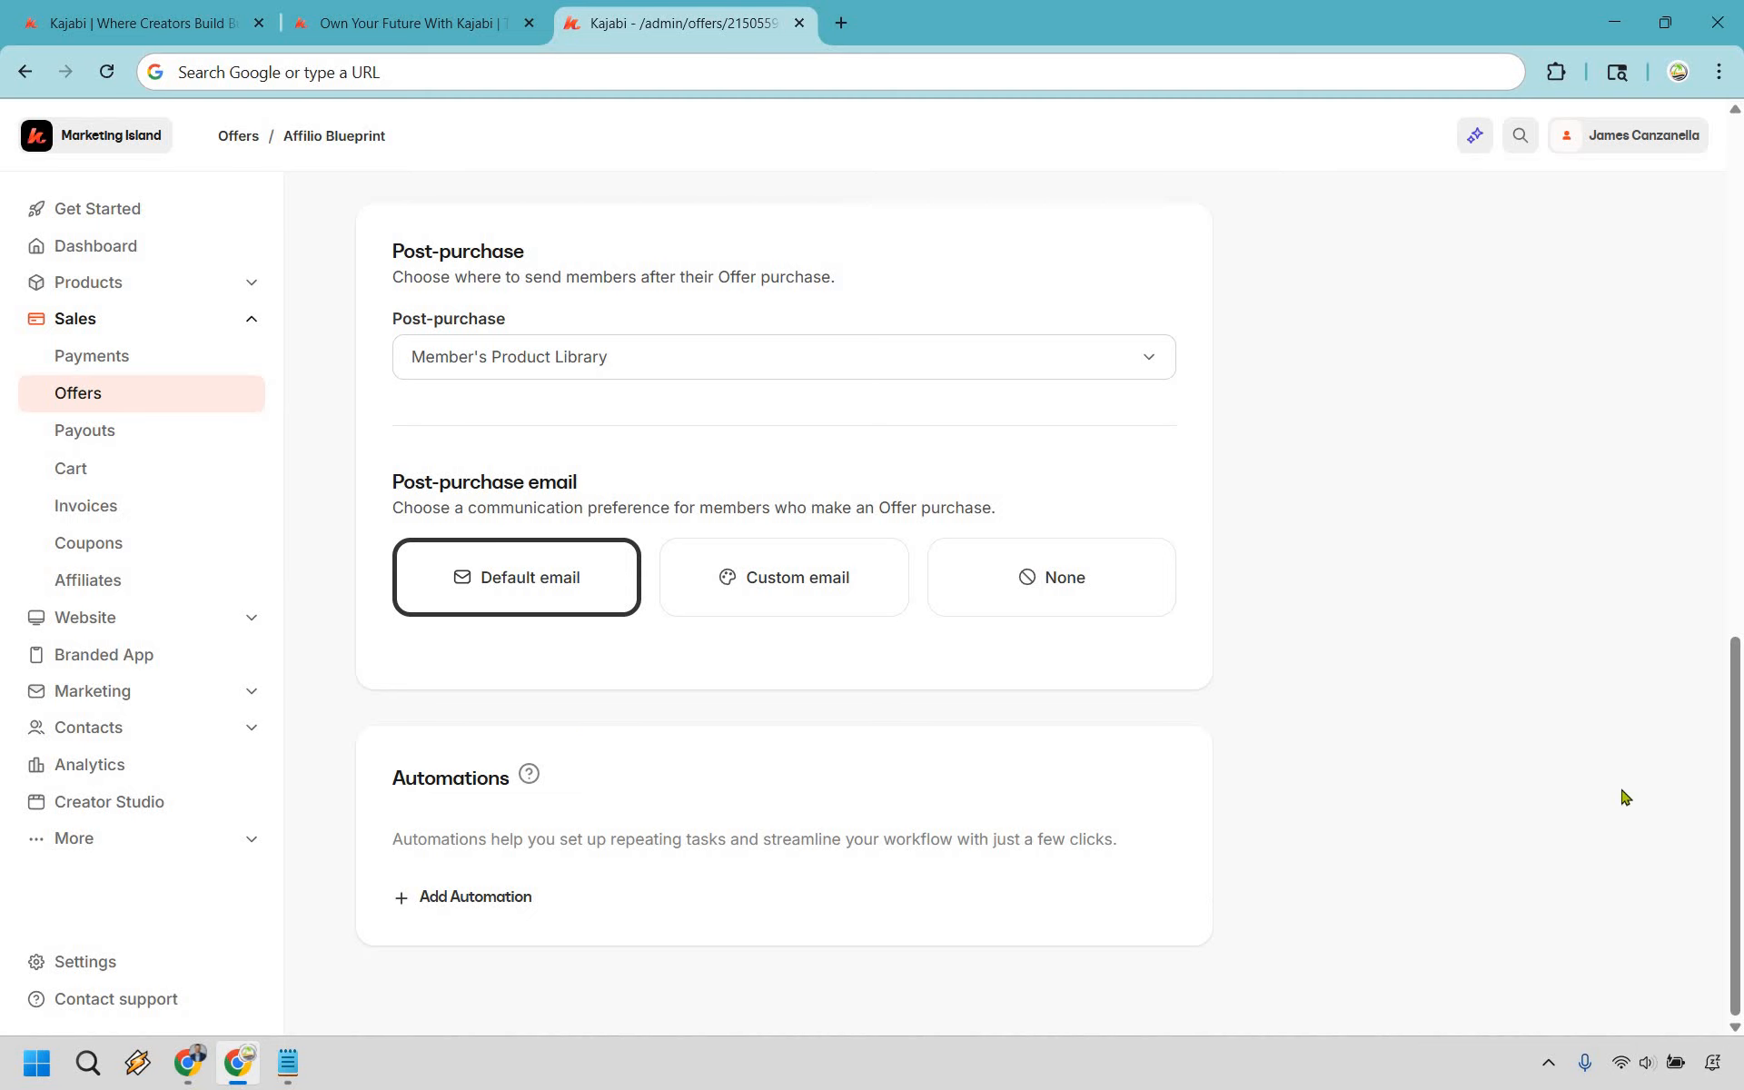
{"action": "scroll", "coordinate": [1630, 795], "scroll_direction": "up", "scroll_amount": 10}
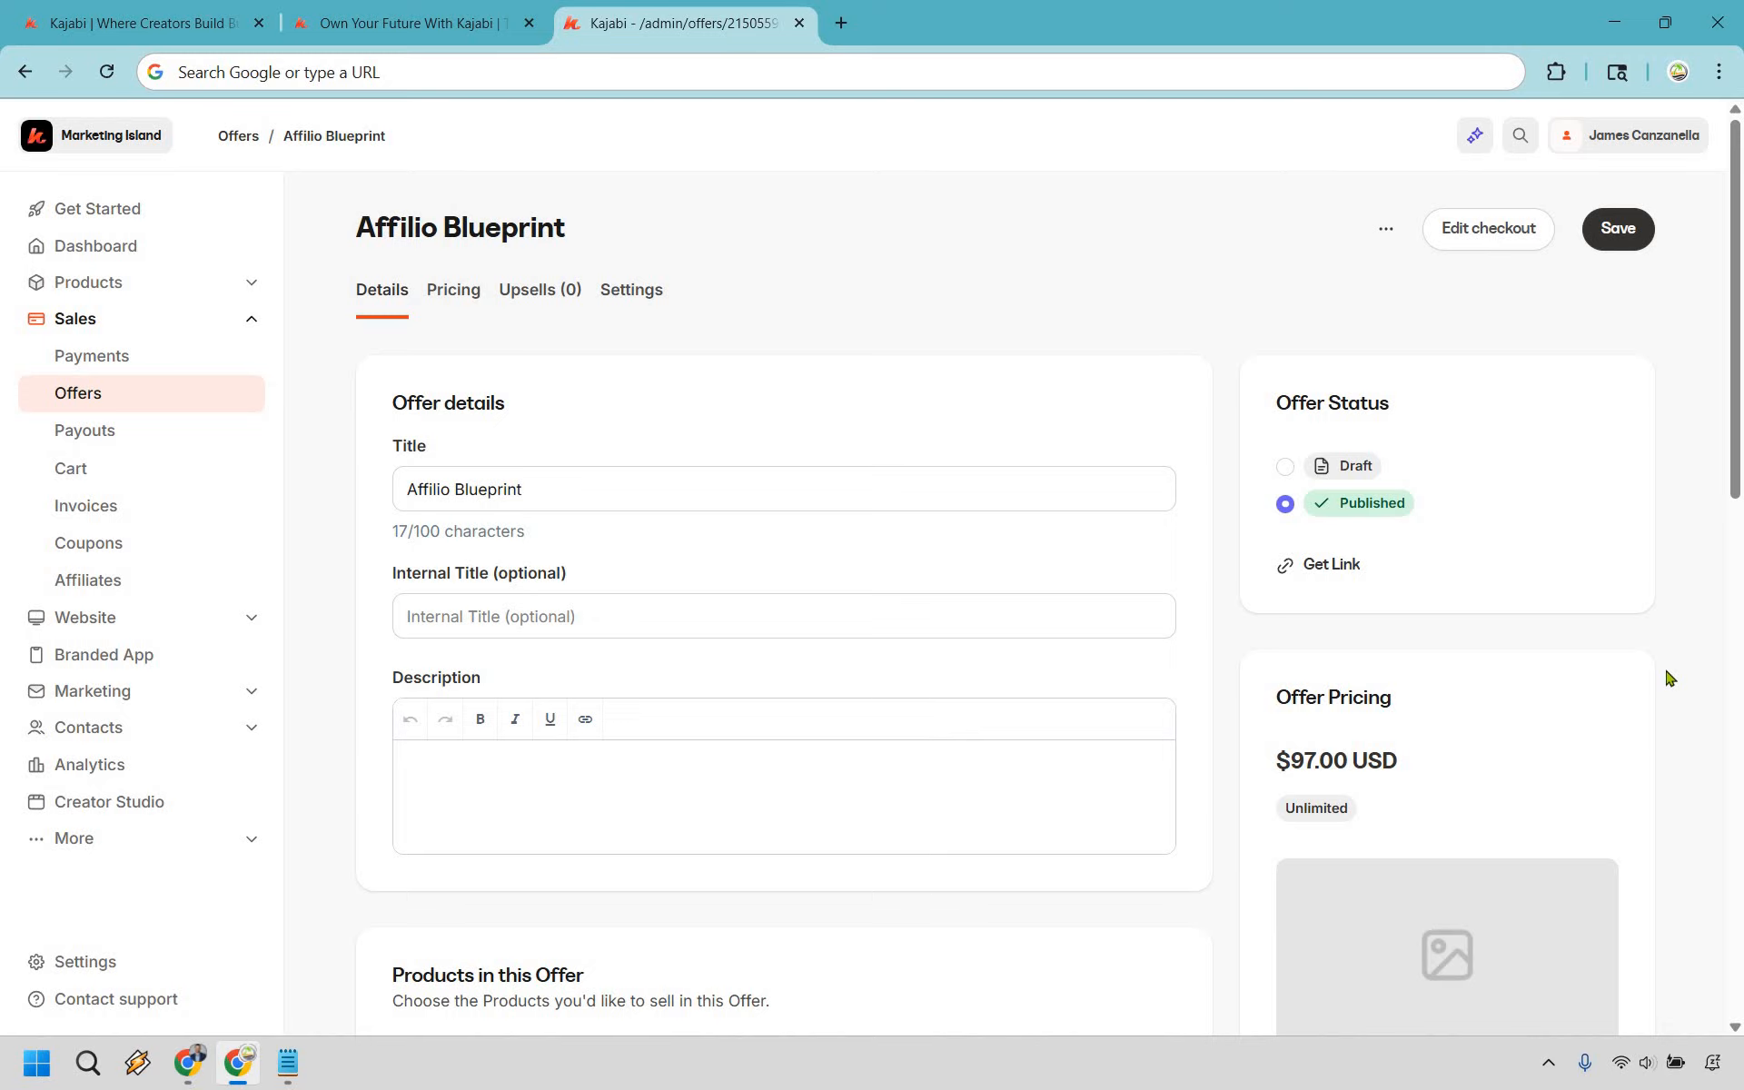
Open the page content of the offer's checkout for editing and examine the placeholder text in the checkout description
{"action": "left_click", "coordinate": [1488, 230]}
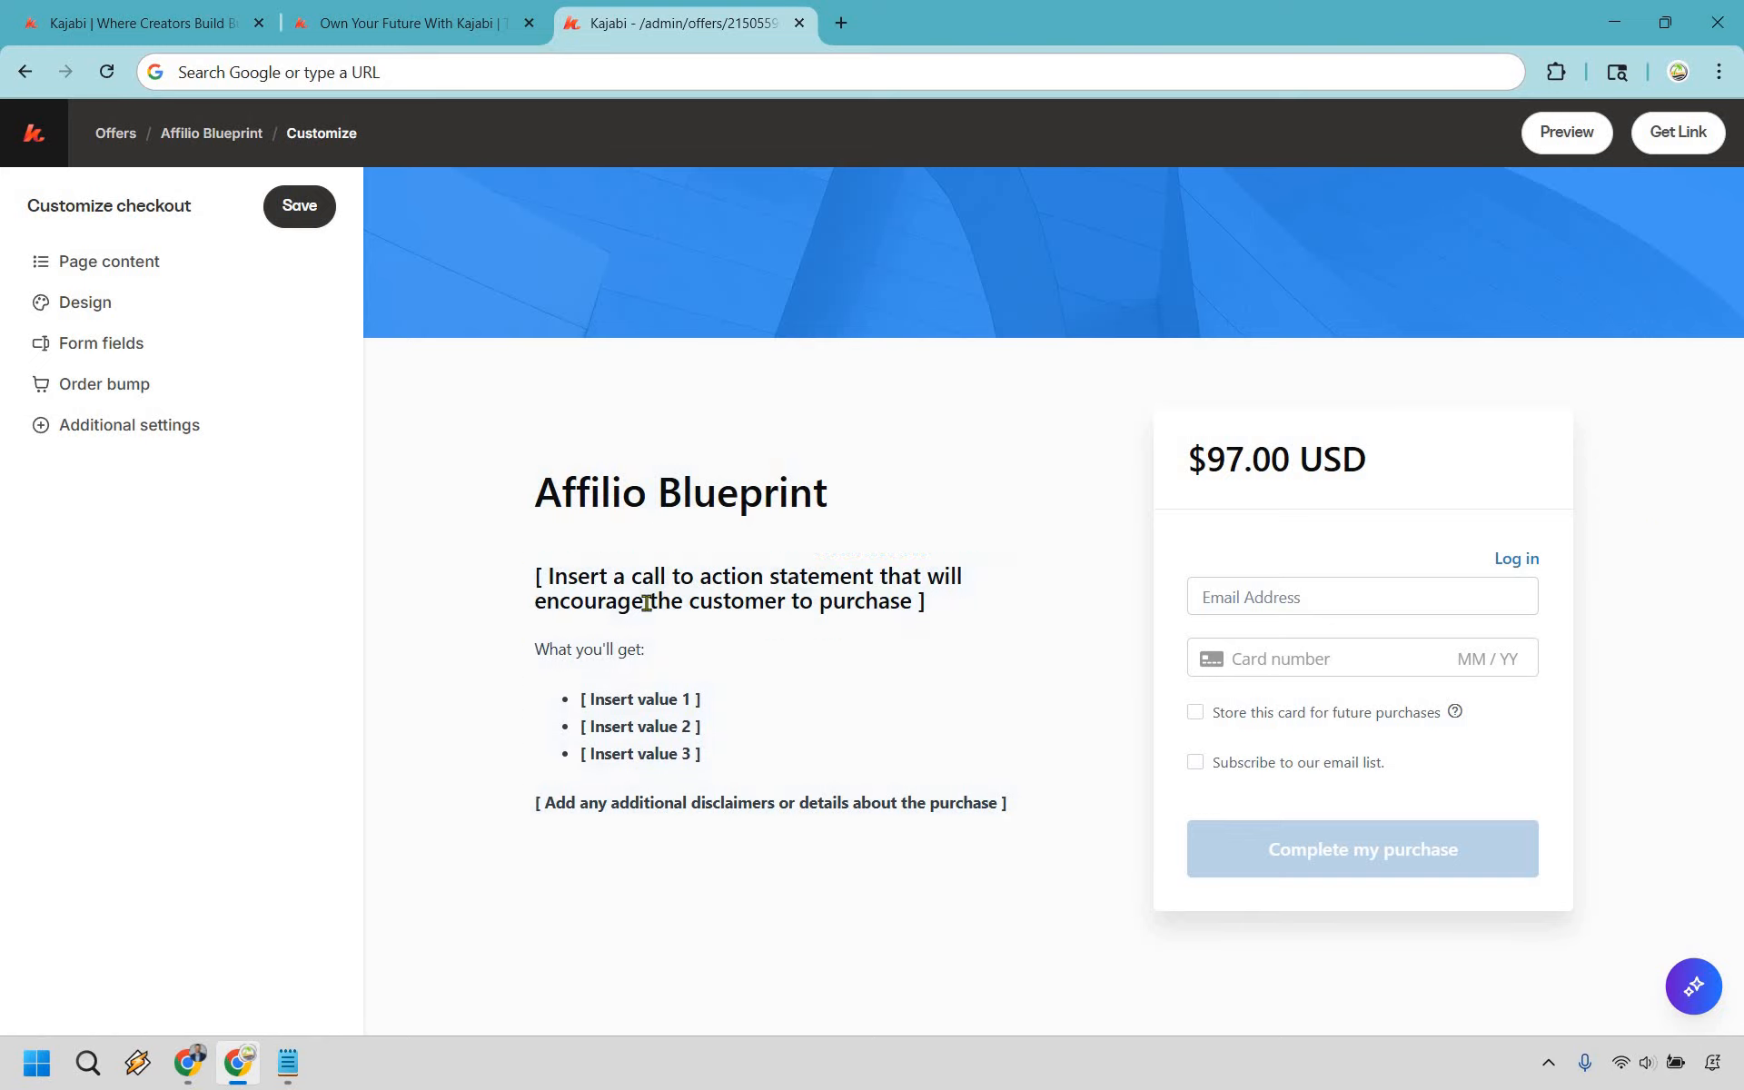
{"action": "left_click", "coordinate": [129, 269]}
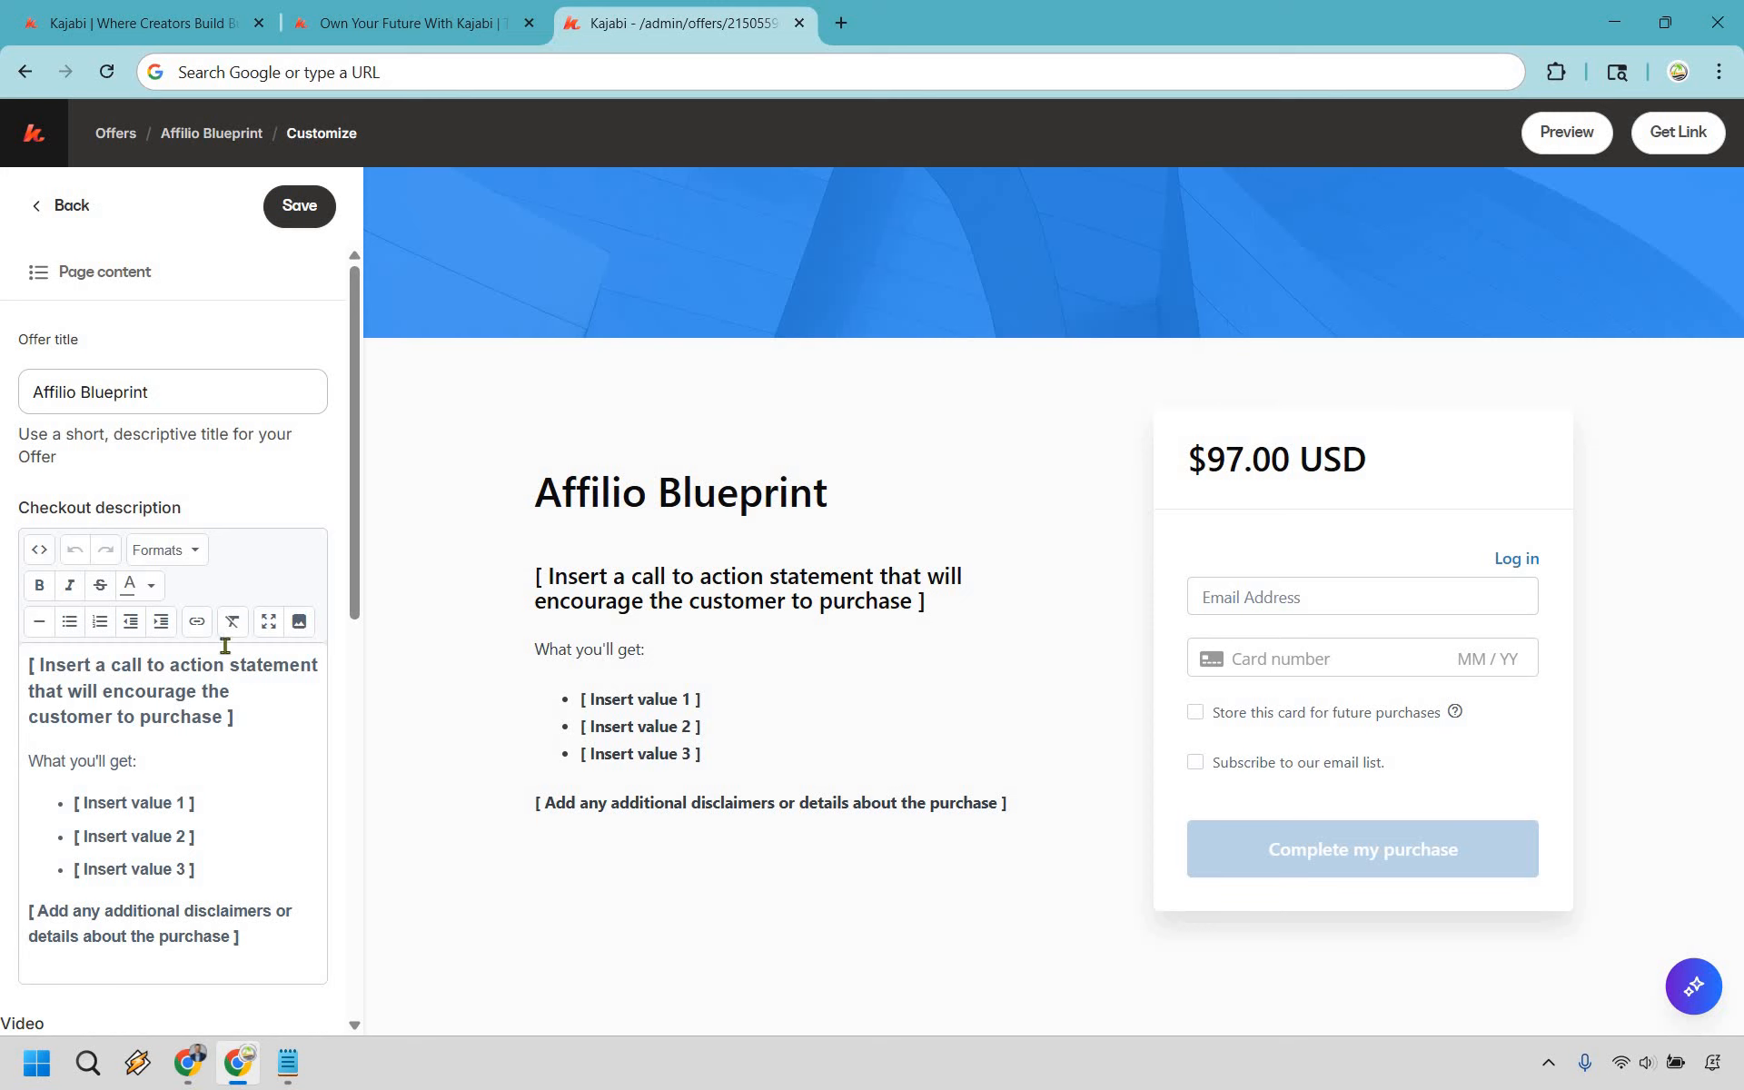
{"action": "triple_click", "coordinate": [223, 672]}
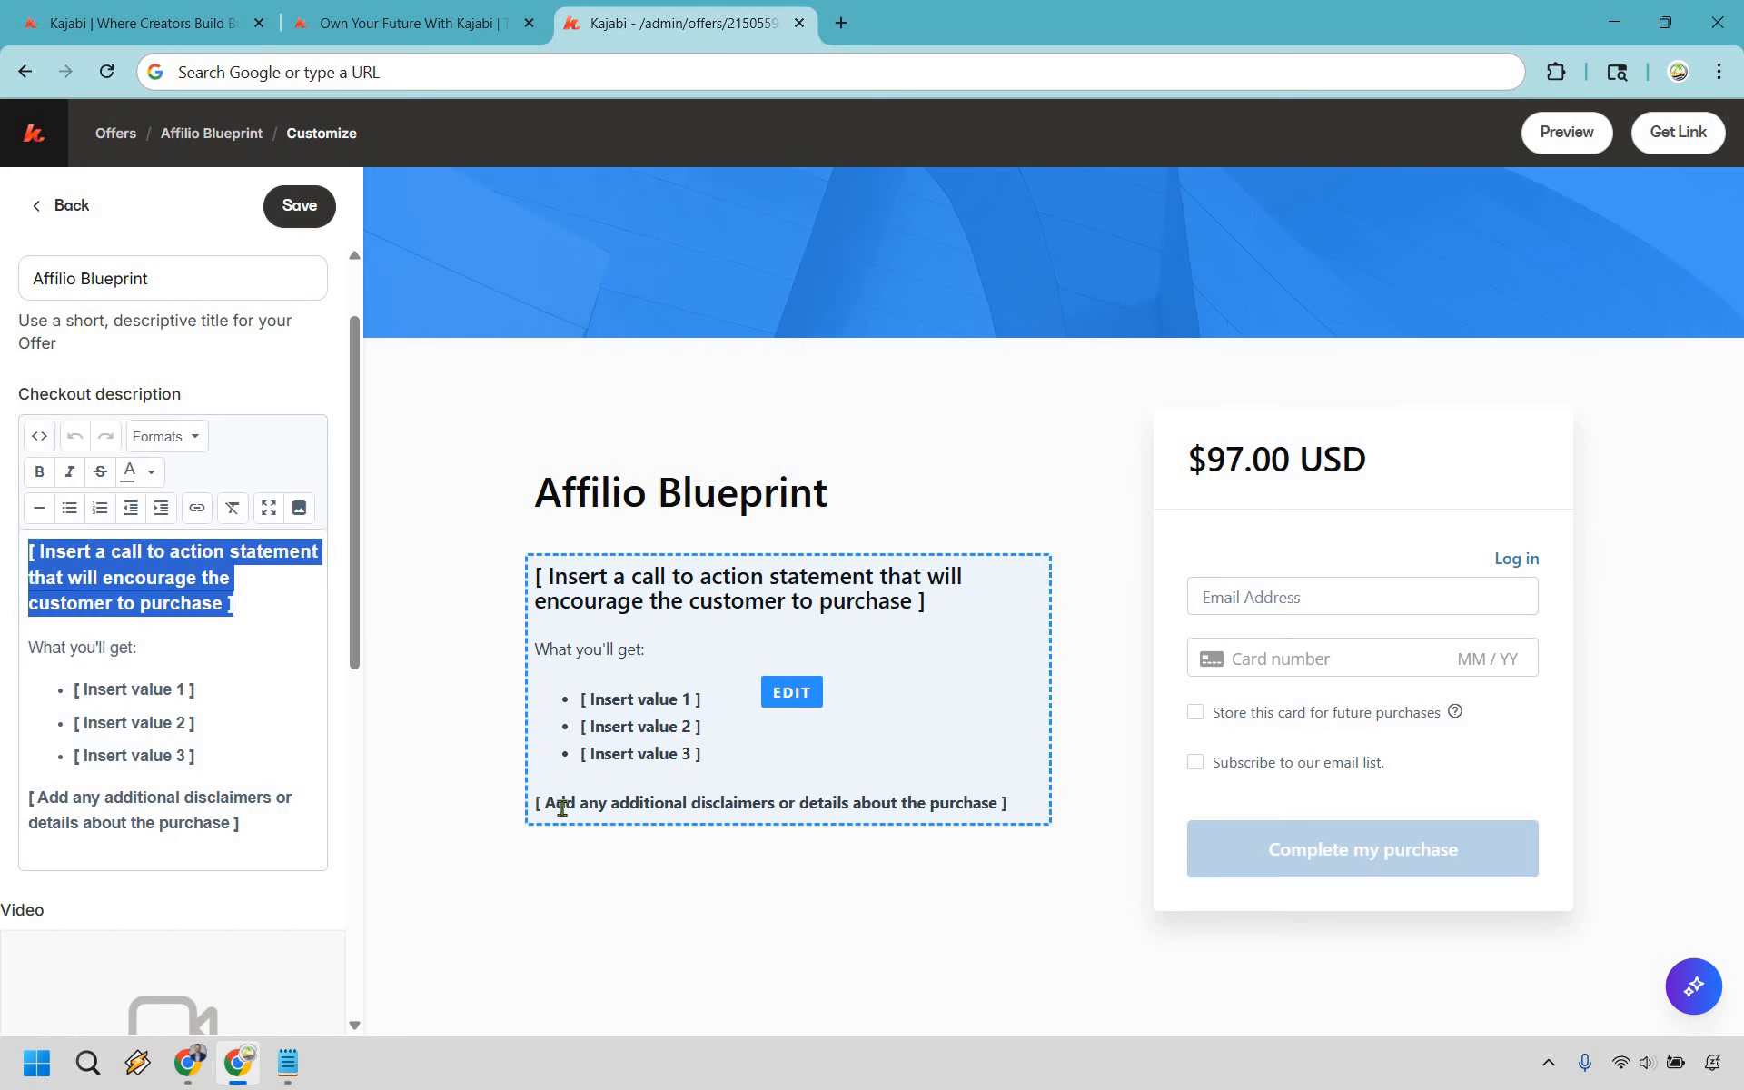
{"action": "left_click", "coordinate": [211, 694]}
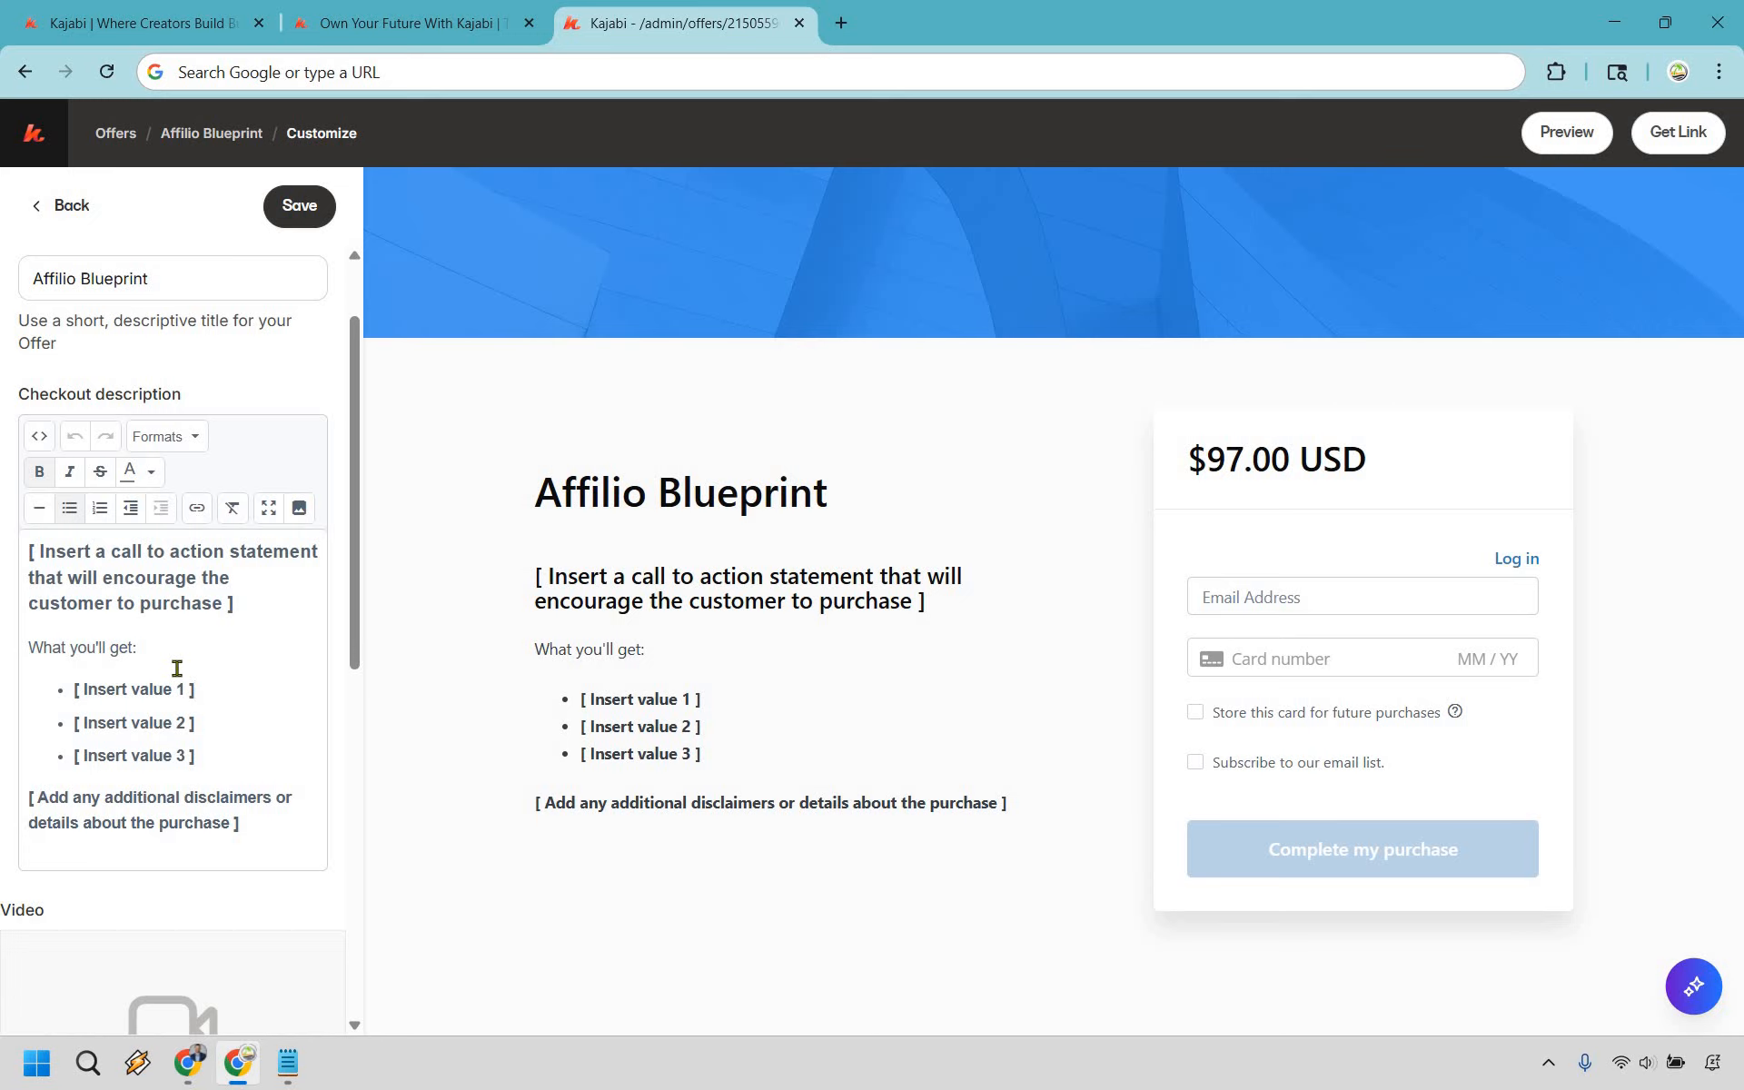
Look over the checkout page's video, hero image and testimonial options, and save the page
{"action": "mouse_move", "coordinate": [751, 554]}
{"action": "scroll", "coordinate": [207, 488], "scroll_direction": "down", "scroll_amount": 2}
{"action": "scroll", "coordinate": [207, 489], "scroll_direction": "down", "scroll_amount": 6}
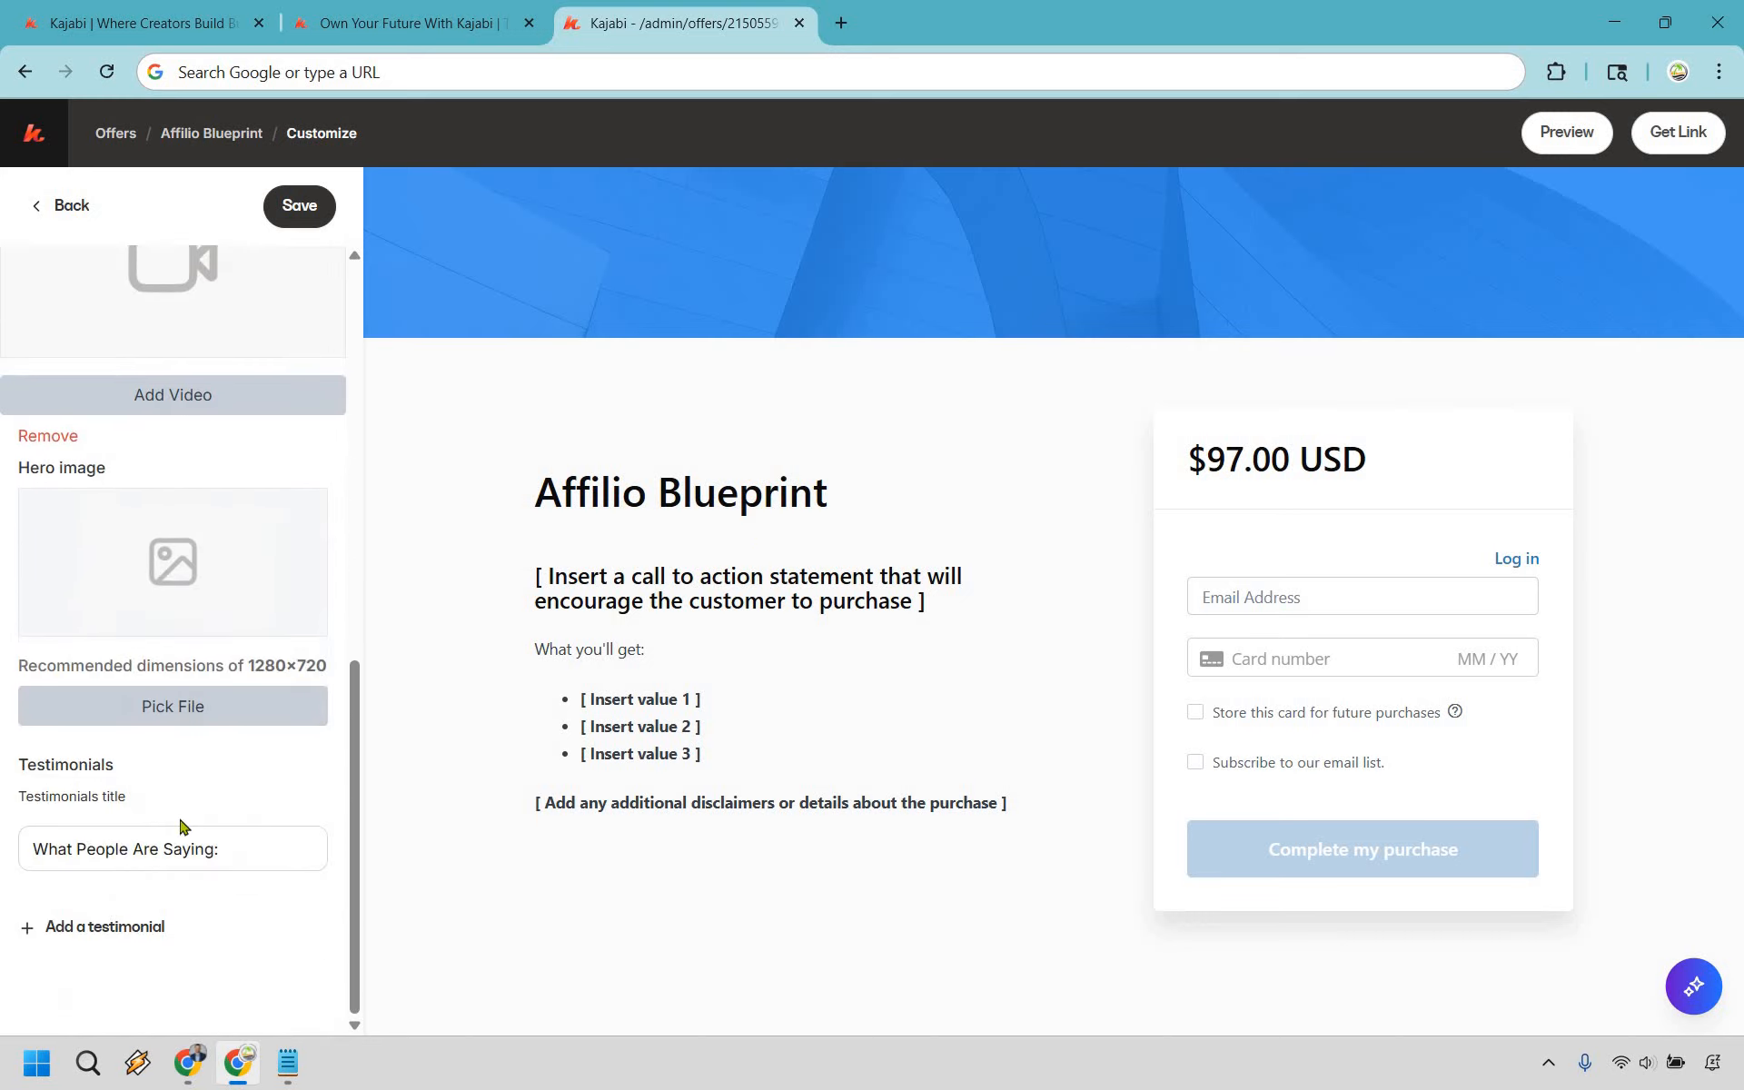
{"action": "scroll", "coordinate": [177, 818], "scroll_direction": "up", "scroll_amount": 9}
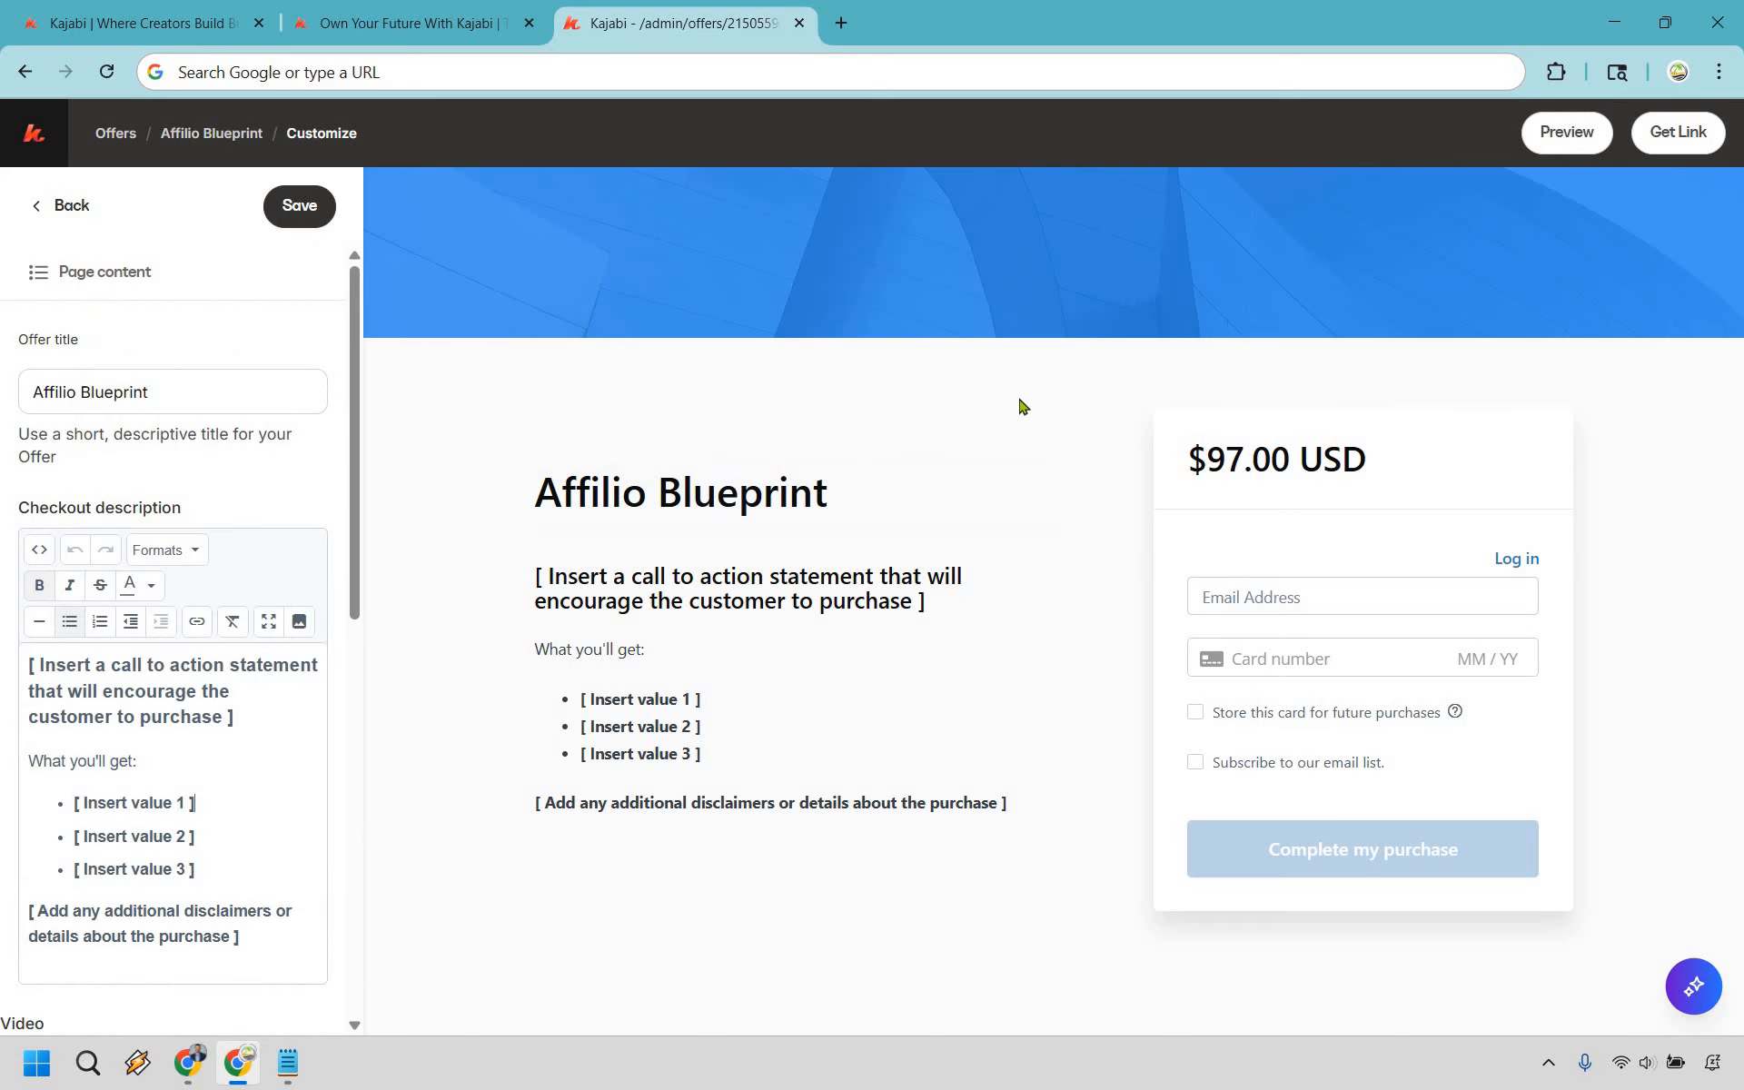
{"action": "left_click", "coordinate": [300, 213]}
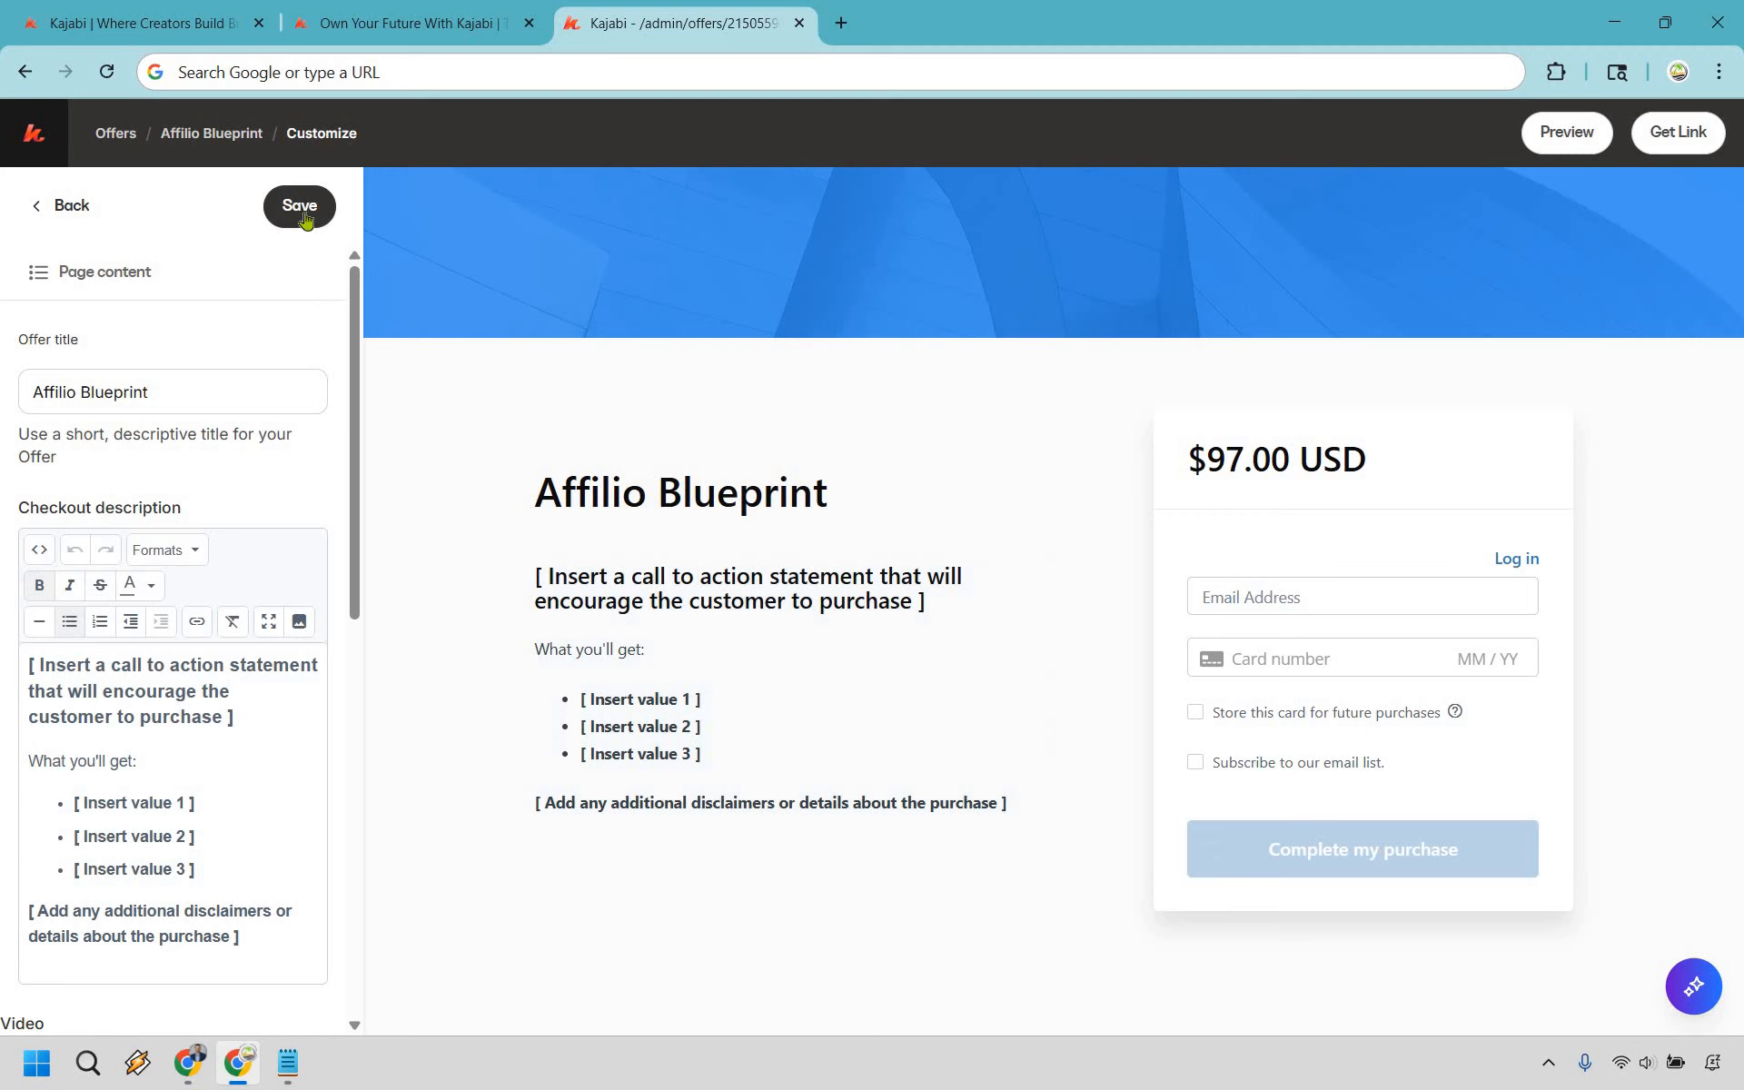
Leave the checkout editor for the website's Design page and look over its live Capital template and saved templates
{"action": "left_click", "coordinate": [223, 136]}
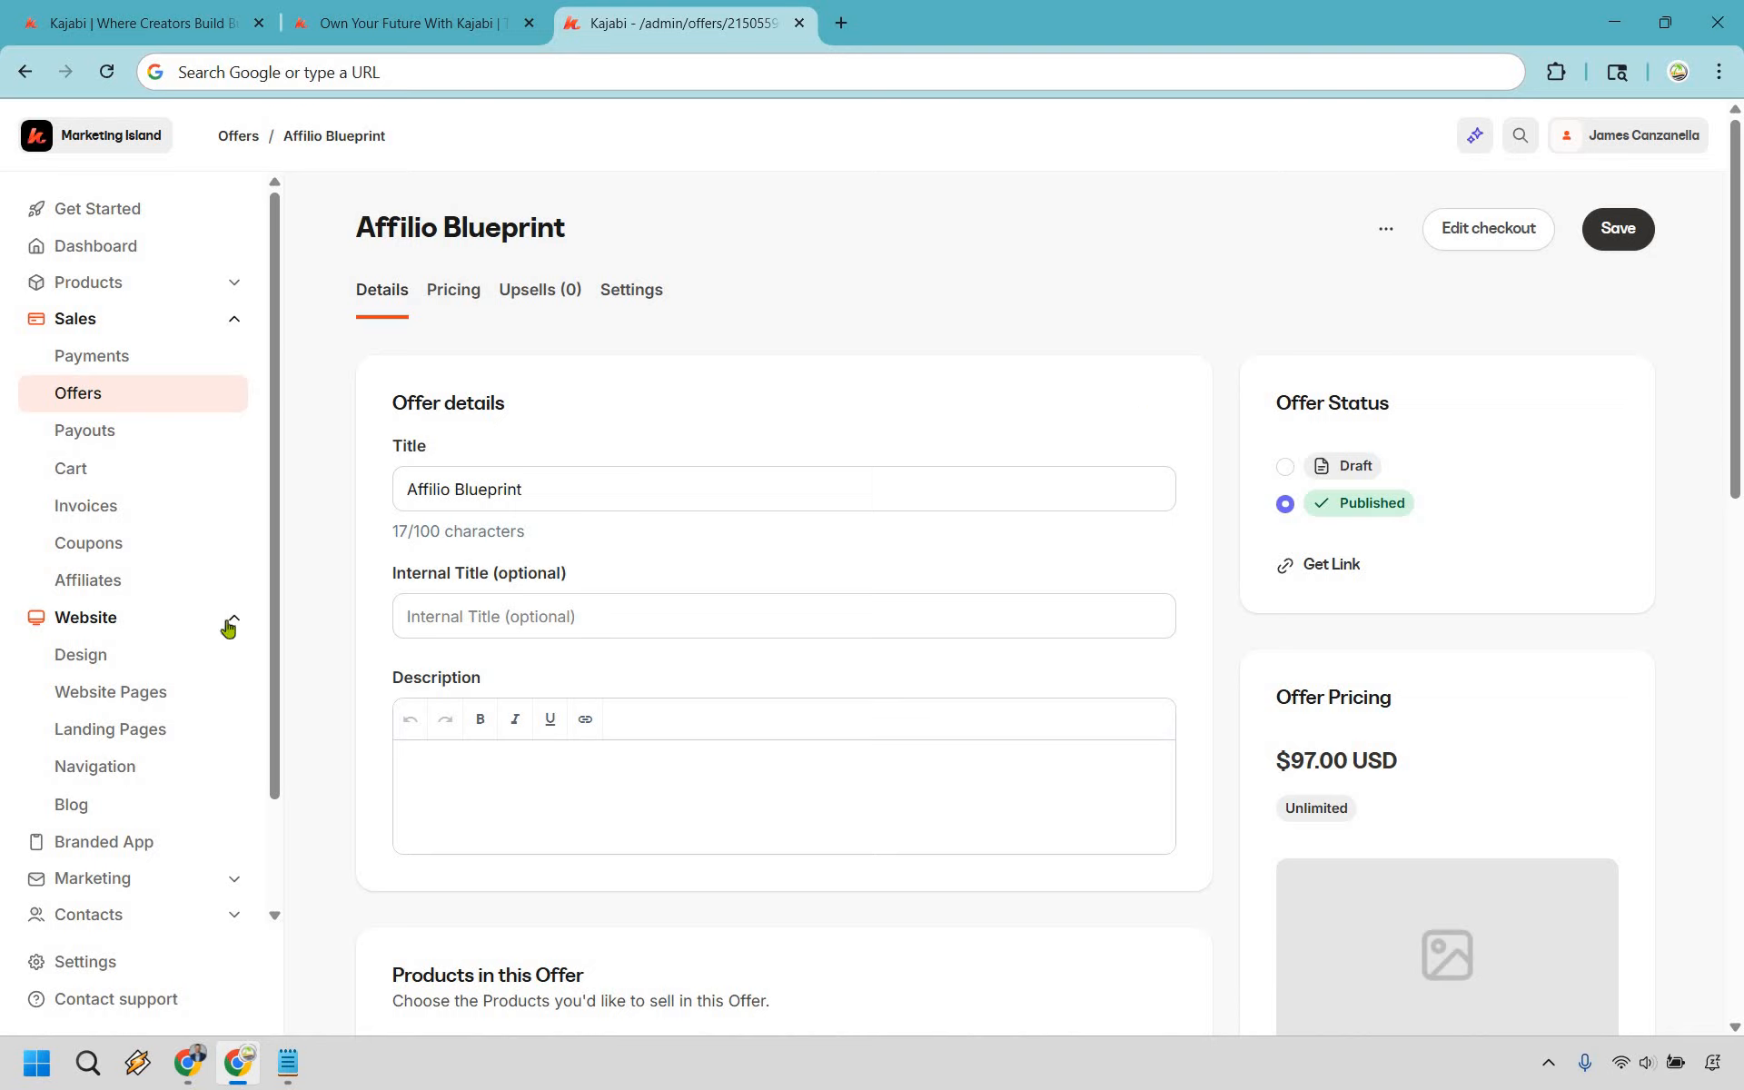
{"action": "left_click", "coordinate": [108, 663]}
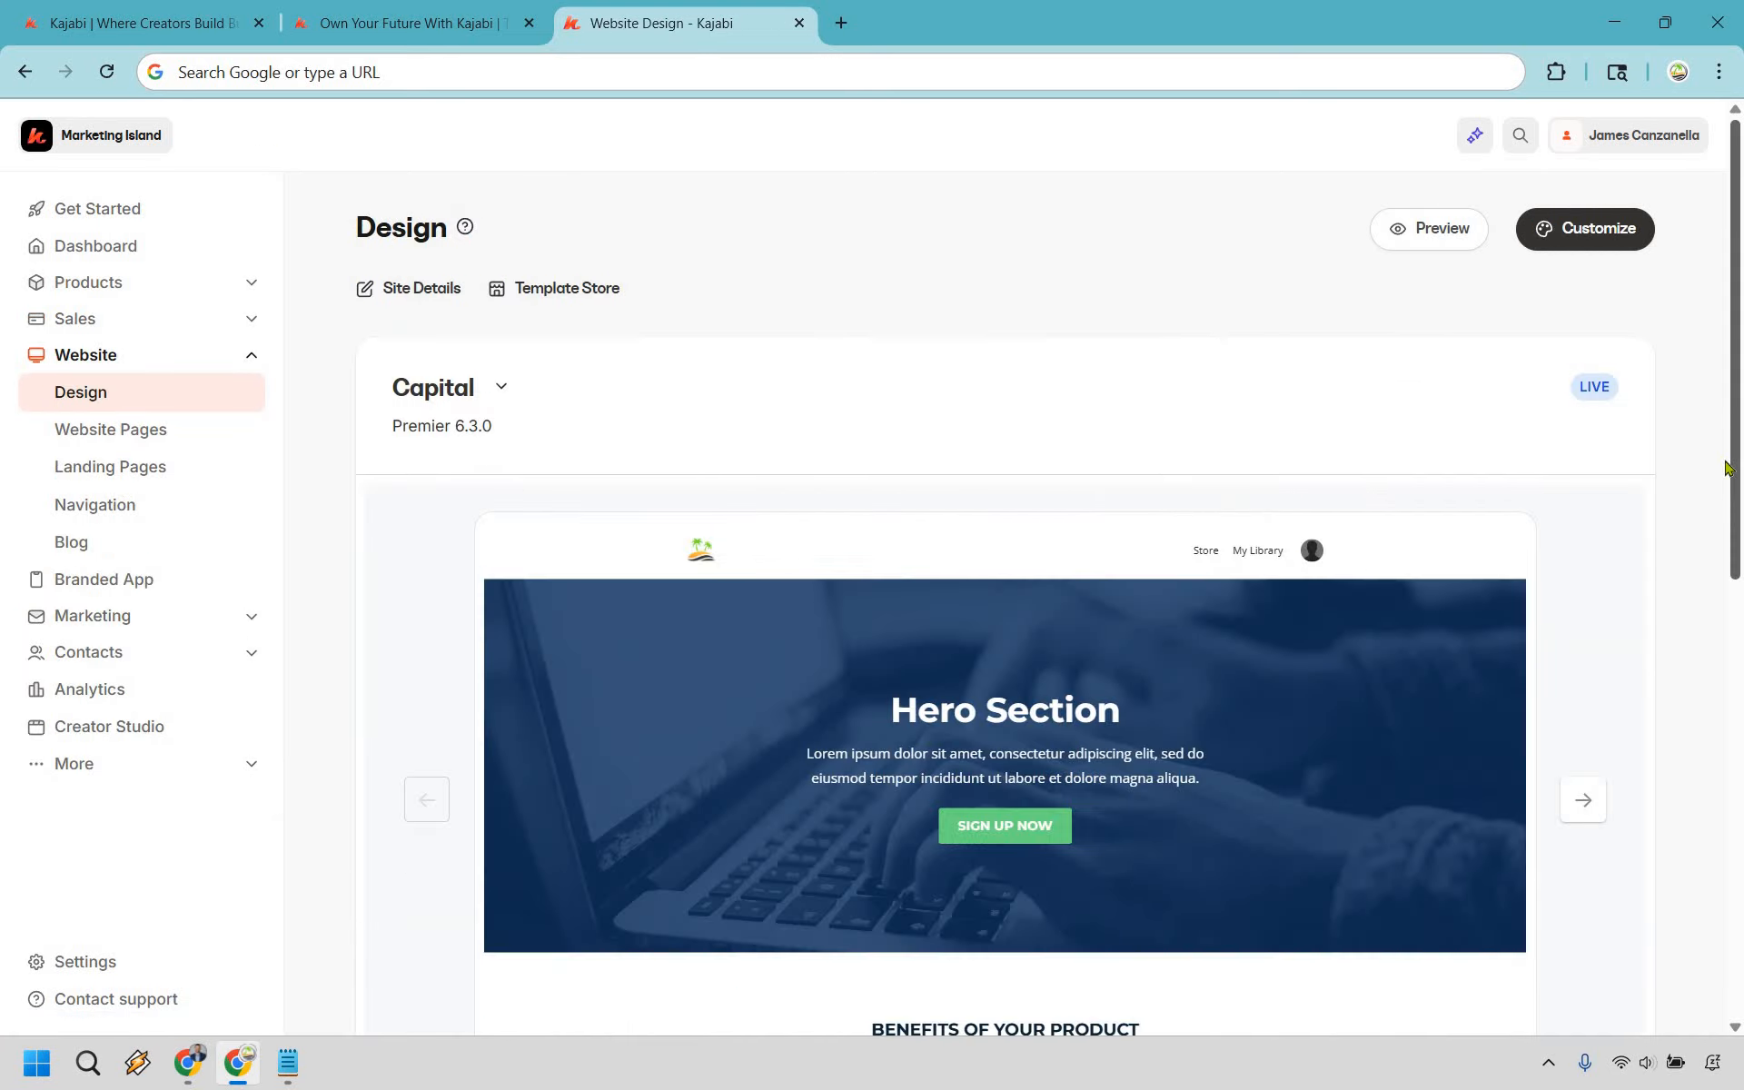
{"action": "scroll", "coordinate": [1398, 572], "scroll_direction": "down", "scroll_amount": 3}
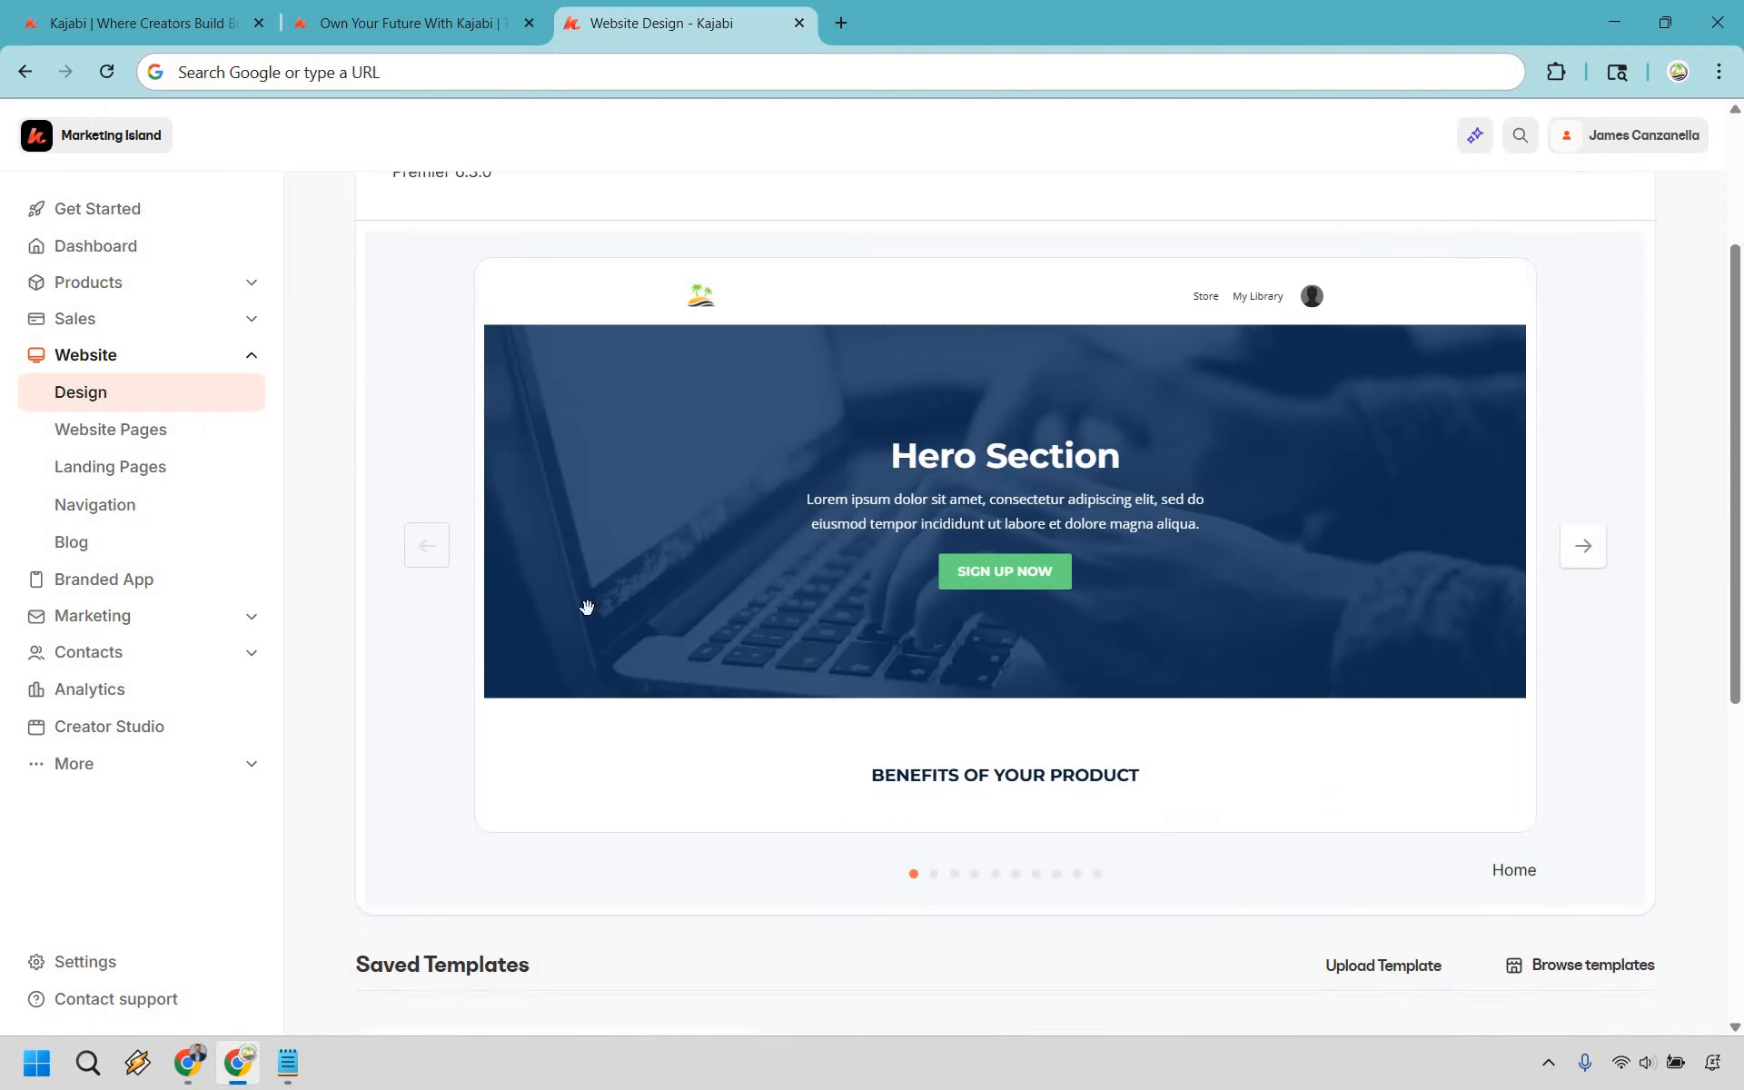
{"action": "scroll", "coordinate": [813, 787], "scroll_direction": "down", "scroll_amount": 2}
{"action": "scroll", "coordinate": [1416, 393], "scroll_direction": "up", "scroll_amount": 3}
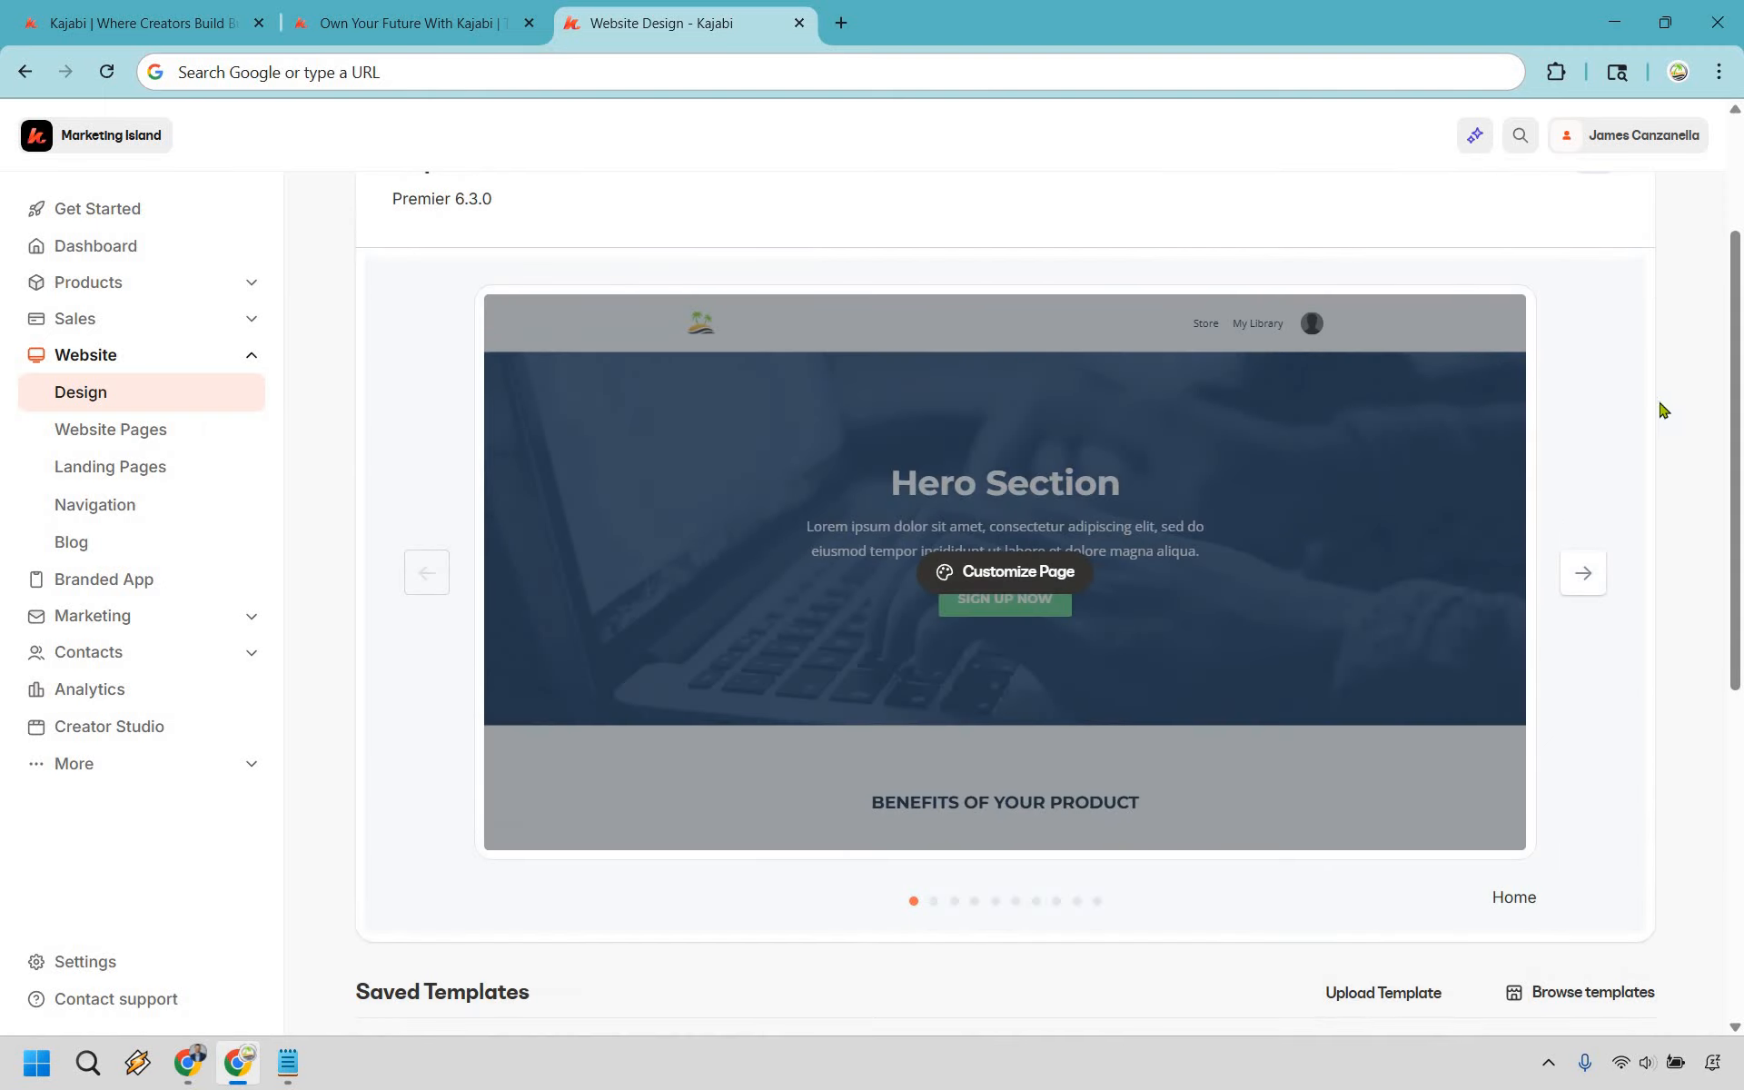
{"action": "scroll", "coordinate": [1695, 418], "scroll_direction": "down", "scroll_amount": 5}
{"action": "scroll", "coordinate": [1608, 441], "scroll_direction": "down", "scroll_amount": 1}
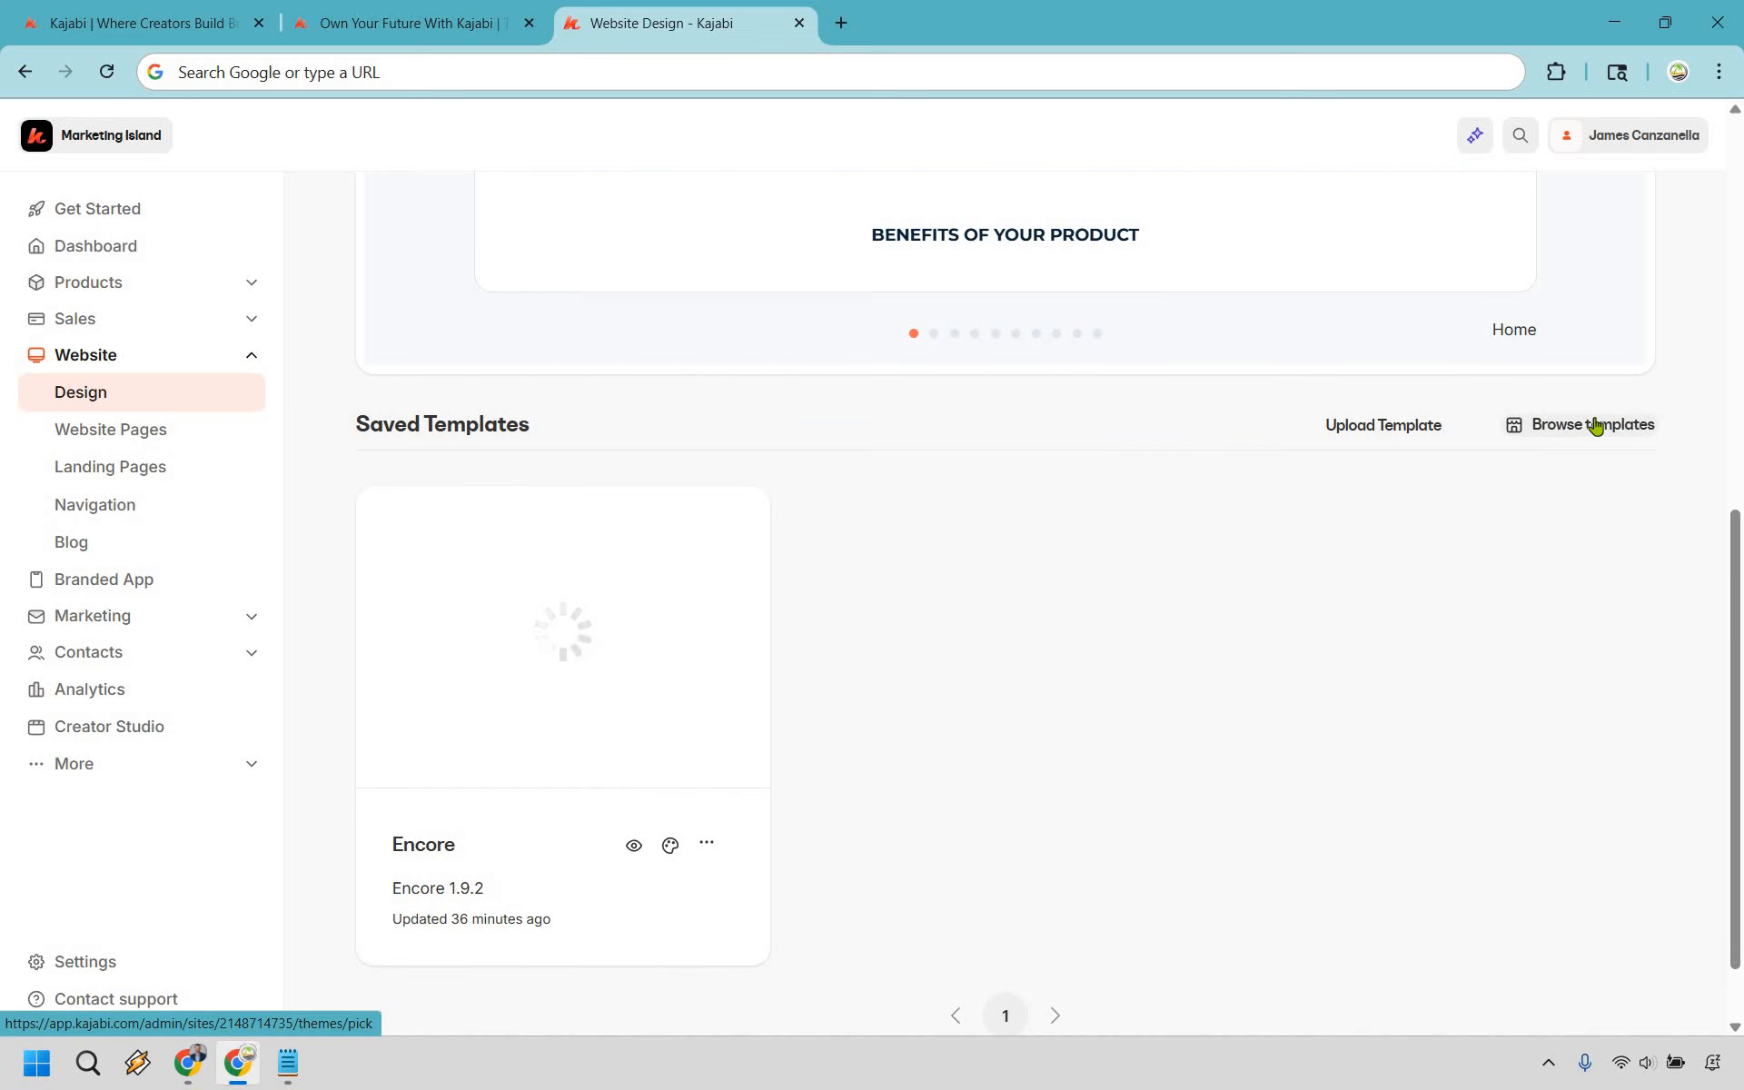
Browse the Template Store's free website templates, including the Kajabi Legacy Templates
{"action": "left_click", "coordinate": [1596, 425]}
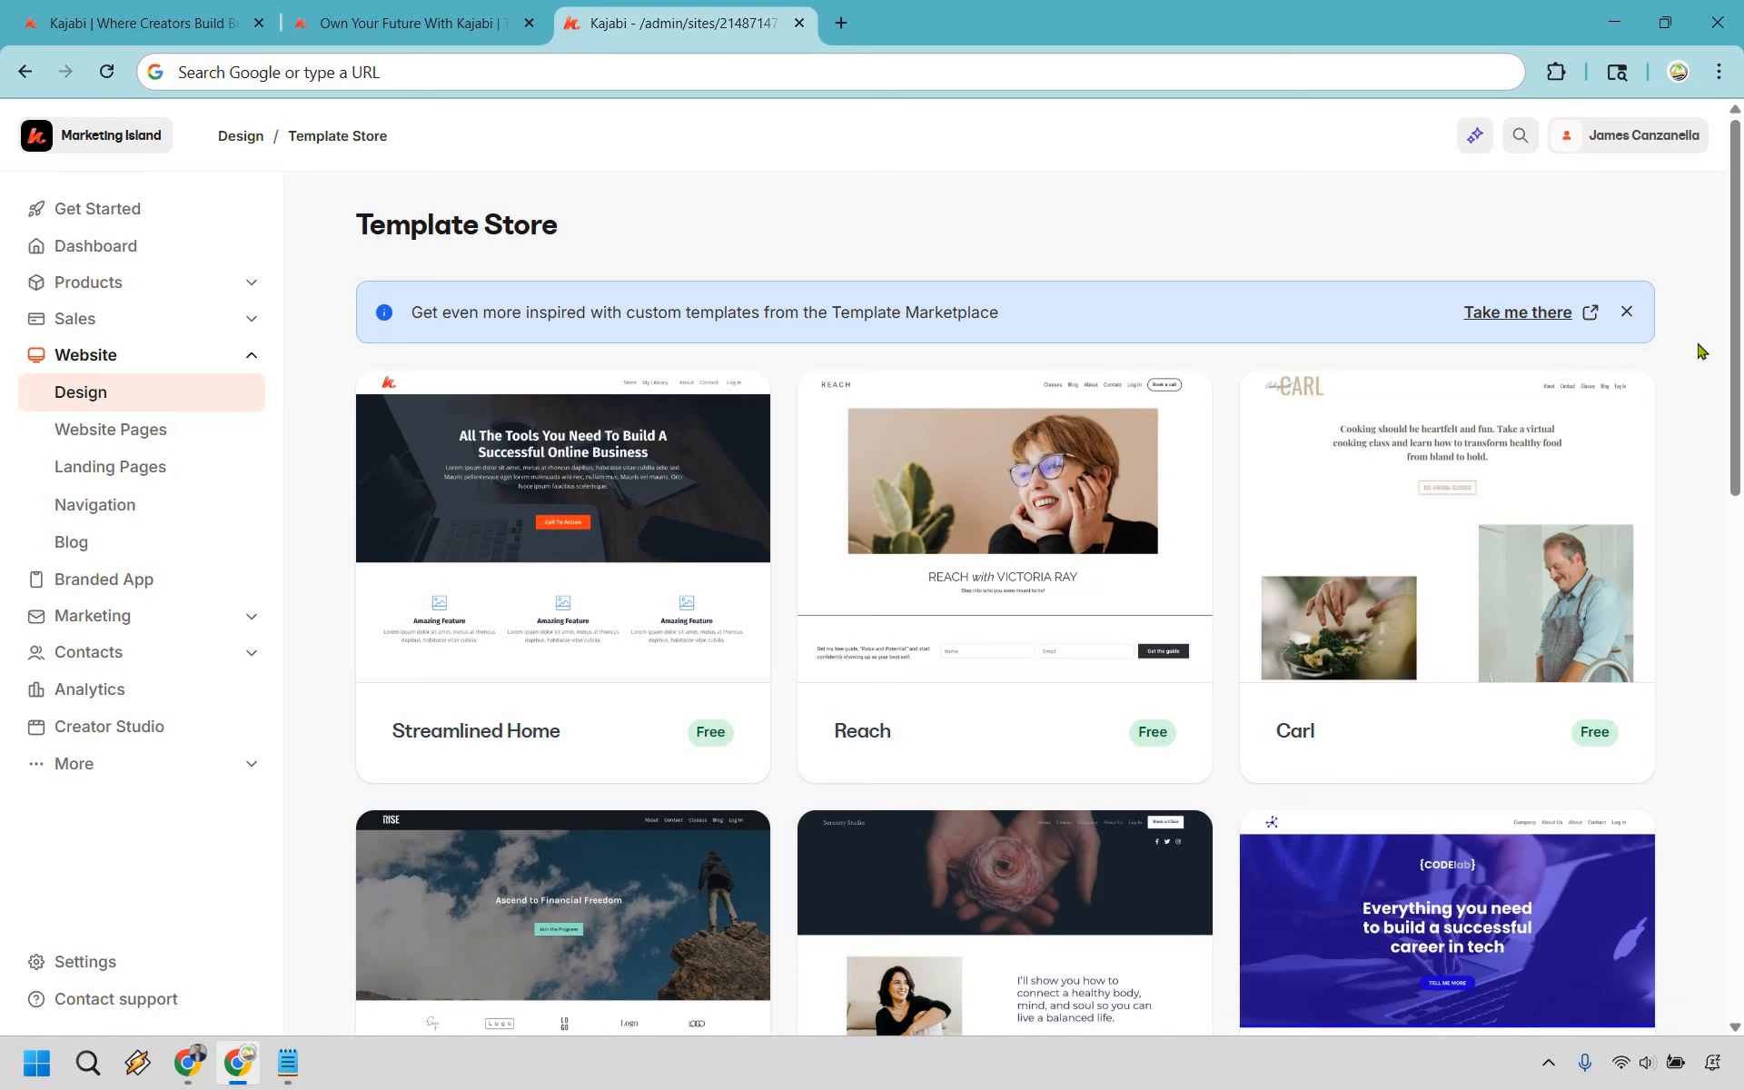
{"action": "scroll", "coordinate": [1697, 352], "scroll_direction": "down", "scroll_amount": 14}
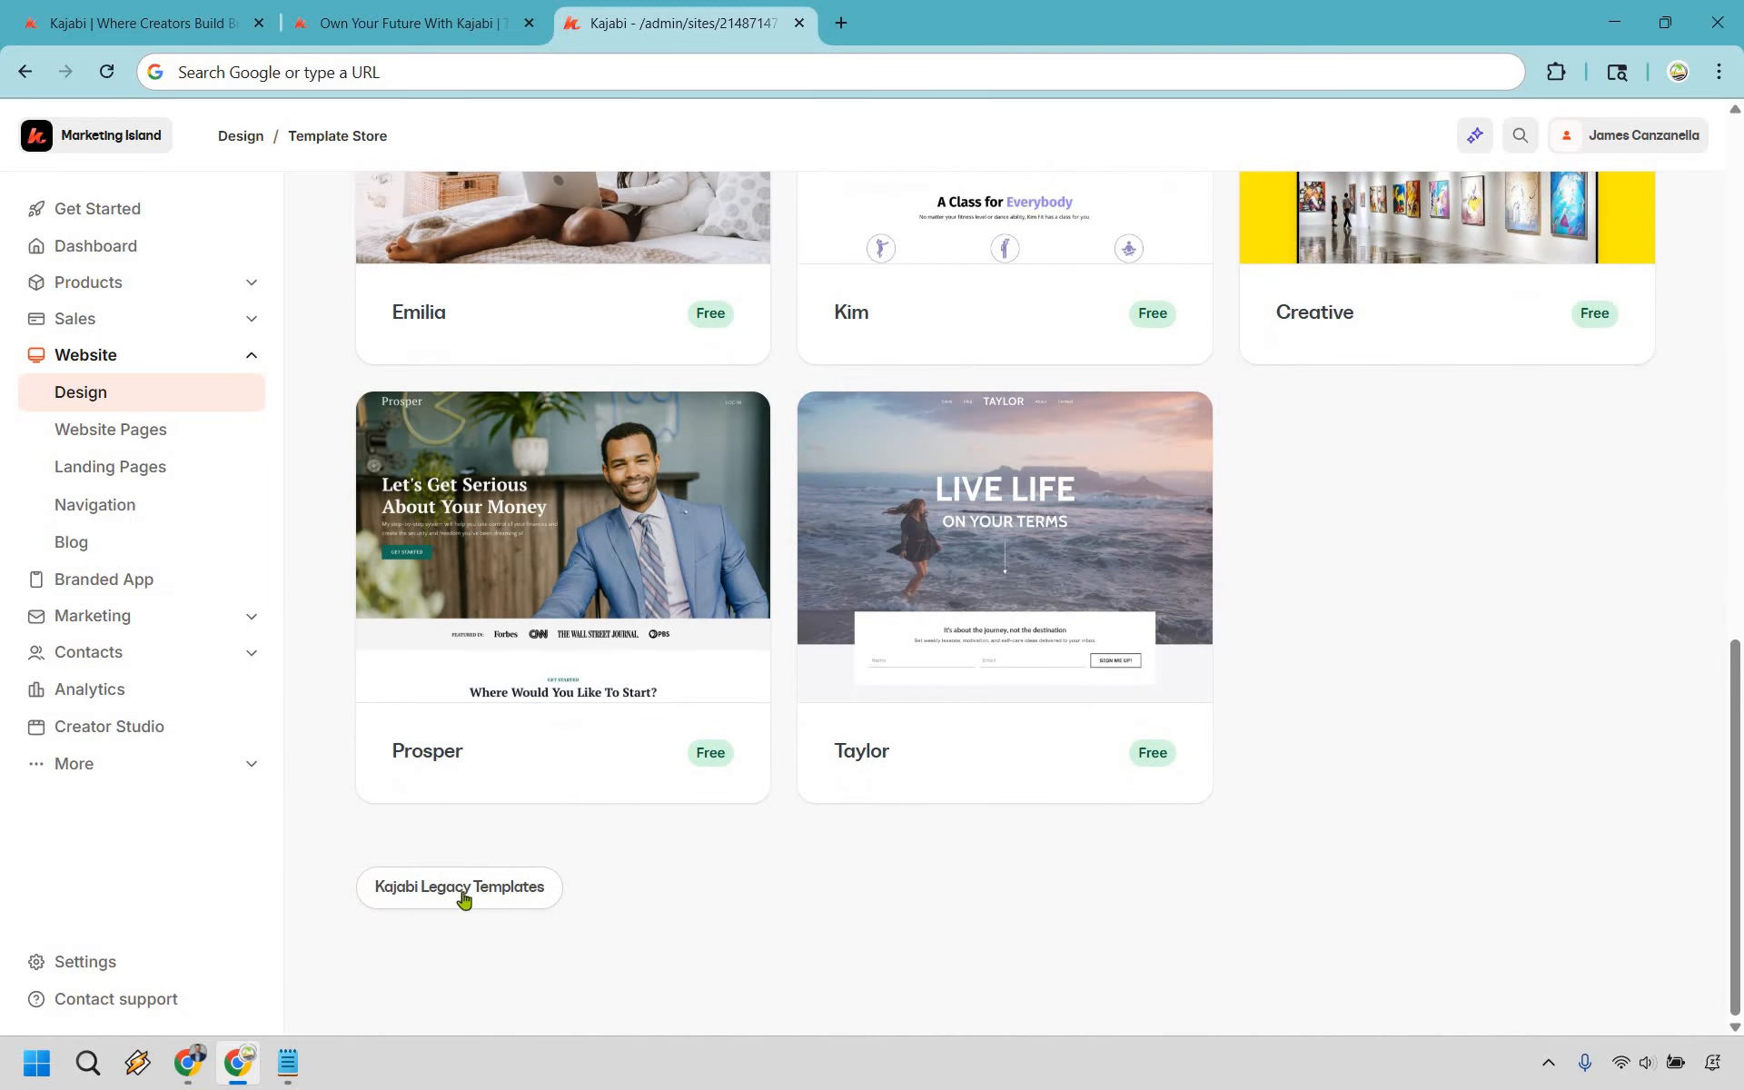
{"action": "left_click", "coordinate": [444, 892]}
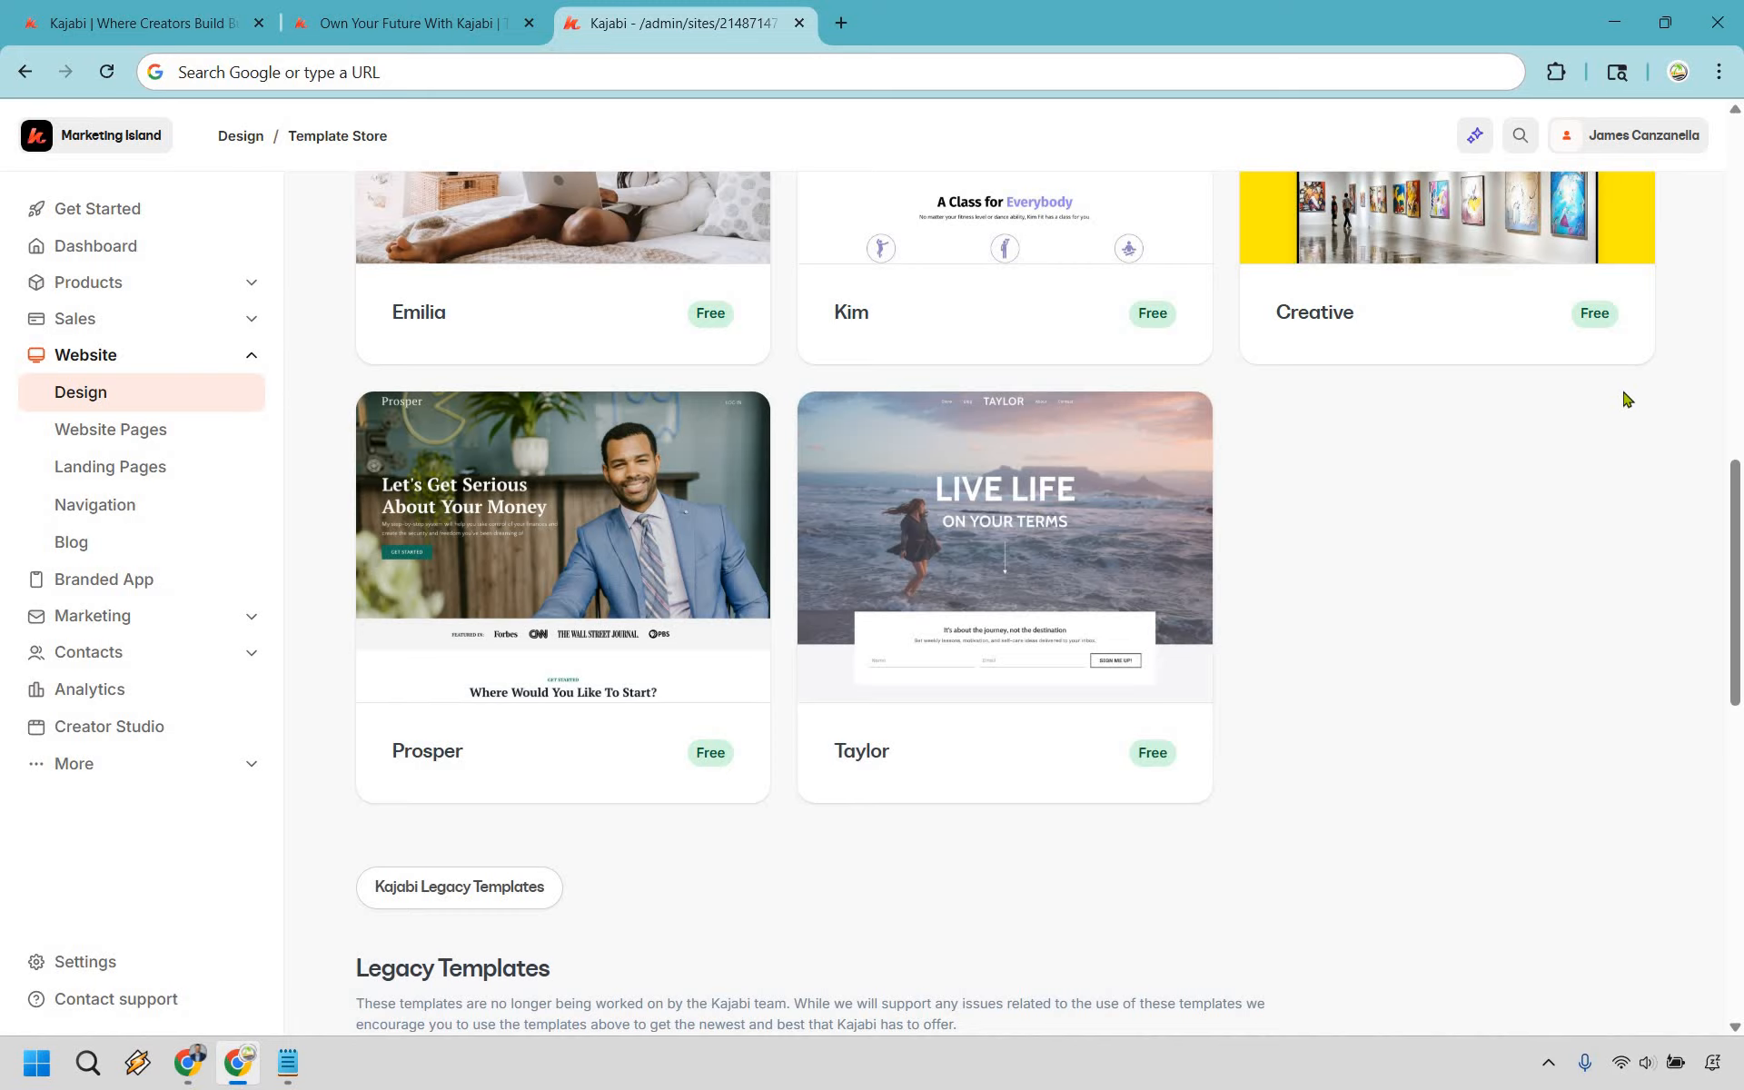
{"action": "scroll", "coordinate": [1626, 397], "scroll_direction": "down", "scroll_amount": 5}
{"action": "scroll", "coordinate": [476, 429], "scroll_direction": "down", "scroll_amount": 1}
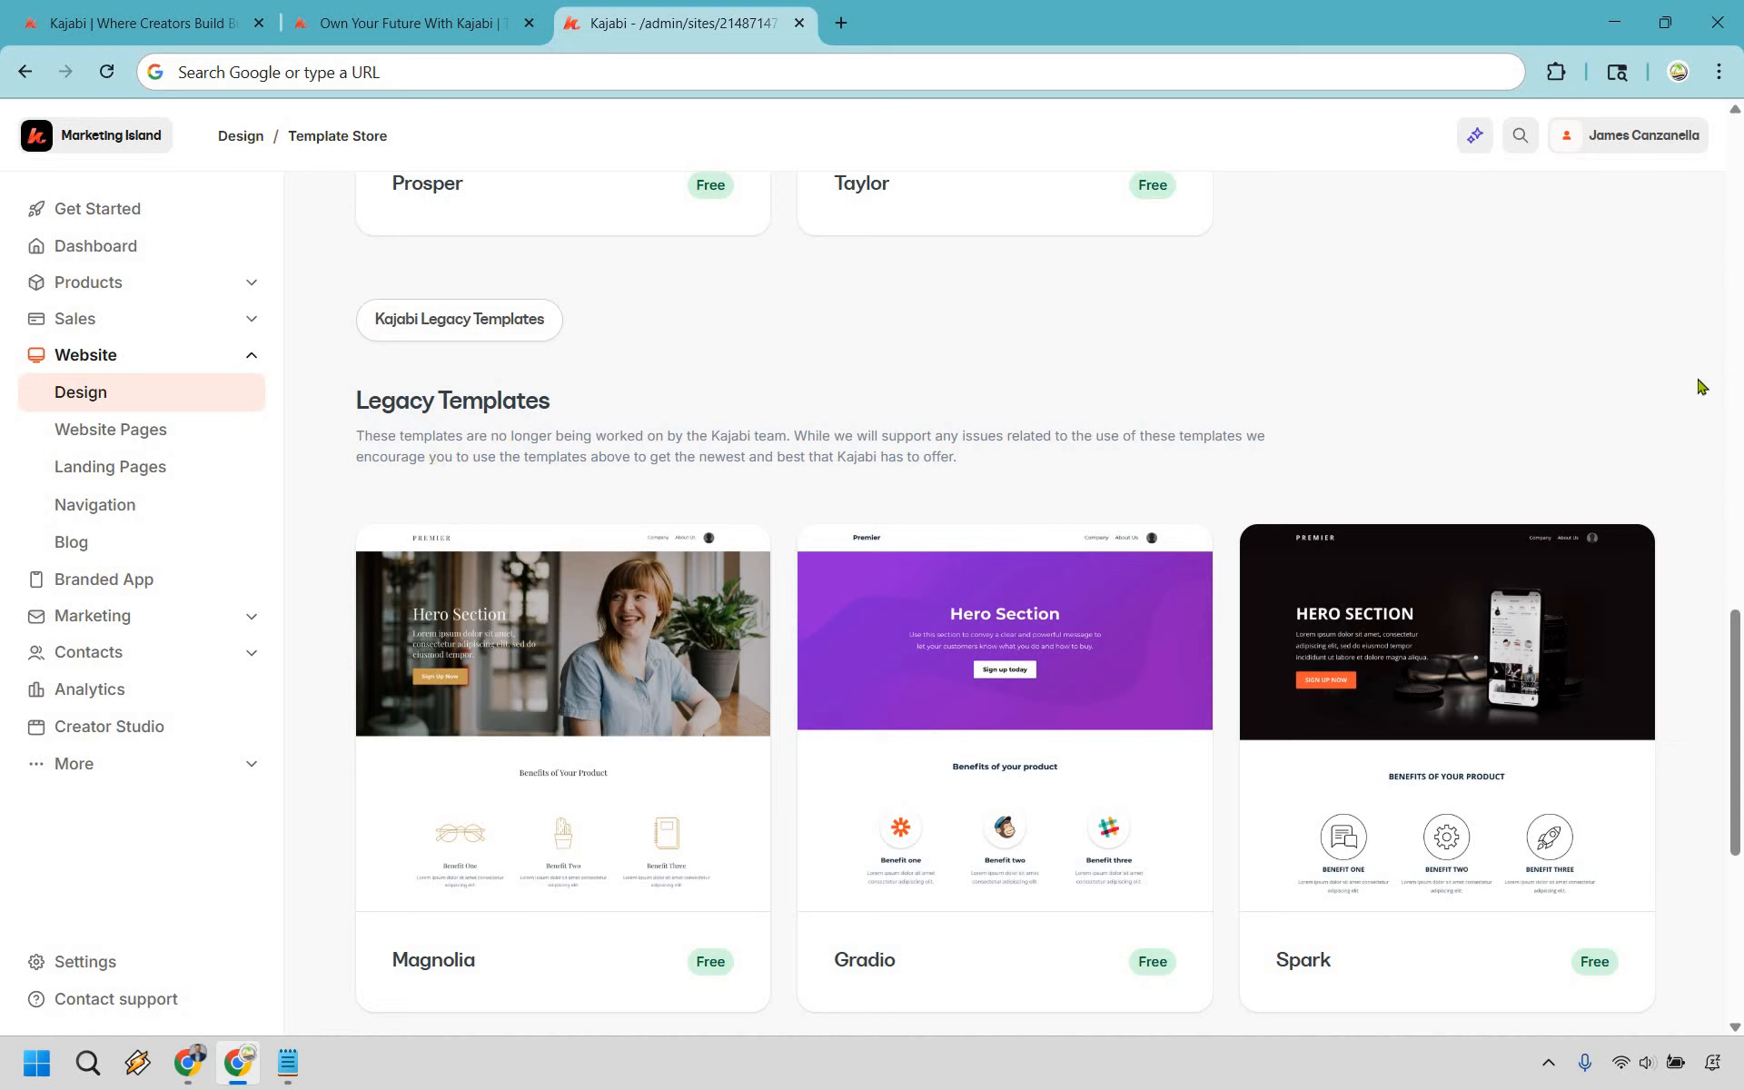
{"action": "scroll", "coordinate": [1694, 387], "scroll_direction": "down", "scroll_amount": 4}
{"action": "scroll", "coordinate": [1701, 385], "scroll_direction": "down", "scroll_amount": 3}
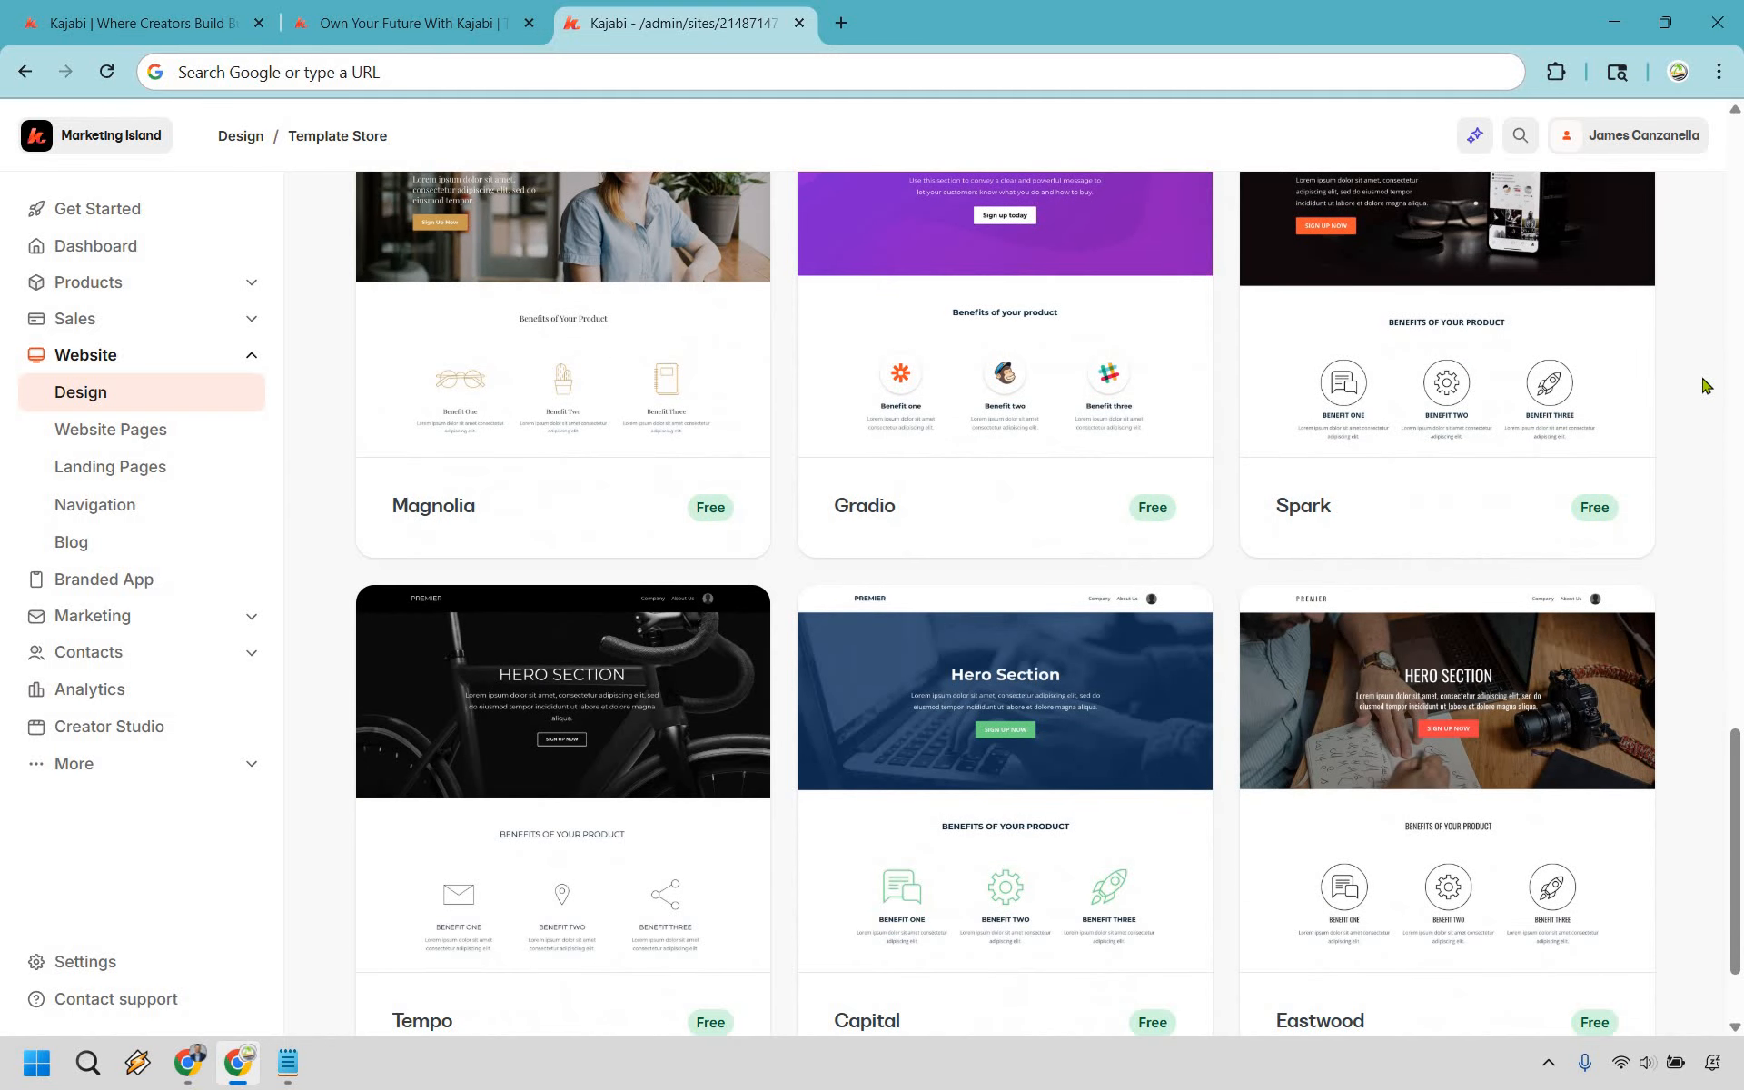
{"action": "scroll", "coordinate": [778, 837], "scroll_direction": "down", "scroll_amount": 1}
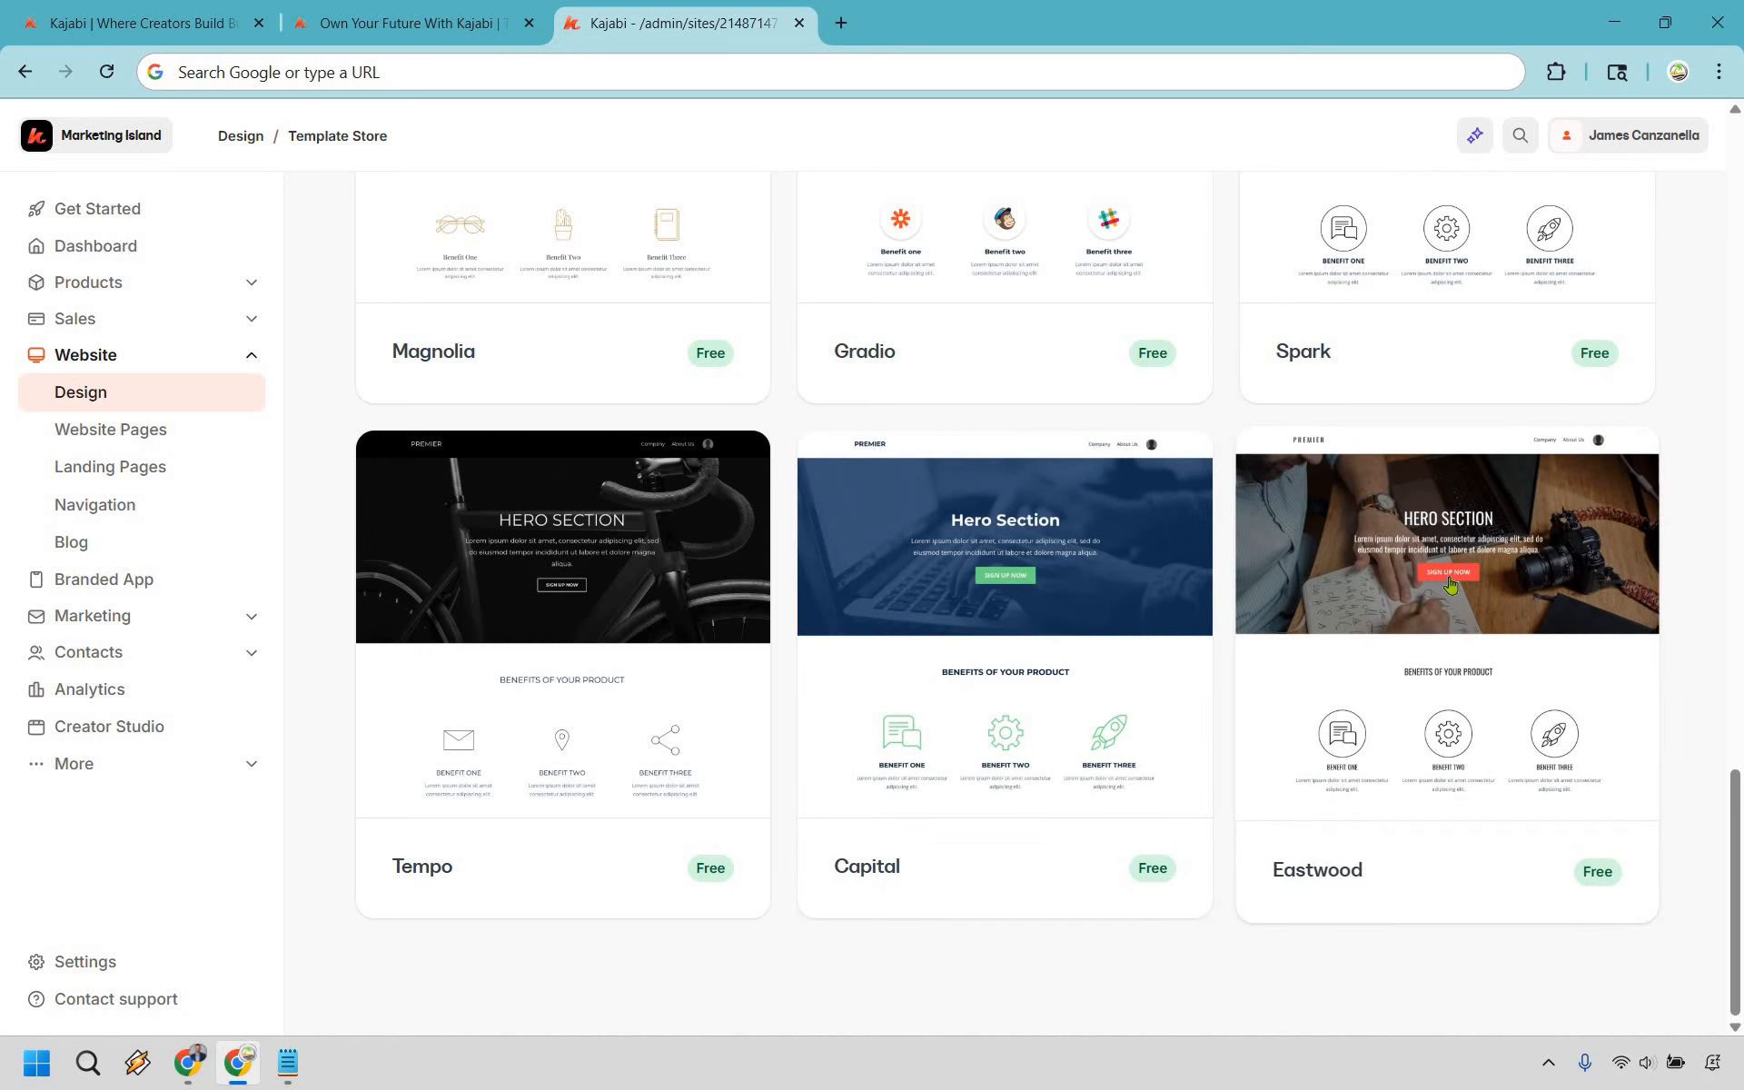
Return to the Design page and examine the saved Encore template
{"action": "scroll", "coordinate": [1452, 642], "scroll_direction": "up", "scroll_amount": 20}
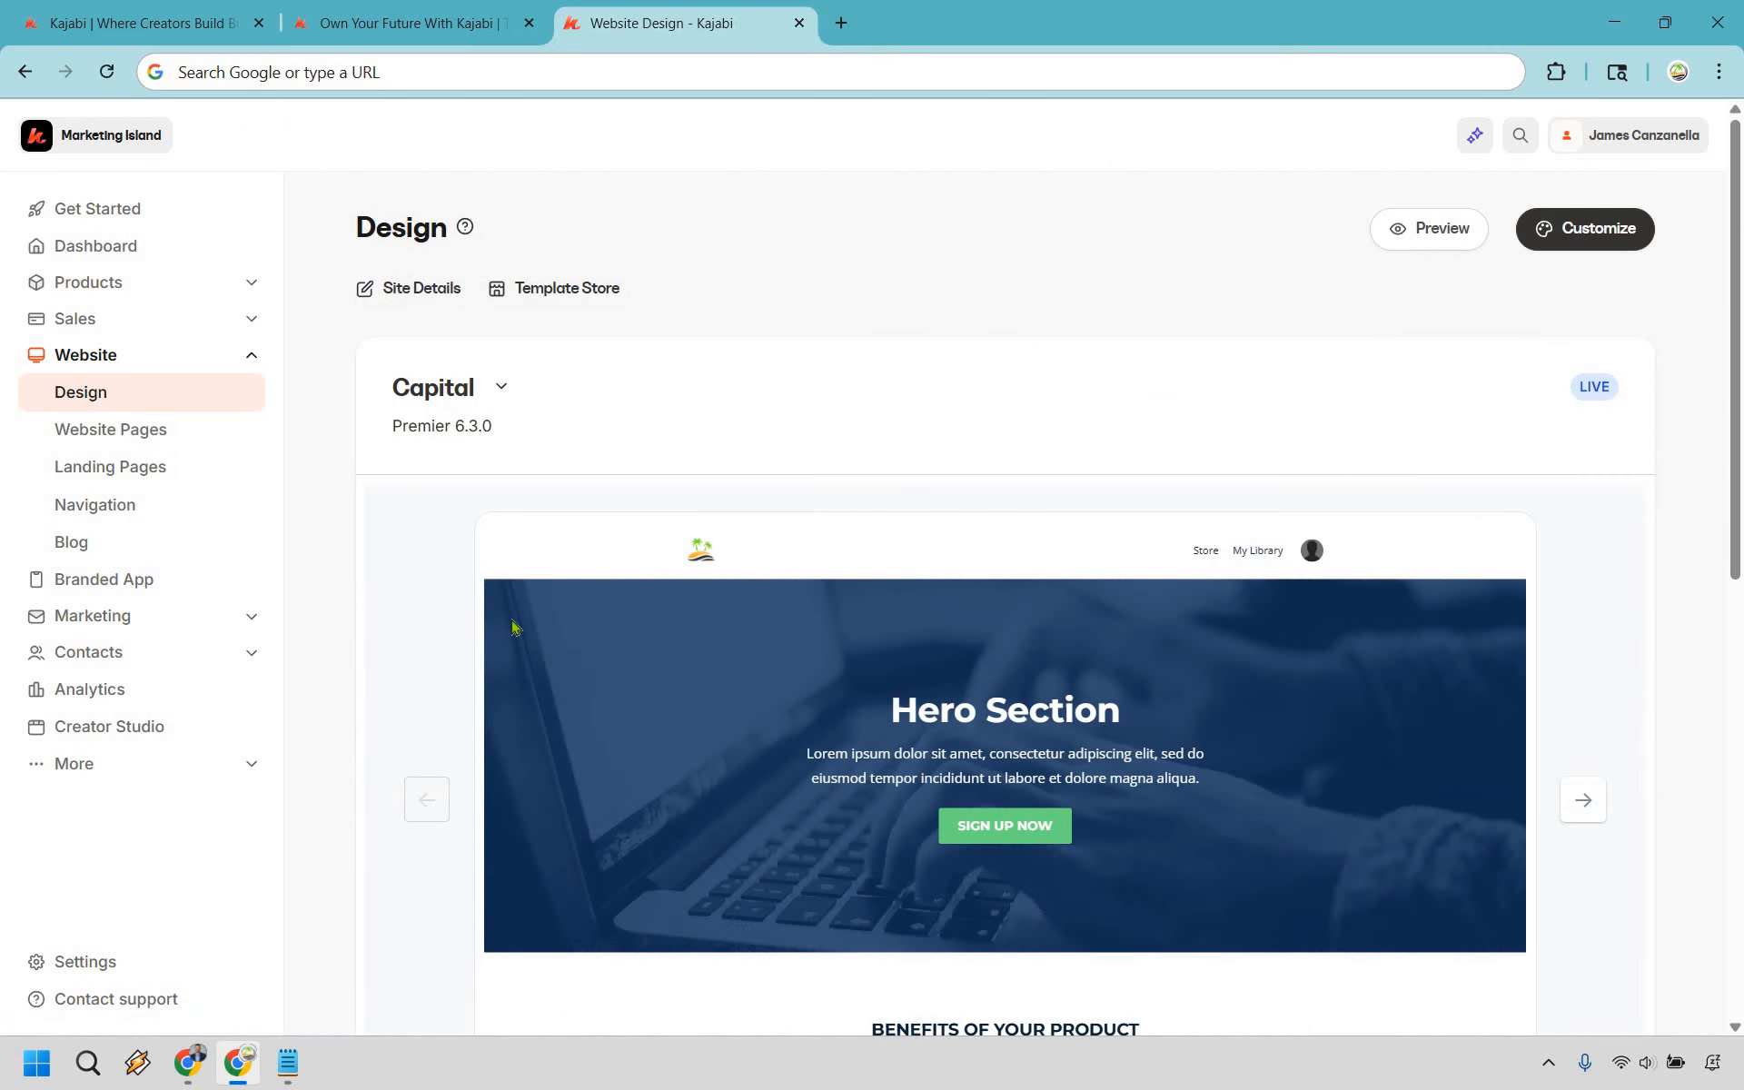
{"action": "scroll", "coordinate": [514, 626], "scroll_direction": "down", "scroll_amount": 10}
{"action": "mouse_move", "coordinate": [564, 543]}
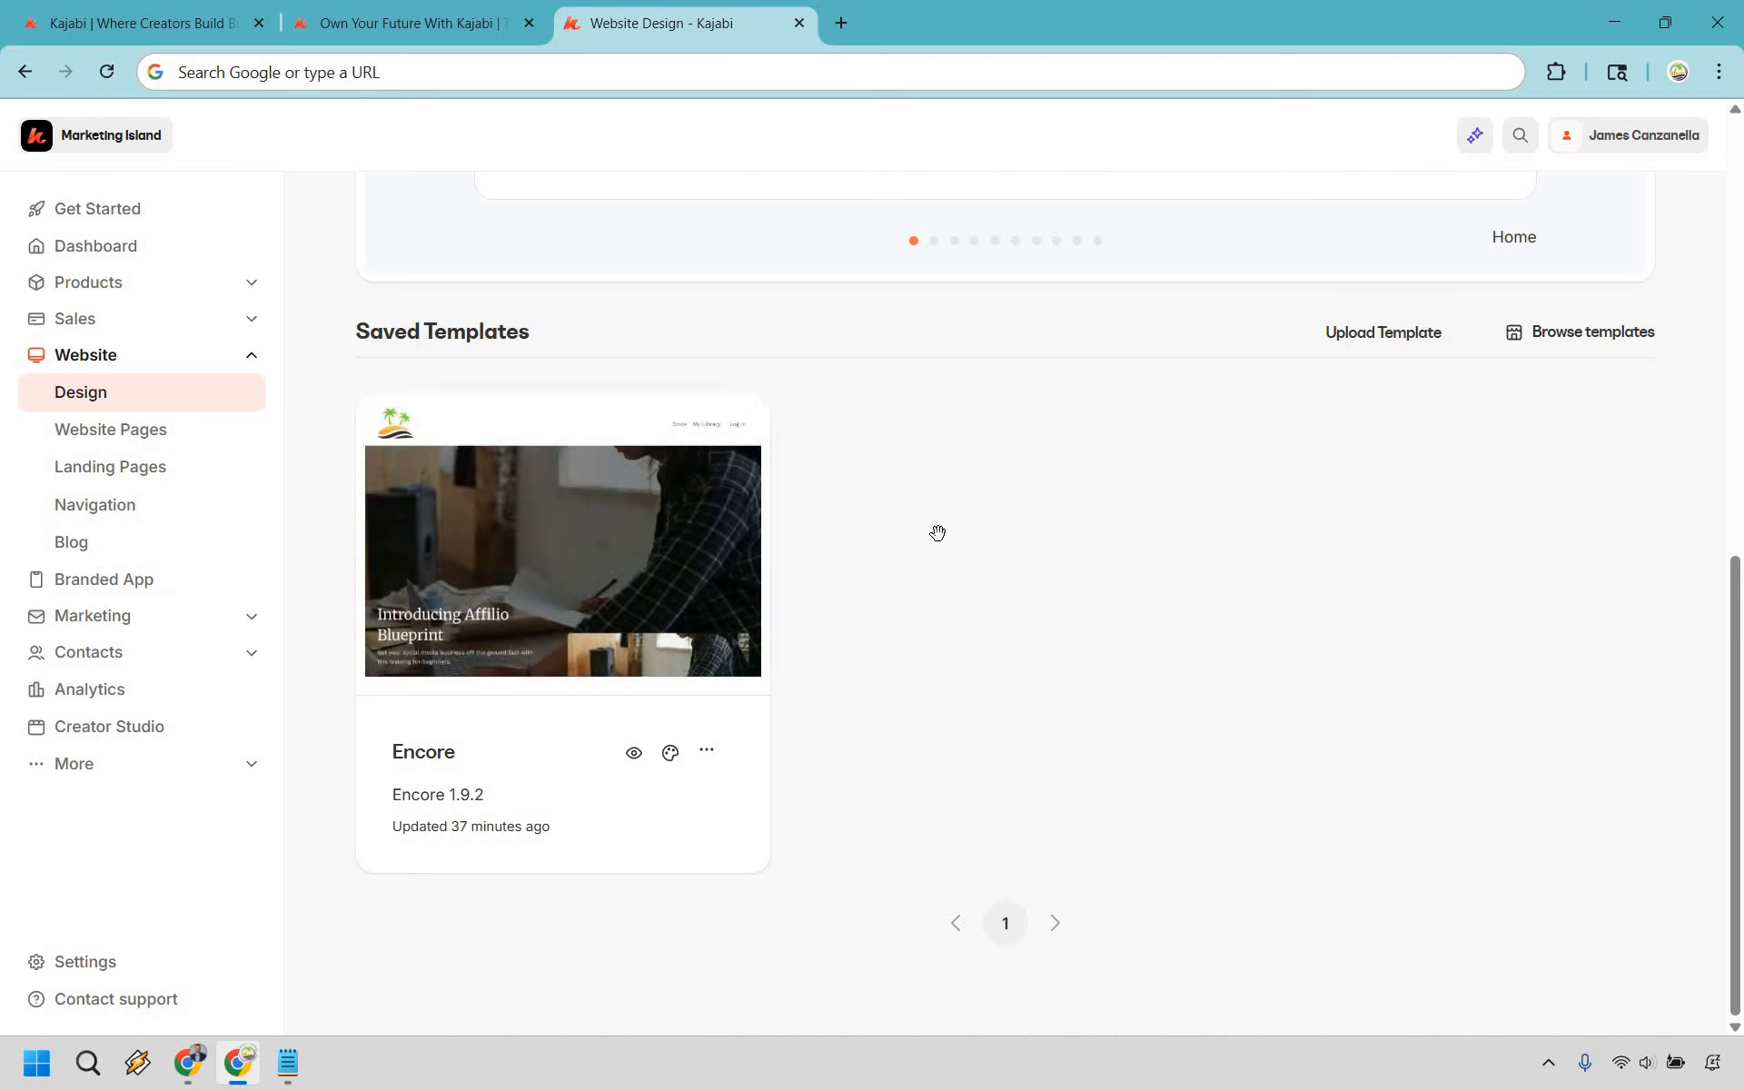
{"action": "scroll", "coordinate": [1265, 584], "scroll_direction": "up", "scroll_amount": 7}
{"action": "scroll", "coordinate": [1204, 701], "scroll_direction": "up", "scroll_amount": 2}
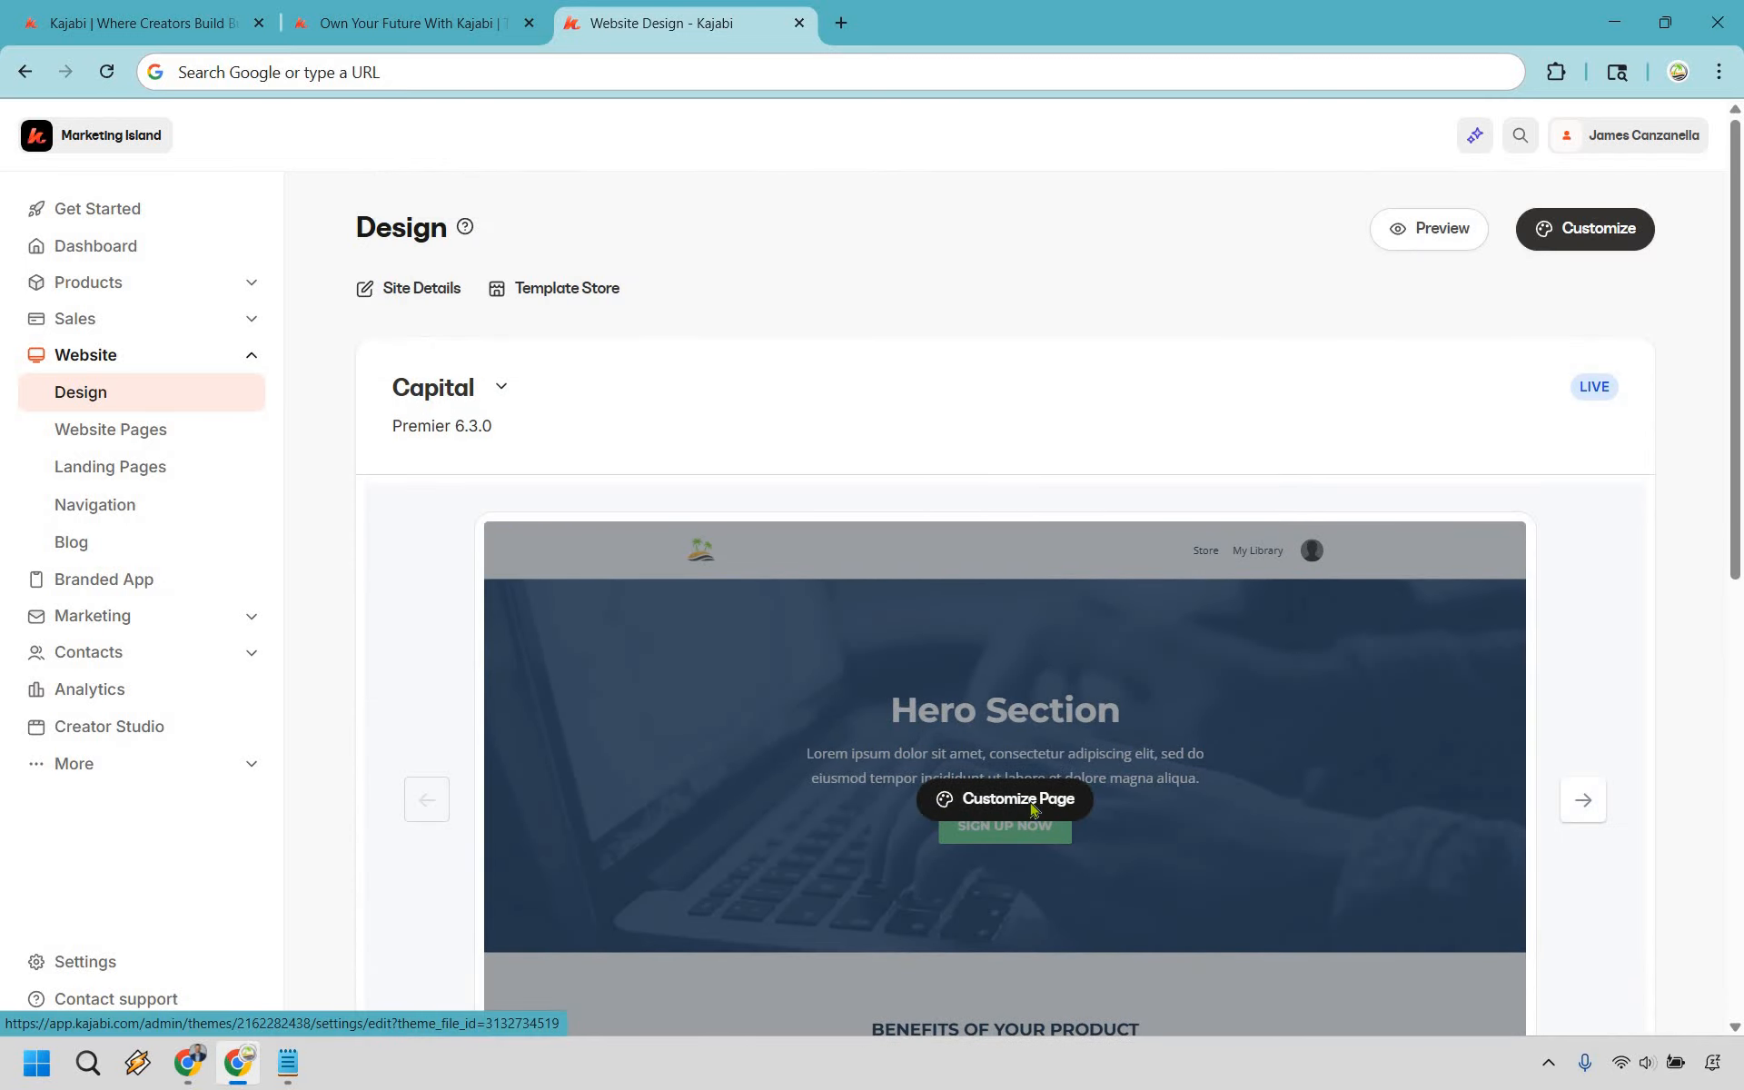
Open the live Capital template's Home page for customization and look through its sections from hero to call to action
{"action": "left_click", "coordinate": [1033, 810]}
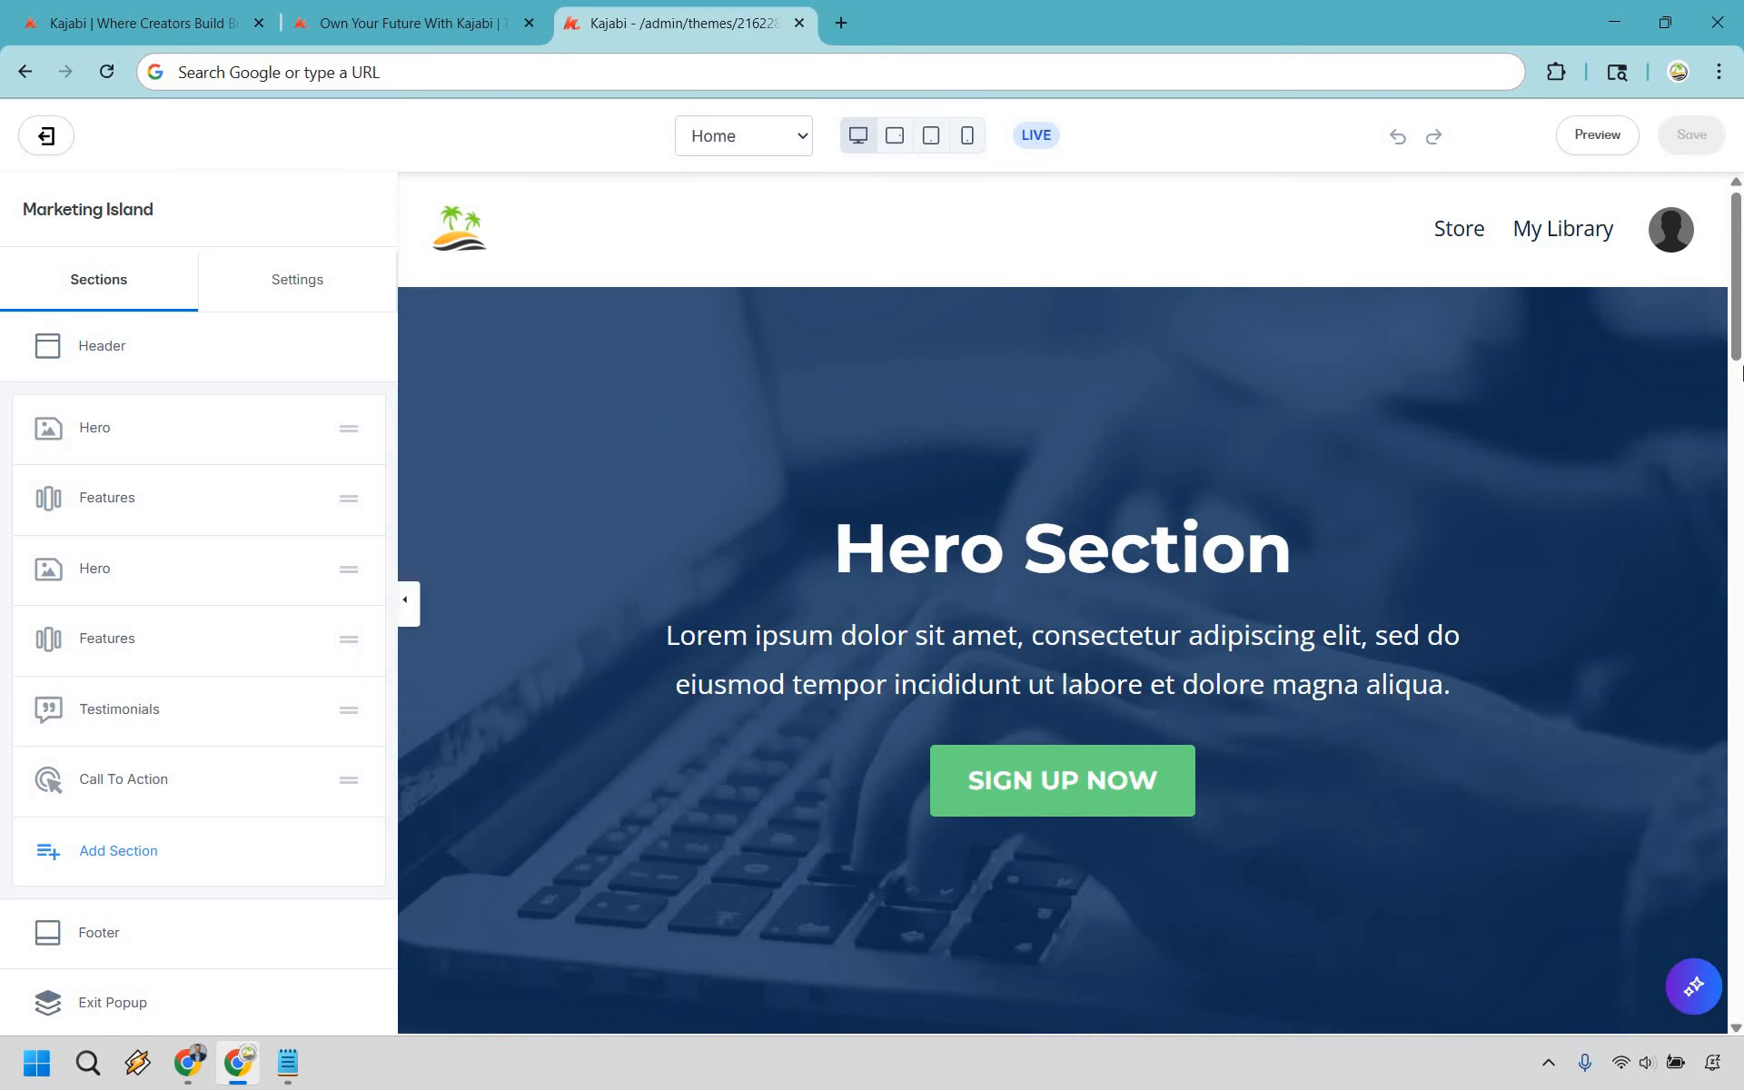
{"action": "scroll", "coordinate": [1625, 382], "scroll_direction": "down", "scroll_amount": 9}
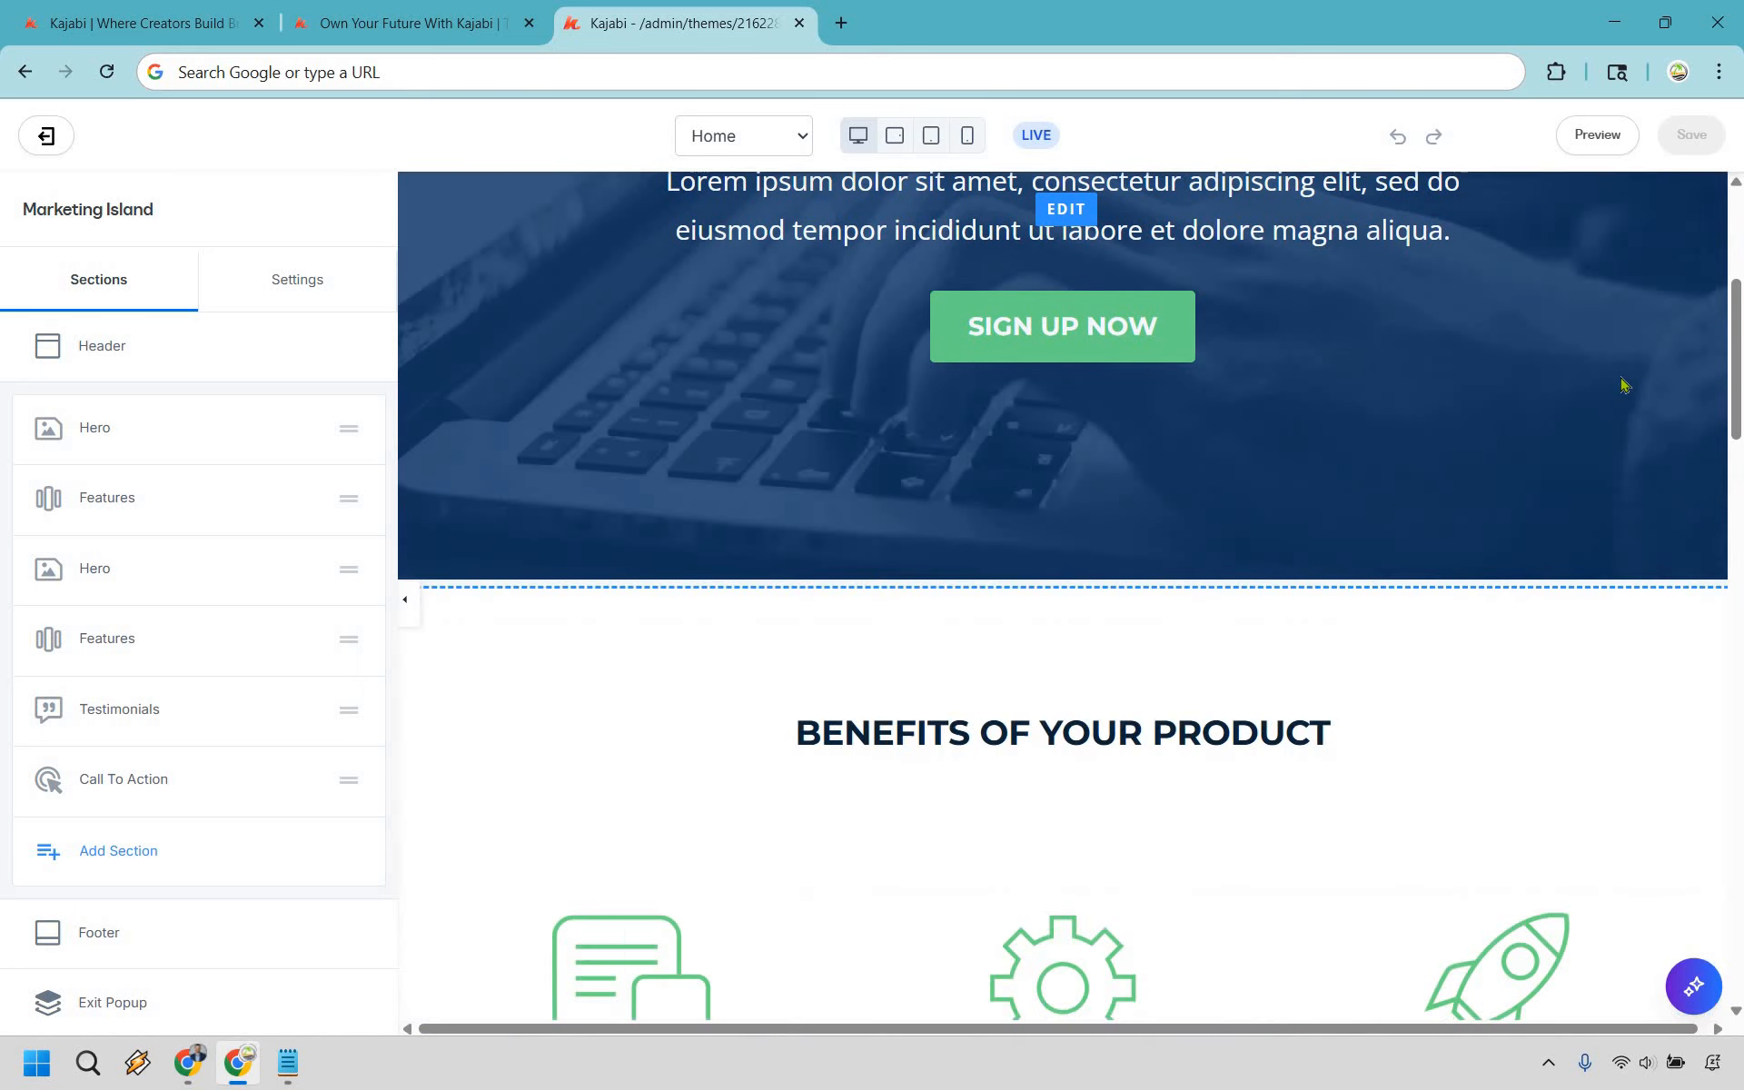
{"action": "scroll", "coordinate": [1624, 385], "scroll_direction": "down", "scroll_amount": 8}
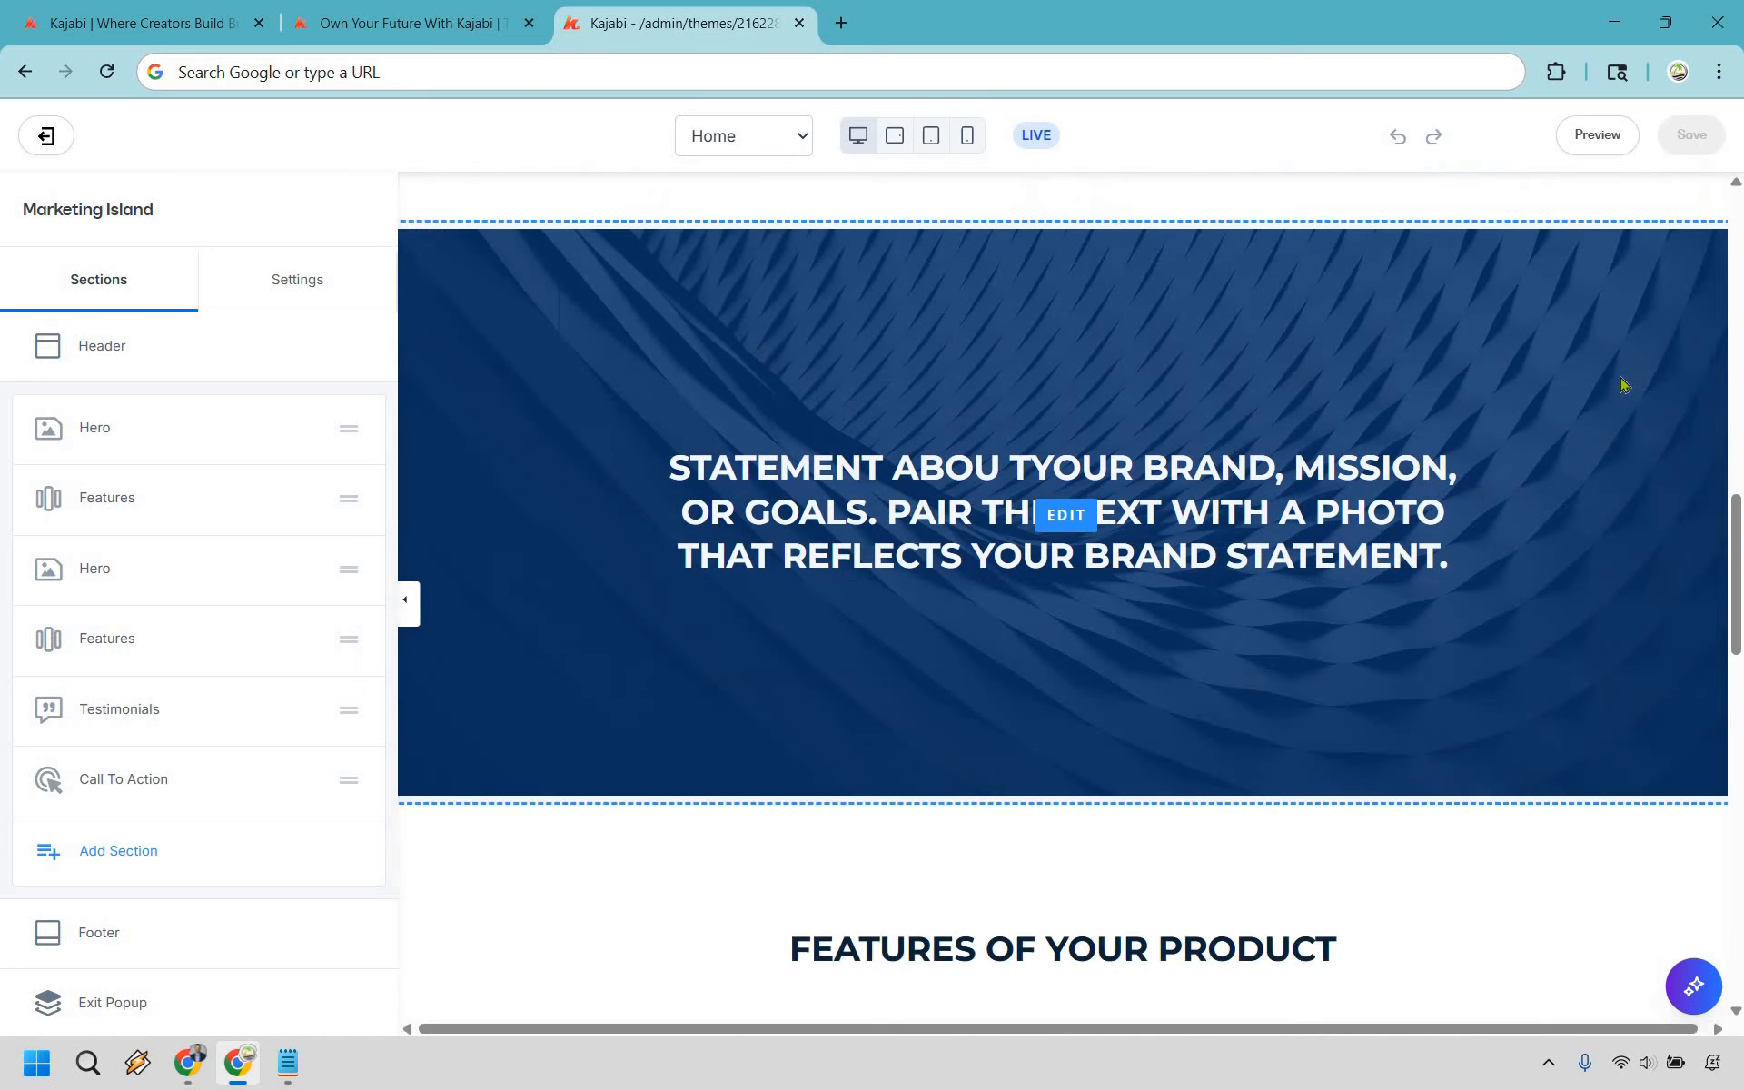
{"action": "scroll", "coordinate": [1625, 385], "scroll_direction": "down", "scroll_amount": 7}
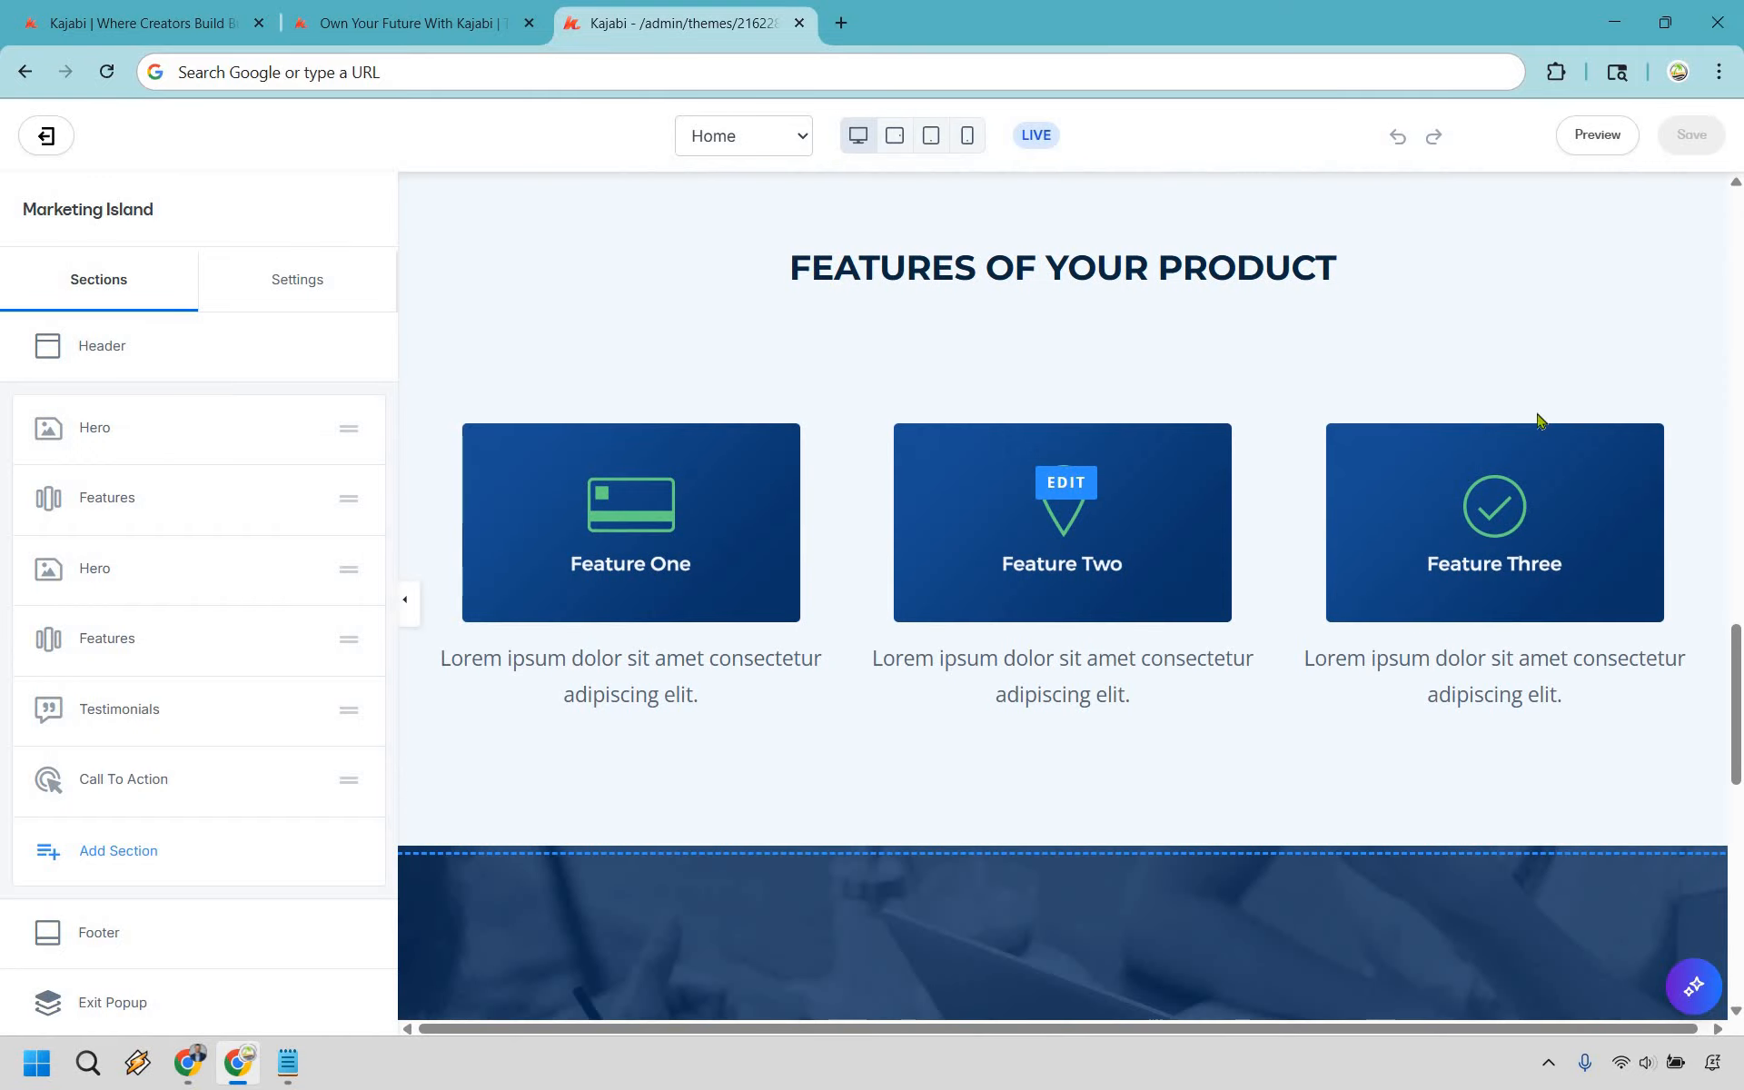
{"action": "scroll", "coordinate": [1539, 411], "scroll_direction": "down", "scroll_amount": 7}
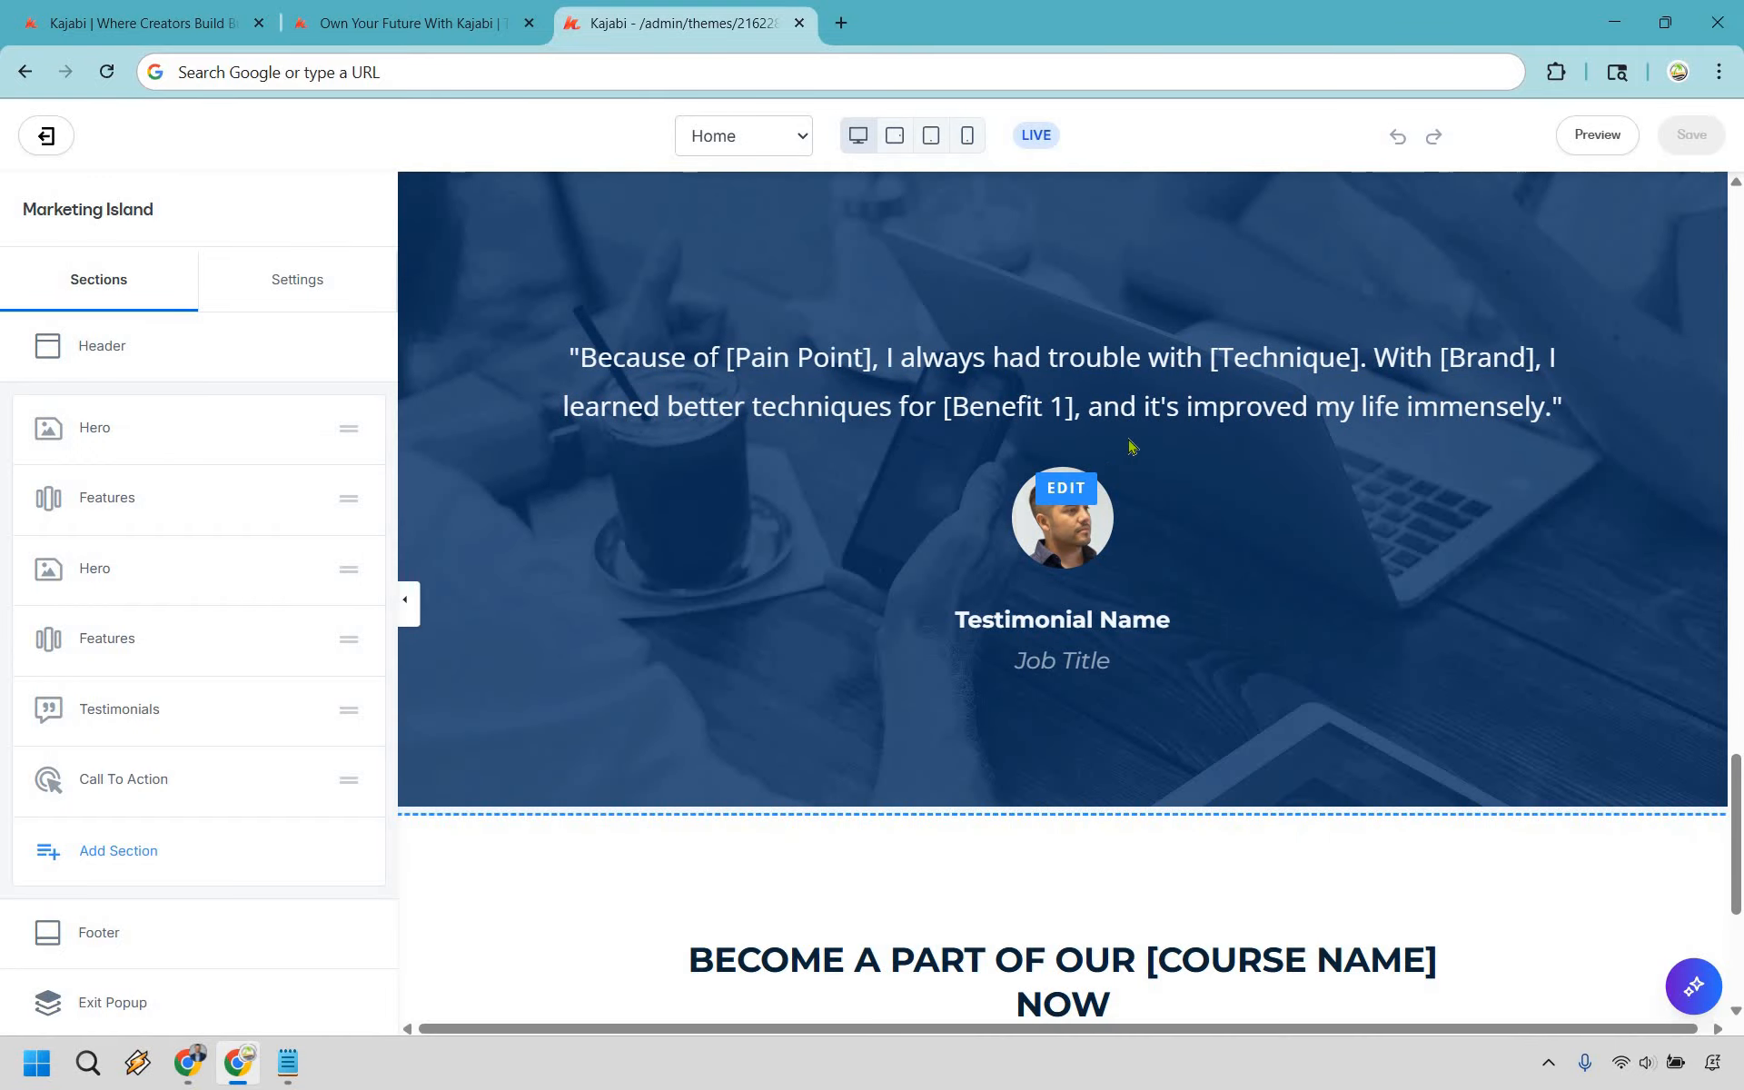
{"action": "scroll", "coordinate": [1308, 673], "scroll_direction": "down", "scroll_amount": 5}
{"action": "scroll", "coordinate": [1308, 673], "scroll_direction": "up", "scroll_amount": 12}
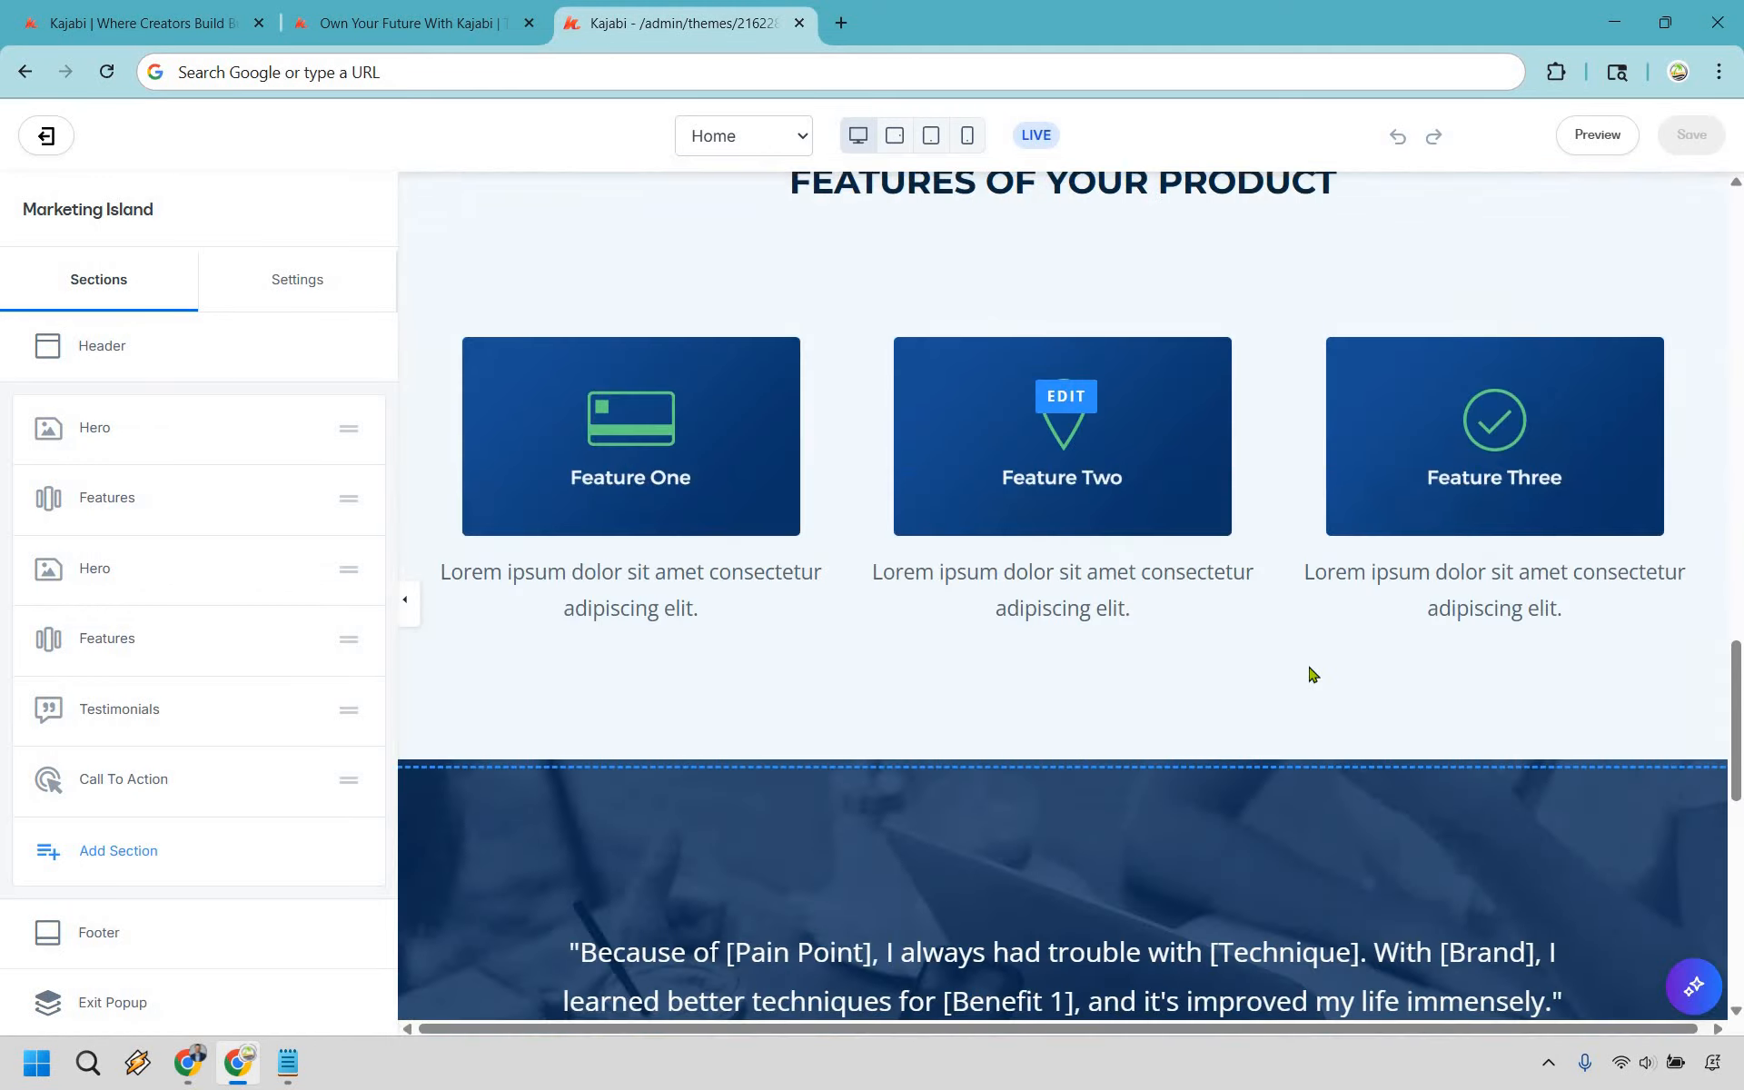
{"action": "scroll", "coordinate": [1309, 665], "scroll_direction": "up", "scroll_amount": 6}
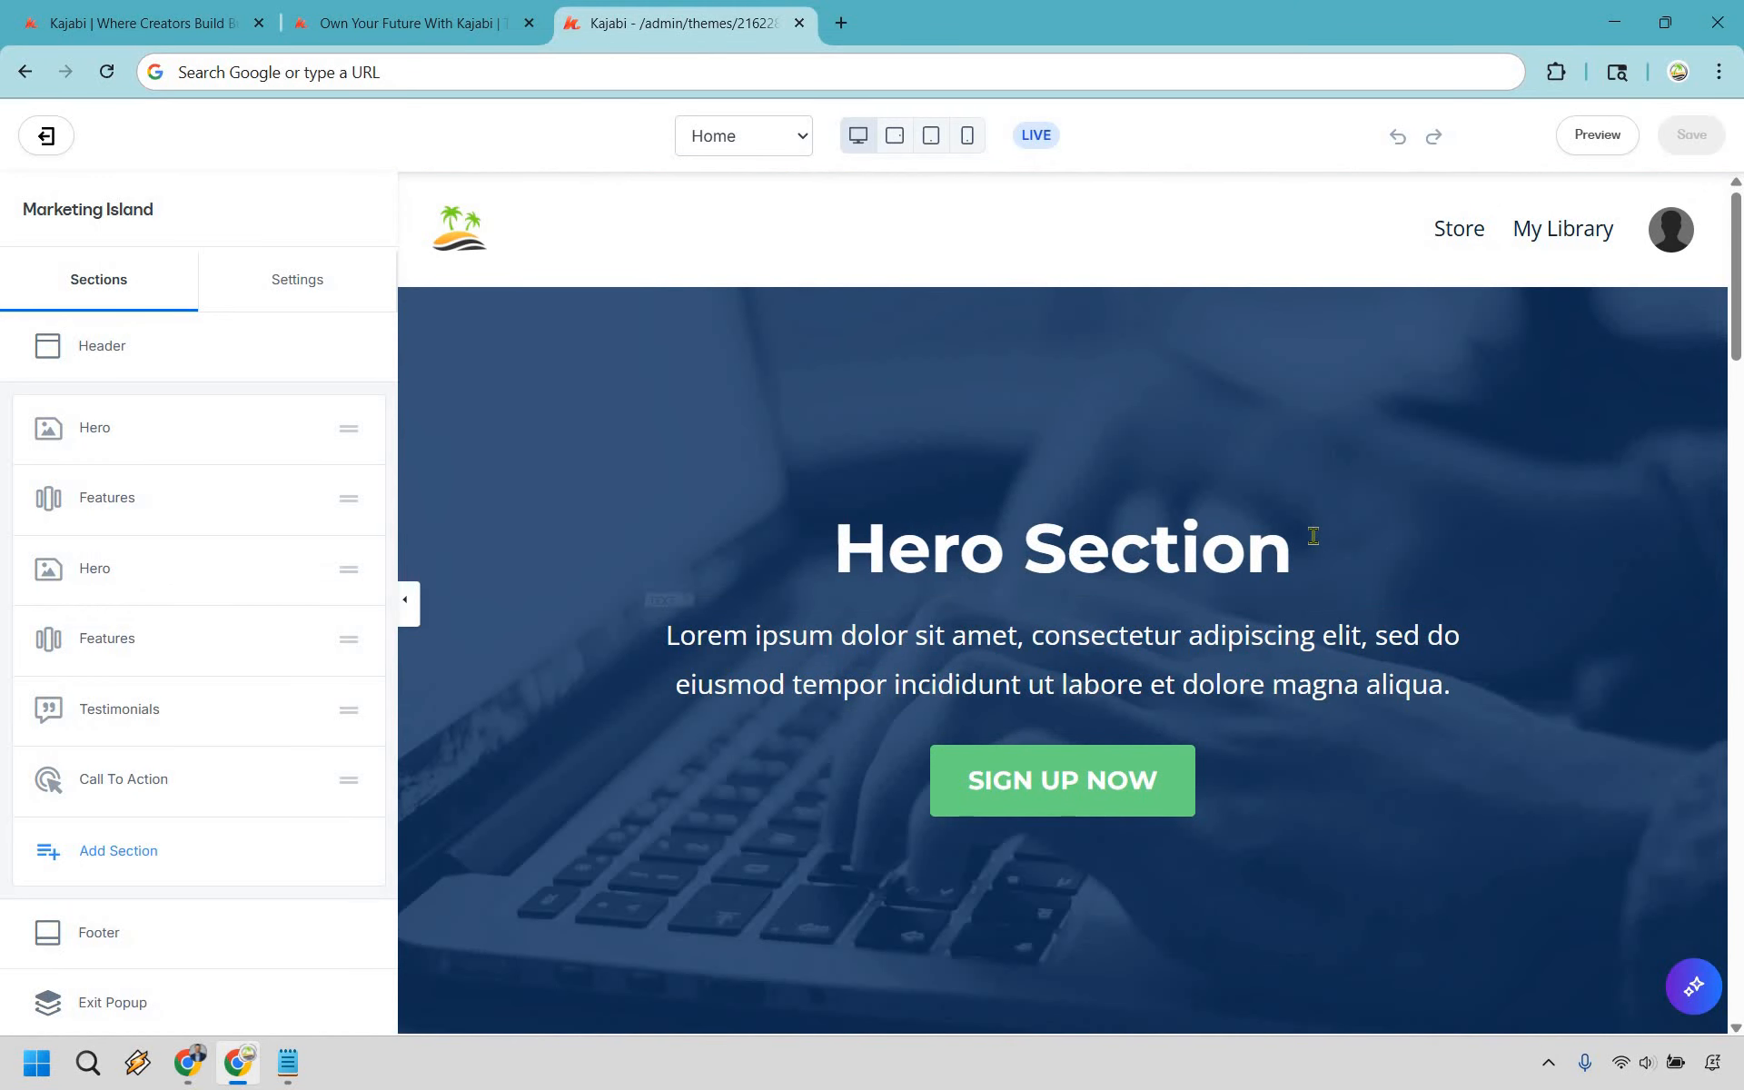
Set the first Hero section's title to "Get The Affilio Blueprint Today" and its text to "Juicy benefit and CTA"
{"action": "left_click", "coordinate": [107, 440]}
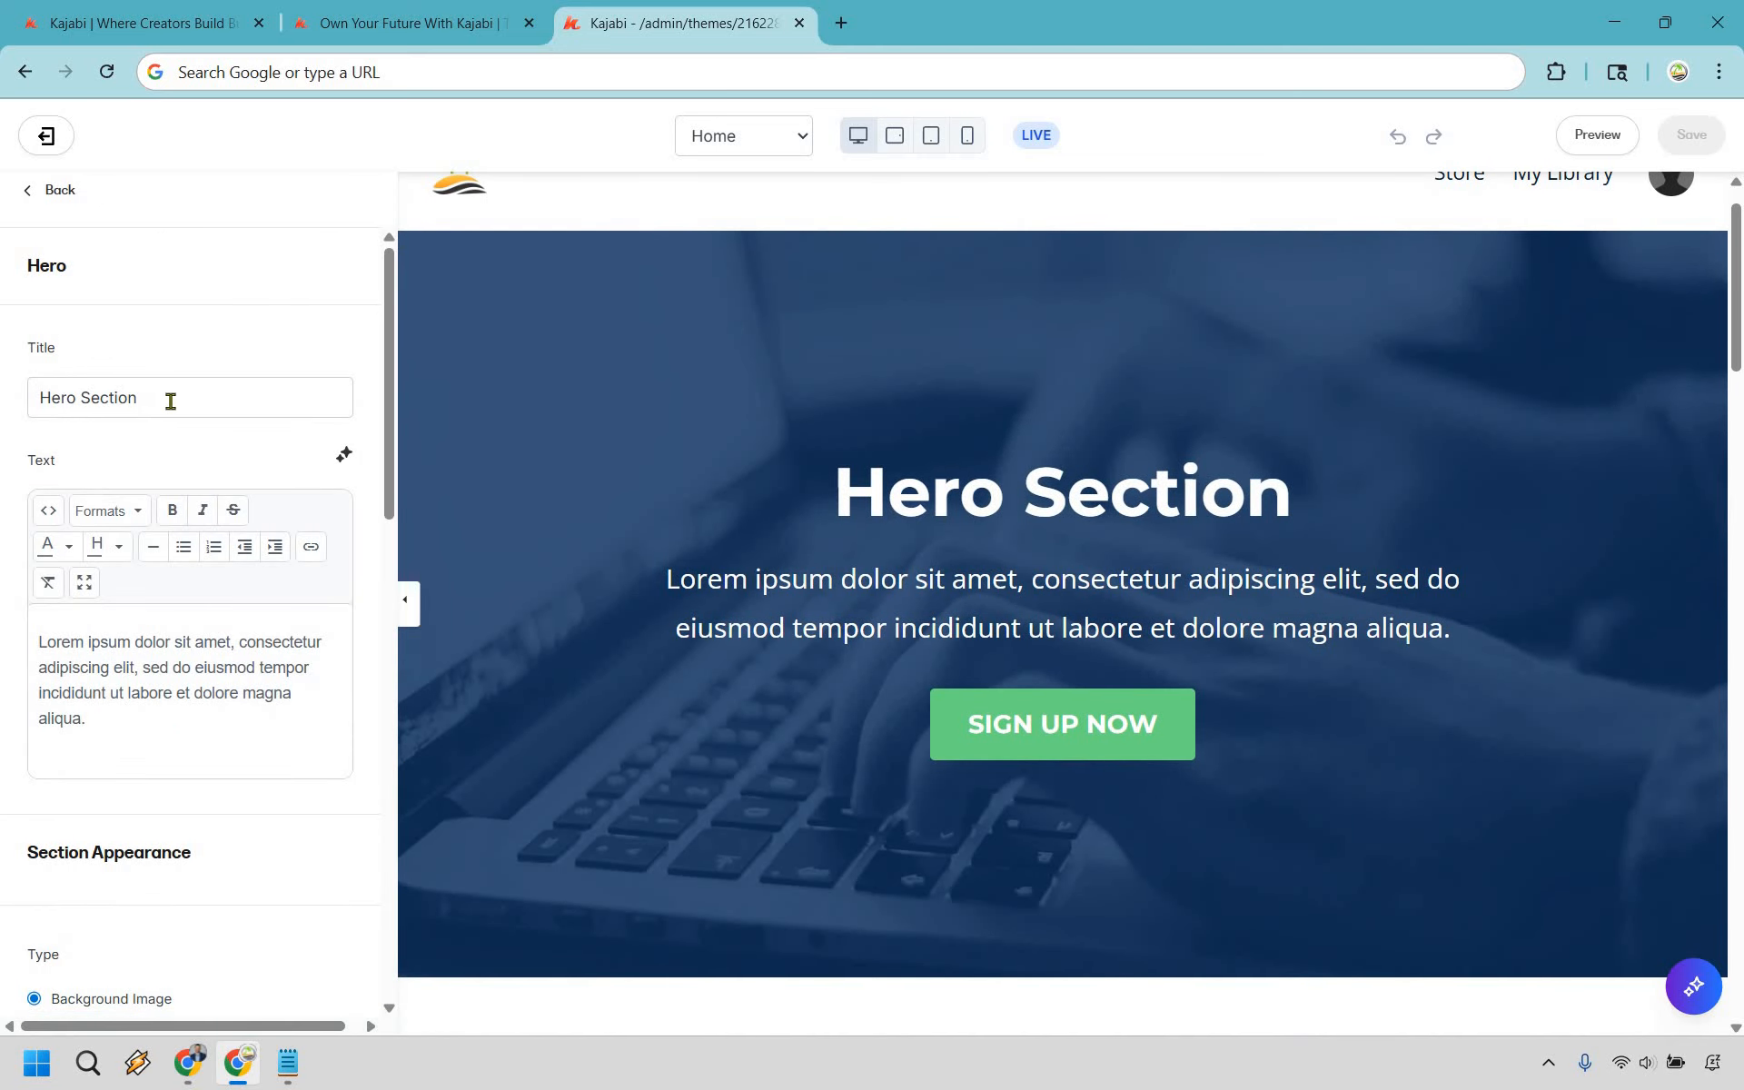
{"action": "triple_click", "coordinate": [170, 401]}
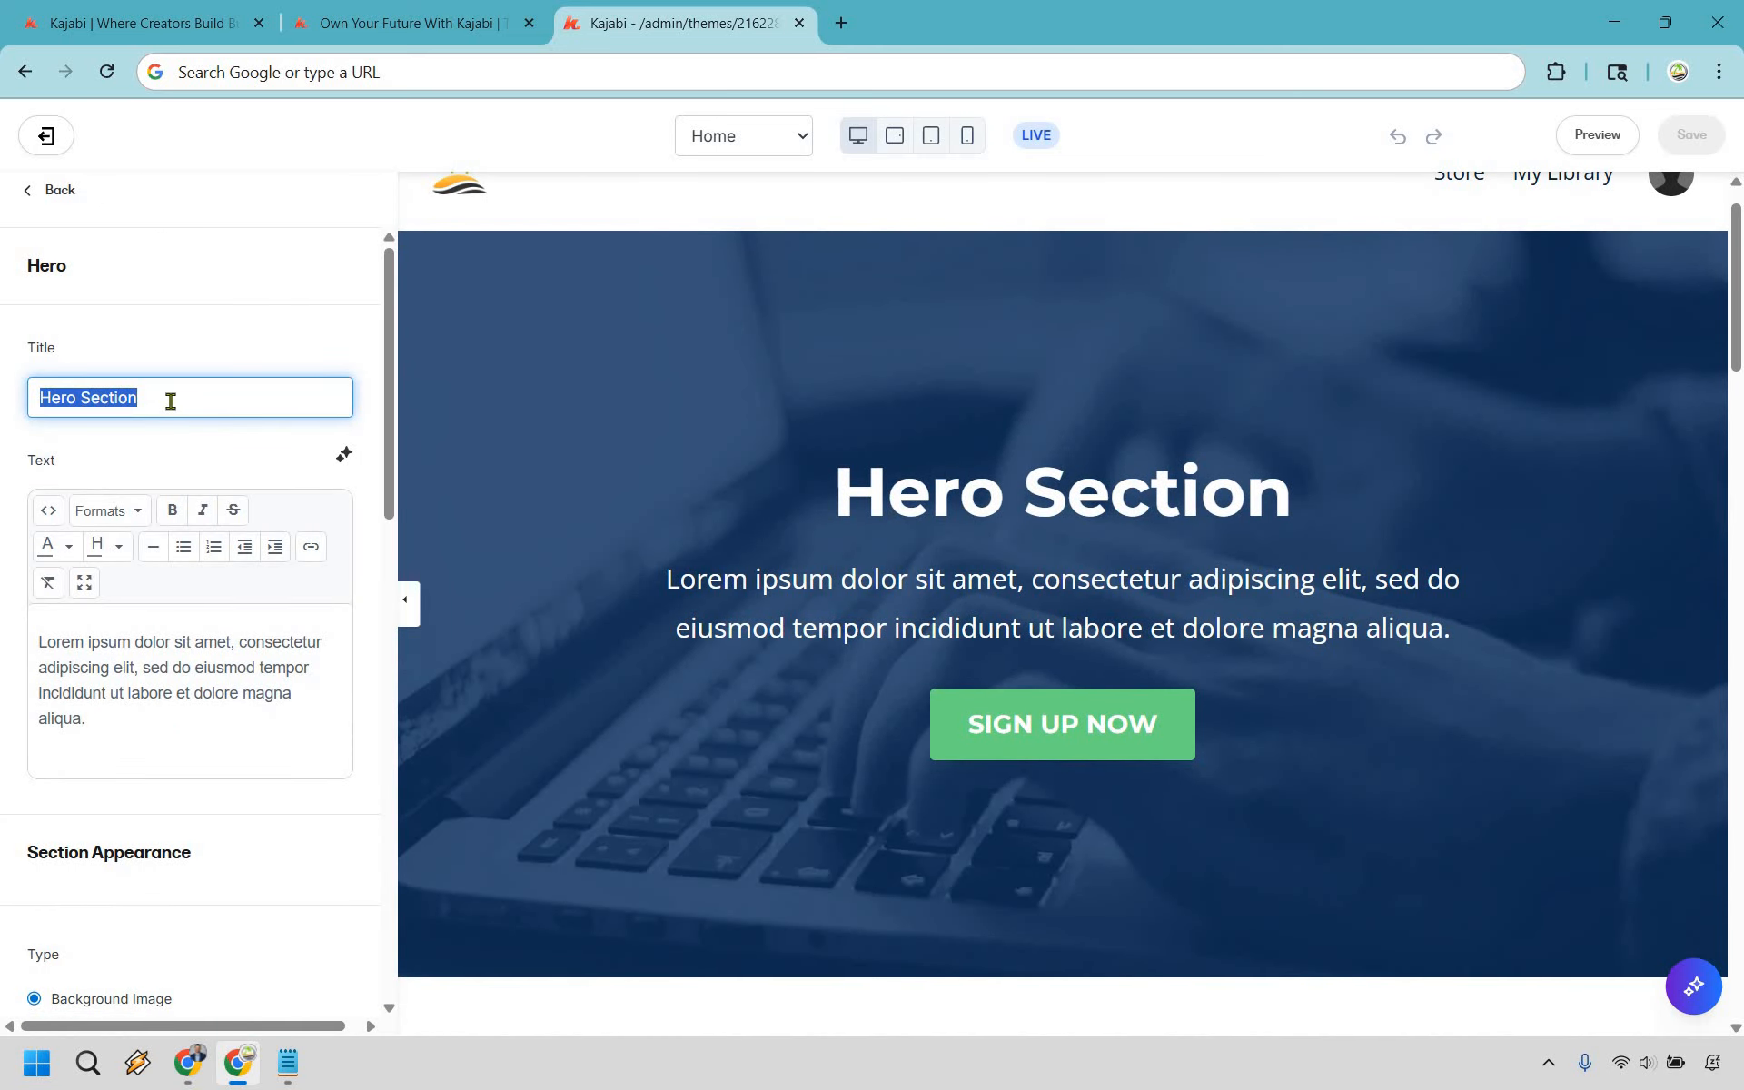
{"action": "type", "text": "Get The Affilio Blueprint Today"}
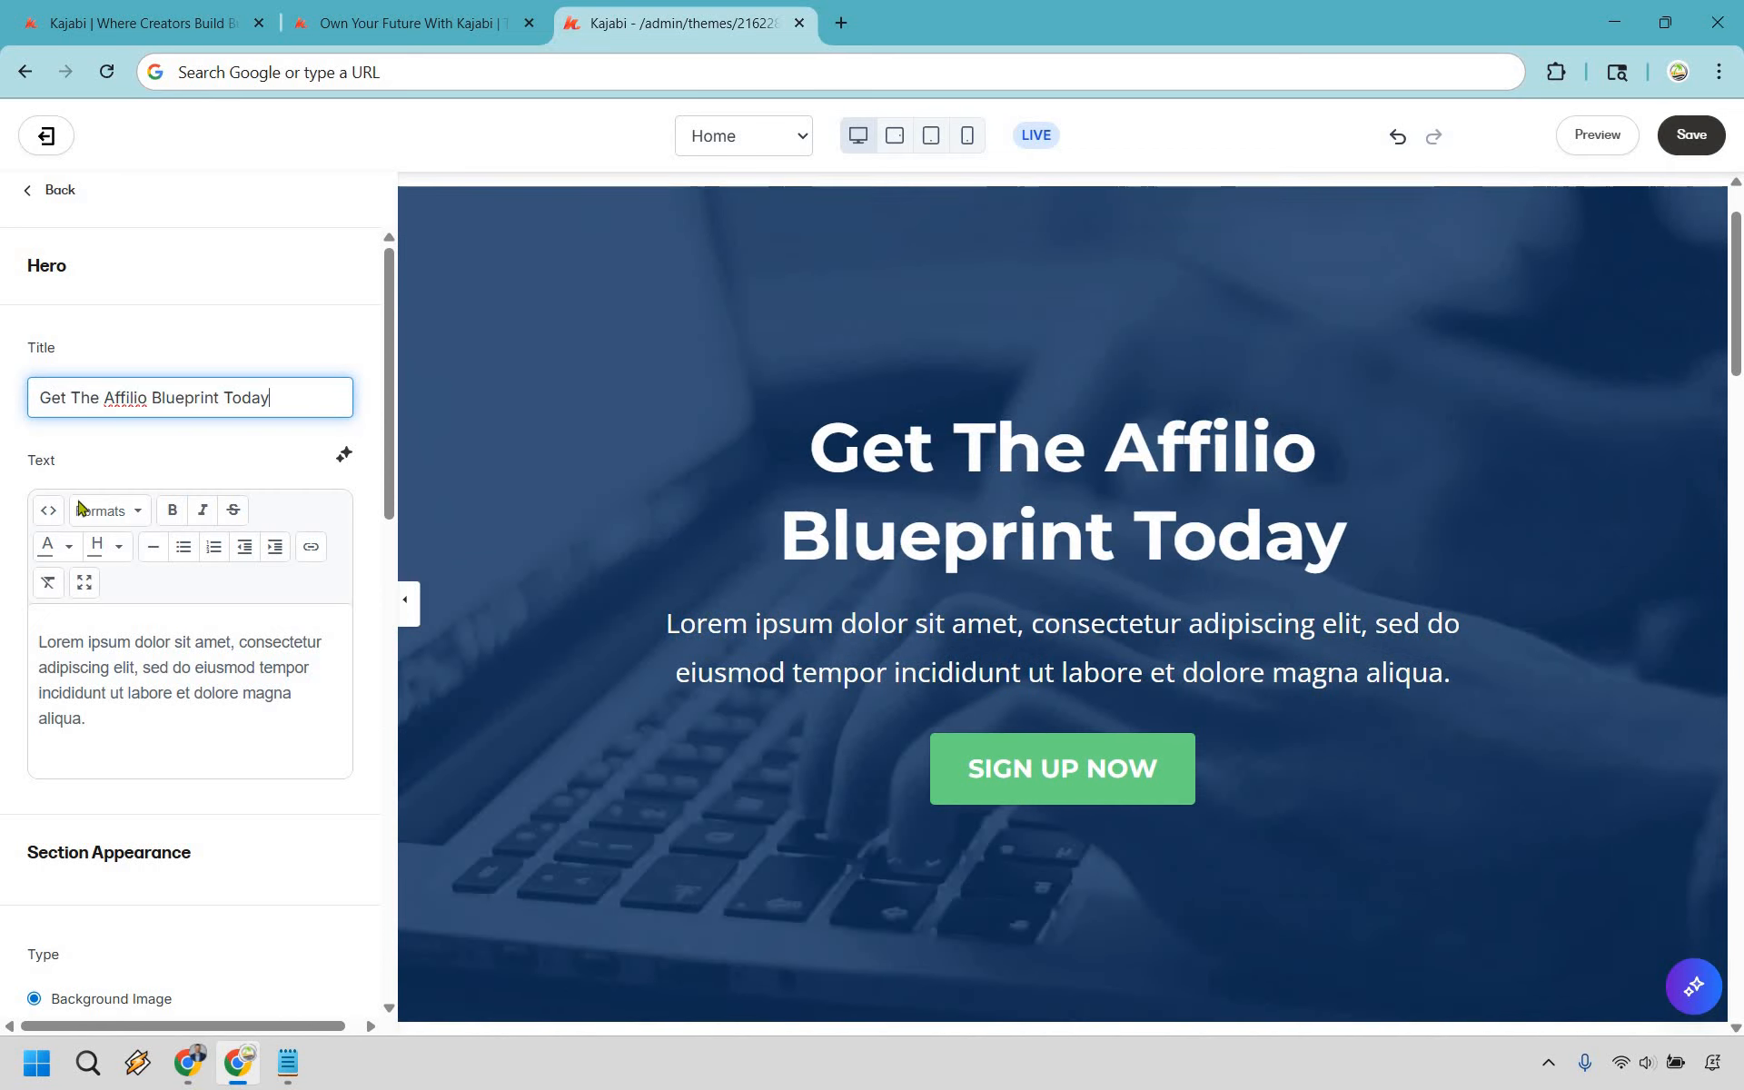
{"action": "triple_click", "coordinate": [137, 682]}
{"action": "type", "text": "Juic"}
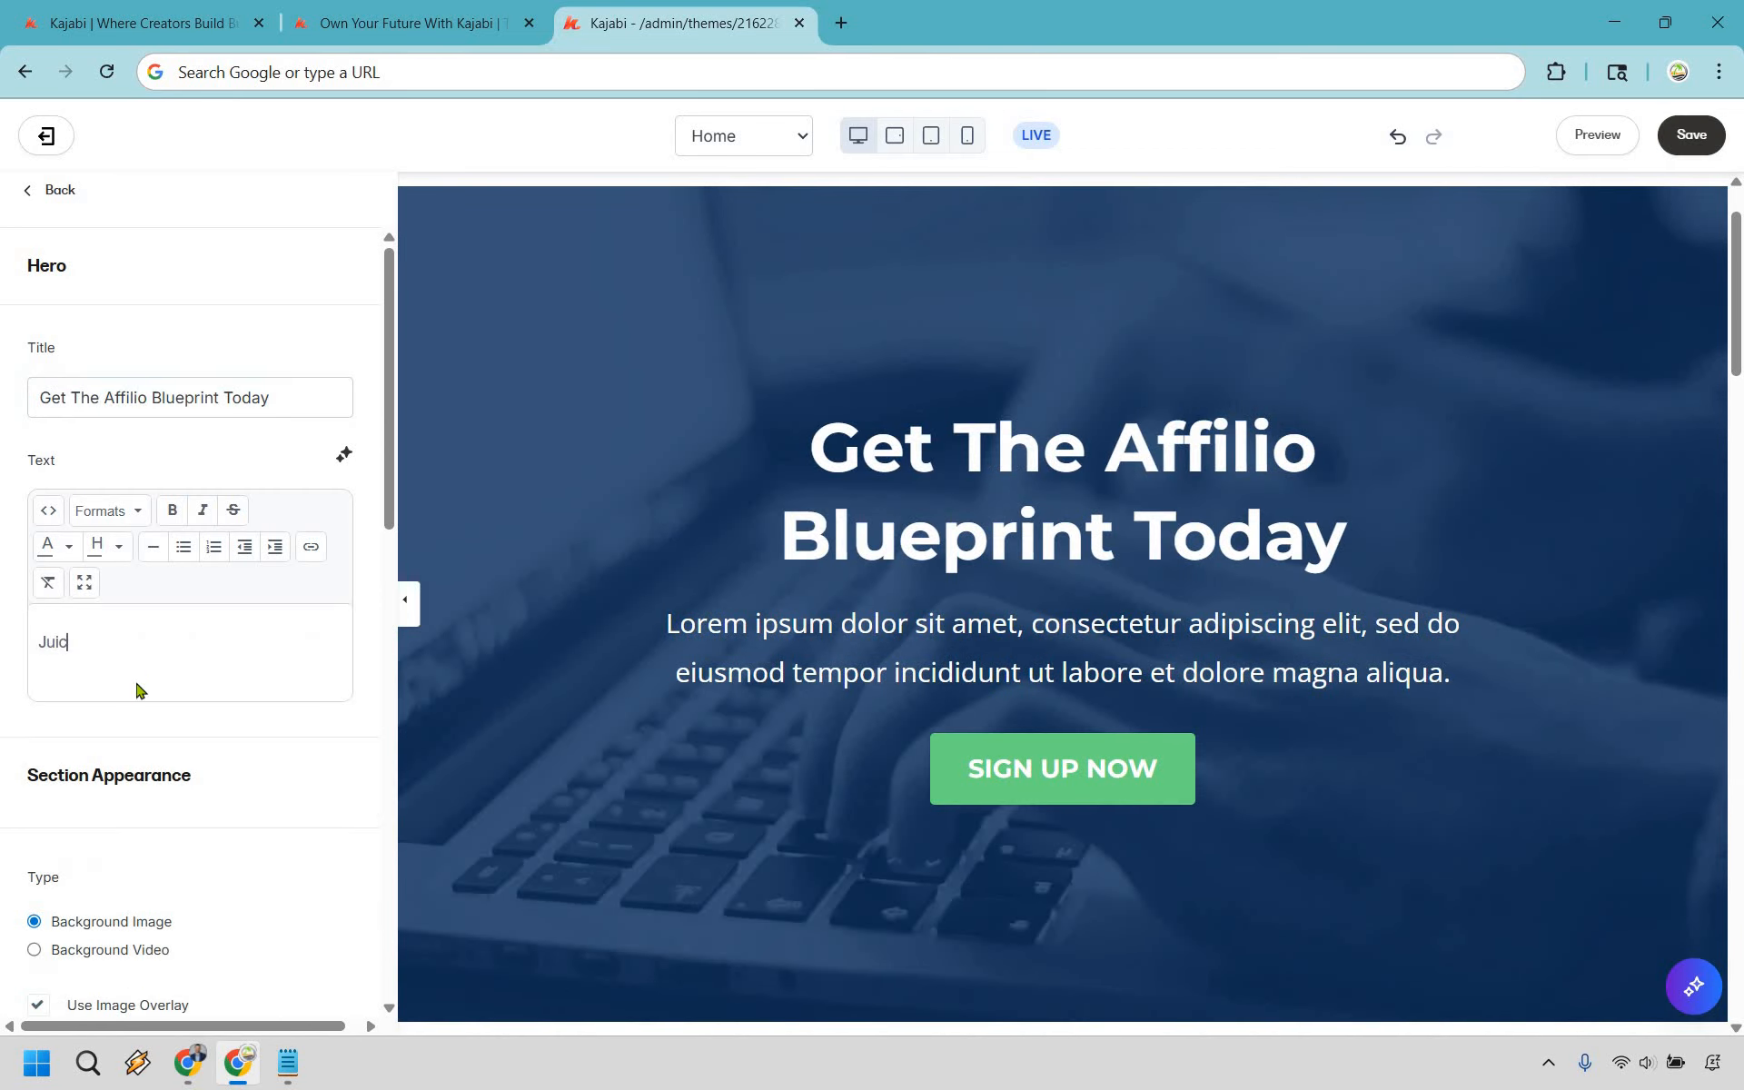
{"action": "type", "text": "y benefit and CTA"}
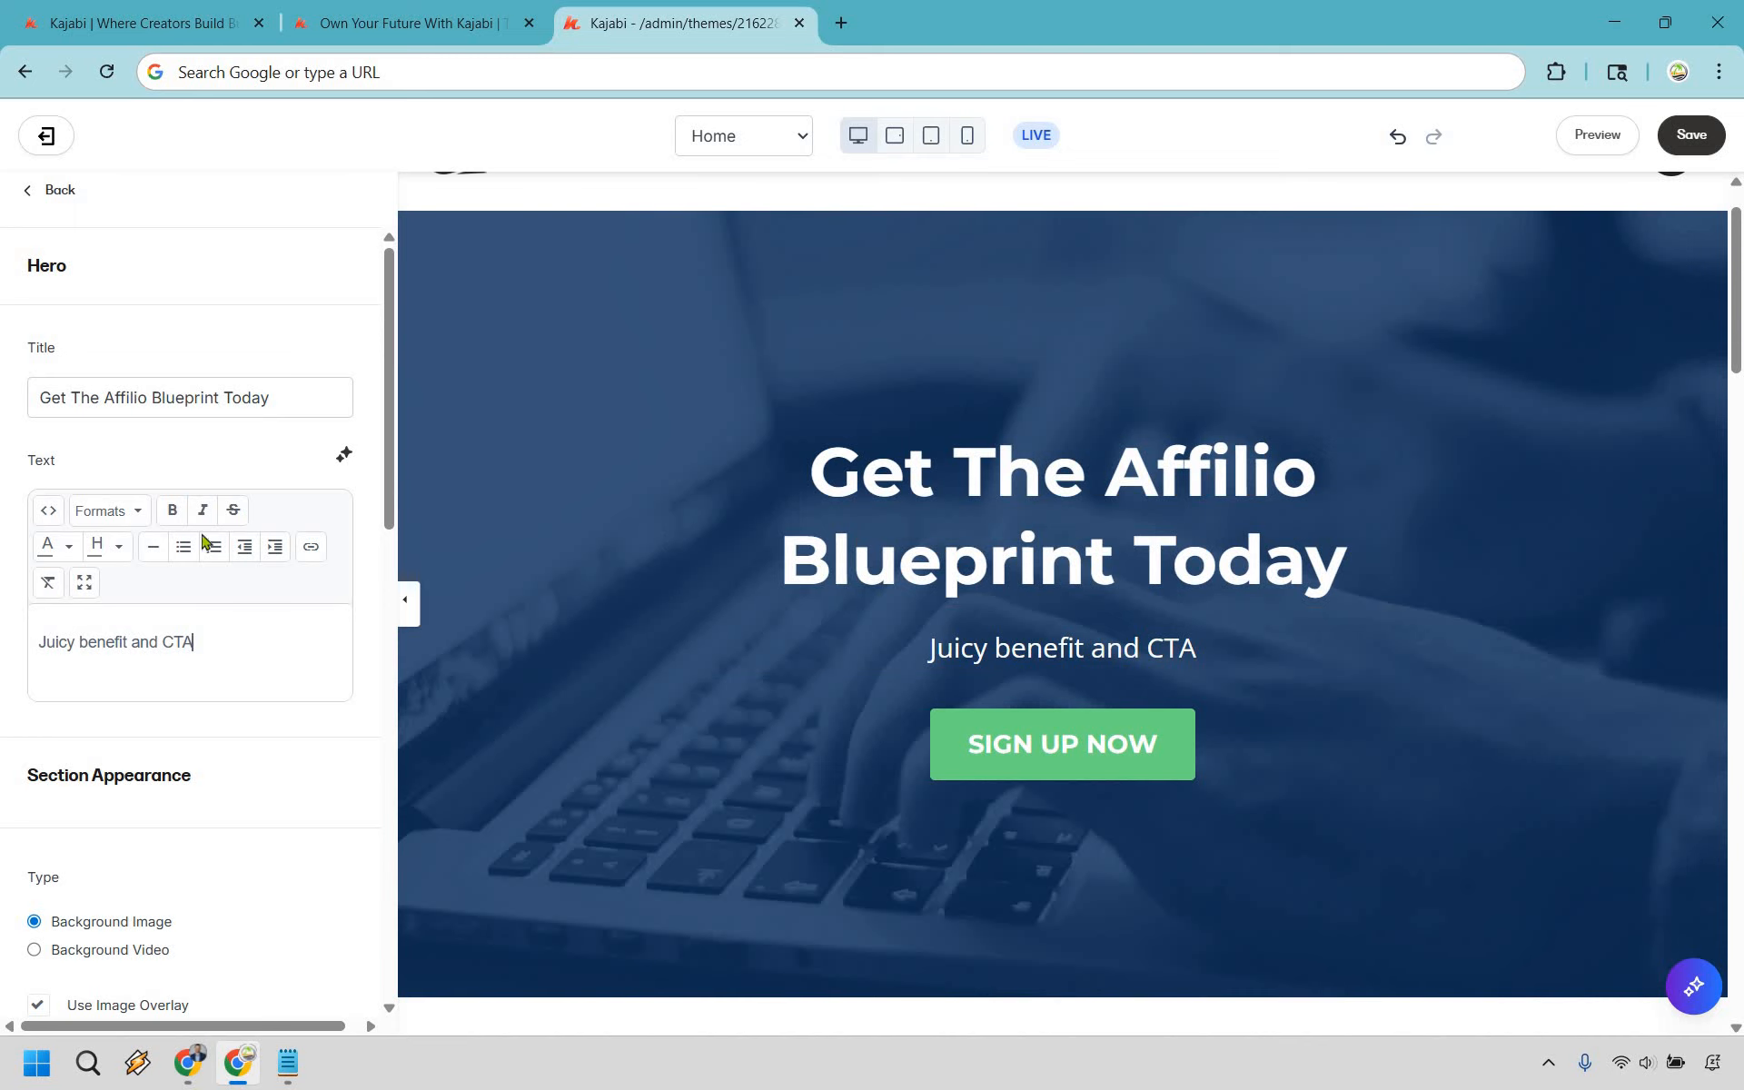
Change the CTA text of the Hero section's call to action to "Buy Now"
{"action": "scroll", "coordinate": [226, 436], "scroll_direction": "down", "scroll_amount": 6}
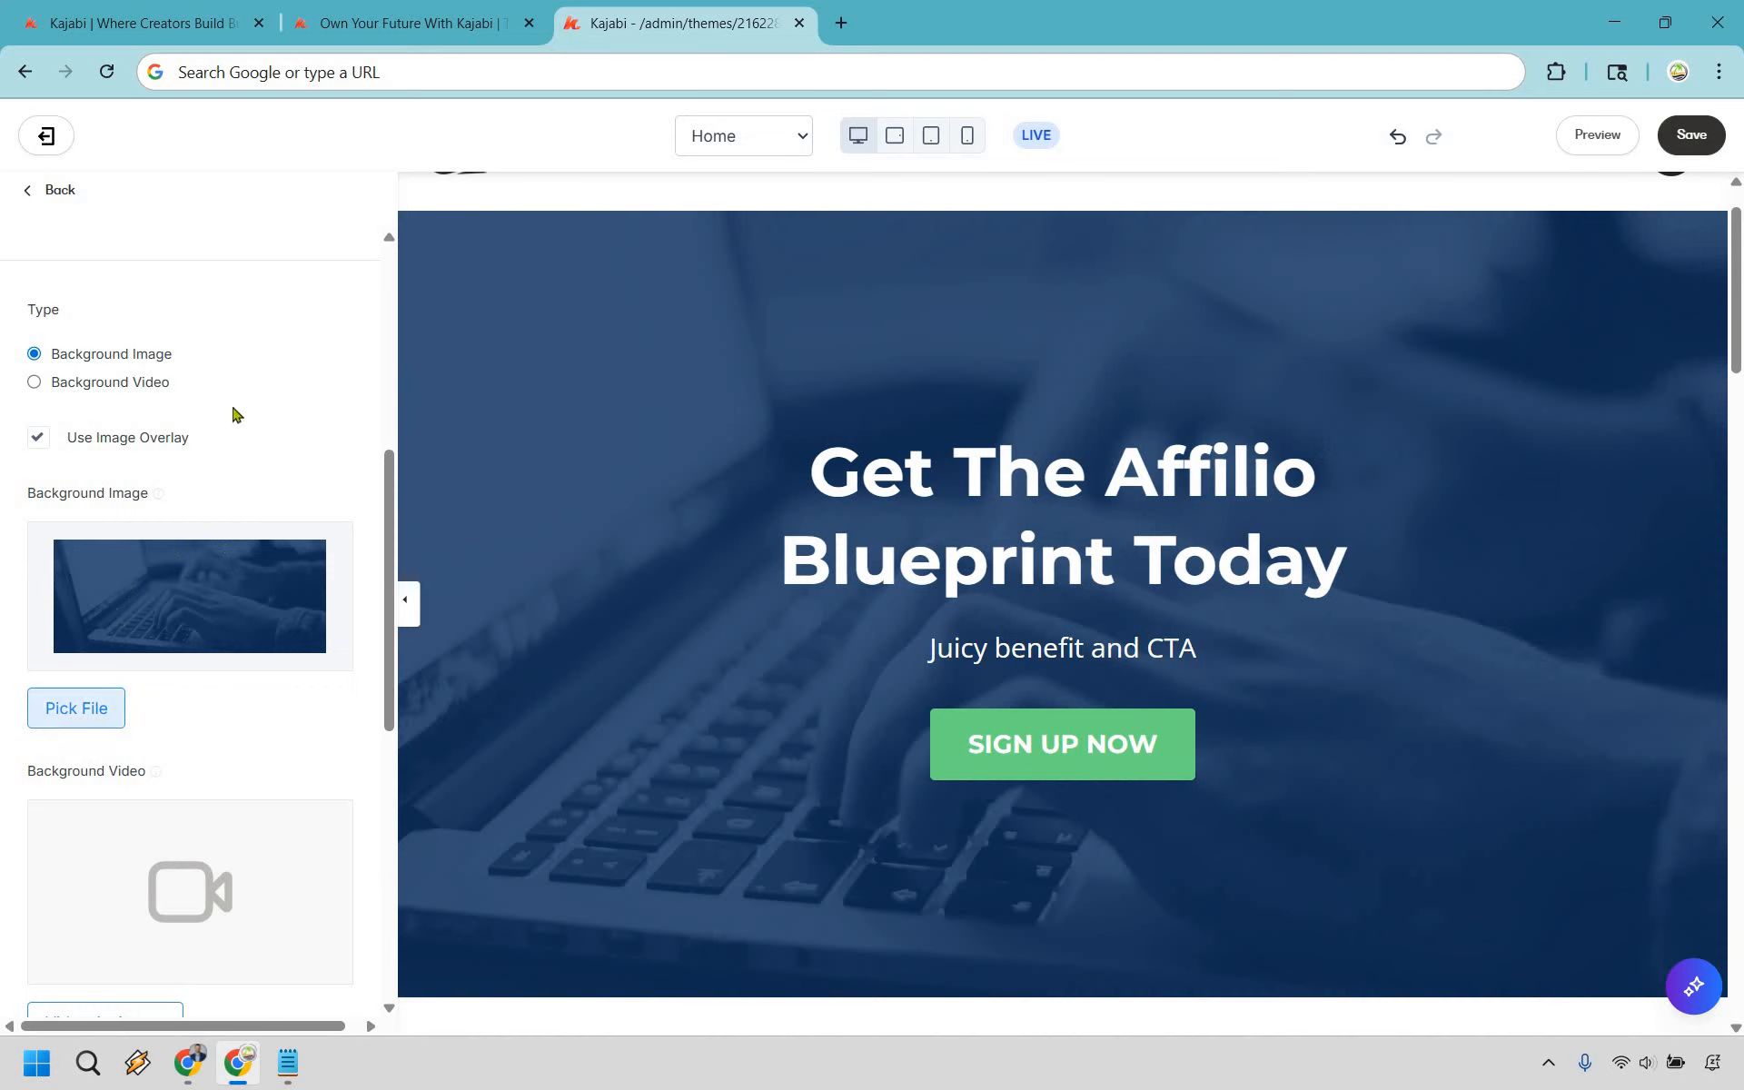
{"action": "scroll", "coordinate": [277, 361], "scroll_direction": "down", "scroll_amount": 7}
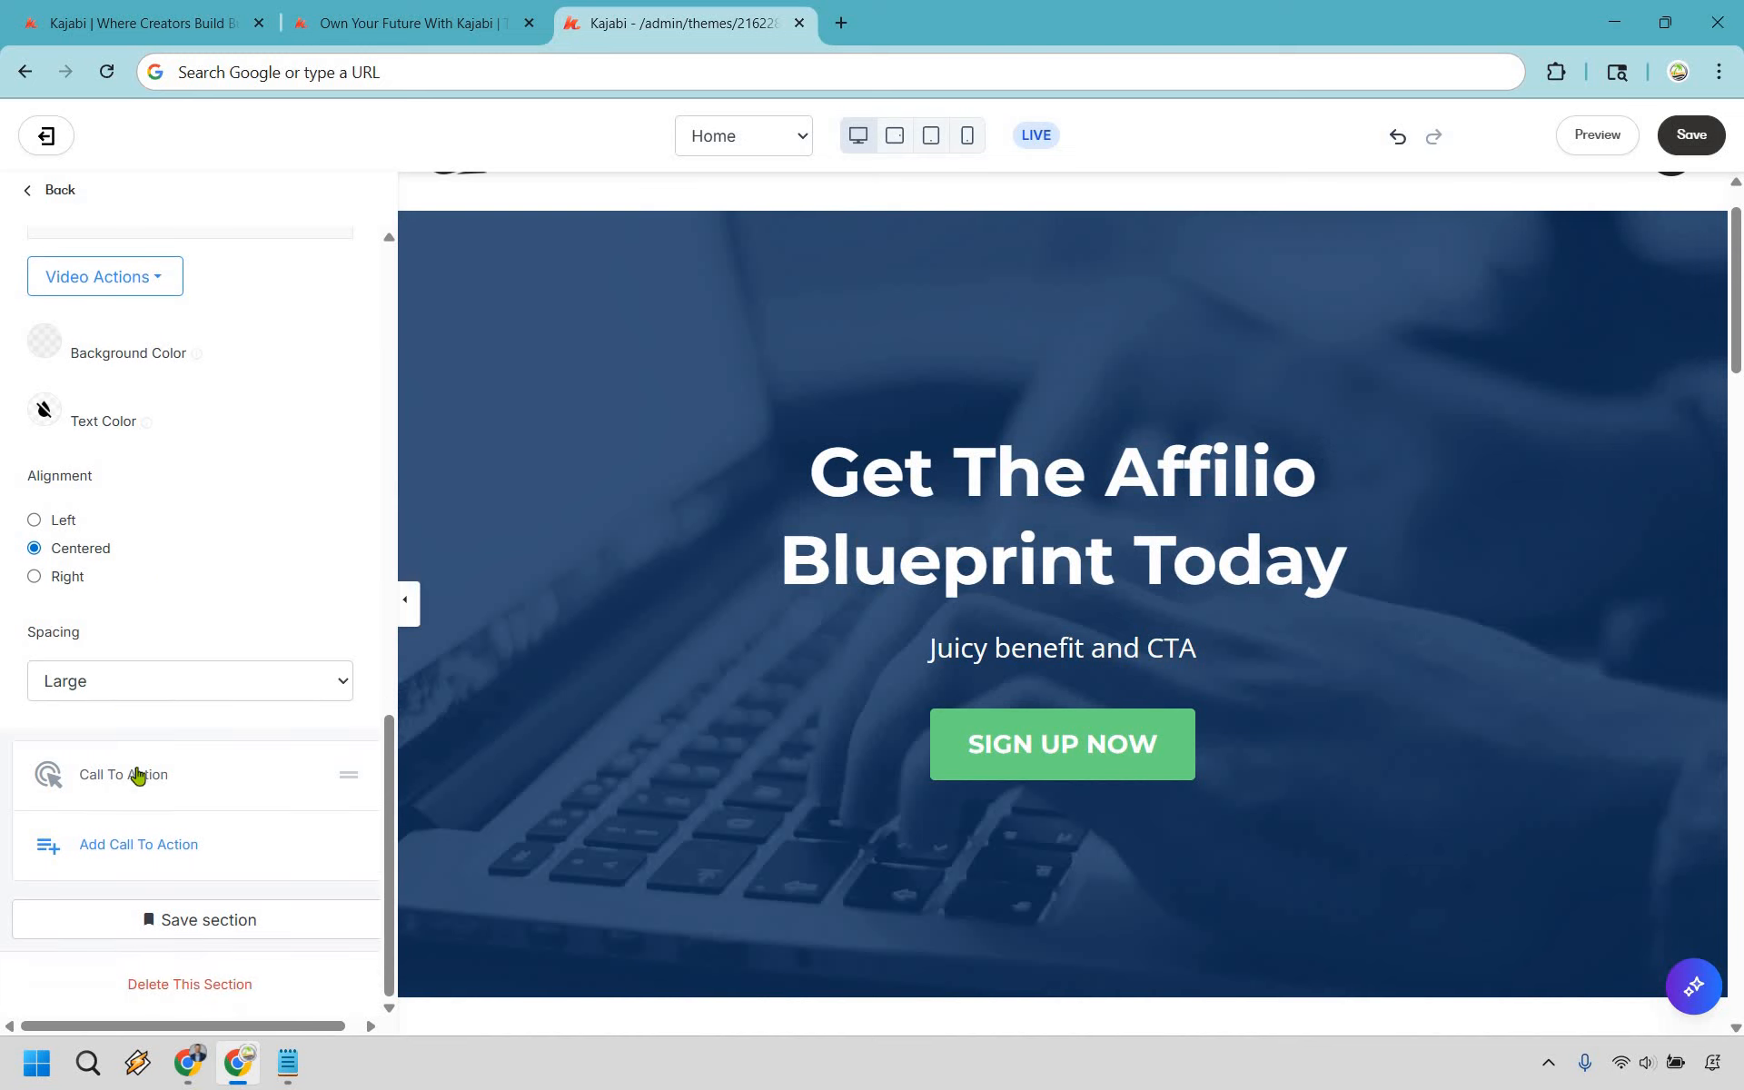
{"action": "left_click", "coordinate": [136, 773]}
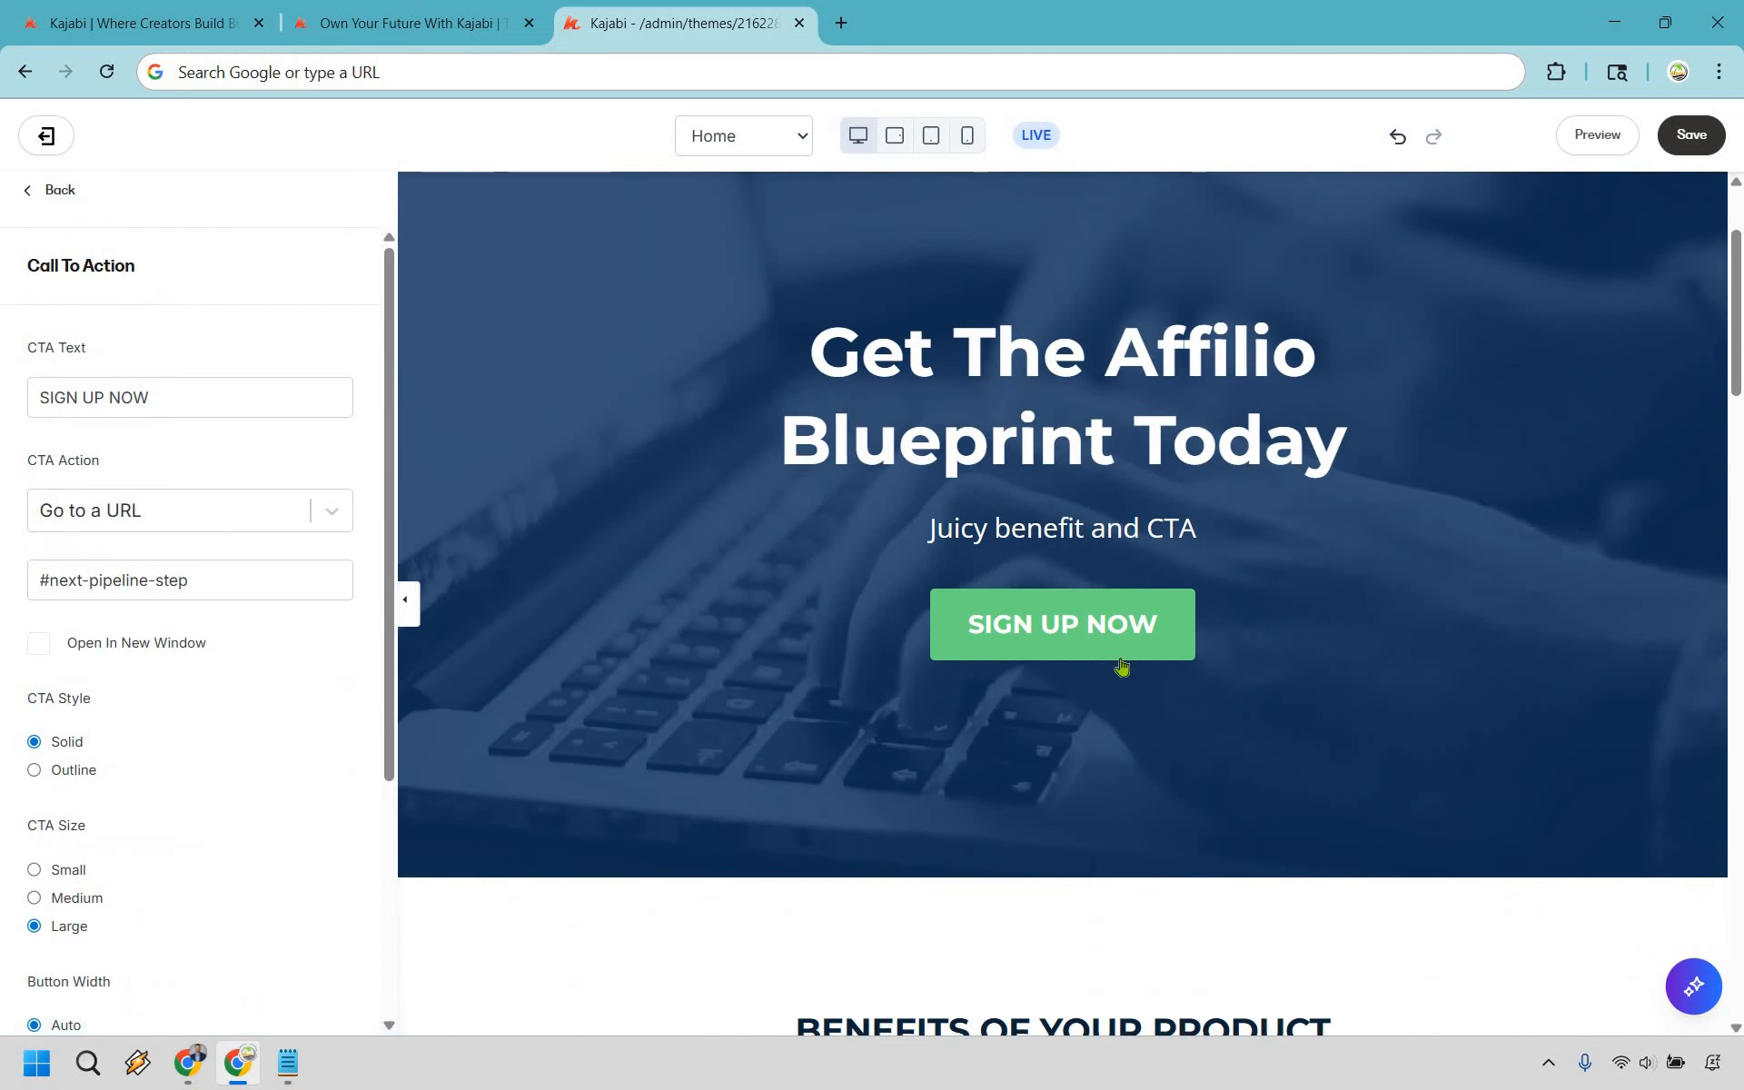
{"action": "left_click", "coordinate": [214, 401]}
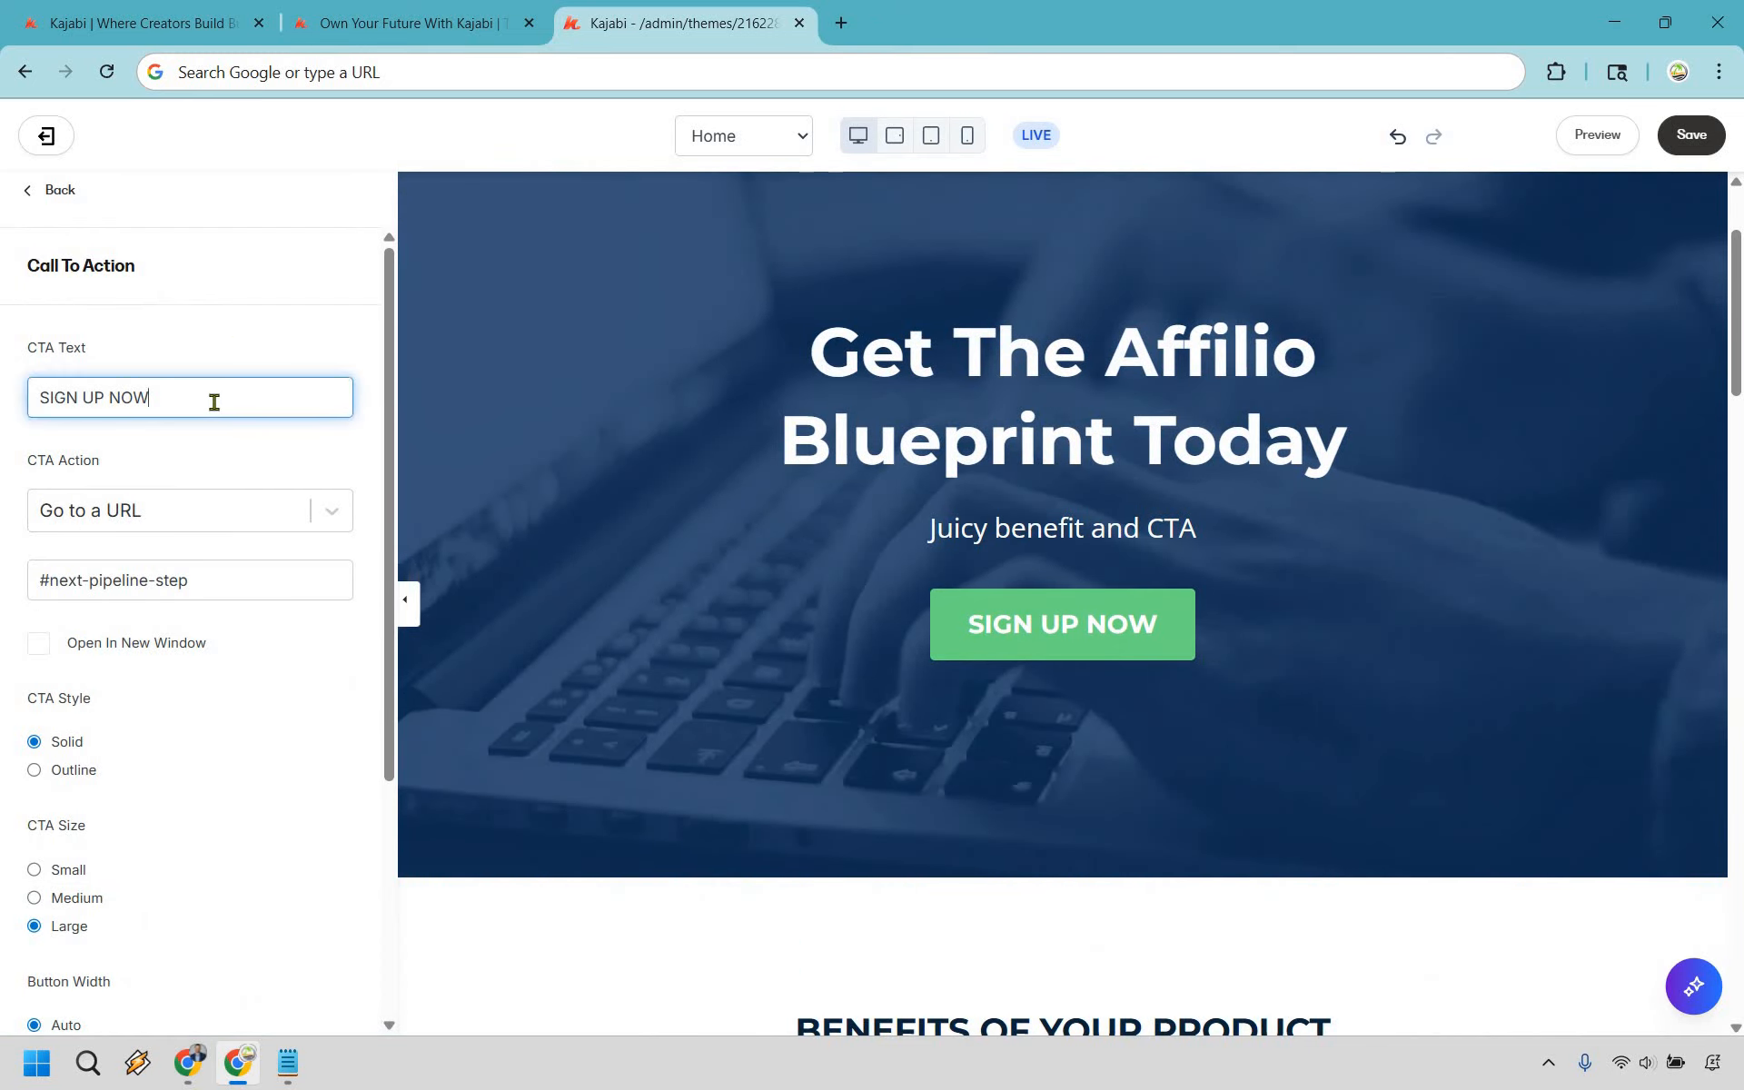
{"action": "key", "text": "ctrl+a"}
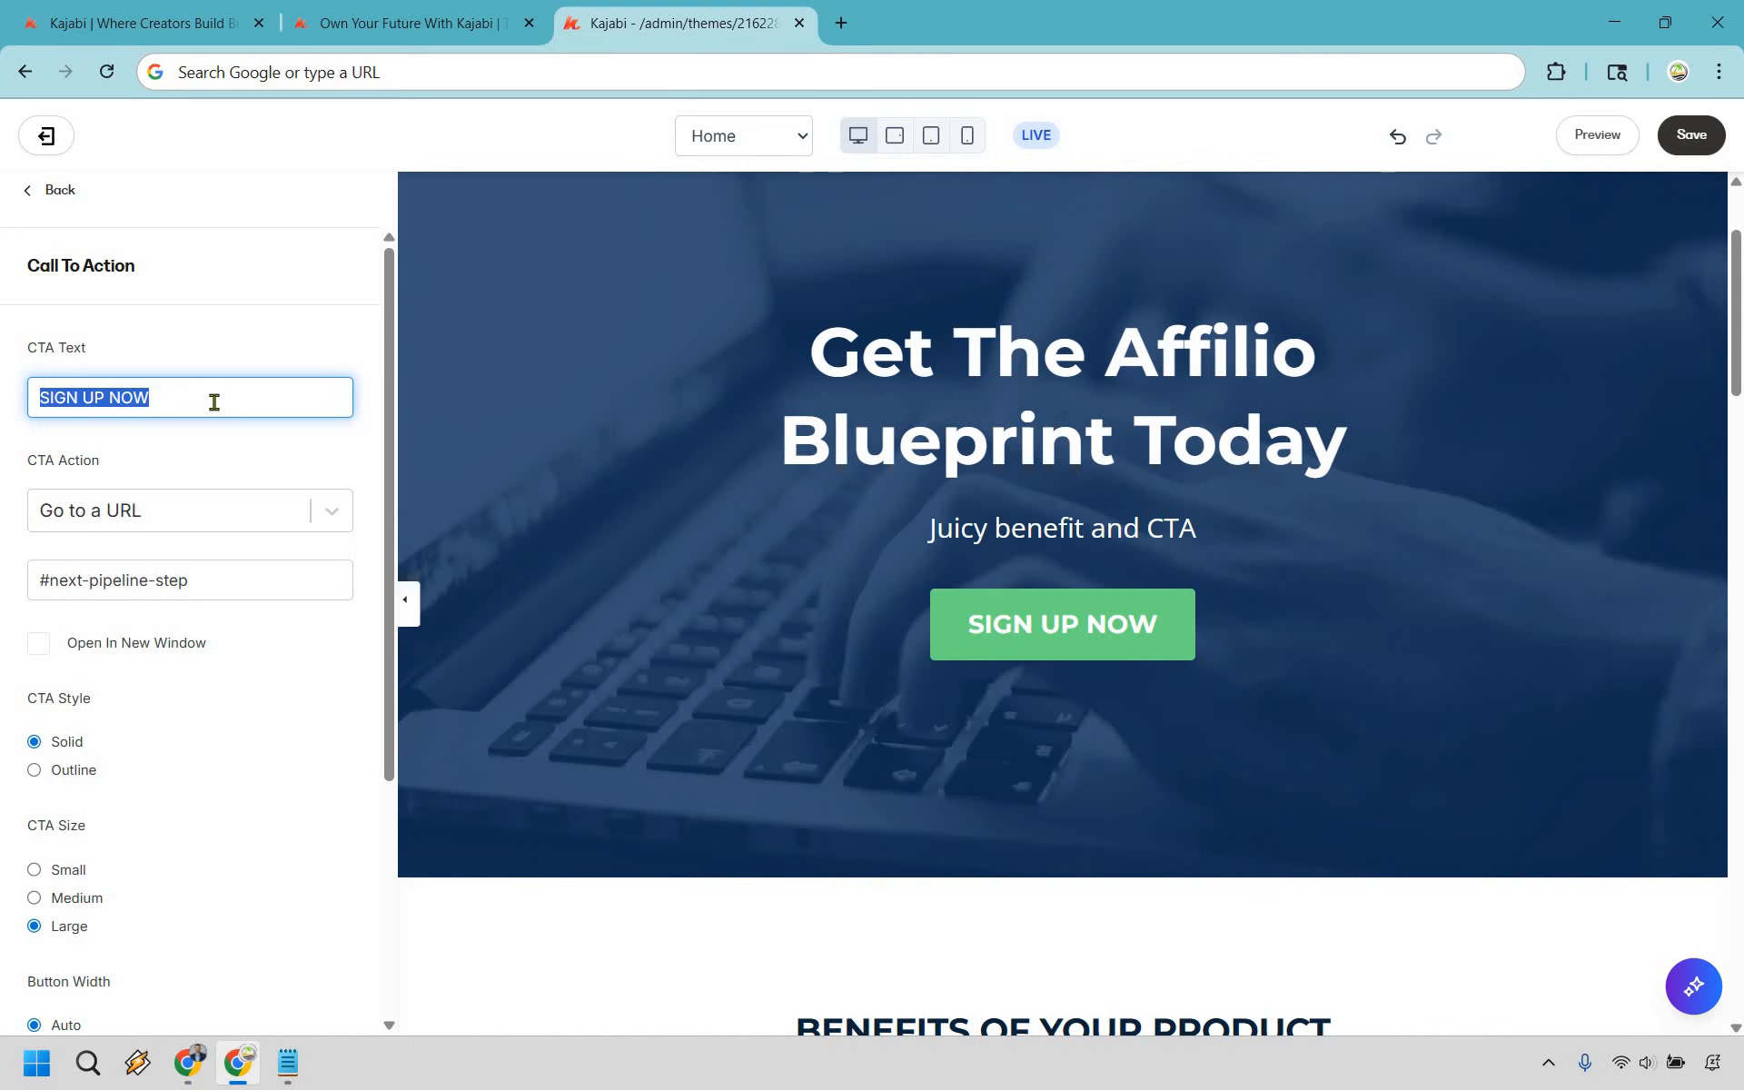
{"action": "type", "text": "Buy Now"}
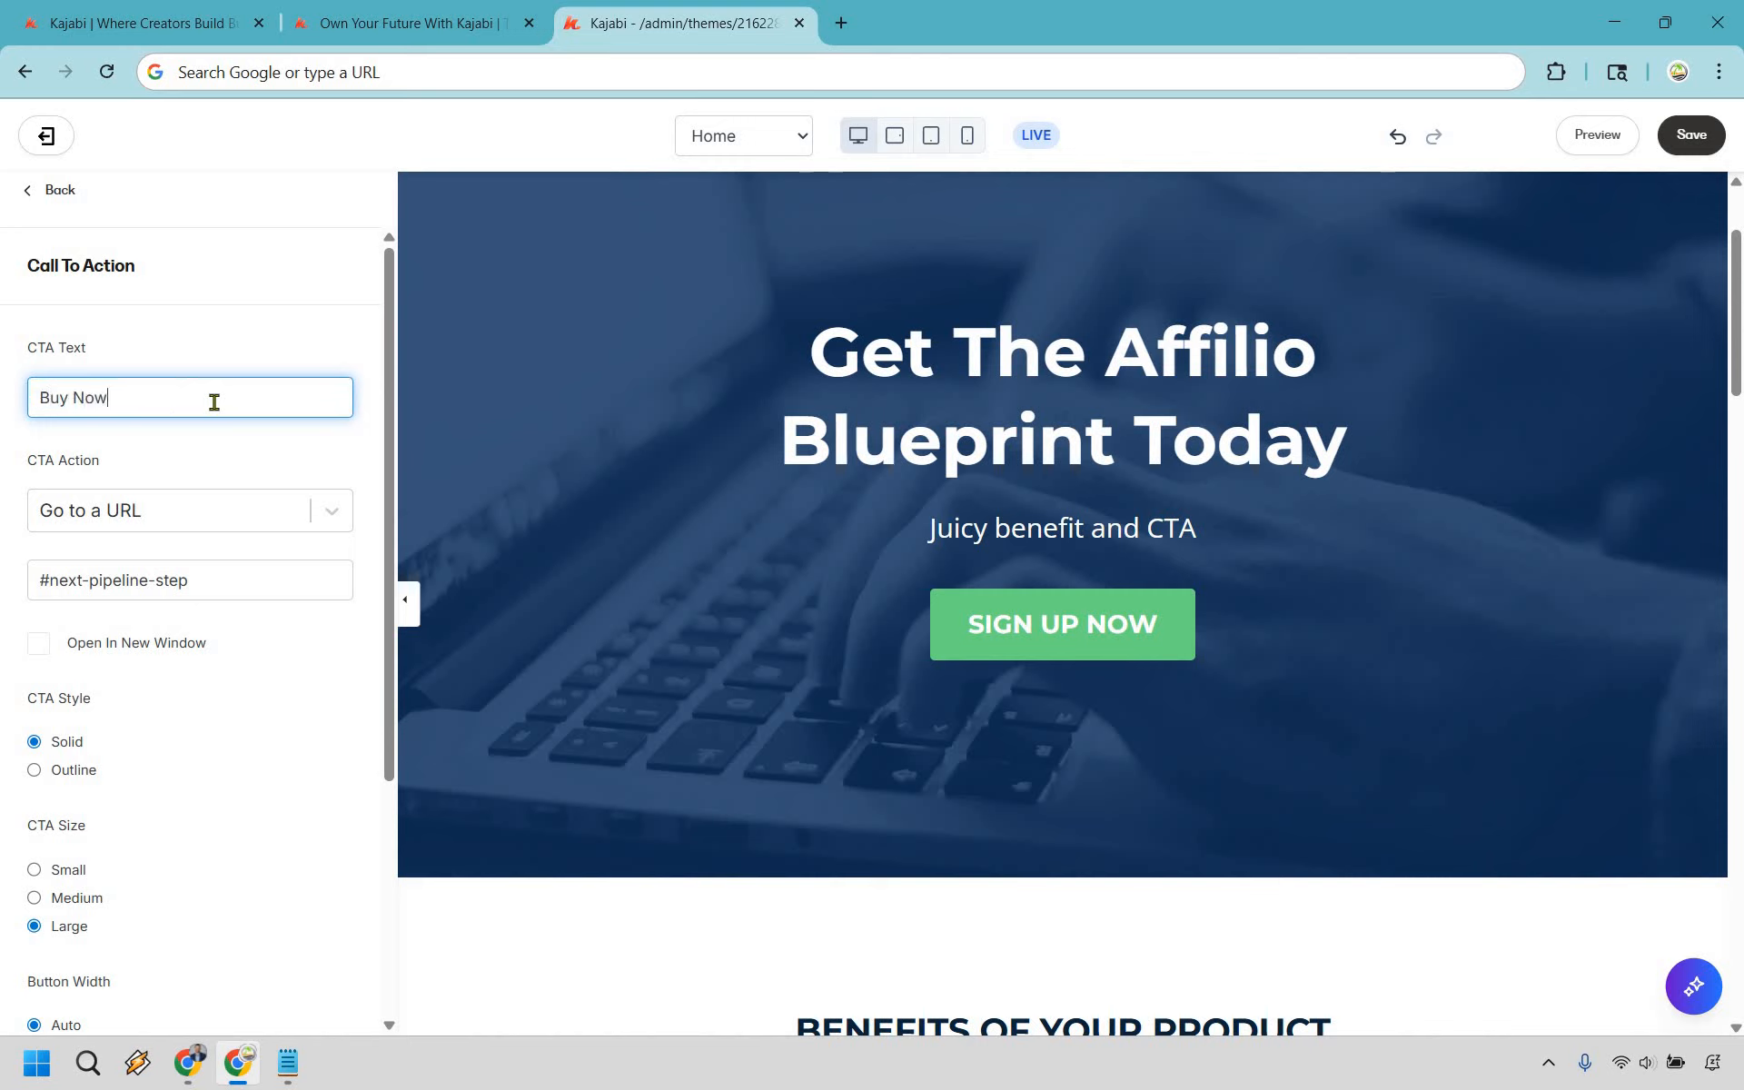
Set the Hero call to action to go to the Affilio Blueprint checkout page and open it in a new window
{"action": "left_click", "coordinate": [242, 521]}
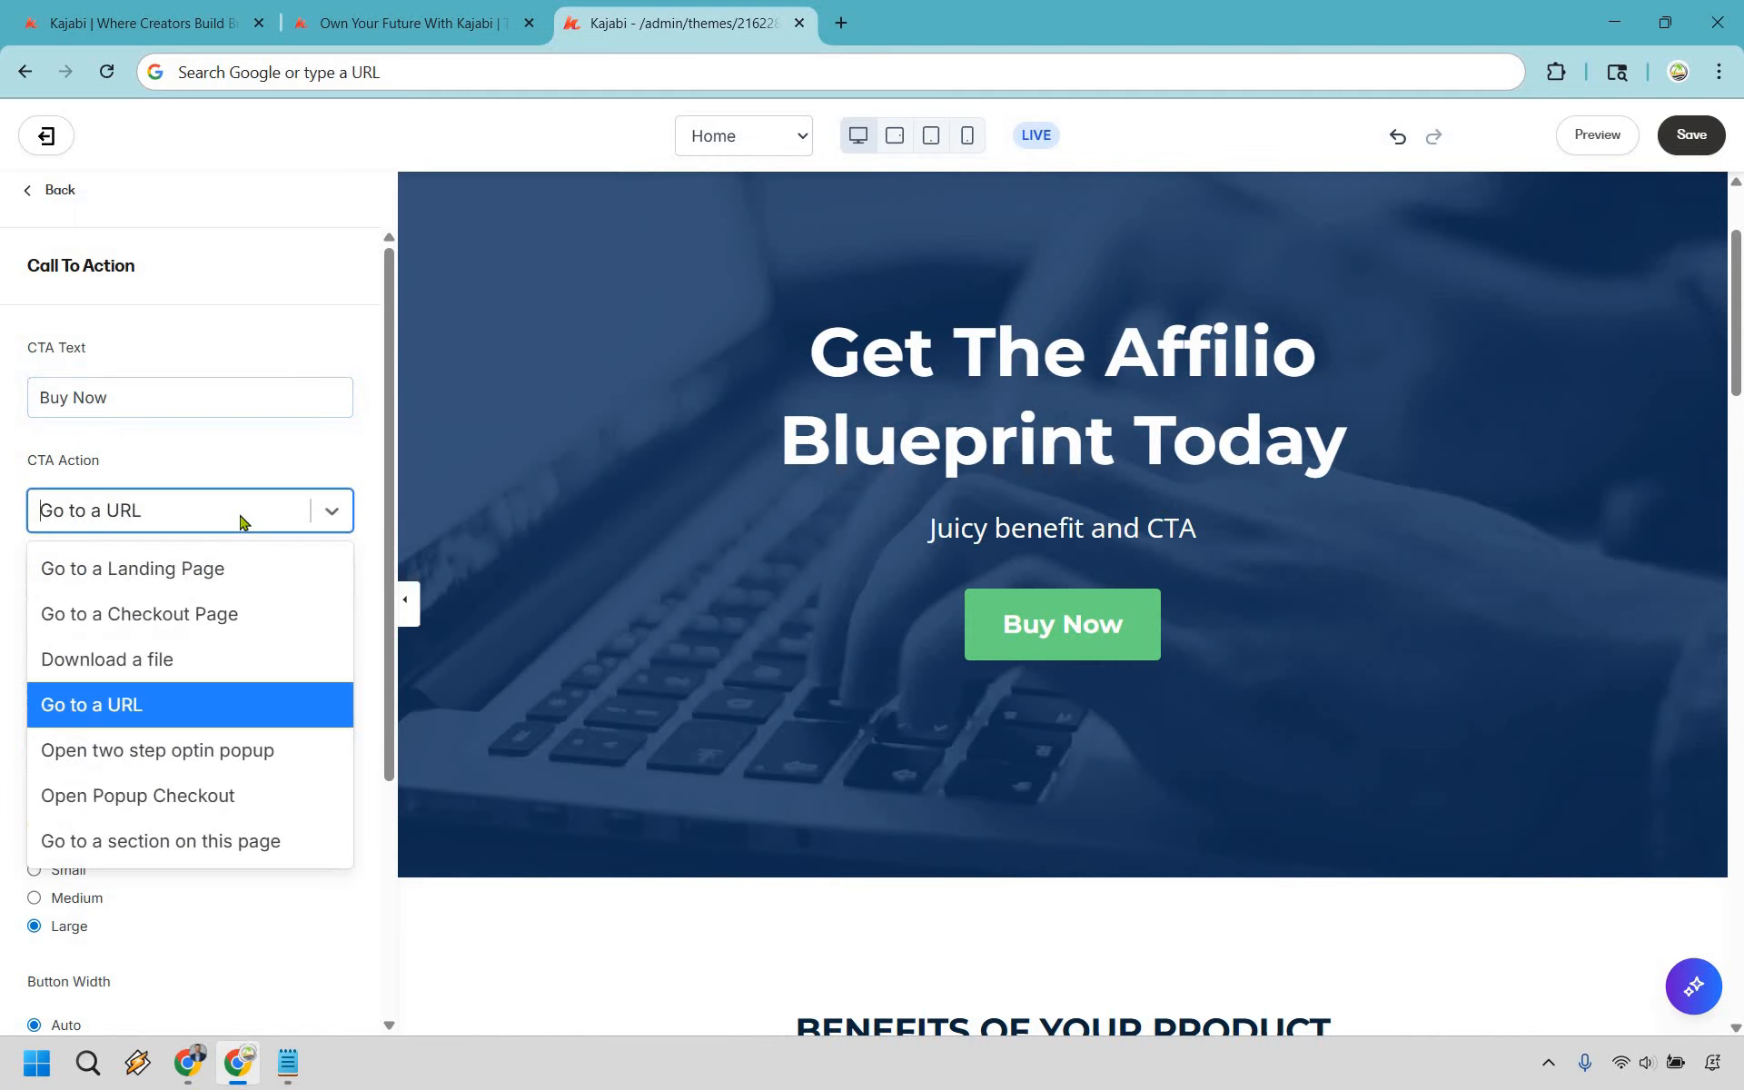
{"action": "left_click", "coordinate": [228, 595]}
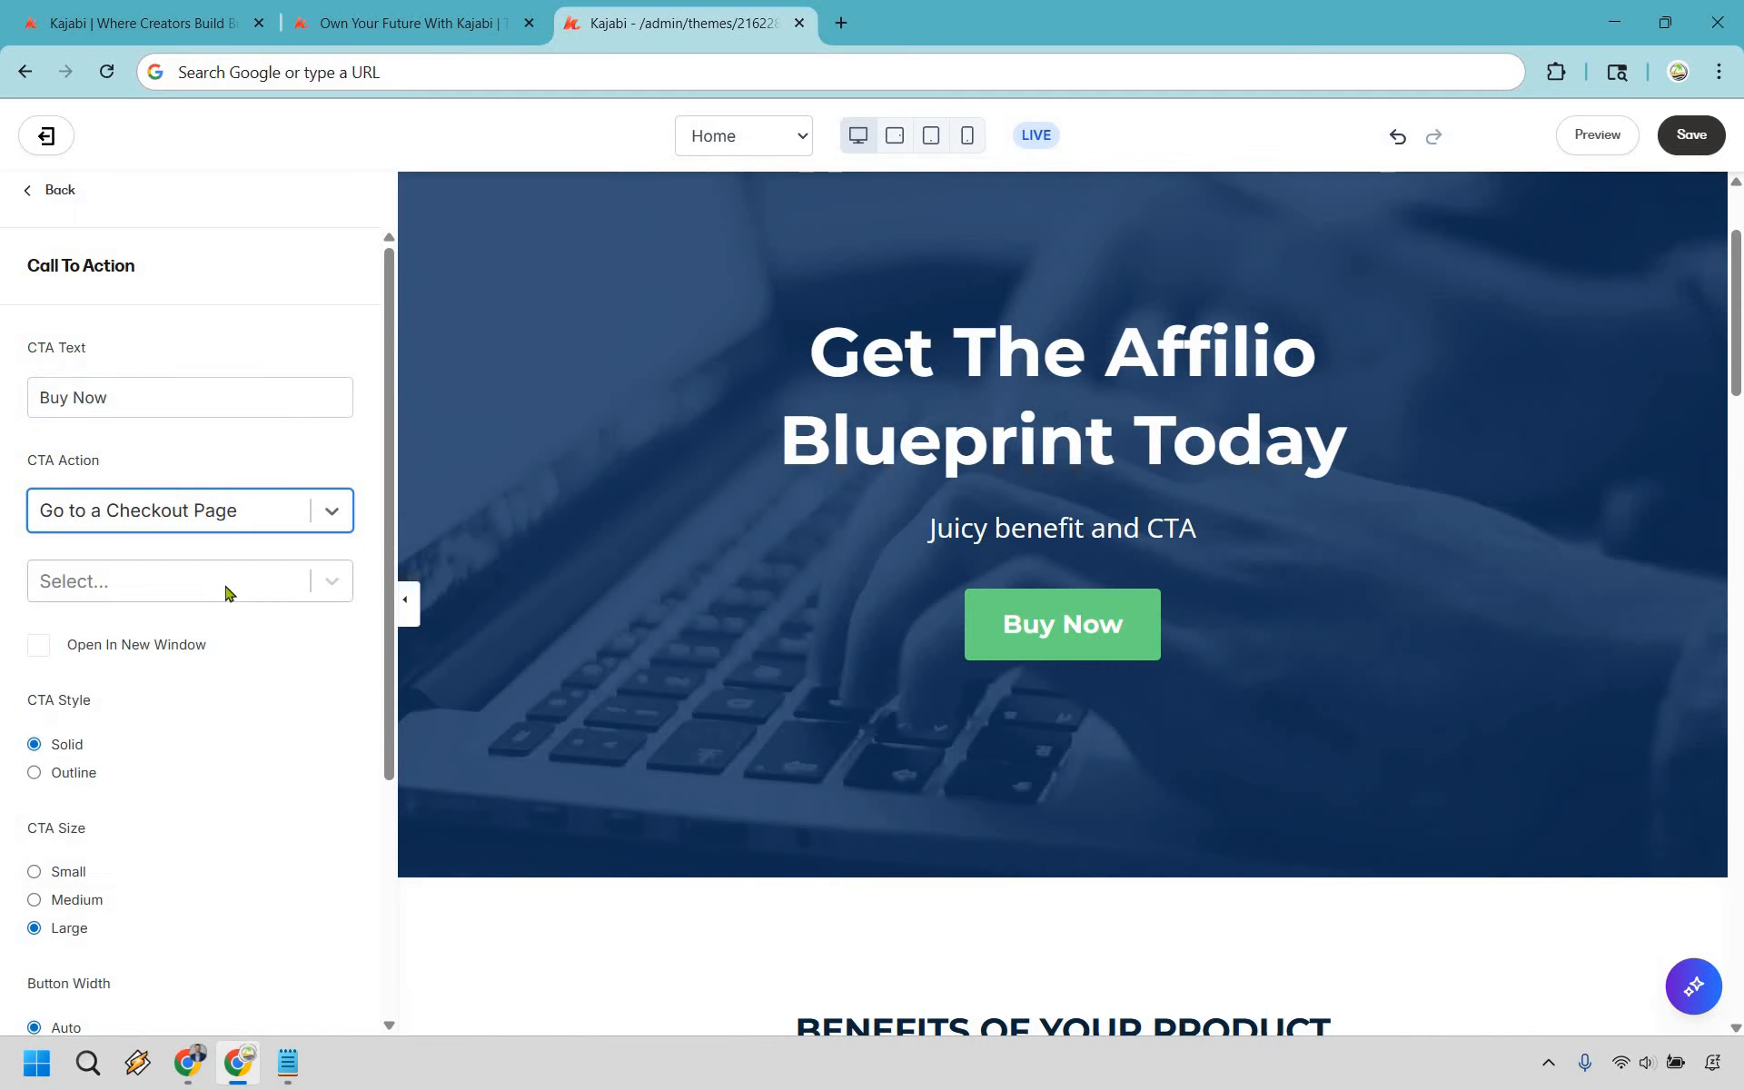
{"action": "left_click", "coordinate": [228, 592]}
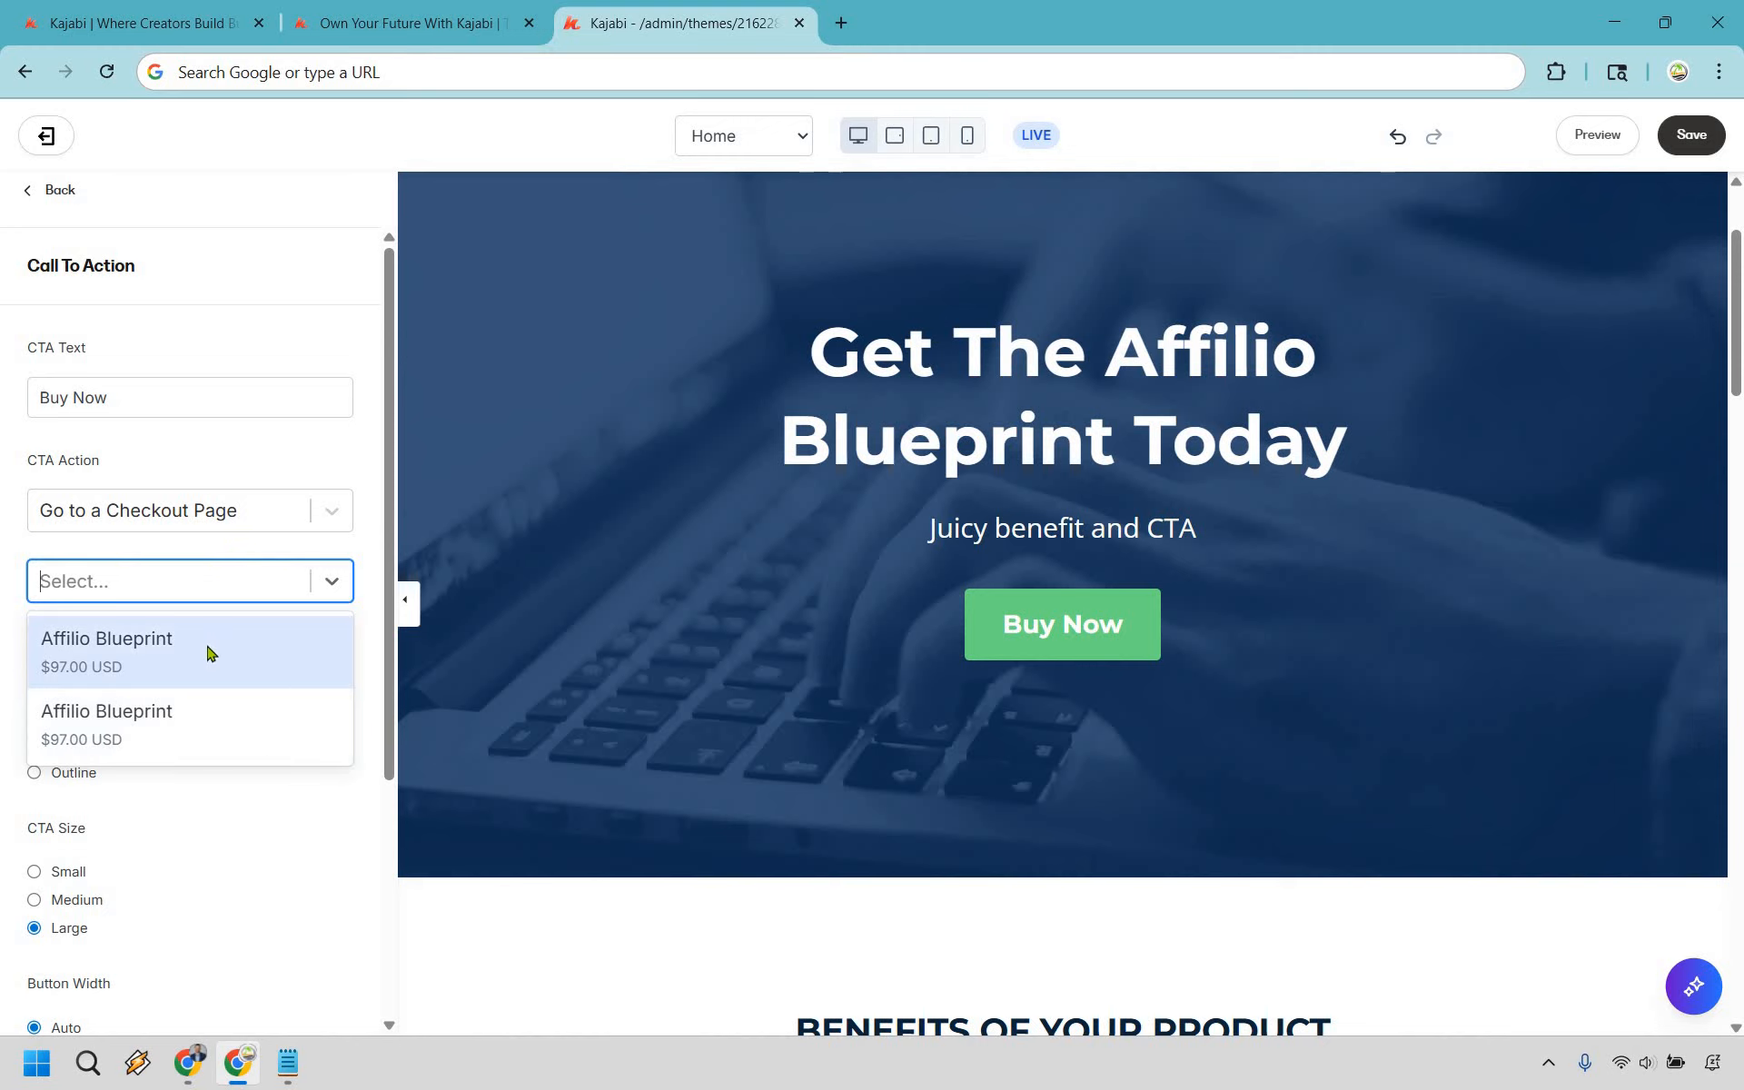
{"action": "left_click", "coordinate": [279, 731]}
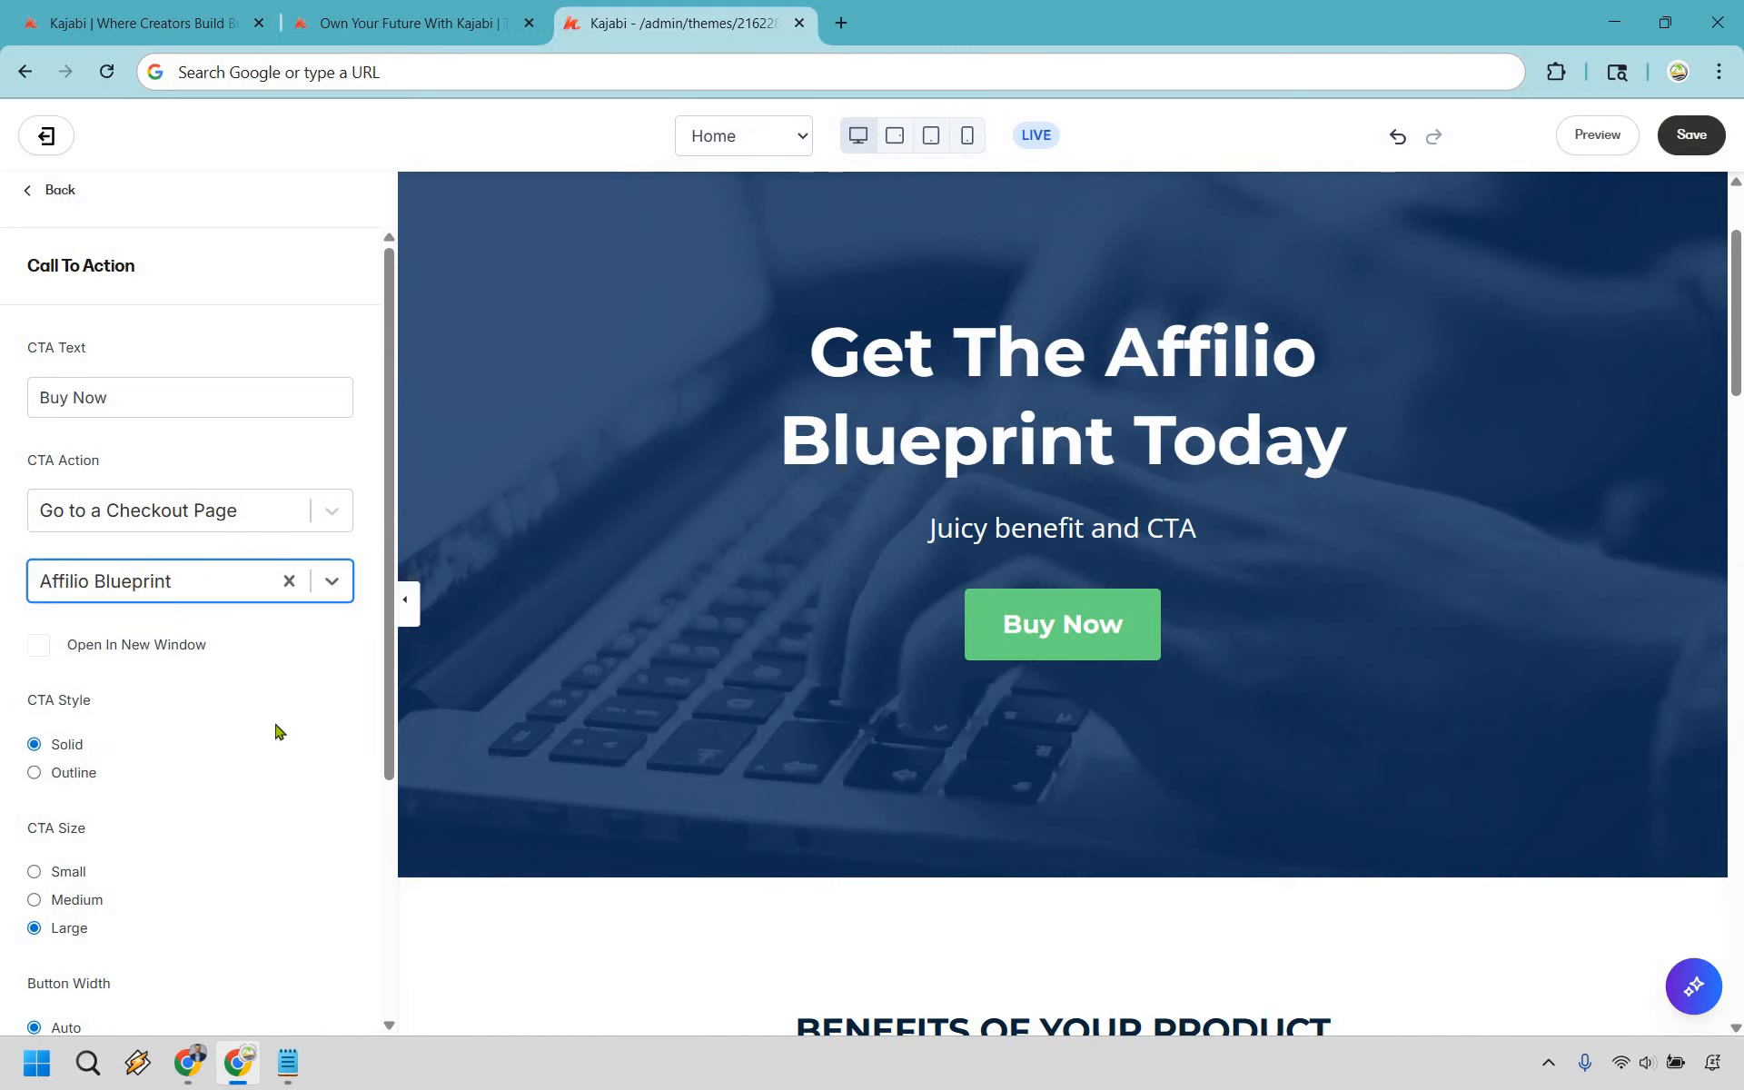
{"action": "left_click", "coordinate": [134, 650]}
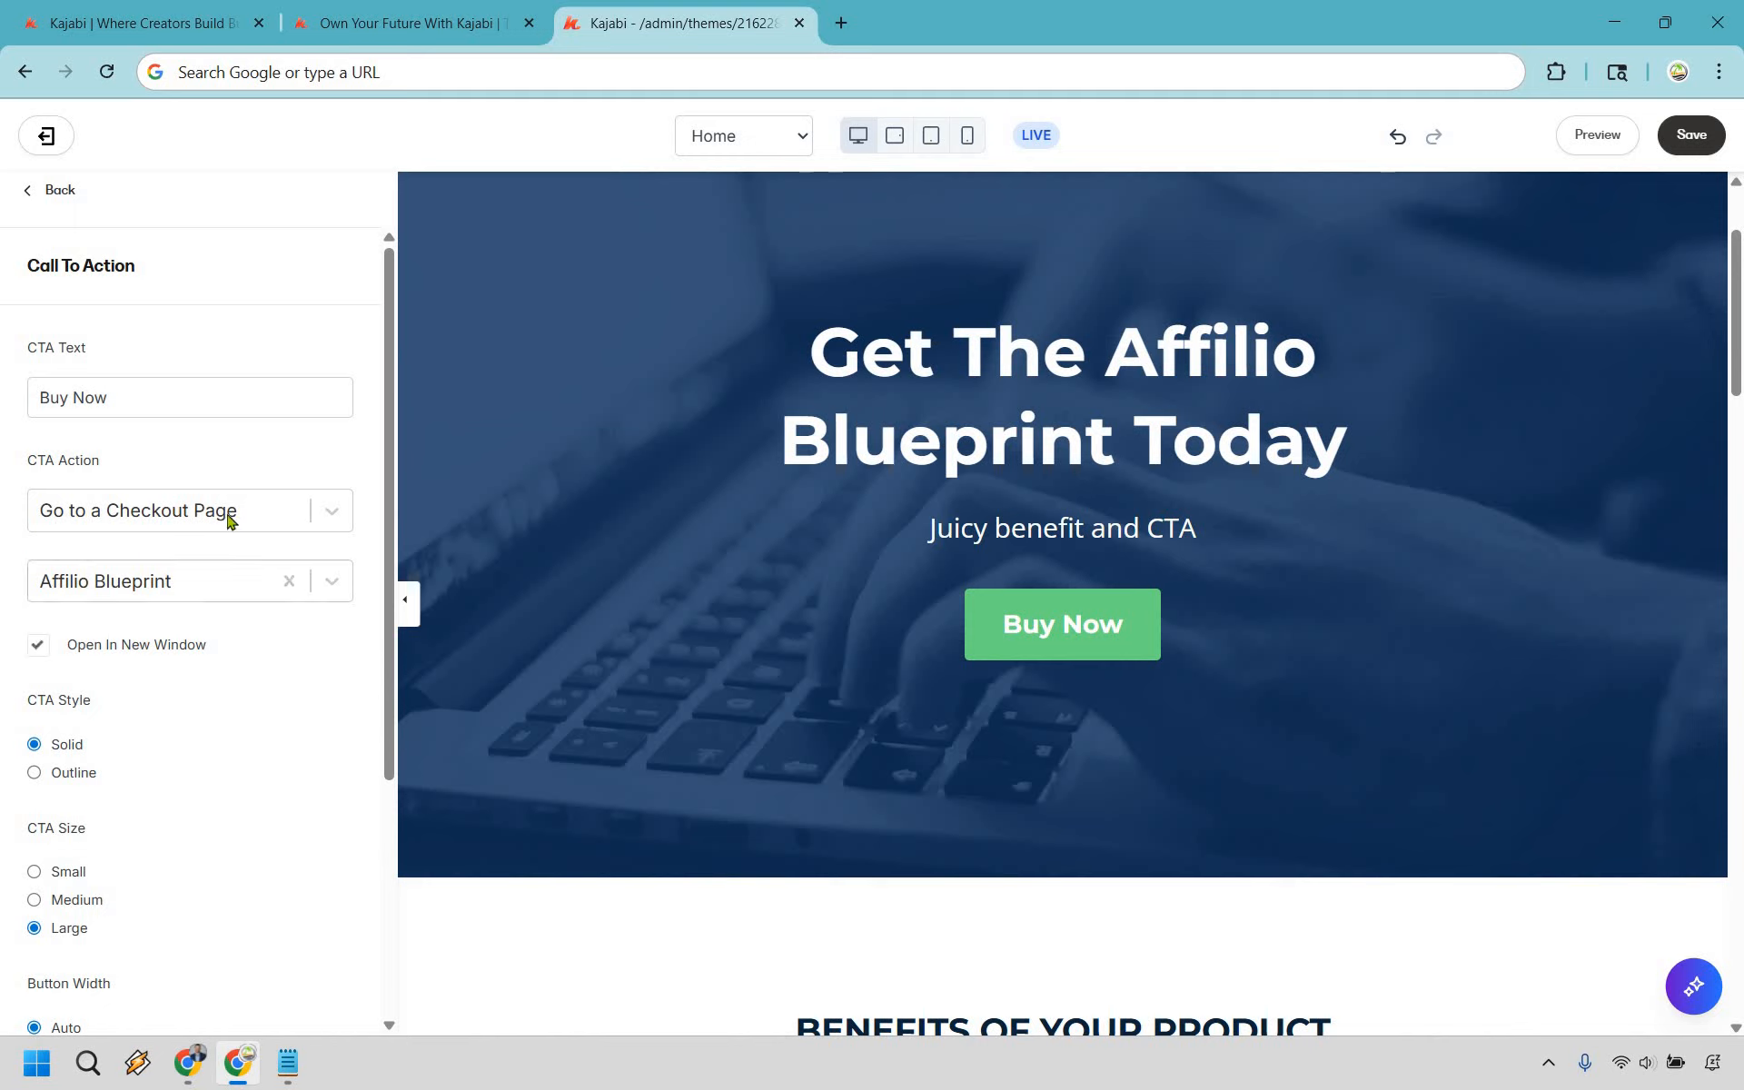
Set the Hero call to action to open a popup checkout for Affilio Blueprint, with opening in a new window disabled
{"action": "left_click", "coordinate": [229, 521]}
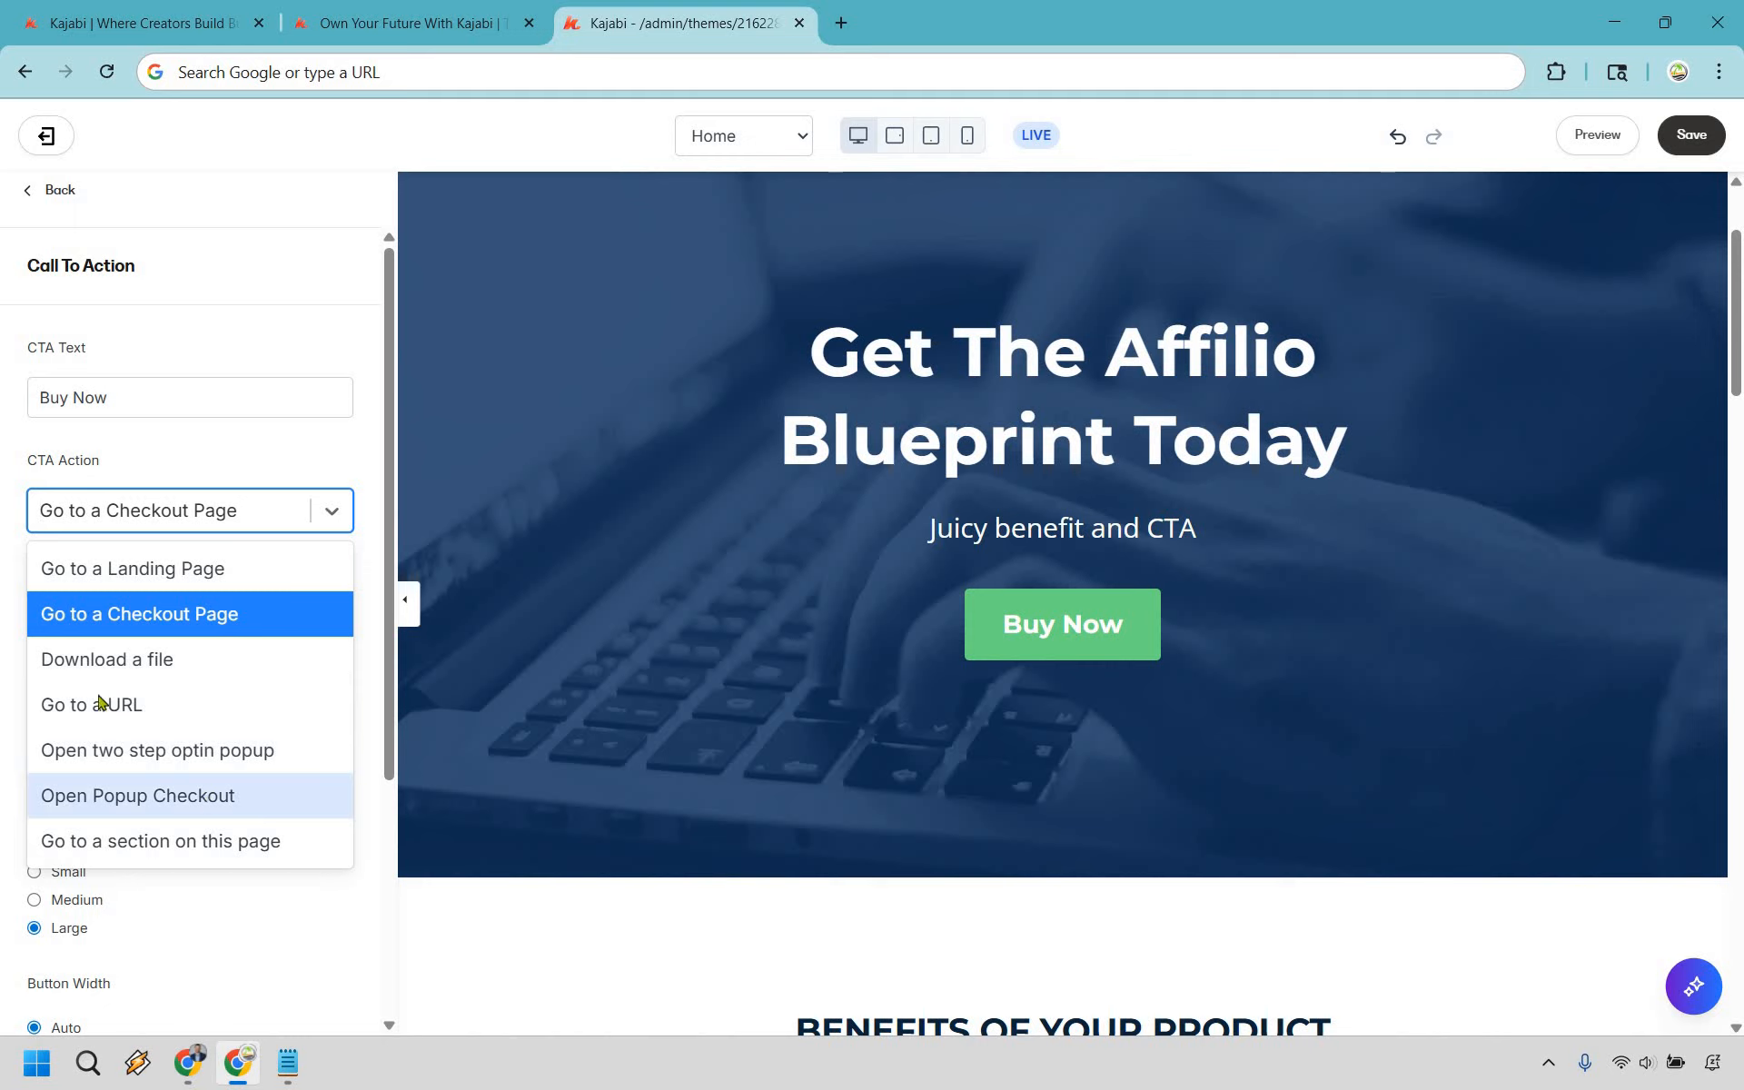
{"action": "left_click", "coordinate": [136, 795]}
{"action": "left_click", "coordinate": [158, 585]}
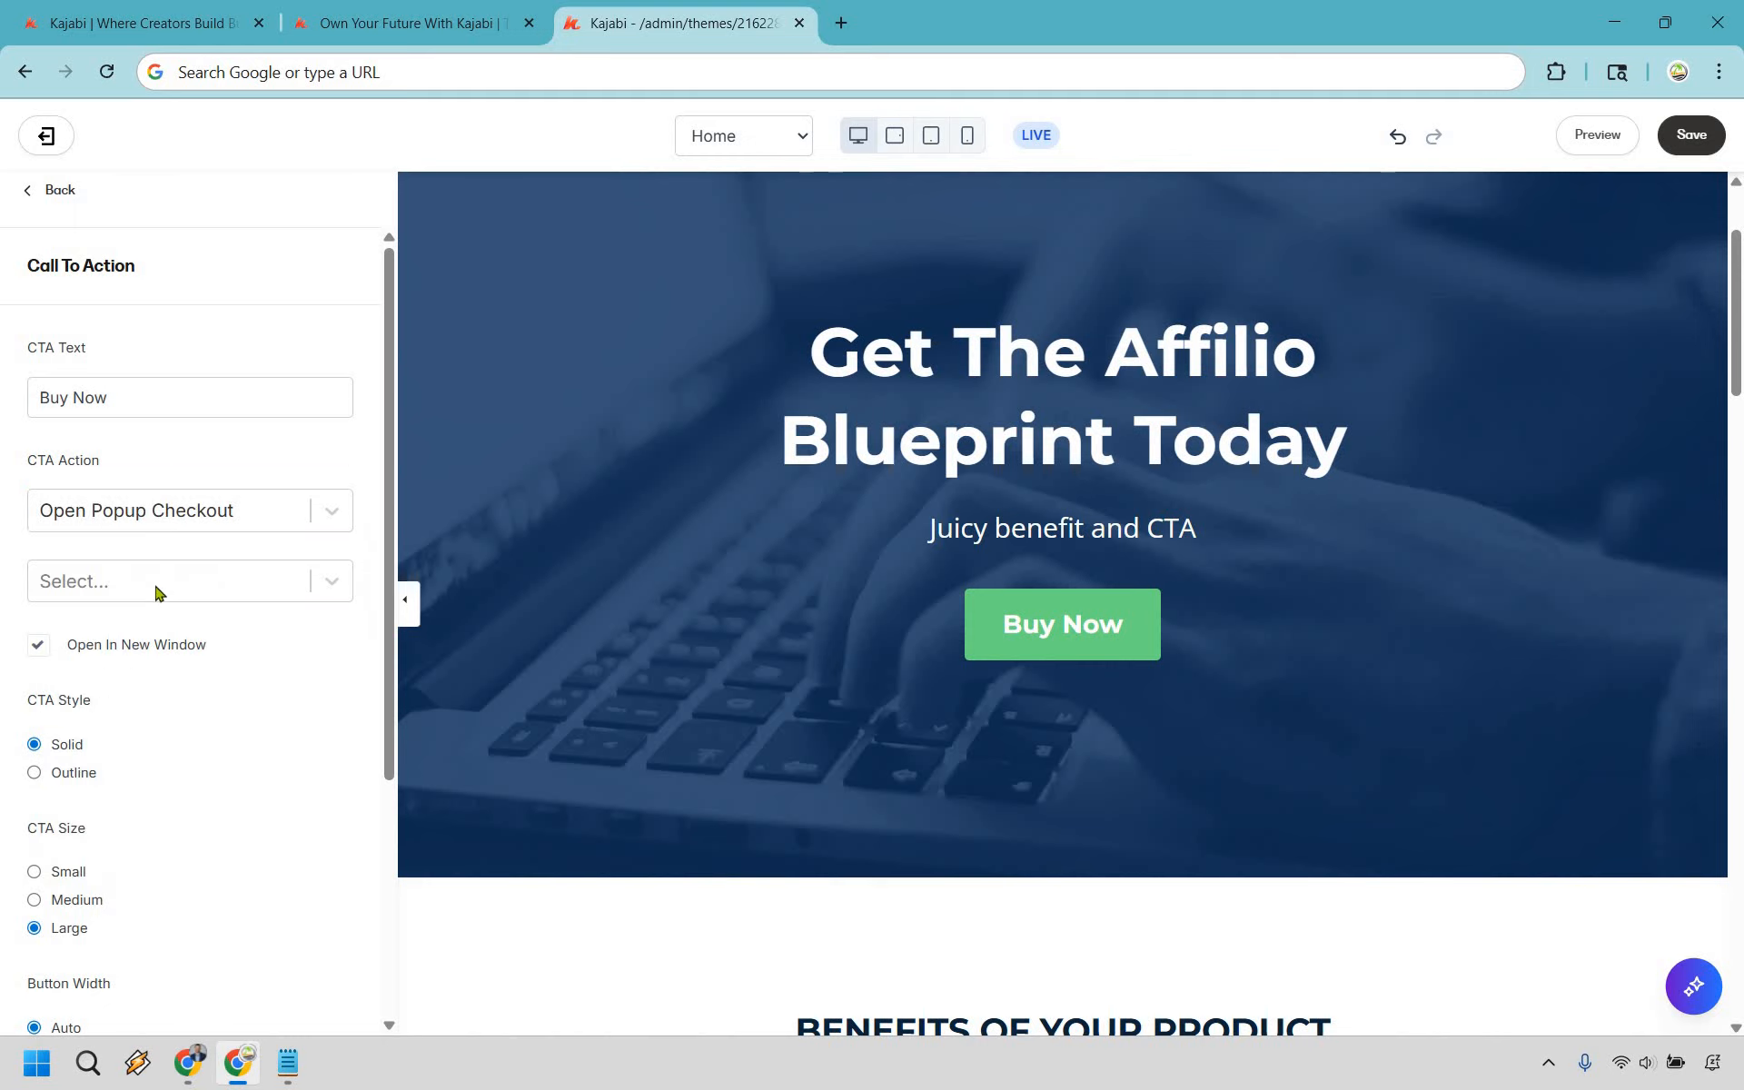
{"action": "left_click", "coordinate": [158, 592]}
{"action": "left_click", "coordinate": [325, 678]}
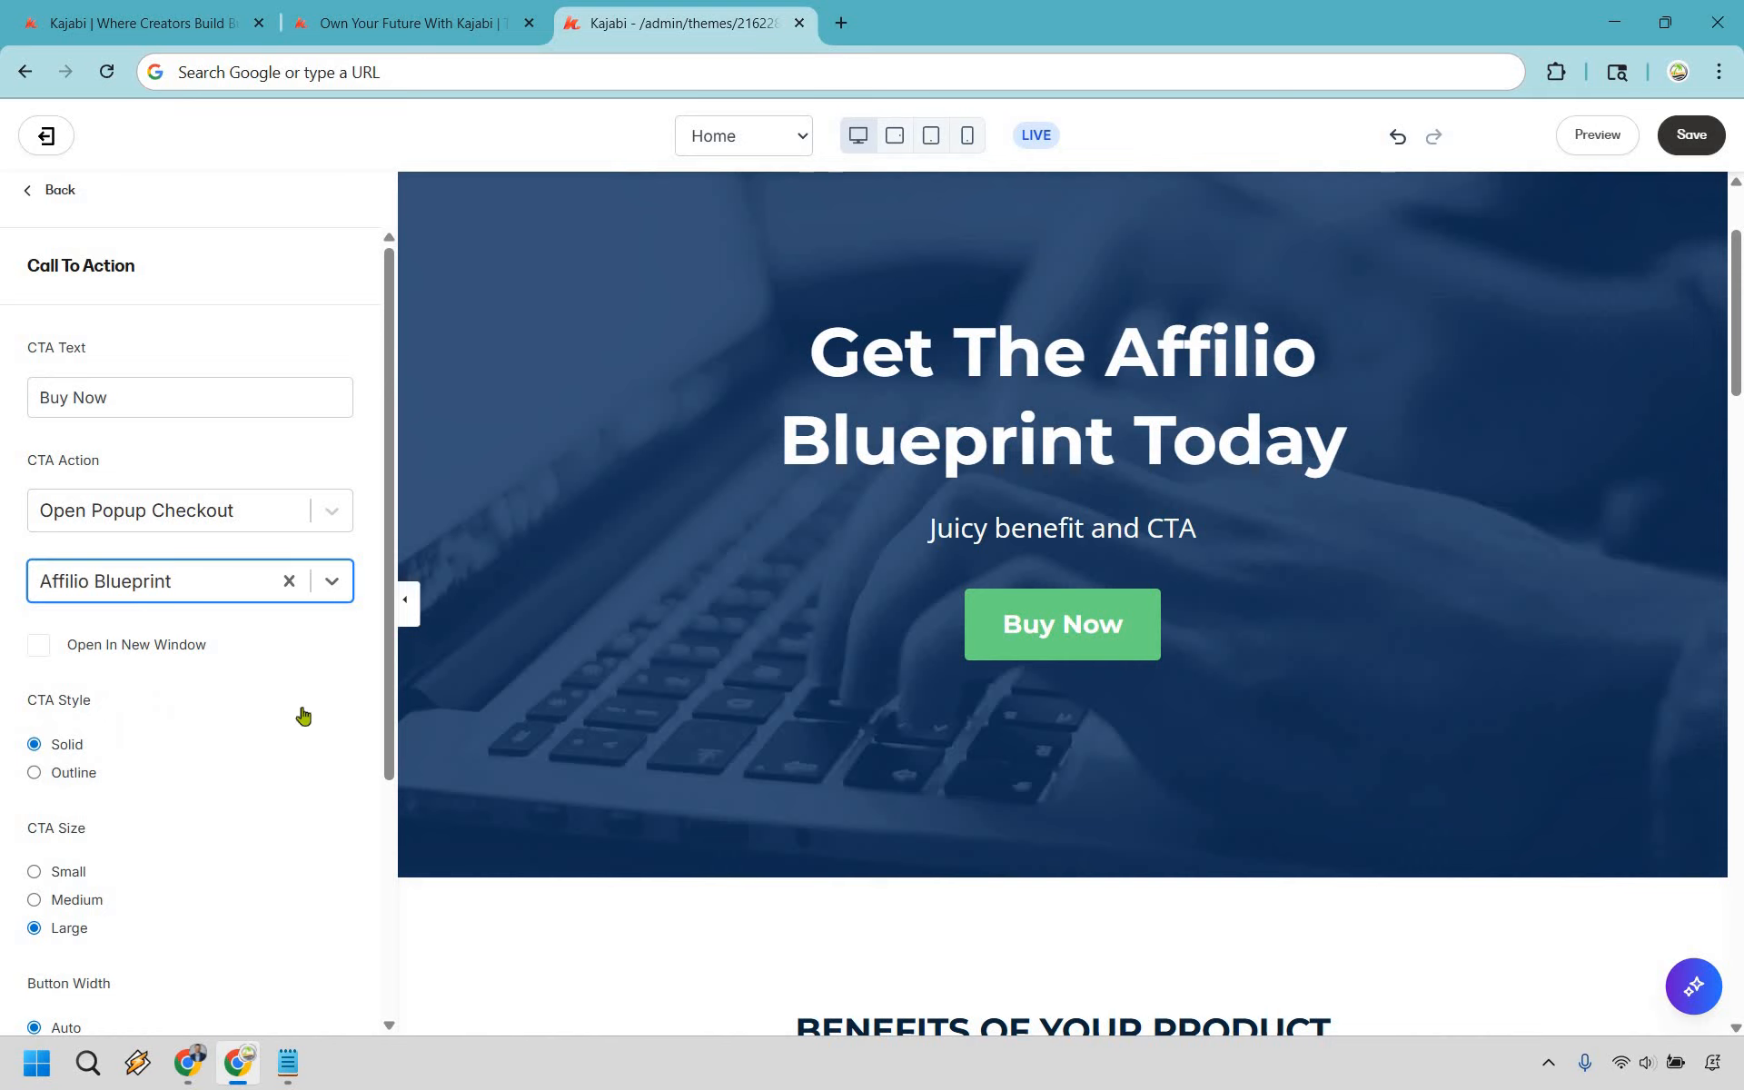
{"action": "scroll", "coordinate": [288, 705], "scroll_direction": "down", "scroll_amount": 4}
{"action": "scroll", "coordinate": [62, 200], "scroll_direction": "up", "scroll_amount": 4}
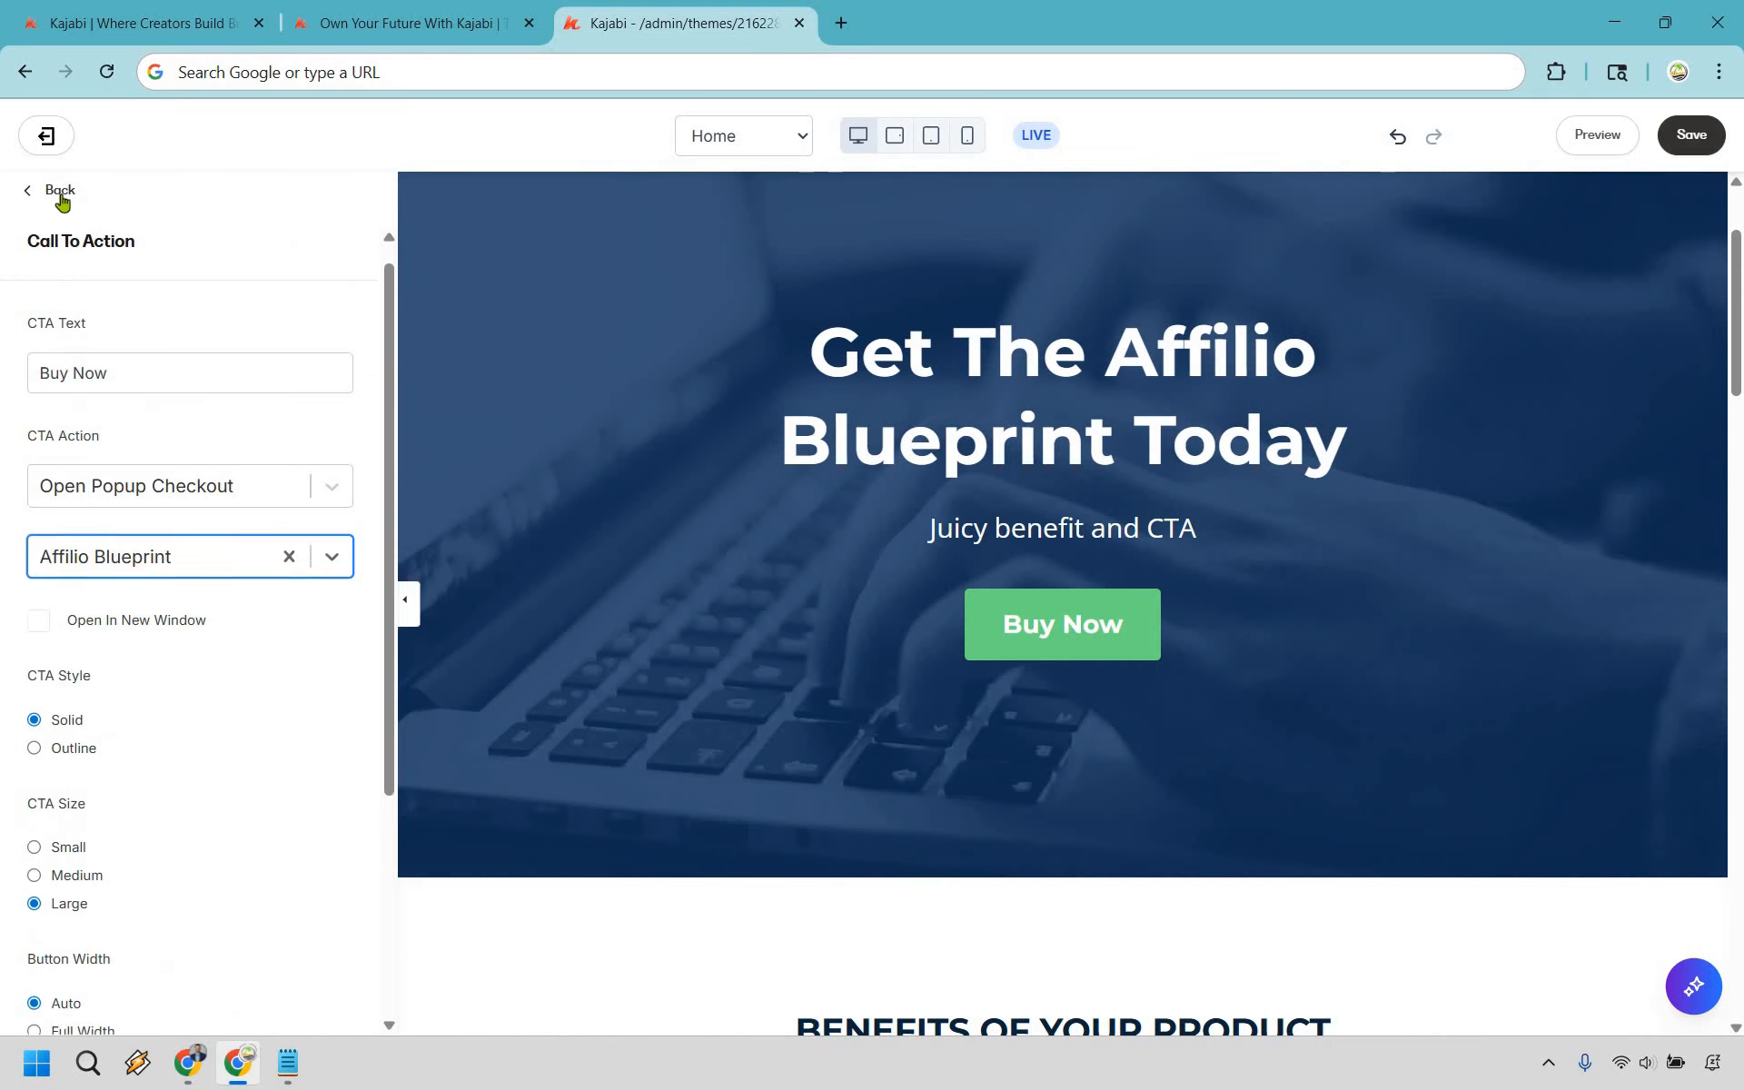
Open the "Benefits of Your Product" section's Benefit One block and review its image, heading, text and action settings
{"action": "left_click", "coordinate": [1299, 509]}
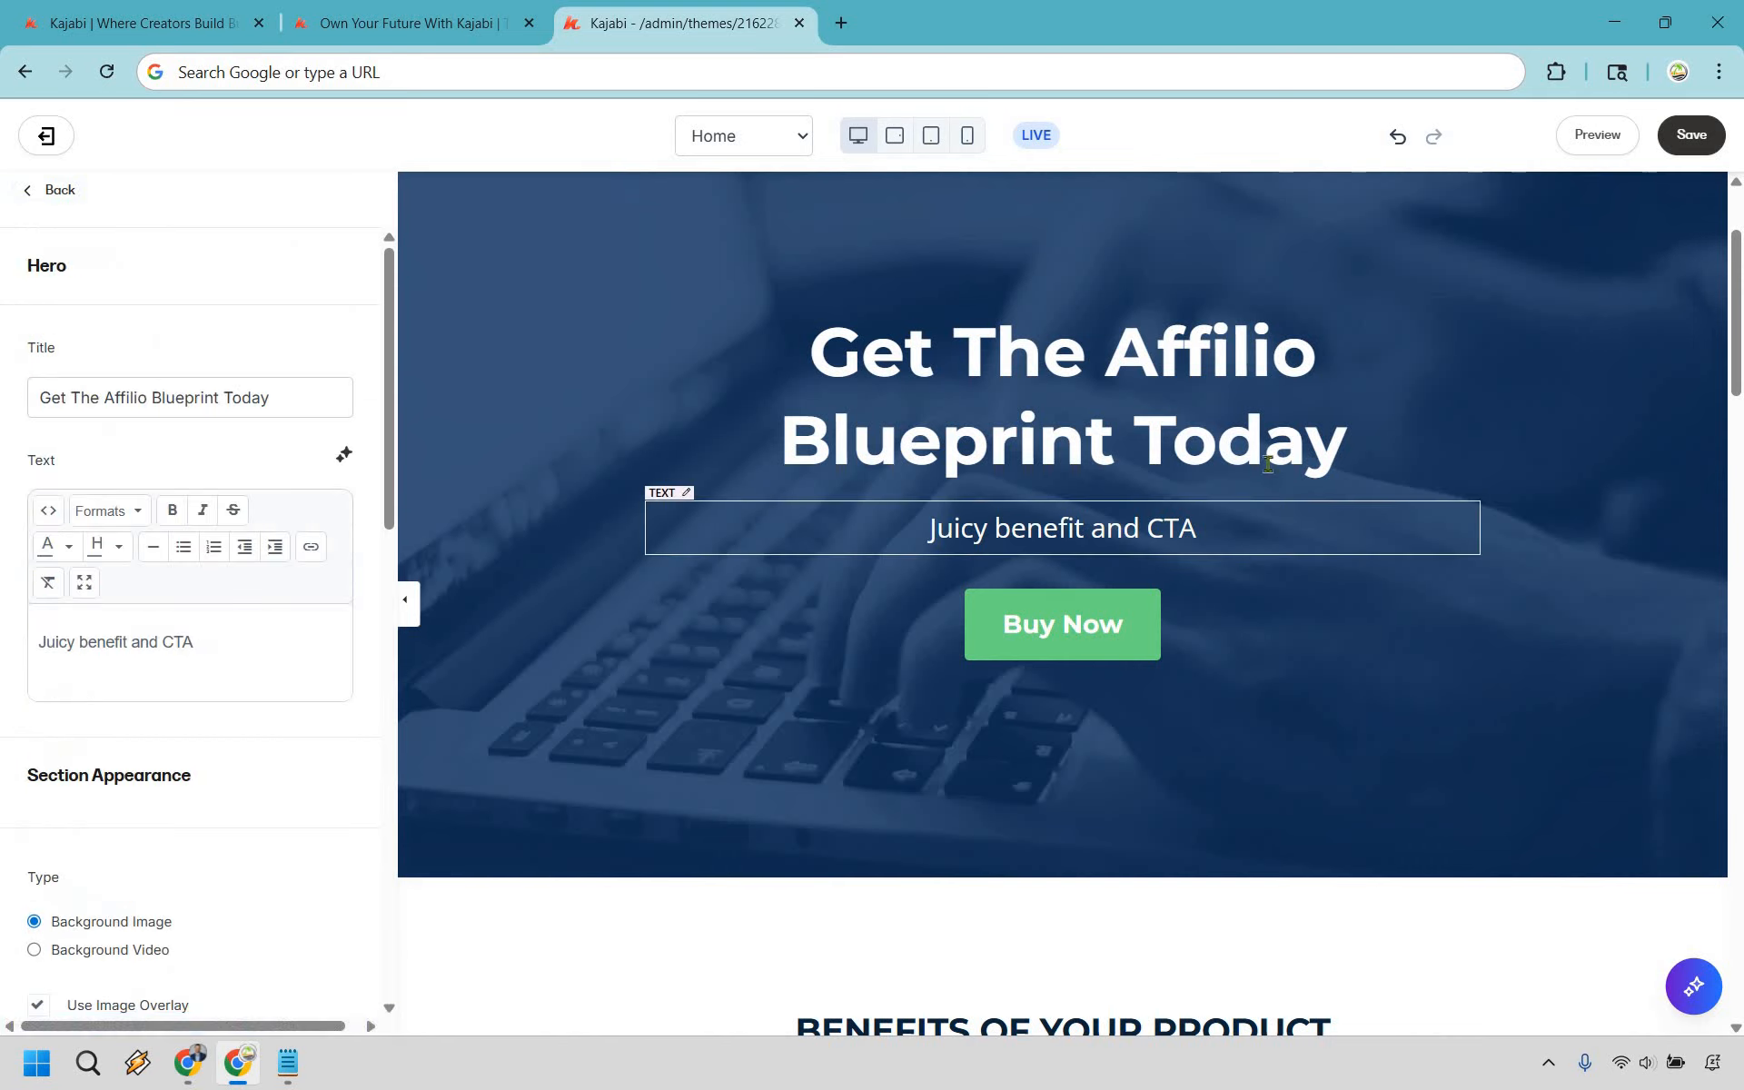
{"action": "scroll", "coordinate": [1267, 464], "scroll_direction": "down", "scroll_amount": 6}
{"action": "left_click", "coordinate": [1119, 461]}
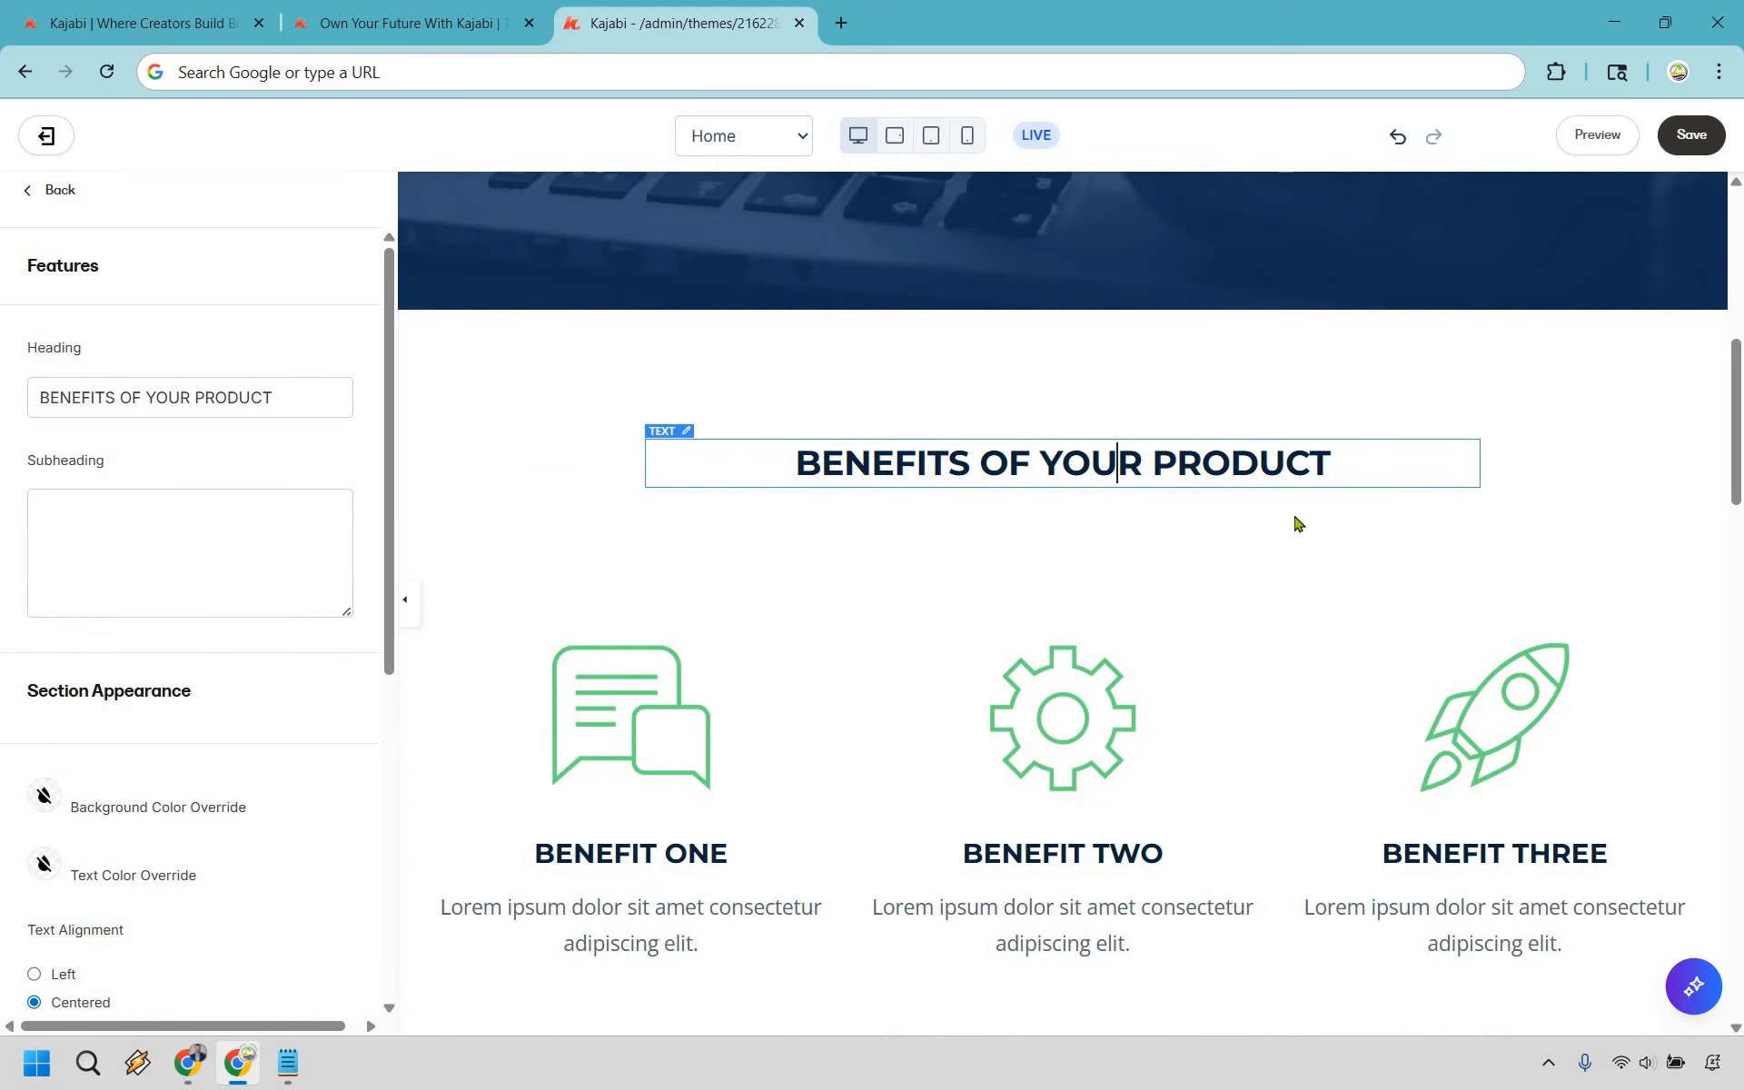
{"action": "scroll", "coordinate": [685, 511], "scroll_direction": "down", "scroll_amount": 3}
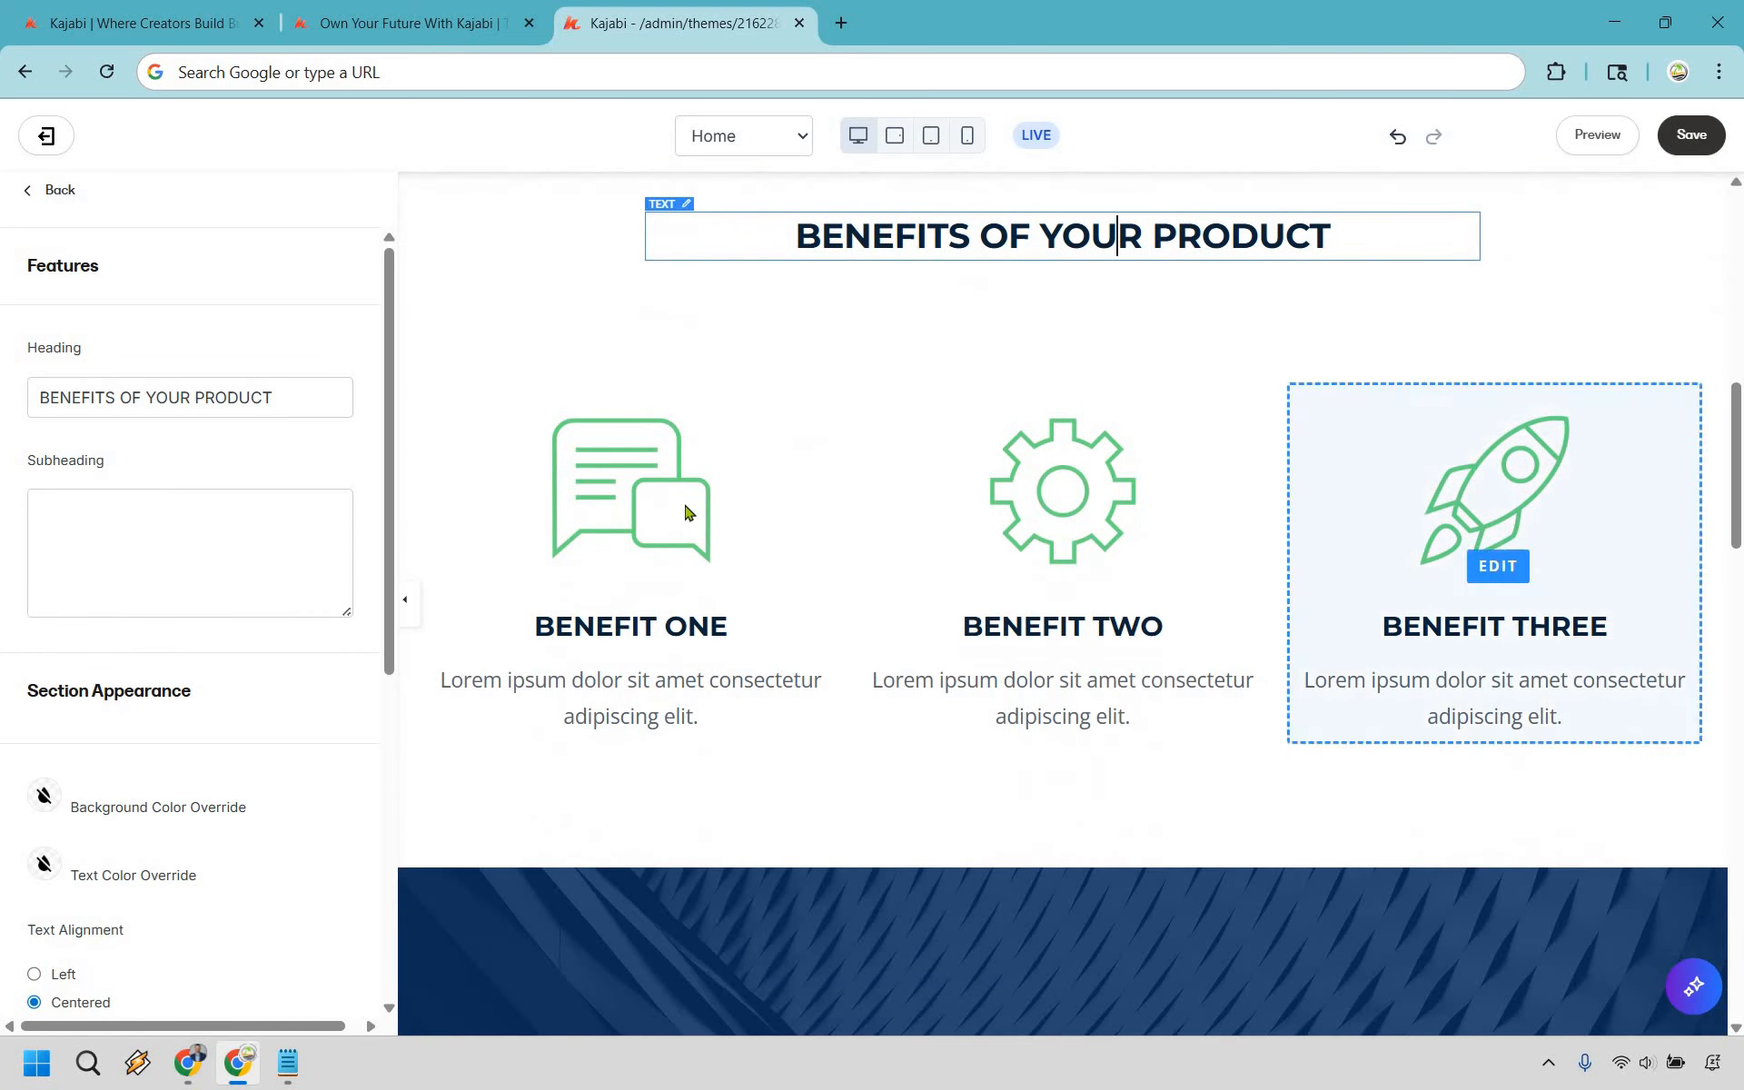
{"action": "left_click", "coordinate": [685, 511]}
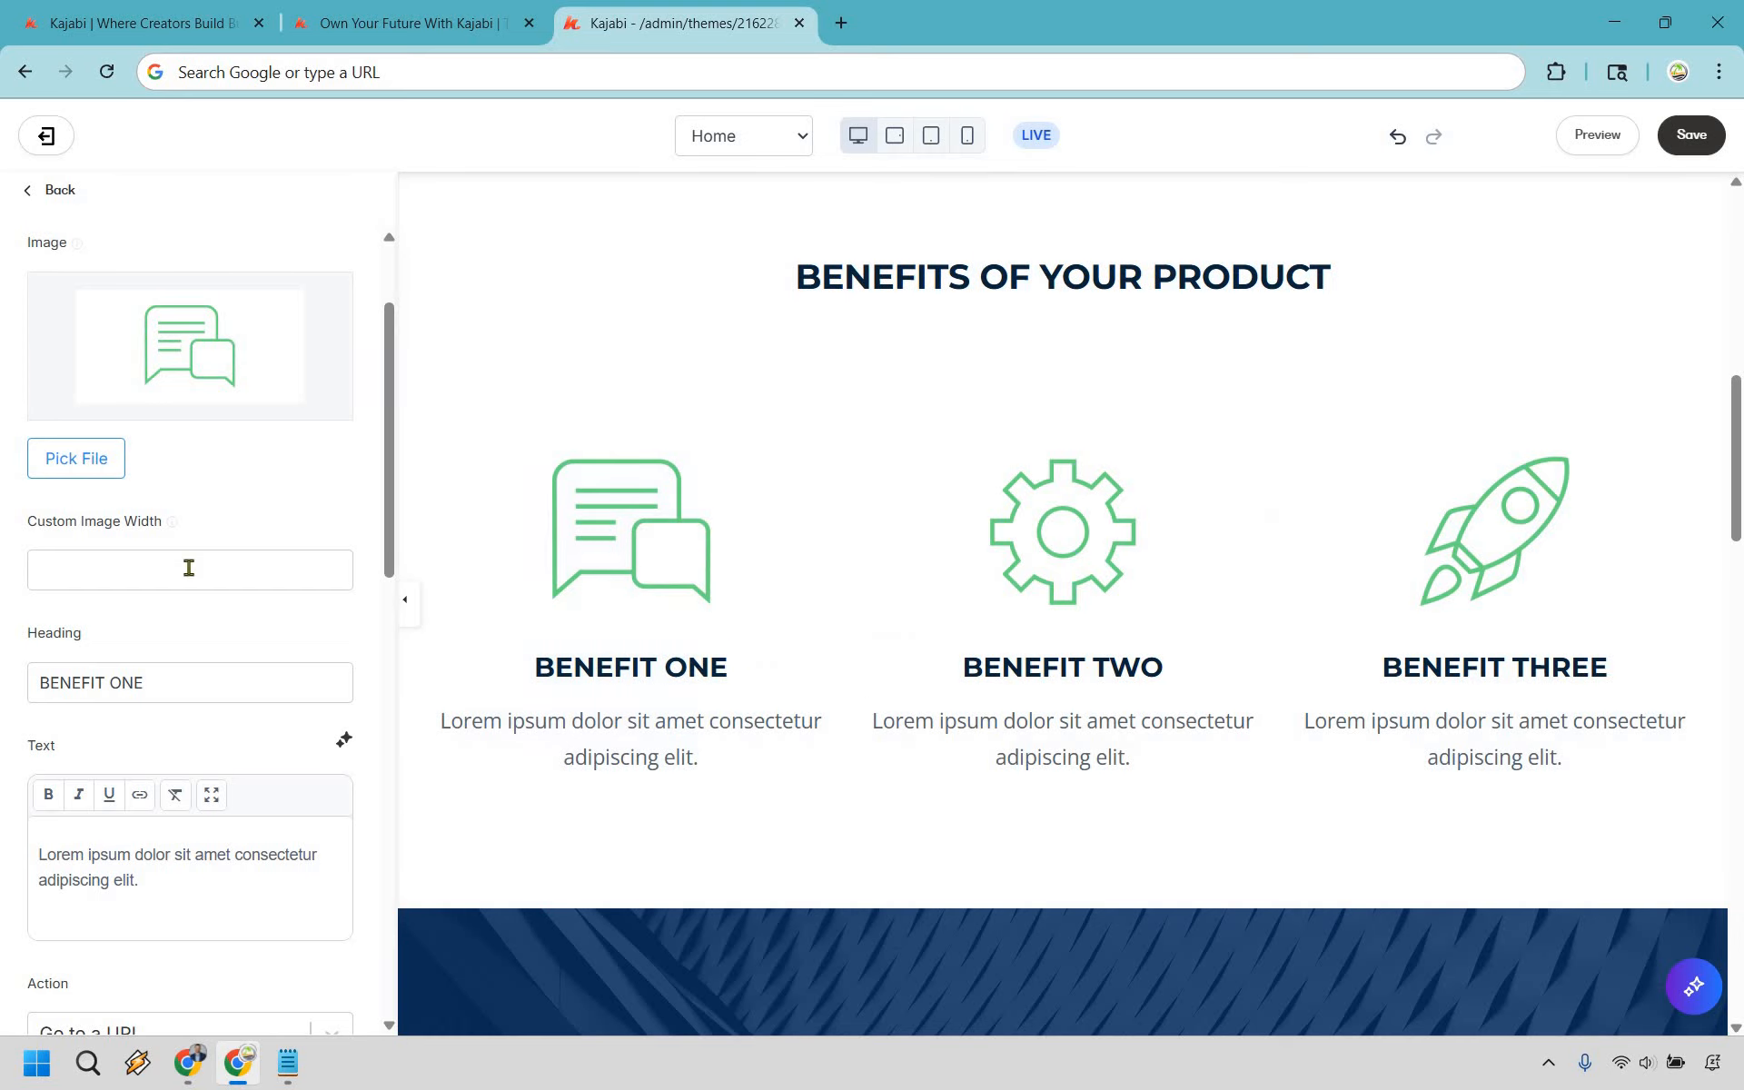
{"action": "scroll", "coordinate": [211, 826], "scroll_direction": "down", "scroll_amount": 1}
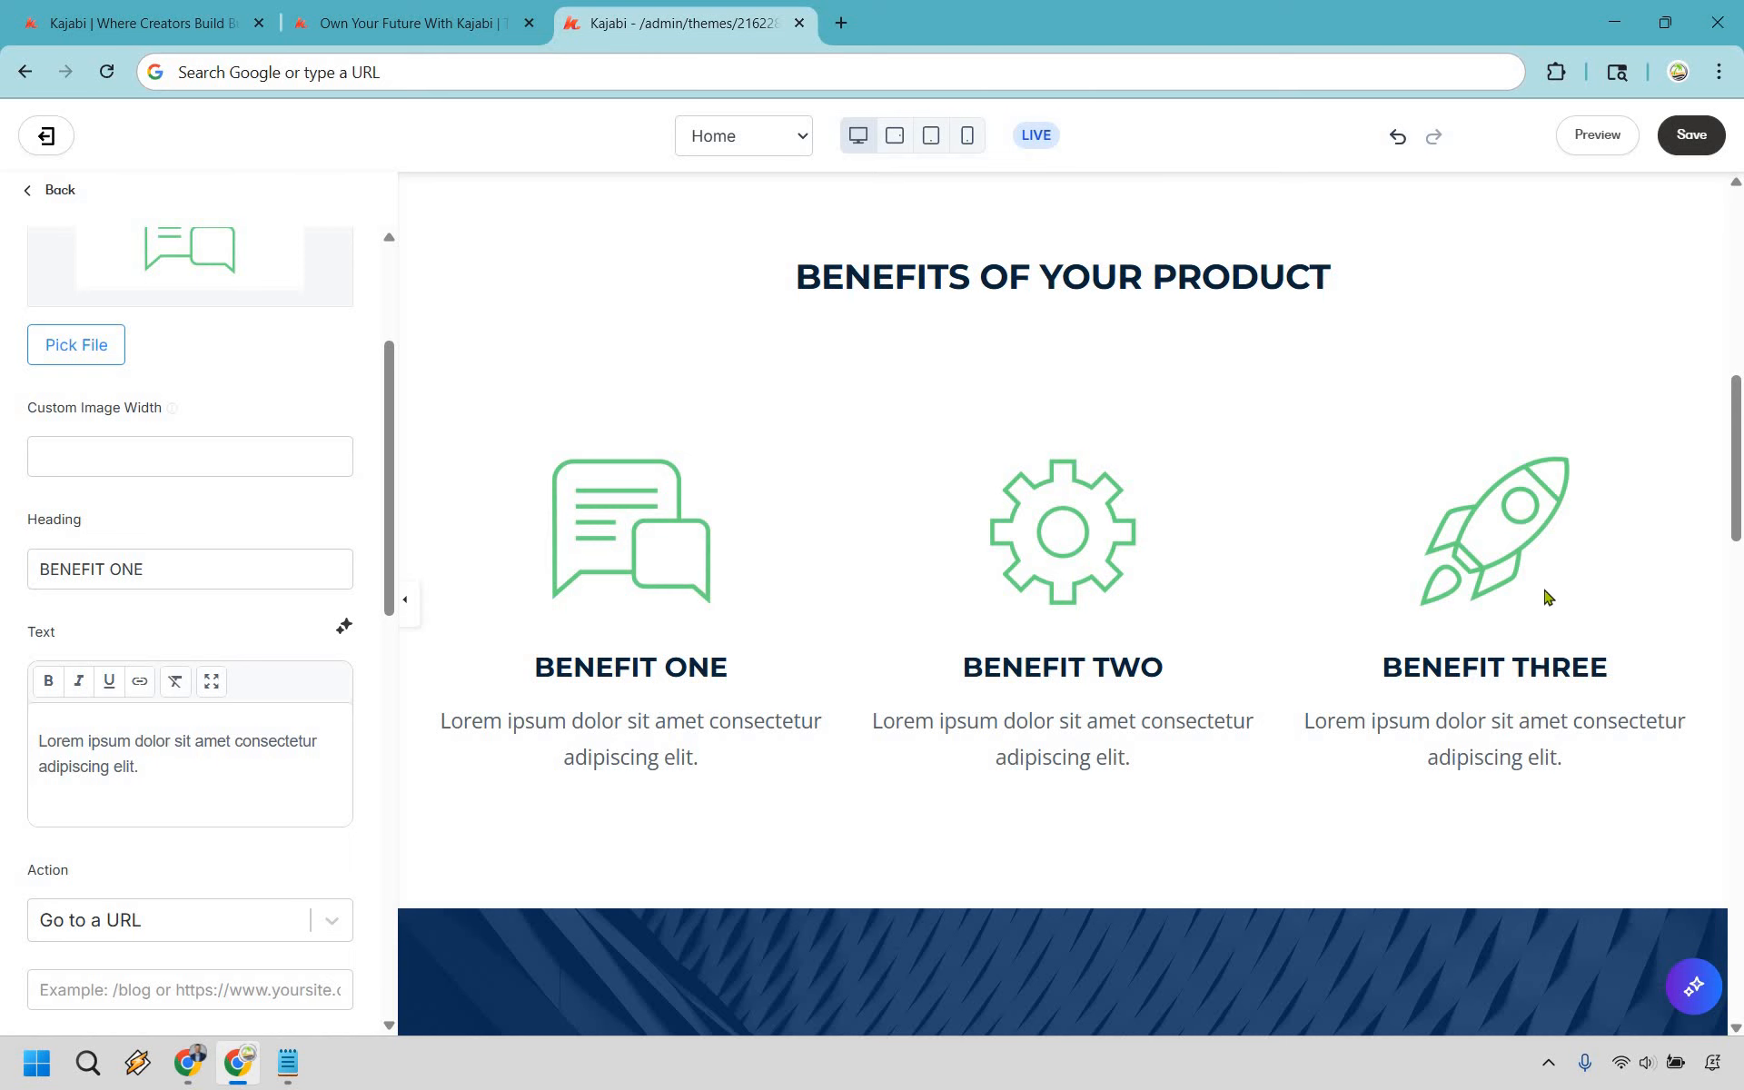
Set the "Sign Up Now" button in the closing Call To Action section to open a popup checkout for Affilio Blueprint
{"action": "scroll", "coordinate": [1354, 494], "scroll_direction": "down", "scroll_amount": 6}
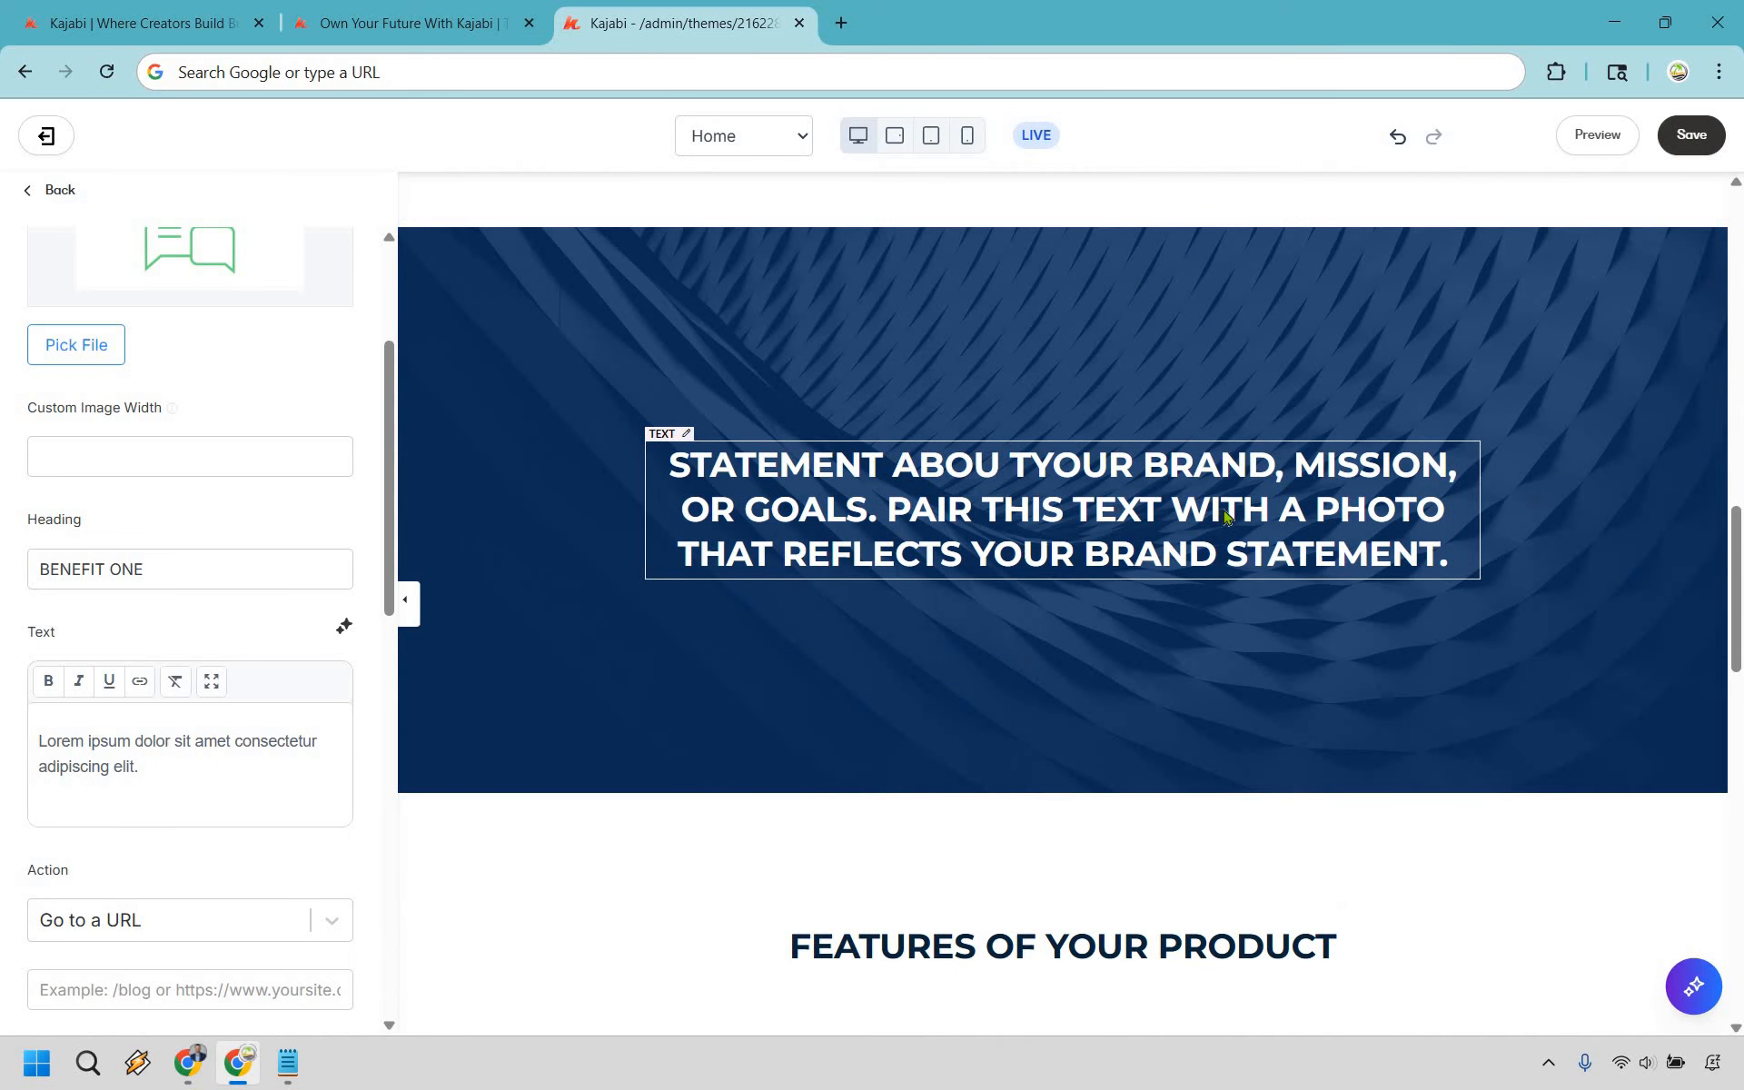
{"action": "scroll", "coordinate": [1246, 513], "scroll_direction": "down", "scroll_amount": 10}
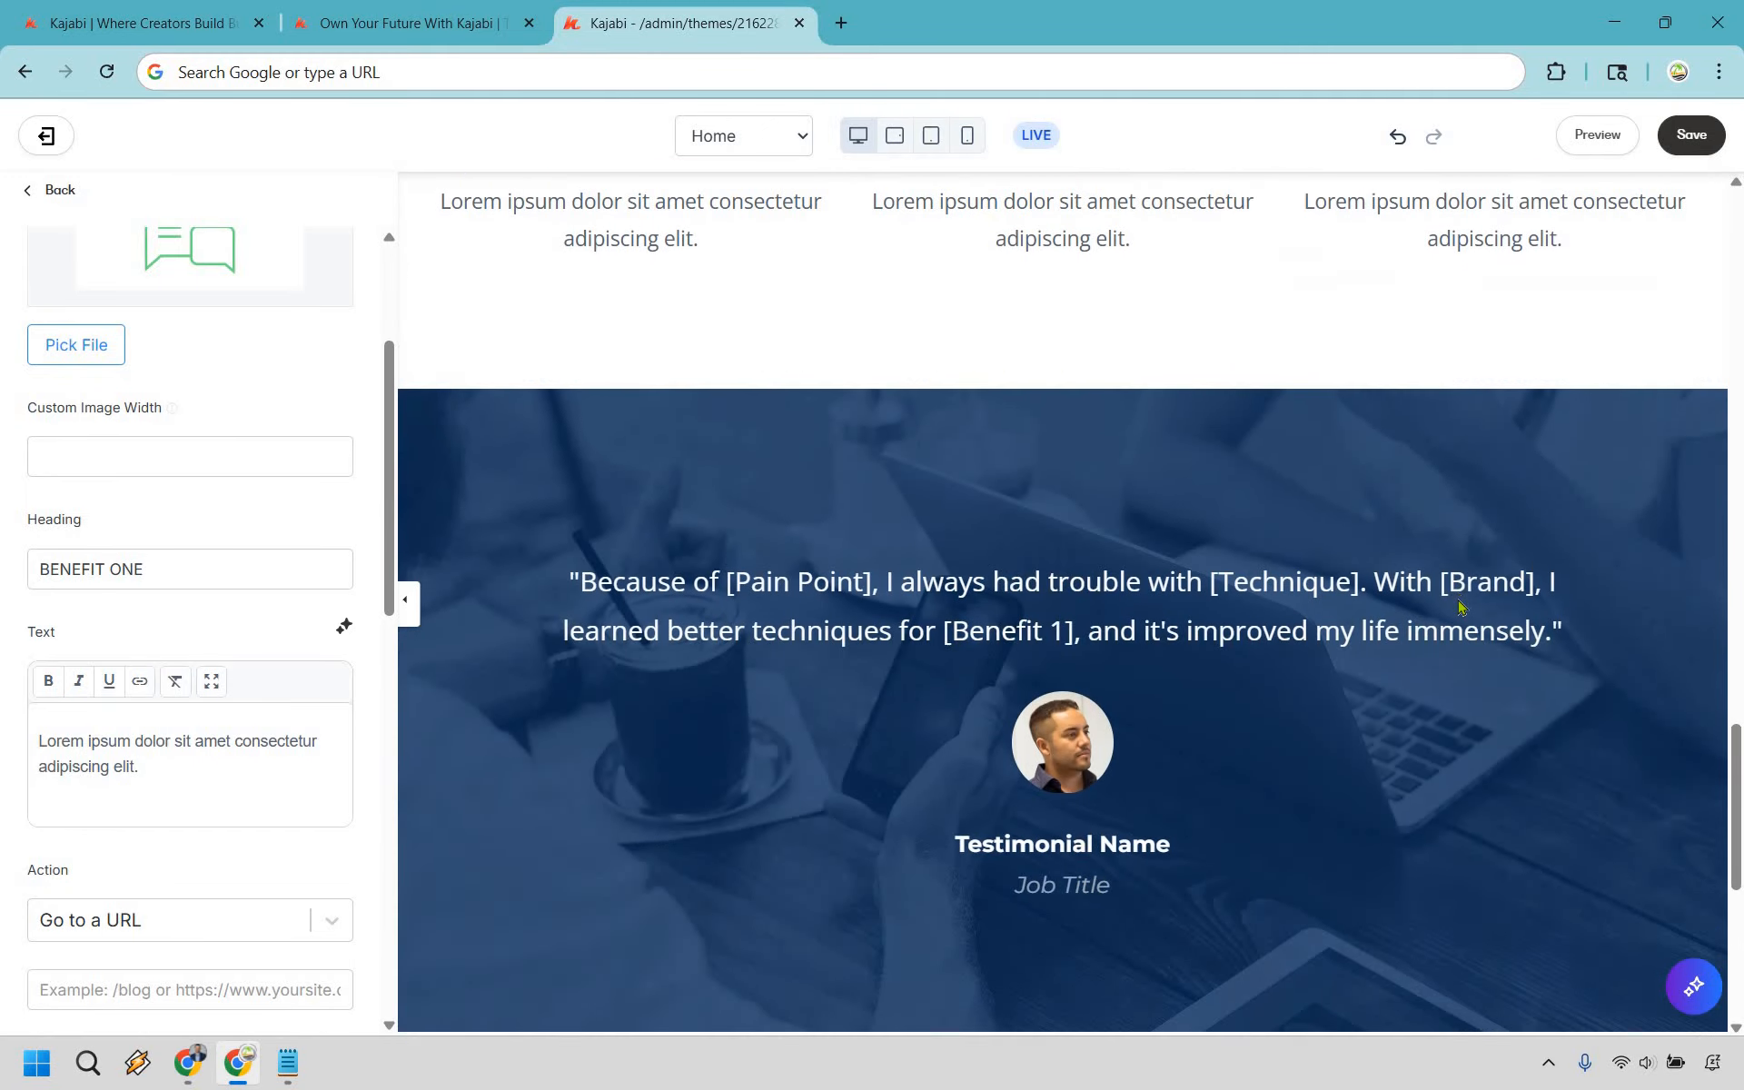
{"action": "scroll", "coordinate": [1505, 711], "scroll_direction": "down", "scroll_amount": 4}
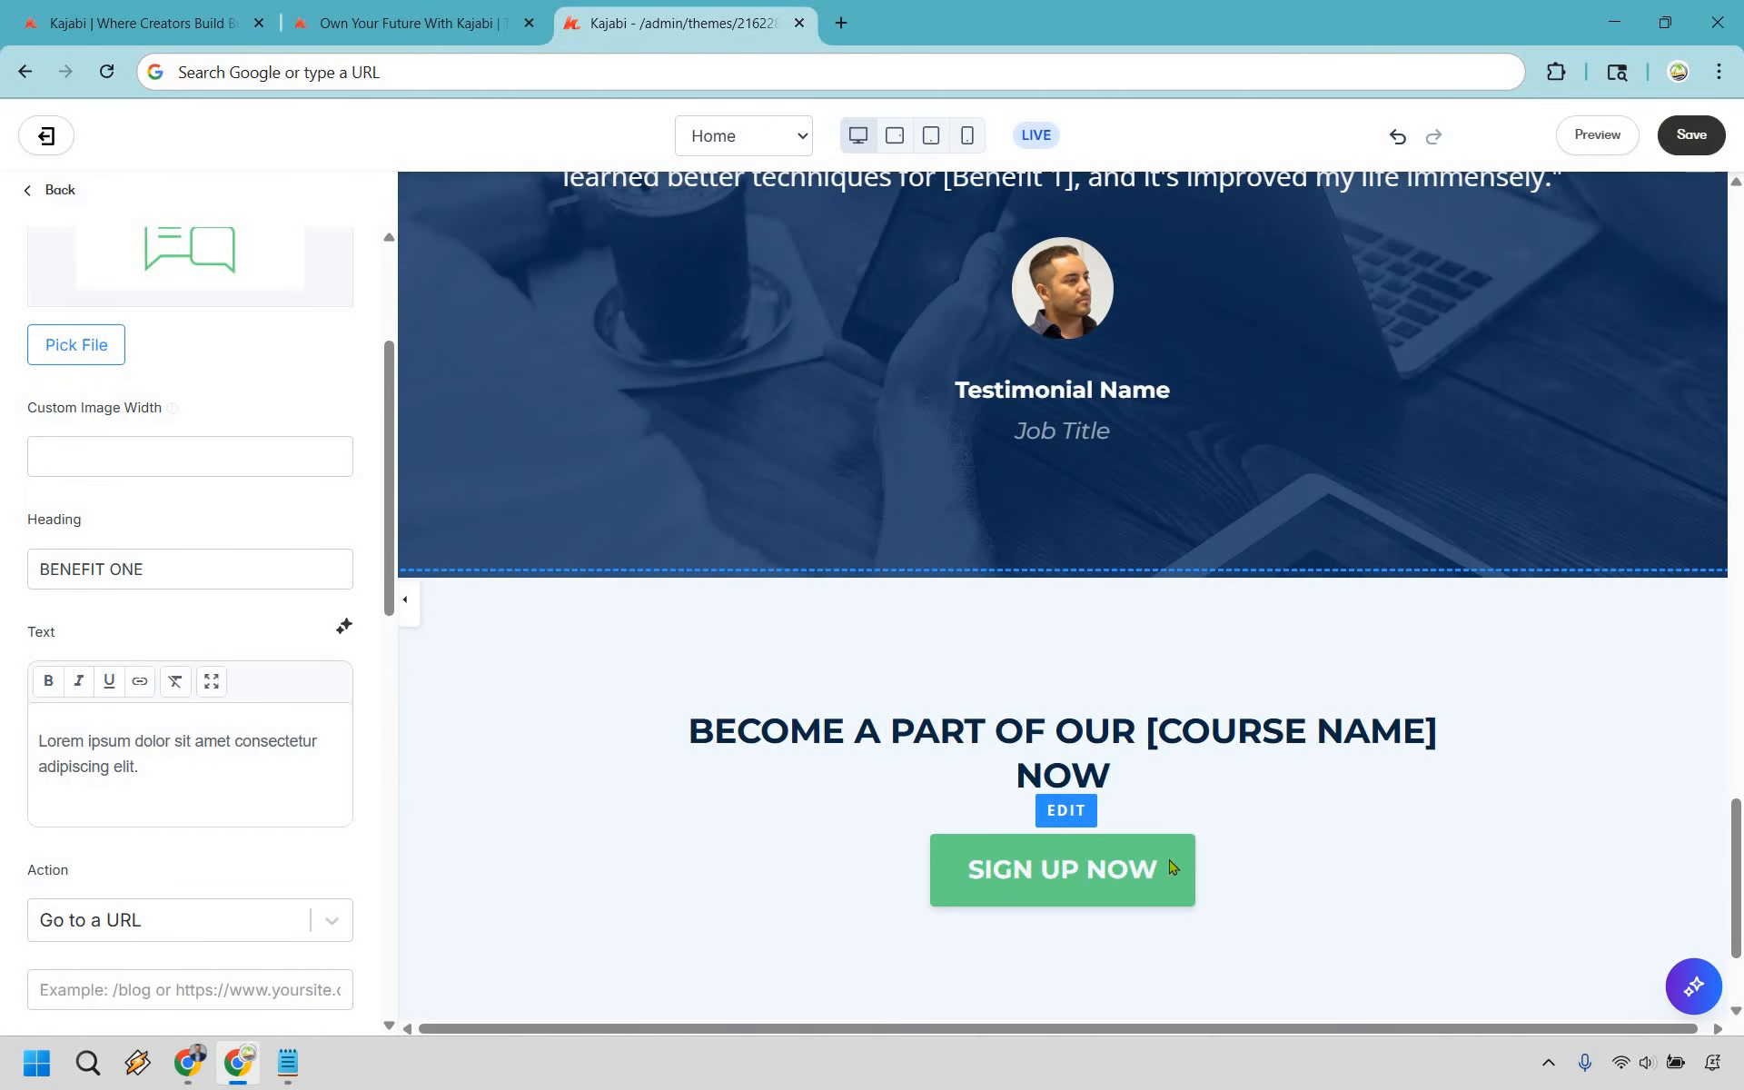
{"action": "left_click", "coordinate": [1128, 868]}
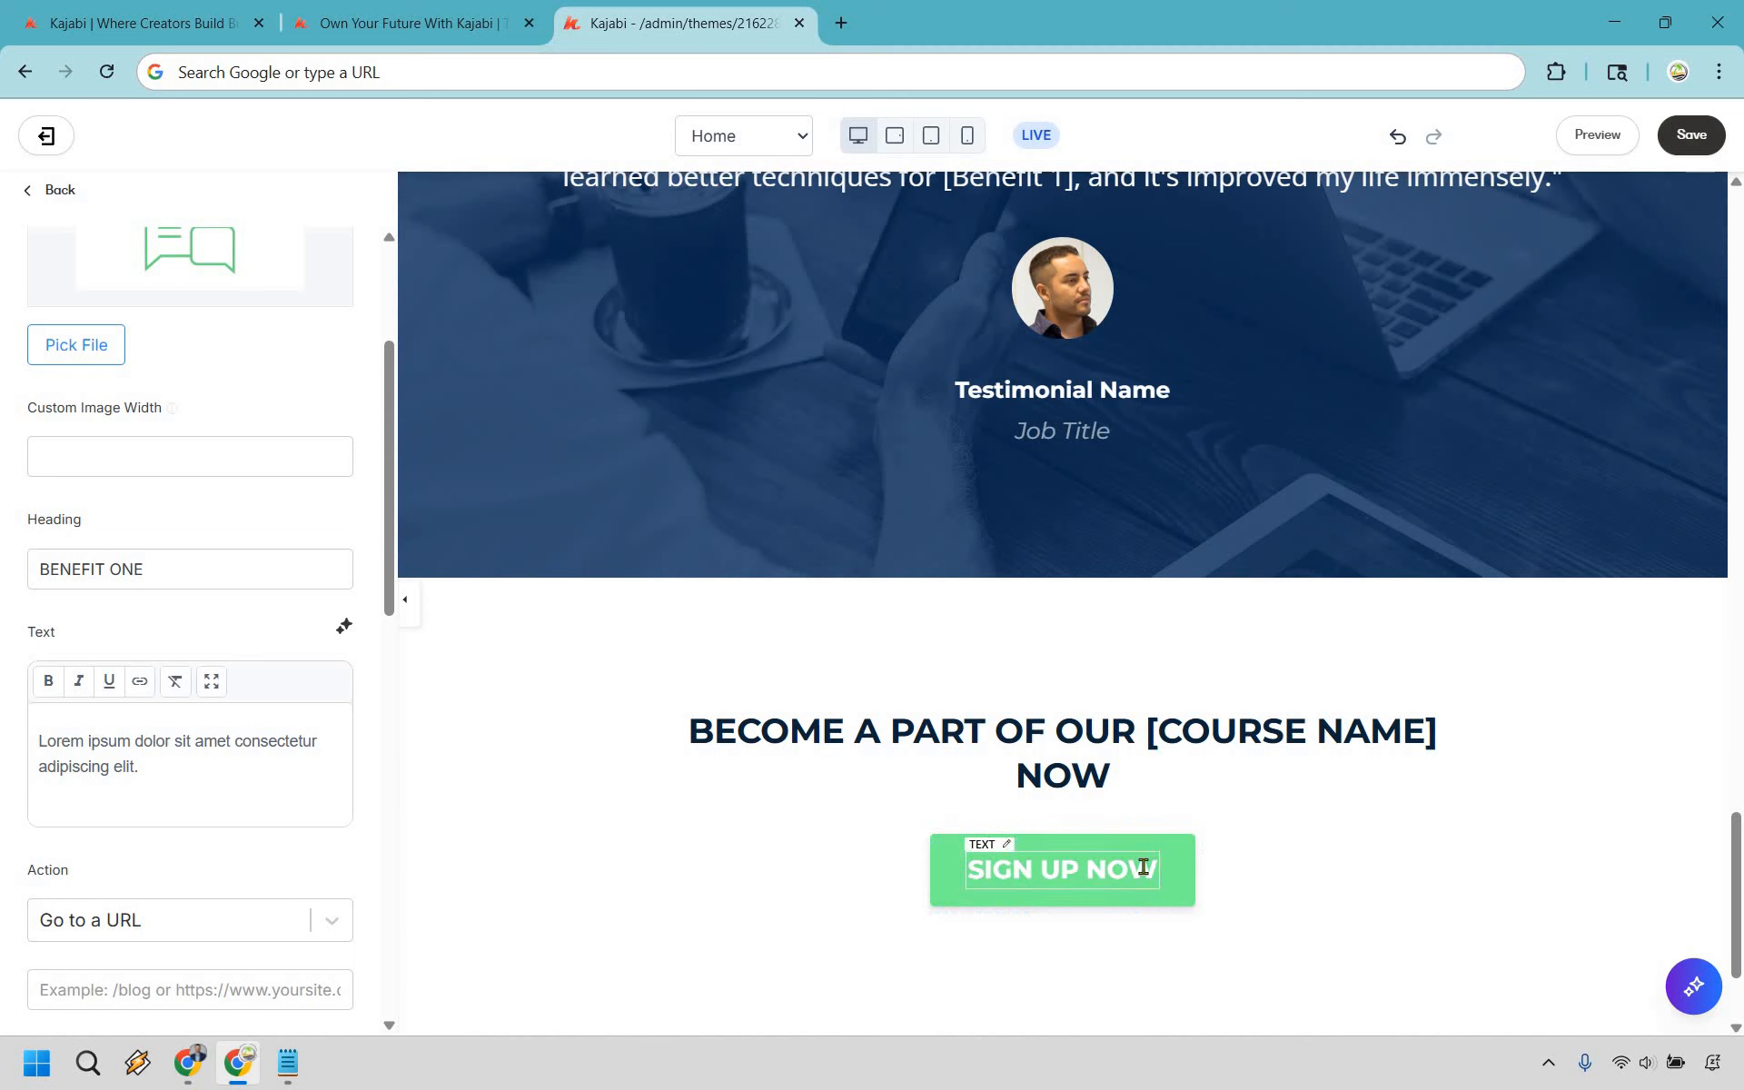
{"action": "scroll", "coordinate": [313, 495], "scroll_direction": "down", "scroll_amount": 4}
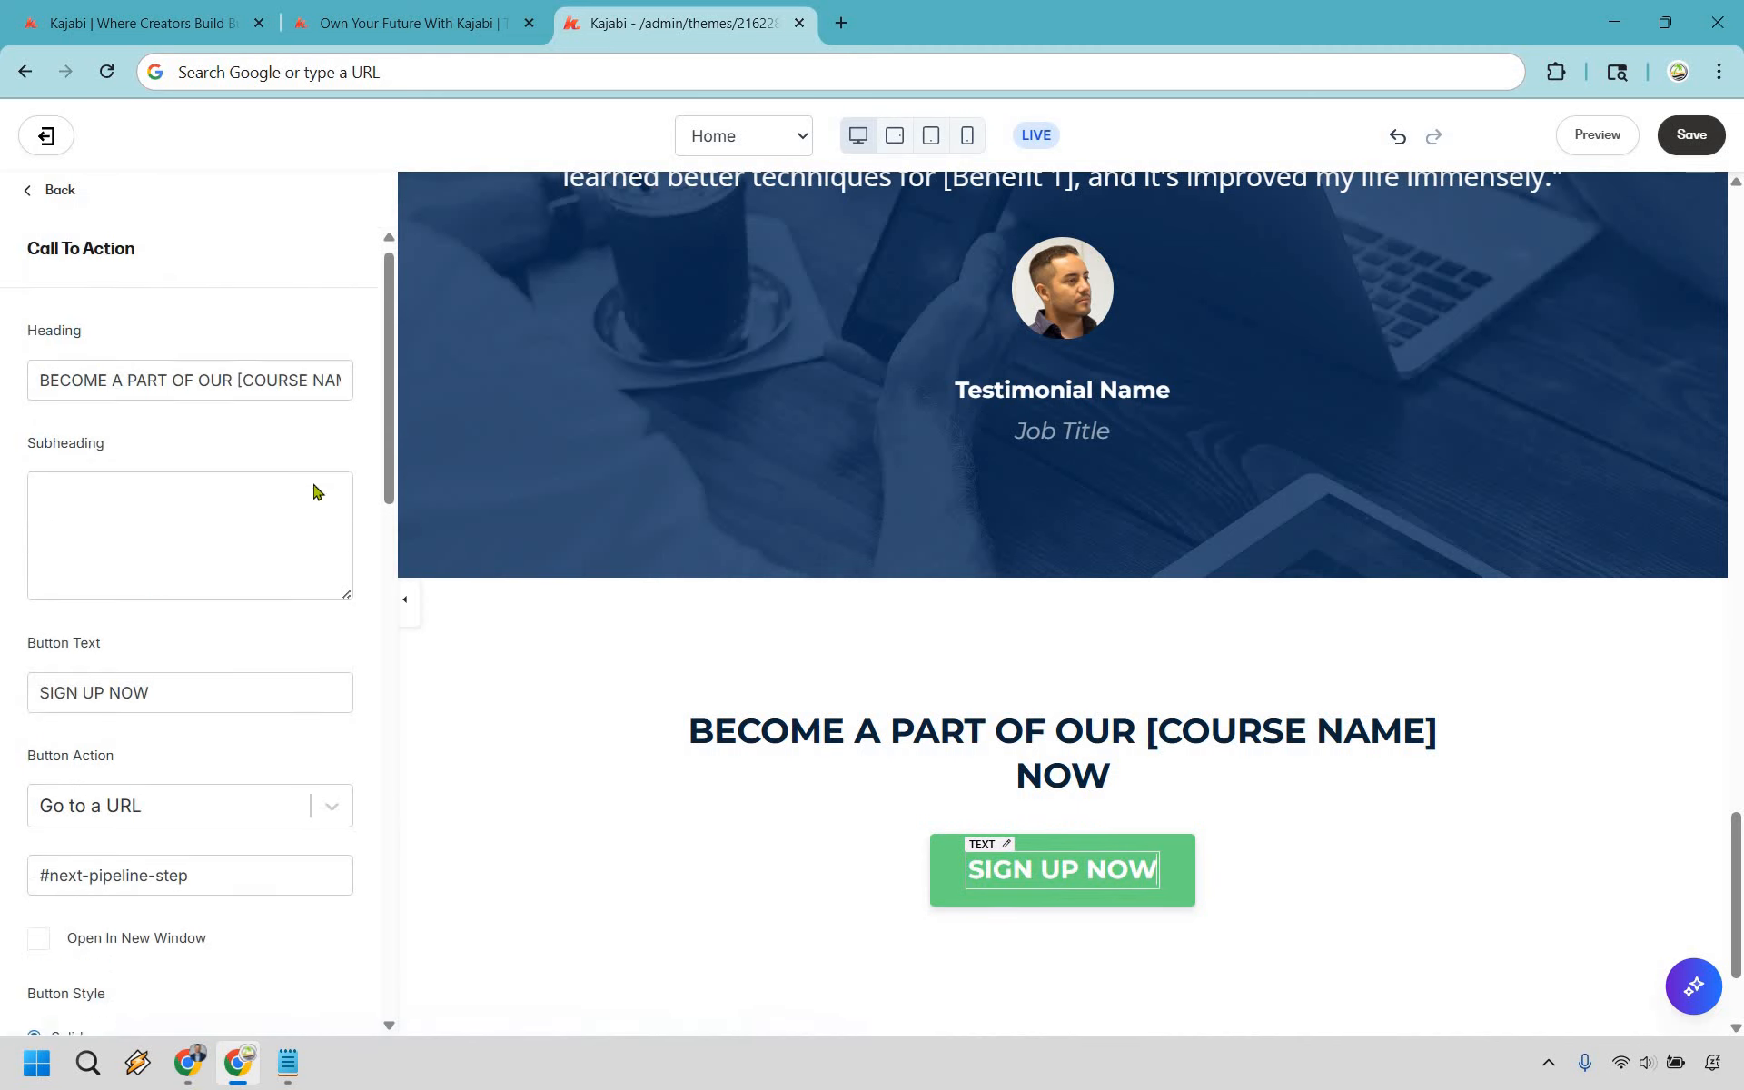
{"action": "left_click", "coordinate": [333, 483]}
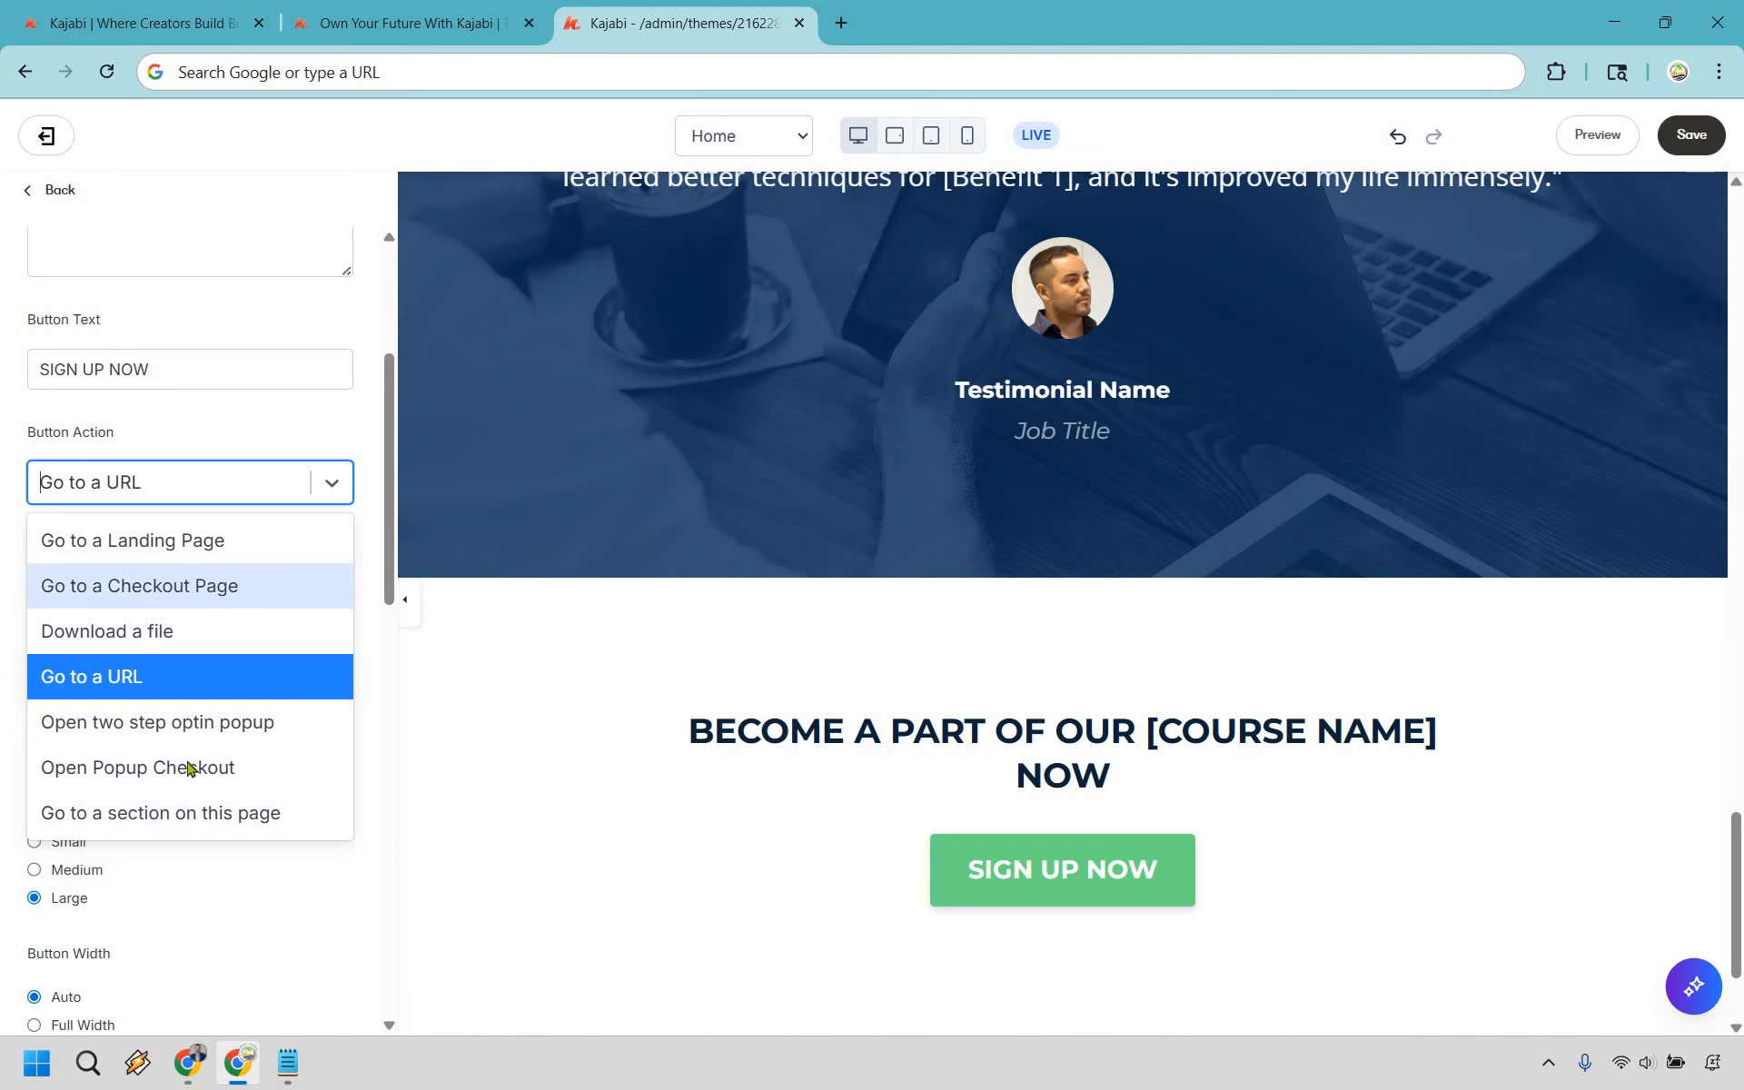
{"action": "left_click", "coordinate": [145, 767]}
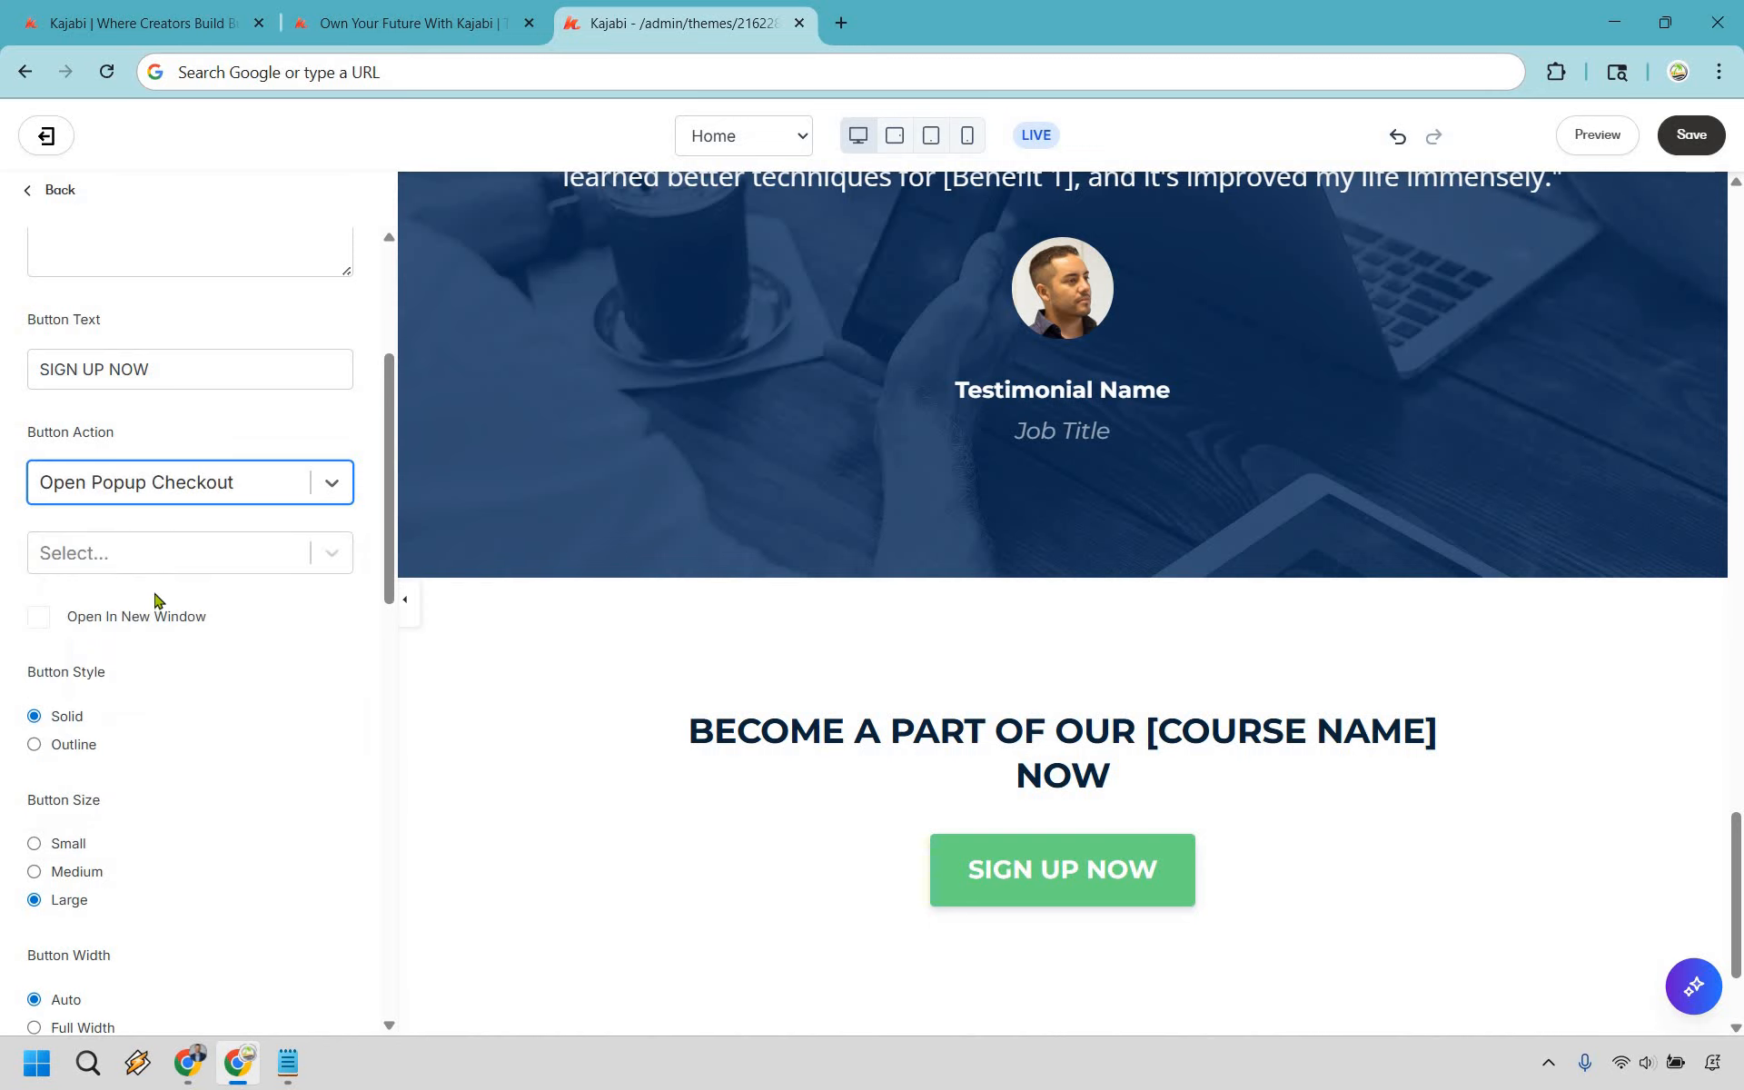
{"action": "left_click", "coordinate": [167, 552]}
{"action": "left_click", "coordinate": [316, 722]}
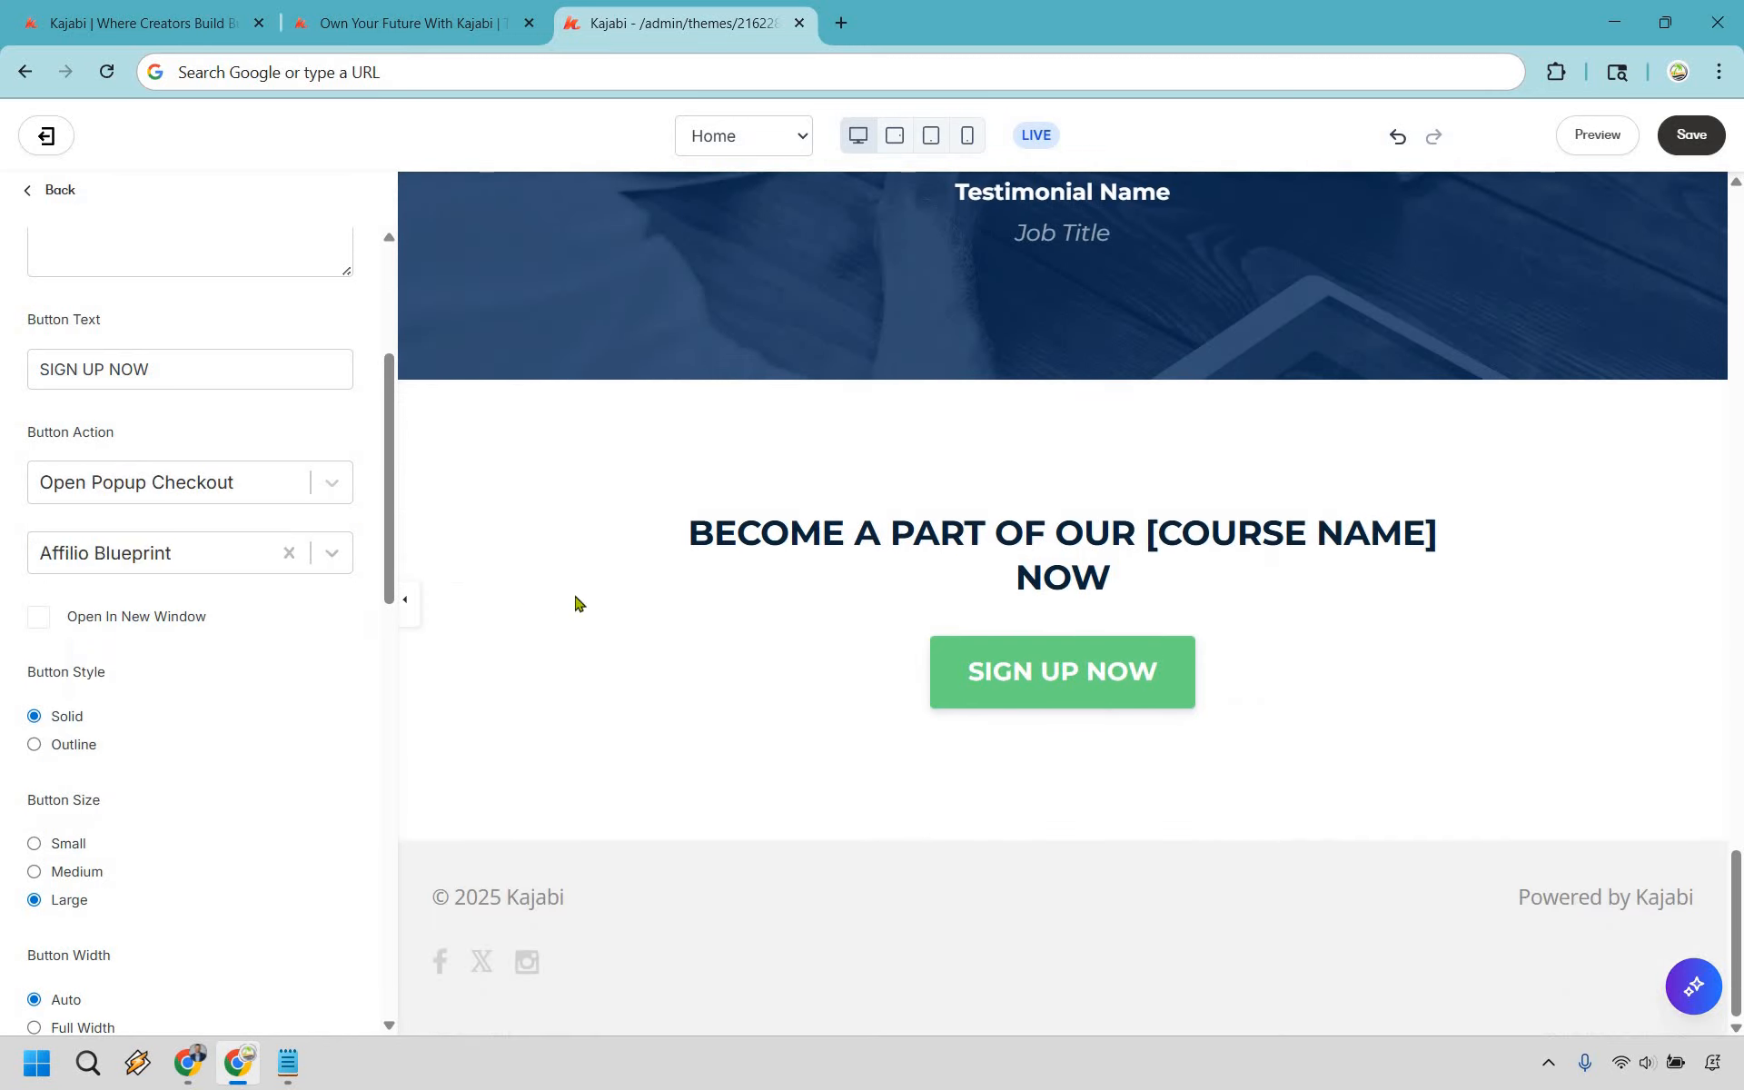
Save the customized Home page and look through its preview from the hero down to the footer
{"action": "scroll", "coordinate": [1425, 662], "scroll_direction": "up", "scroll_amount": 10}
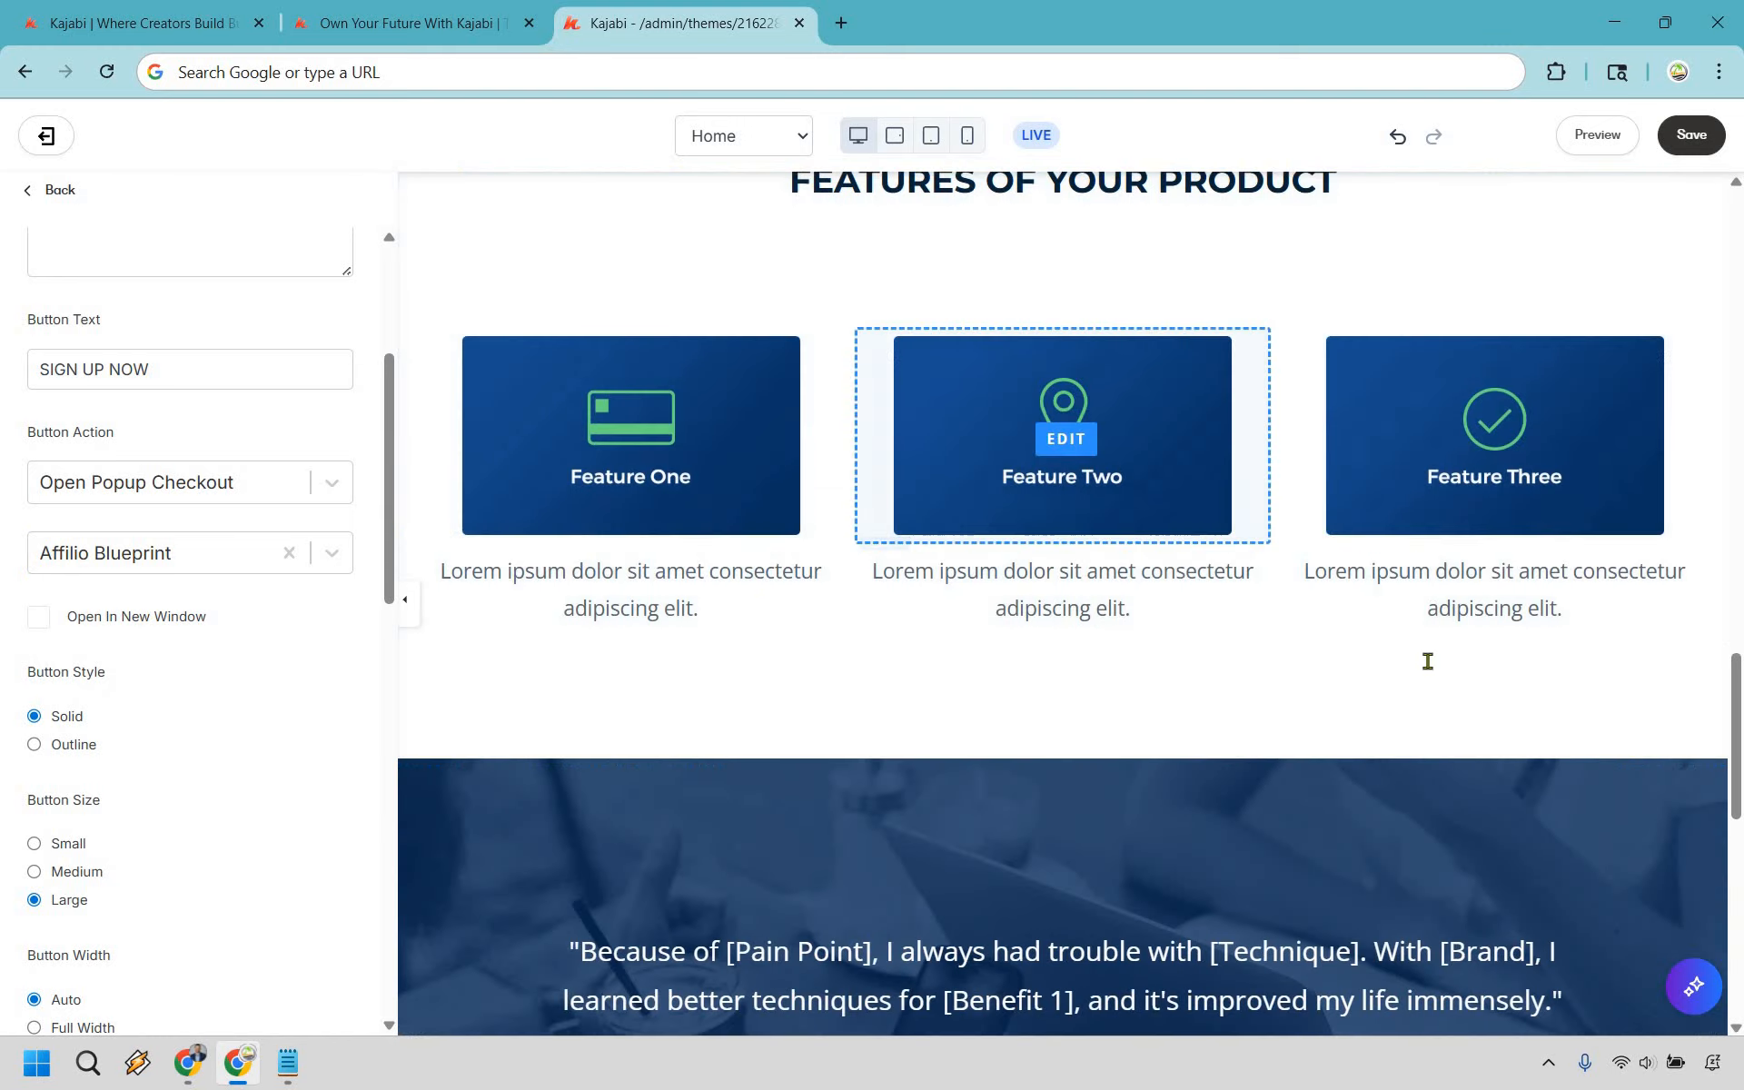
{"action": "scroll", "coordinate": [1577, 412], "scroll_direction": "up", "scroll_amount": 7}
{"action": "left_click", "coordinate": [1676, 147]}
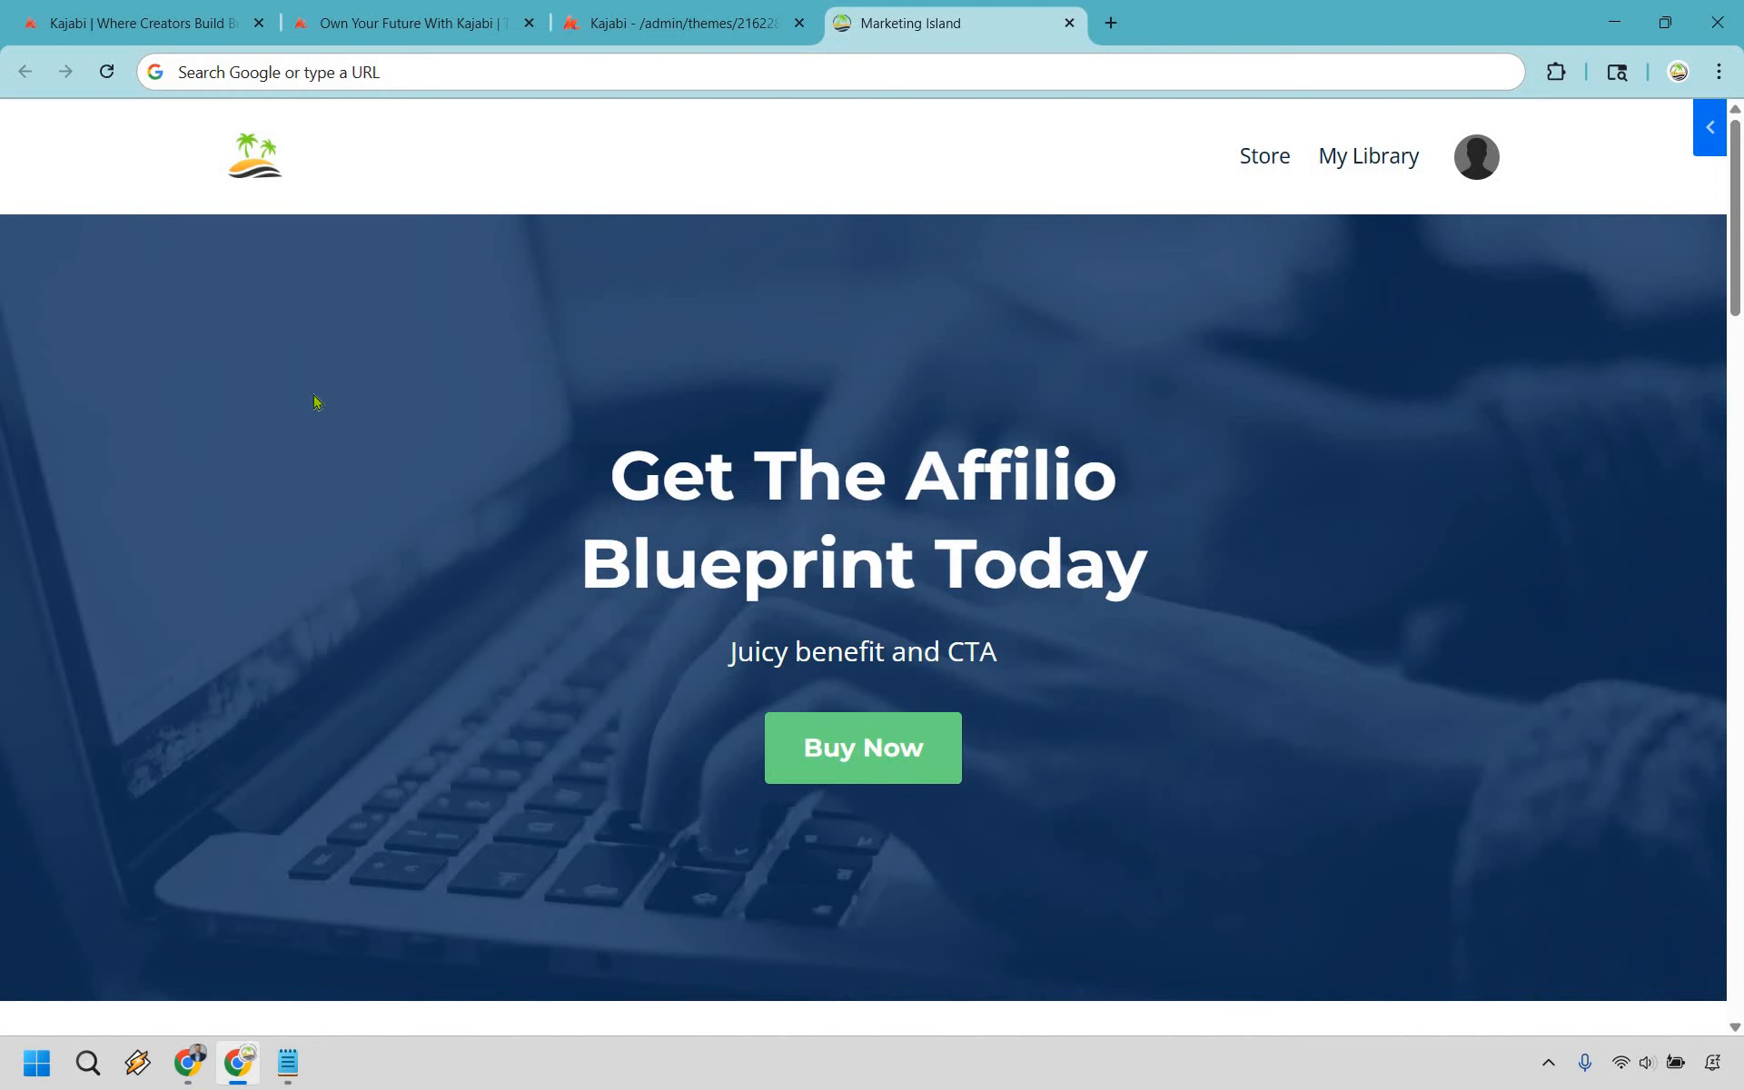
{"action": "scroll", "coordinate": [1527, 377], "scroll_direction": "down", "scroll_amount": 20}
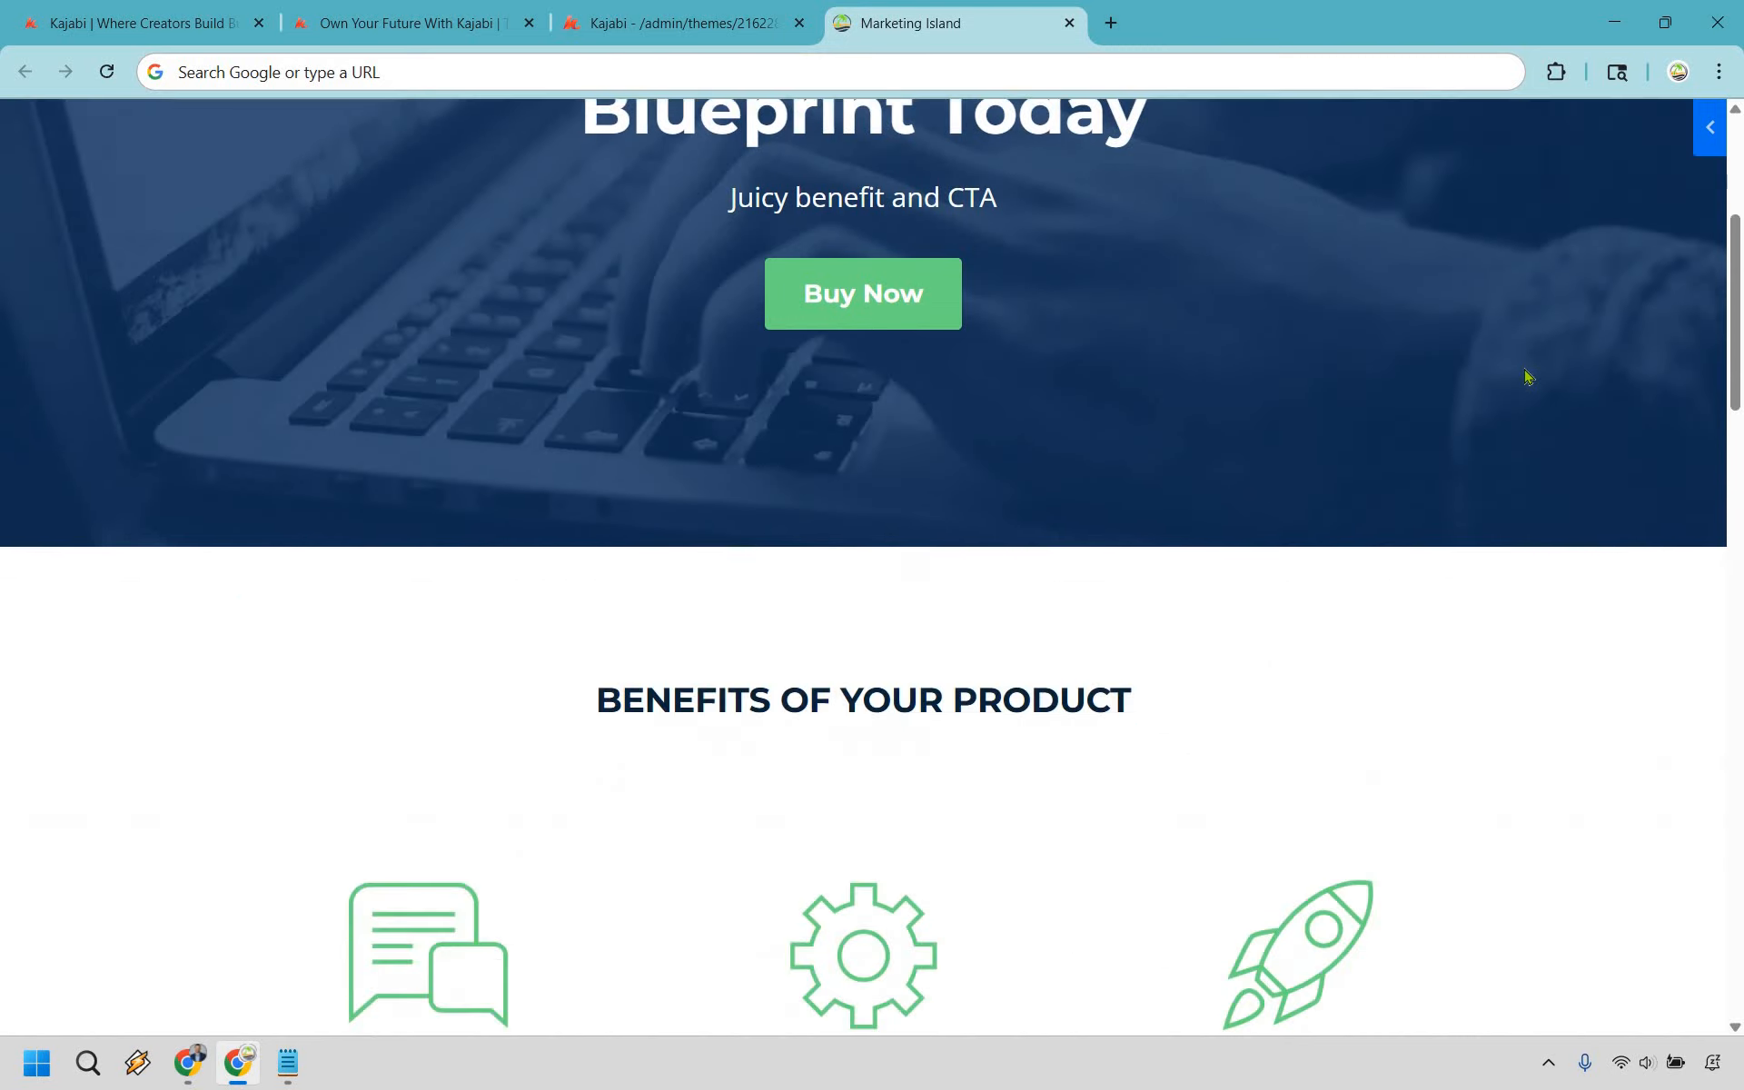
{"action": "scroll", "coordinate": [1529, 378], "scroll_direction": "down", "scroll_amount": 5}
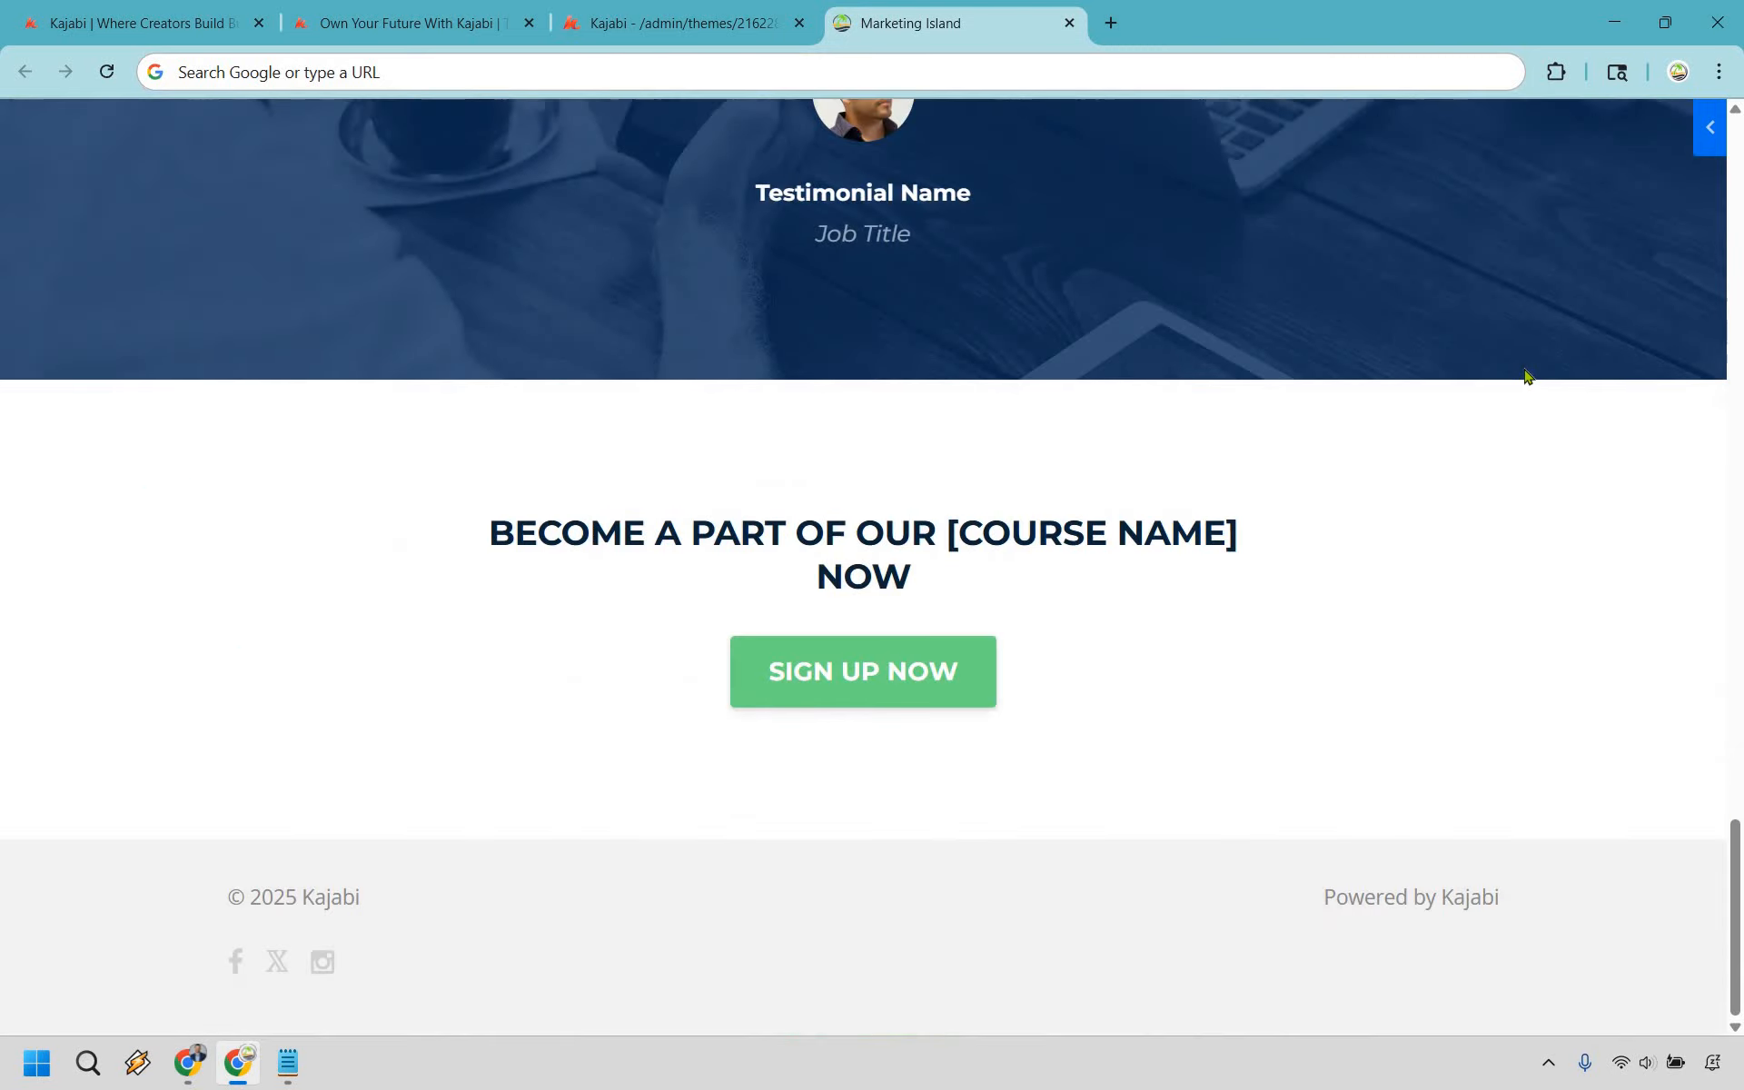
{"action": "scroll", "coordinate": [1530, 377], "scroll_direction": "up", "scroll_amount": 20}
{"action": "scroll", "coordinate": [851, 725], "scroll_direction": "up", "scroll_amount": 1}
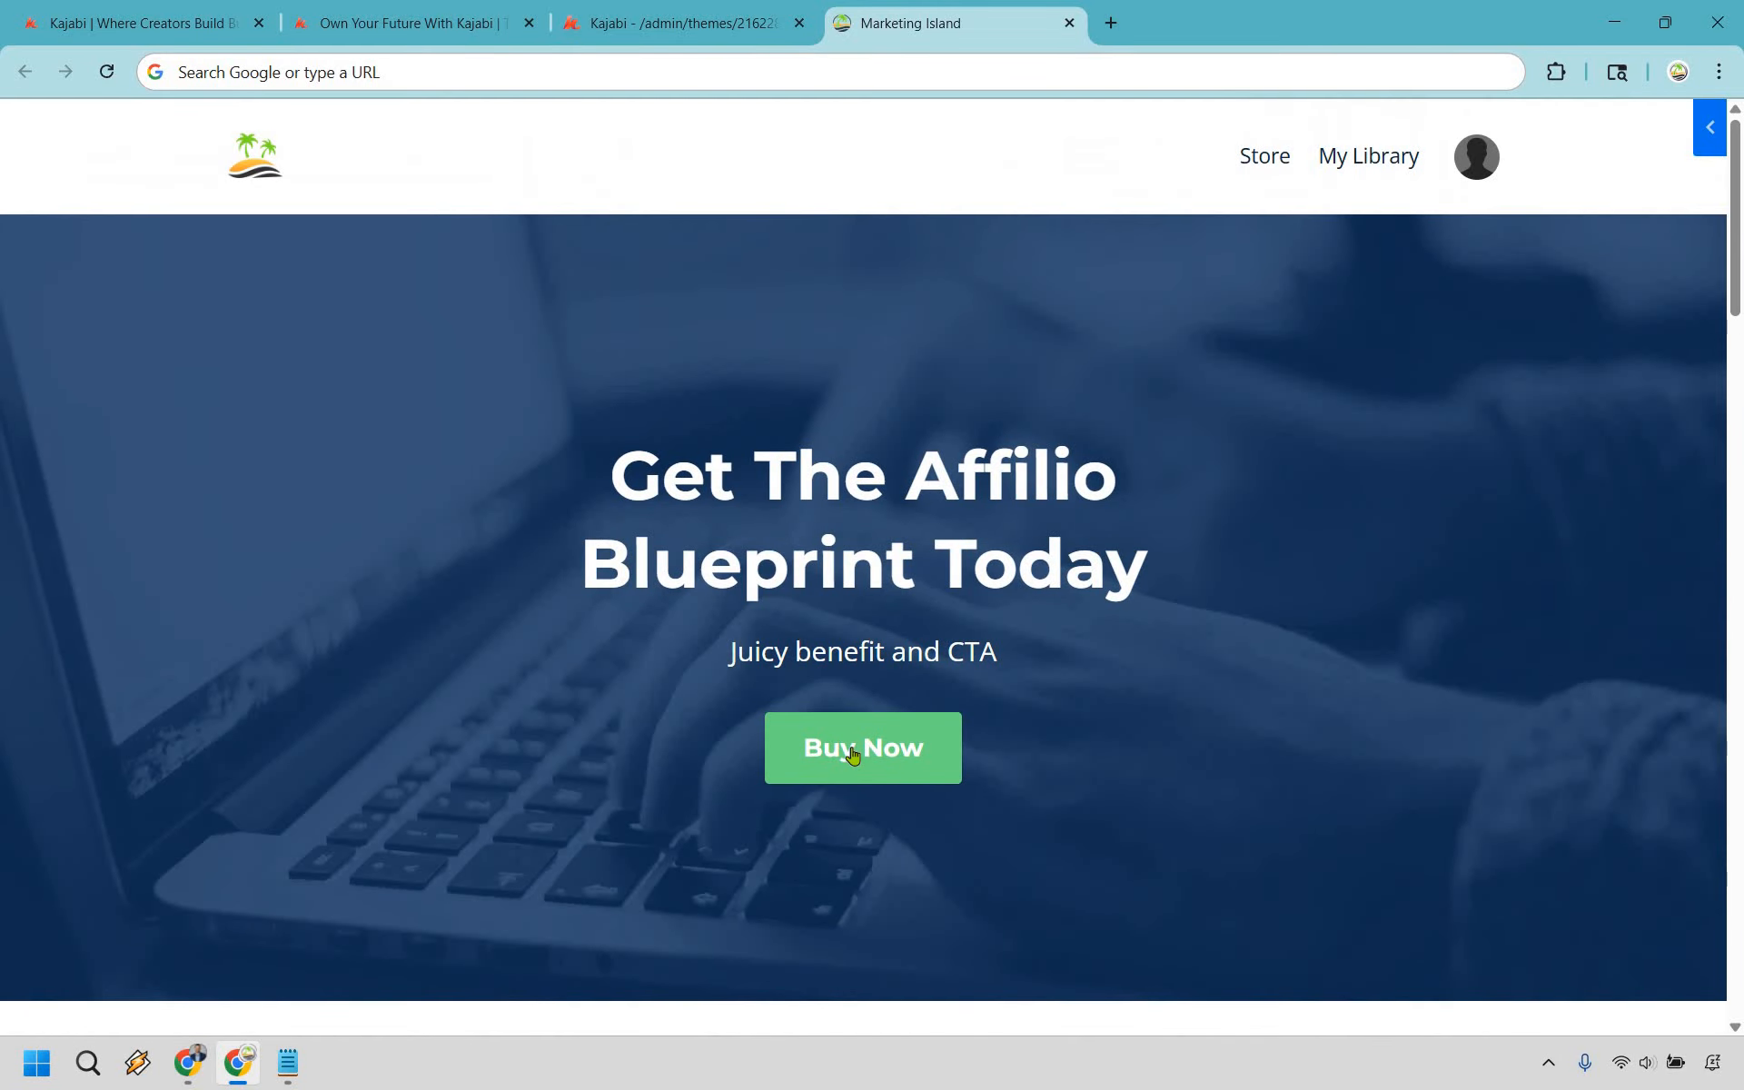
Open the popup checkout from the previewed hero's Buy Now button and review its order summary, contact and payment fields
{"action": "left_click", "coordinate": [852, 753]}
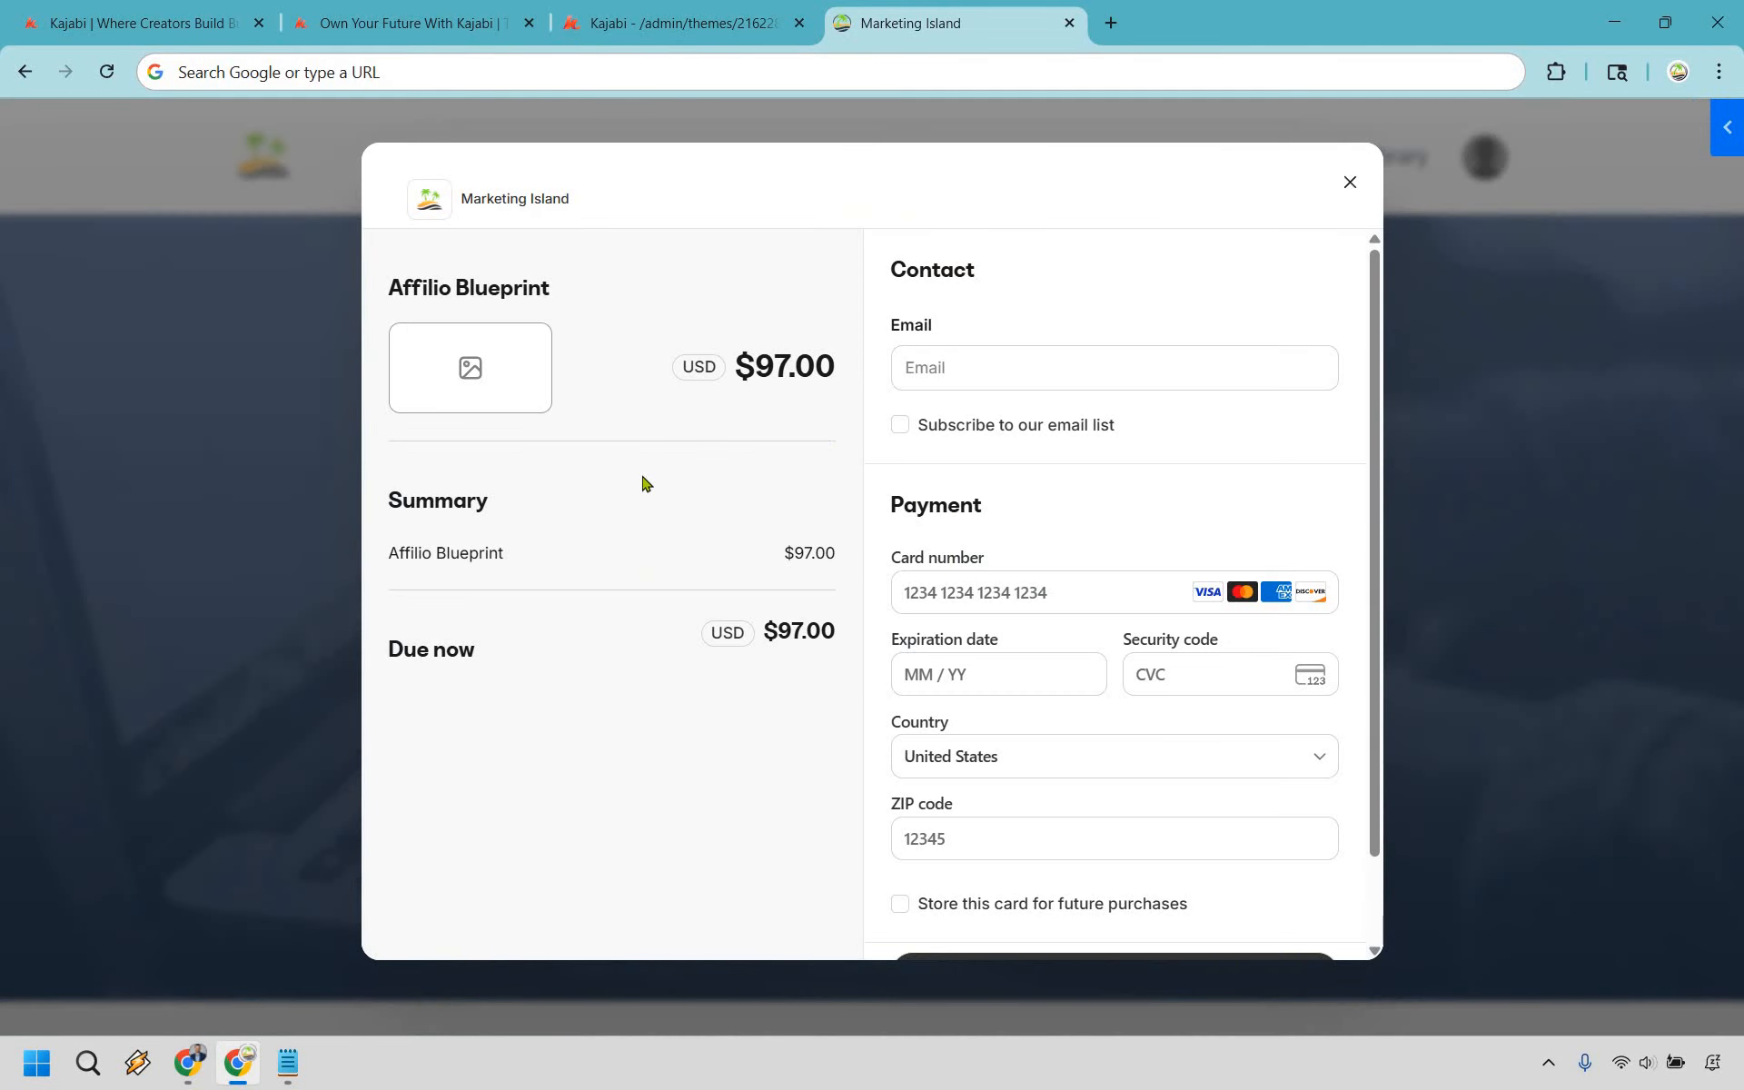
{"action": "scroll", "coordinate": [662, 475], "scroll_direction": "down", "scroll_amount": 2}
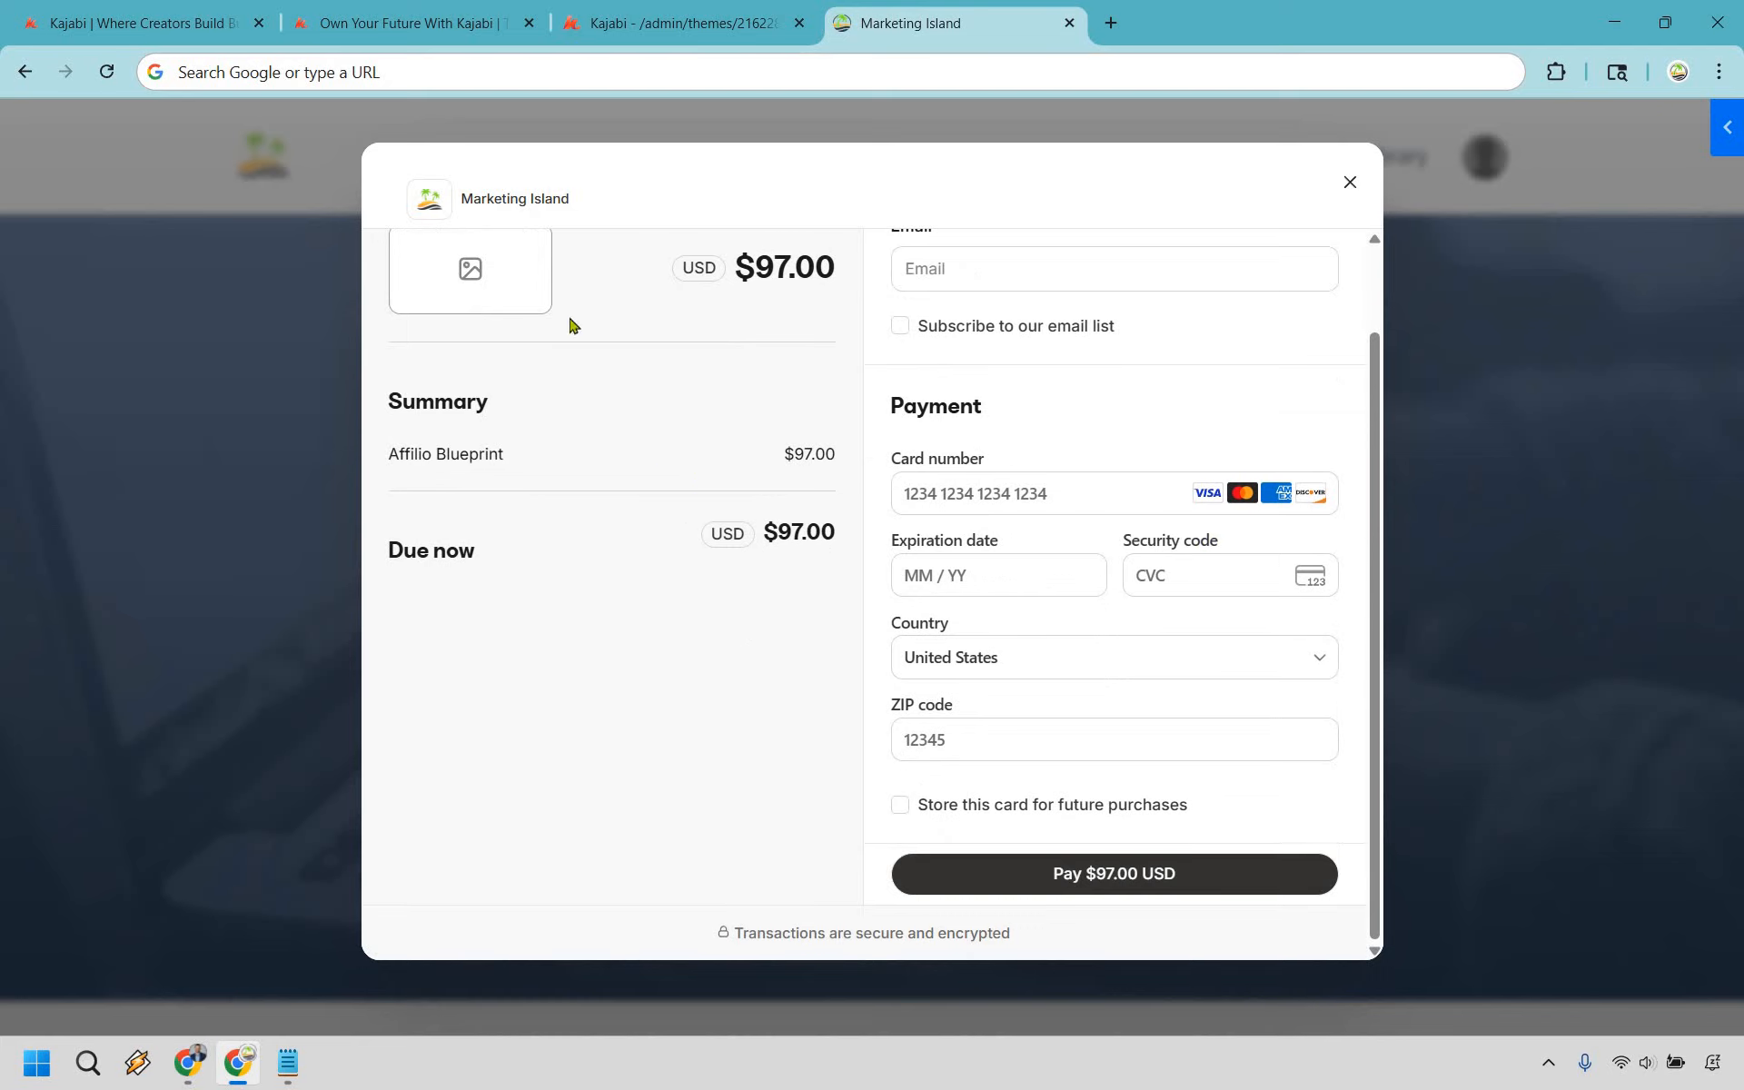
{"action": "scroll", "coordinate": [560, 438], "scroll_direction": "up", "scroll_amount": 2}
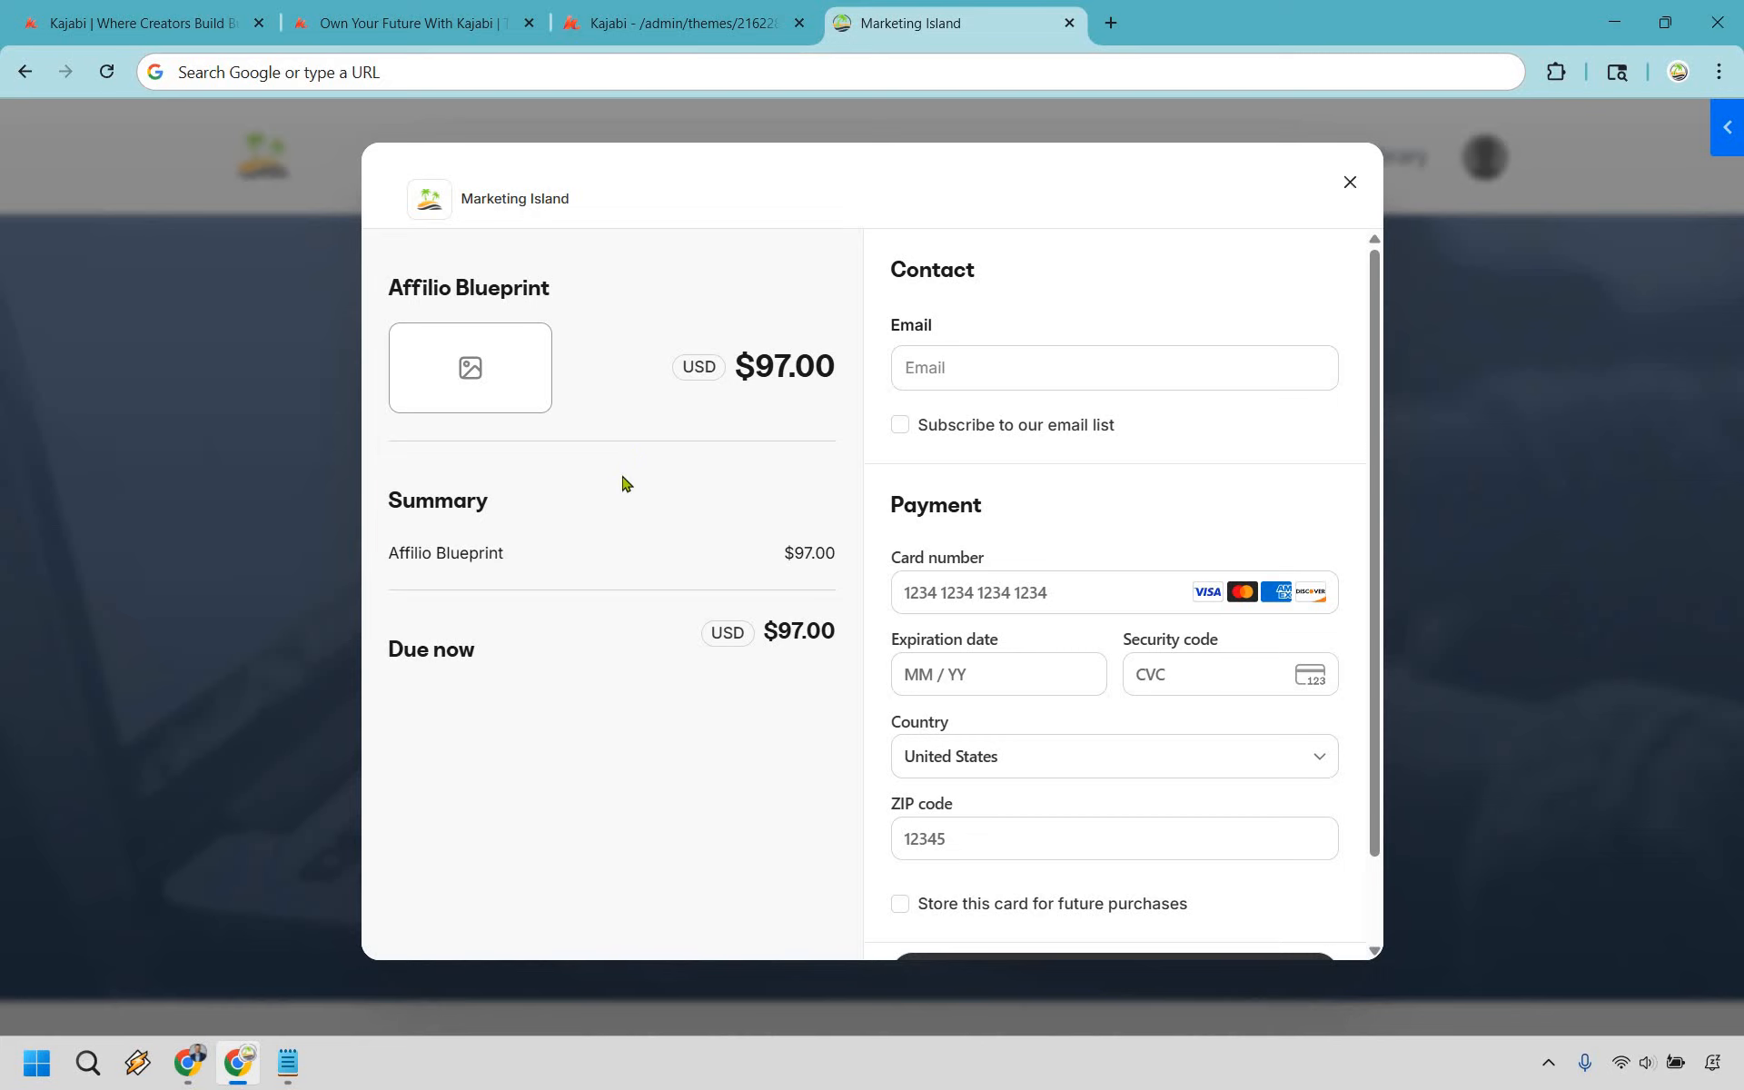
{"action": "scroll", "coordinate": [1177, 356], "scroll_direction": "down", "scroll_amount": 2}
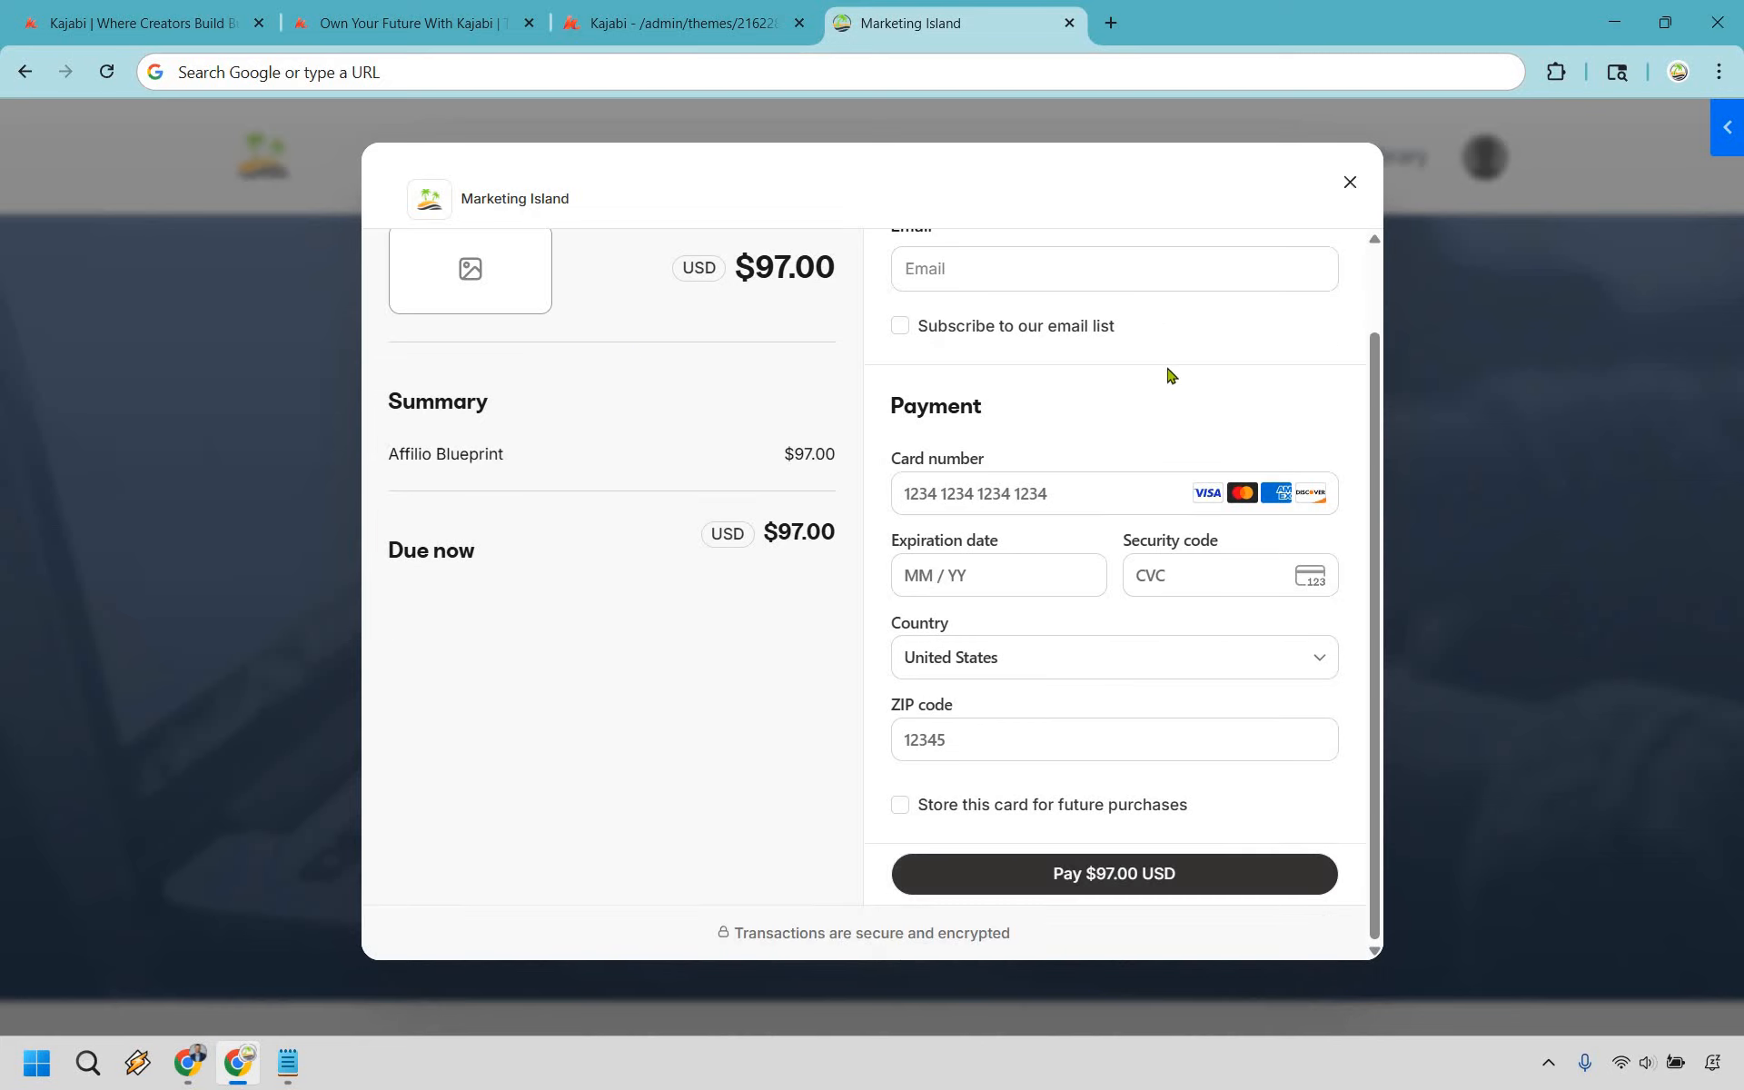
{"action": "scroll", "coordinate": [1215, 471], "scroll_direction": "up", "scroll_amount": 2}
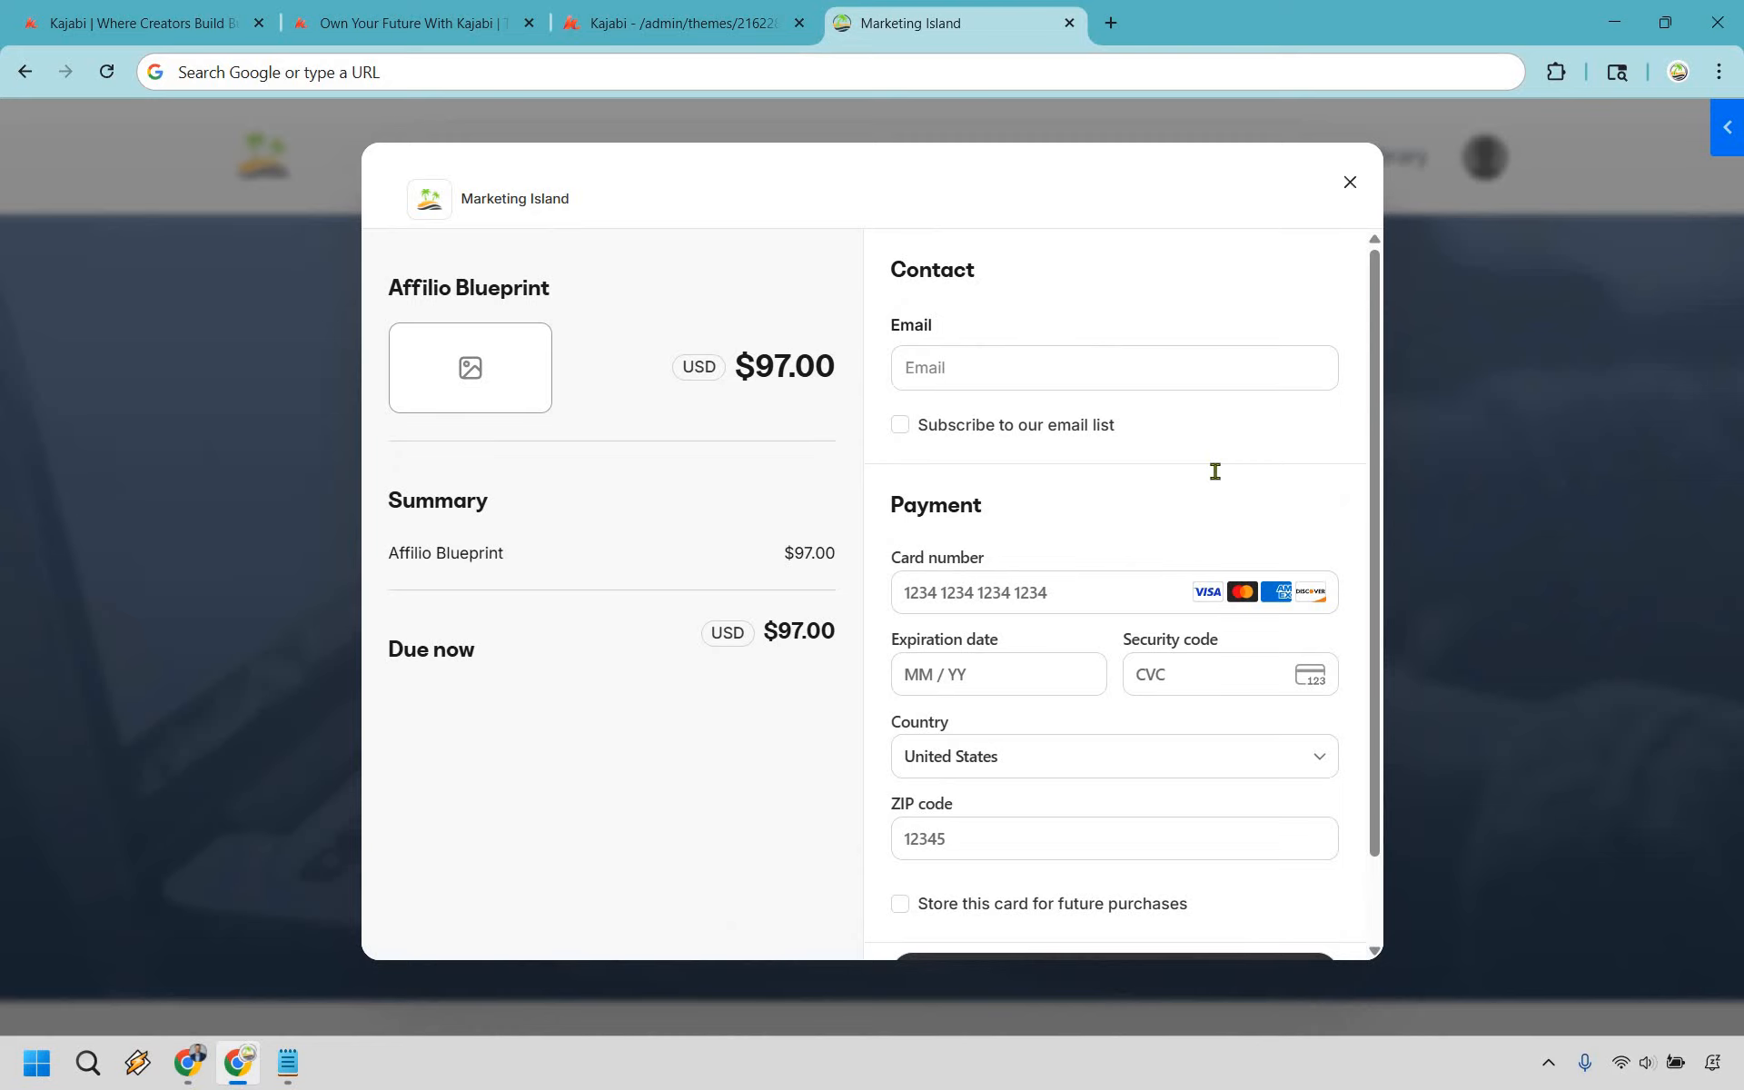
Return to the public Kajabi website and view its free trial plan page
{"action": "key", "text": "ctrl+1"}
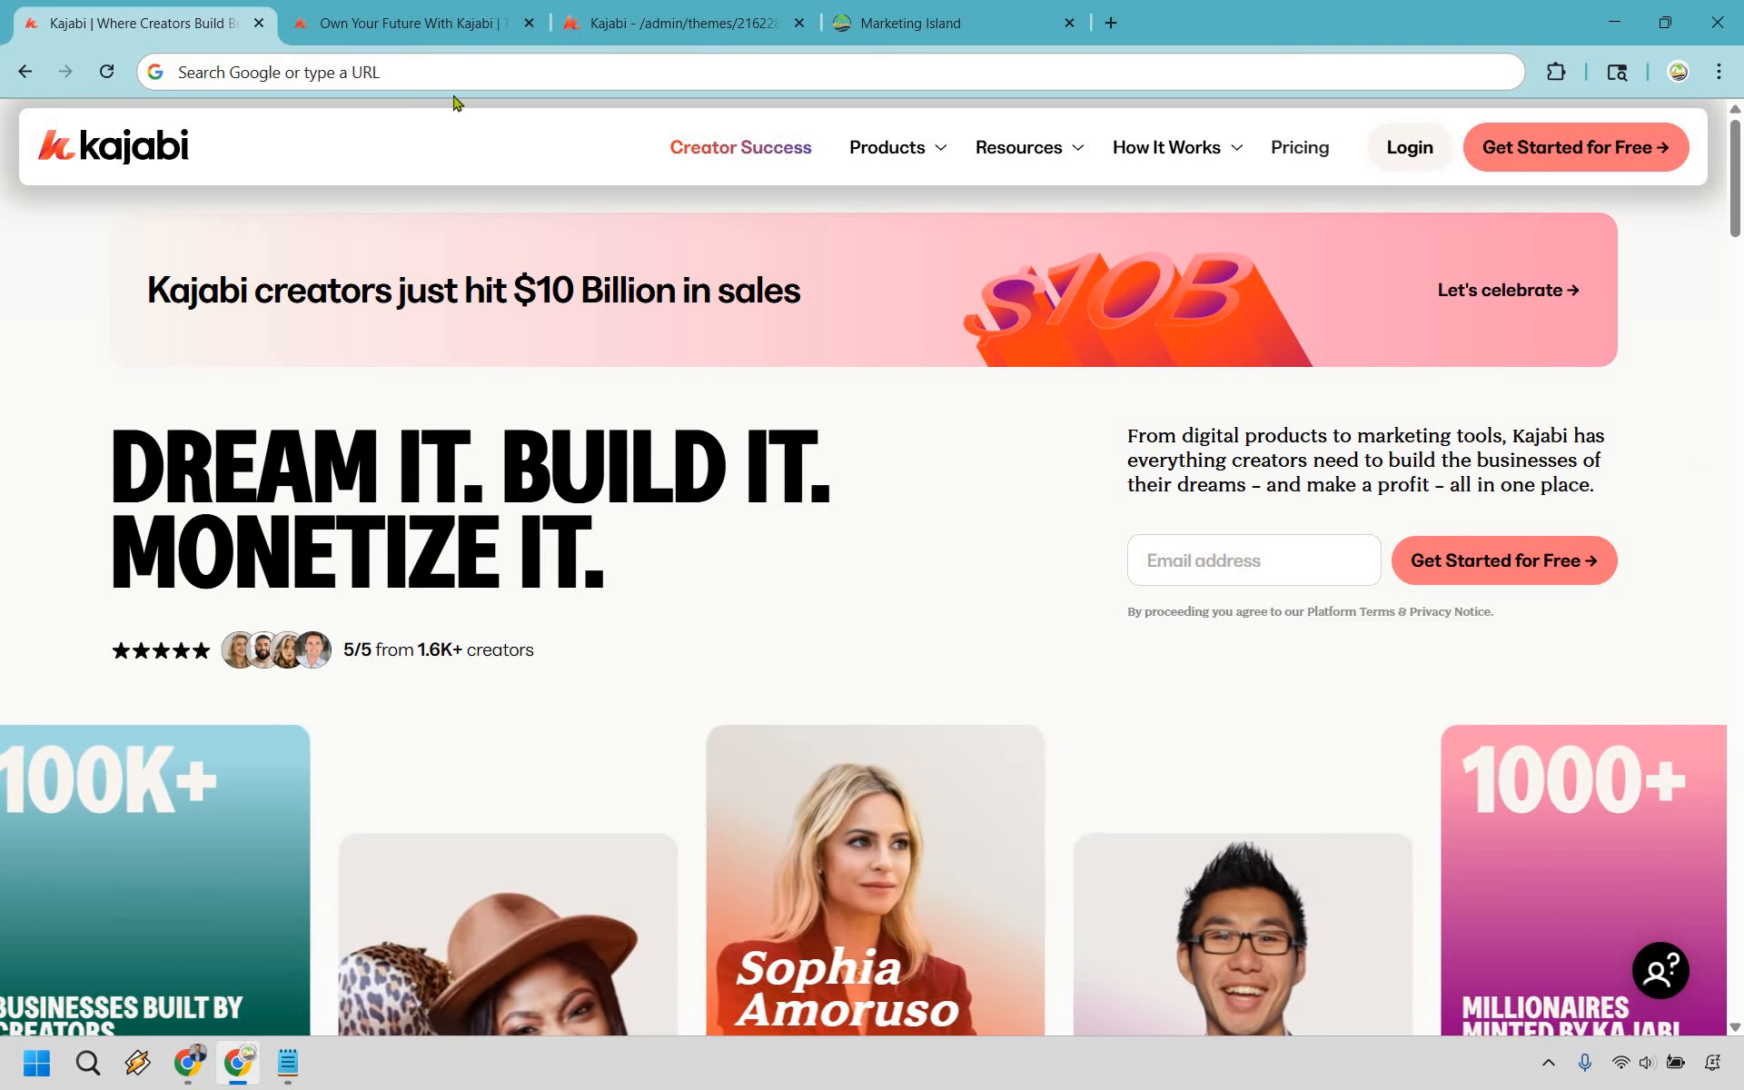
{"action": "left_click", "coordinate": [497, 11]}
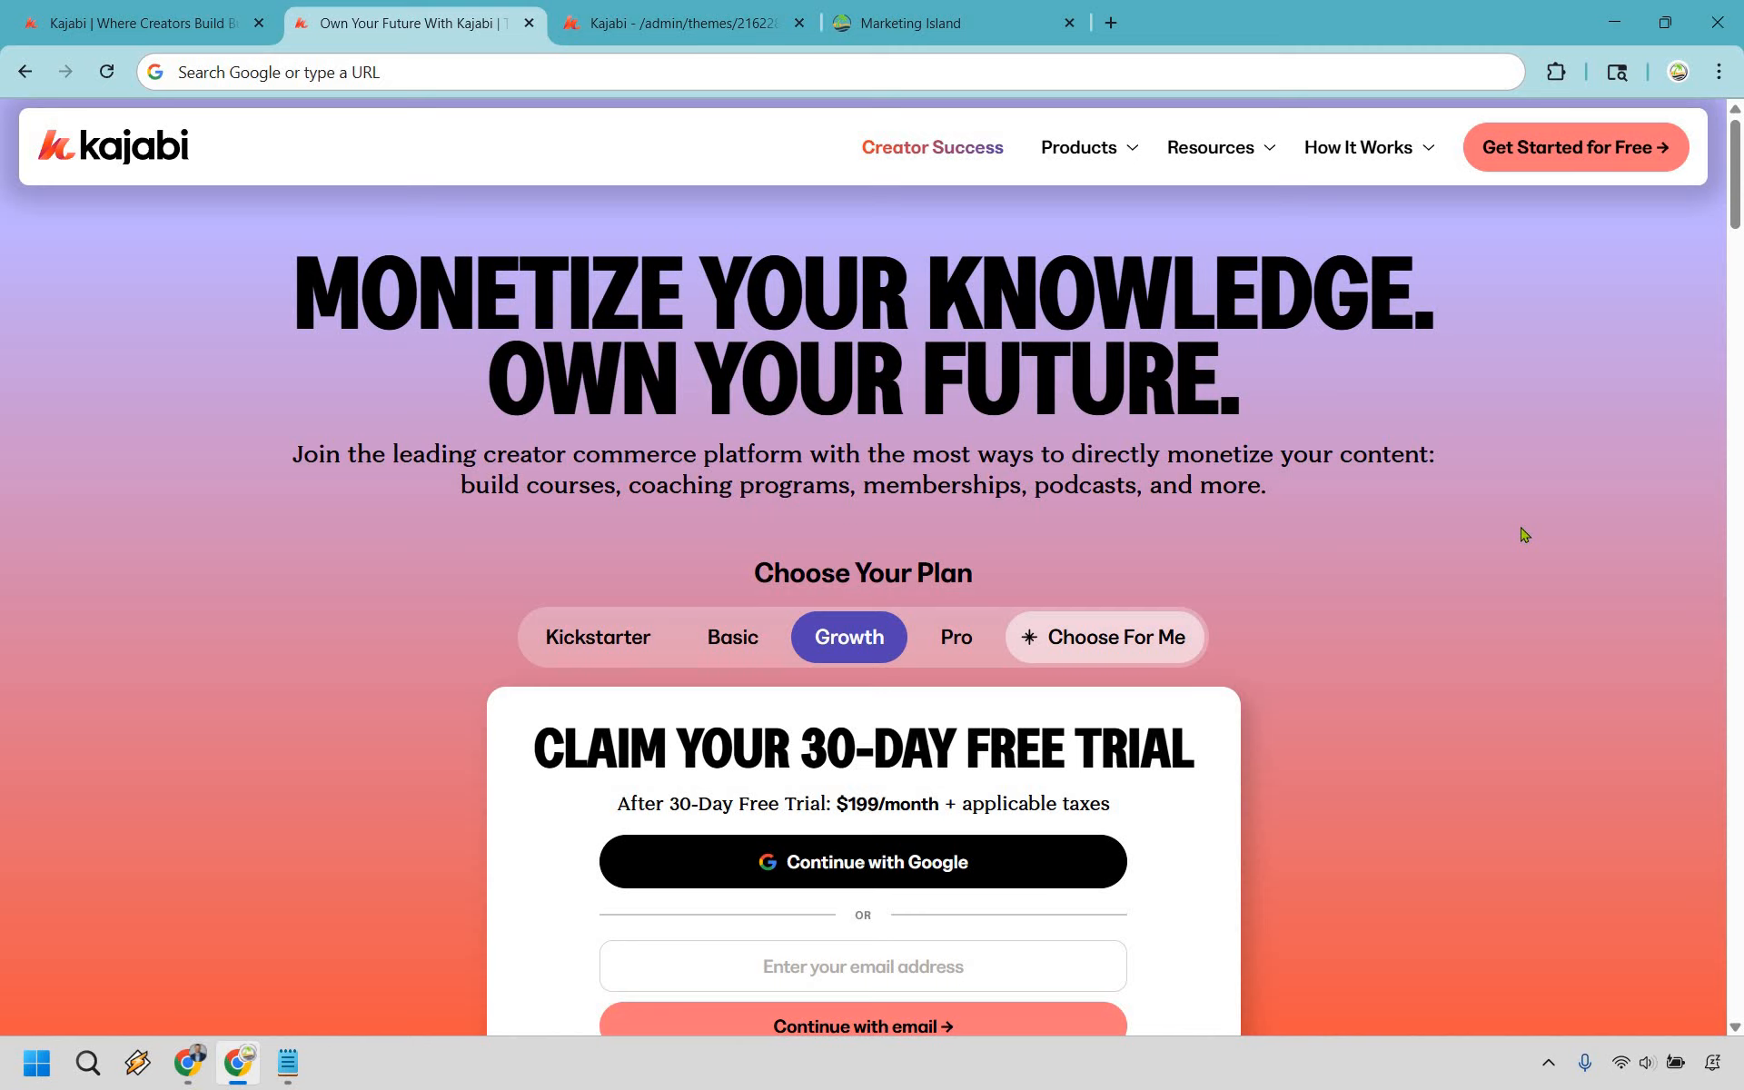